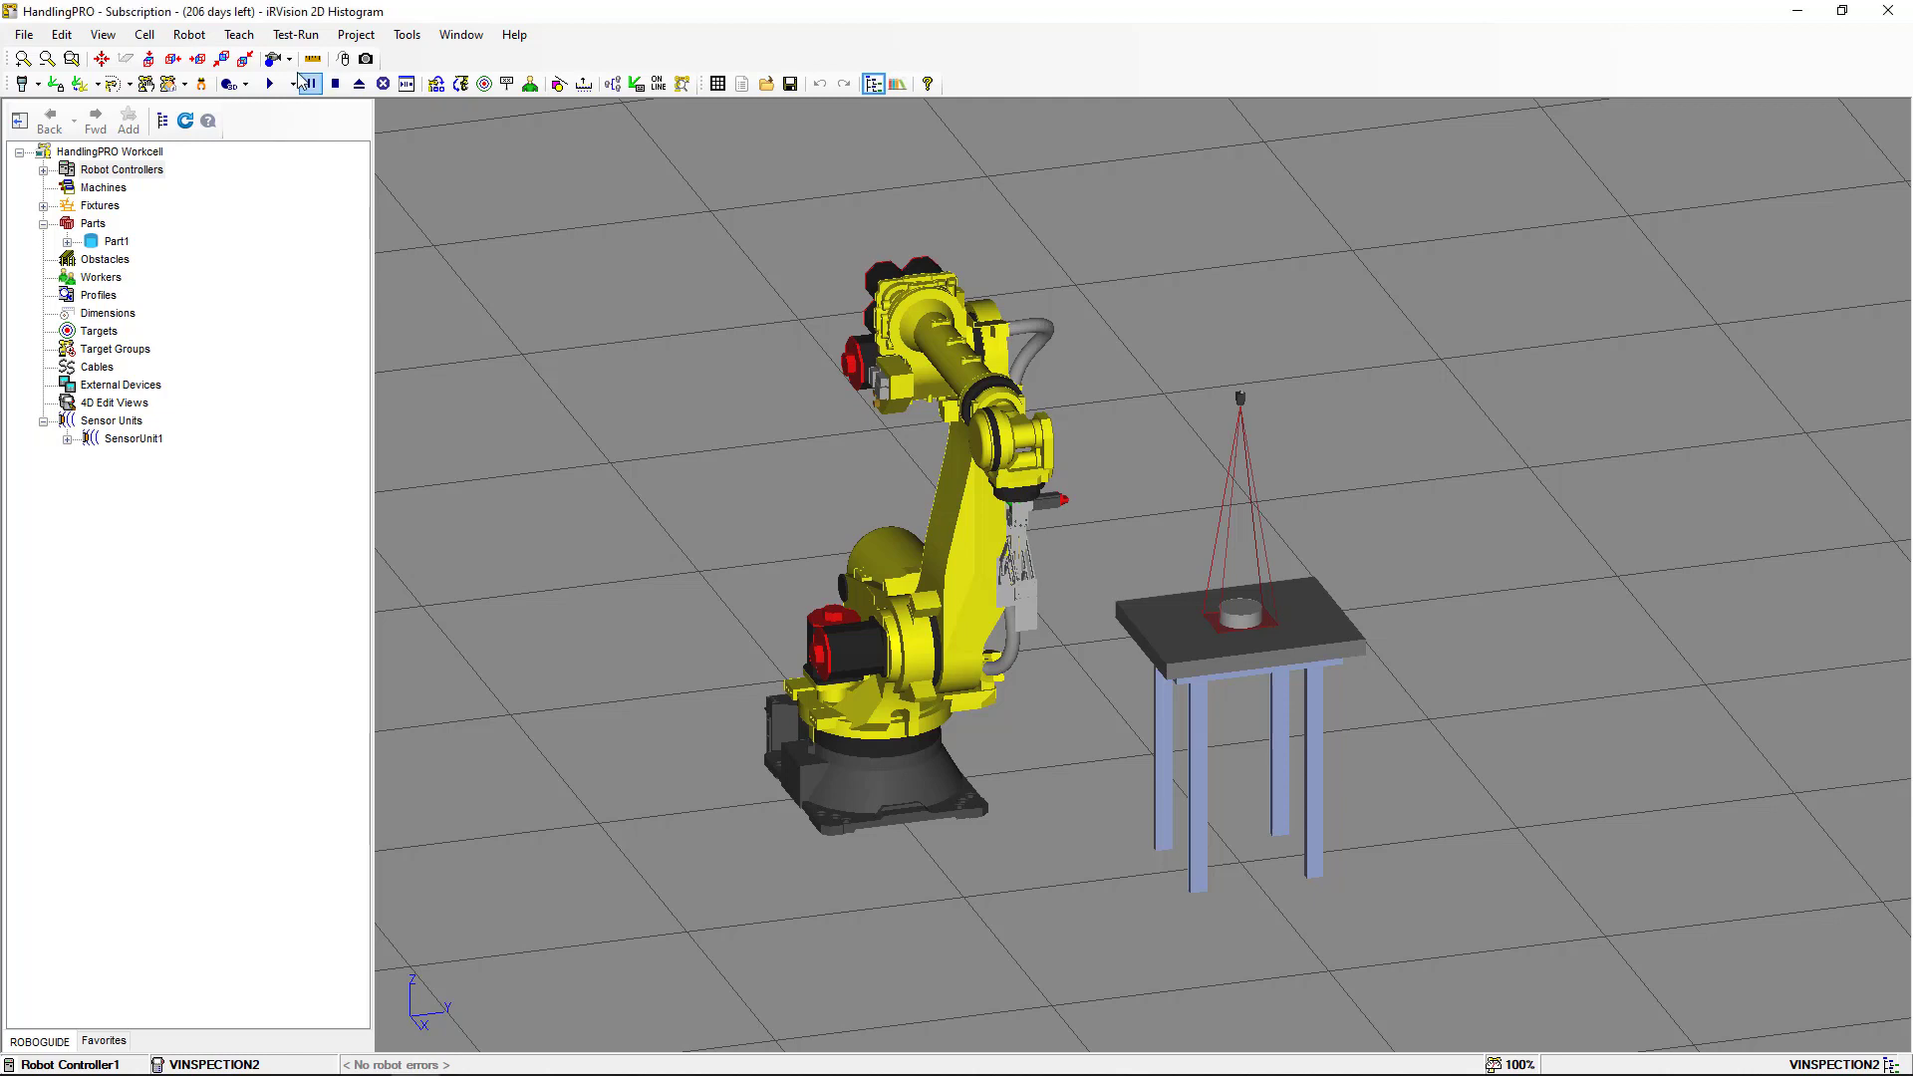
Step: Open the robot's homepage in the web browser and start iRVision Vision Setup
{"action": "left_click", "coordinate": [192, 35]}
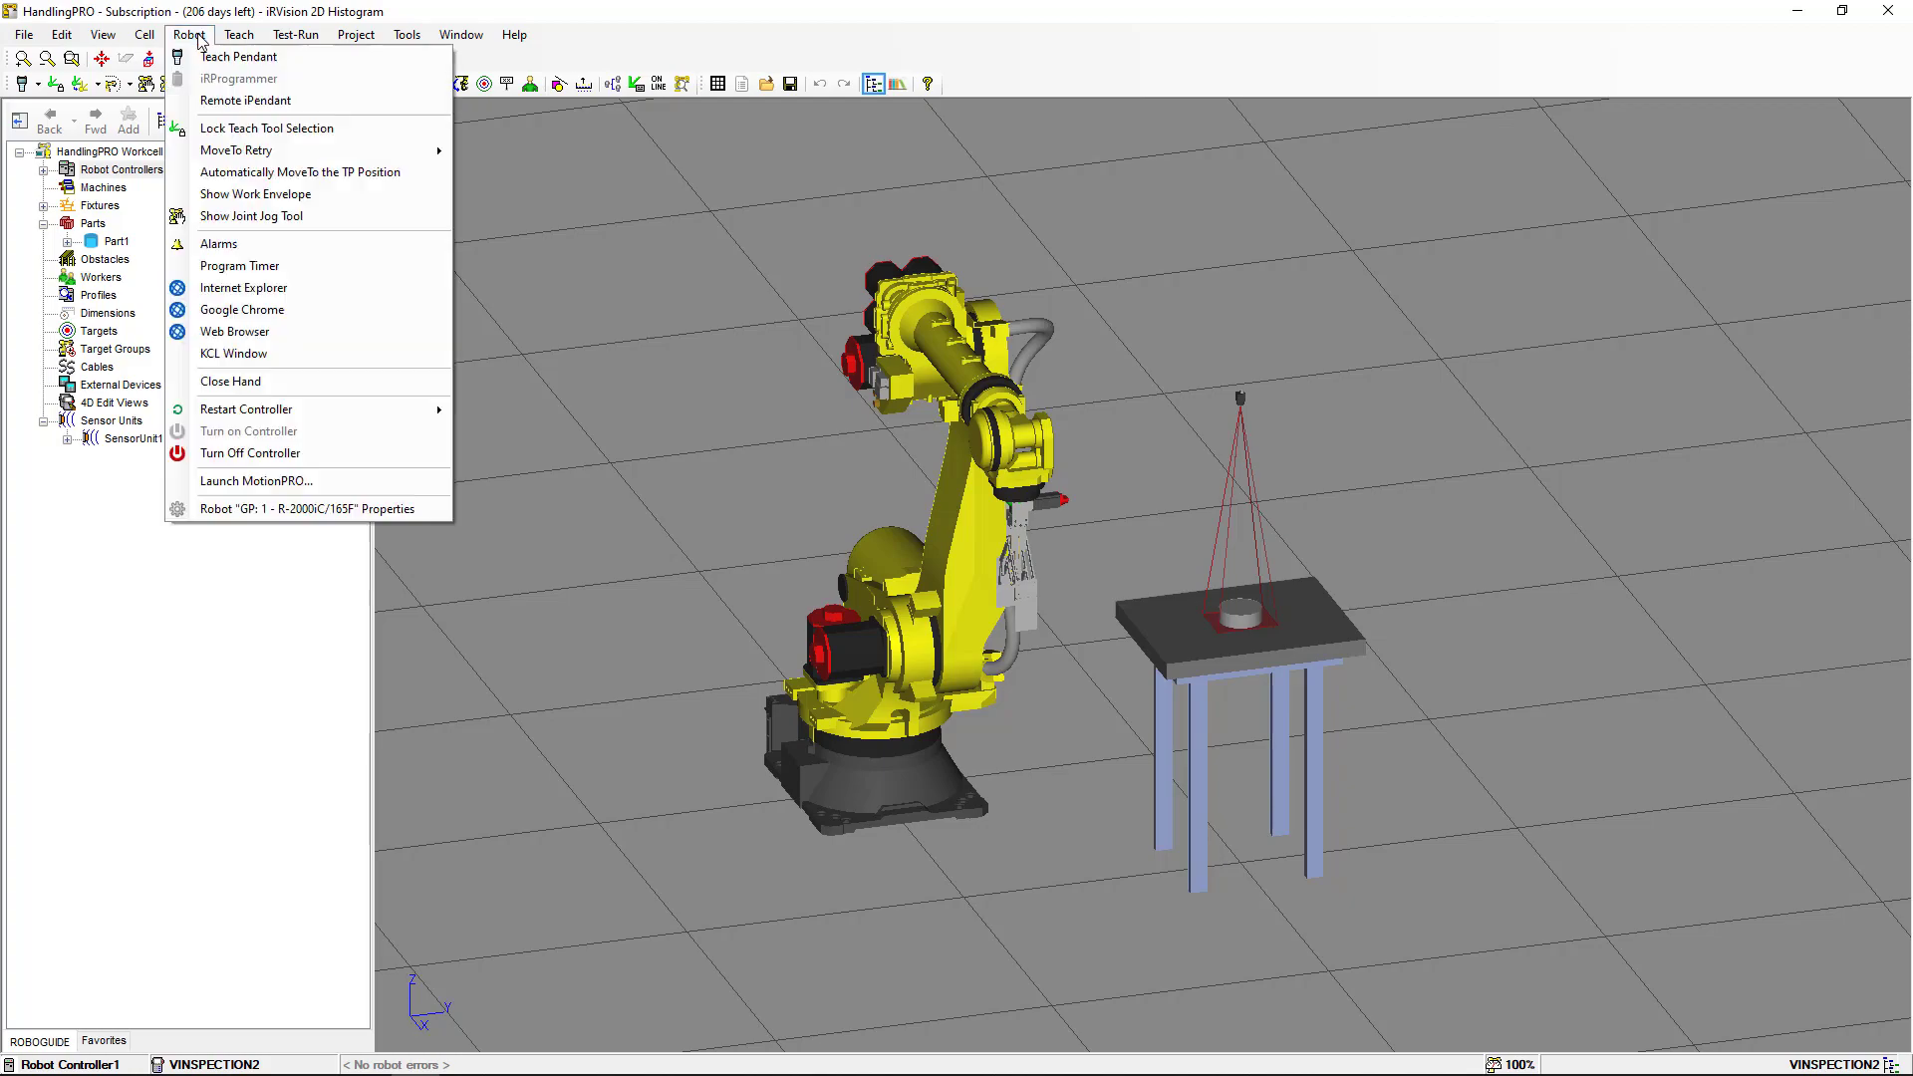
{"action": "left_click", "coordinate": [229, 288]}
{"action": "left_click", "coordinate": [179, 312]}
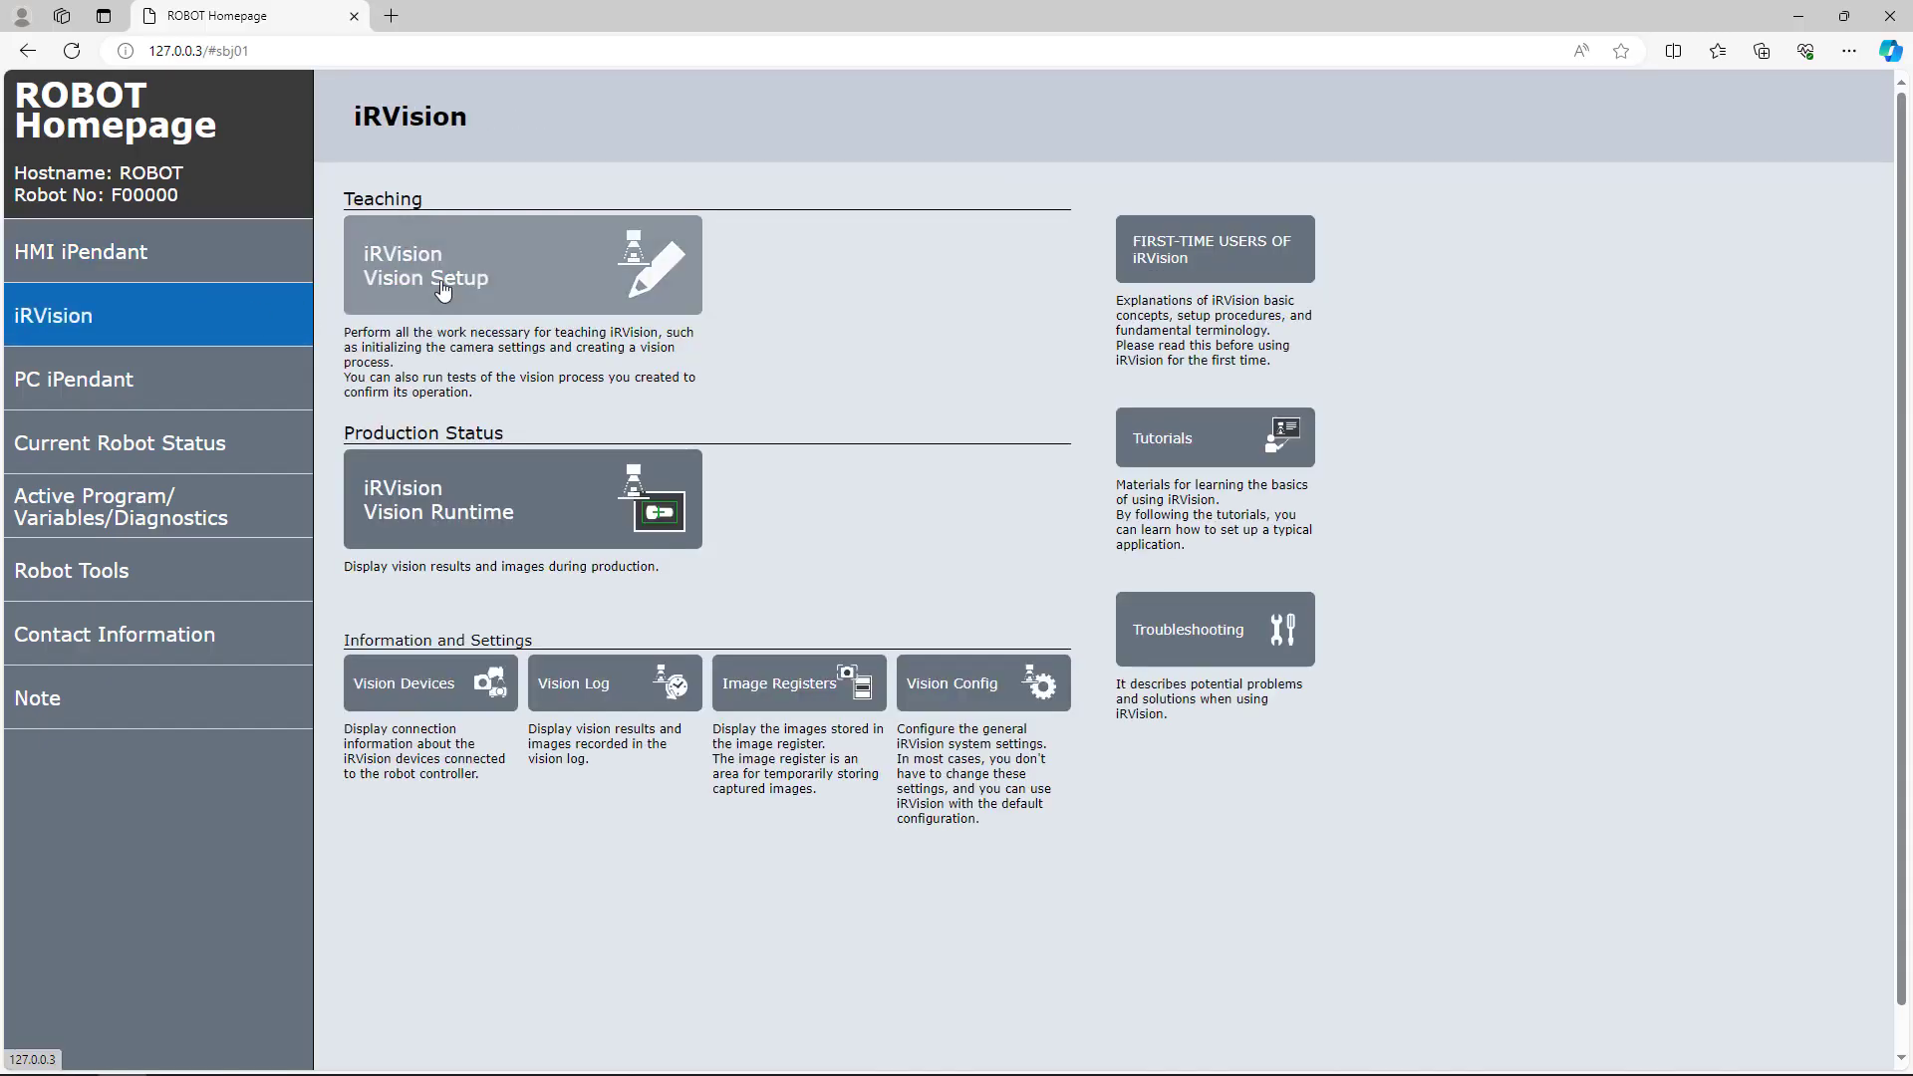
{"action": "left_click", "coordinate": [445, 287]}
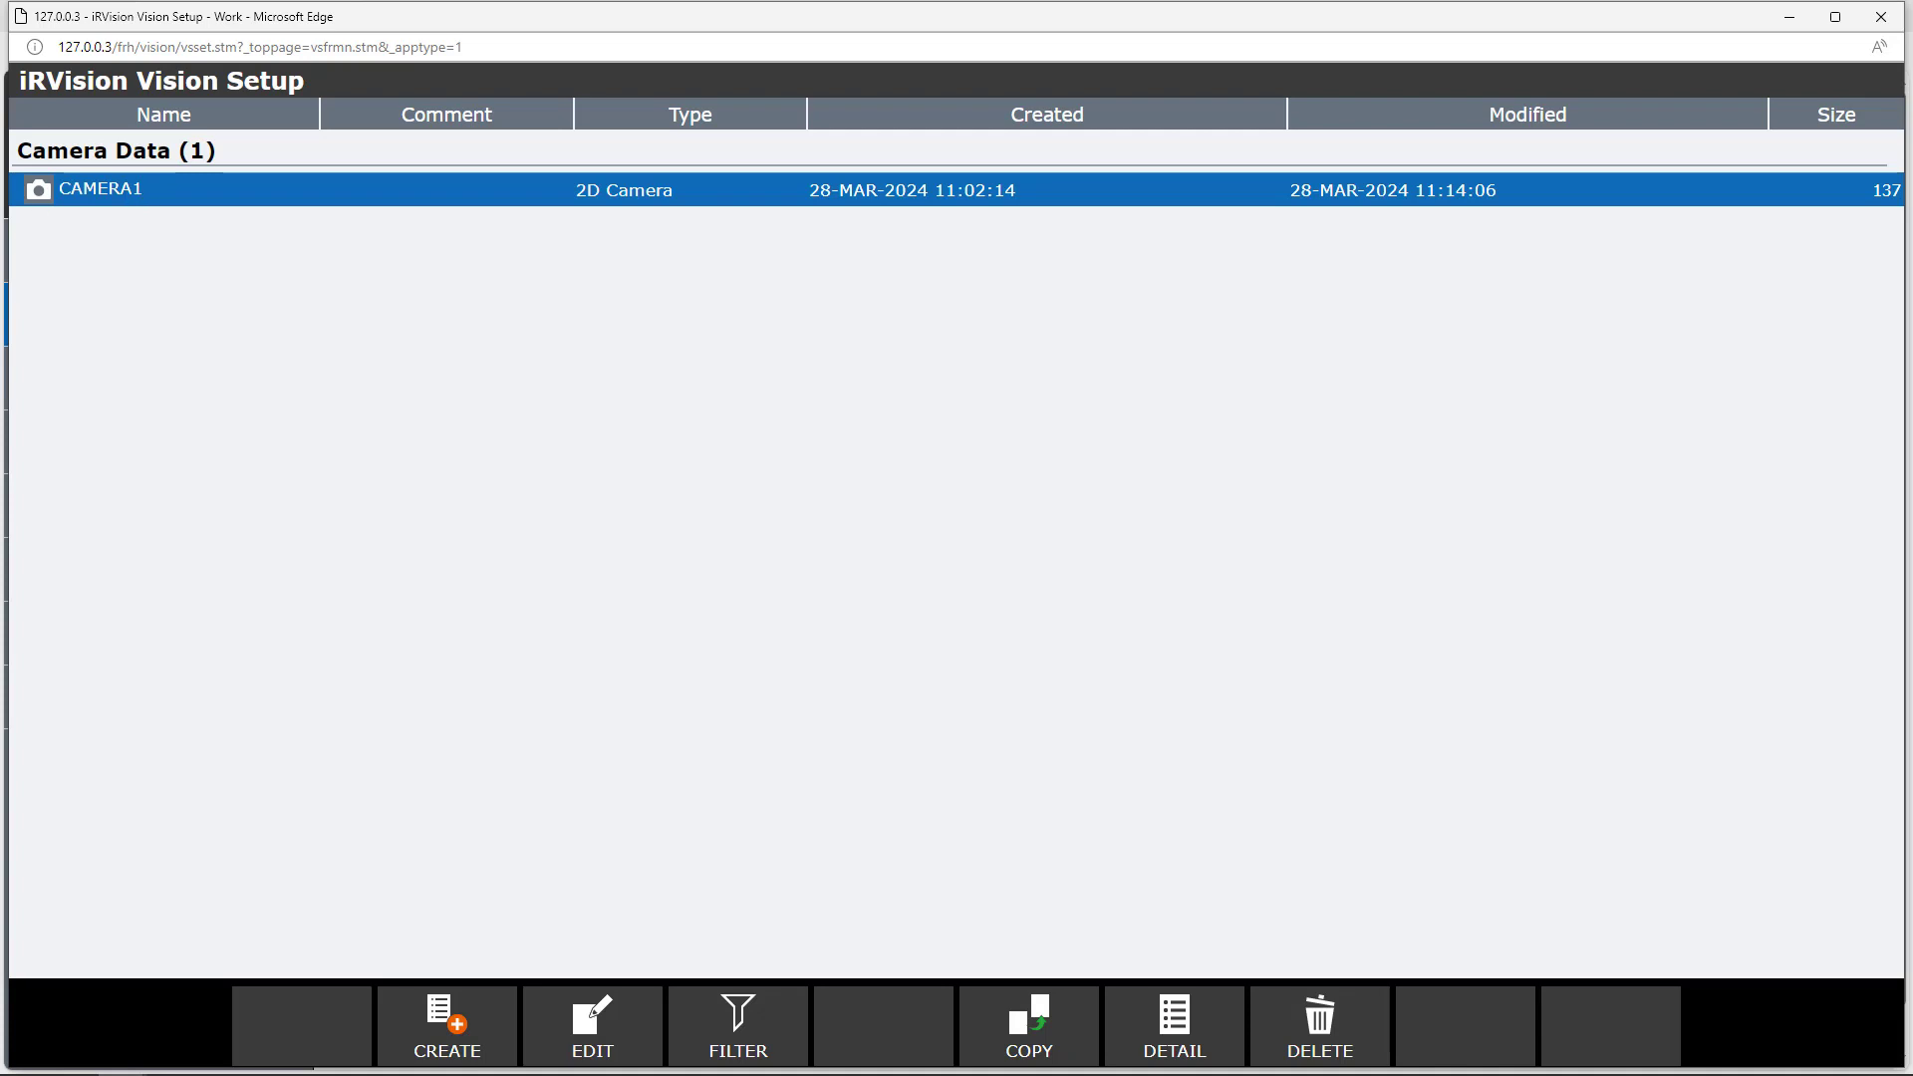
Step: Create a new Single View Inspection VisProc named SVIVP1
{"action": "left_click", "coordinate": [473, 1030]}
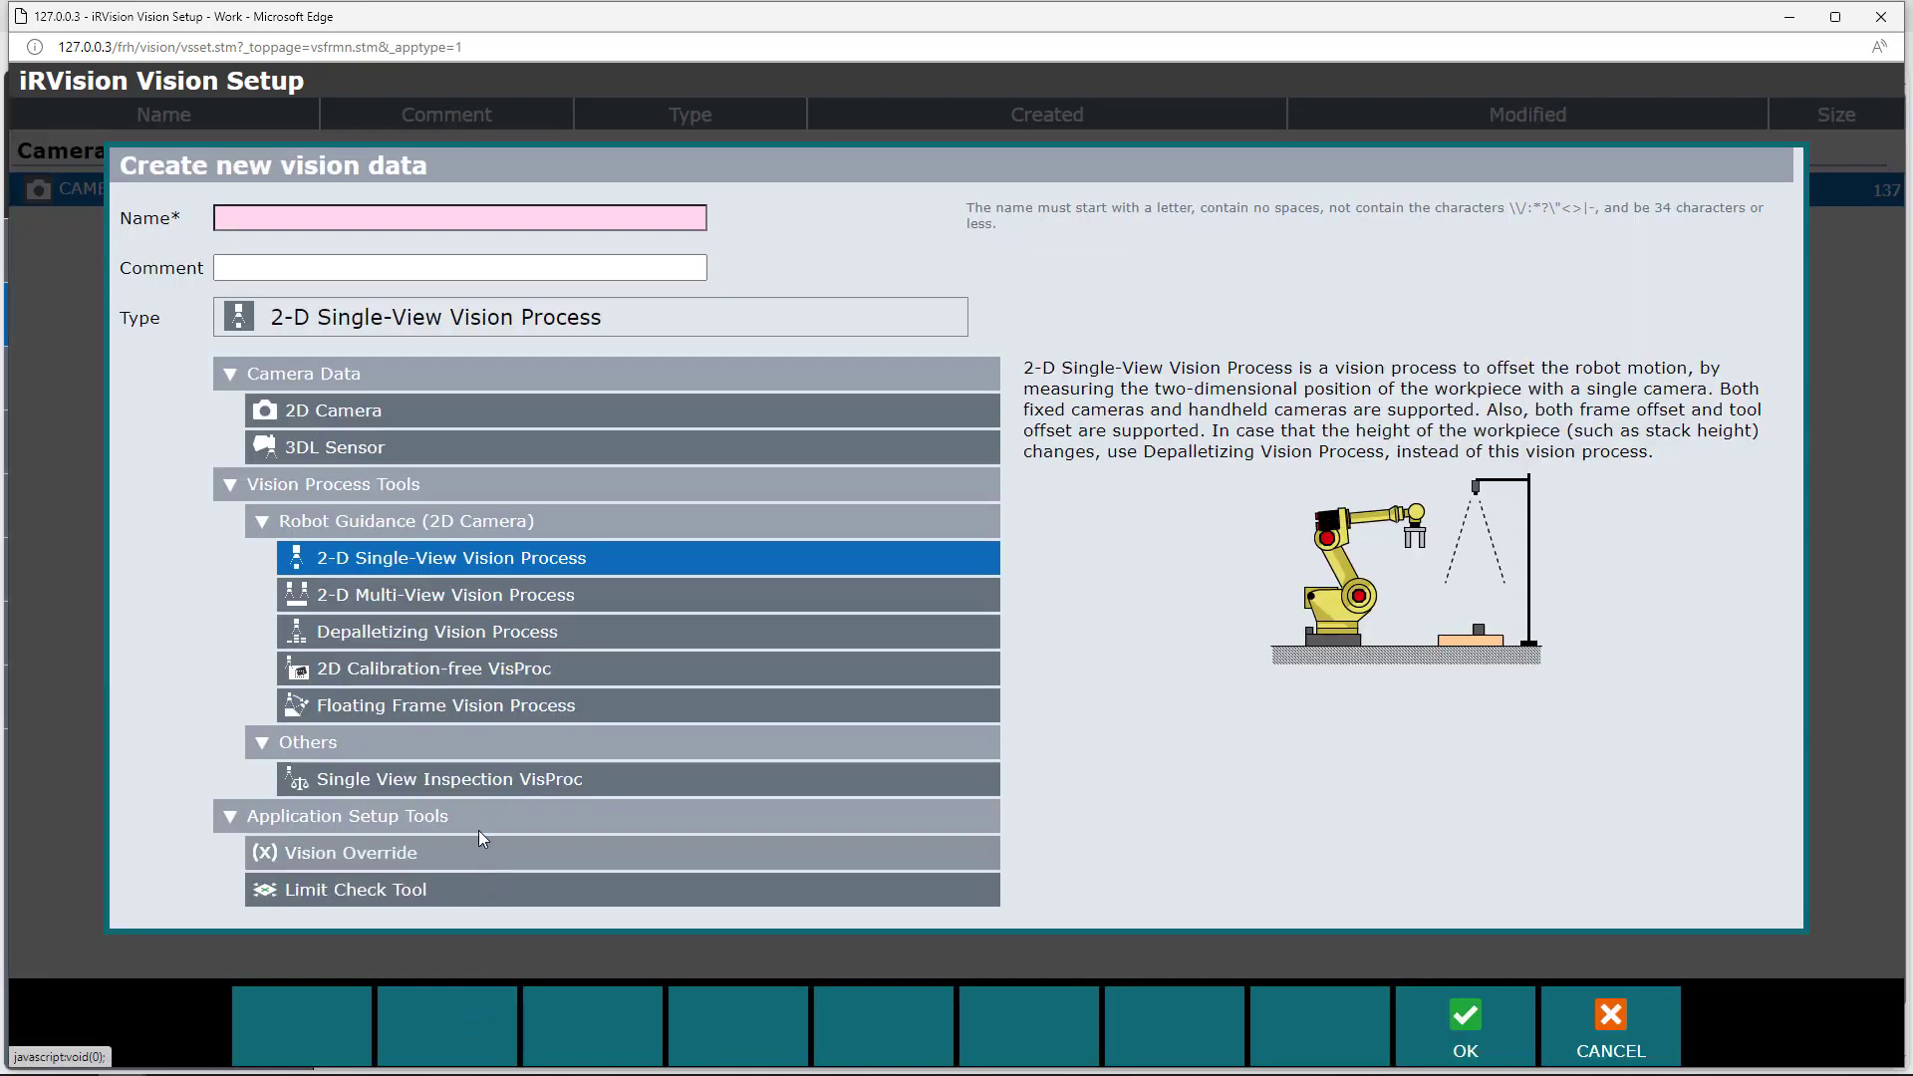
{"action": "left_click", "coordinate": [465, 779]}
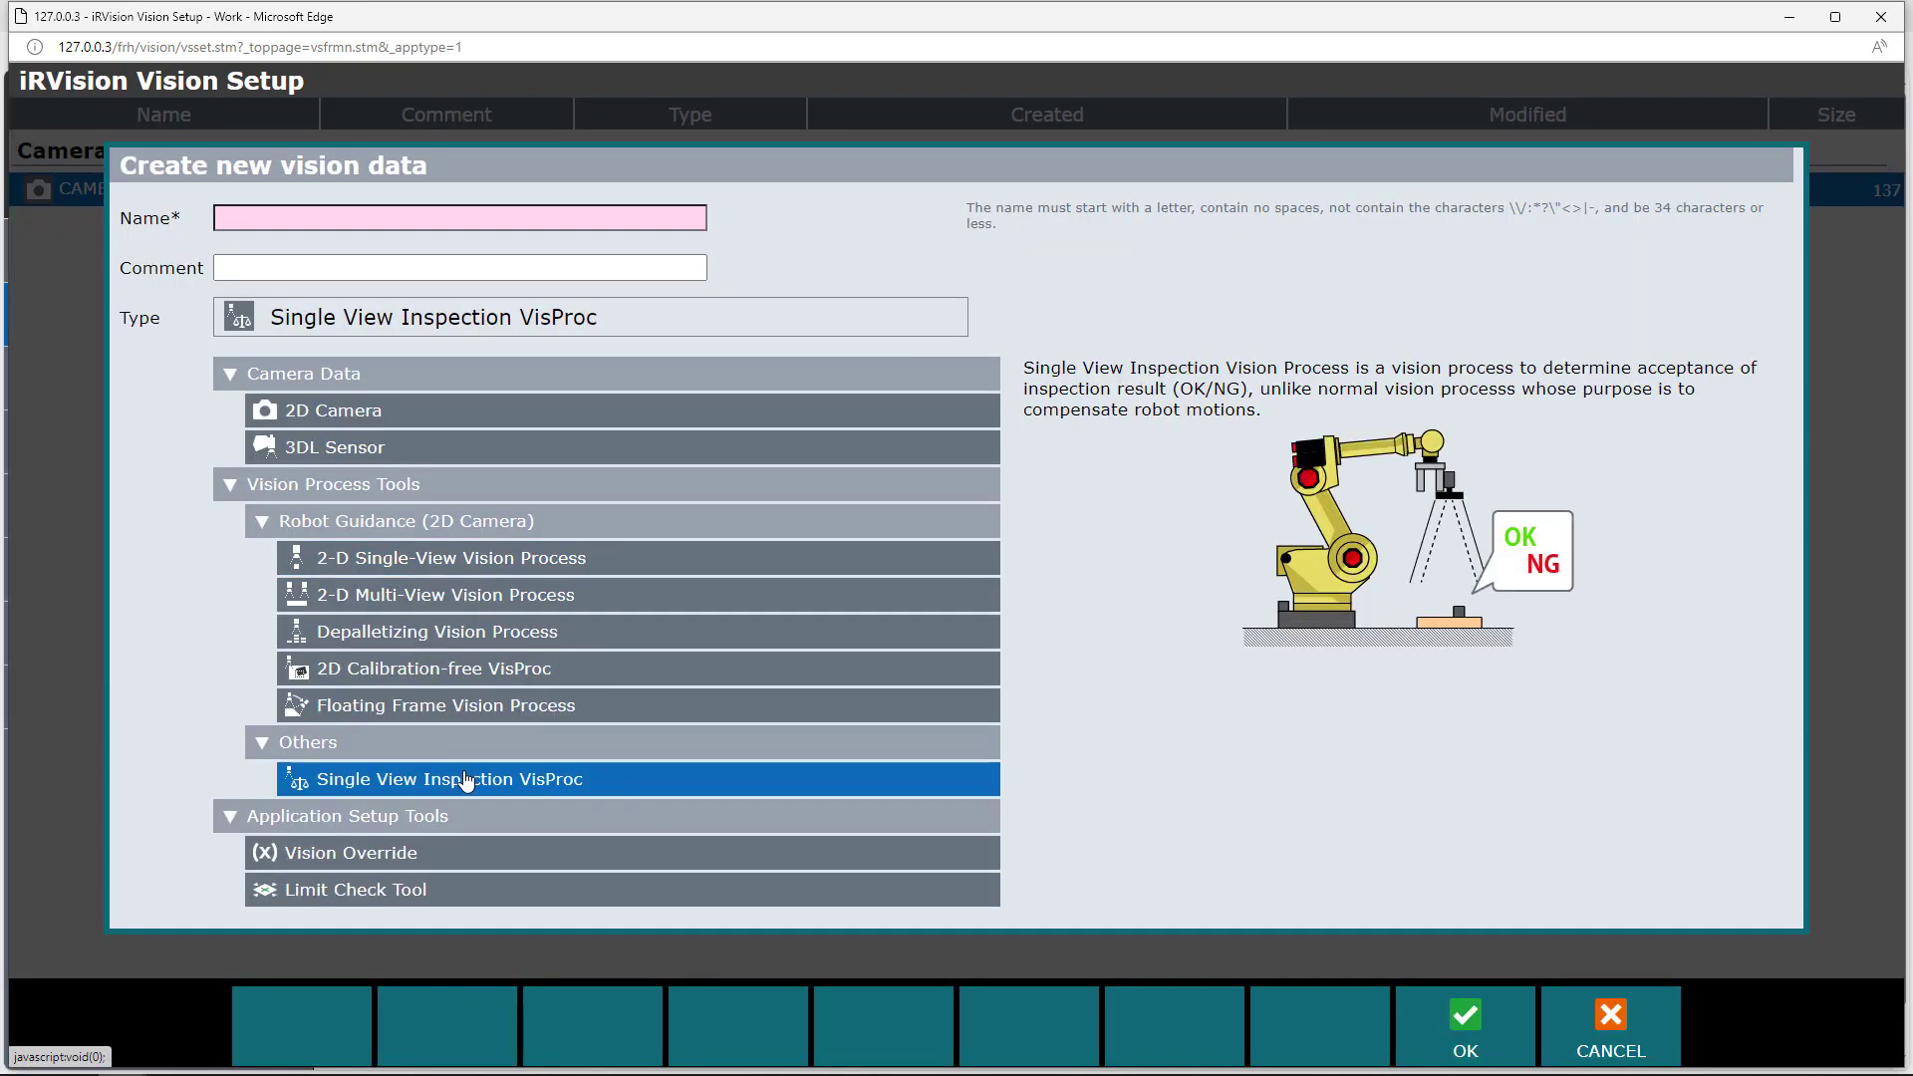
{"action": "left_click", "coordinate": [419, 223]}
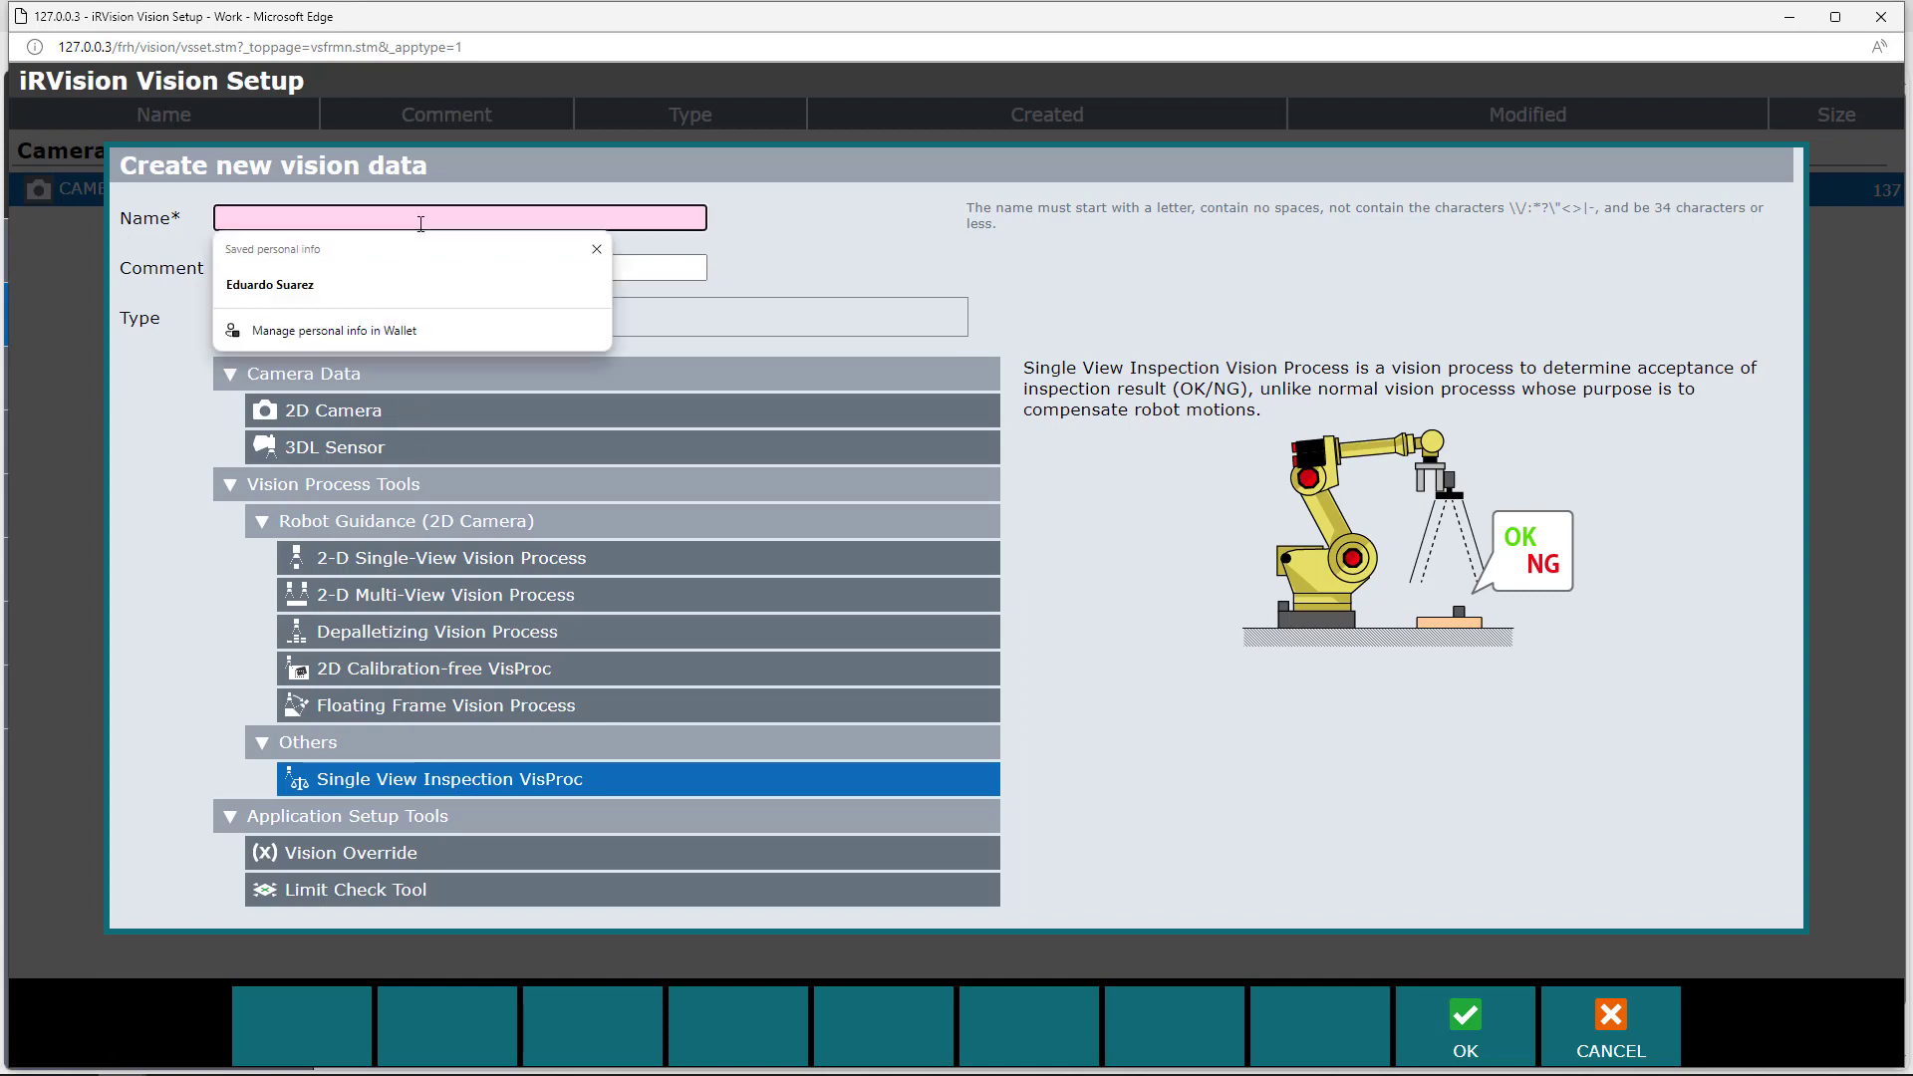
{"action": "type", "text": "SVIVP1"}
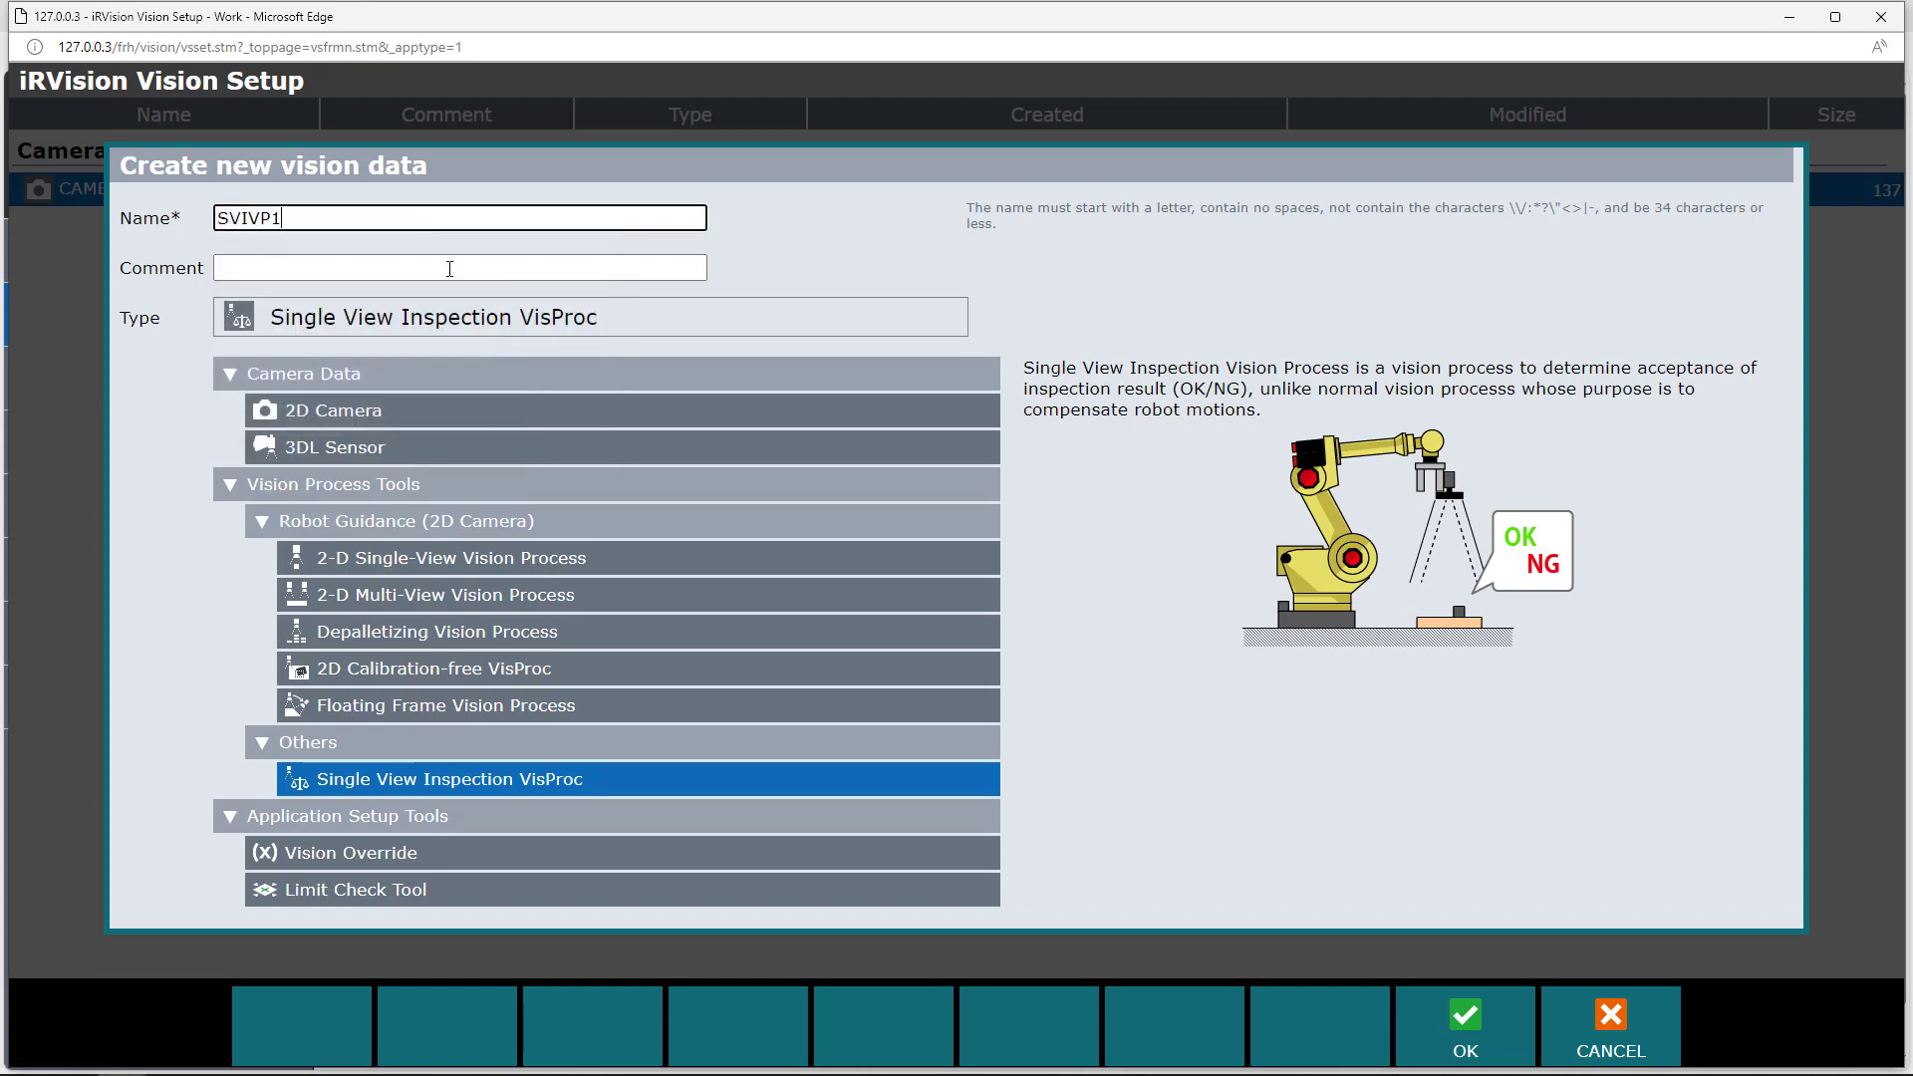
{"action": "left_click", "coordinate": [1462, 1021]}
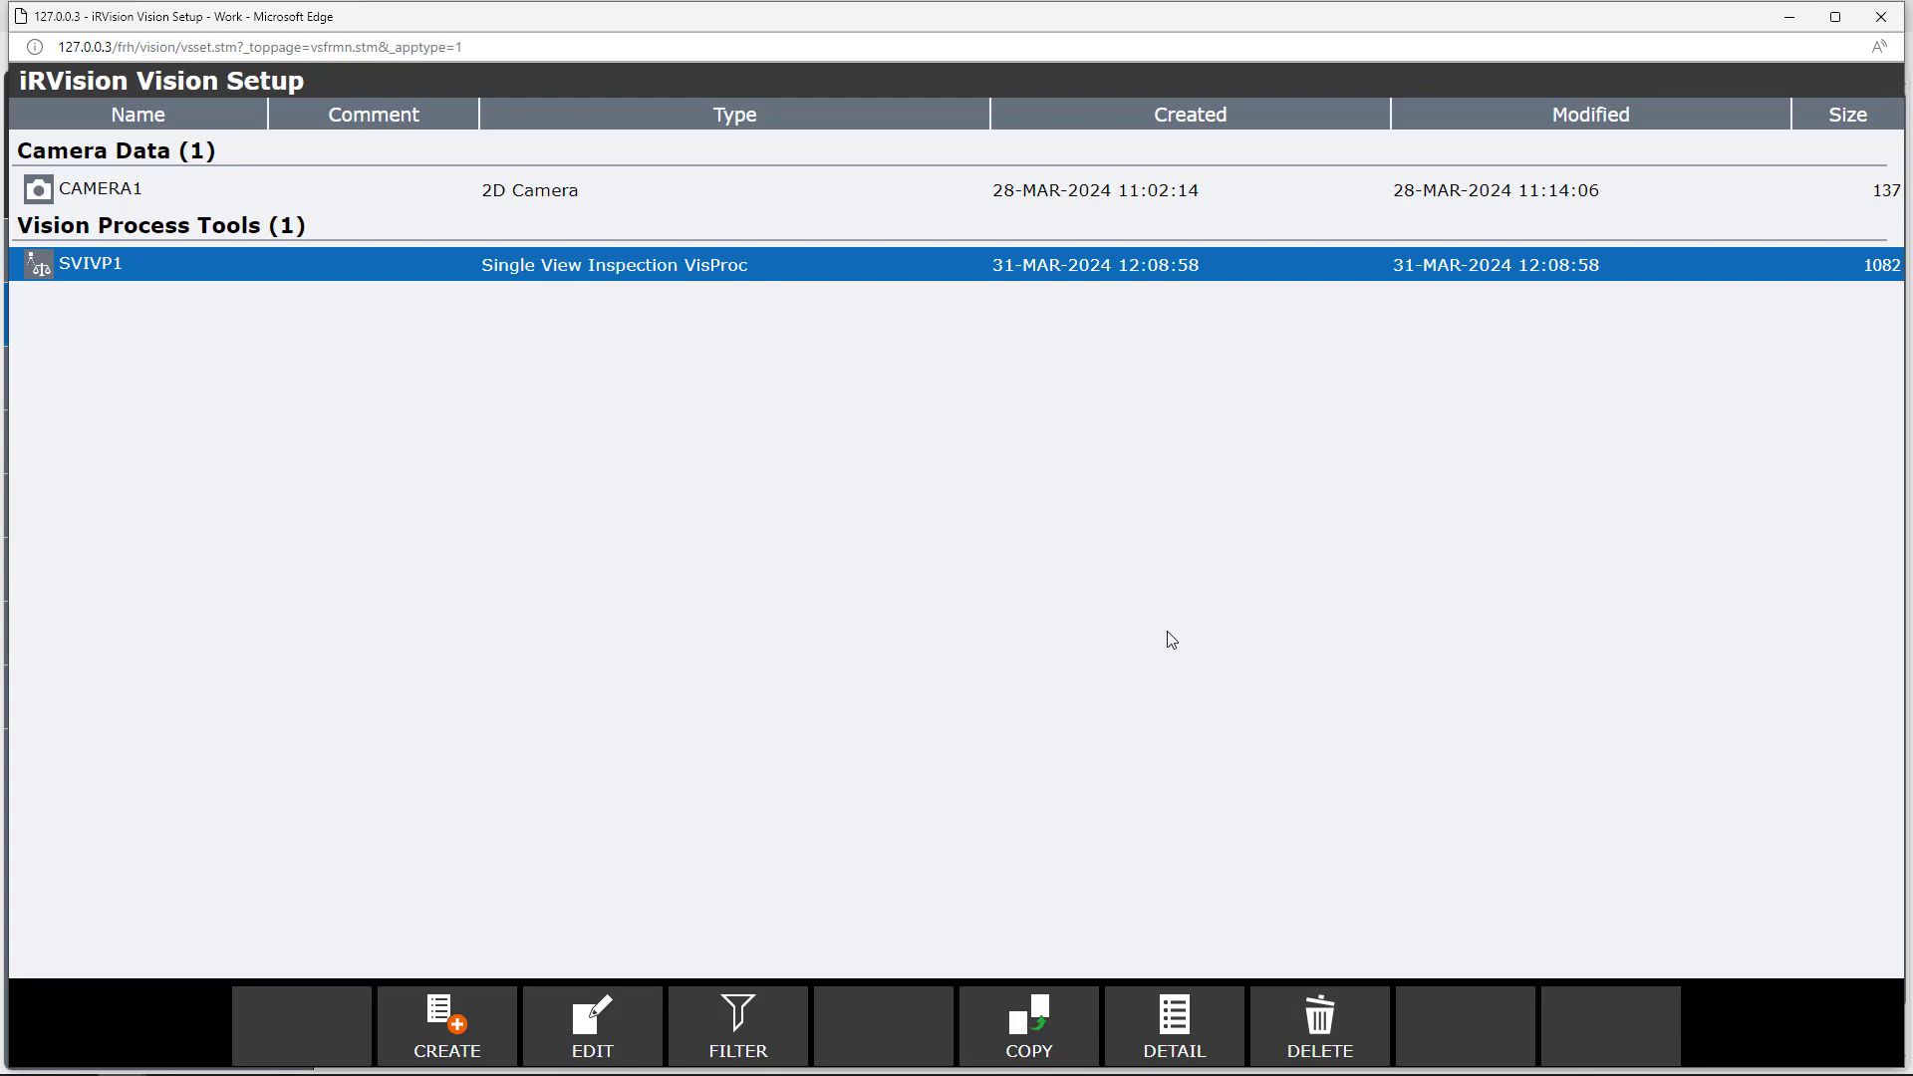
Step: Open SVIVP1 for editing, assign CAMERA1 as its camera, and set the image logging mode to Do Not Log
{"action": "left_click", "coordinate": [592, 1040]}
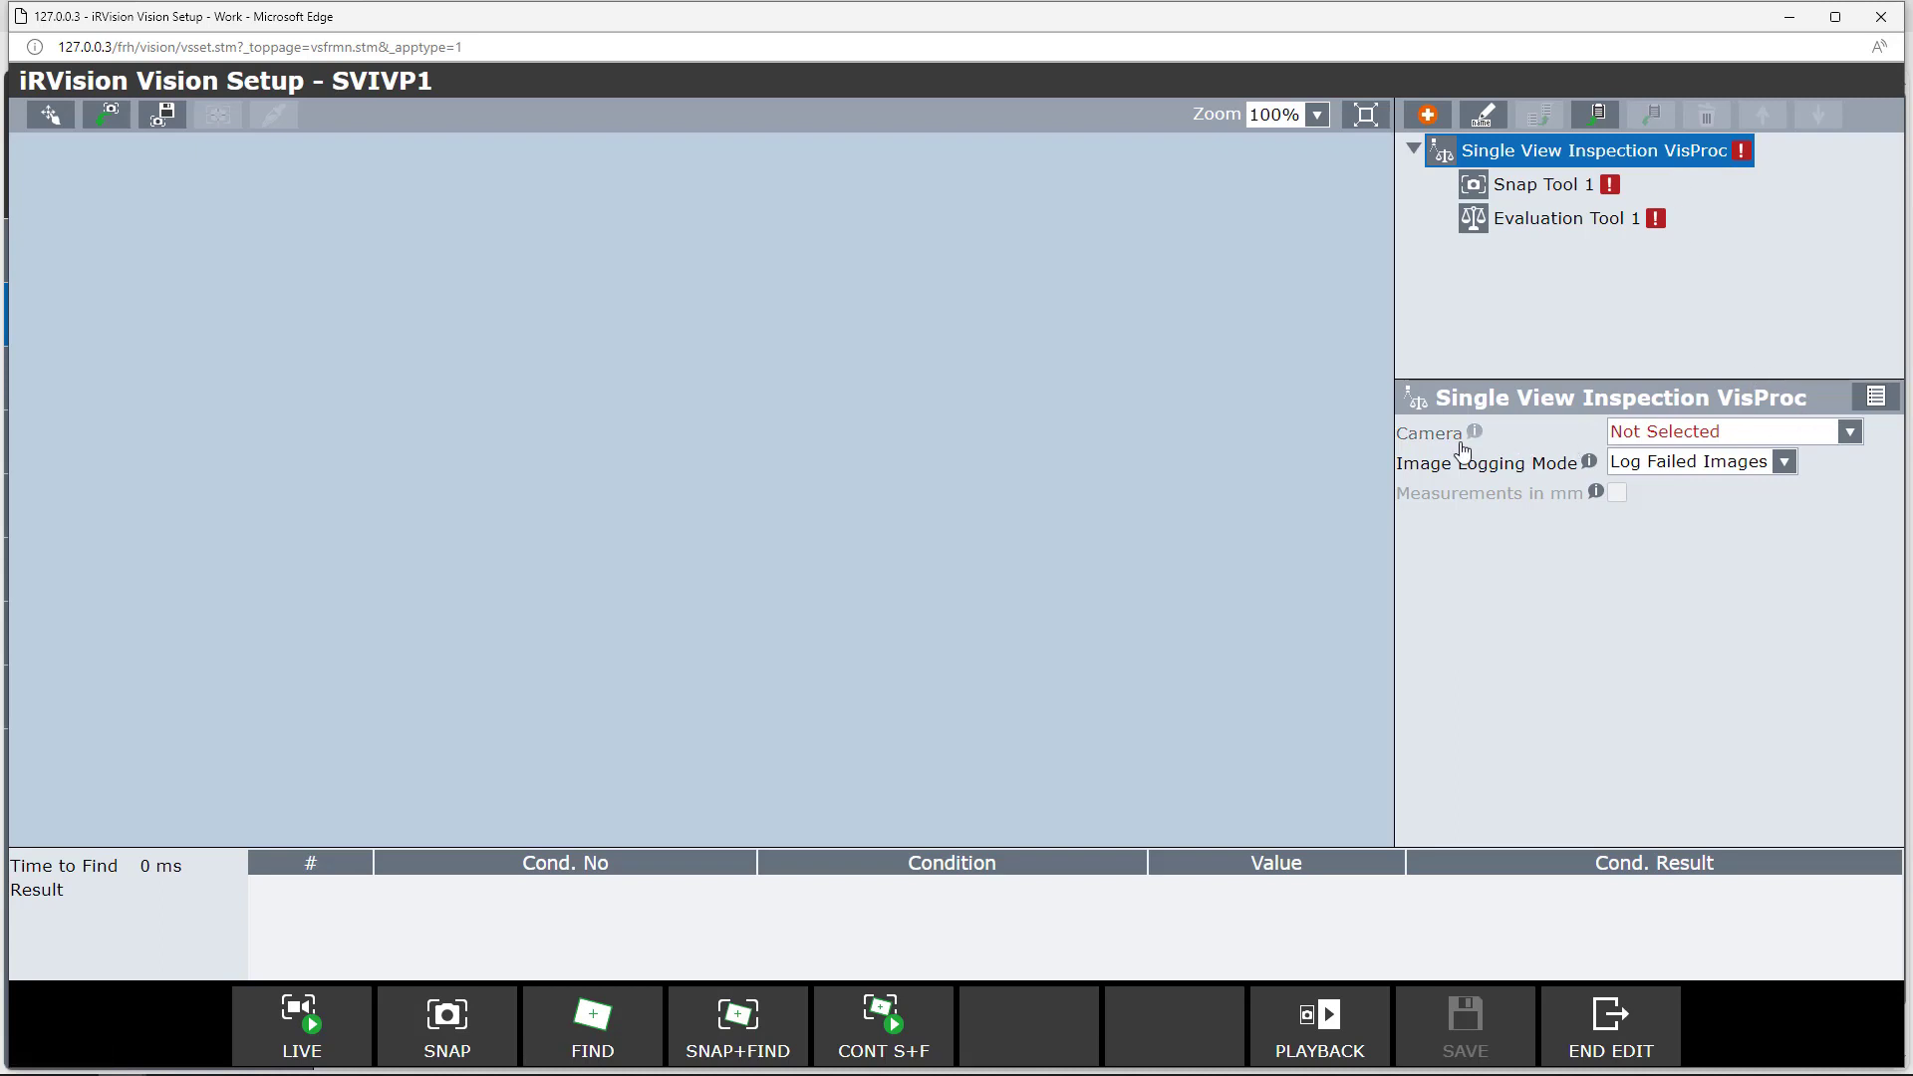
{"action": "left_click", "coordinate": [1848, 434]}
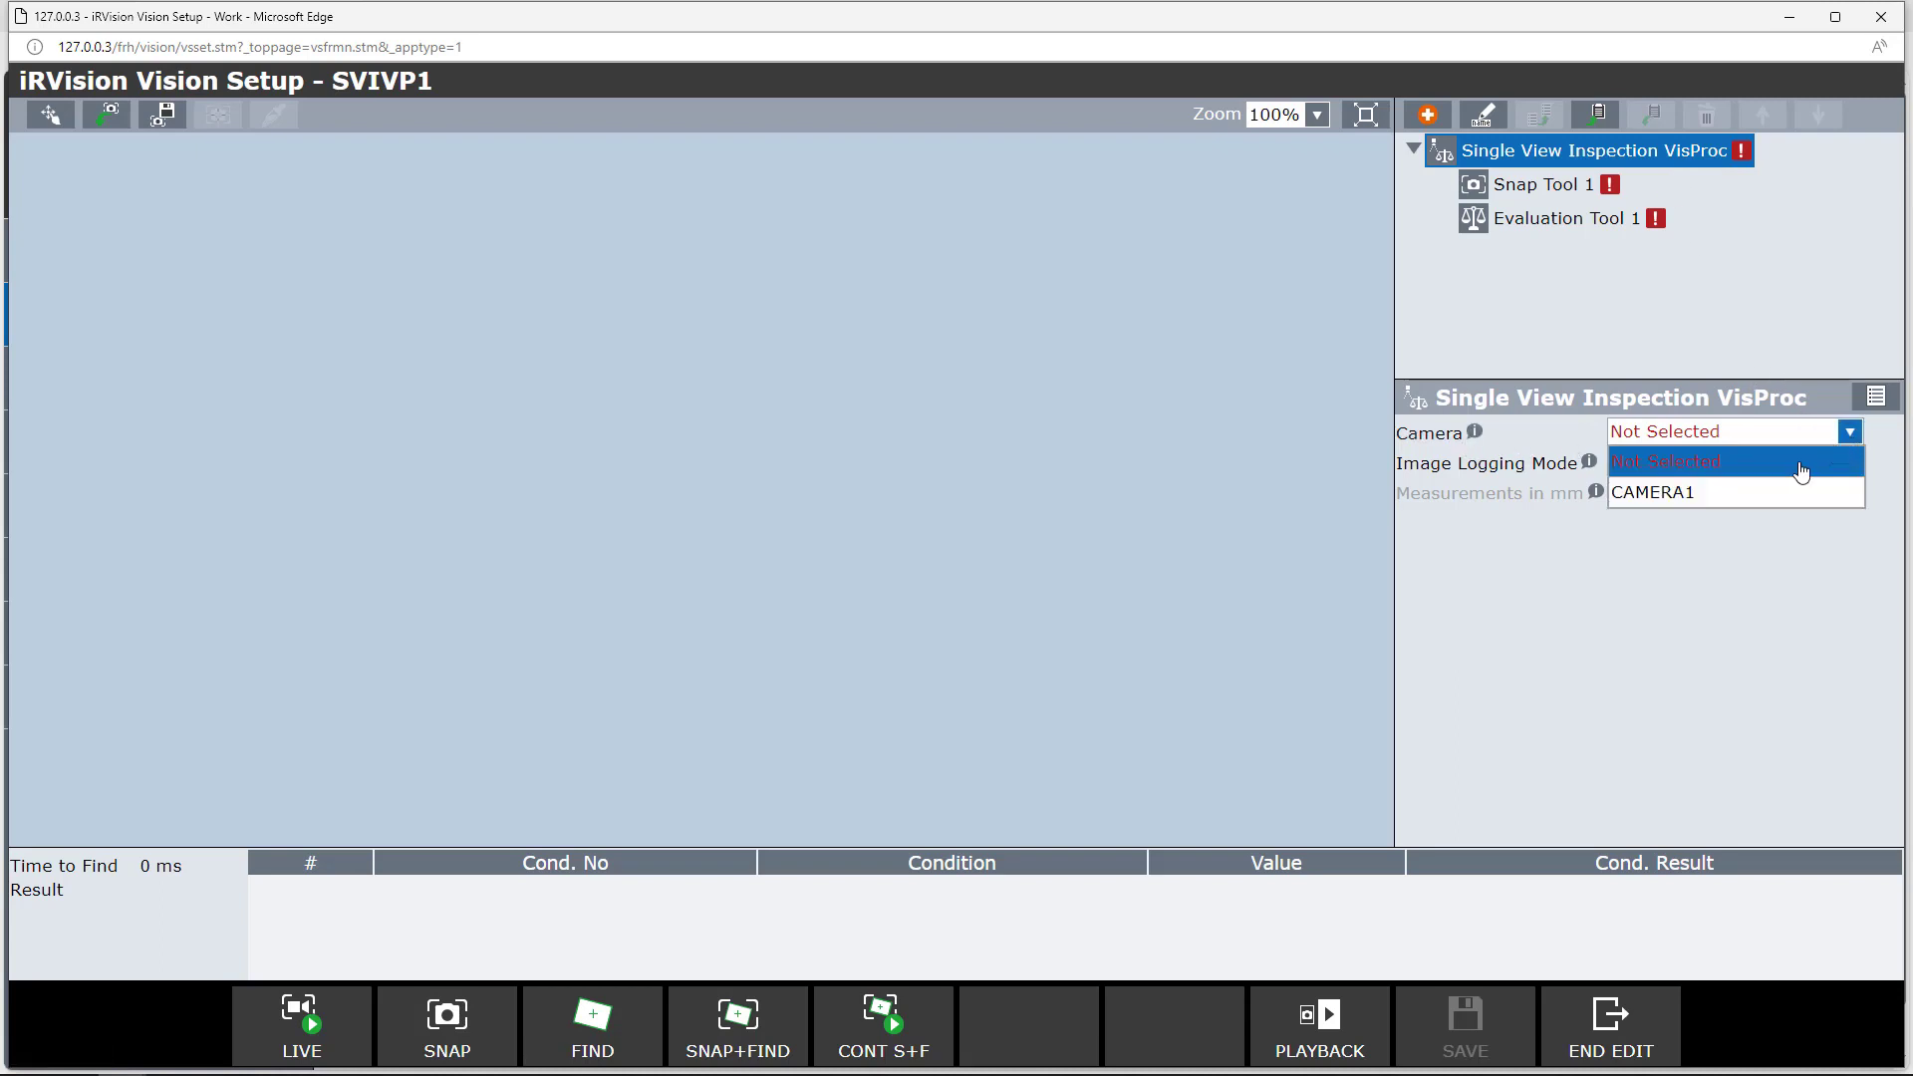
{"action": "left_click", "coordinate": [1753, 493]}
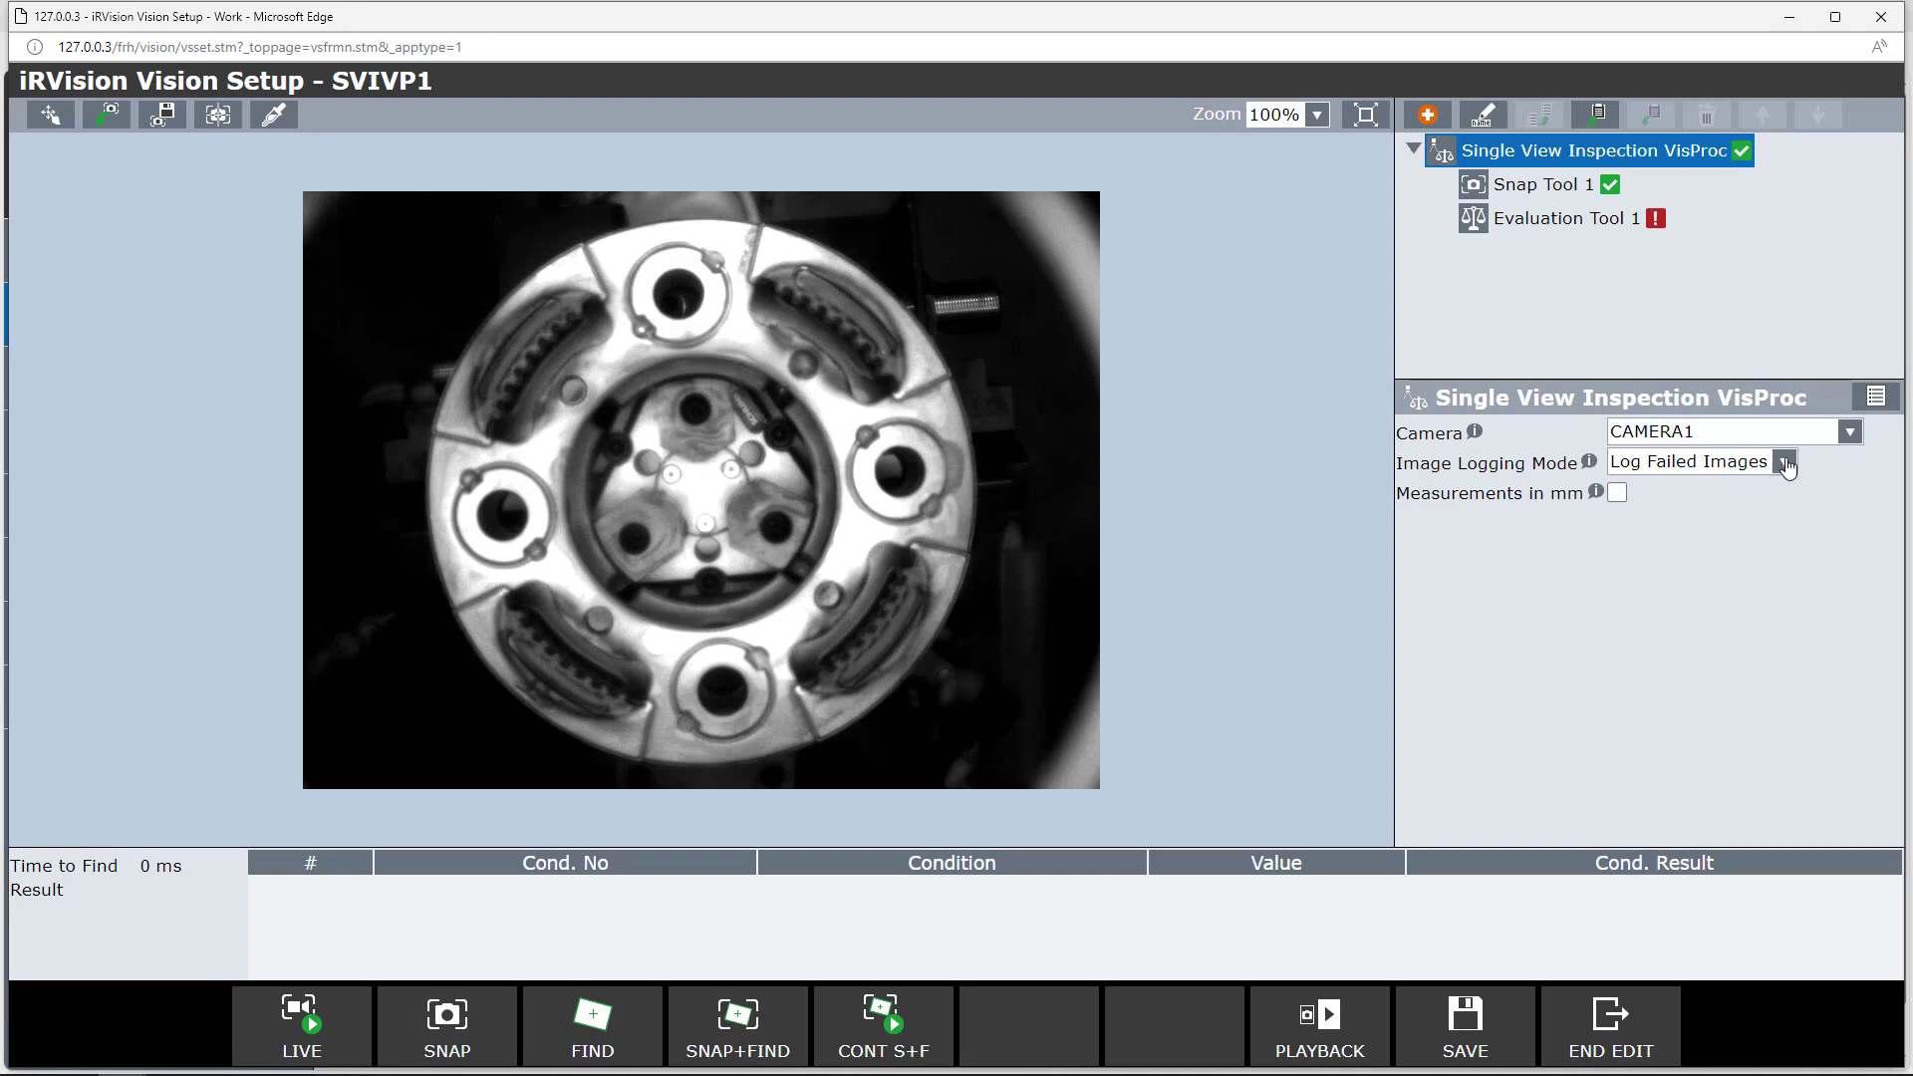
{"action": "left_click", "coordinate": [1784, 463]}
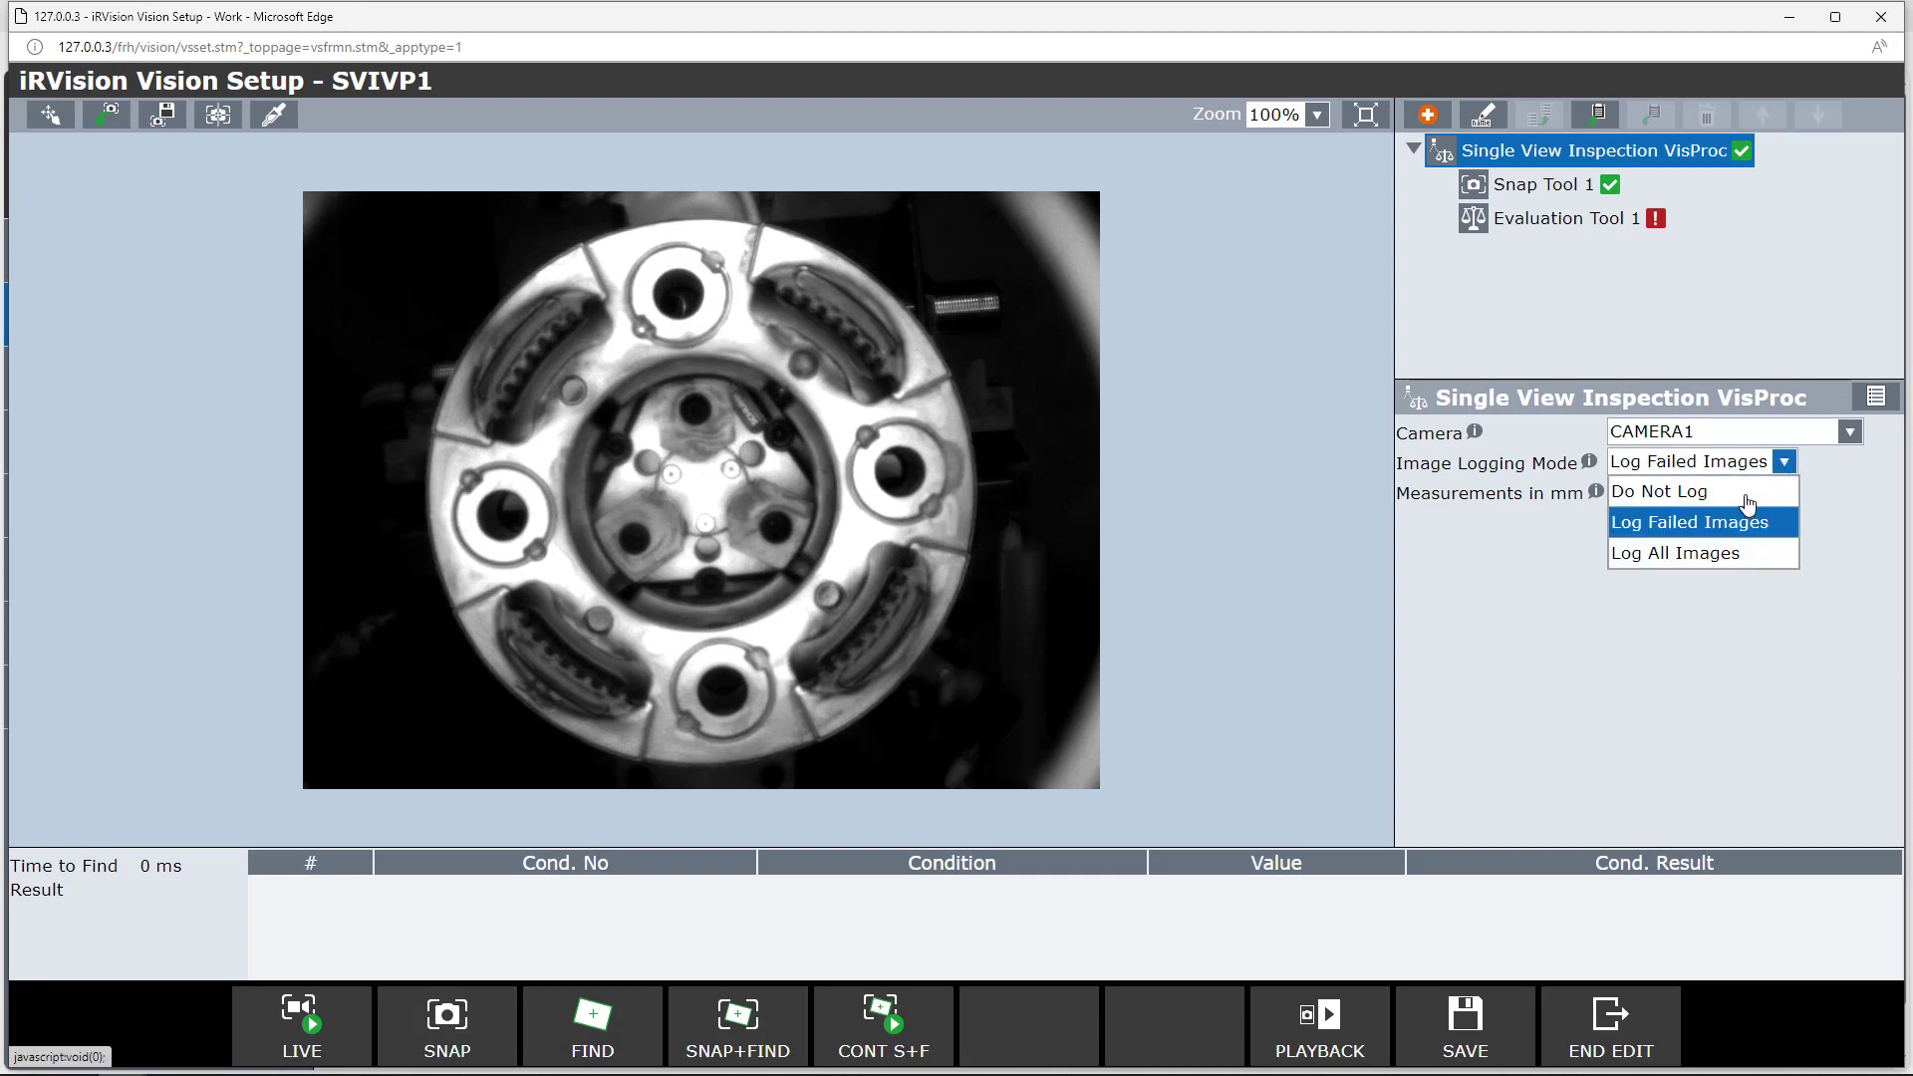
{"action": "left_click", "coordinate": [1749, 504]}
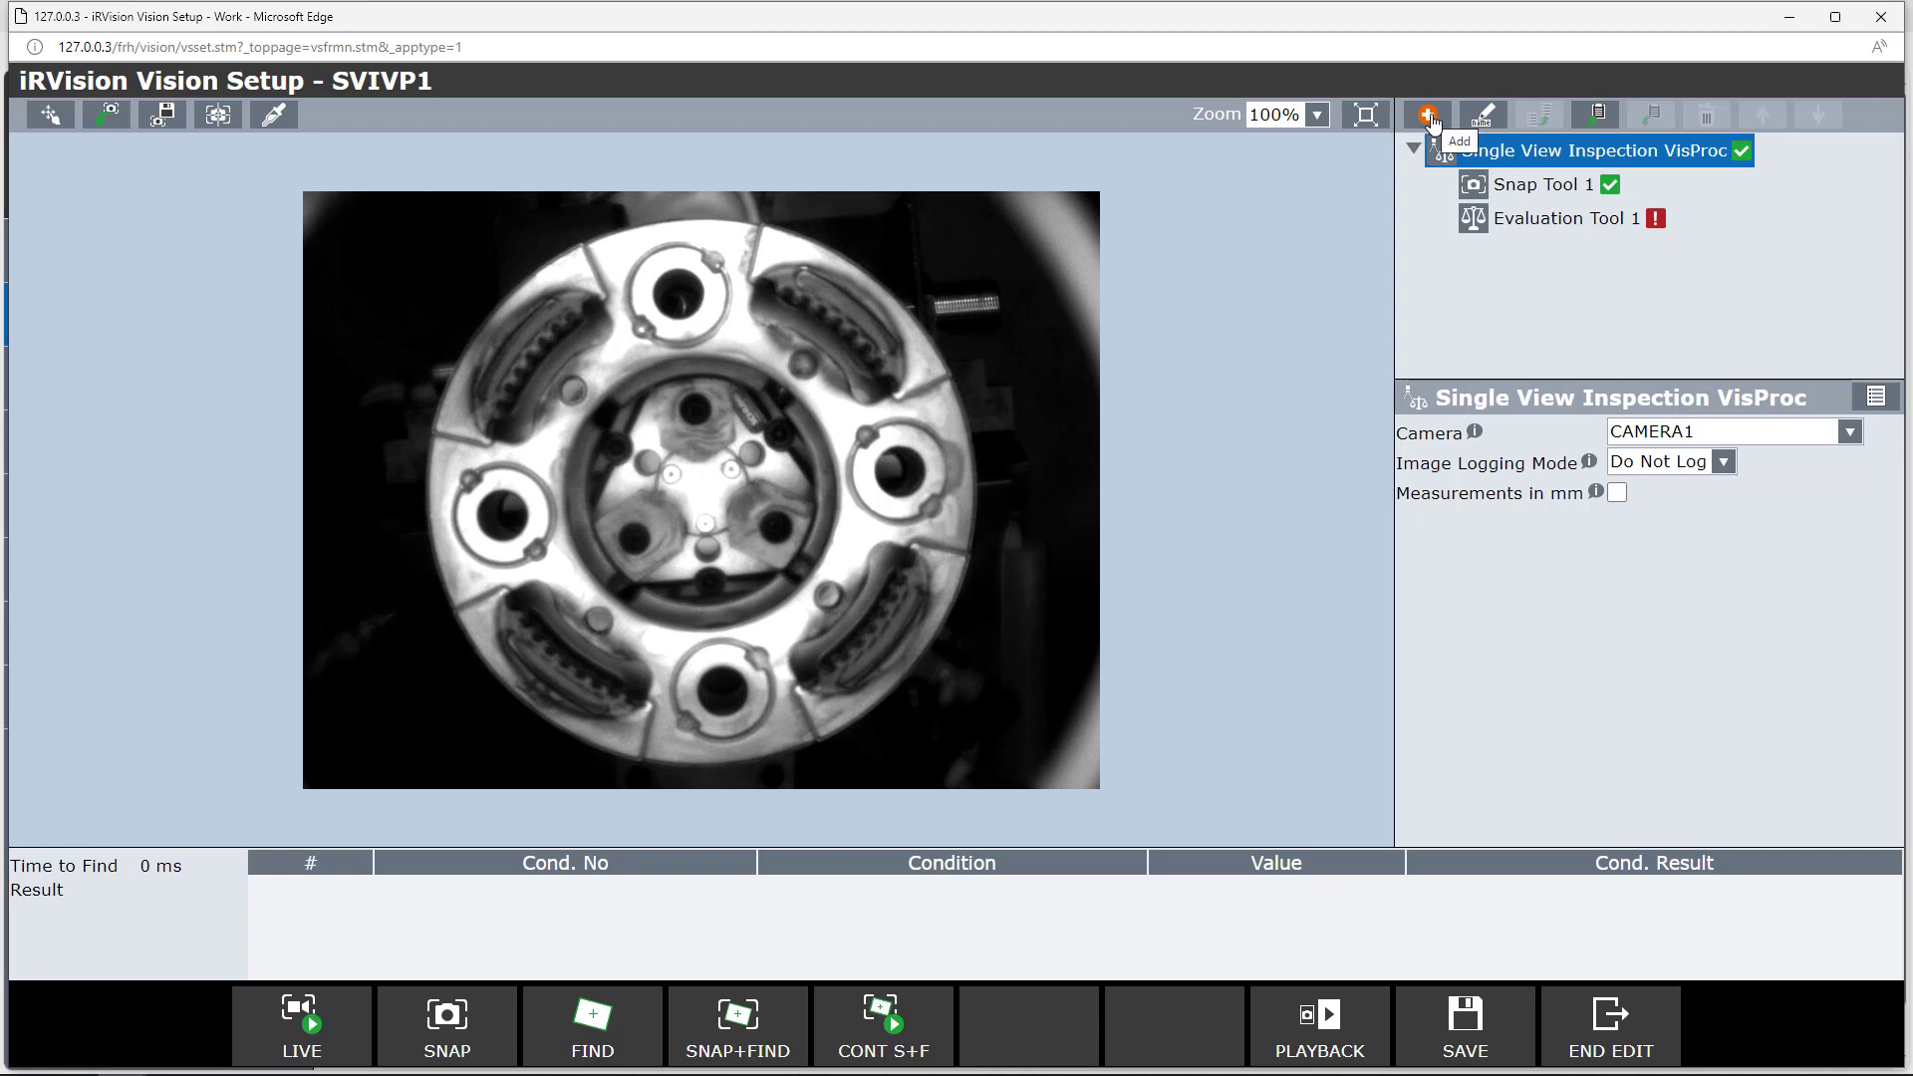
Step: Add a Window Shift Tool with its default name to the Single View Inspection process
{"action": "left_click", "coordinate": [1429, 116]}
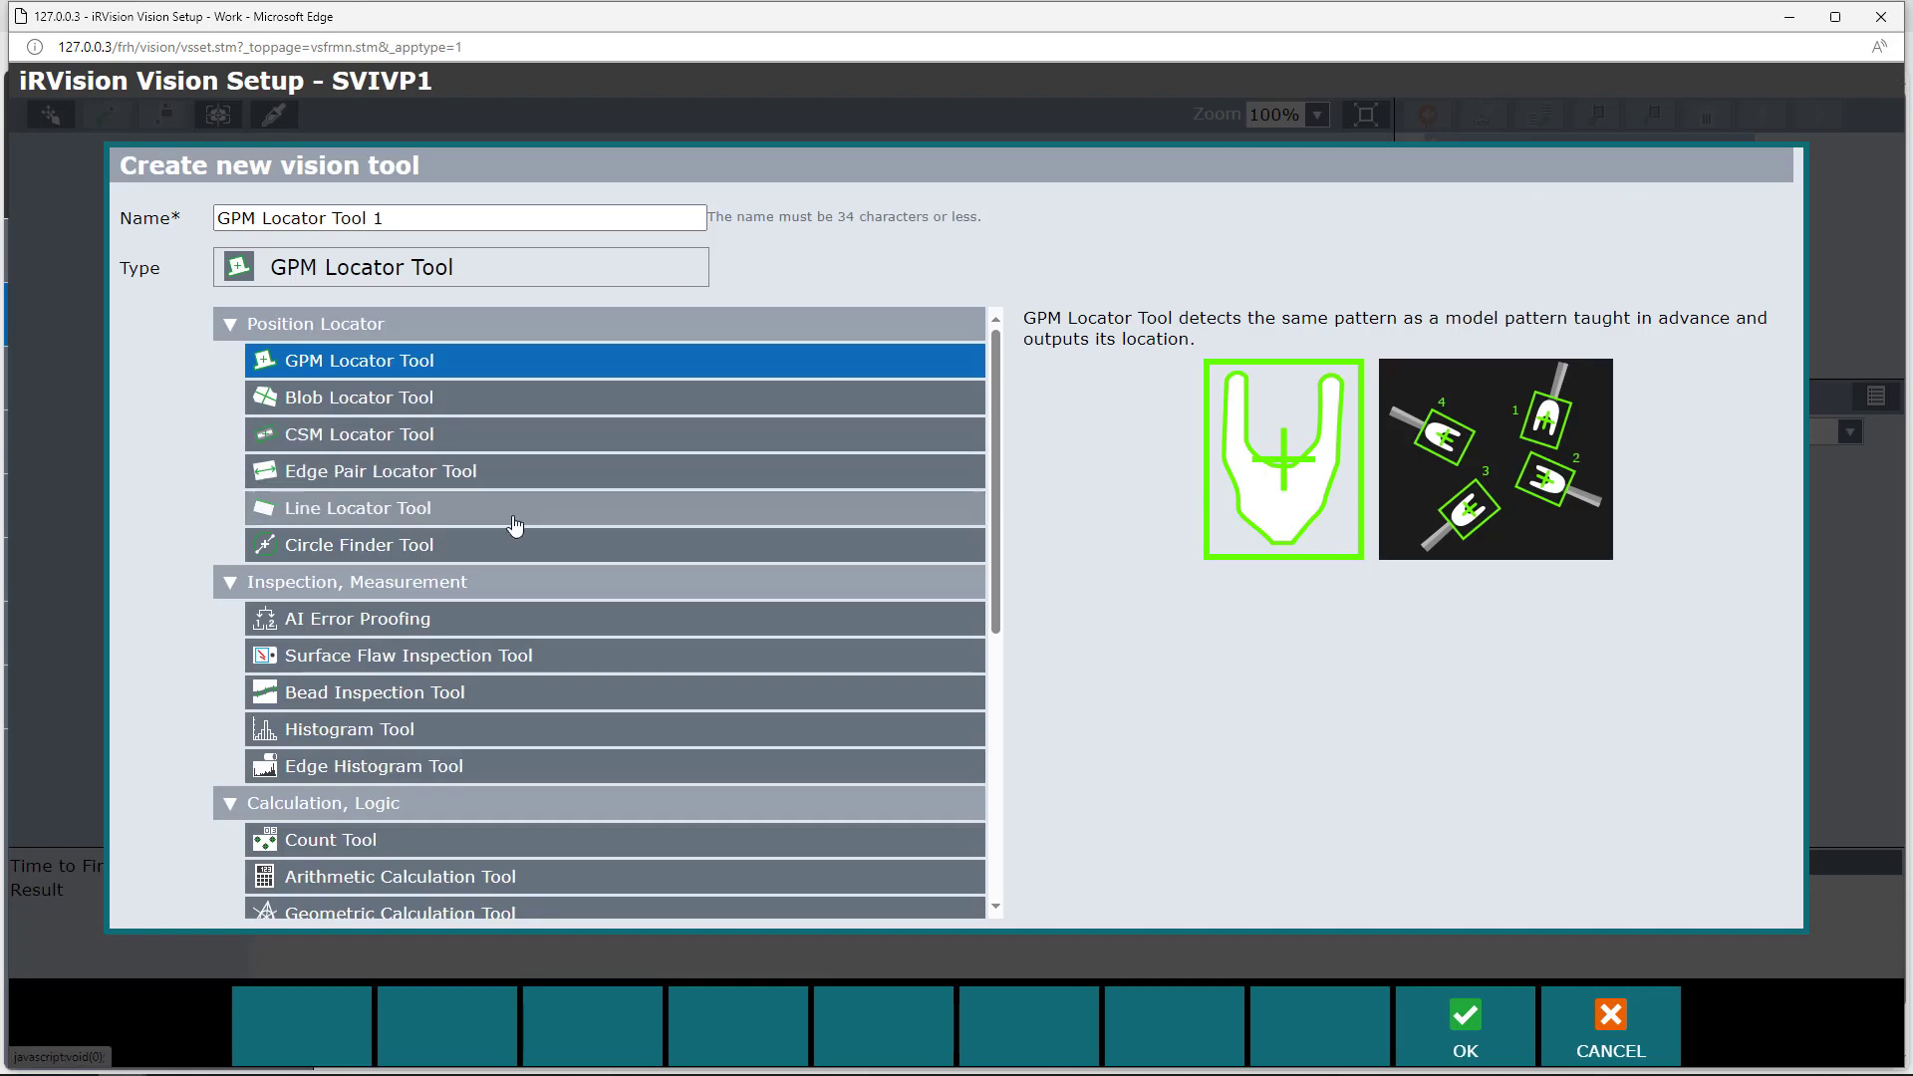
{"action": "scroll", "coordinate": [514, 526], "scroll_direction": "down", "scroll_amount": 4}
{"action": "scroll", "coordinate": [514, 526], "scroll_direction": "down", "scroll_amount": 3}
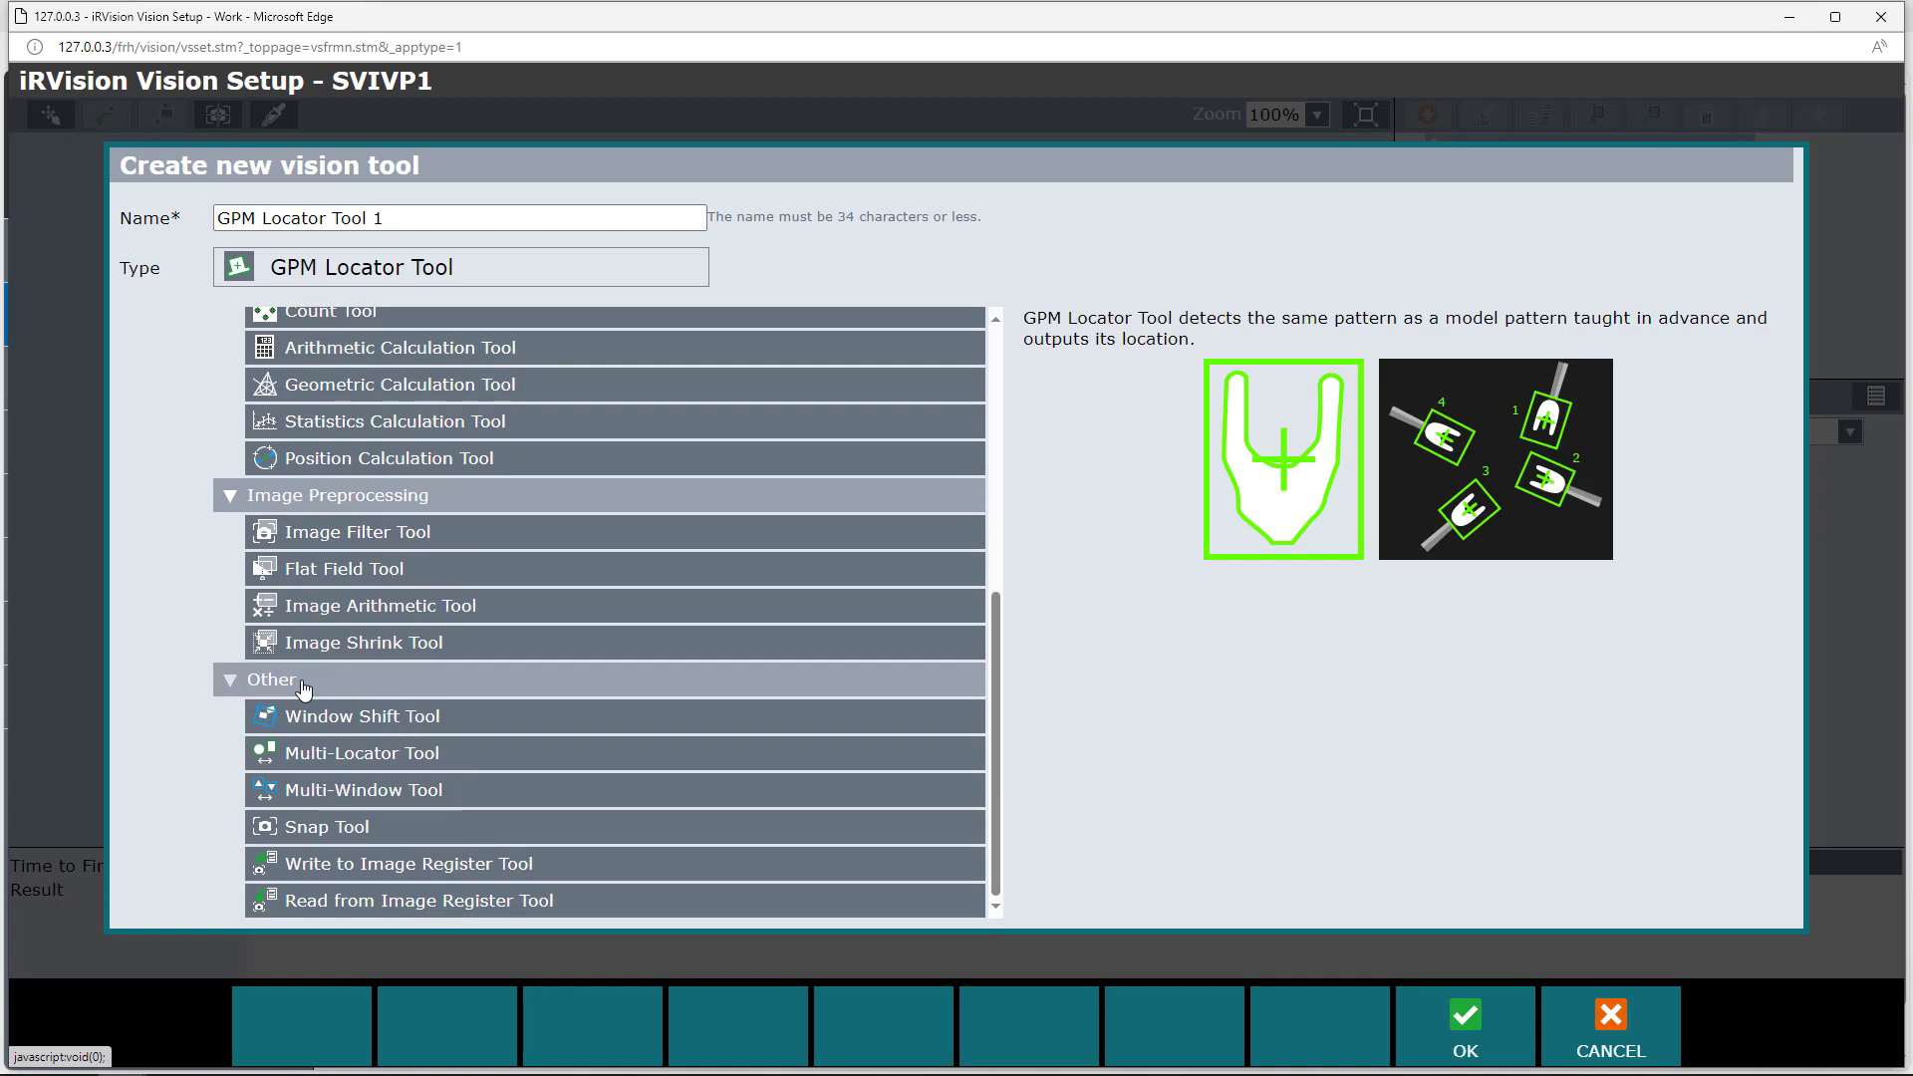
{"action": "left_click", "coordinate": [345, 727]}
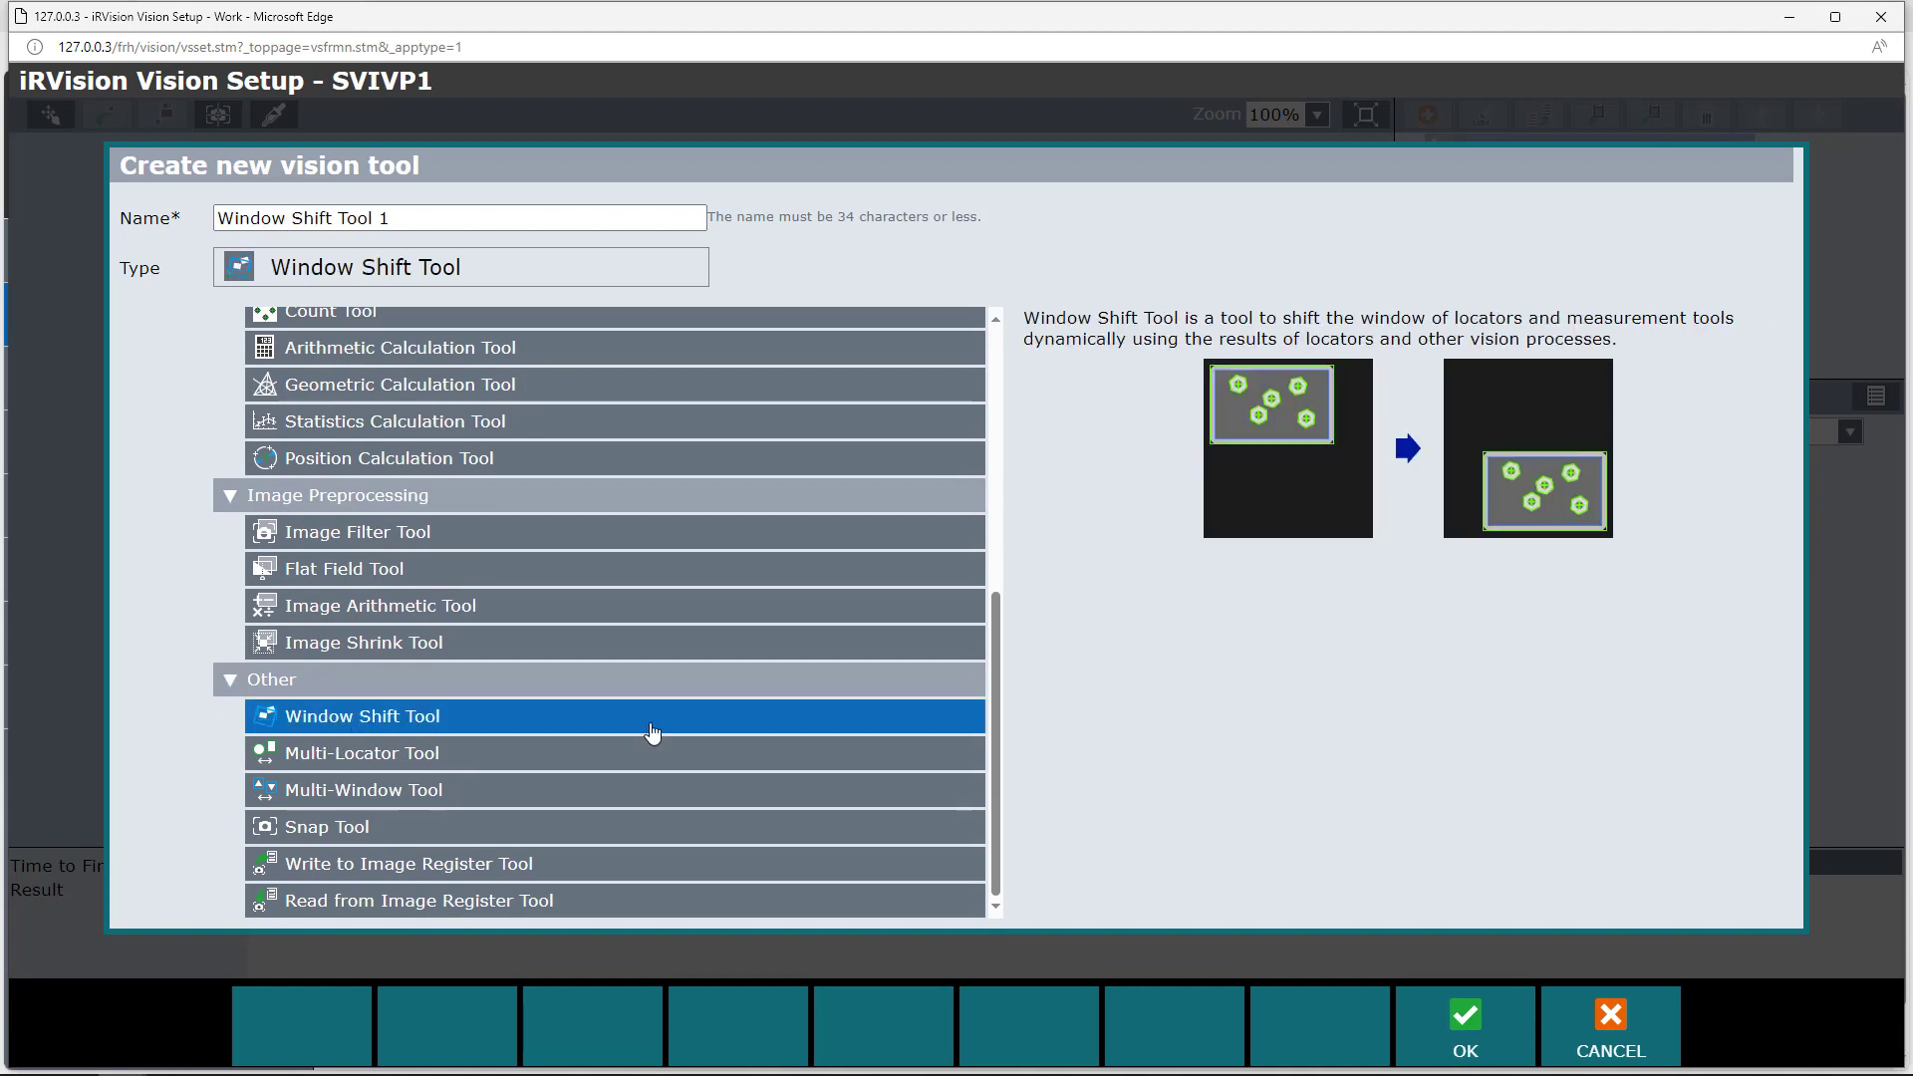
{"action": "left_click", "coordinate": [1446, 1035]}
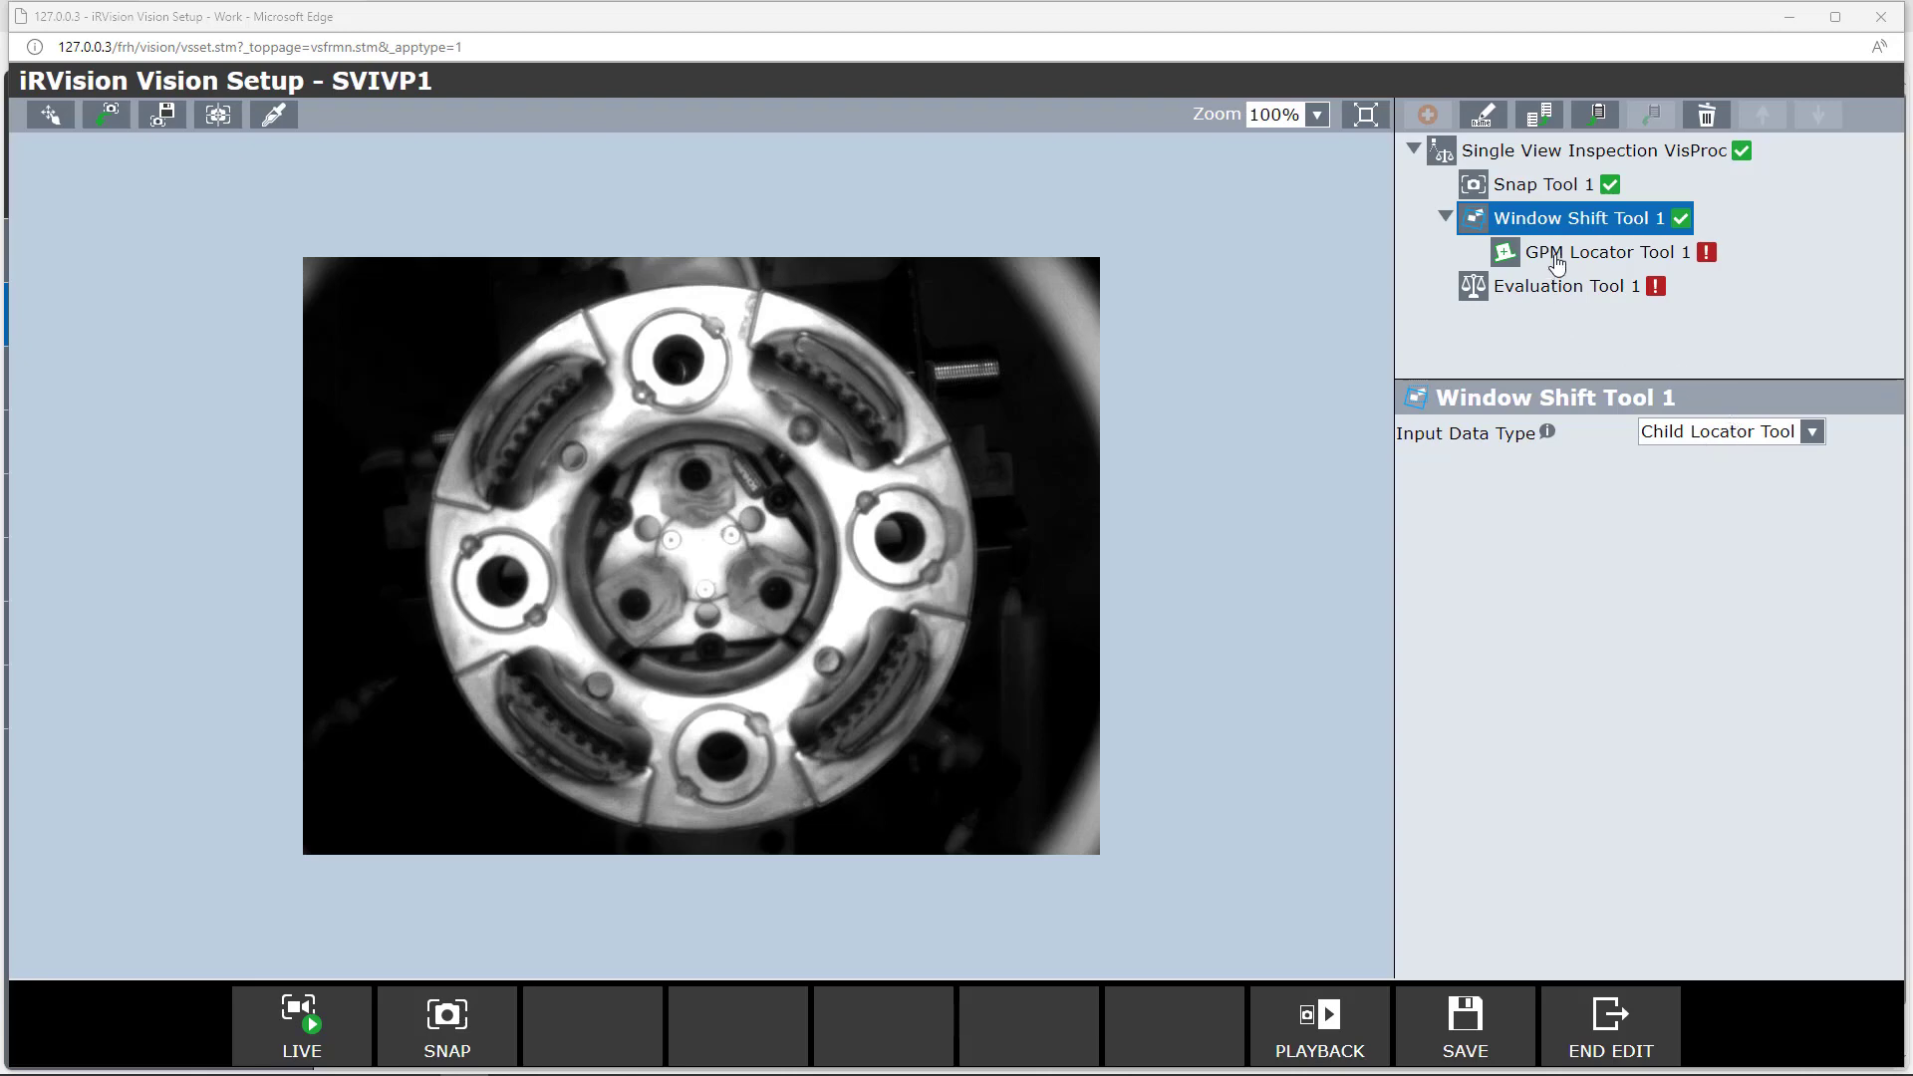
Step: Teach the GPM Locator Tool 1 model with a rectangular window enclosing the whole round part
{"action": "left_click", "coordinate": [1557, 261]}
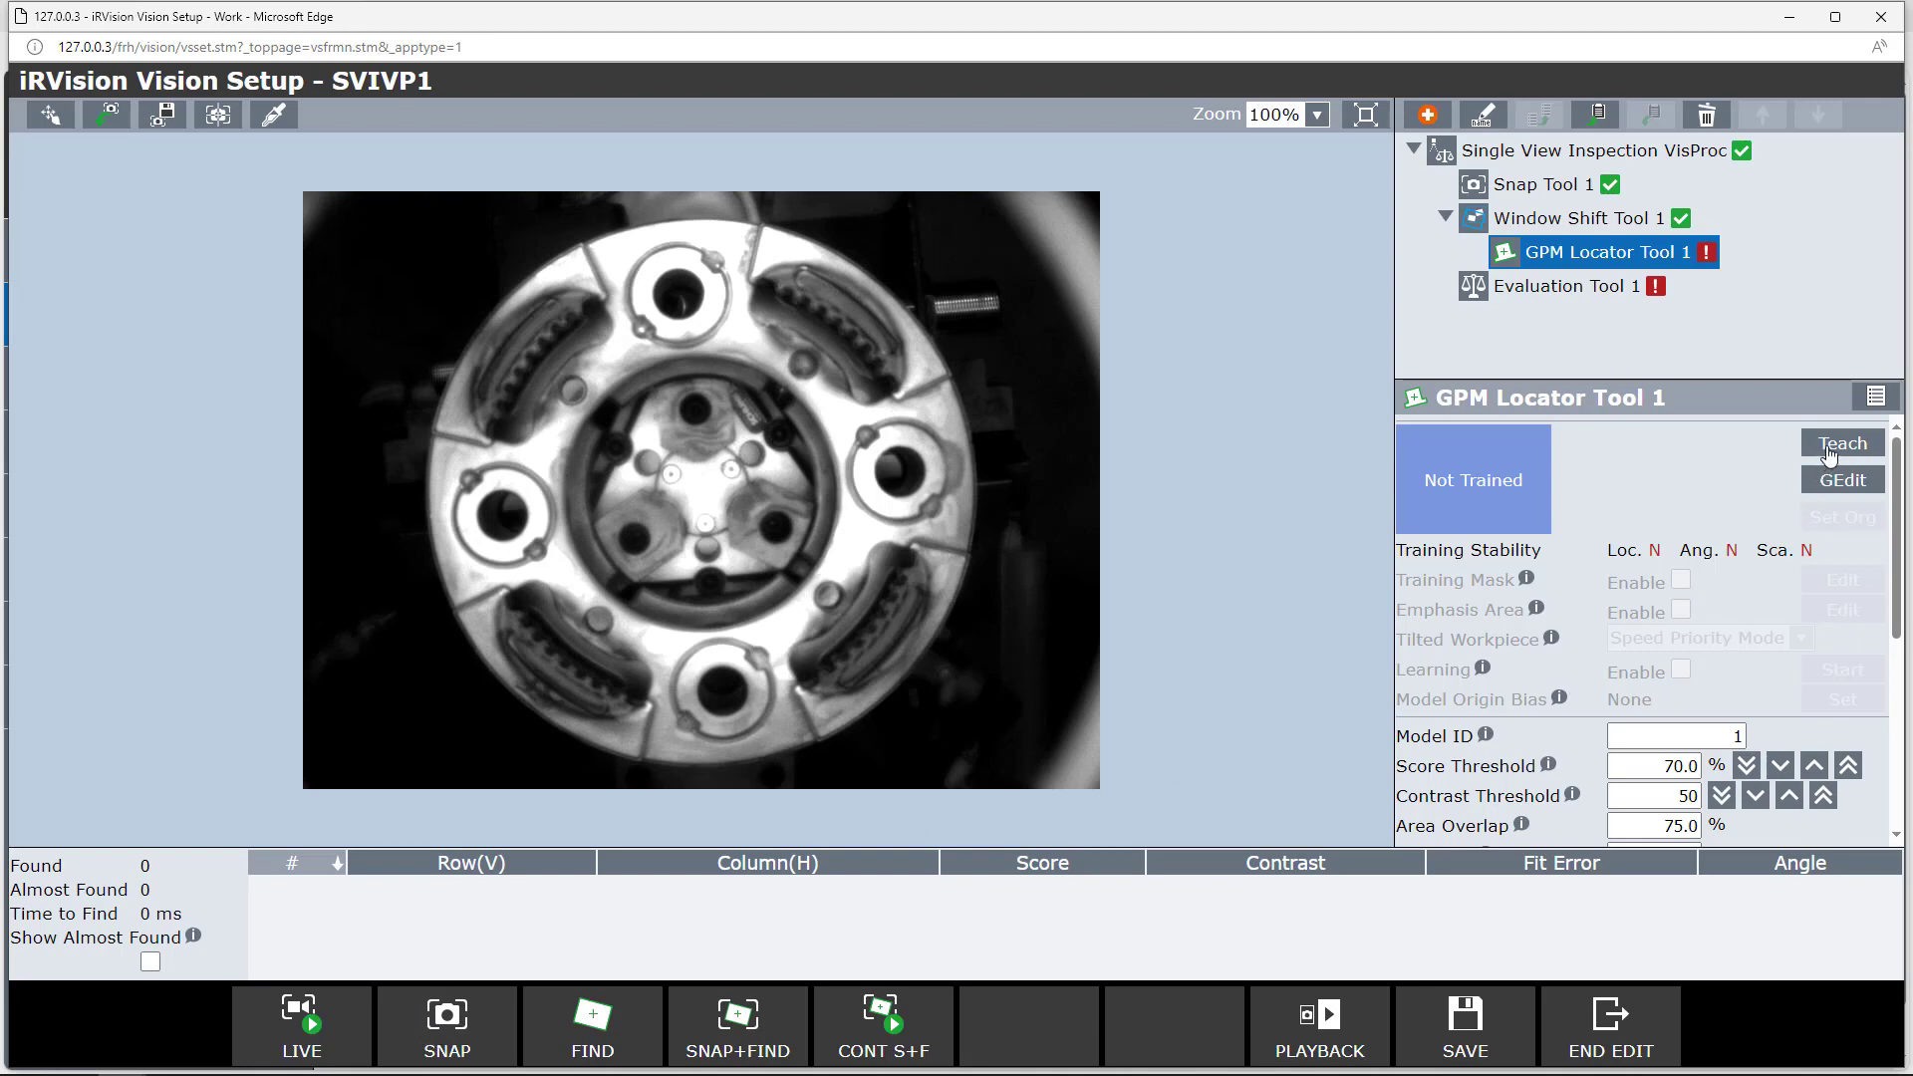
{"action": "left_click", "coordinate": [1830, 454]}
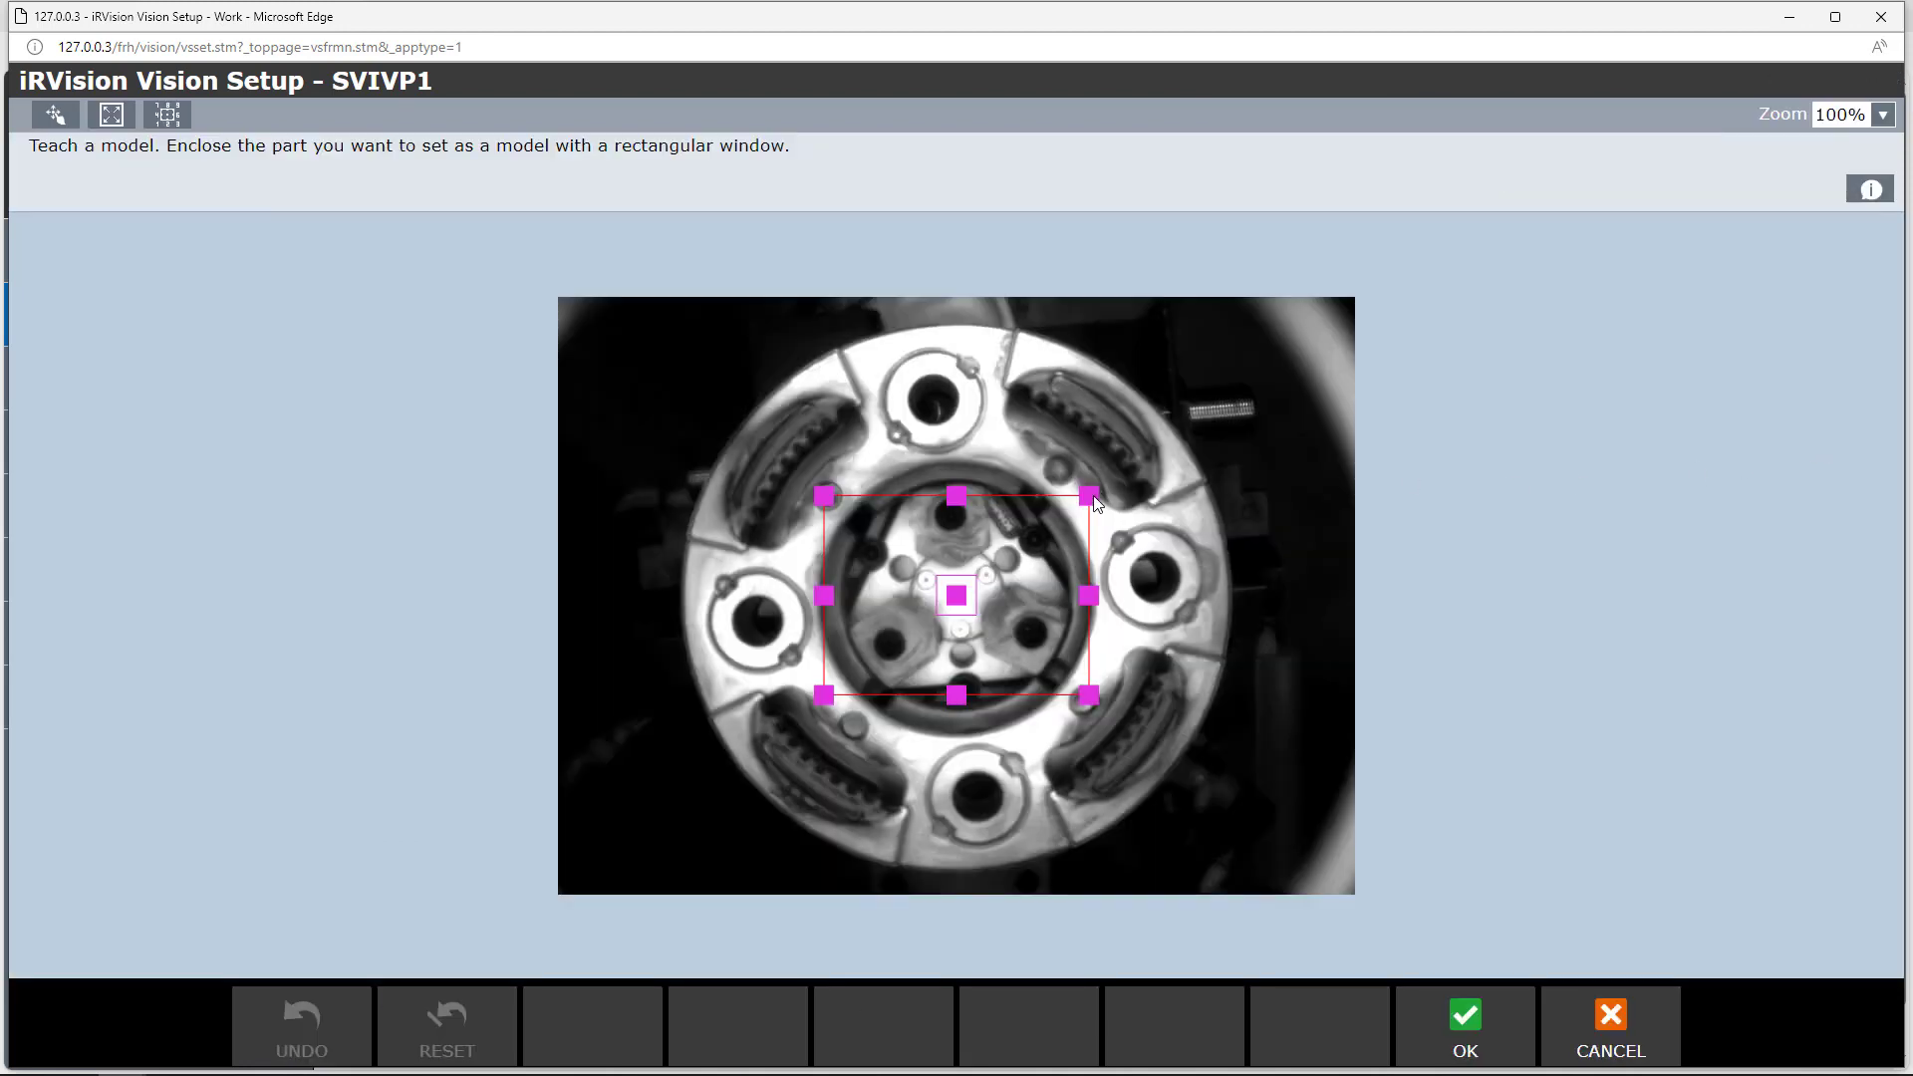
{"action": "left_click_drag", "start_coordinate": [1096, 503], "coordinate": [1231, 324]}
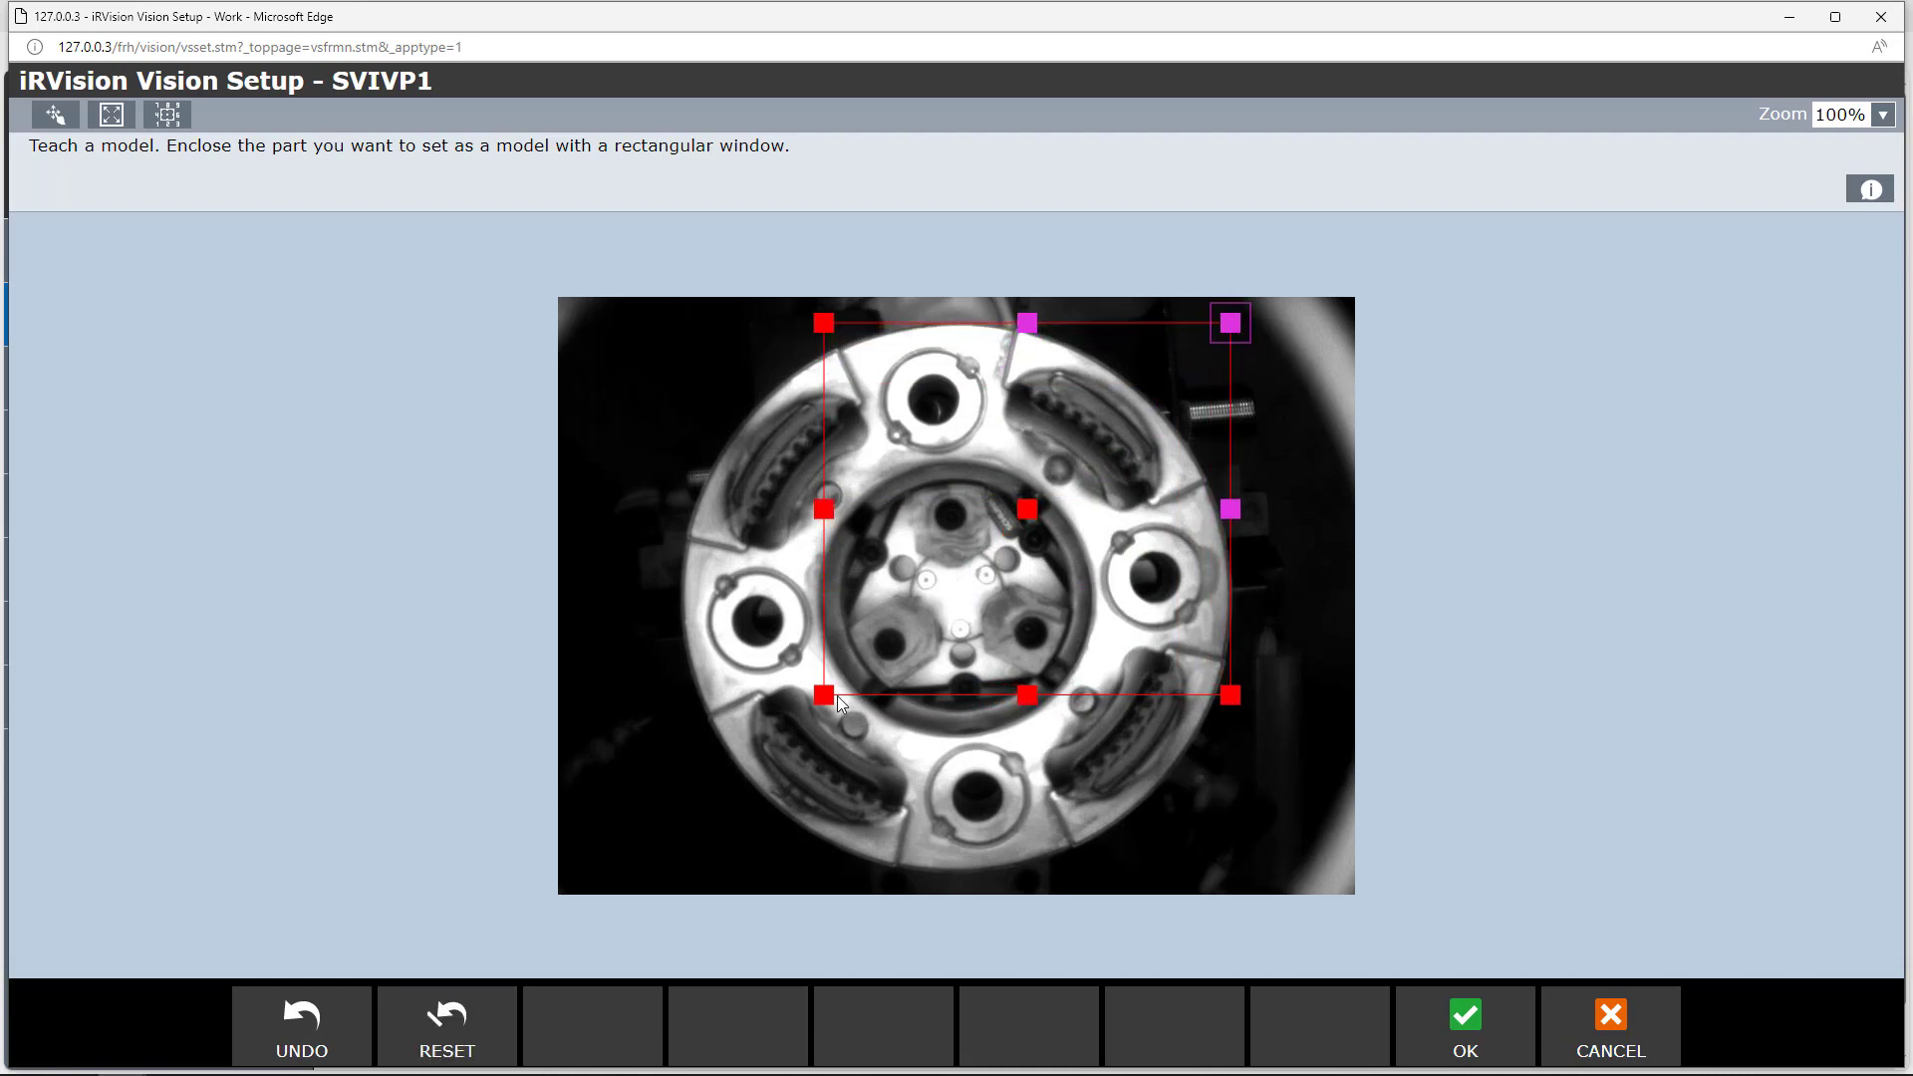
{"action": "left_click_drag", "start_coordinate": [826, 697], "coordinate": [679, 892]}
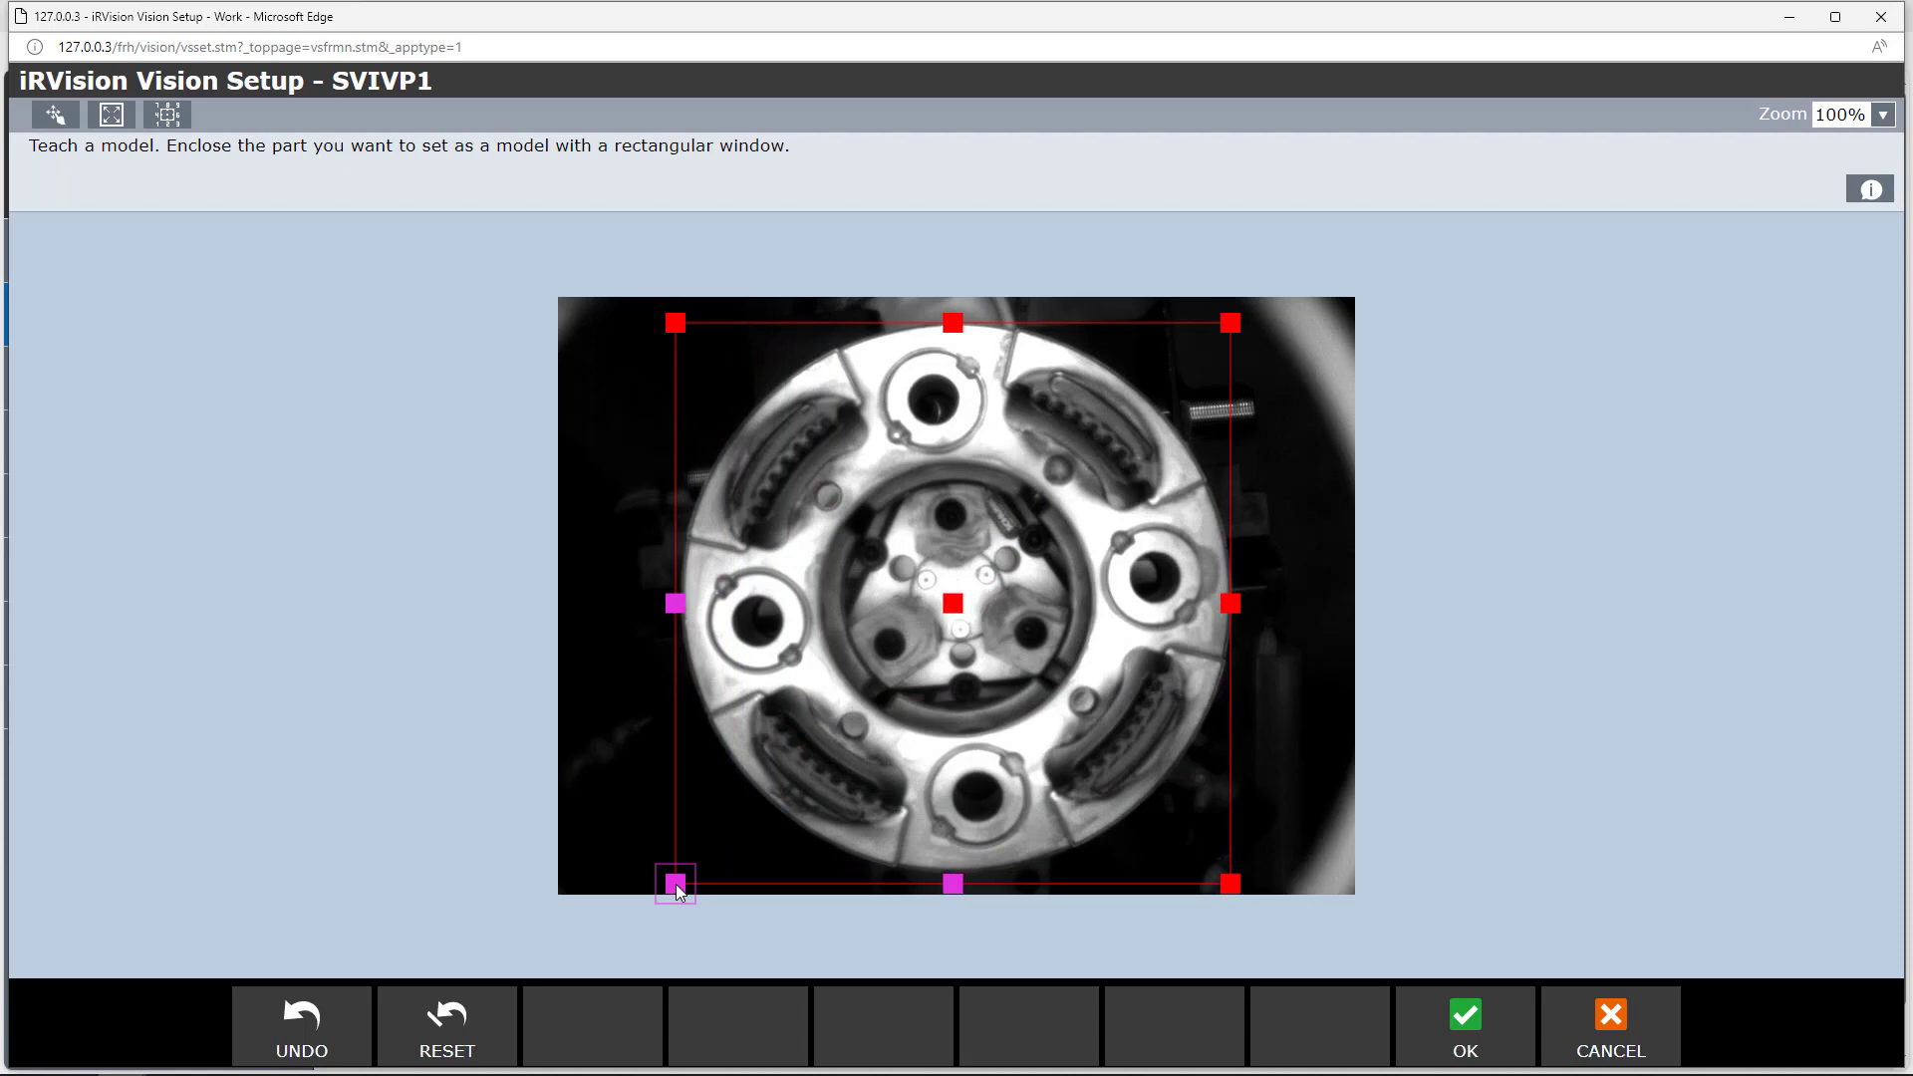
{"action": "left_click", "coordinate": [1480, 1028]}
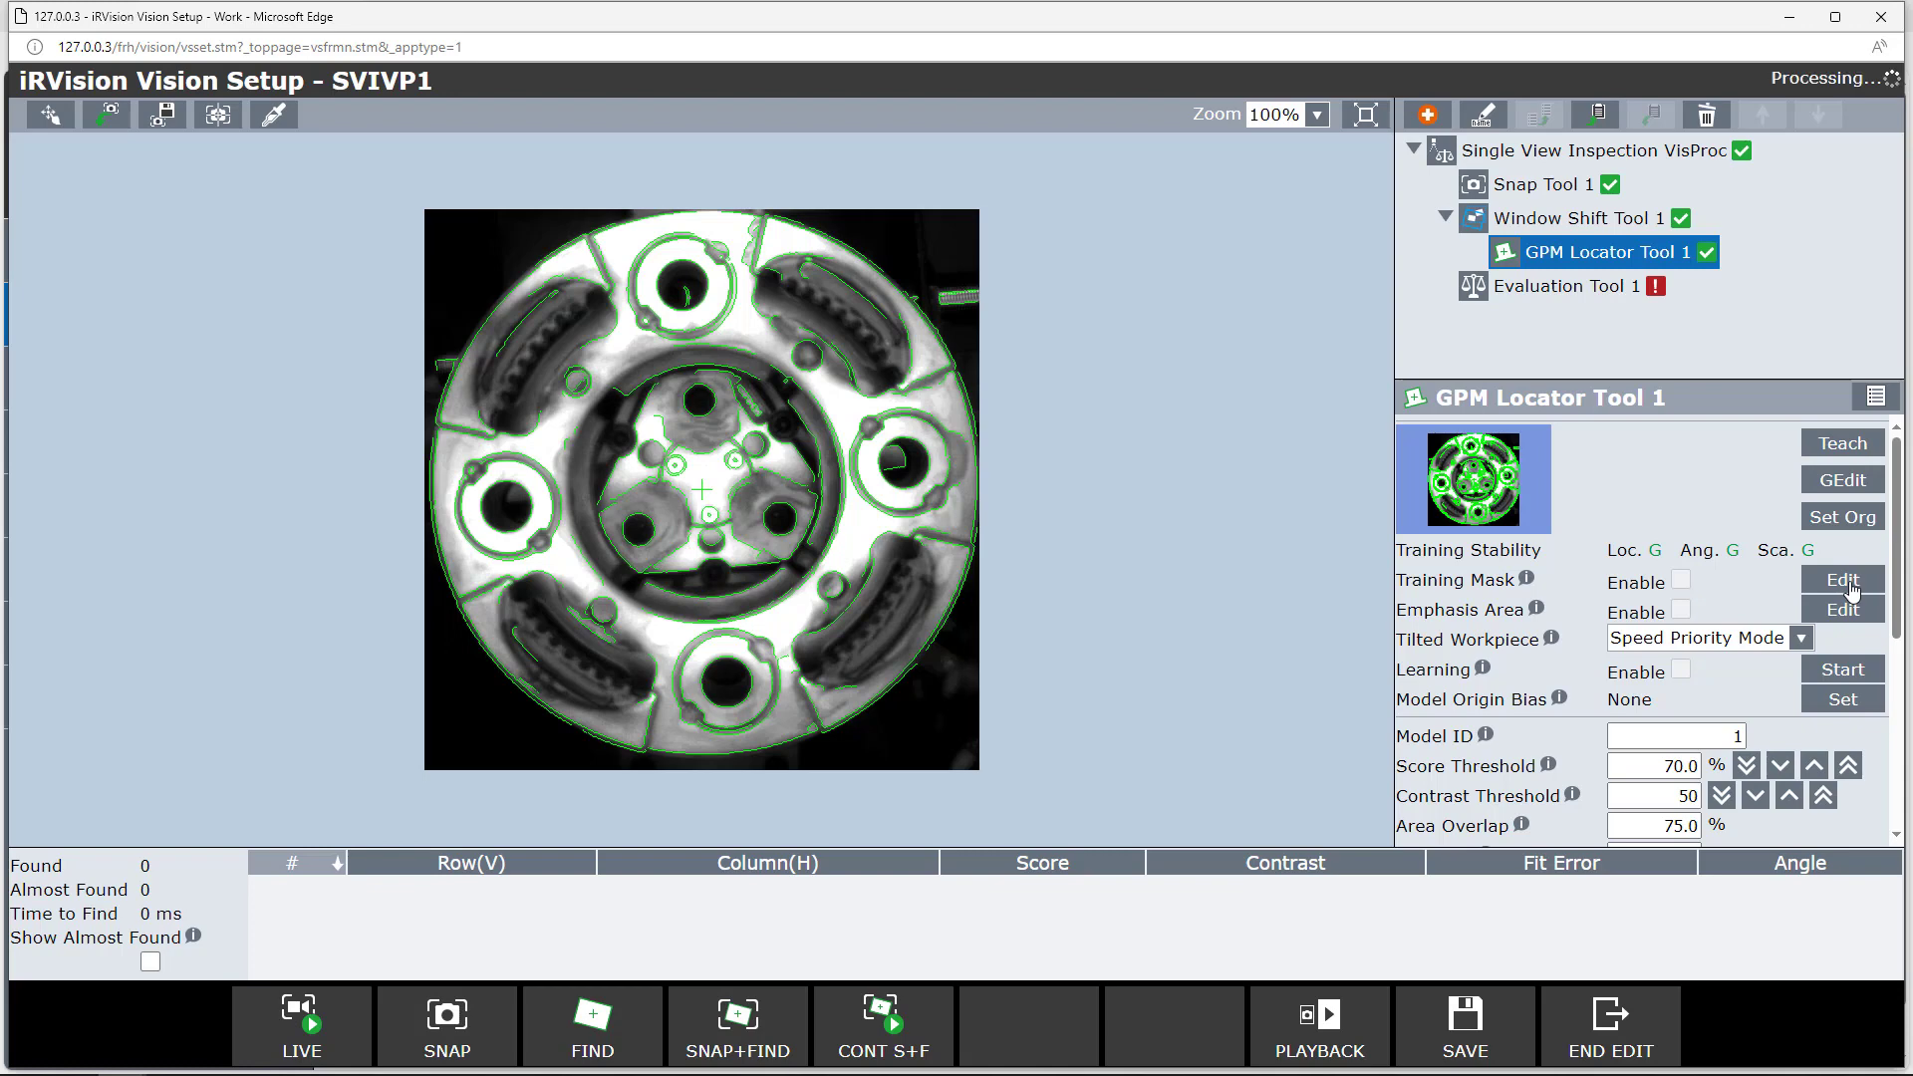
Step: Edit the locator's training mask: mask the whole model, then erase the mask over the circular edges around the four outer holes
{"action": "left_click", "coordinate": [1842, 582]}
{"action": "left_click", "coordinate": [724, 115]}
{"action": "left_click", "coordinate": [536, 118]}
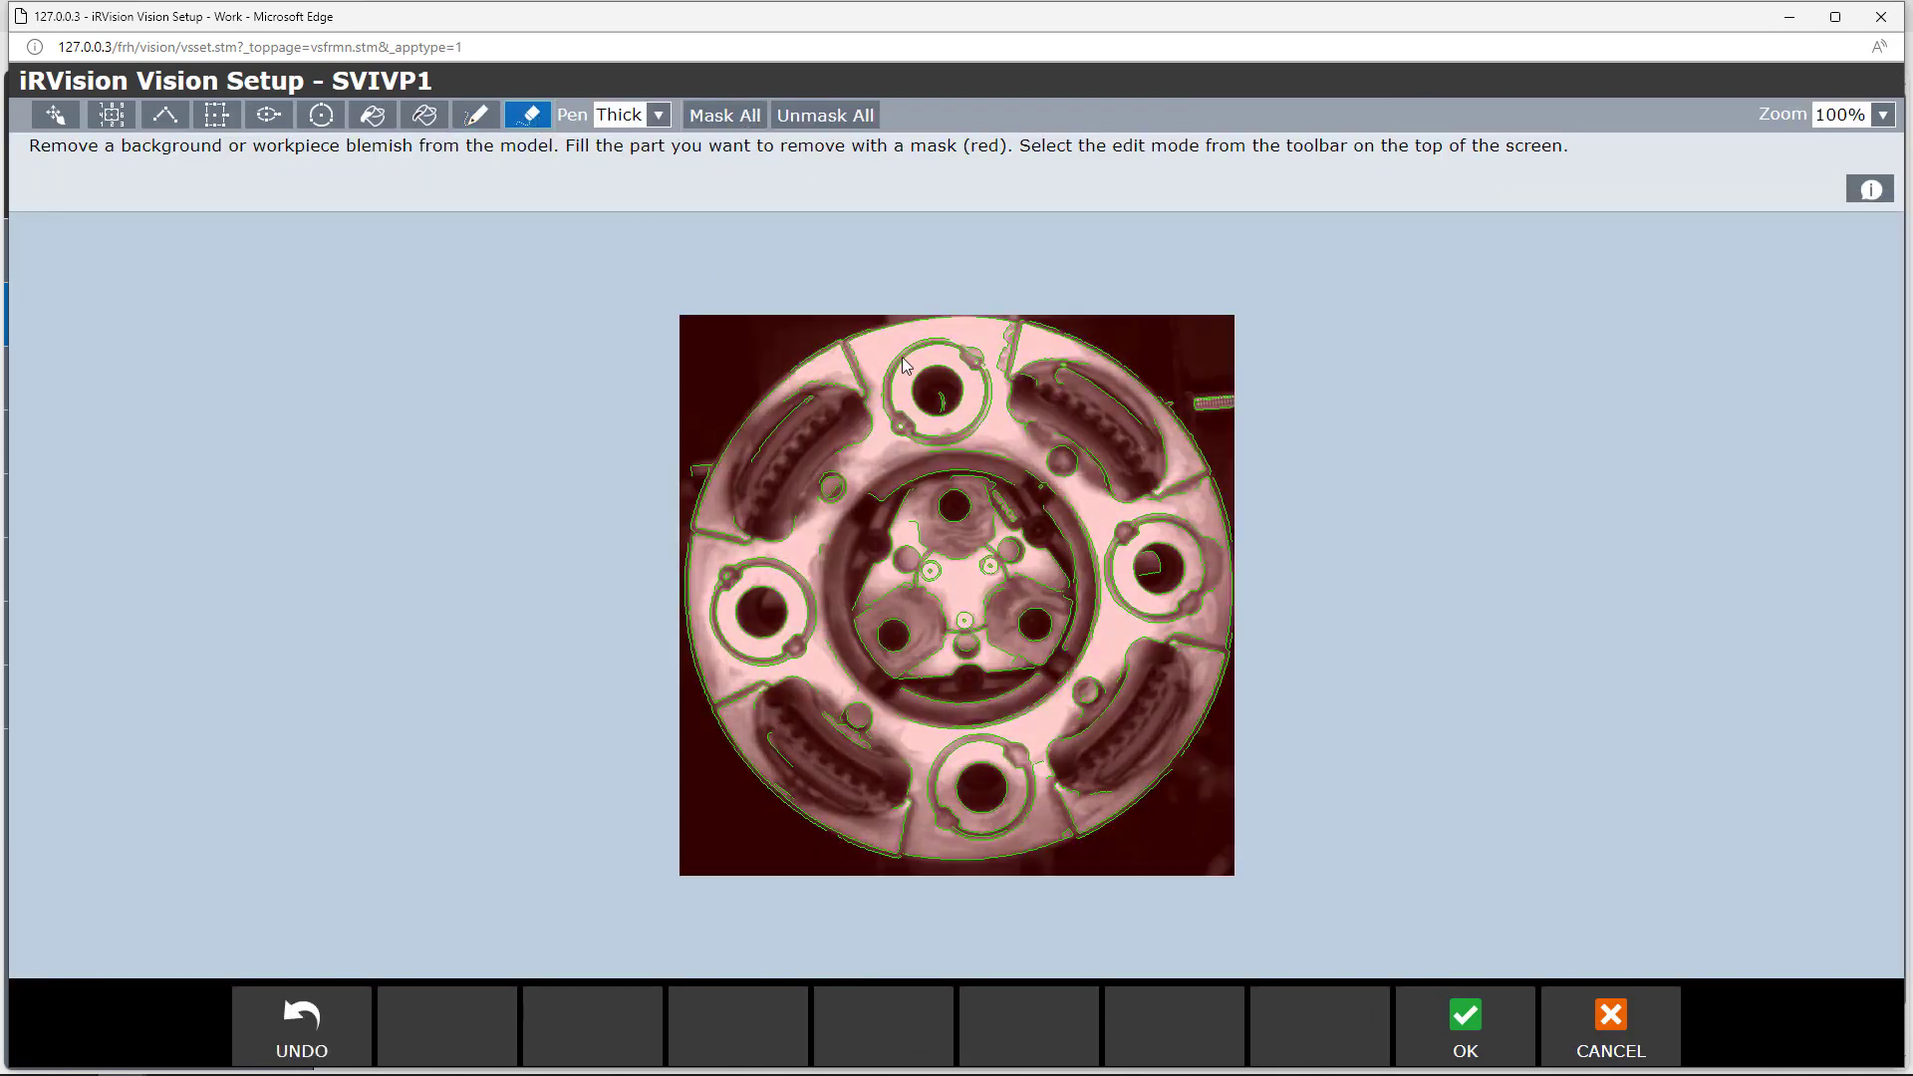
{"action": "mouse_move", "coordinate": [908, 360]}
{"action": "left_mouse_down"}
{"action": "mouse_move", "coordinate": [884, 400]}
{"action": "mouse_move", "coordinate": [909, 445]}
{"action": "mouse_move", "coordinate": [975, 432]}
{"action": "mouse_move", "coordinate": [989, 383]}
{"action": "mouse_move", "coordinate": [942, 334]}
{"action": "mouse_move", "coordinate": [877, 398]}
{"action": "left_mouse_up"}
{"action": "mouse_move", "coordinate": [725, 594]}
{"action": "left_mouse_down"}
{"action": "mouse_move", "coordinate": [719, 642]}
{"action": "mouse_move", "coordinate": [772, 668]}
{"action": "mouse_move", "coordinate": [812, 622]}
{"action": "mouse_move", "coordinate": [803, 588]}
{"action": "mouse_move", "coordinate": [748, 571]}
{"action": "left_mouse_up"}
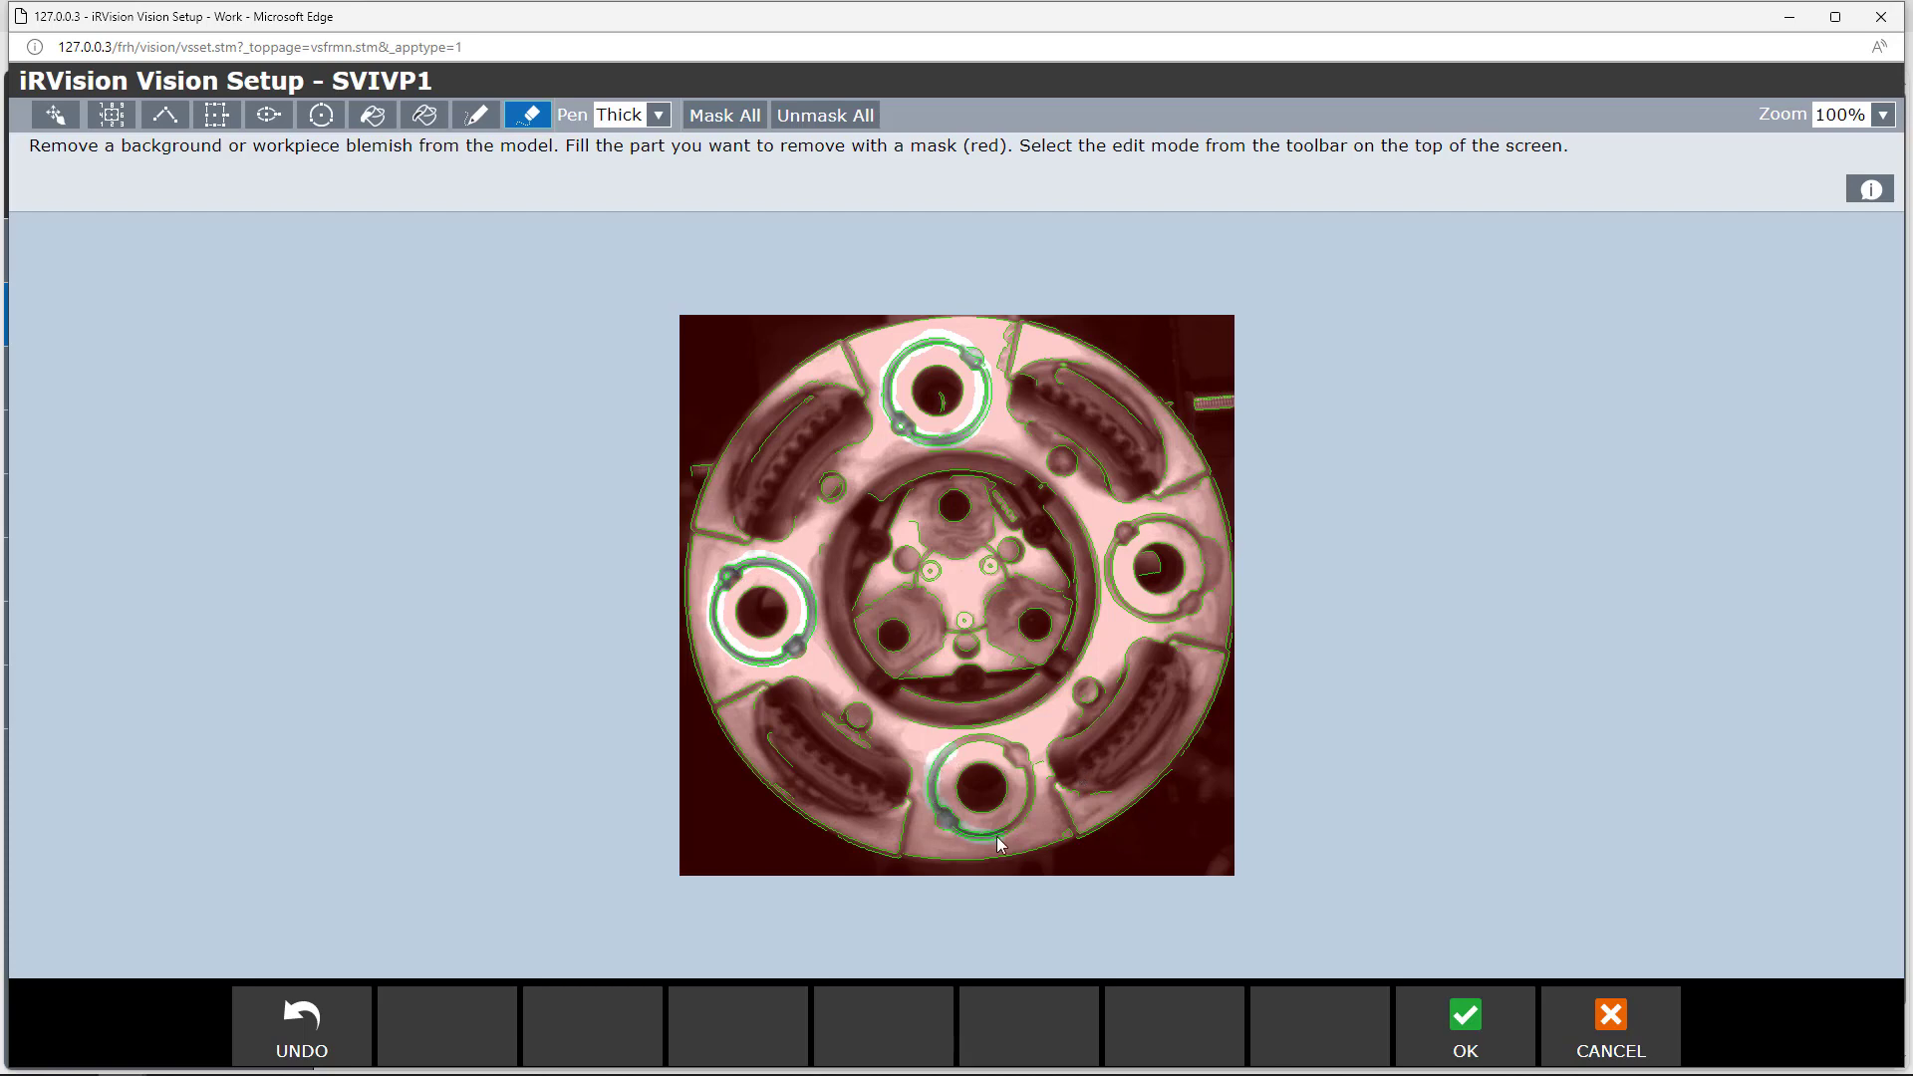
{"action": "mouse_move", "coordinate": [1032, 789]}
{"action": "left_mouse_down"}
{"action": "mouse_move", "coordinate": [1012, 749]}
{"action": "mouse_move", "coordinate": [950, 725]}
{"action": "left_mouse_up"}
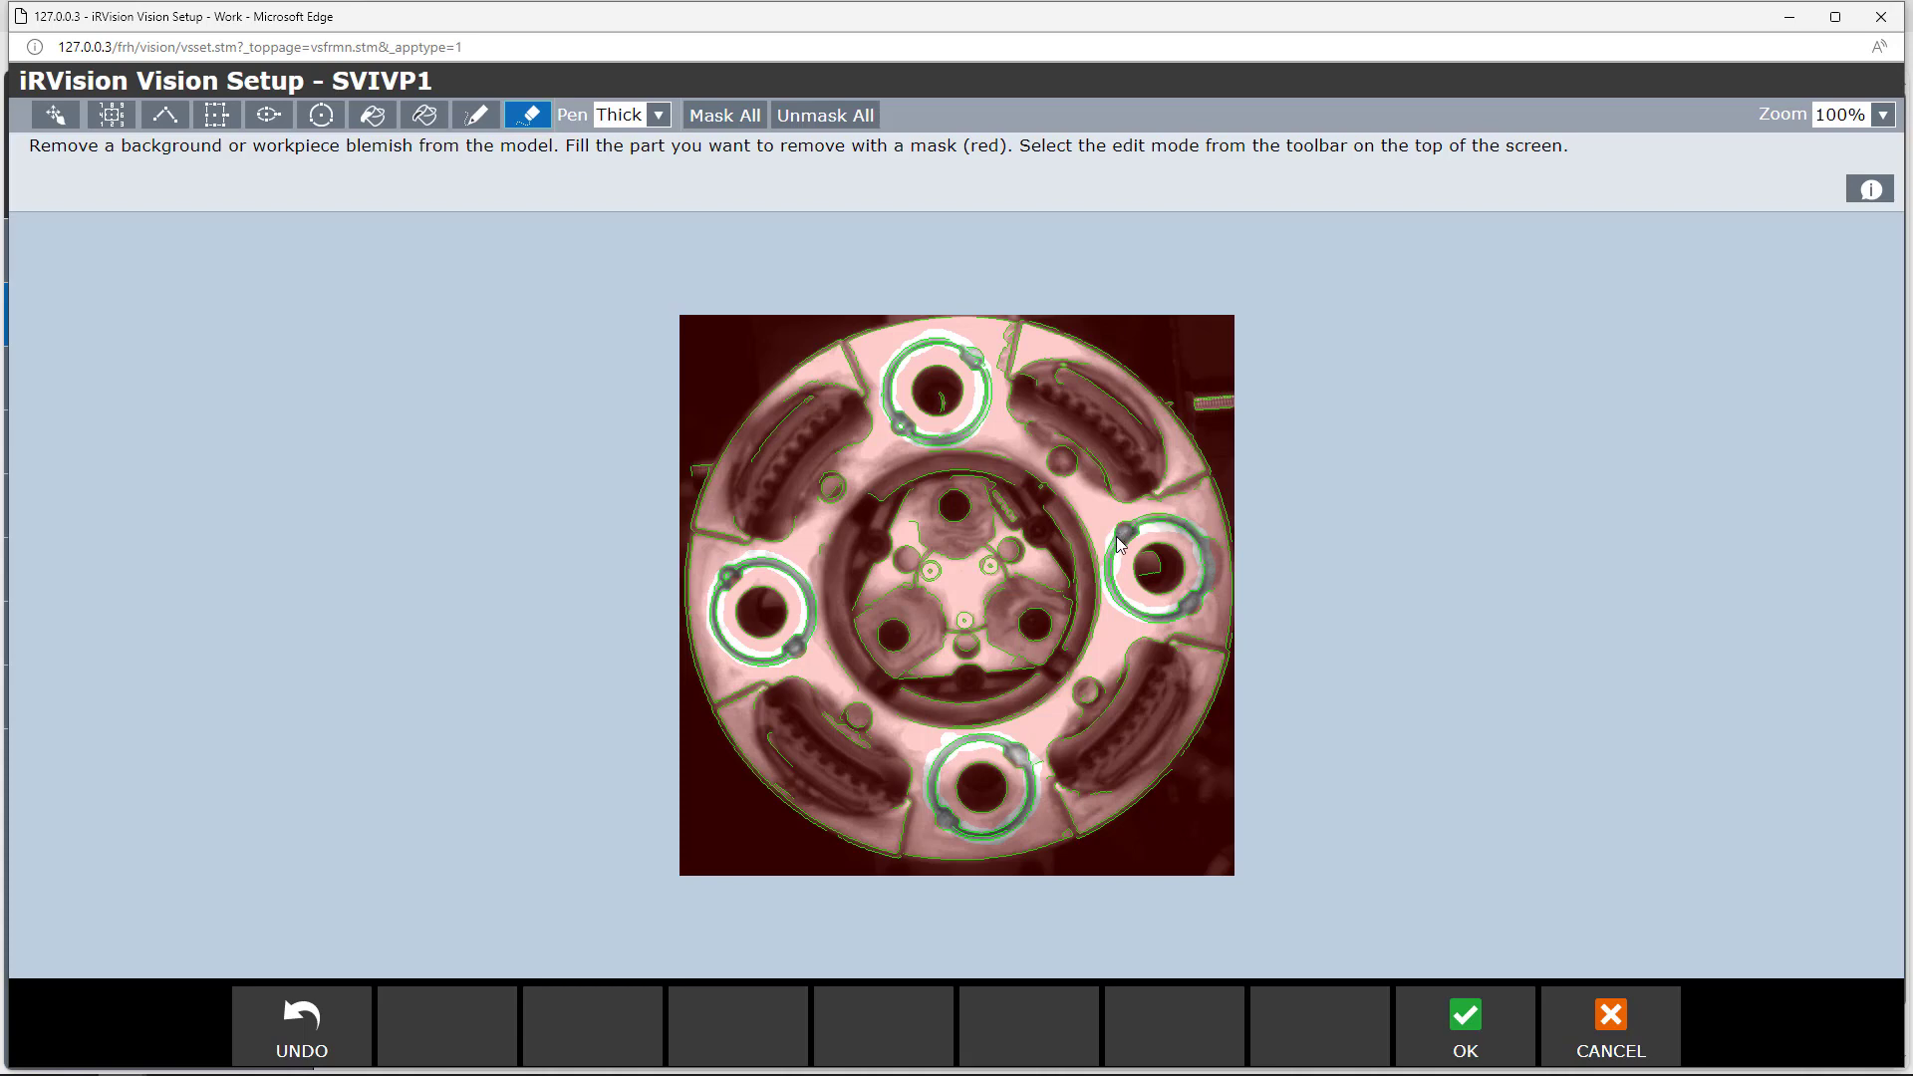
{"action": "left_click", "coordinate": [1460, 1032]}
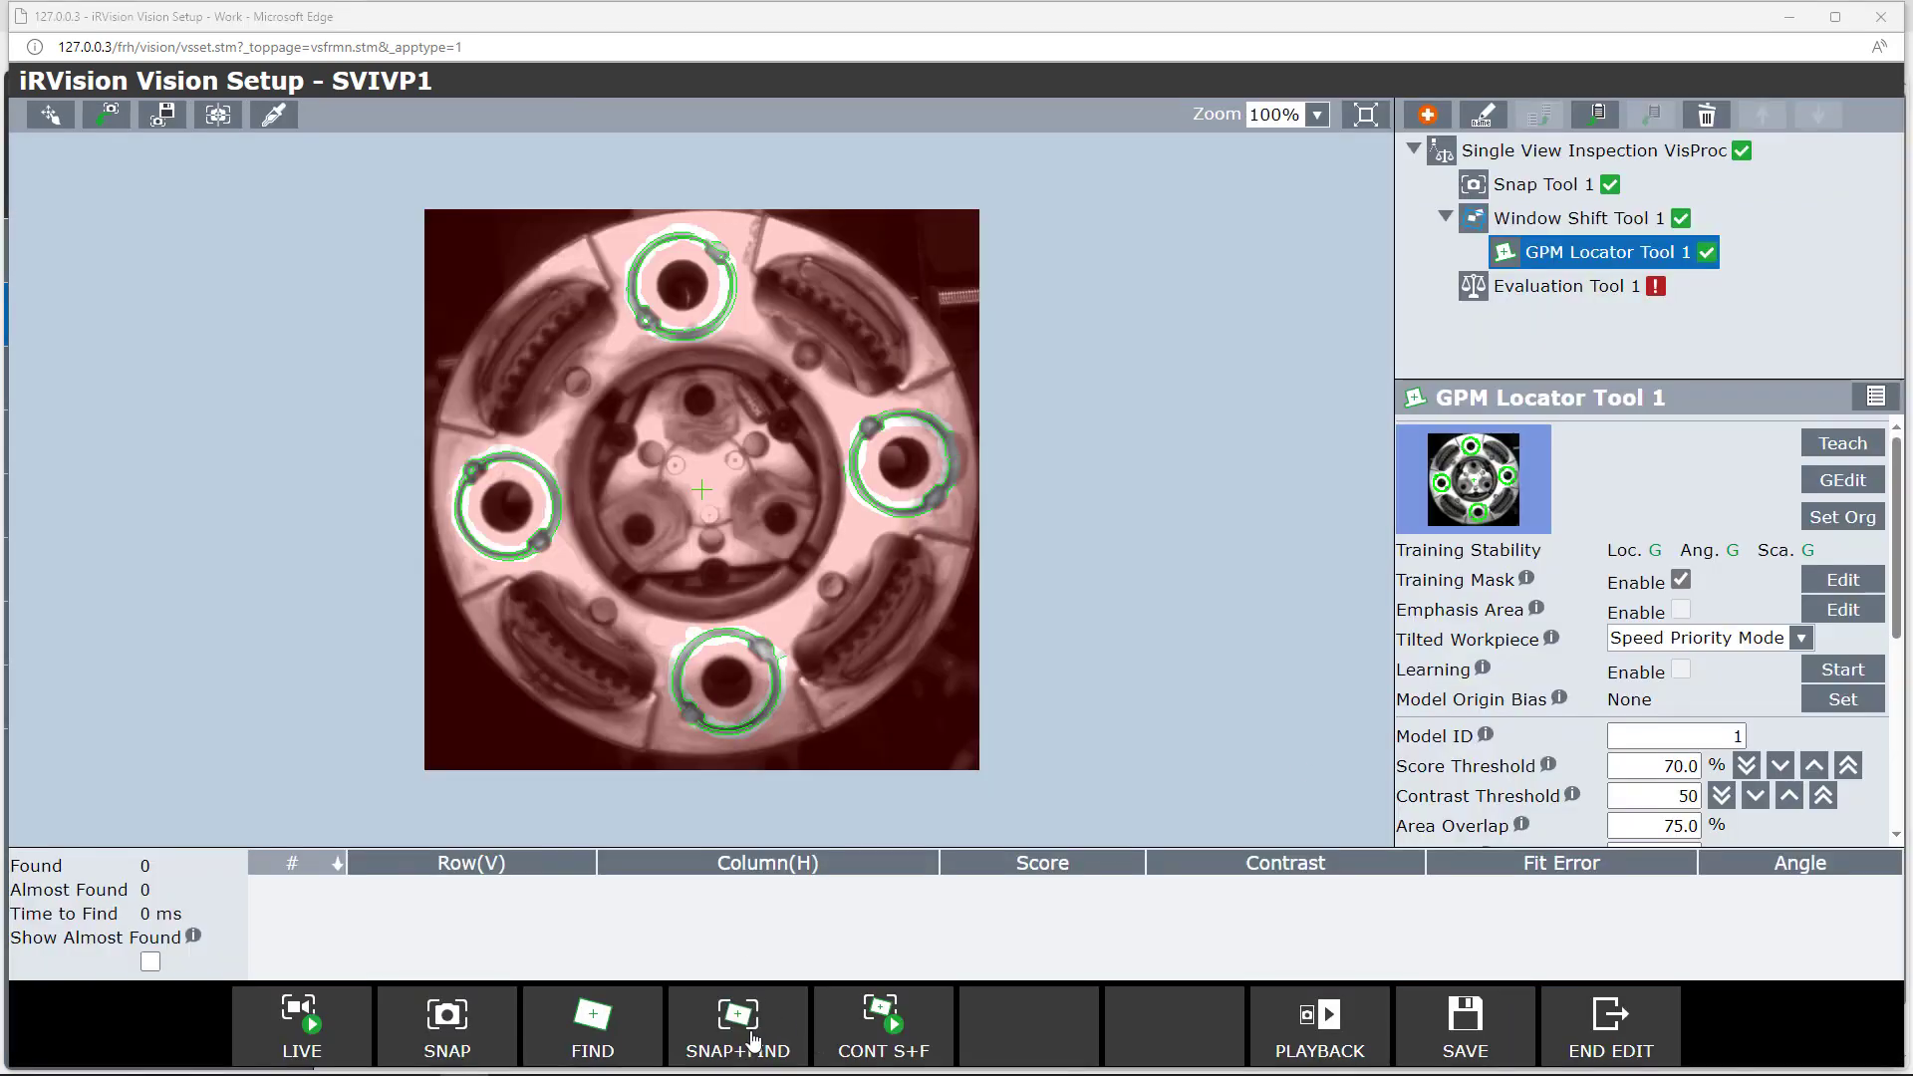
Step: Test the GPM locator with four snap-and-find runs on parts in different orientations, and save the vision process
{"action": "left_click", "coordinate": [752, 1041]}
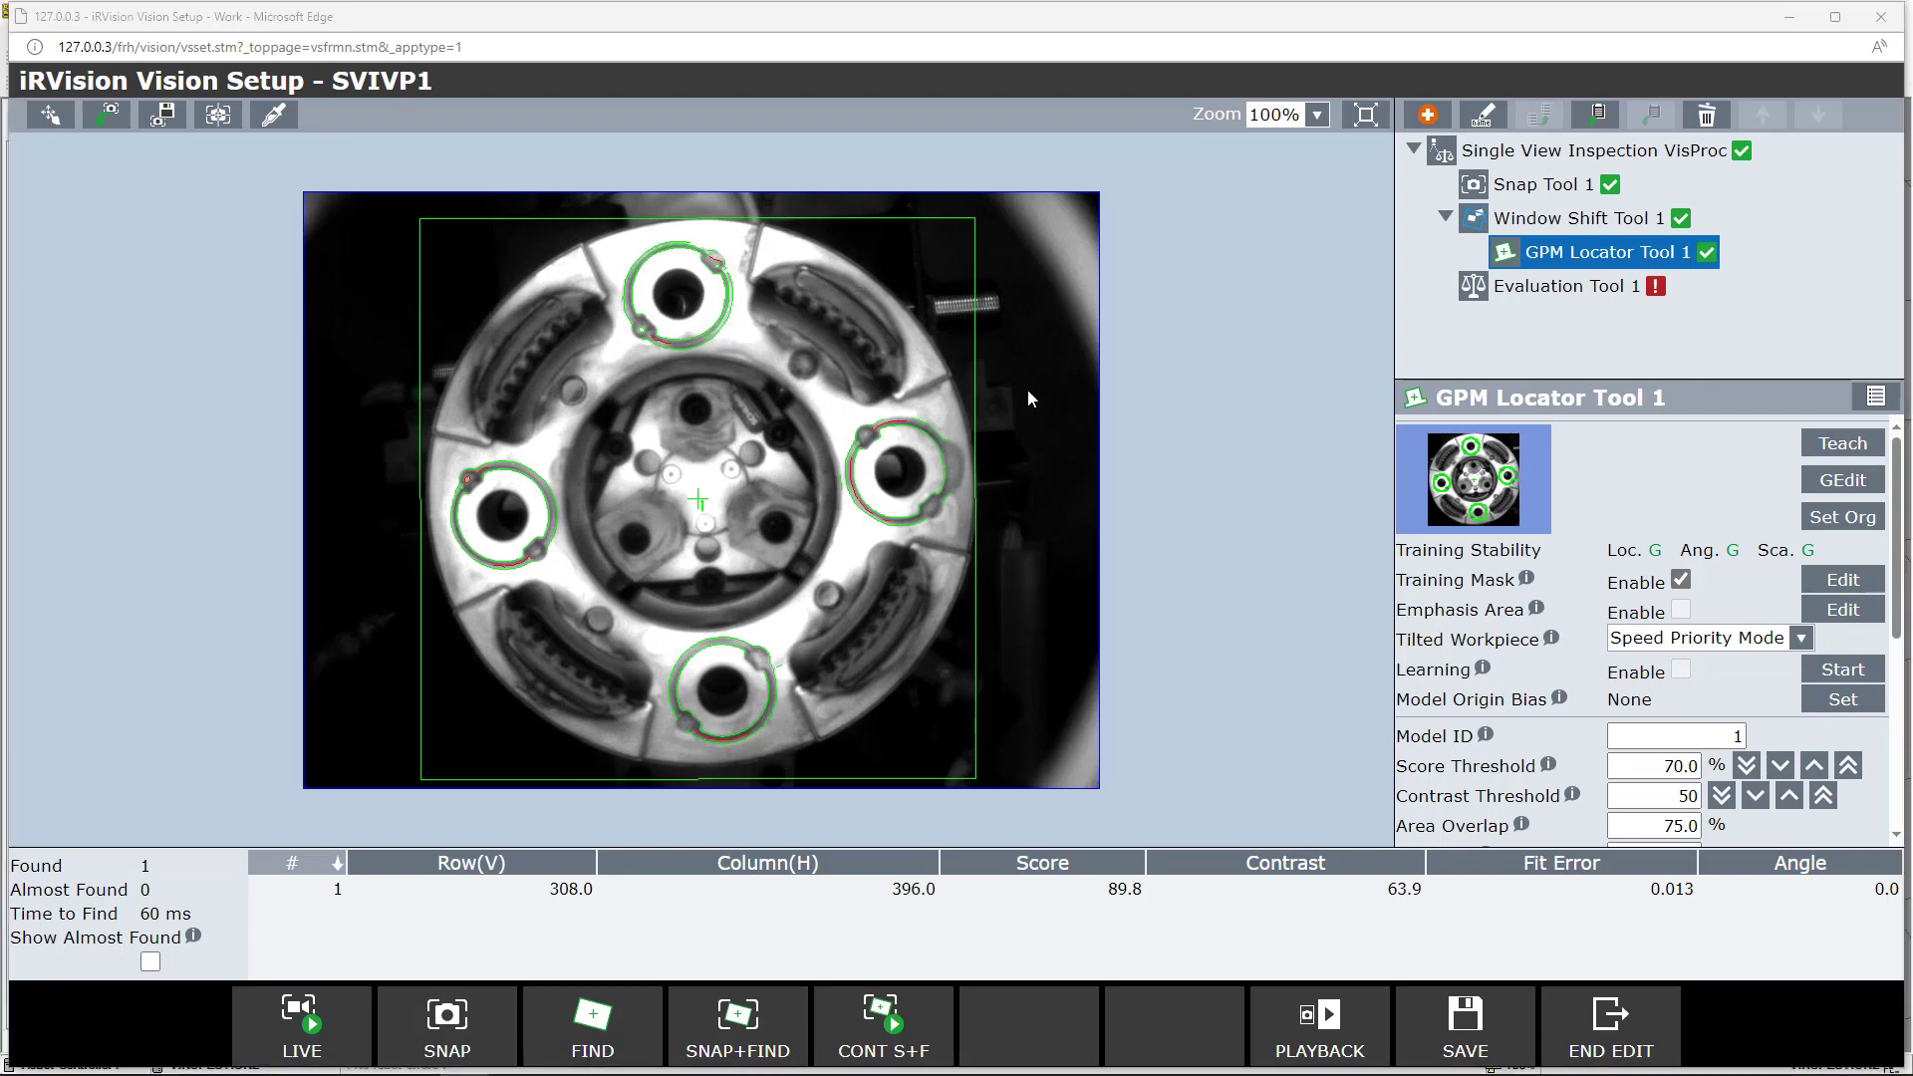
{"action": "left_click", "coordinate": [738, 1039]}
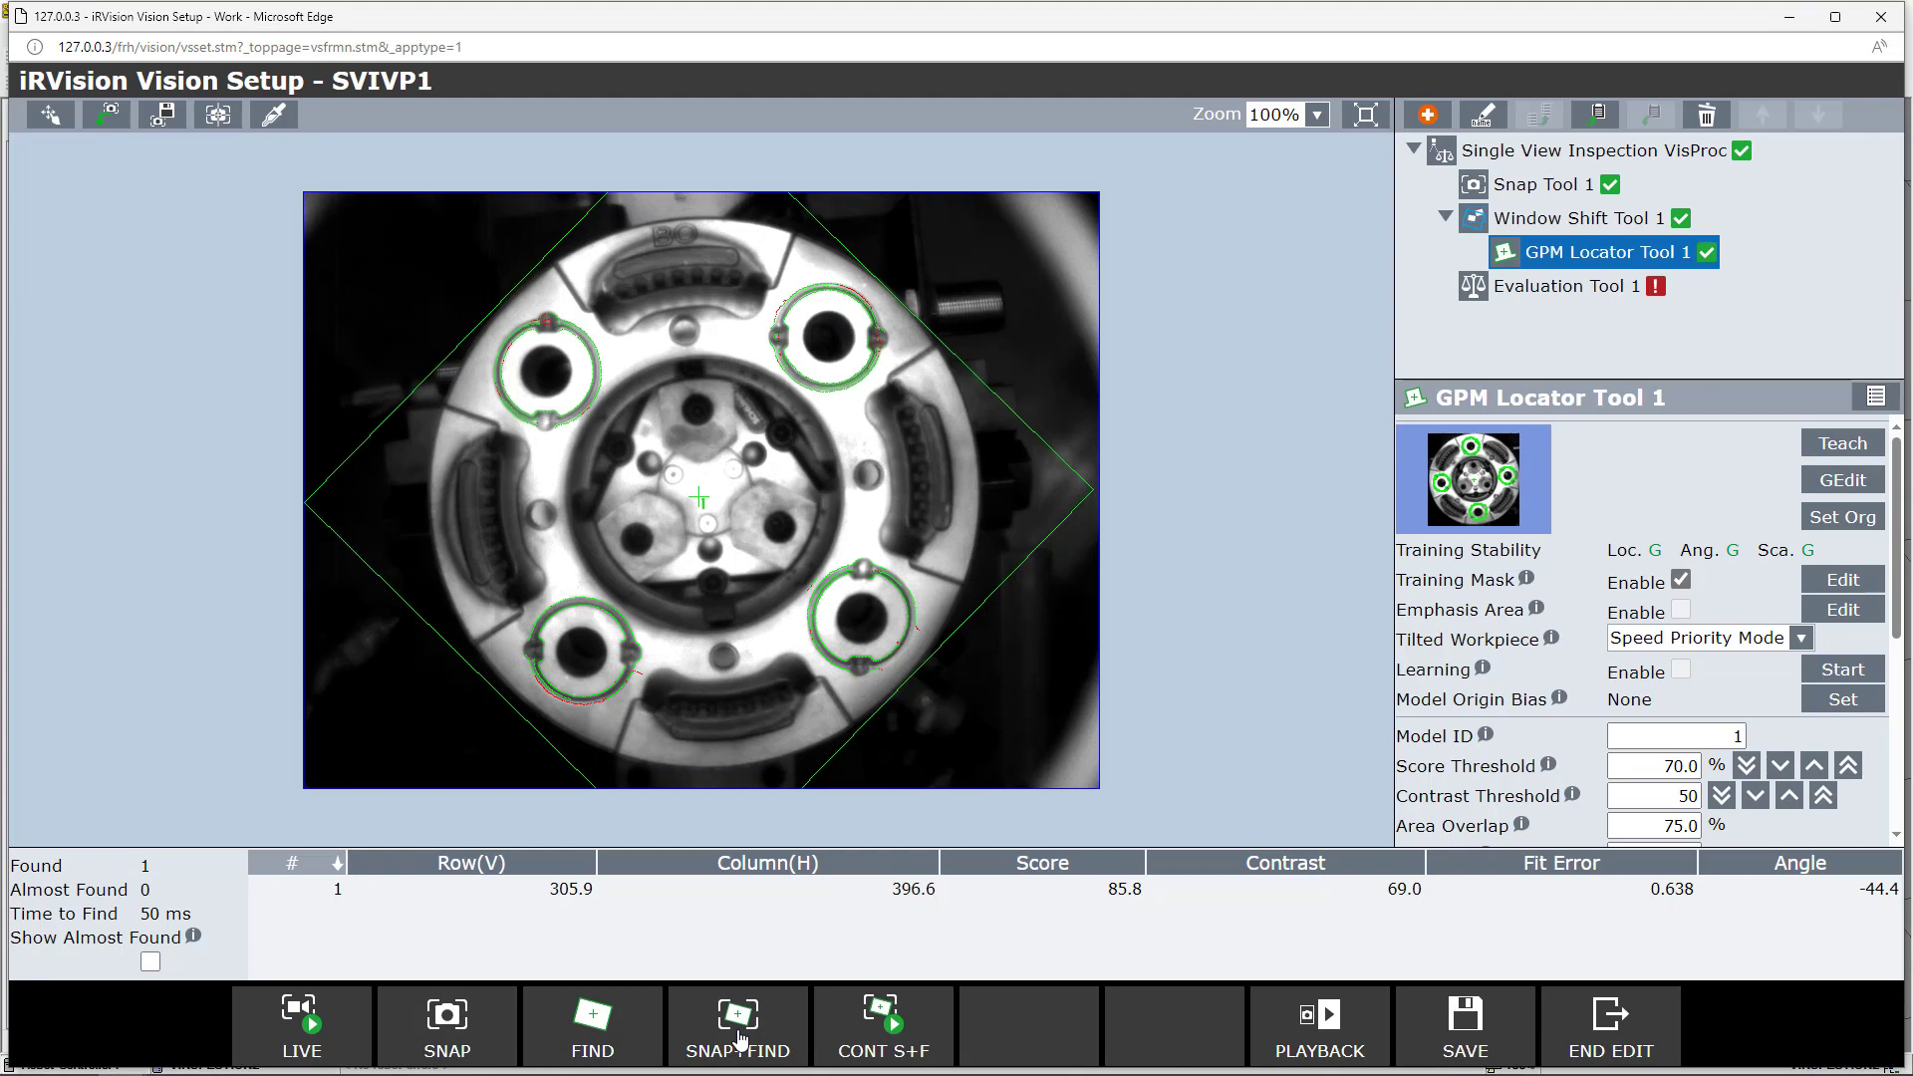
{"action": "left_click", "coordinate": [738, 1039]}
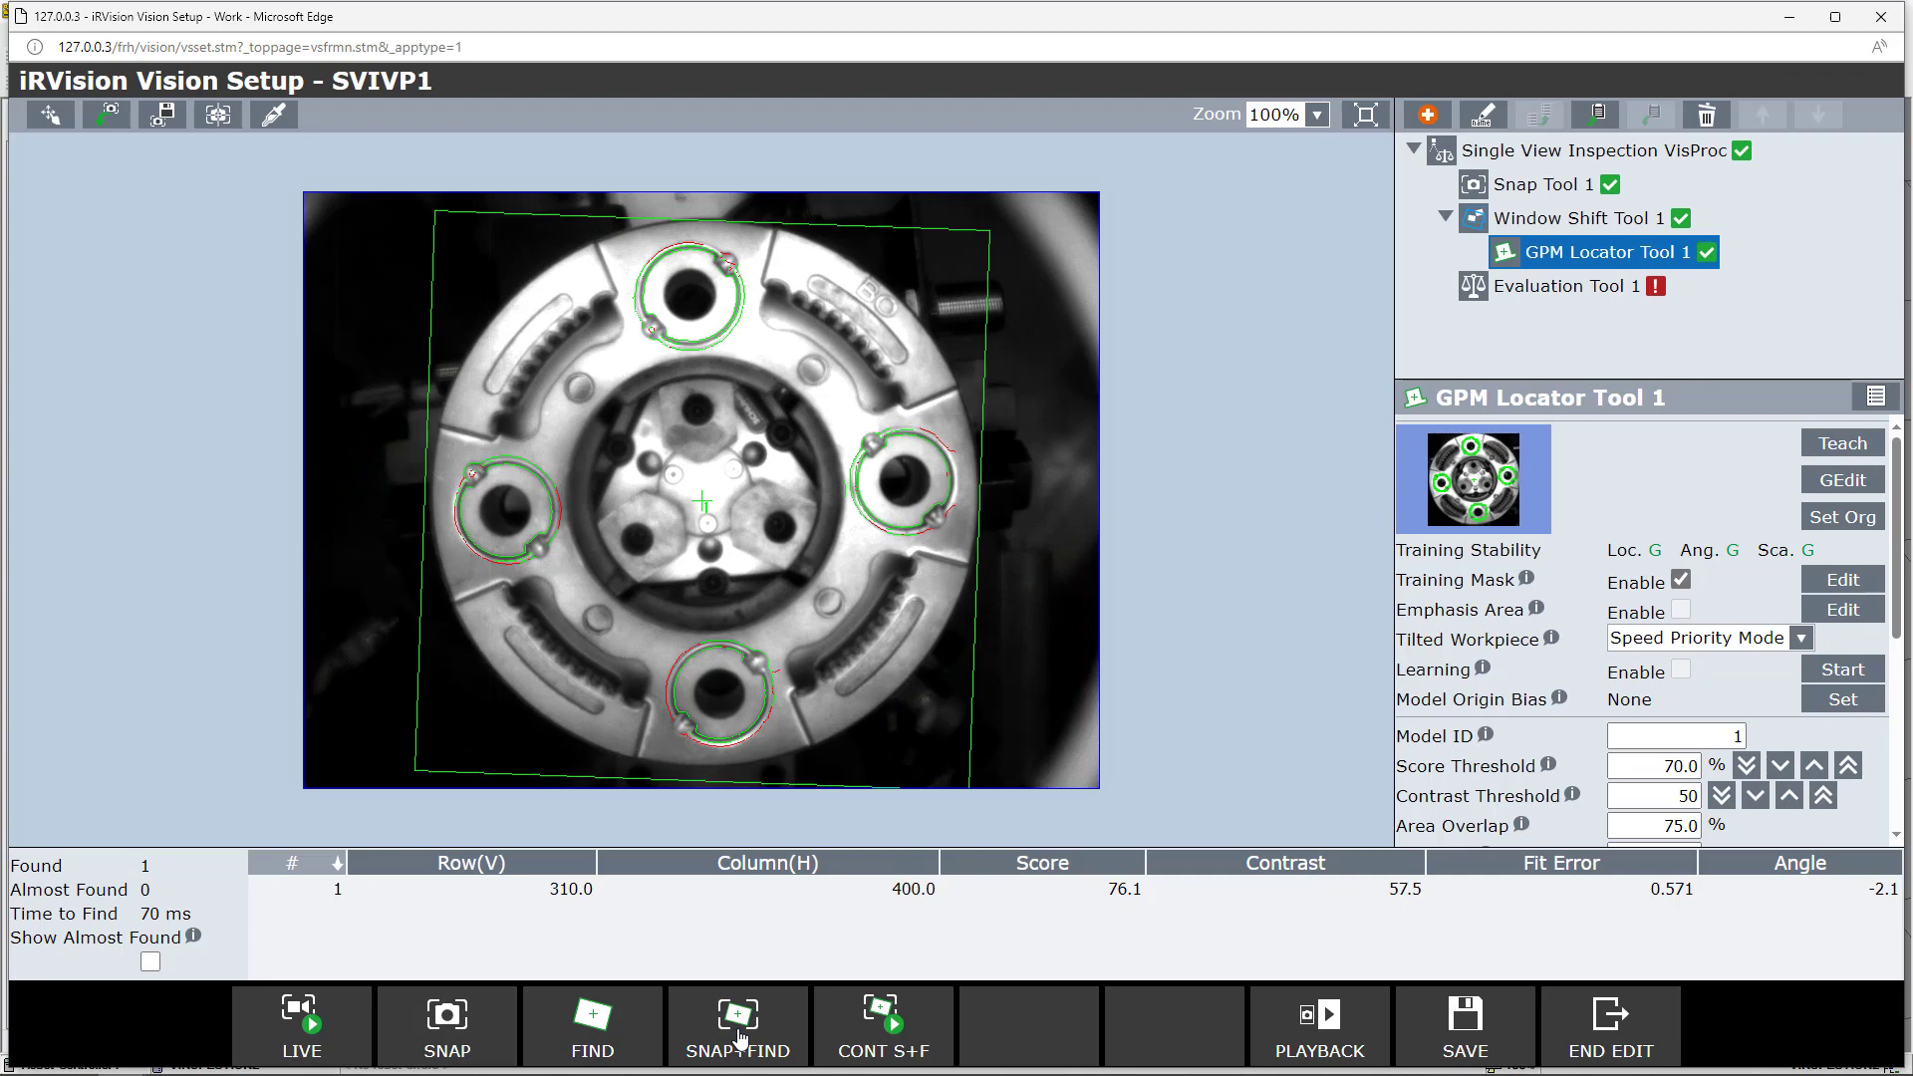
{"action": "left_click", "coordinate": [738, 1039]}
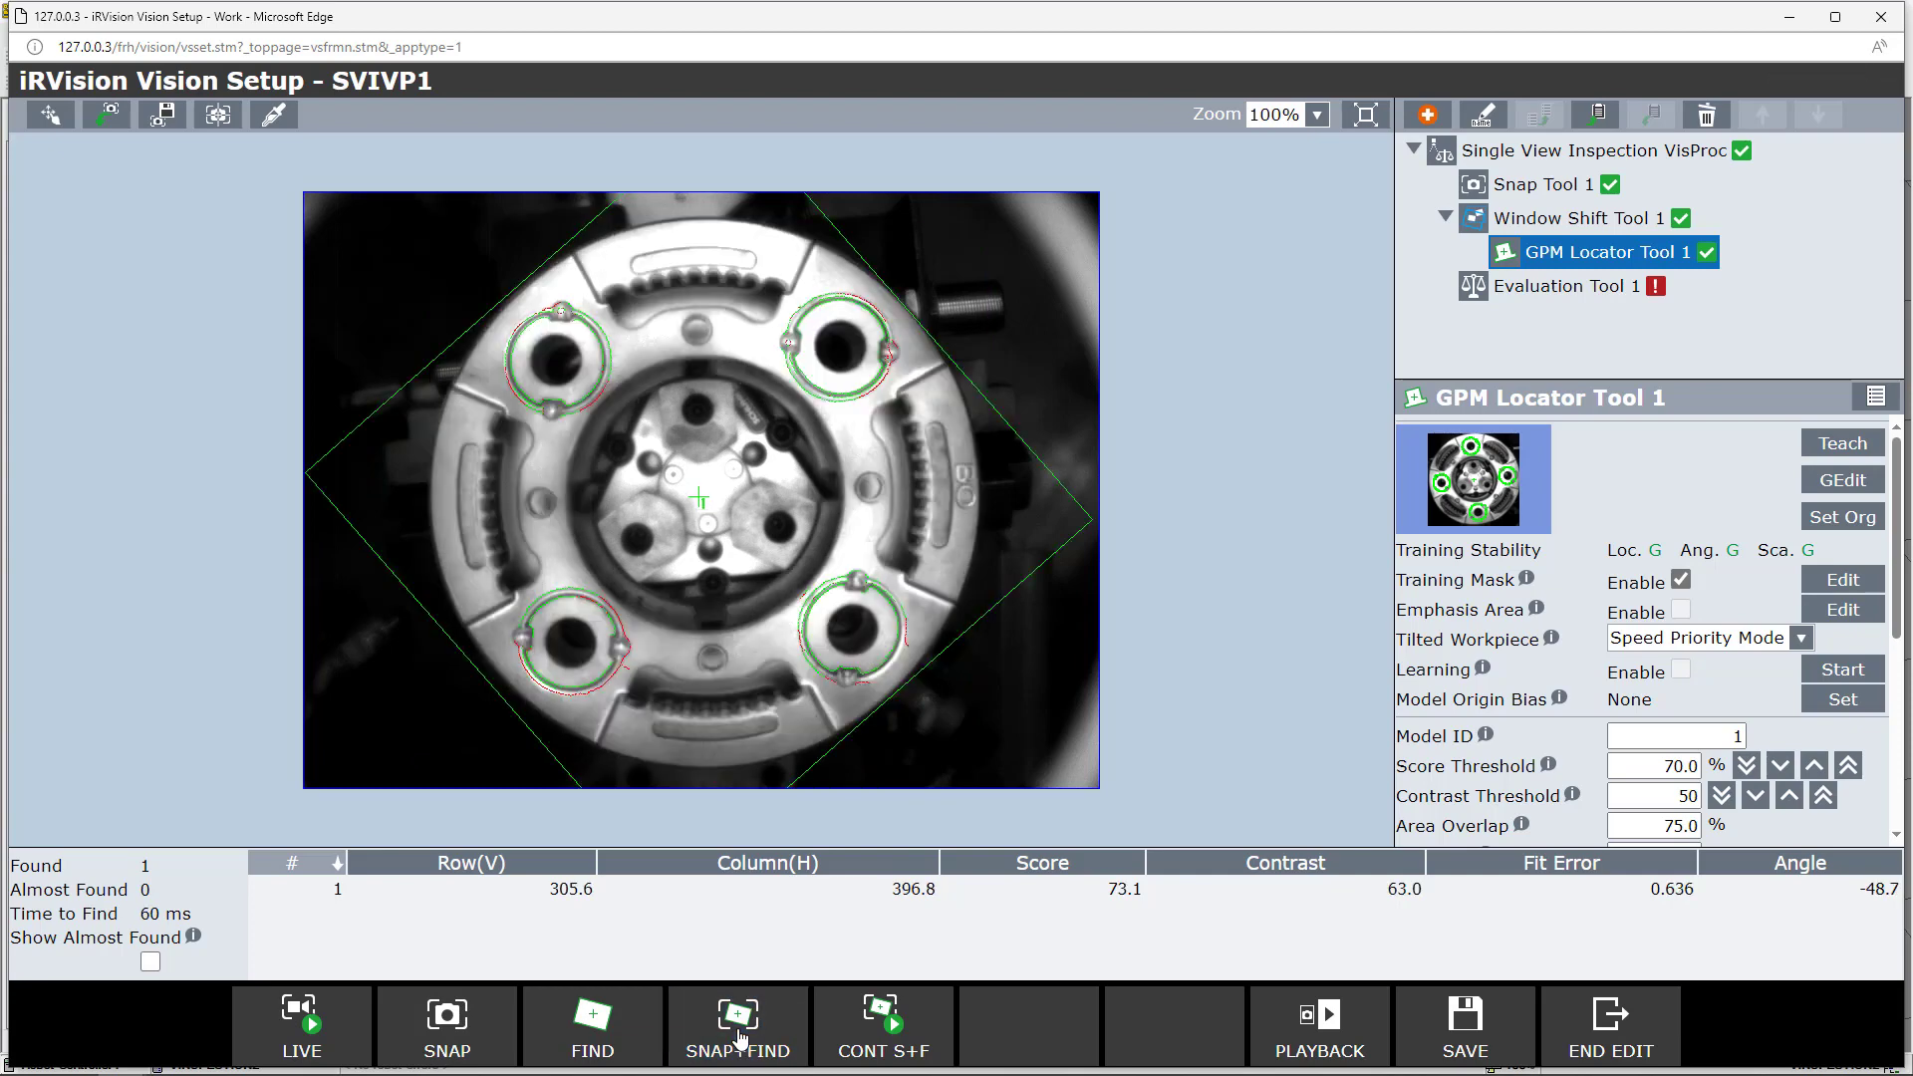
{"action": "left_click", "coordinate": [1475, 1021]}
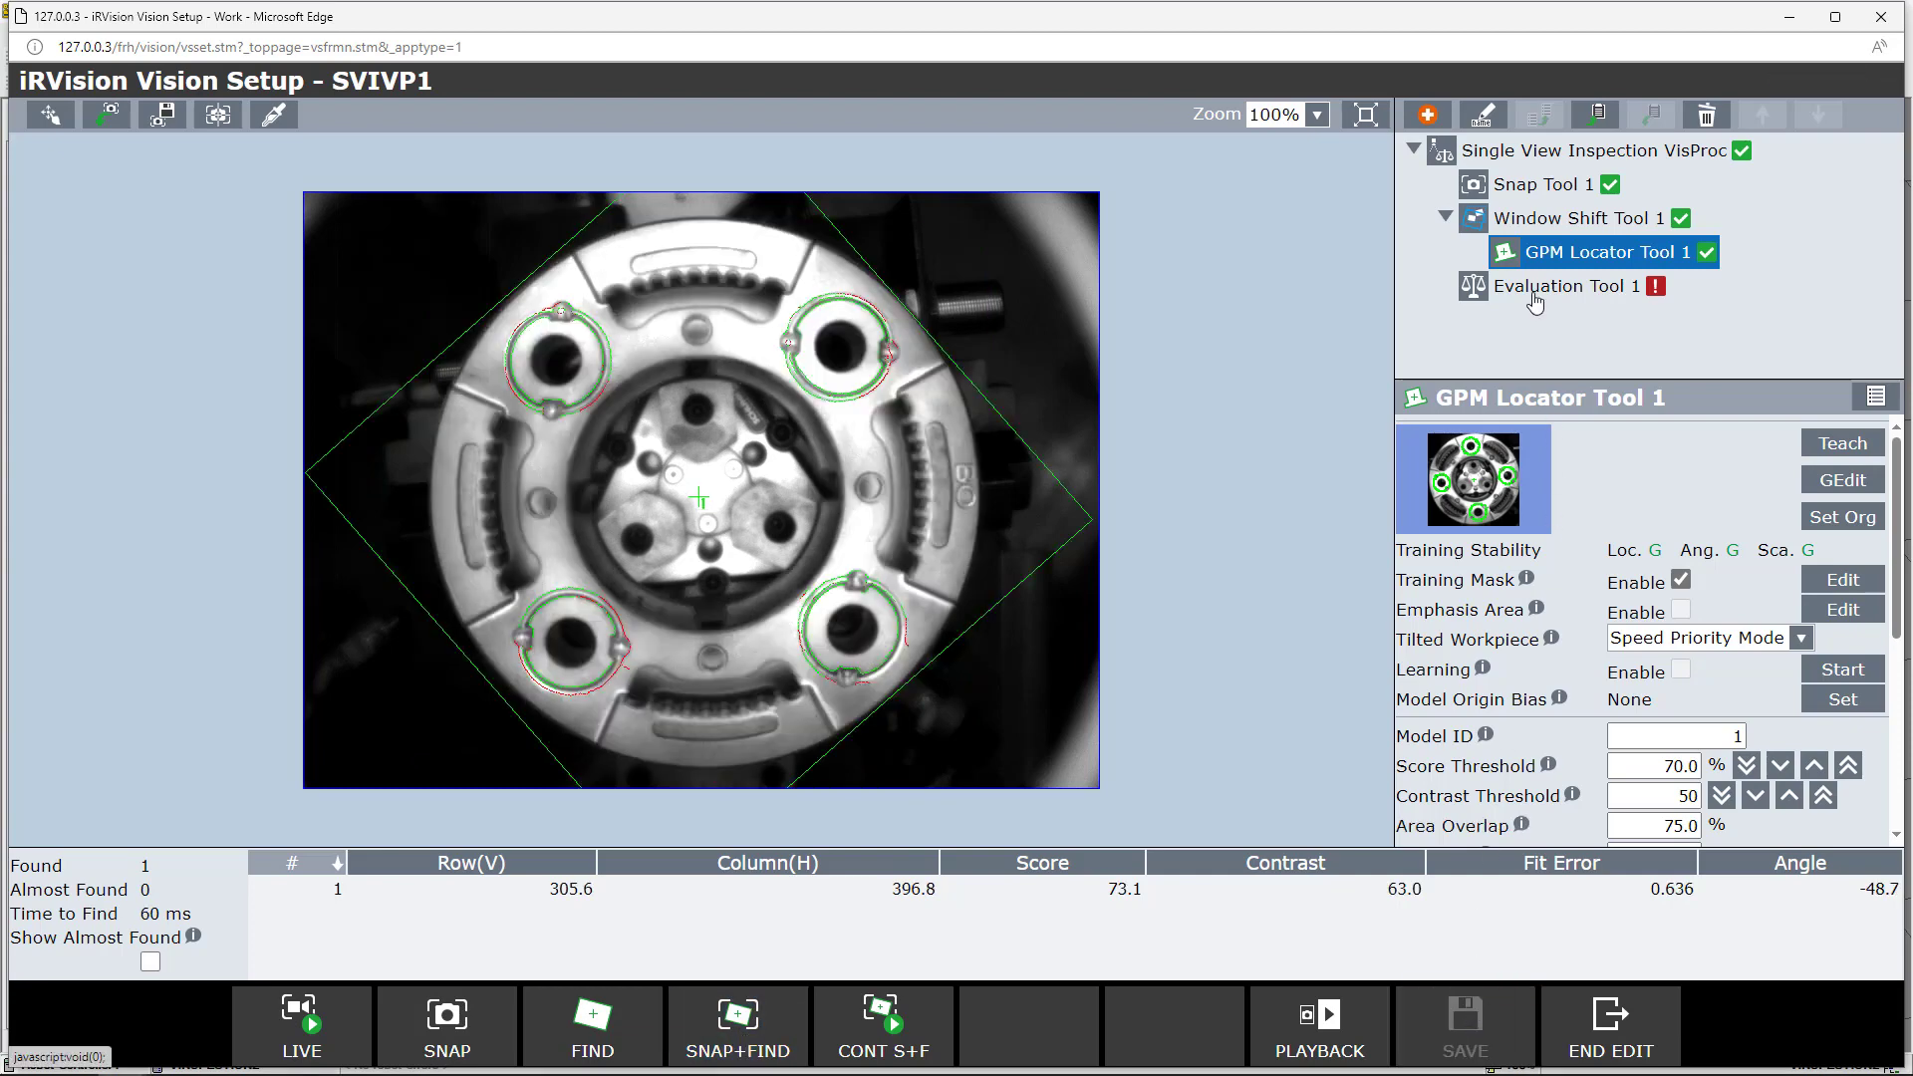
Step: Add a Histogram Tool directly under the Single View Inspection process, and bring up the GPM Locator Tool 1 settings
{"action": "left_click", "coordinate": [1531, 154]}
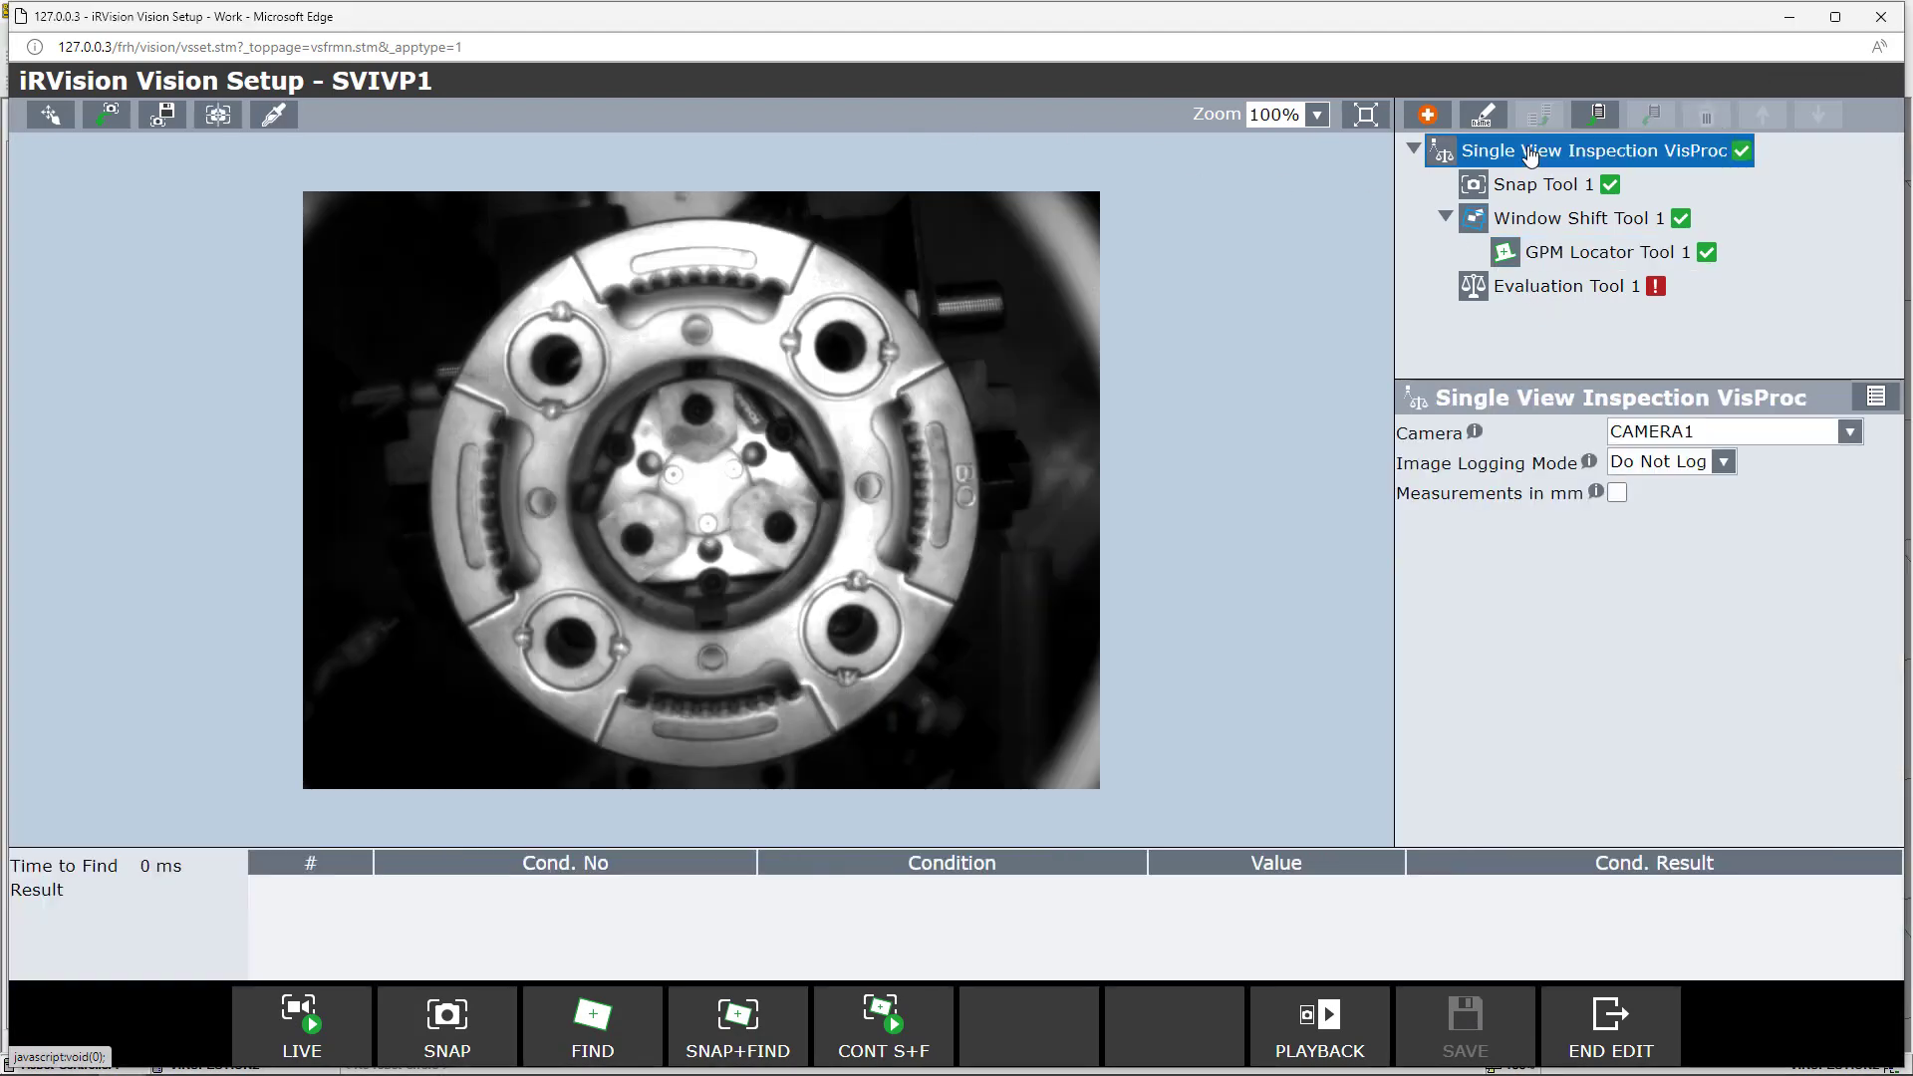
{"action": "left_click", "coordinate": [1429, 120]}
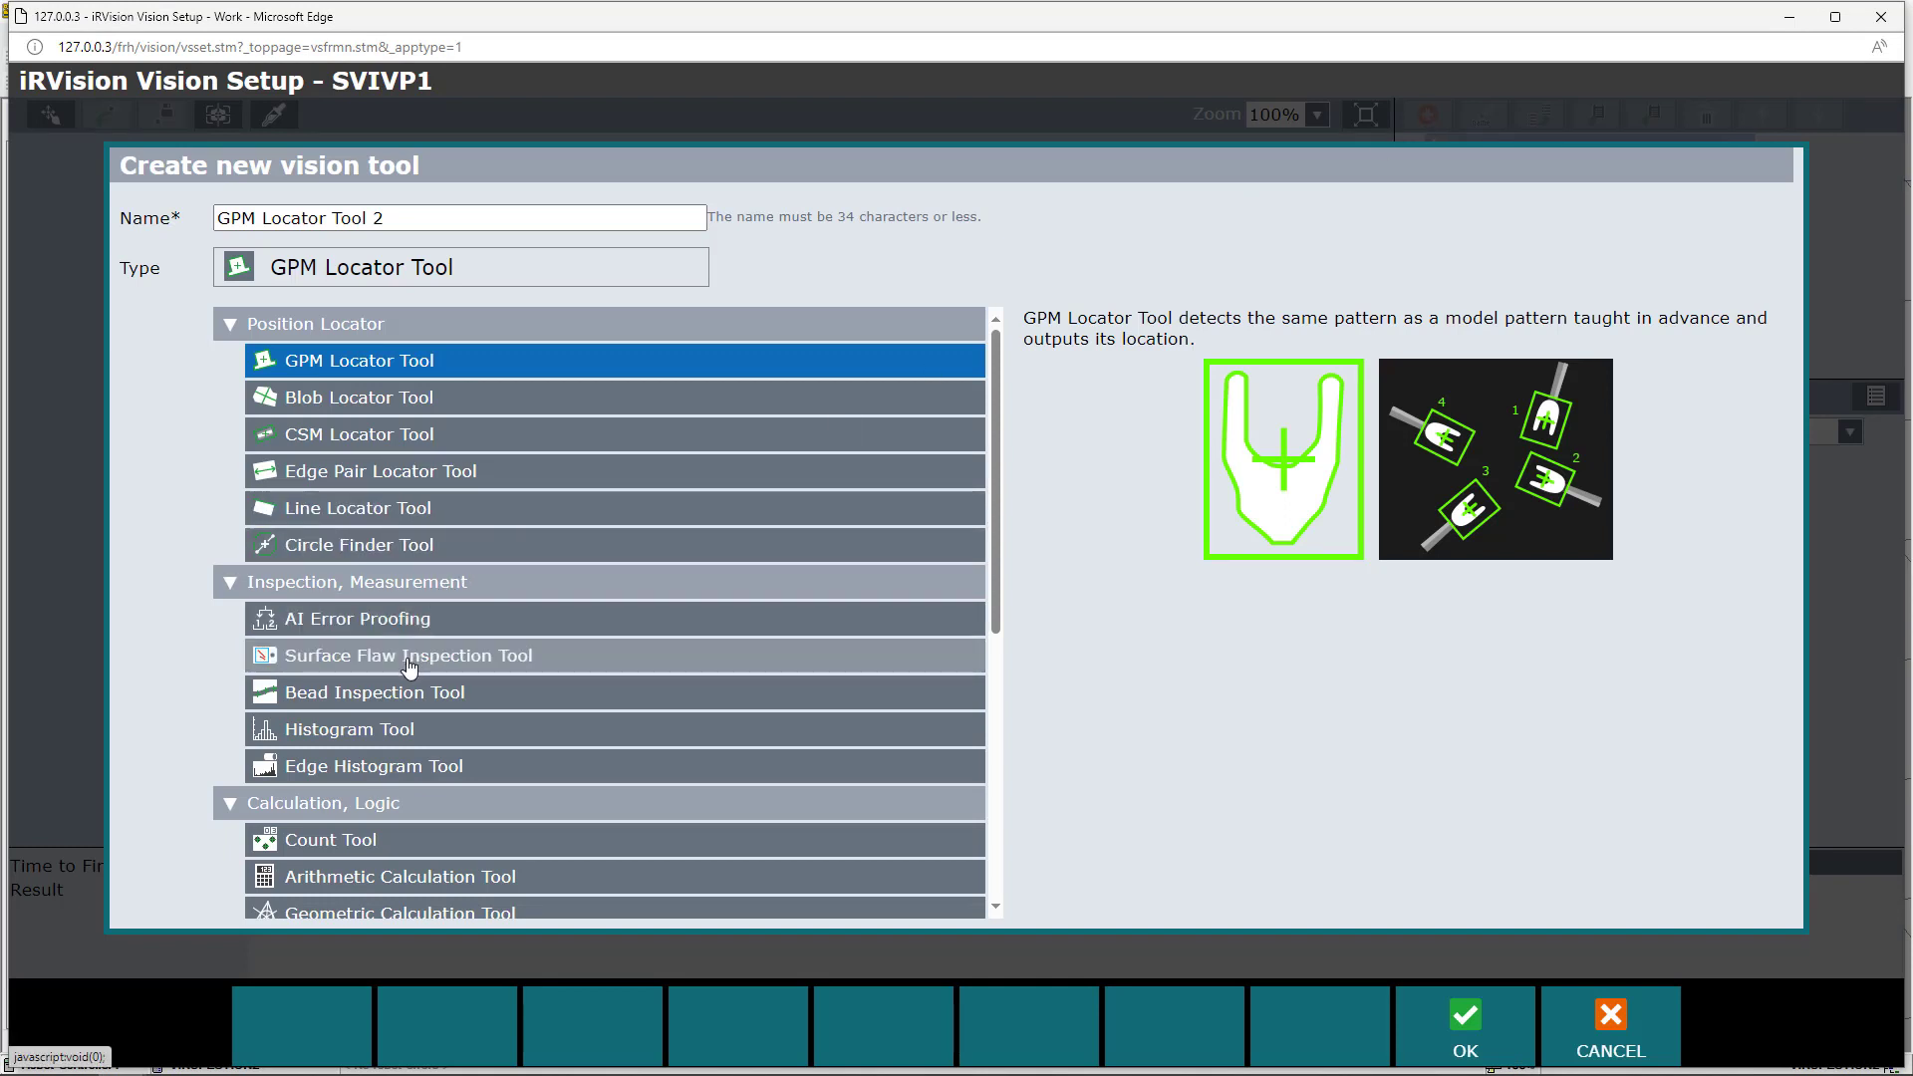
{"action": "left_click", "coordinate": [409, 735]}
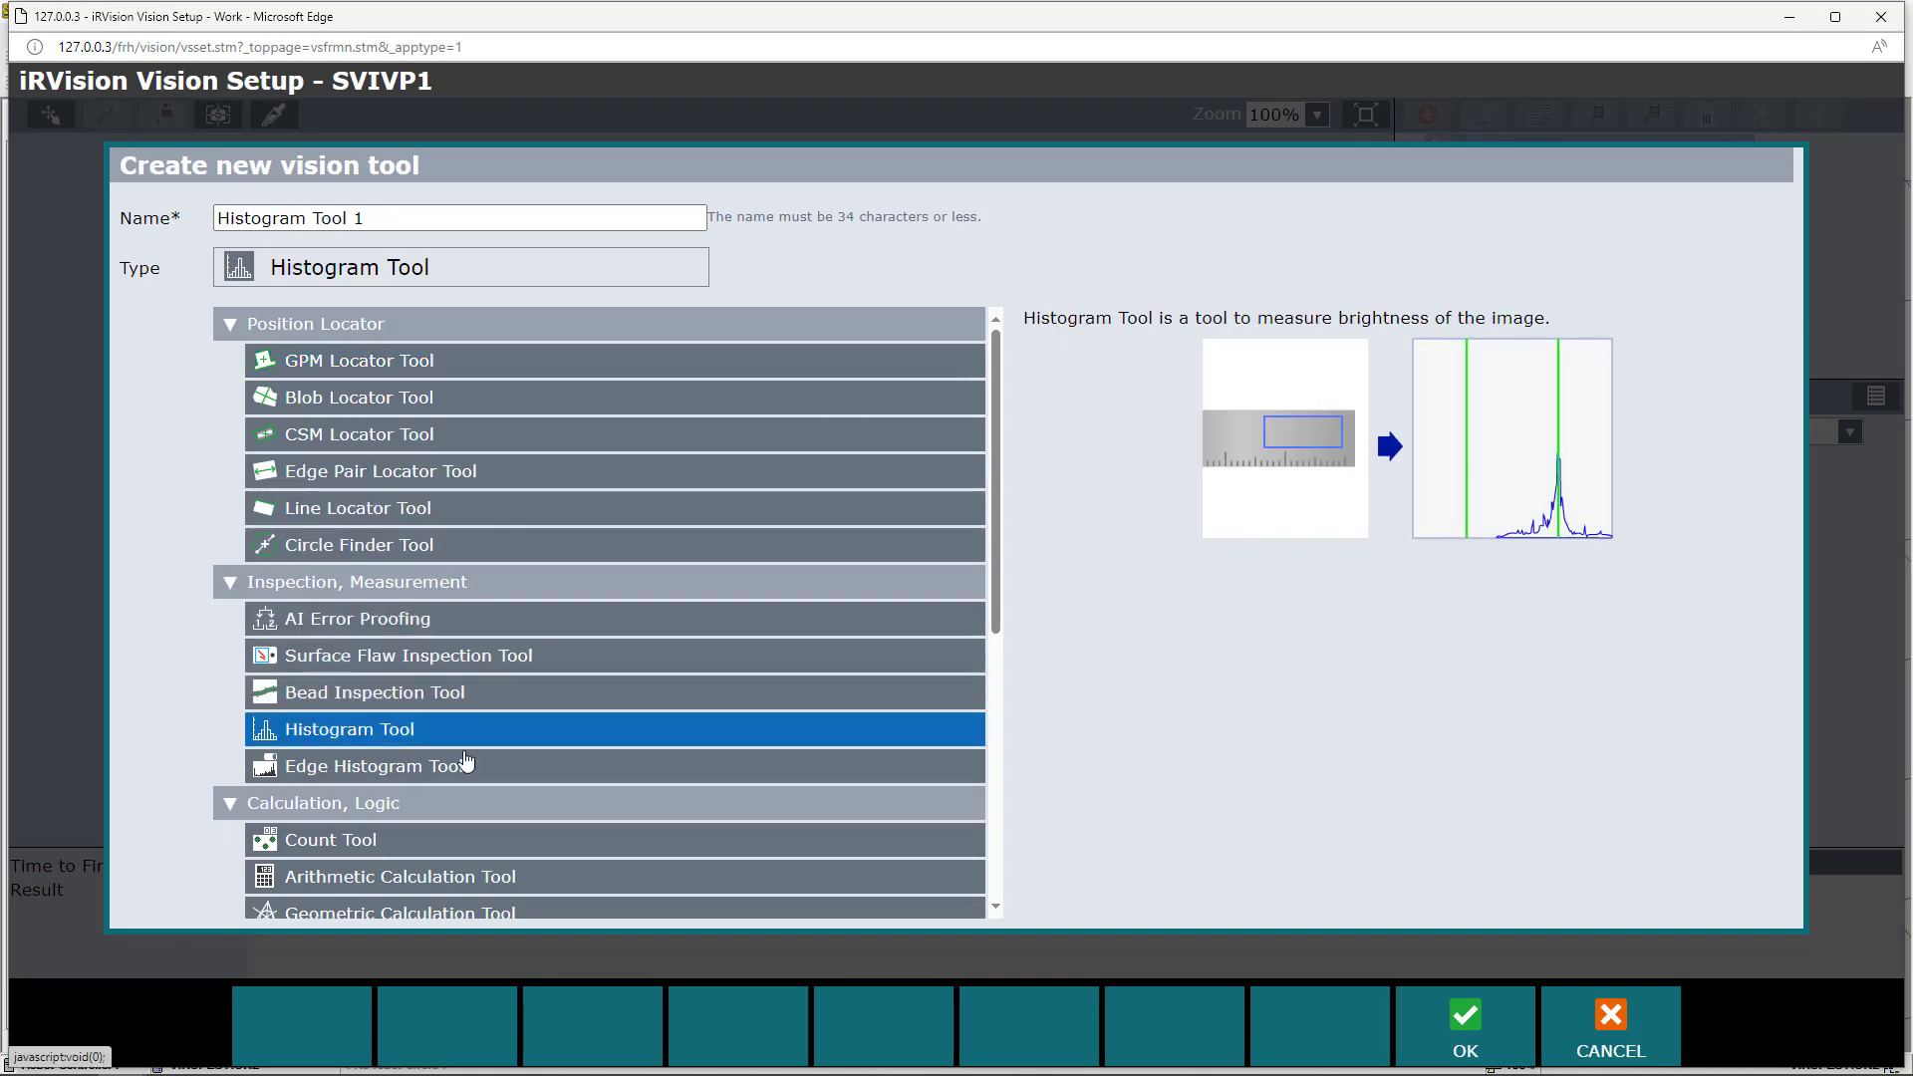
{"action": "left_click", "coordinate": [1467, 1037]}
{"action": "left_click", "coordinate": [1594, 252]}
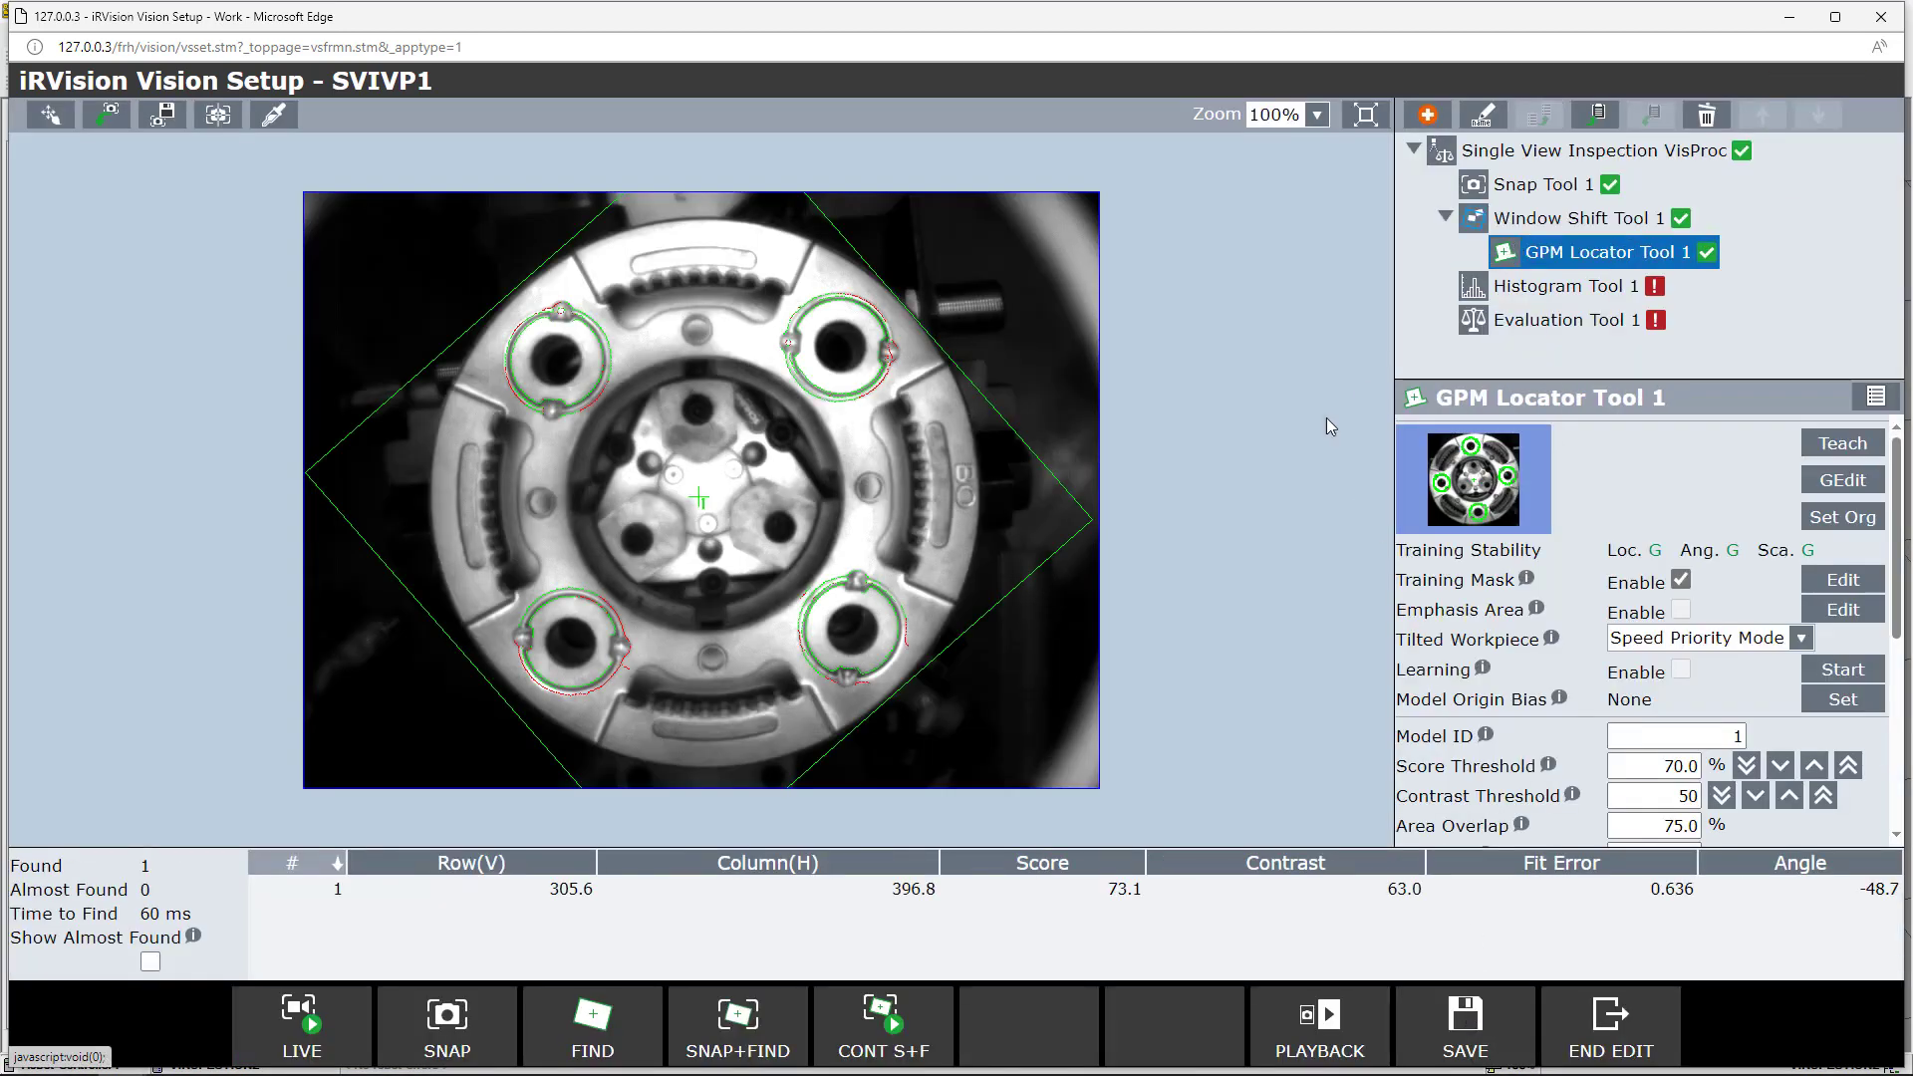
Step: Snap and find the part in its present orientation, and set Histogram Tool 1's measurement area around the upper-left toothed slot, about 210×193
{"action": "left_click", "coordinate": [729, 1041]}
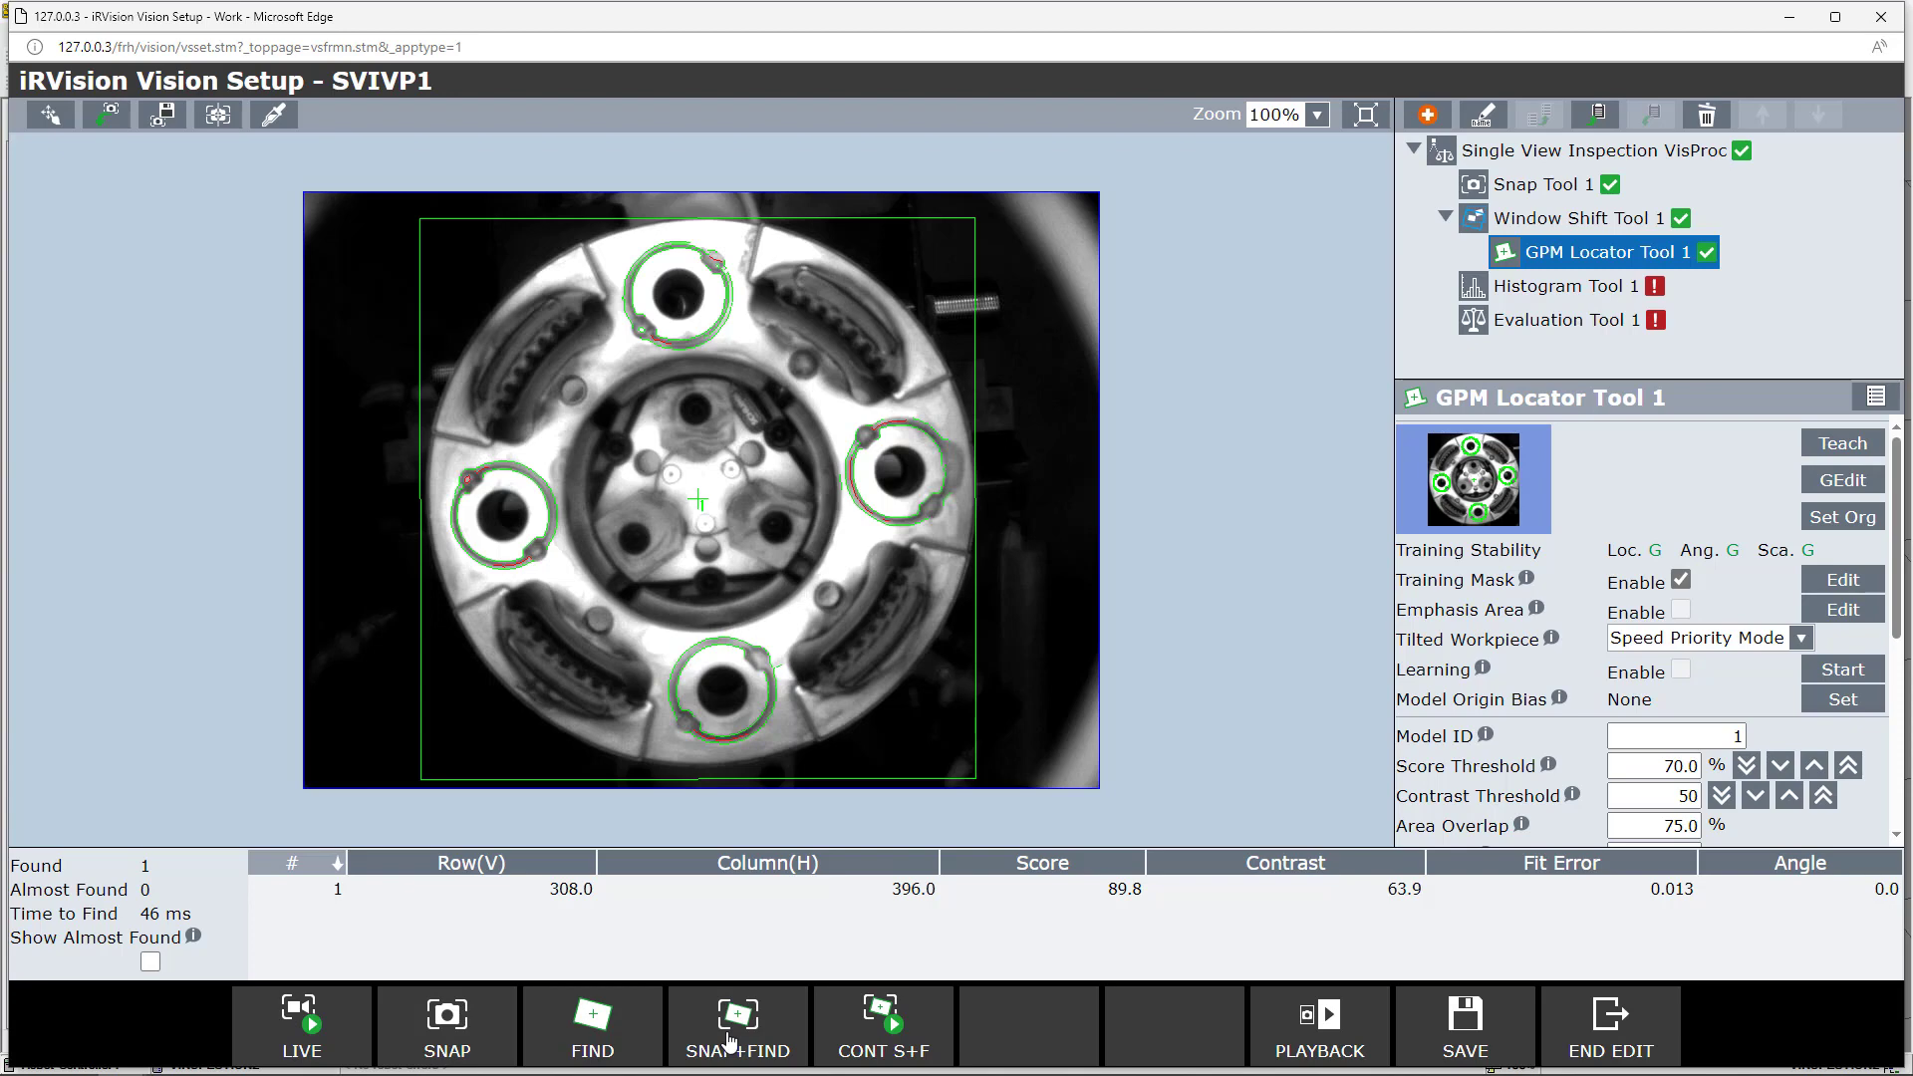
{"action": "left_click", "coordinate": [1582, 291]}
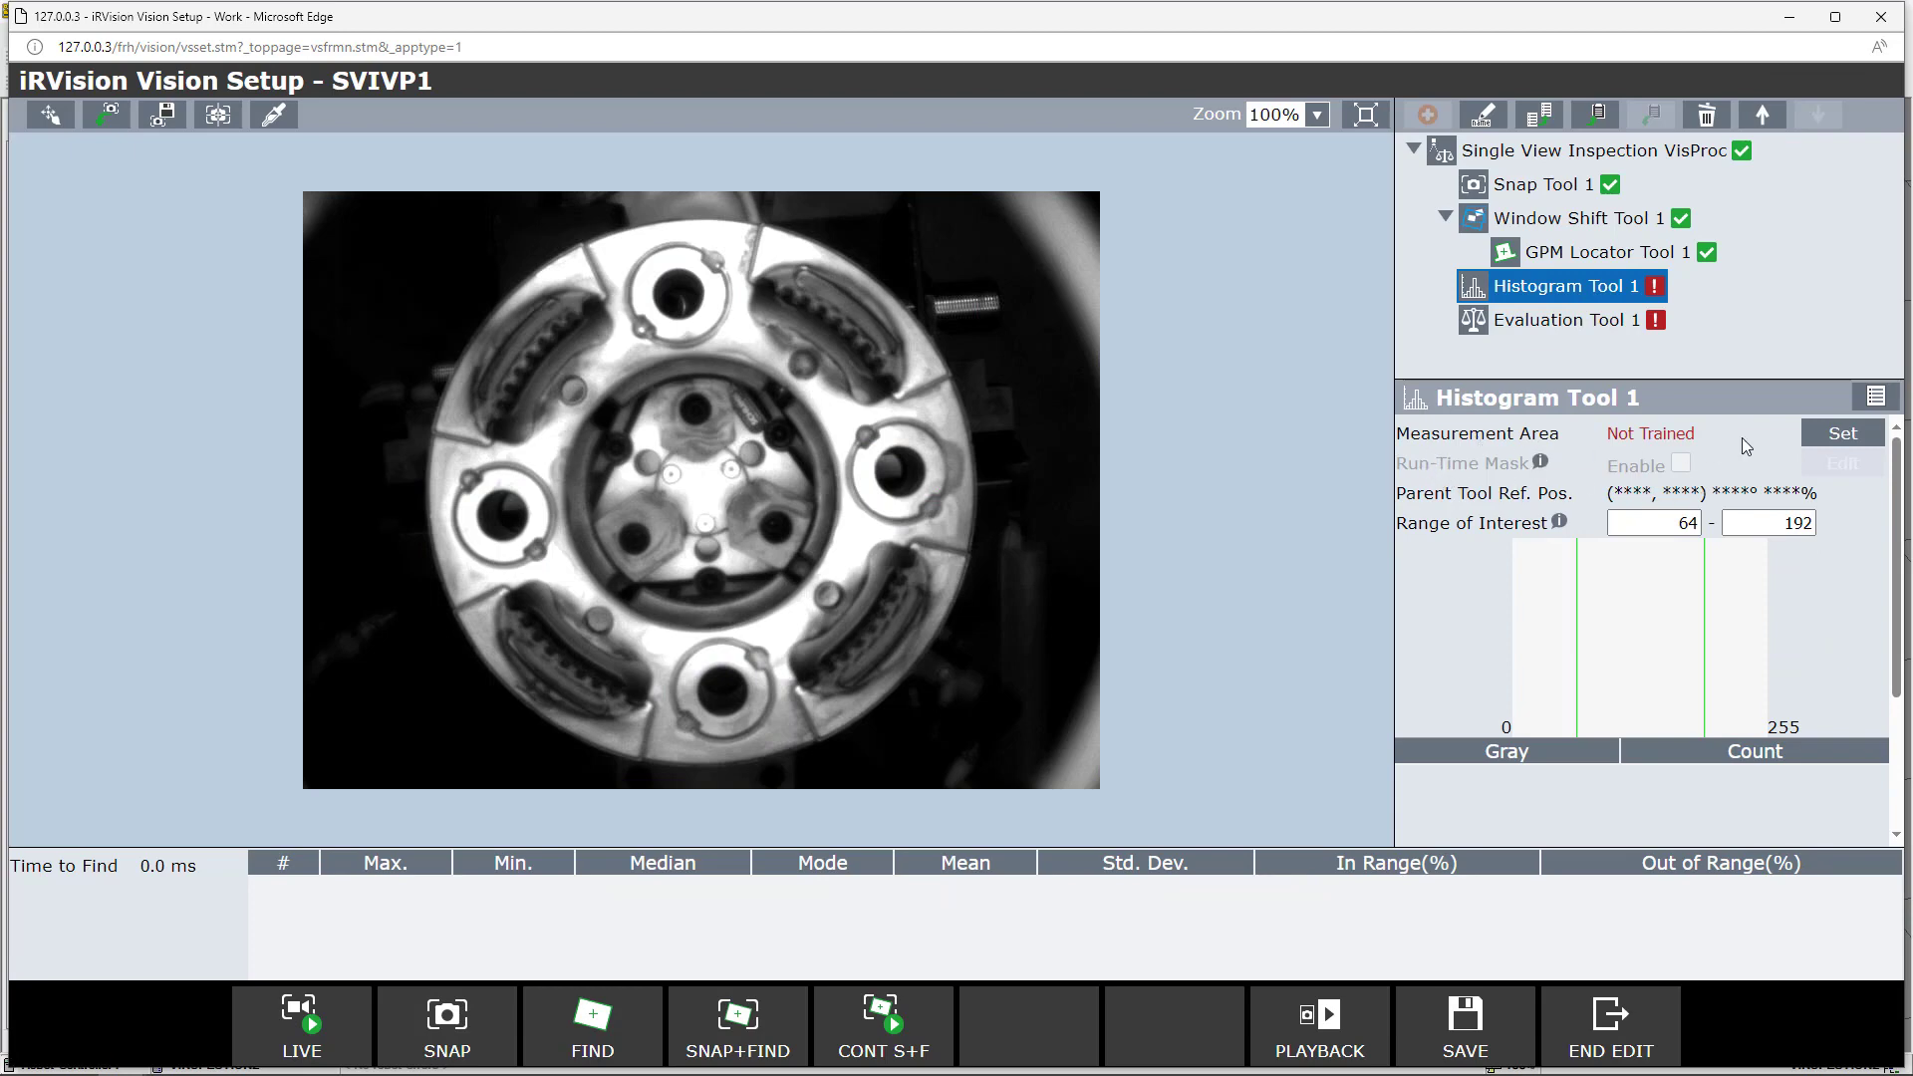
{"action": "left_click", "coordinate": [1841, 434]}
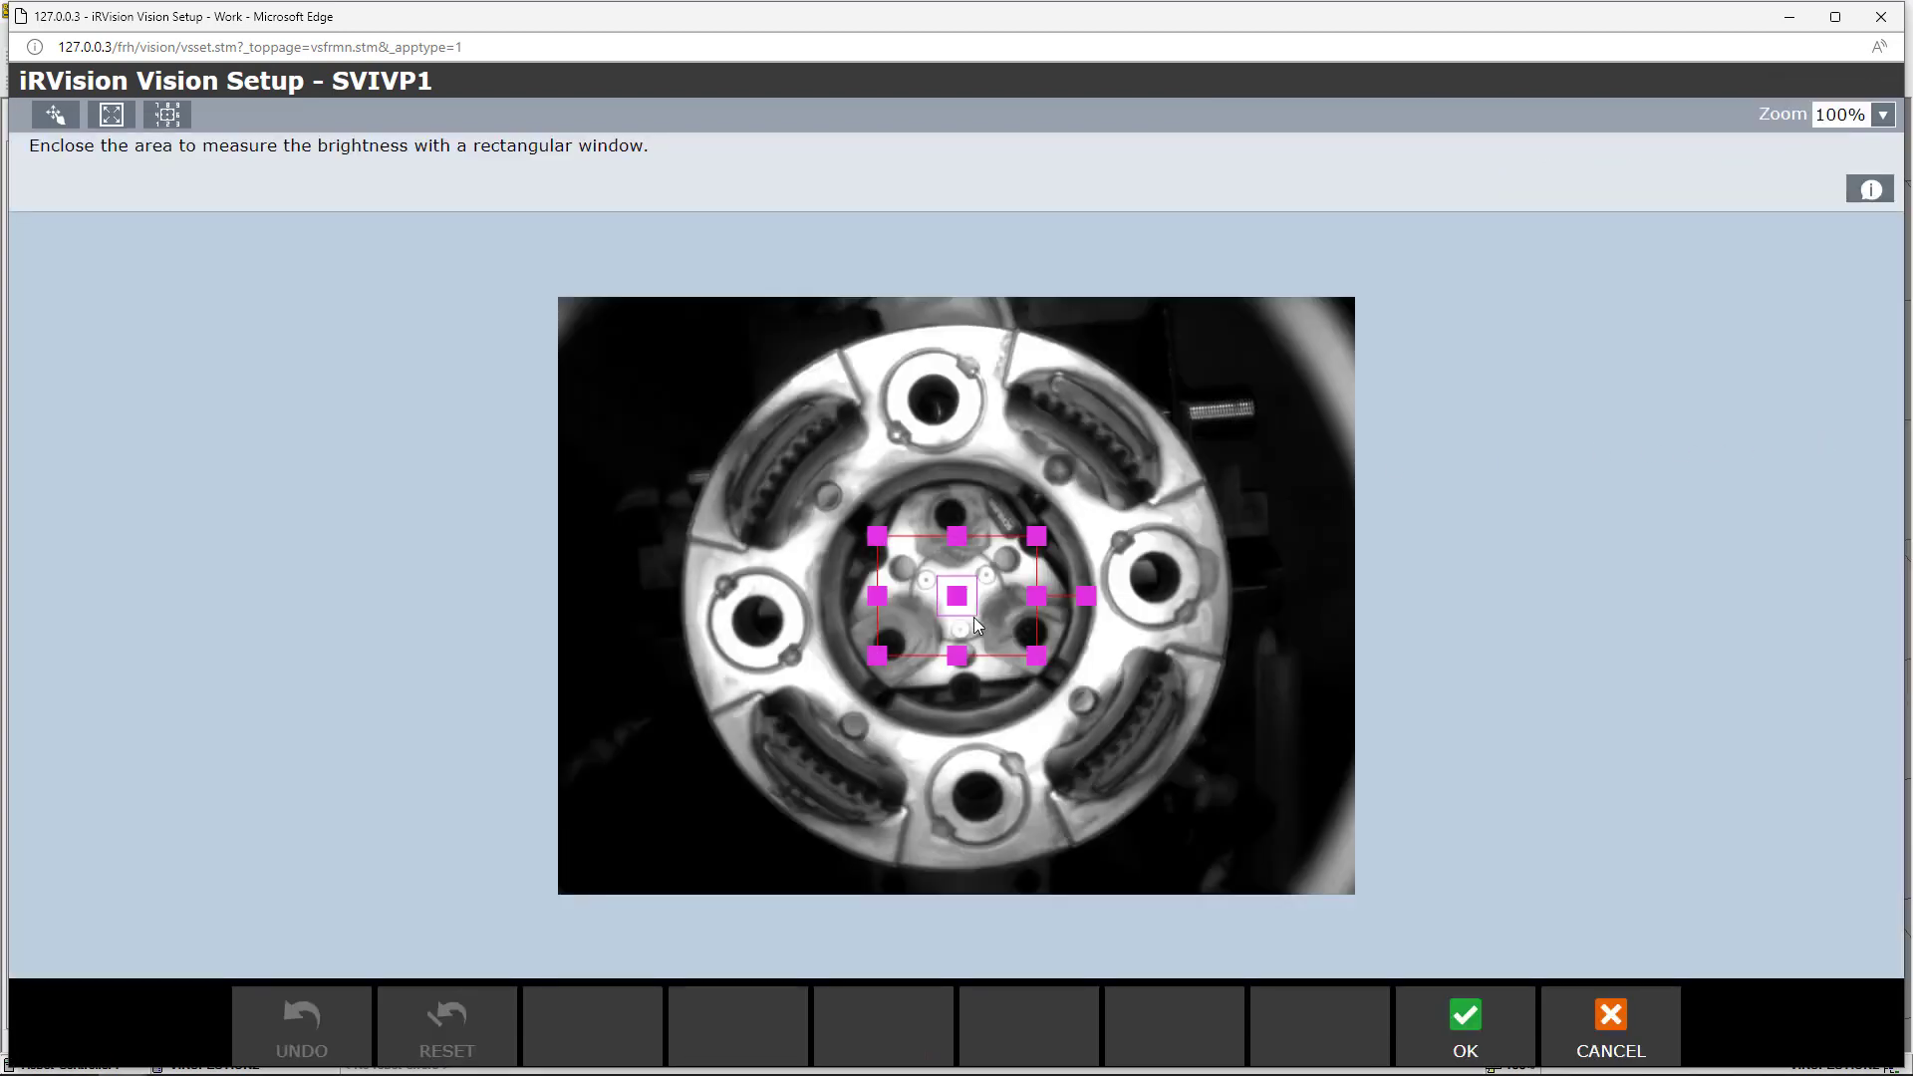
{"action": "left_click_drag", "start_coordinate": [959, 601], "coordinate": [780, 404]}
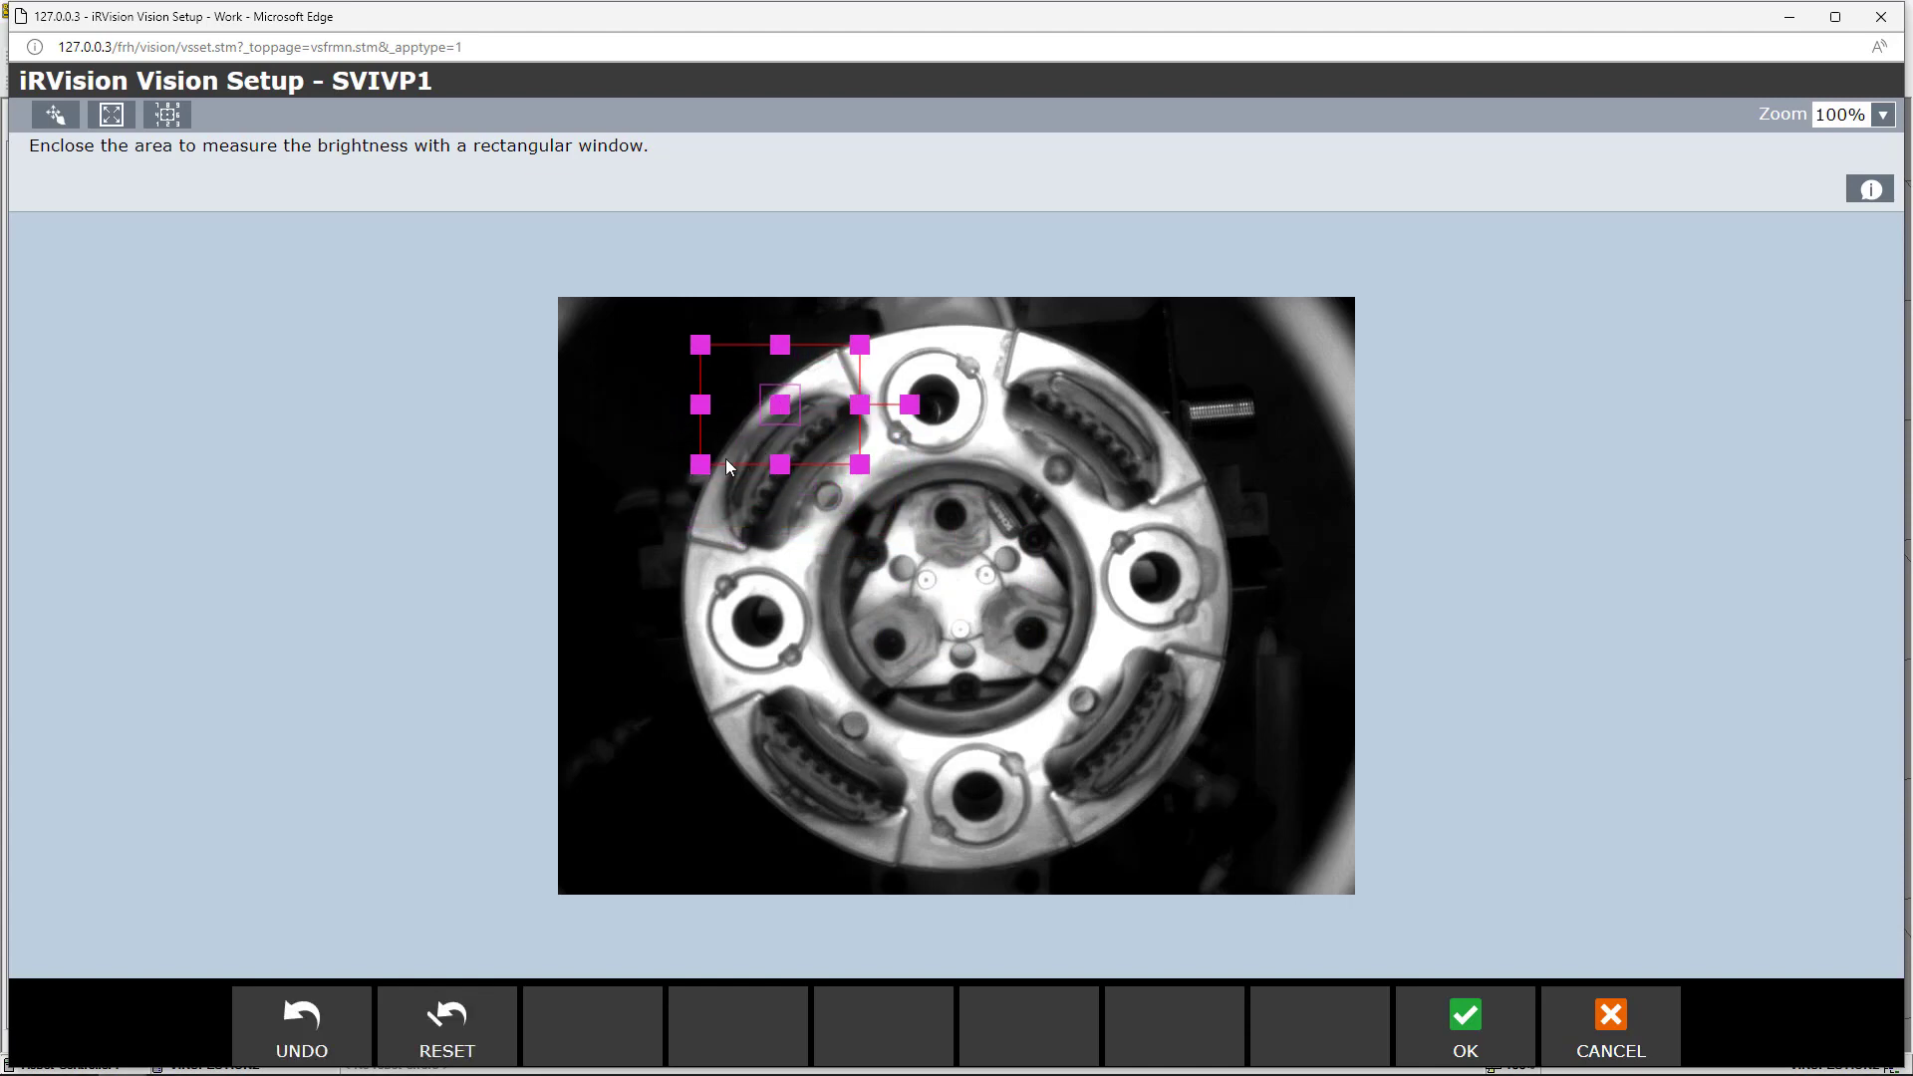
{"action": "left_click_drag", "start_coordinate": [701, 464], "coordinate": [685, 569]}
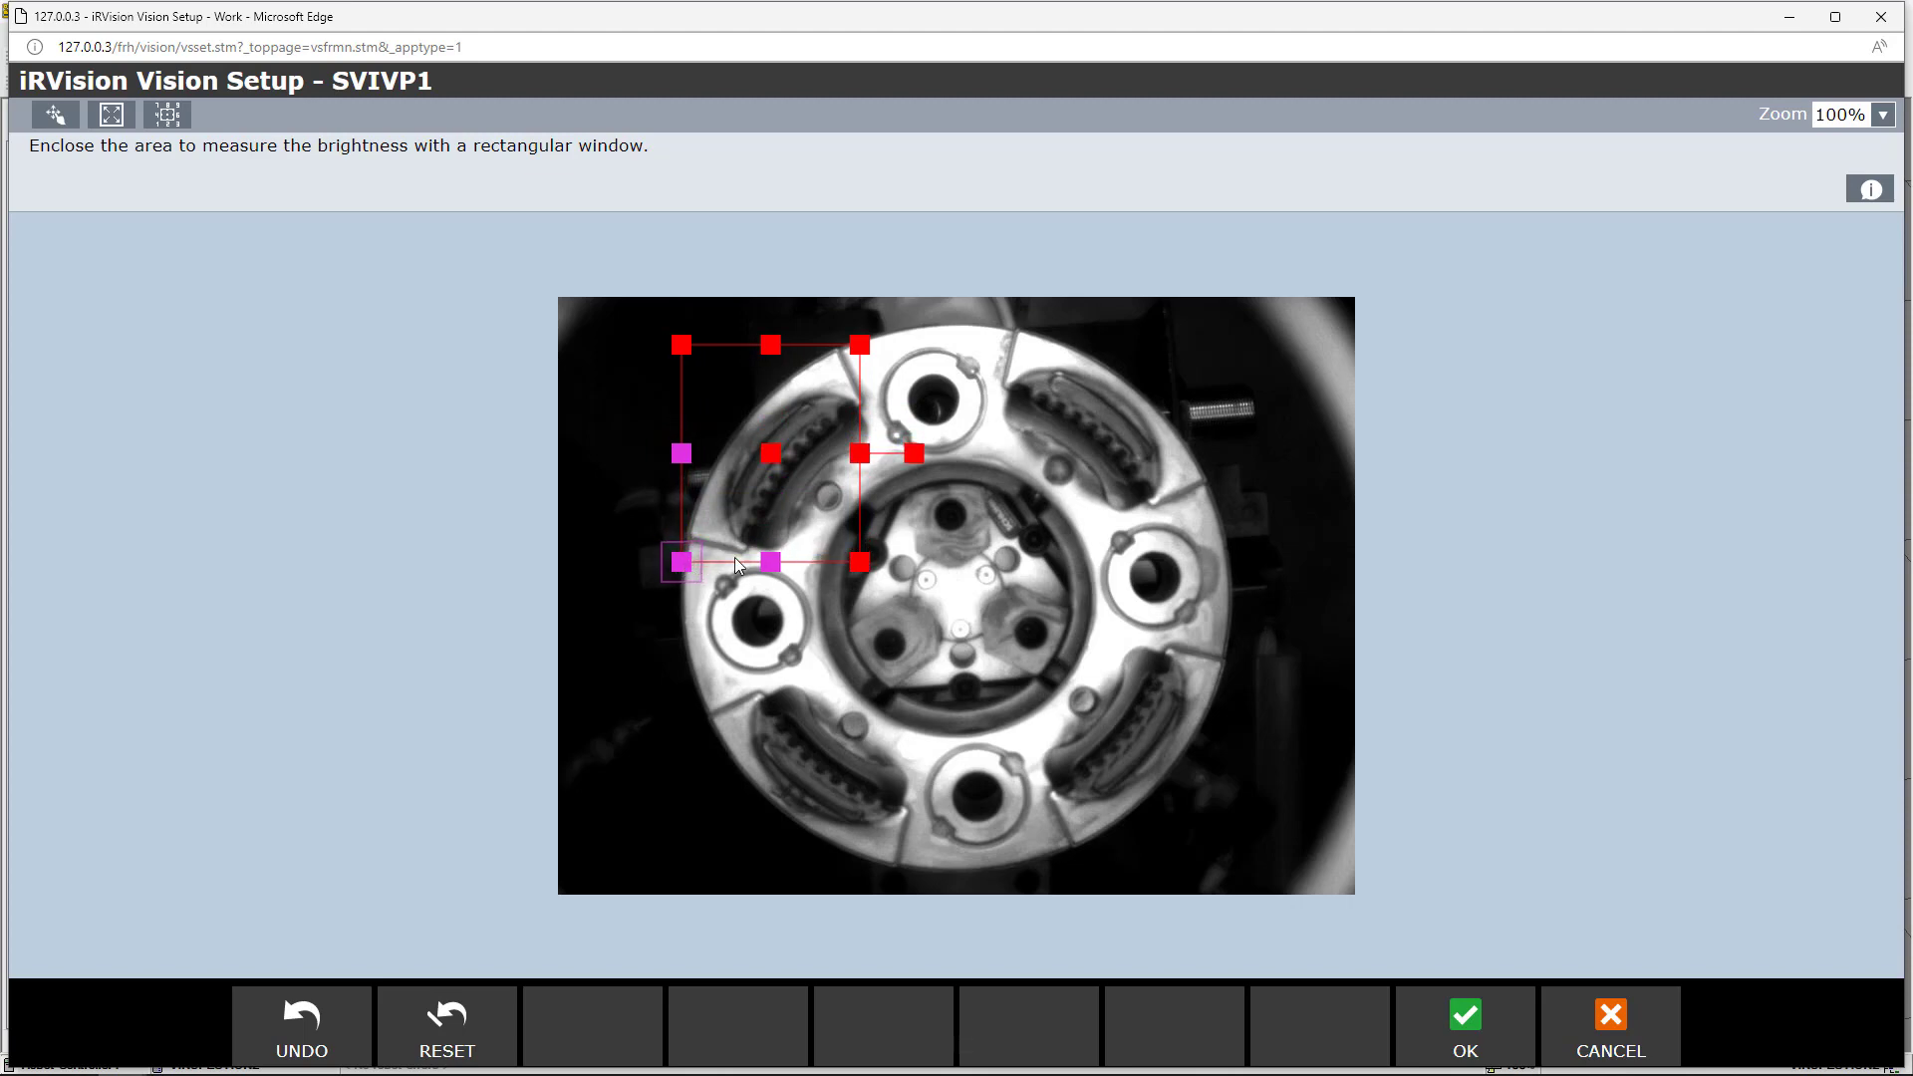
{"action": "left_click_drag", "start_coordinate": [862, 559], "coordinate": [873, 554]}
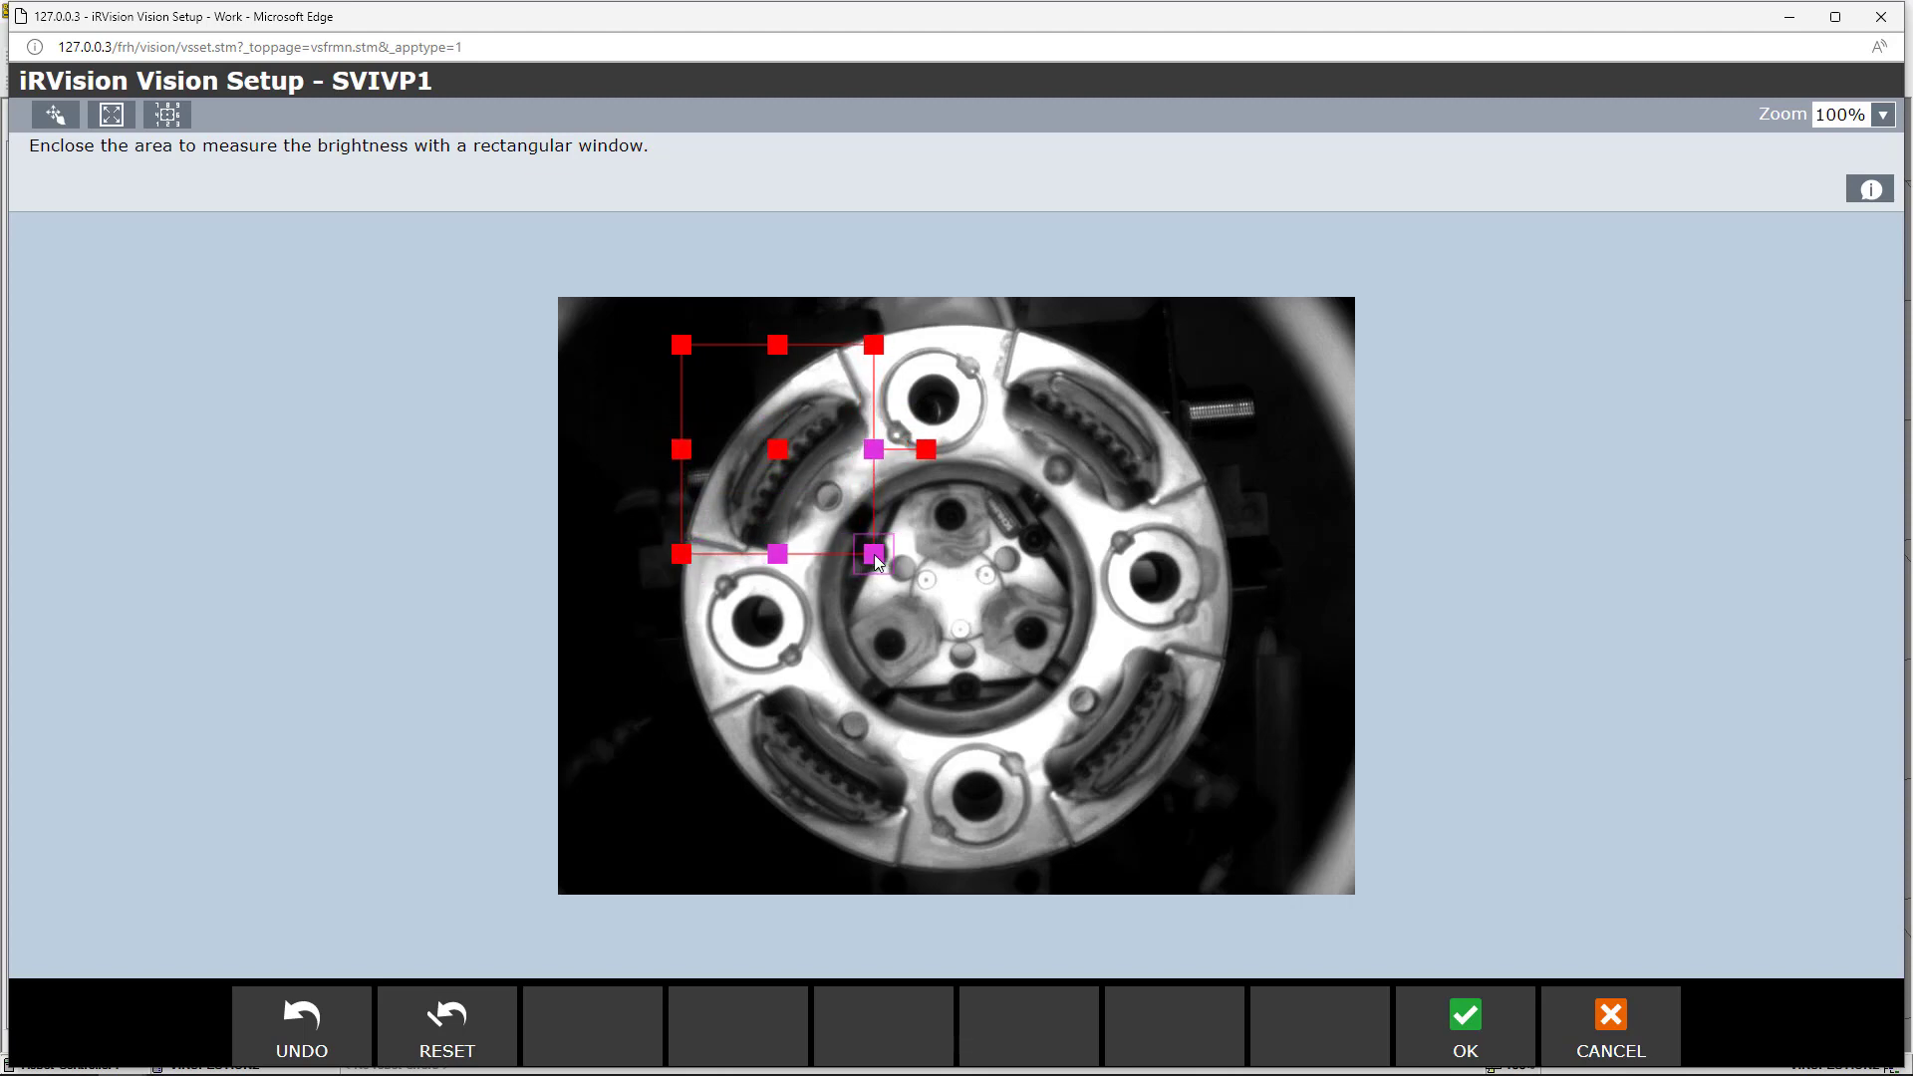
{"action": "left_click", "coordinate": [1460, 1029]}
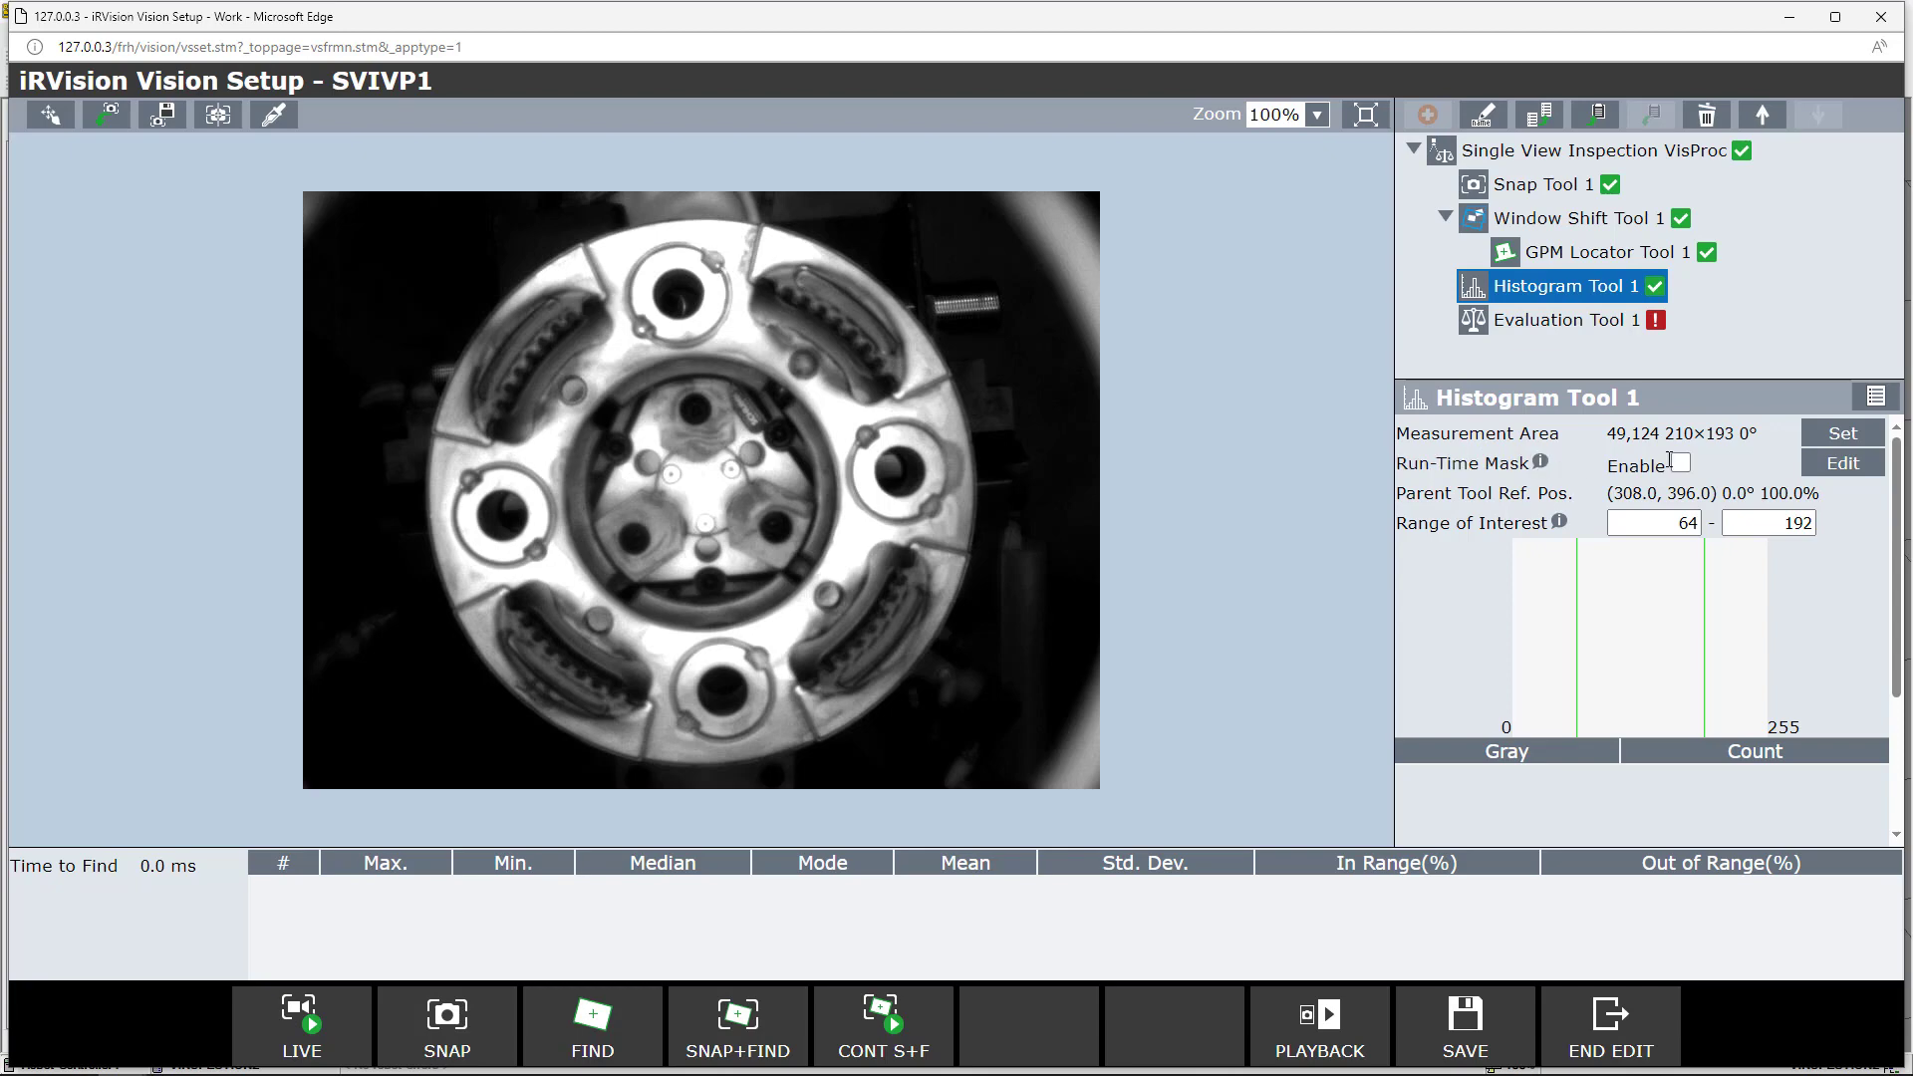
Step: Edit Histogram Tool 1's run-time mask: outline the part's outer edge and inner bore edge, and fill the areas beyond both with mask
{"action": "left_click", "coordinate": [1838, 467]}
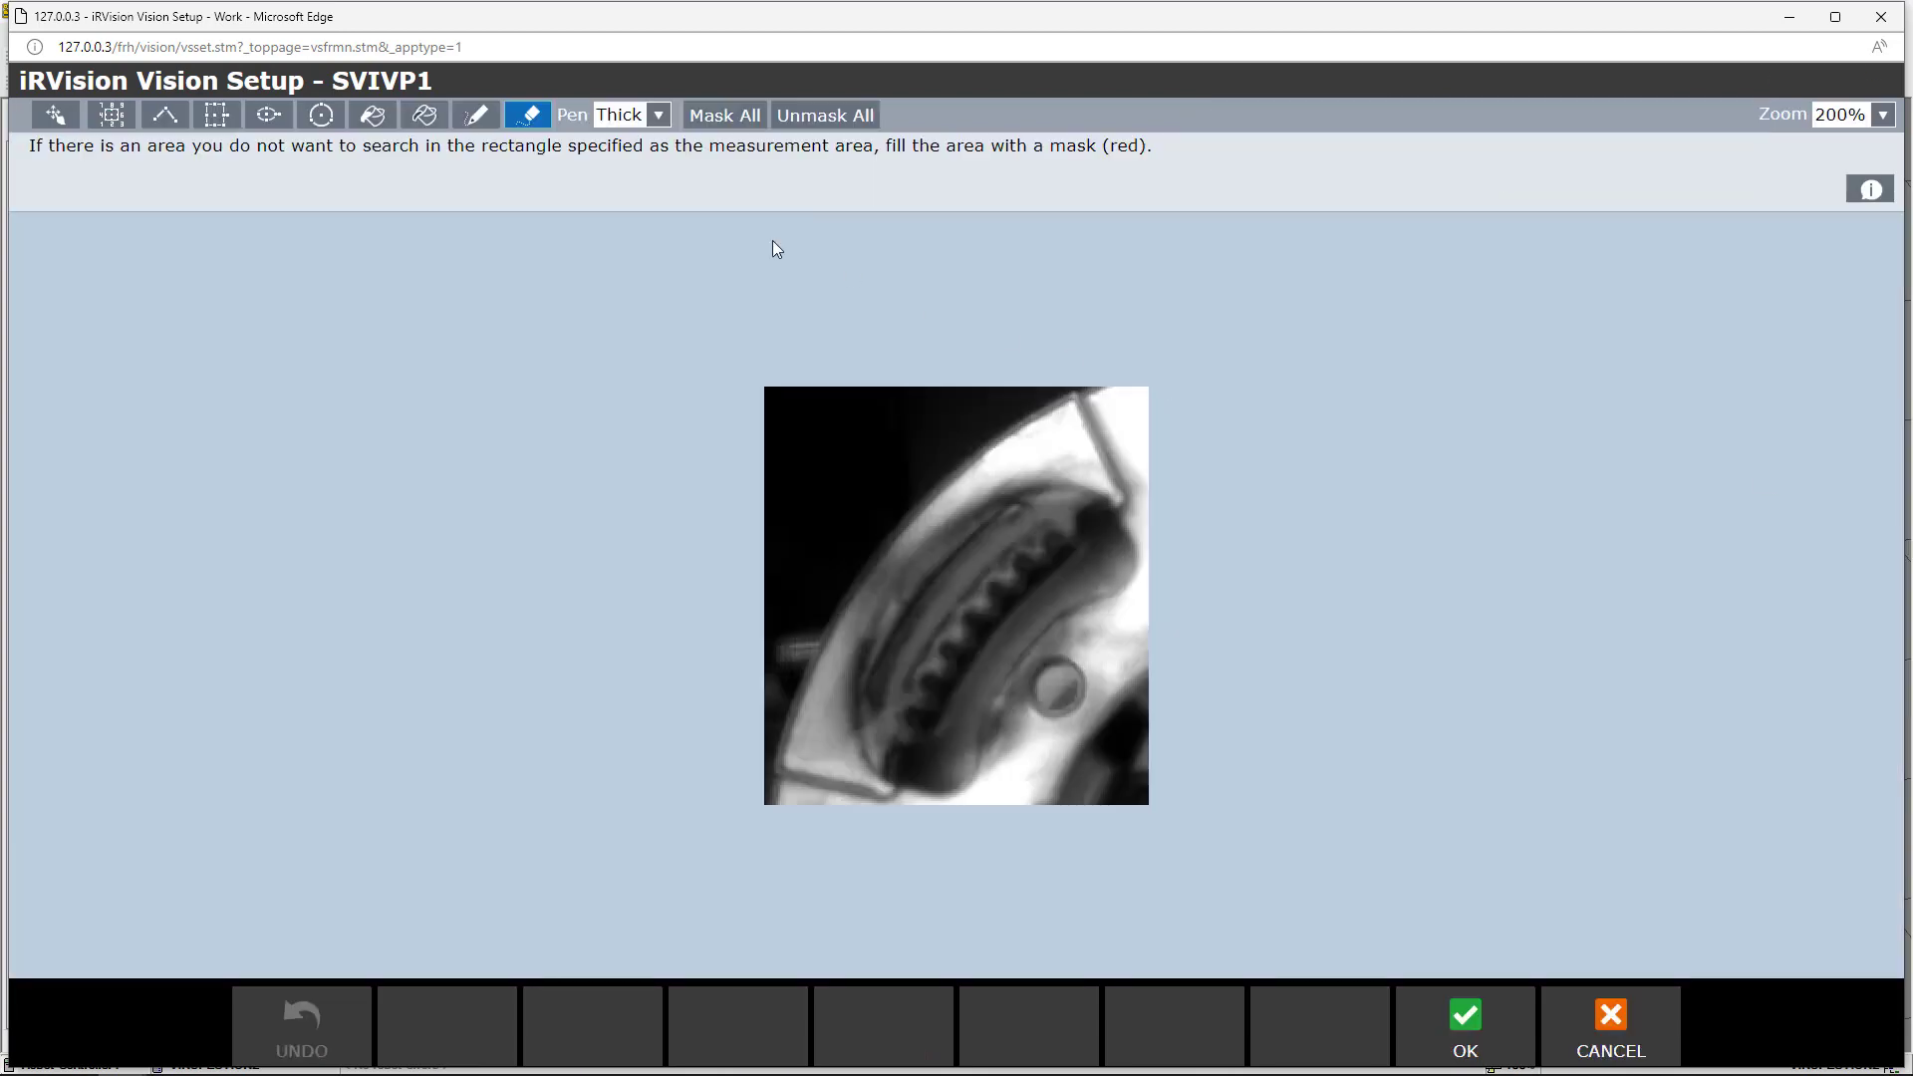
{"action": "left_click", "coordinate": [477, 115]}
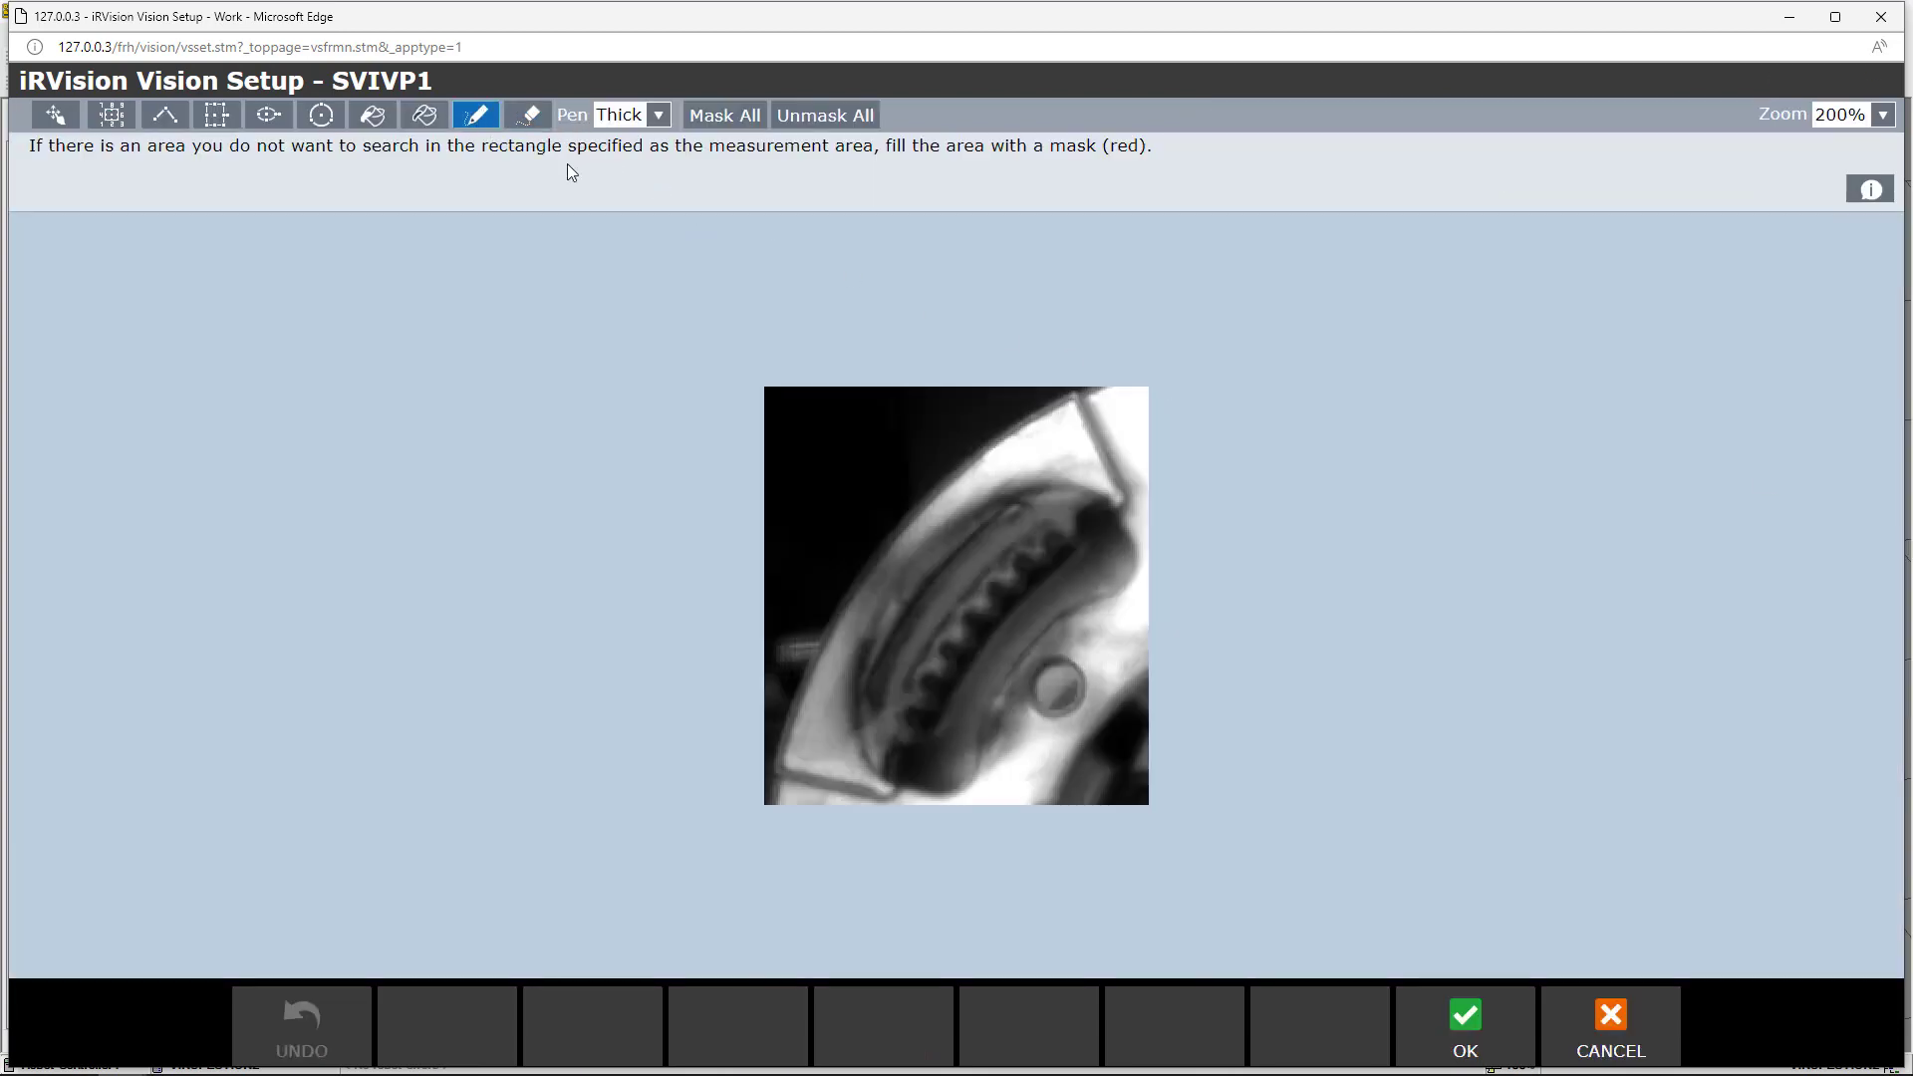
{"action": "left_click_drag", "start_coordinate": [1088, 390], "coordinate": [960, 468]}
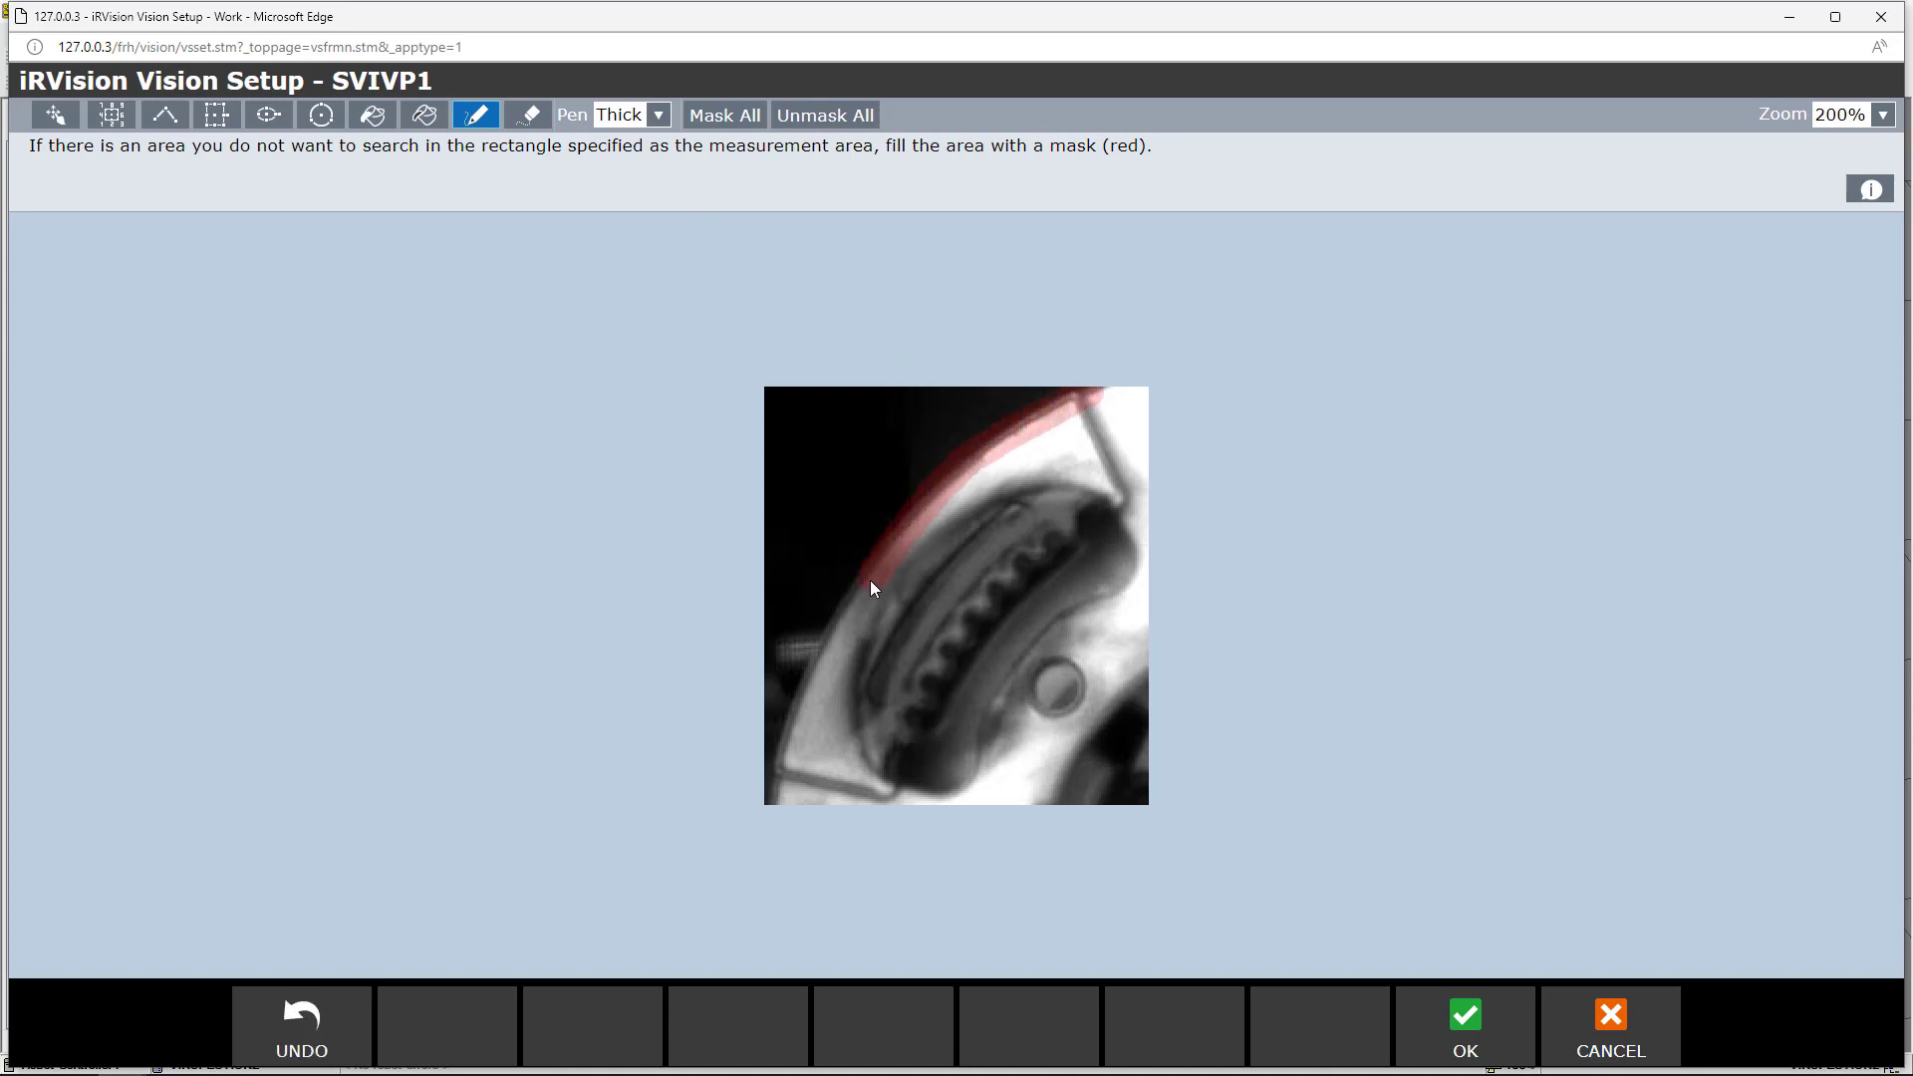
{"action": "left_click_drag", "start_coordinate": [771, 779], "coordinate": [768, 801]}
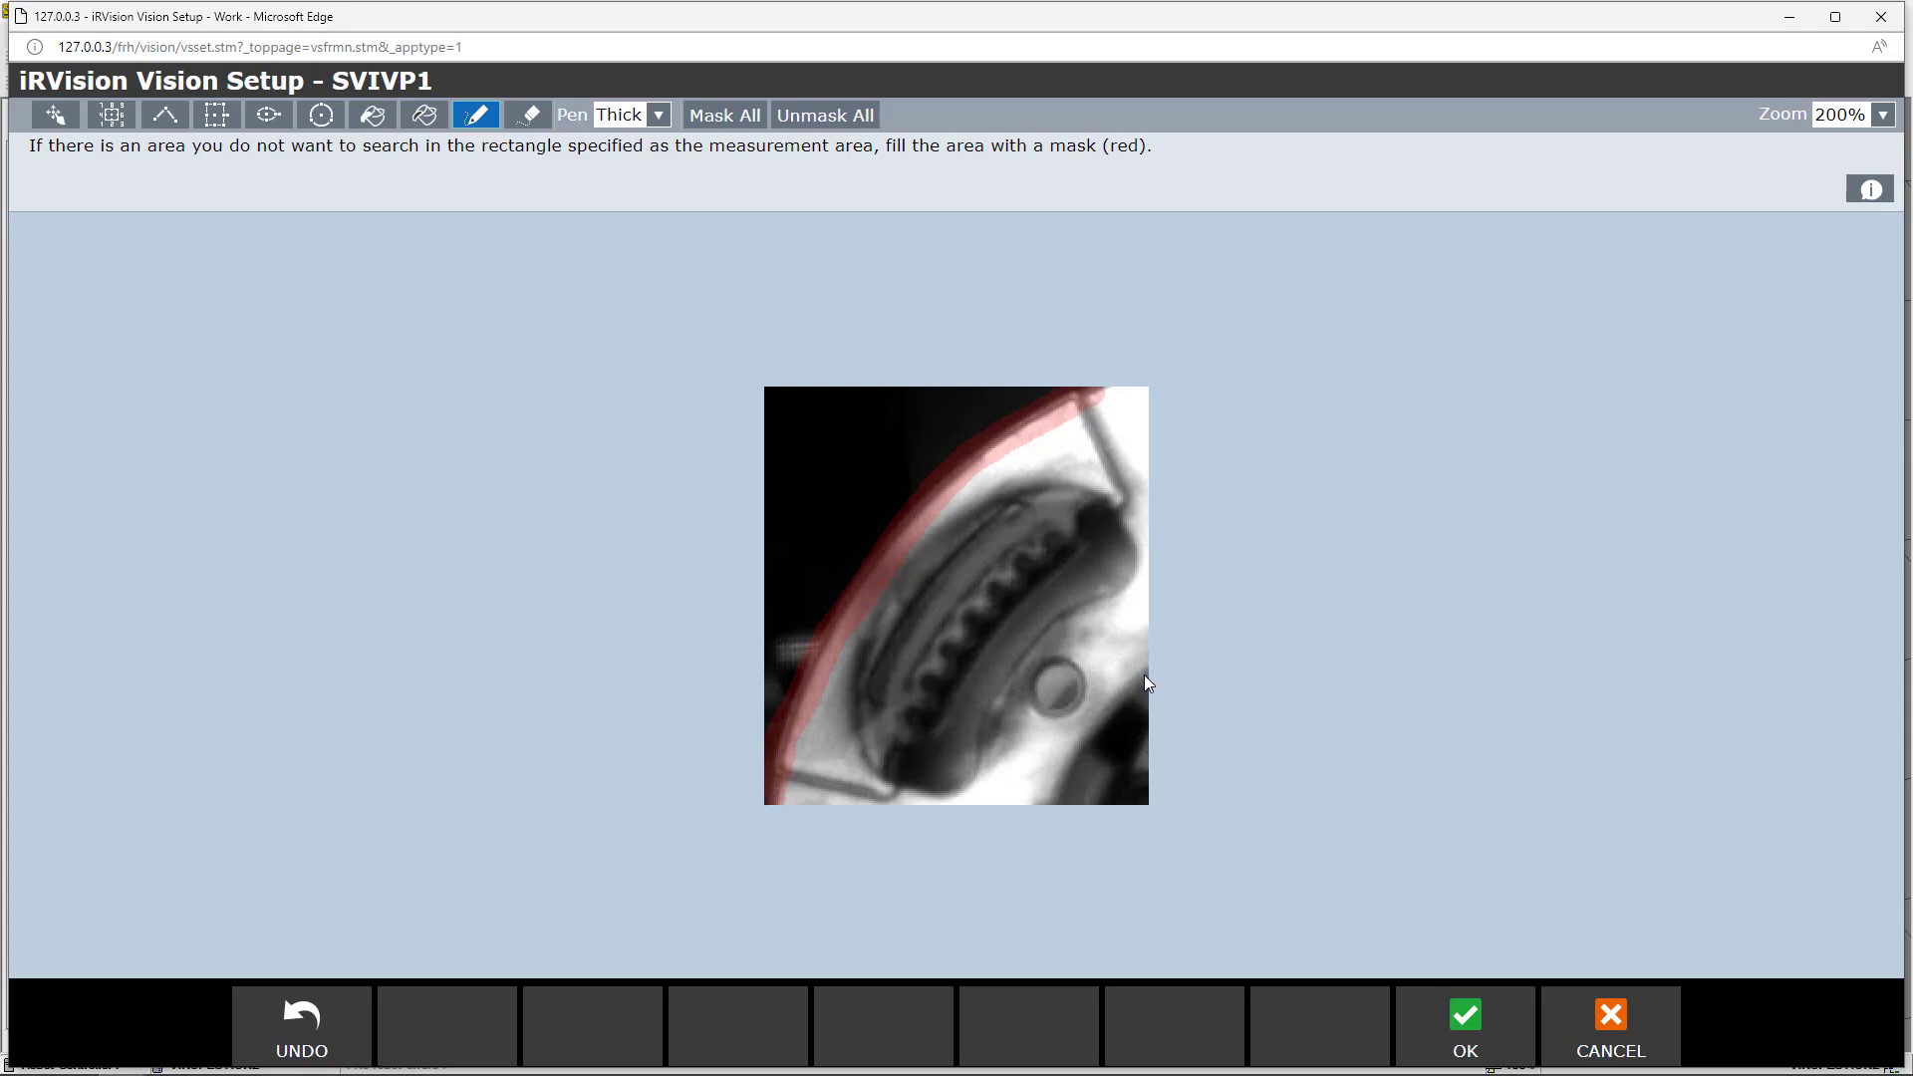
{"action": "left_click_drag", "start_coordinate": [1140, 681], "coordinate": [1119, 706]}
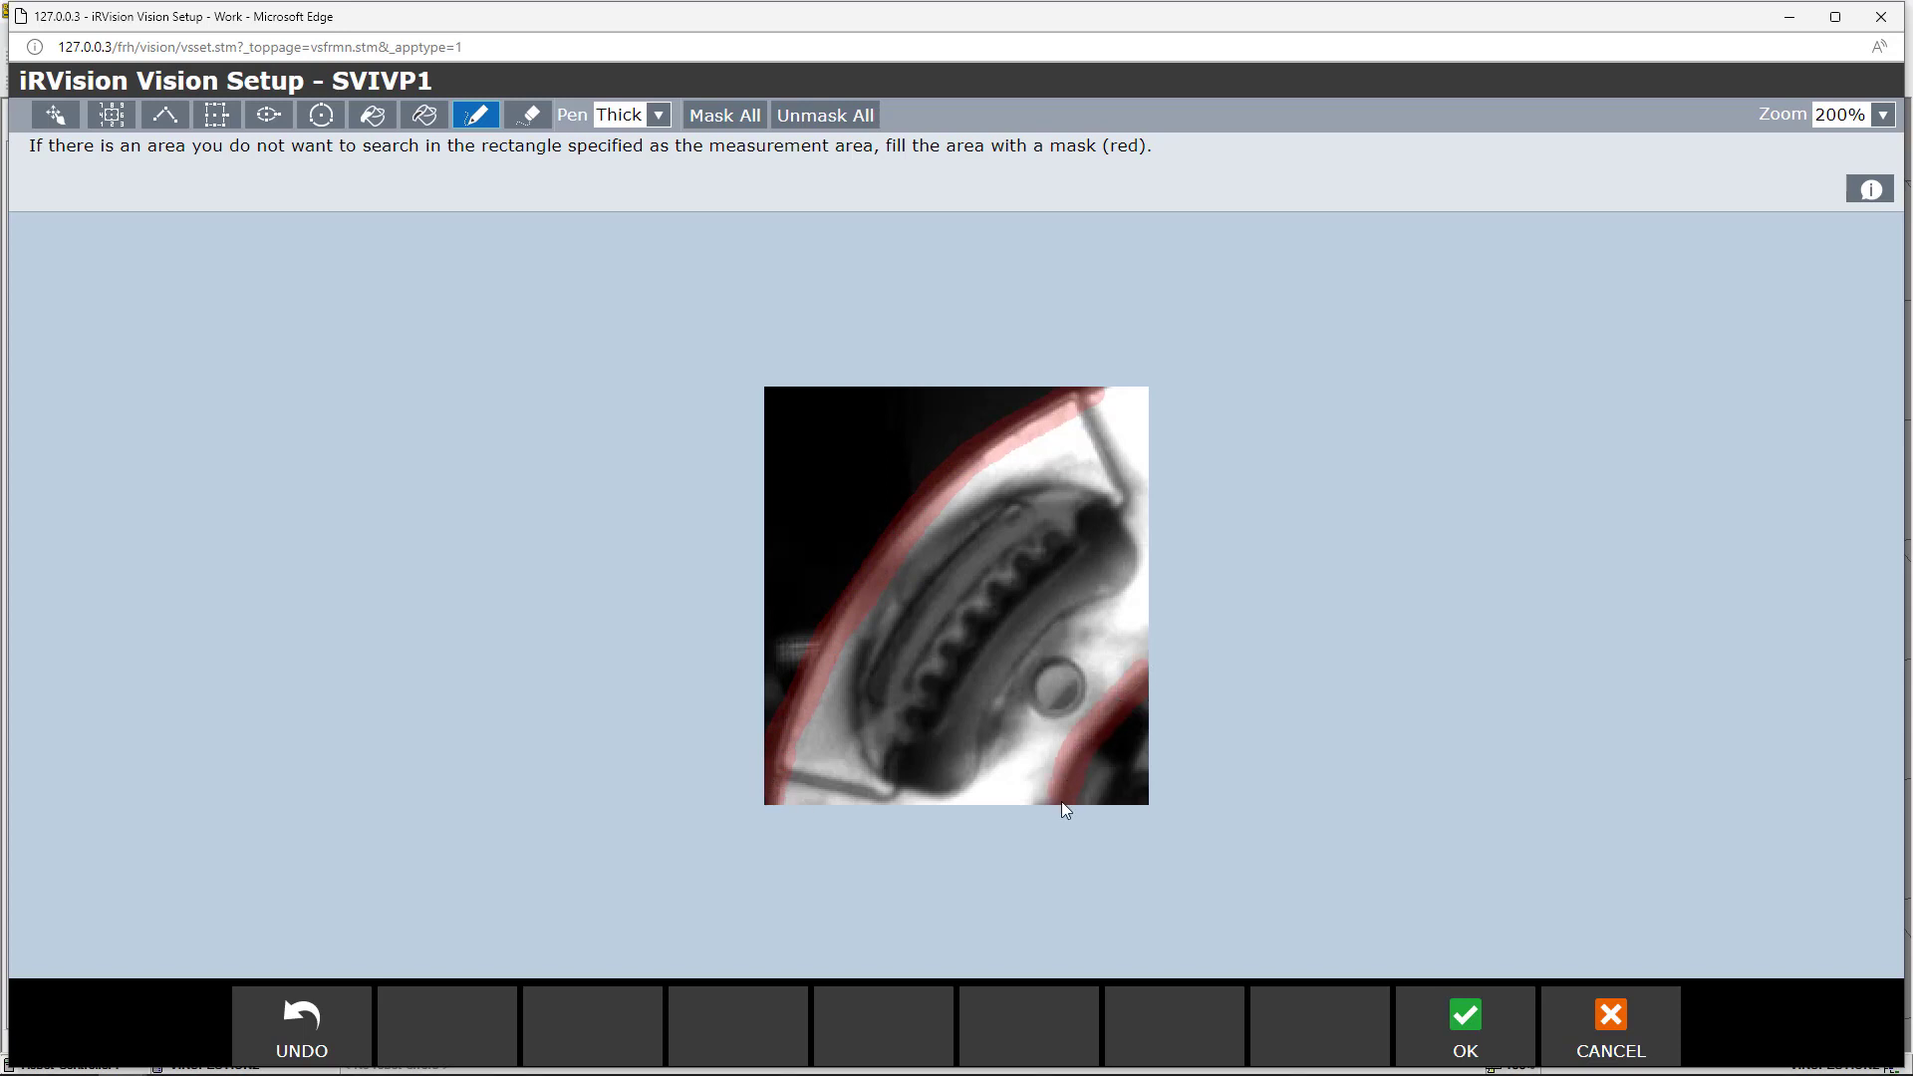
{"action": "left_click", "coordinate": [365, 116]}
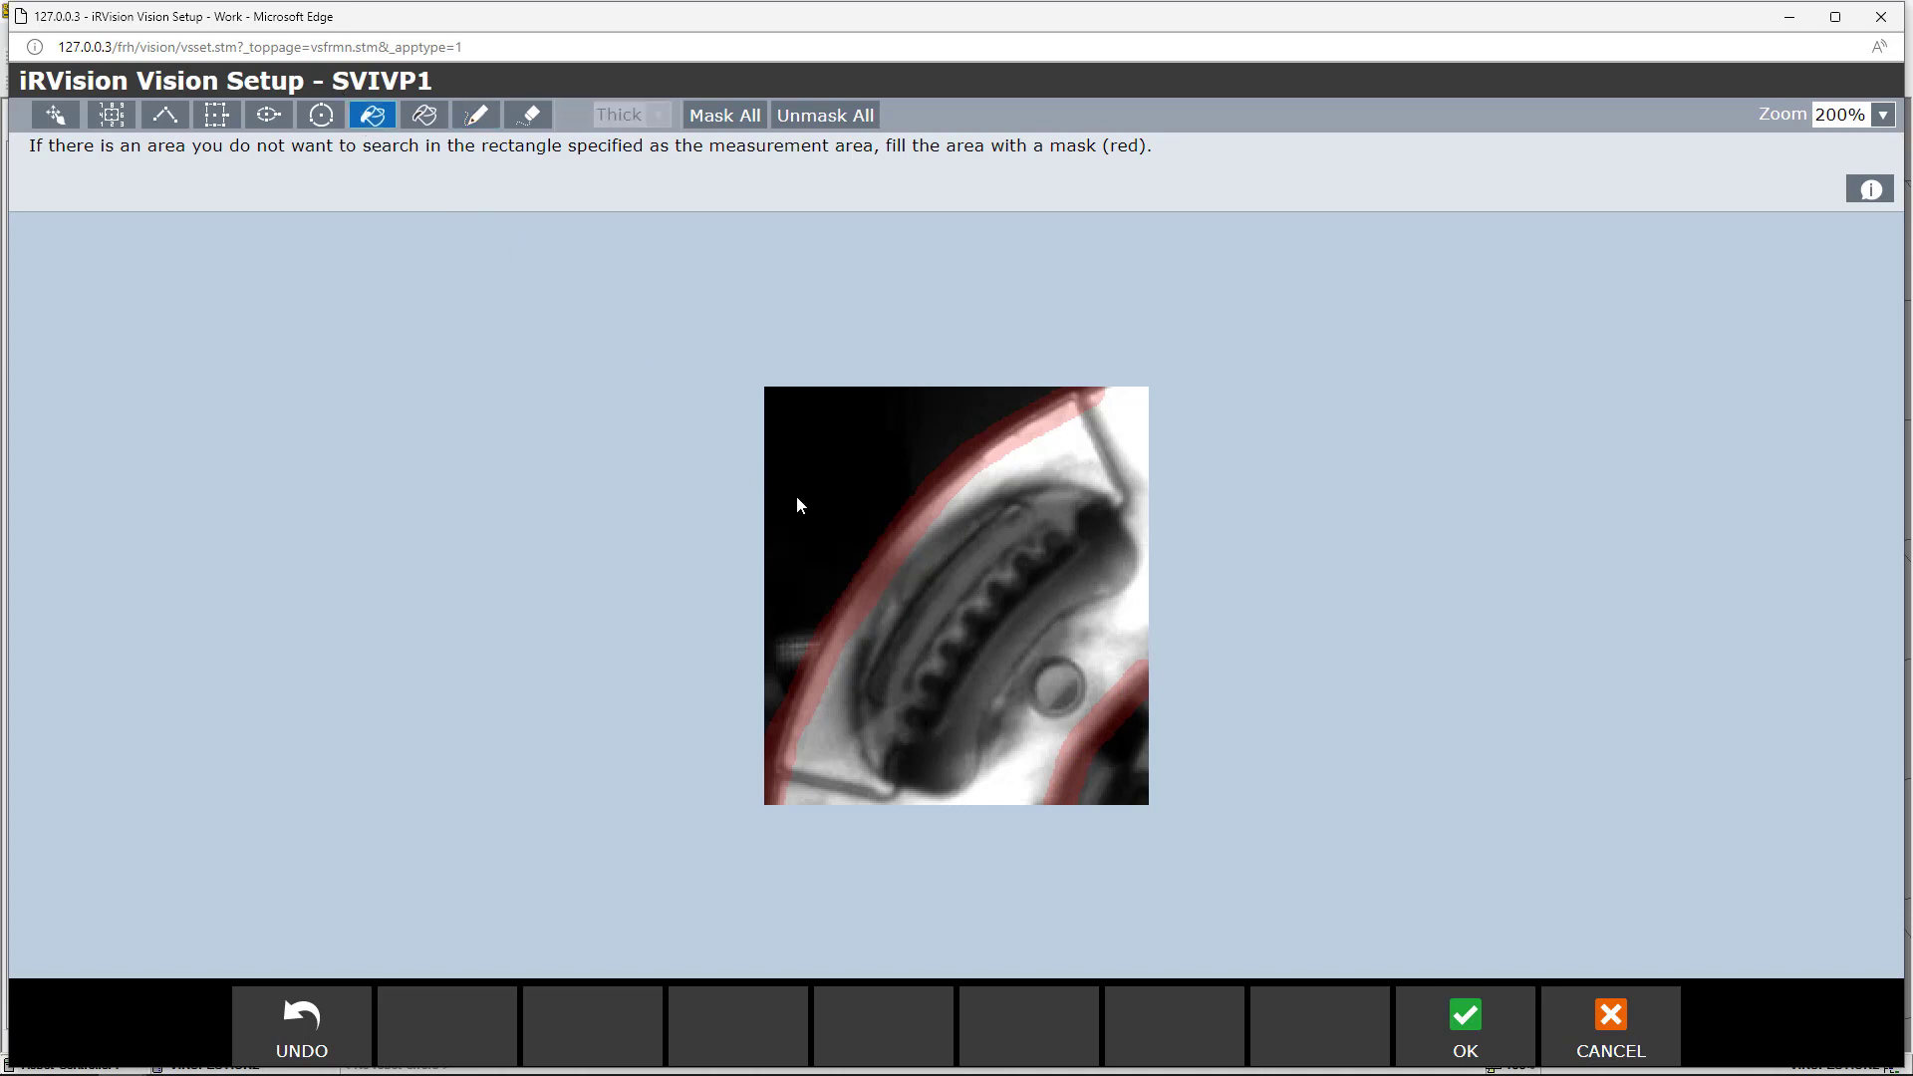
{"action": "left_click", "coordinate": [798, 505]}
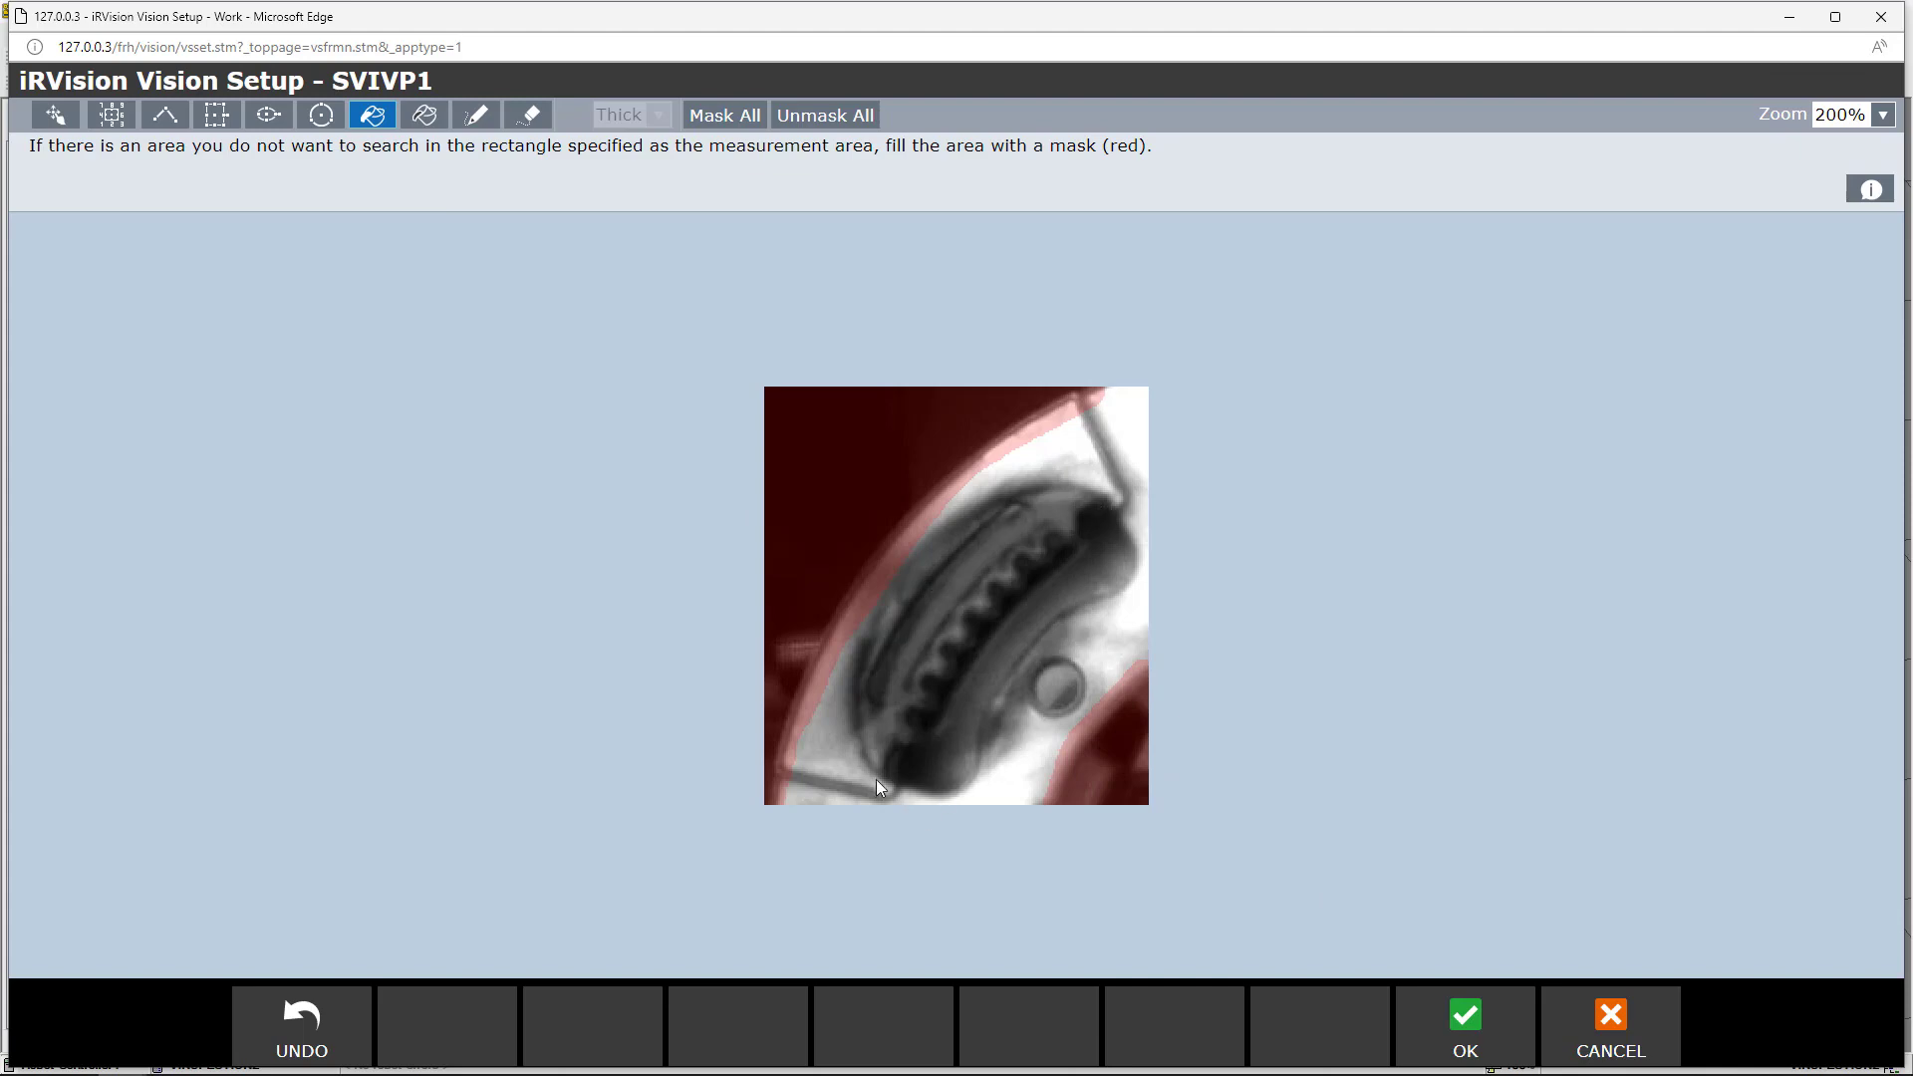
{"action": "left_click", "coordinate": [1470, 1034]}
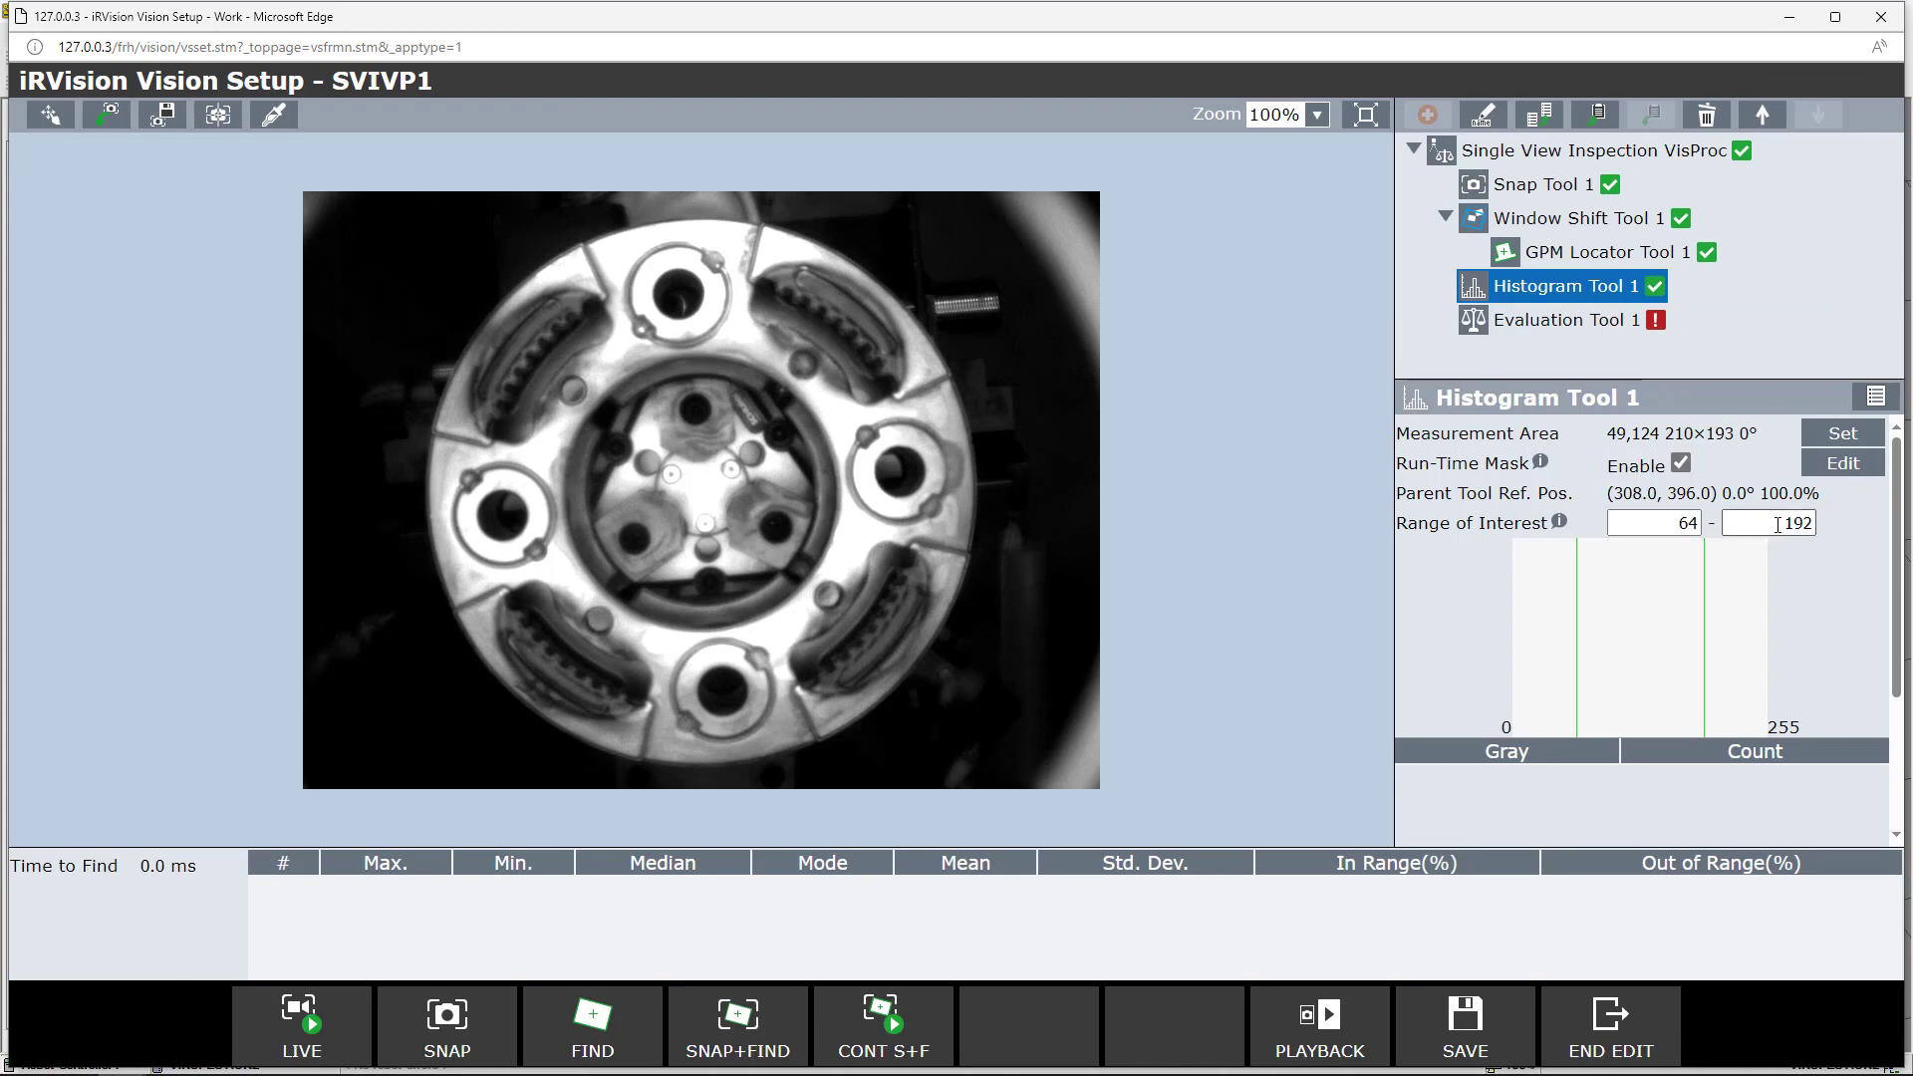
Step: Set Histogram Tool 1's range of interest to 0–182, and open the help text for that setting
{"action": "double_click", "coordinate": [1679, 526]}
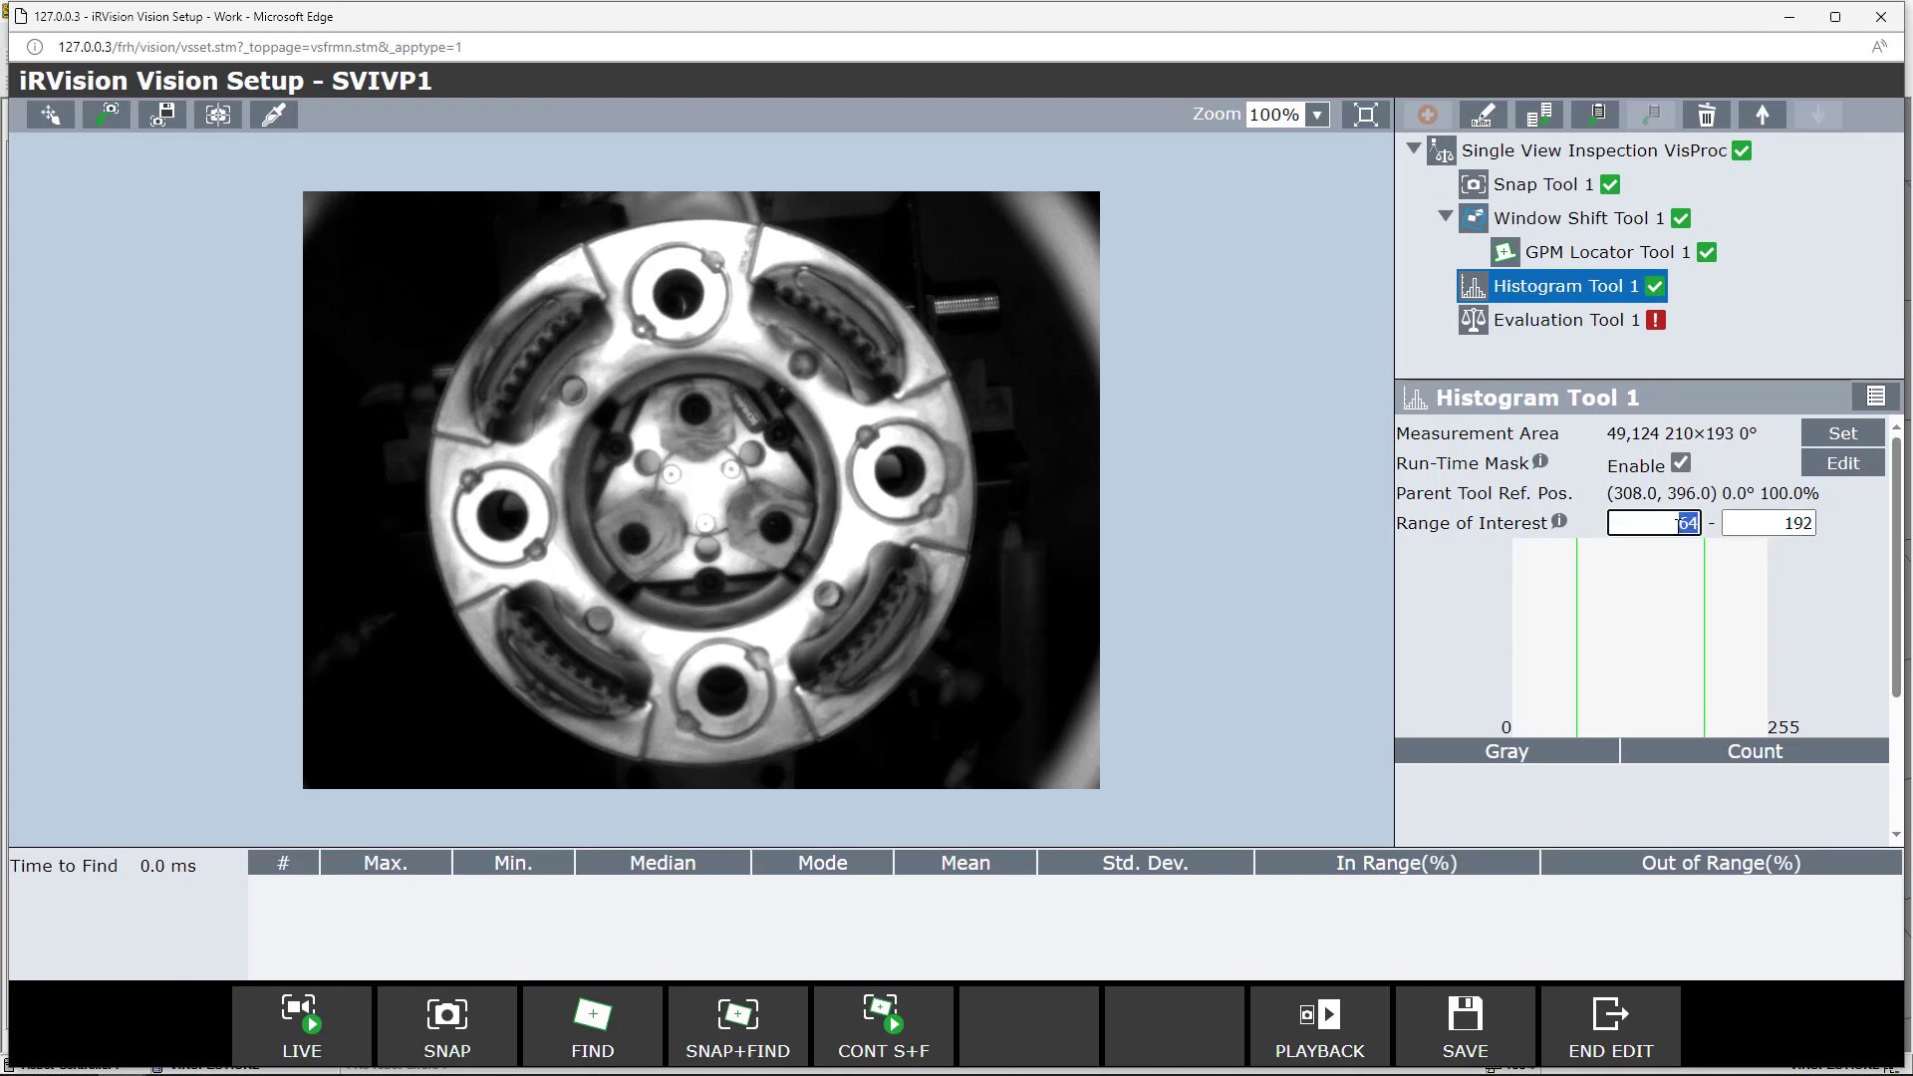
{"action": "type", "text": "0"}
{"action": "double_click", "coordinate": [1765, 525]}
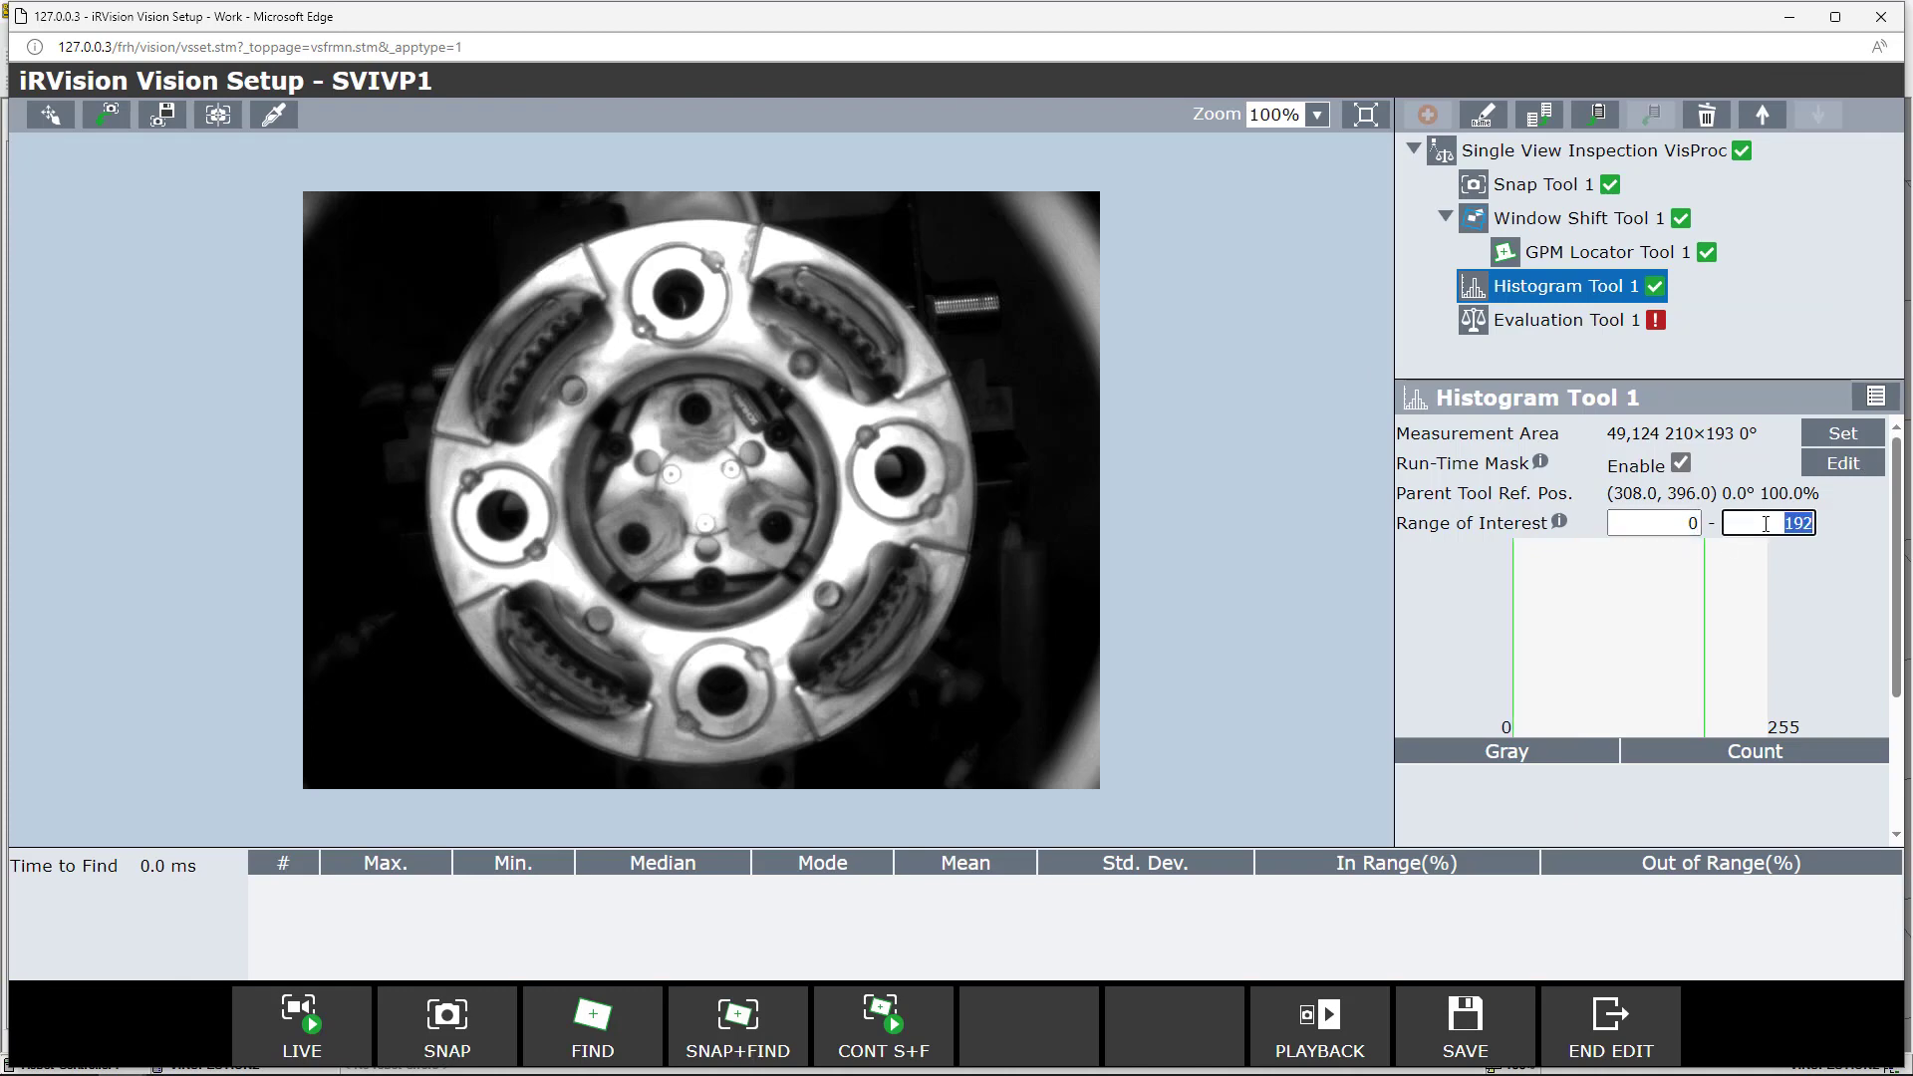
{"action": "type", "text": "182"}
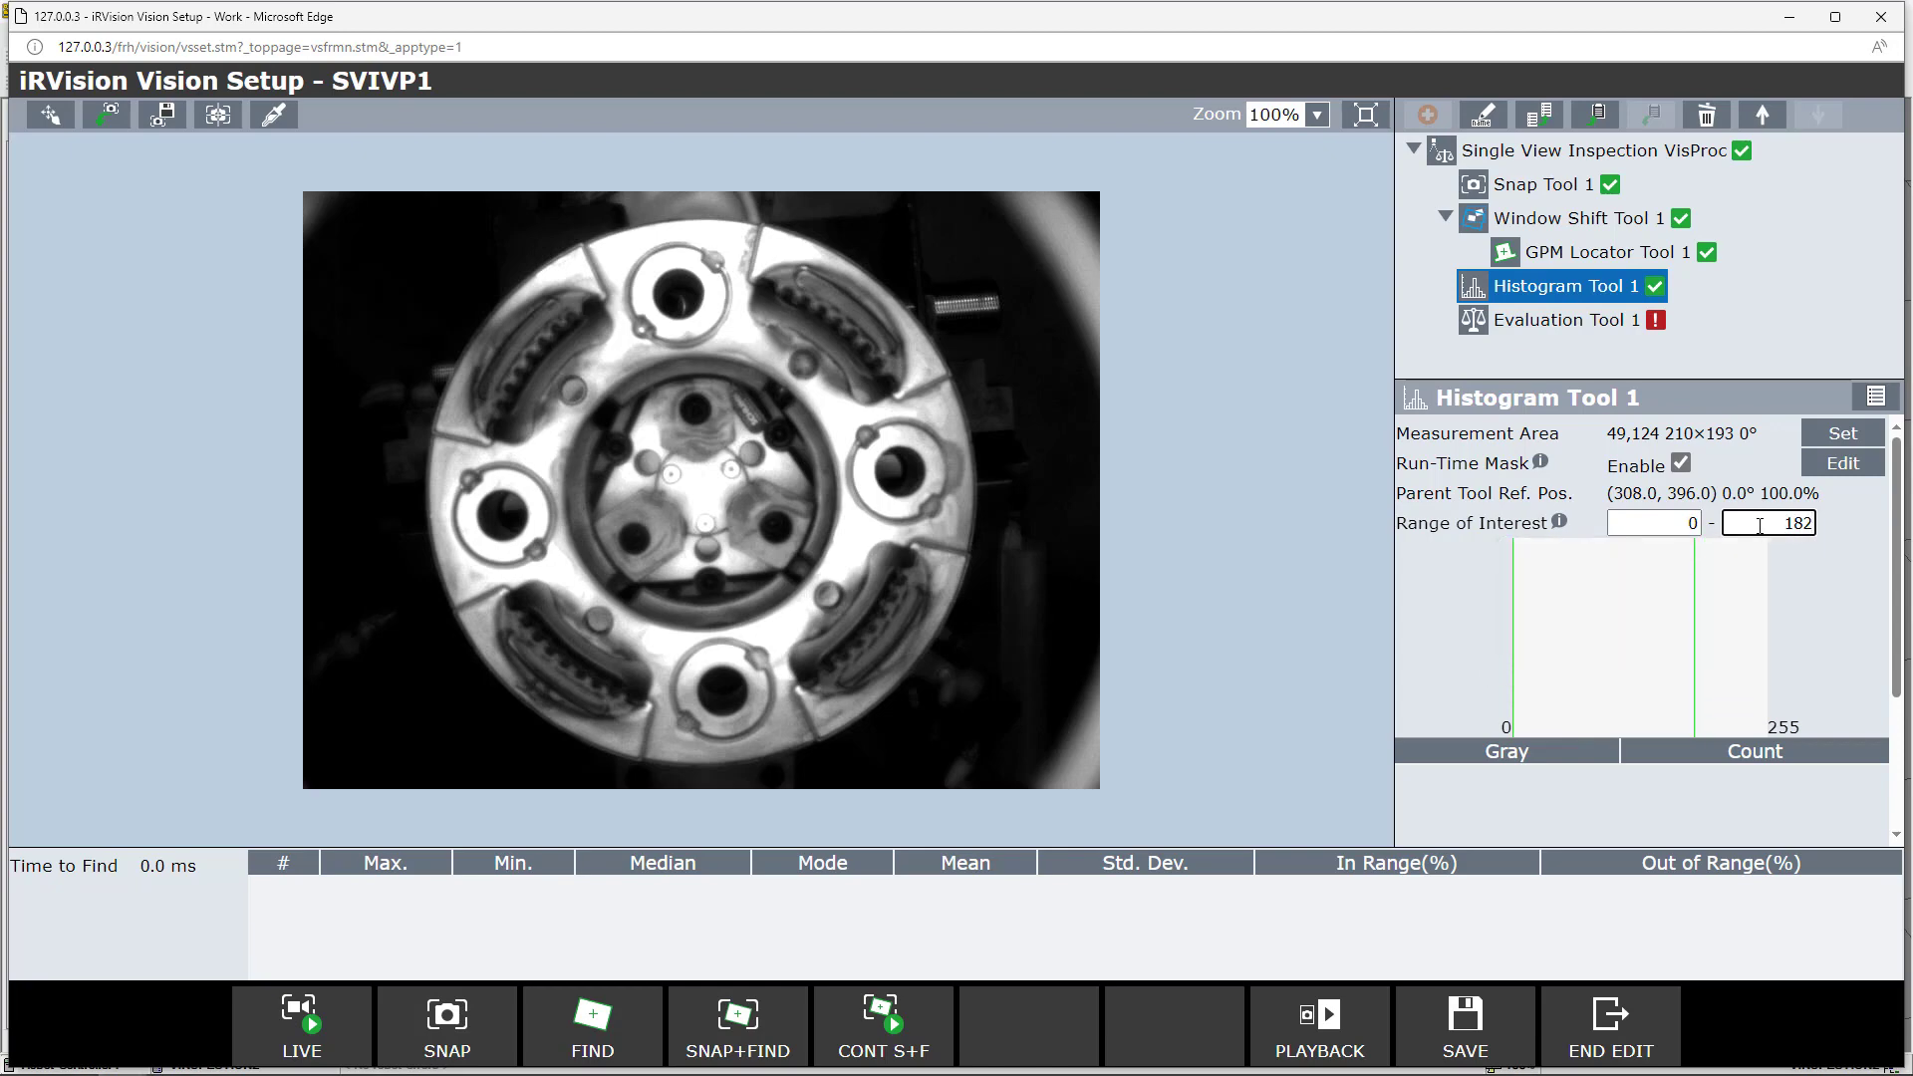
{"action": "left_click", "coordinate": [1761, 526]}
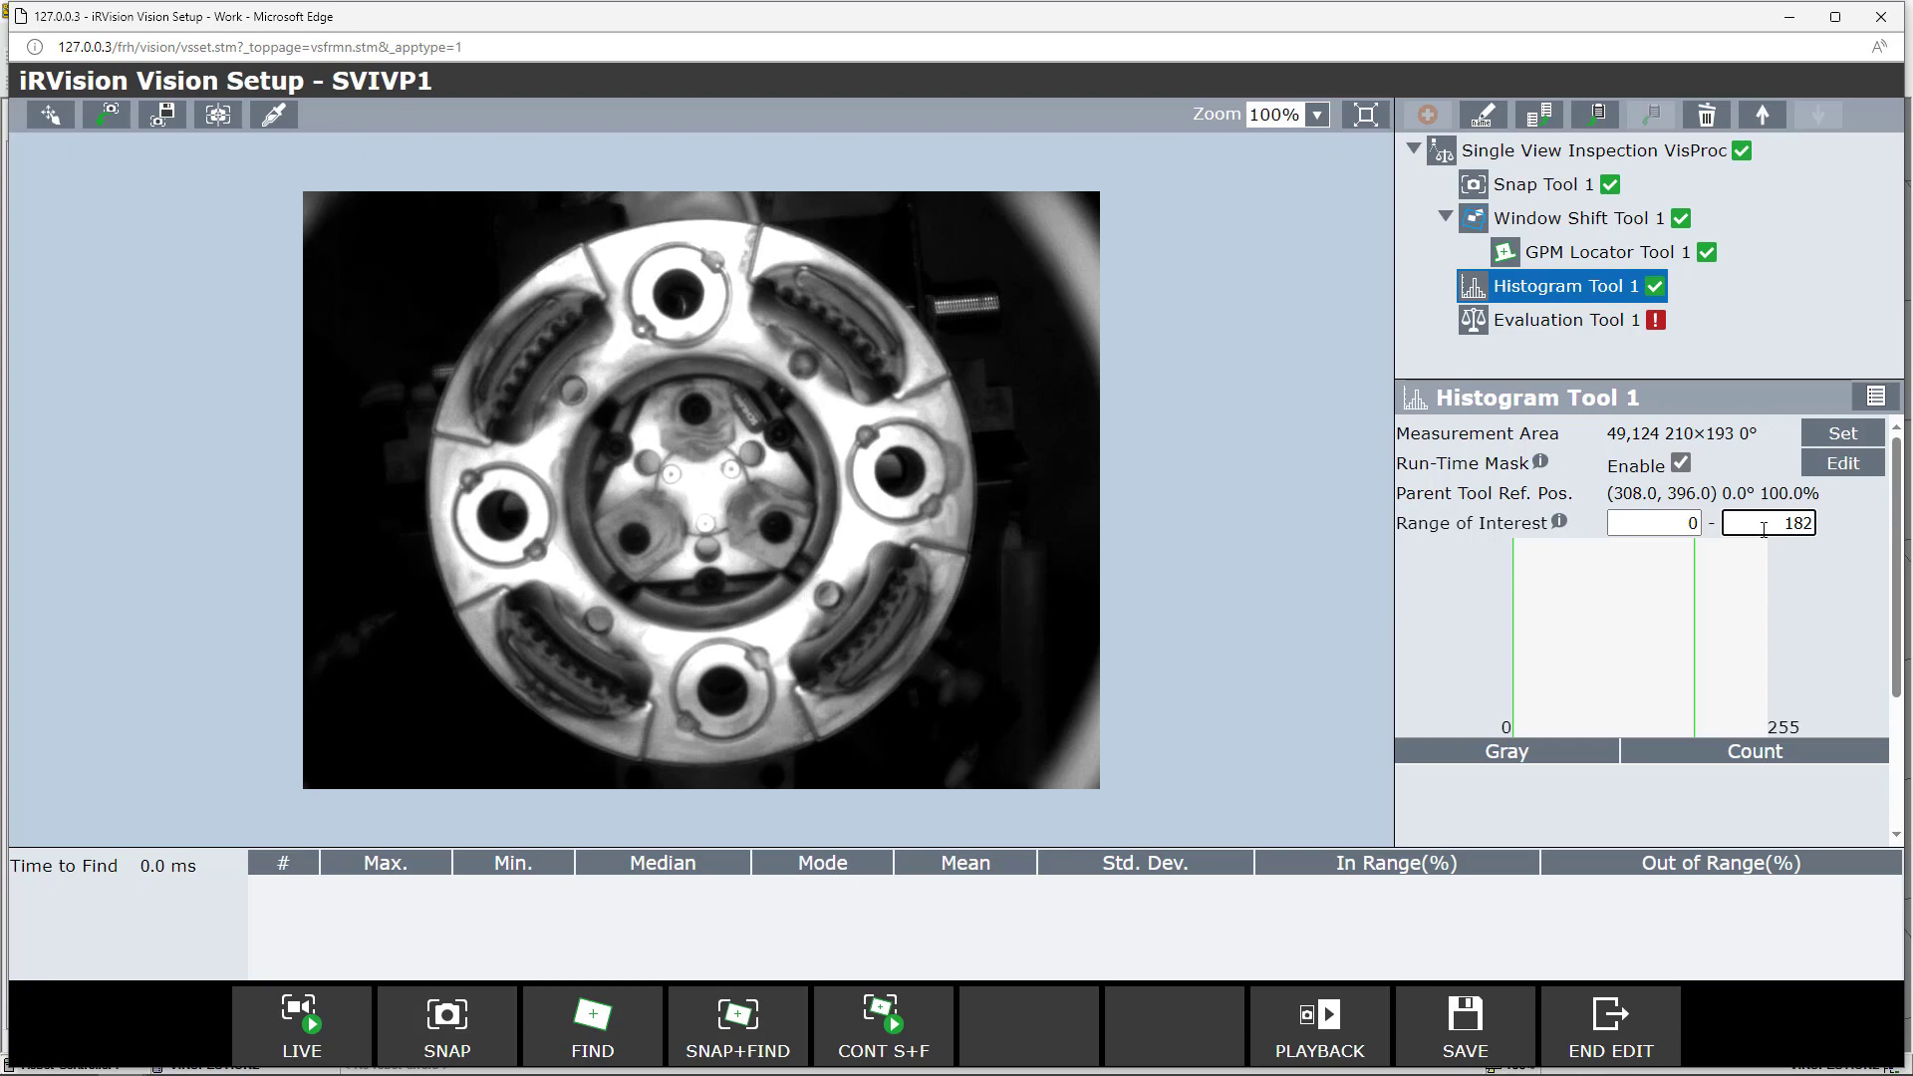
{"action": "left_click", "coordinate": [1559, 524]}
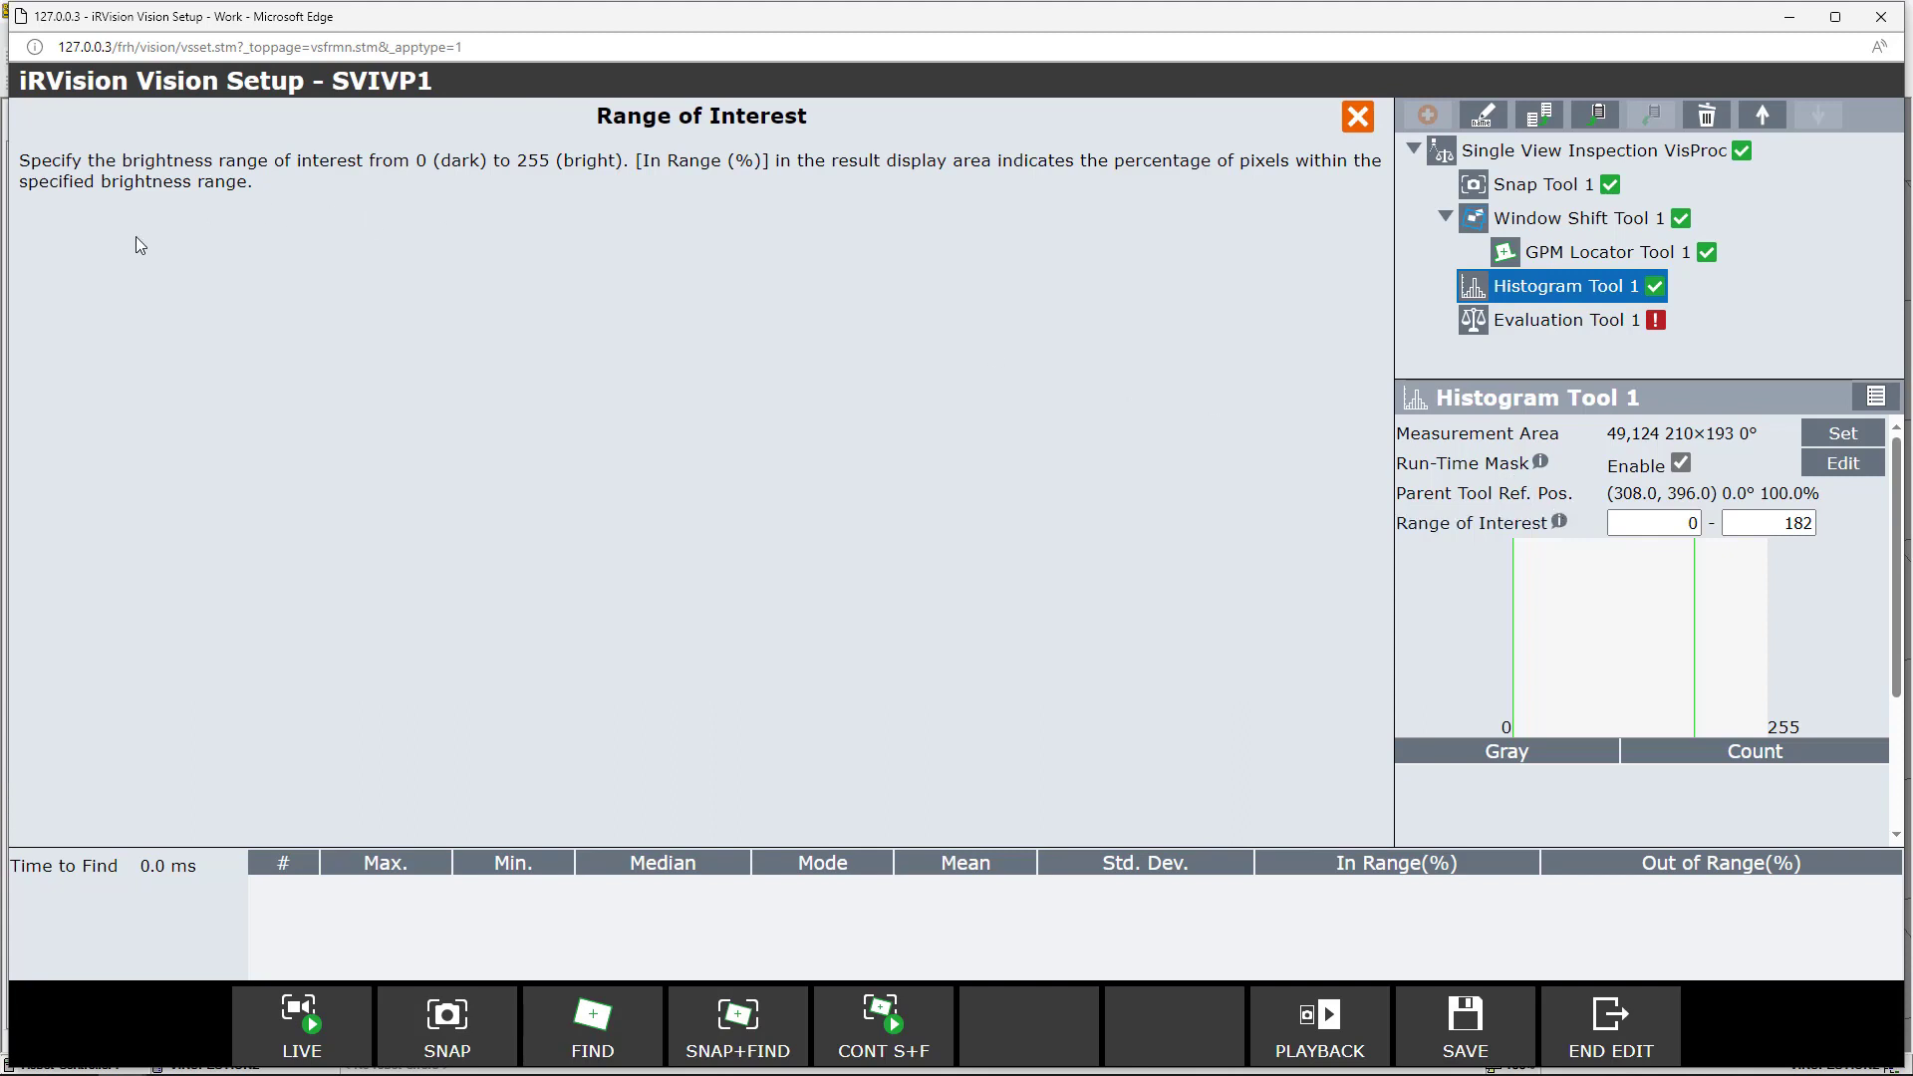
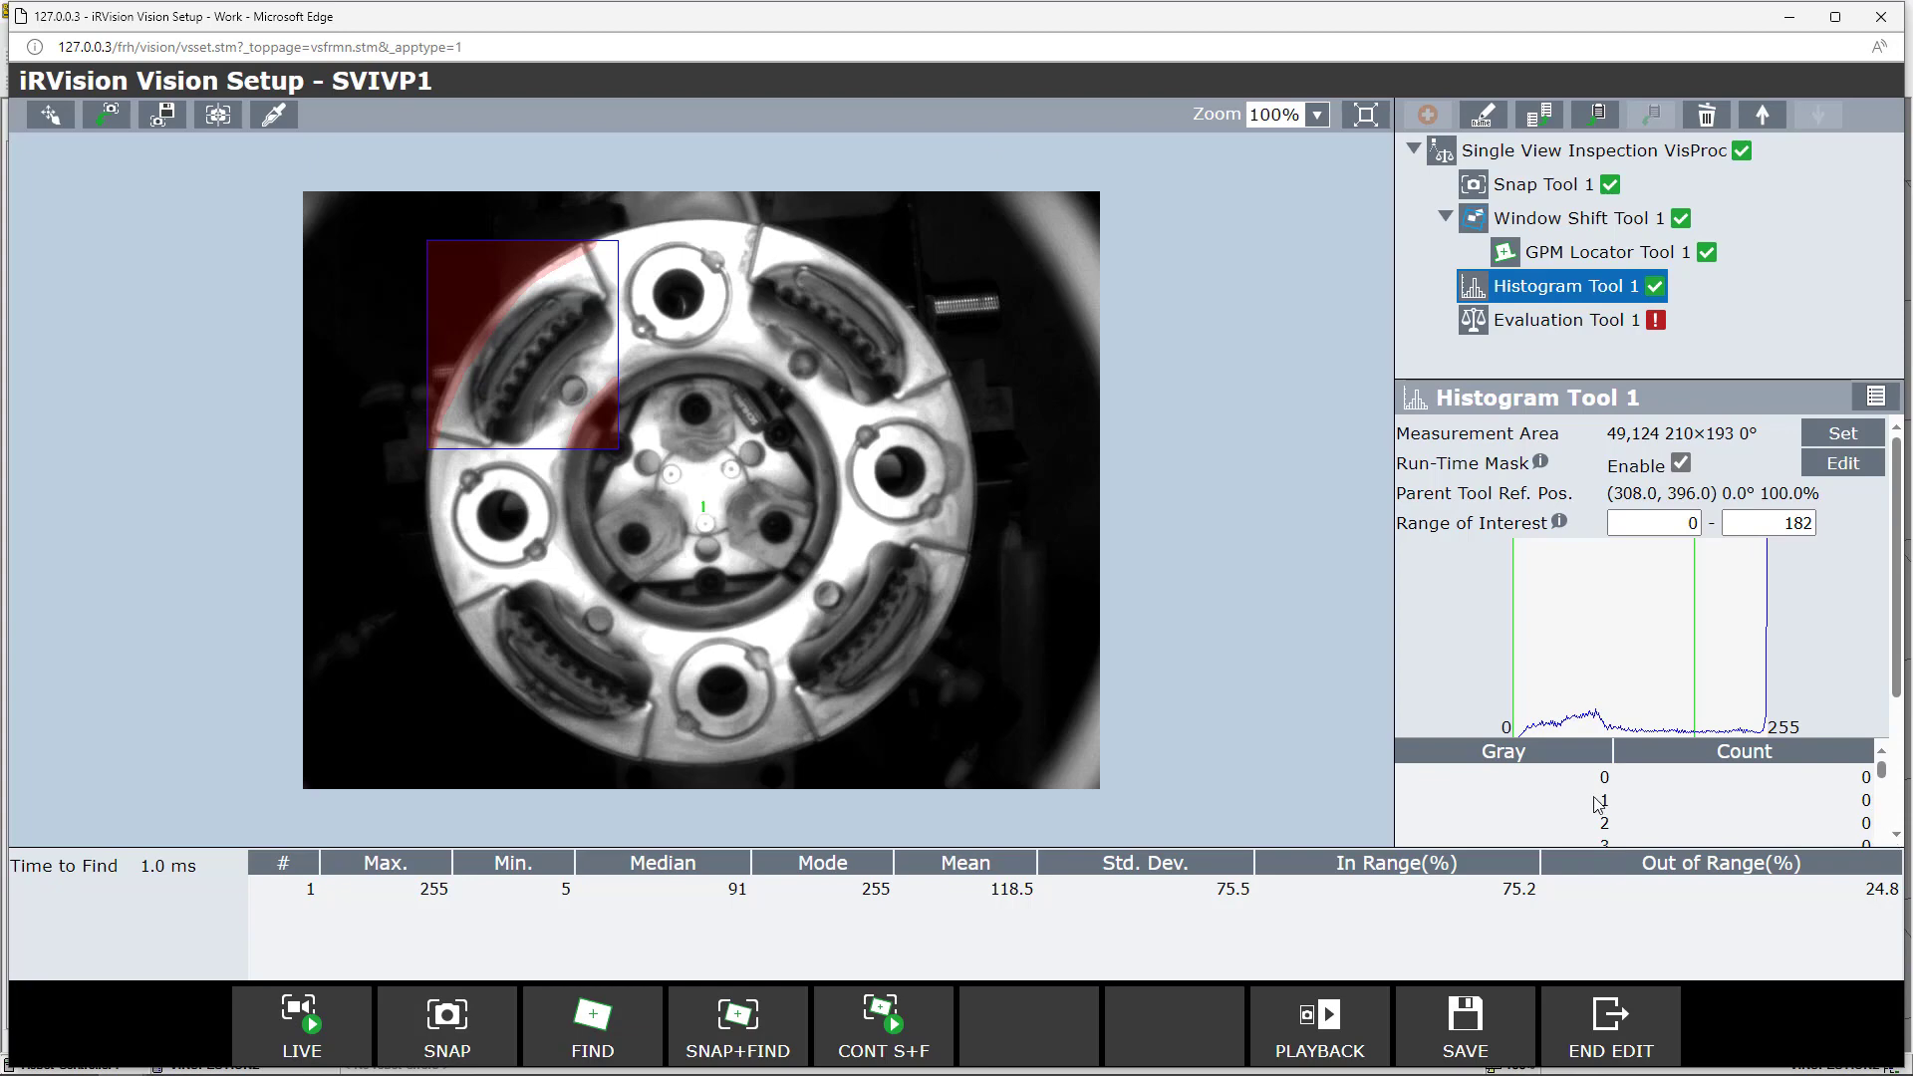
Step: Examine the pixel counts per gray level in Histogram Tool 1's table and compare them with the histogram graph
{"action": "scroll", "coordinate": [1599, 803], "scroll_direction": "down", "scroll_amount": 3}
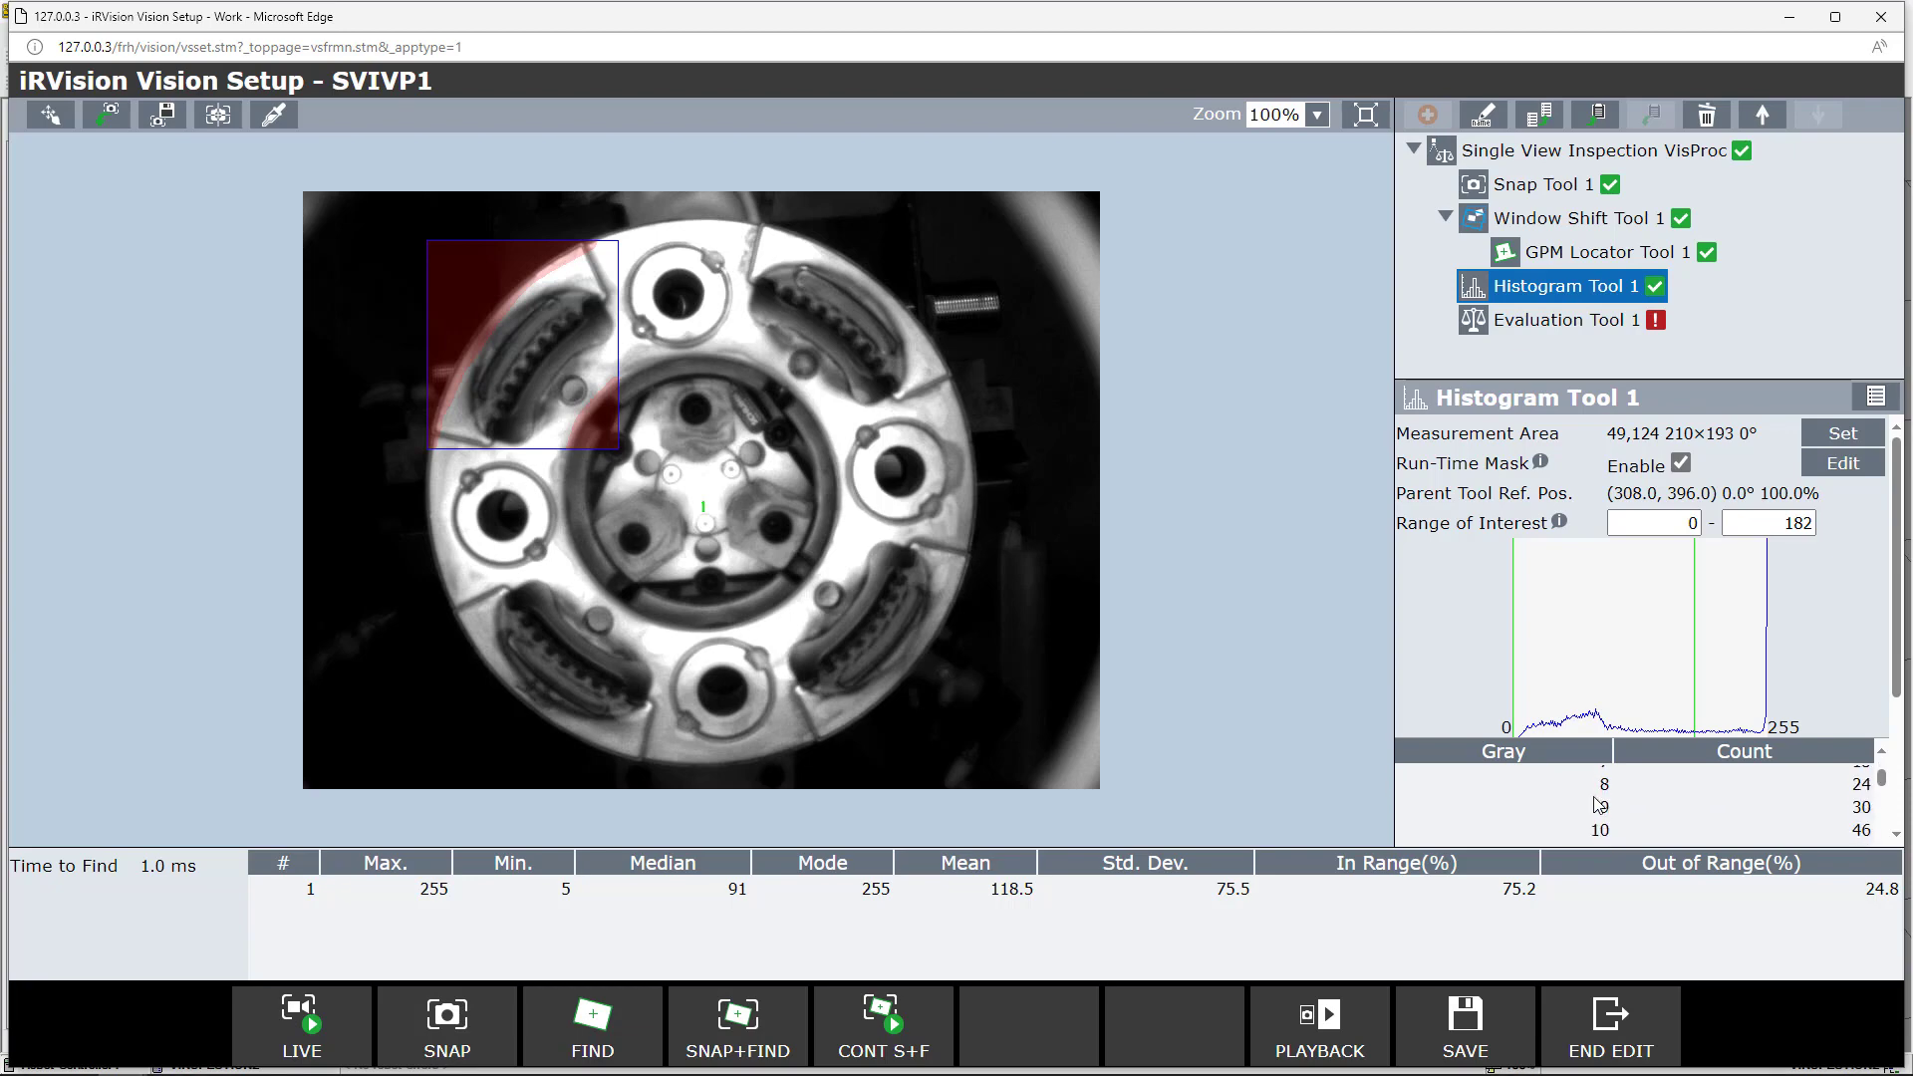
{"action": "scroll", "coordinate": [1597, 803], "scroll_direction": "down", "scroll_amount": 1}
{"action": "scroll", "coordinate": [1597, 803], "scroll_direction": "up", "scroll_amount": 4}
{"action": "left_click", "coordinate": [1597, 801]}
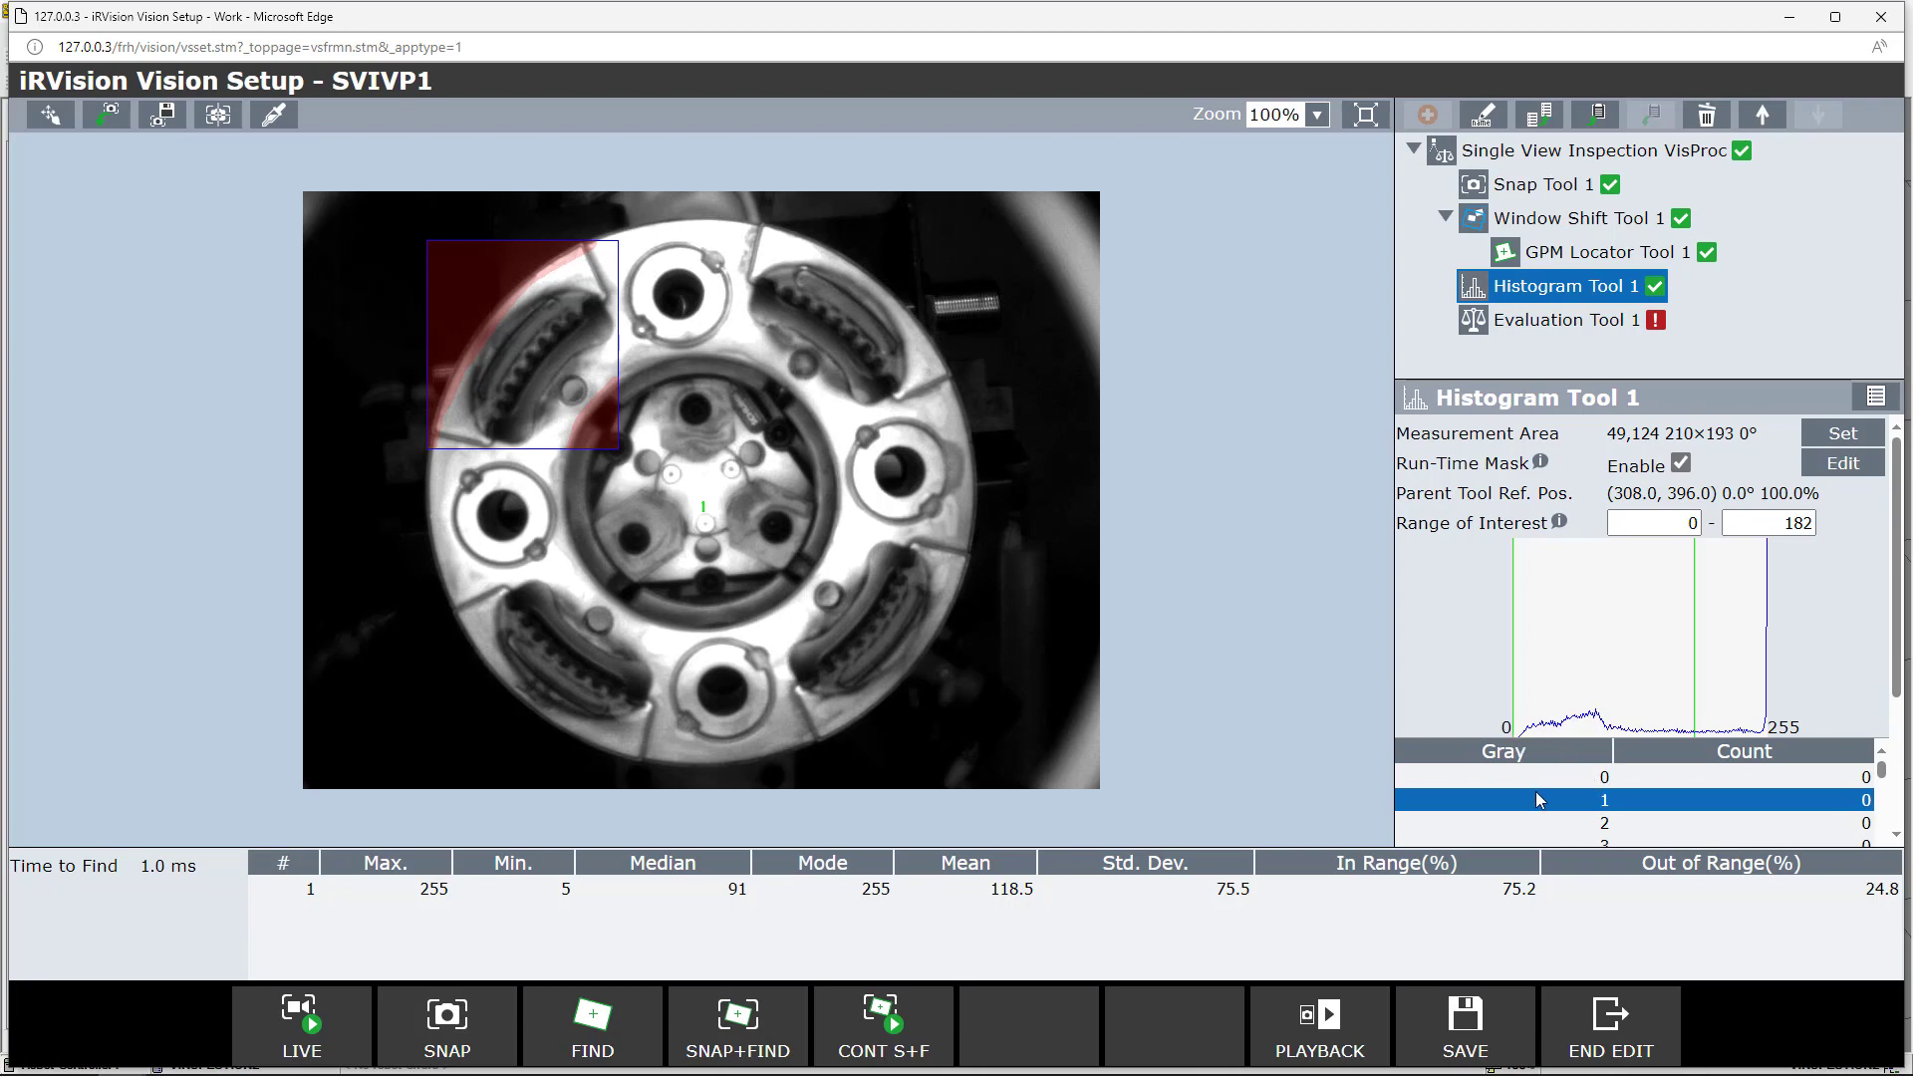
{"action": "scroll", "coordinate": [1539, 800], "scroll_direction": "down", "scroll_amount": 1}
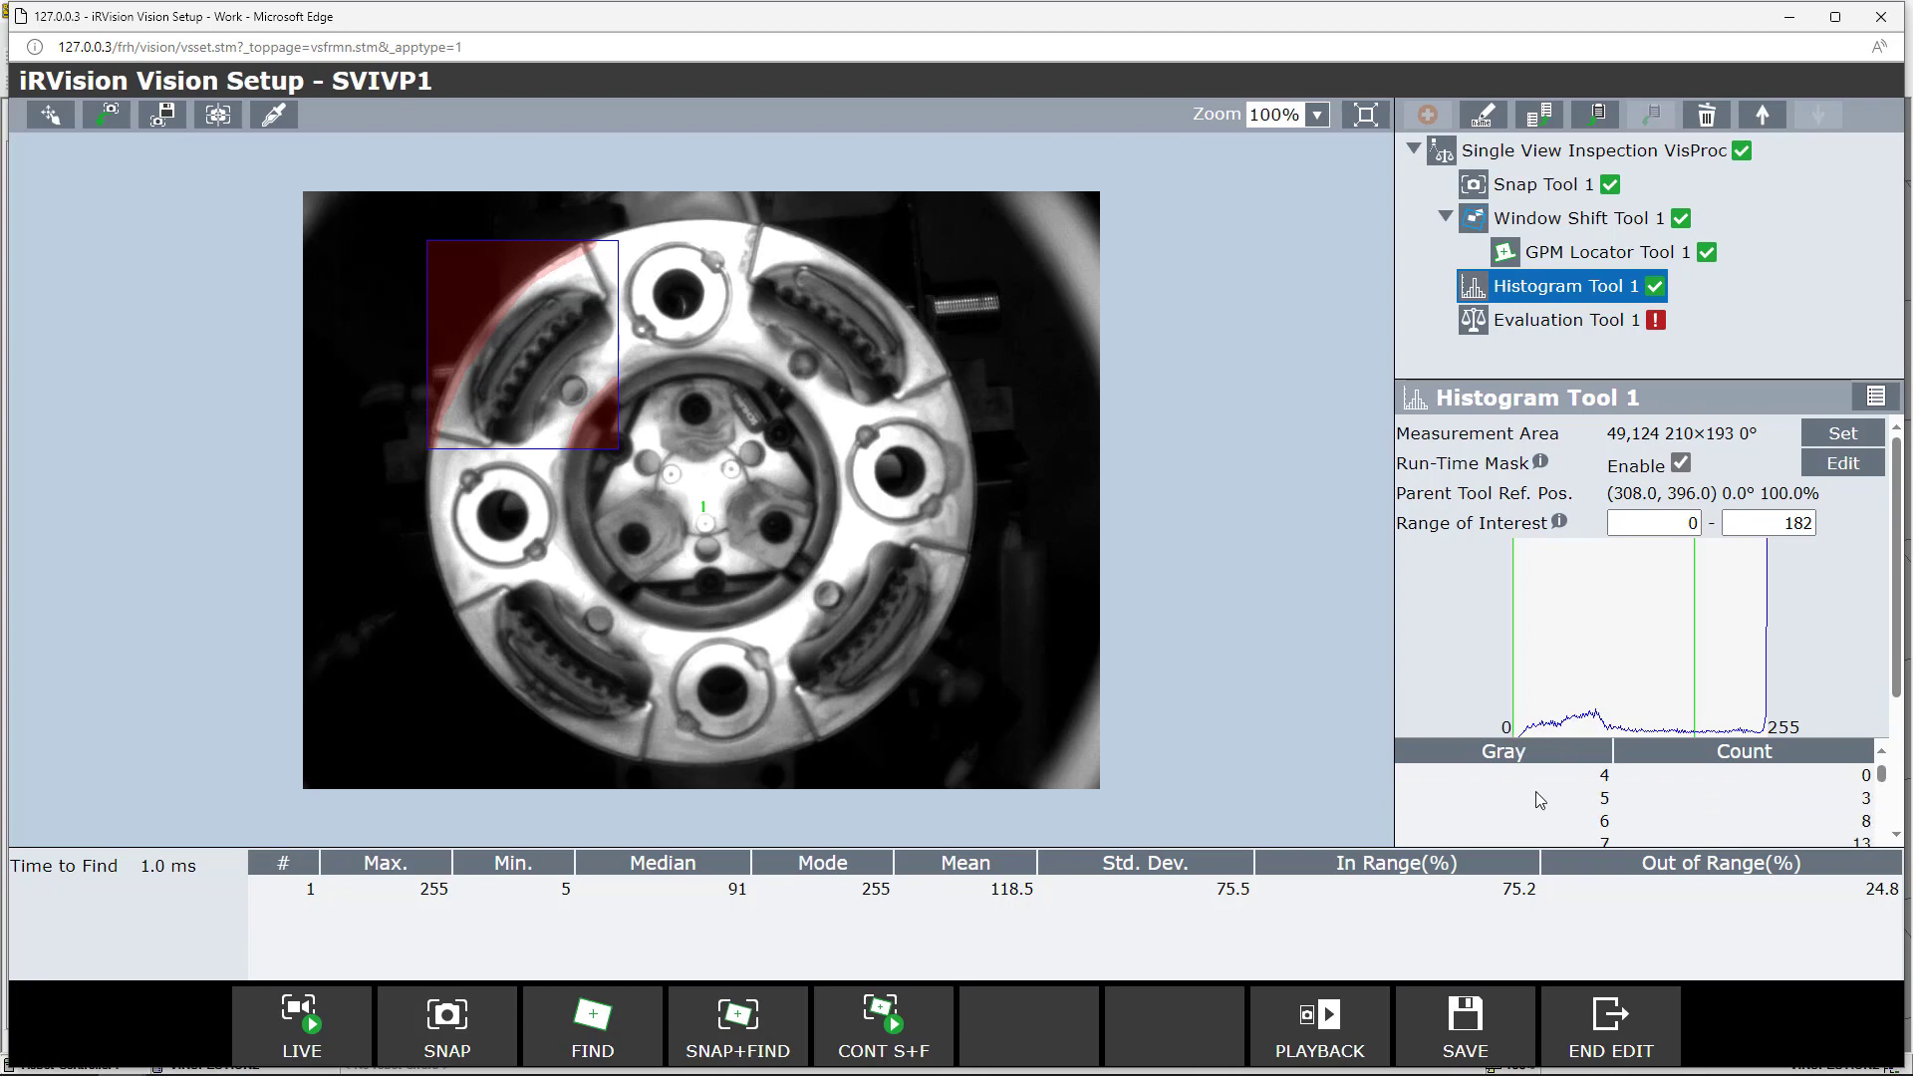
{"action": "scroll", "coordinate": [1540, 800], "scroll_direction": "down", "scroll_amount": 3}
{"action": "scroll", "coordinate": [1540, 800], "scroll_direction": "down", "scroll_amount": 1}
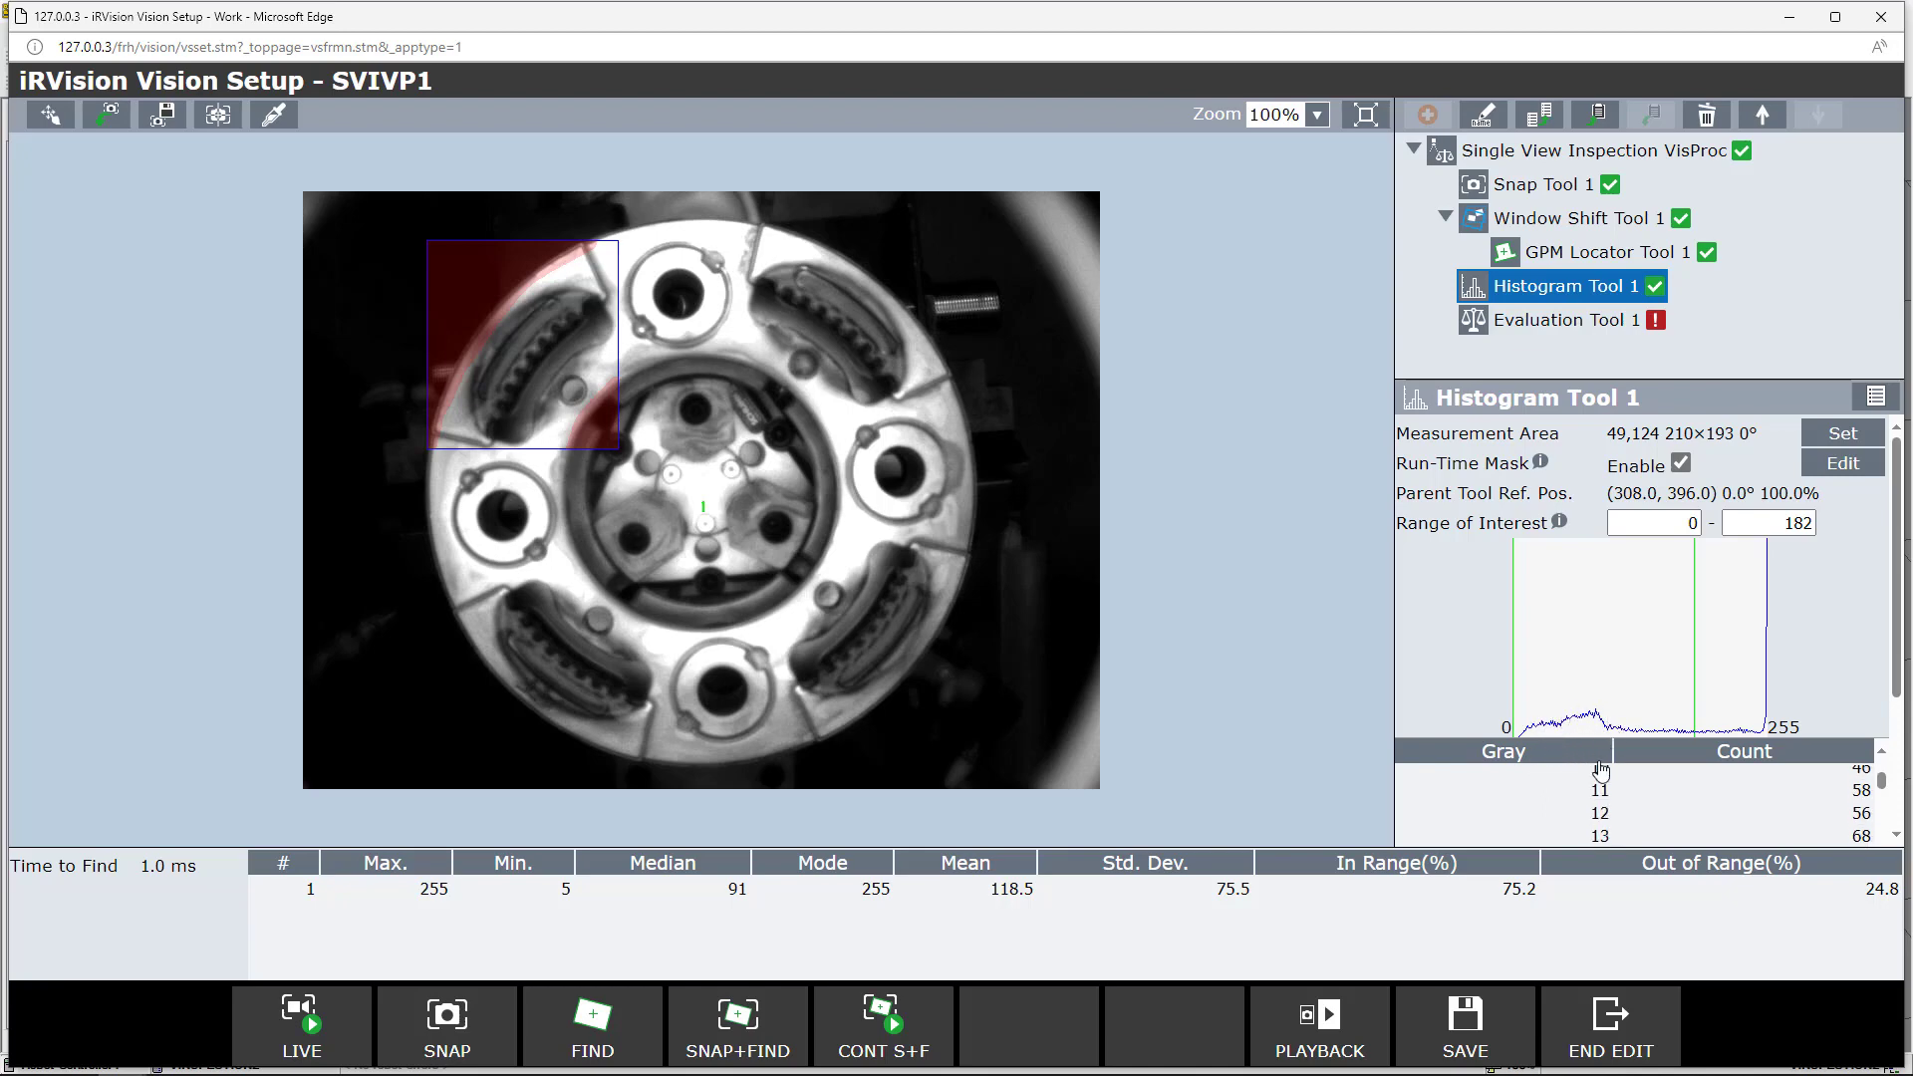
{"action": "scroll", "coordinate": [1590, 805], "scroll_direction": "down", "scroll_amount": 4}
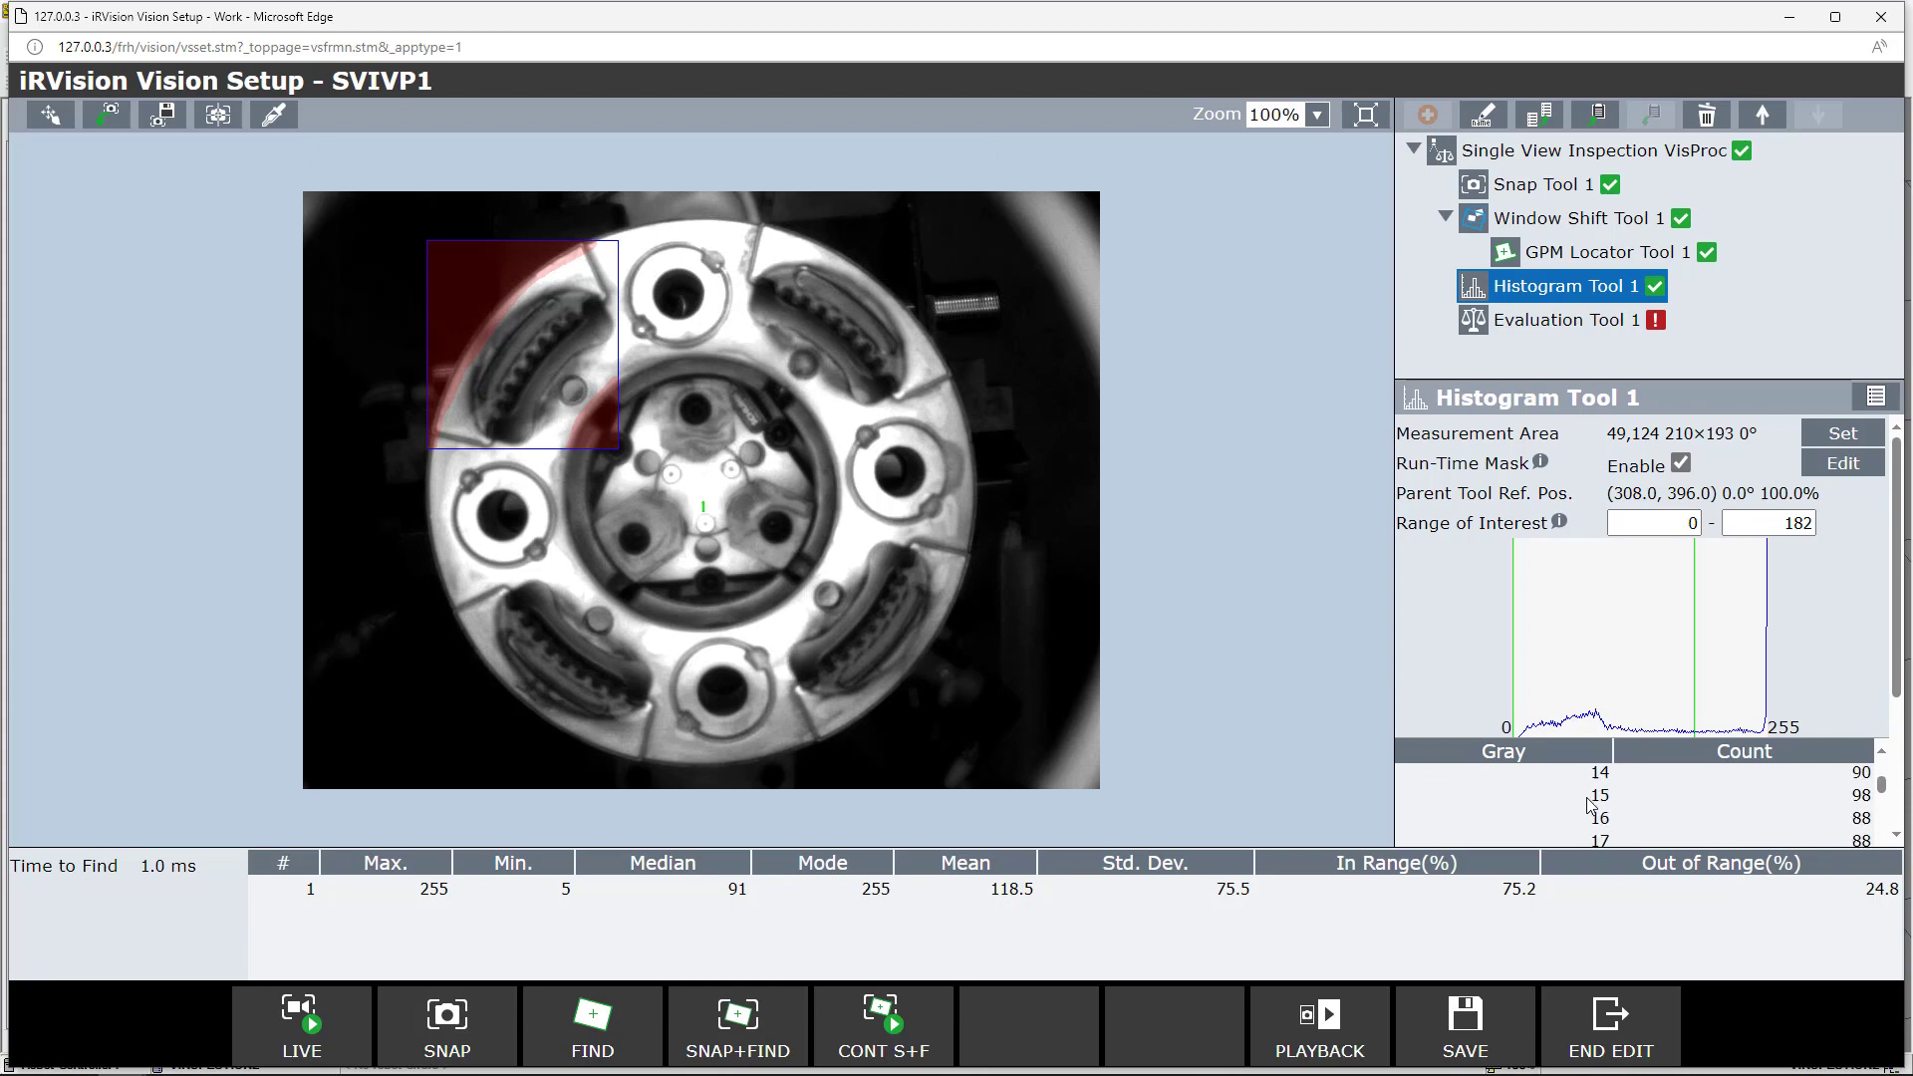
{"action": "scroll", "coordinate": [1590, 805], "scroll_direction": "down", "scroll_amount": 4}
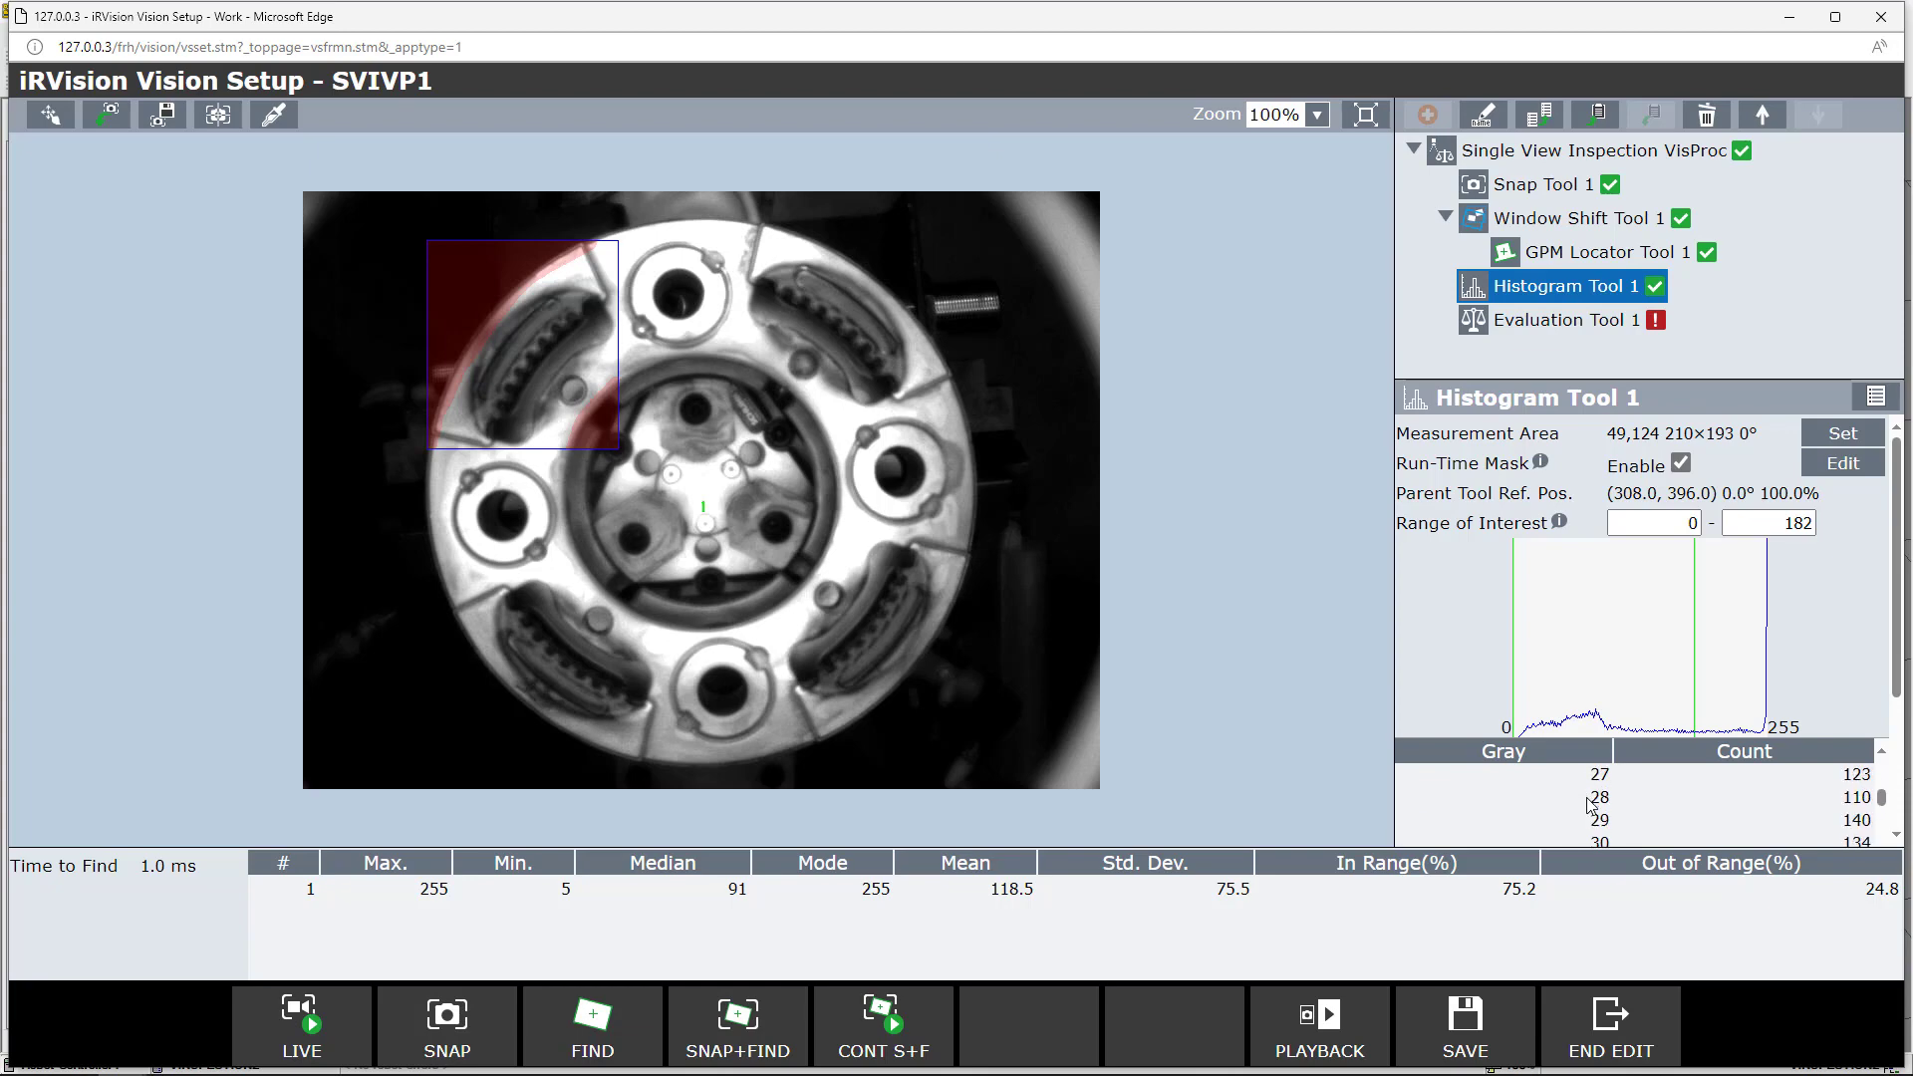
{"action": "scroll", "coordinate": [1590, 805], "scroll_direction": "down", "scroll_amount": 4}
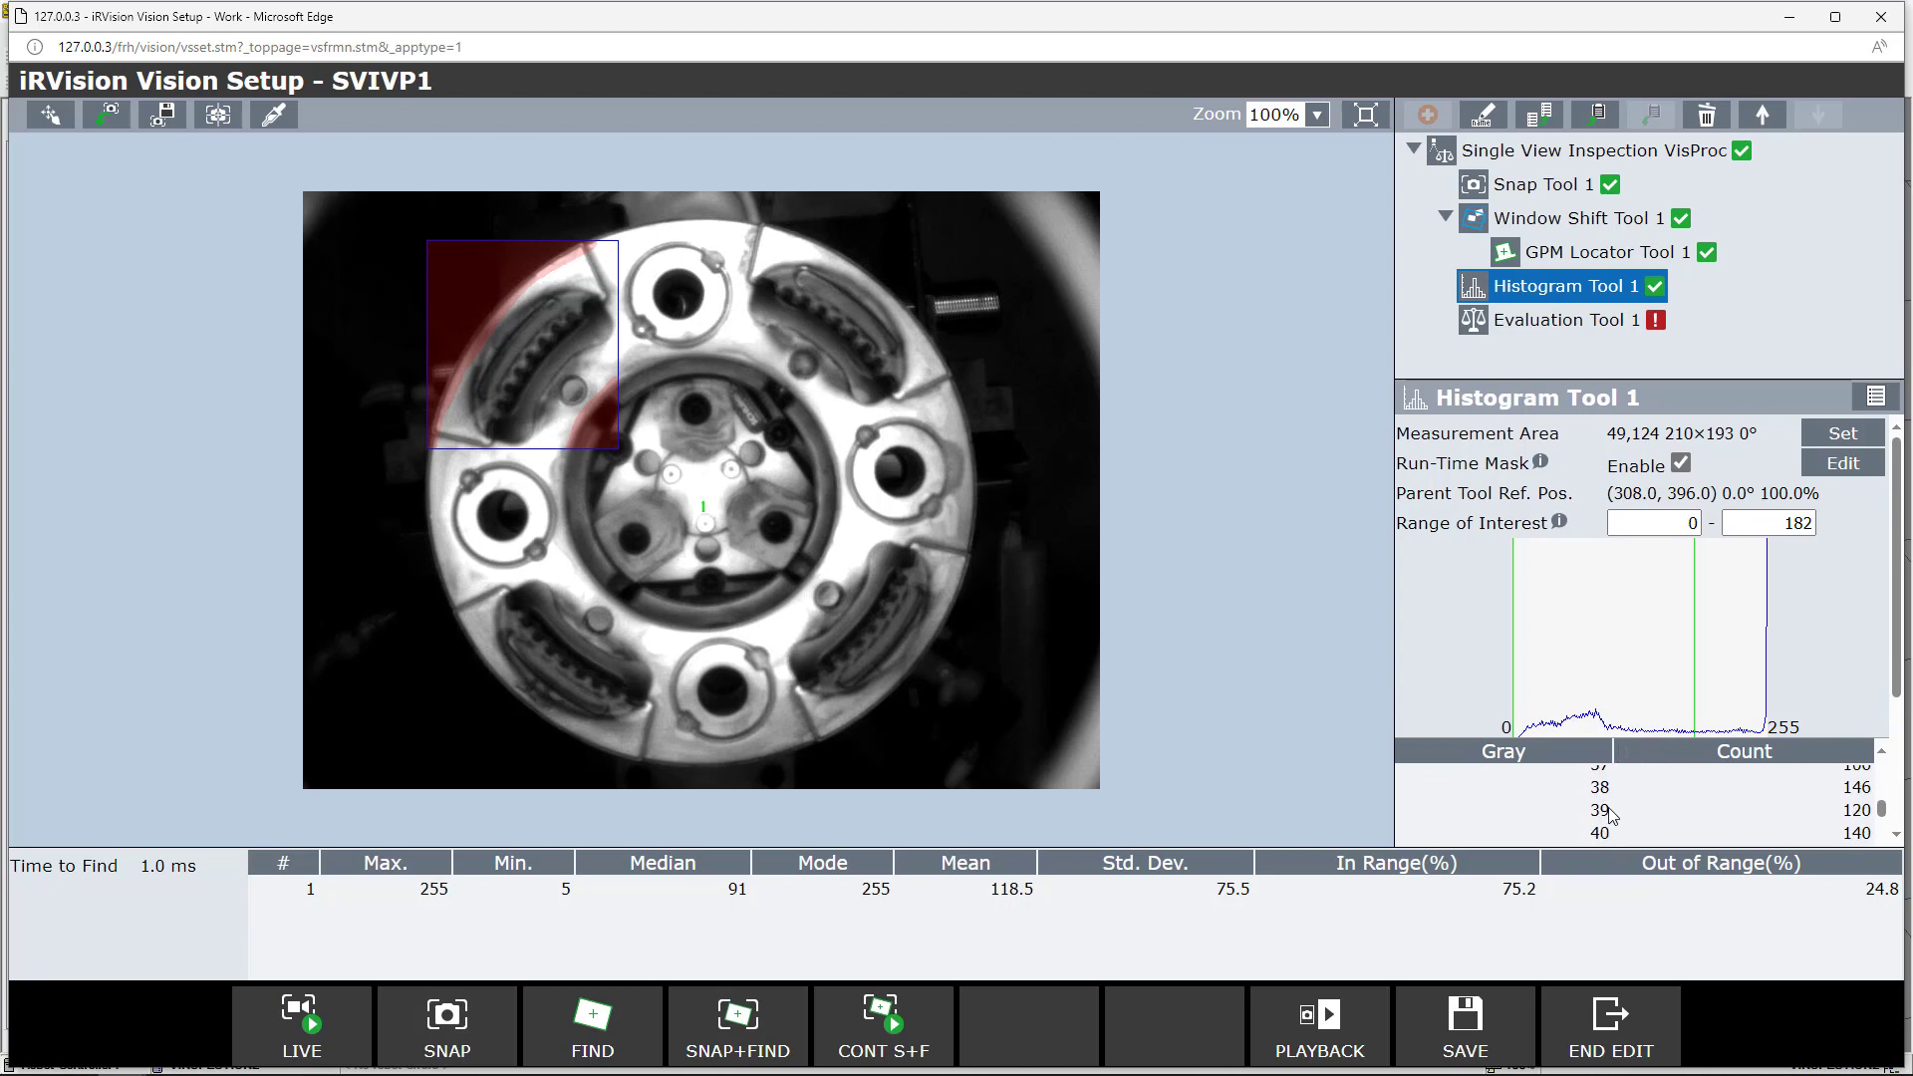
{"action": "scroll", "coordinate": [1611, 815], "scroll_direction": "down", "scroll_amount": 3}
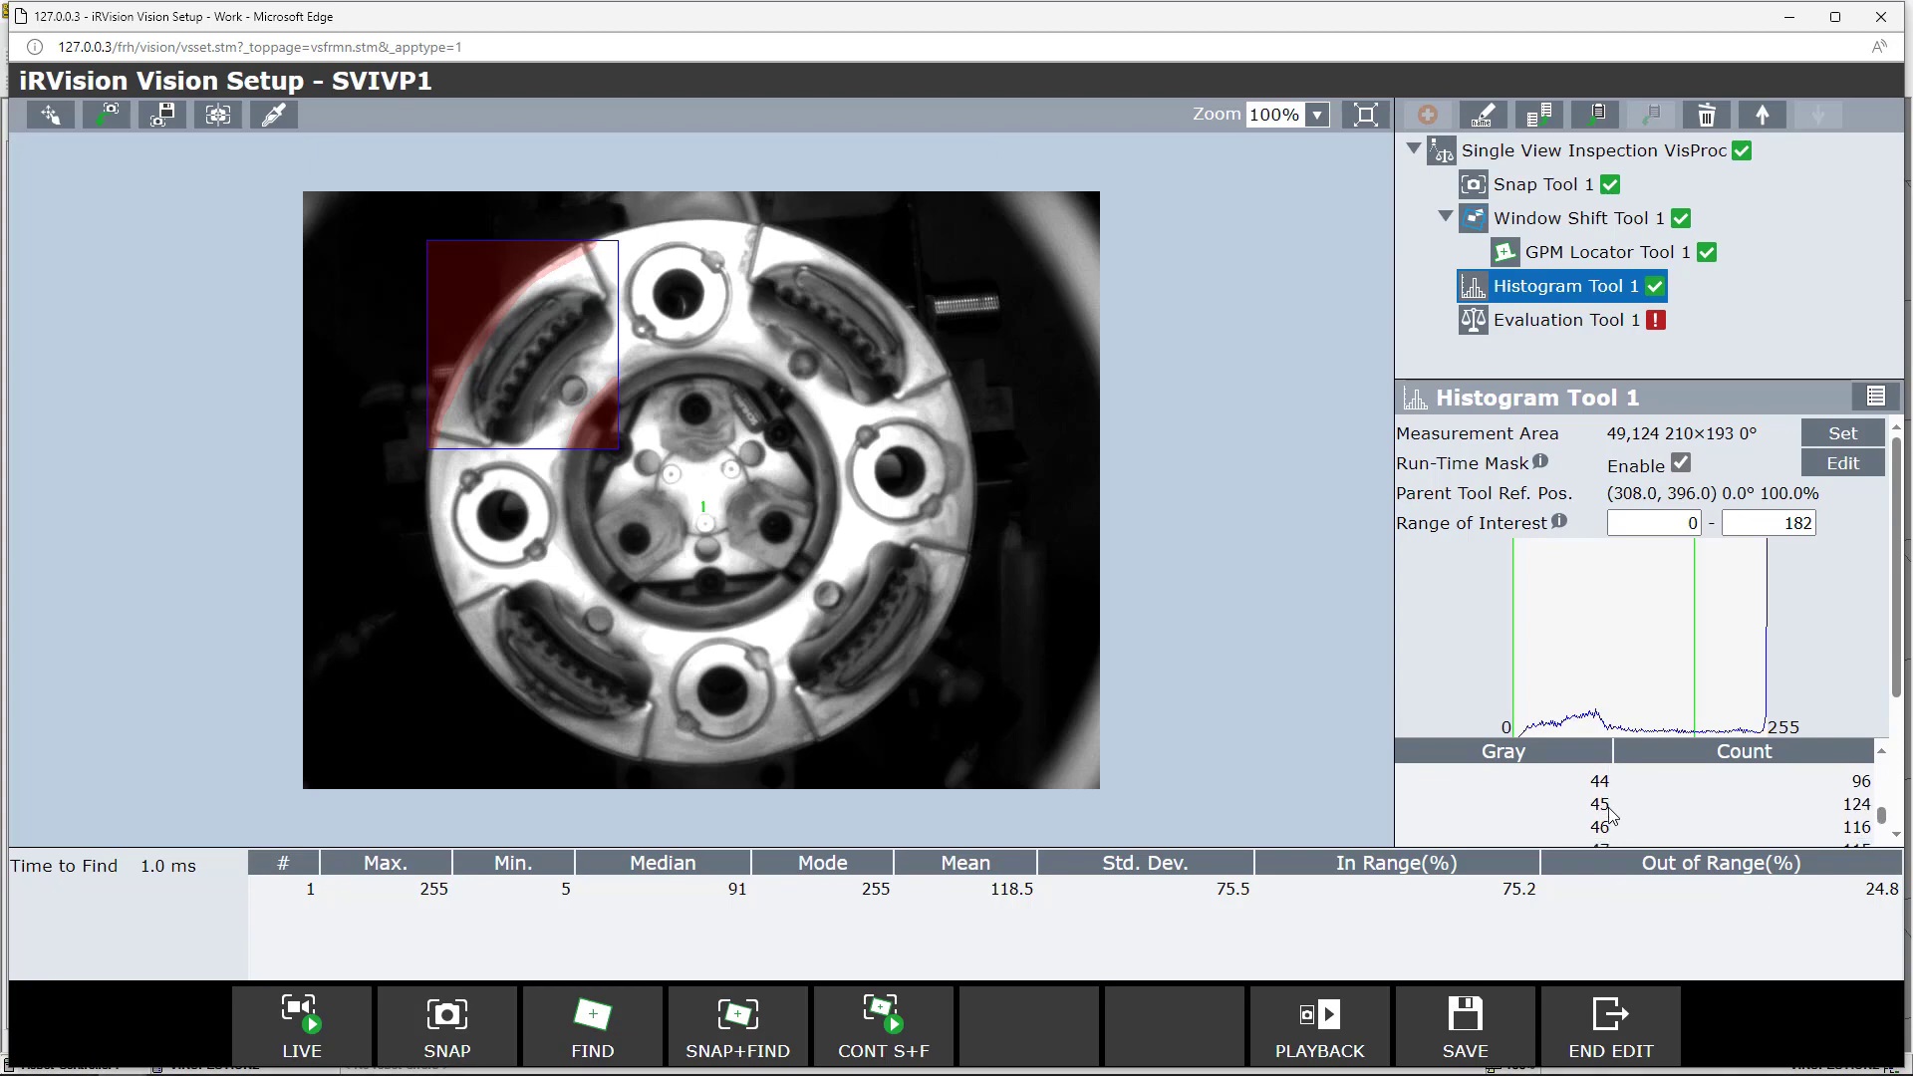
{"action": "scroll", "coordinate": [1611, 815], "scroll_direction": "down", "scroll_amount": 4}
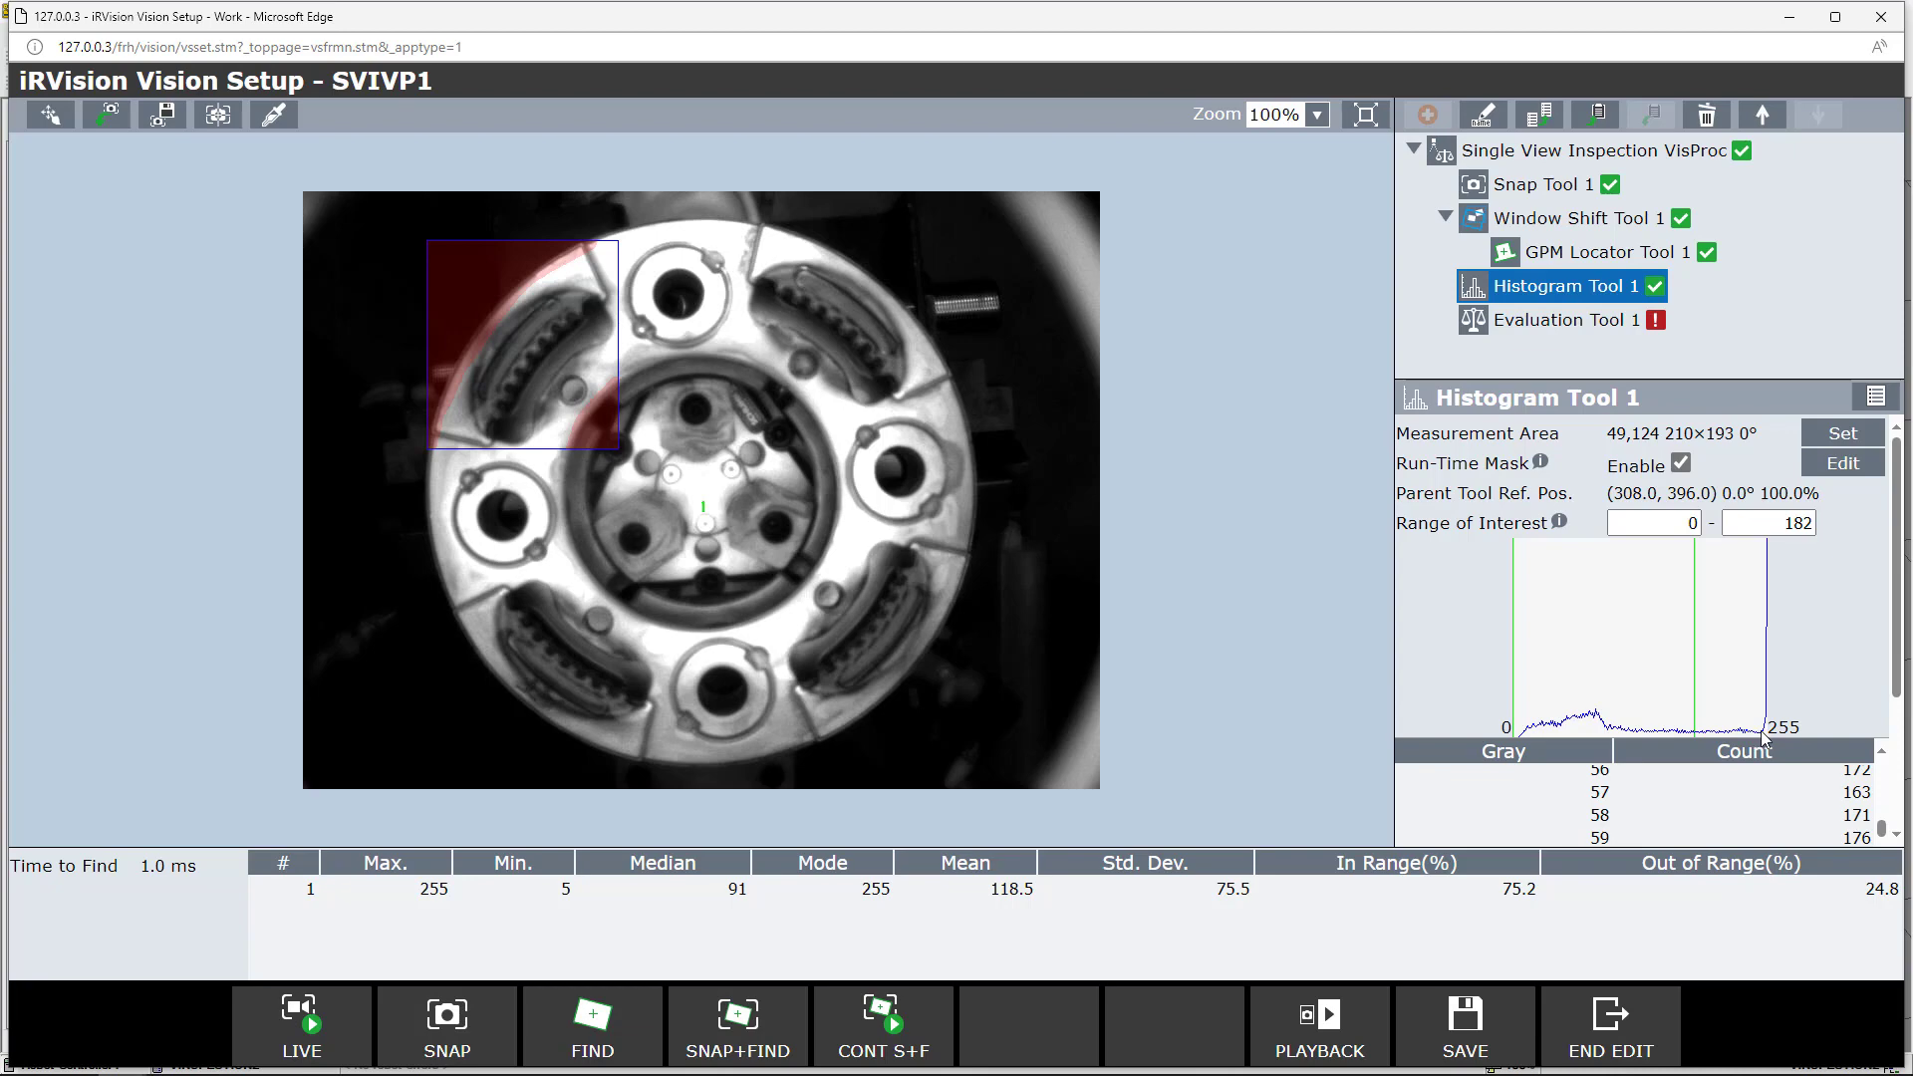
{"action": "scroll", "coordinate": [1707, 835], "scroll_direction": "down", "scroll_amount": 3}
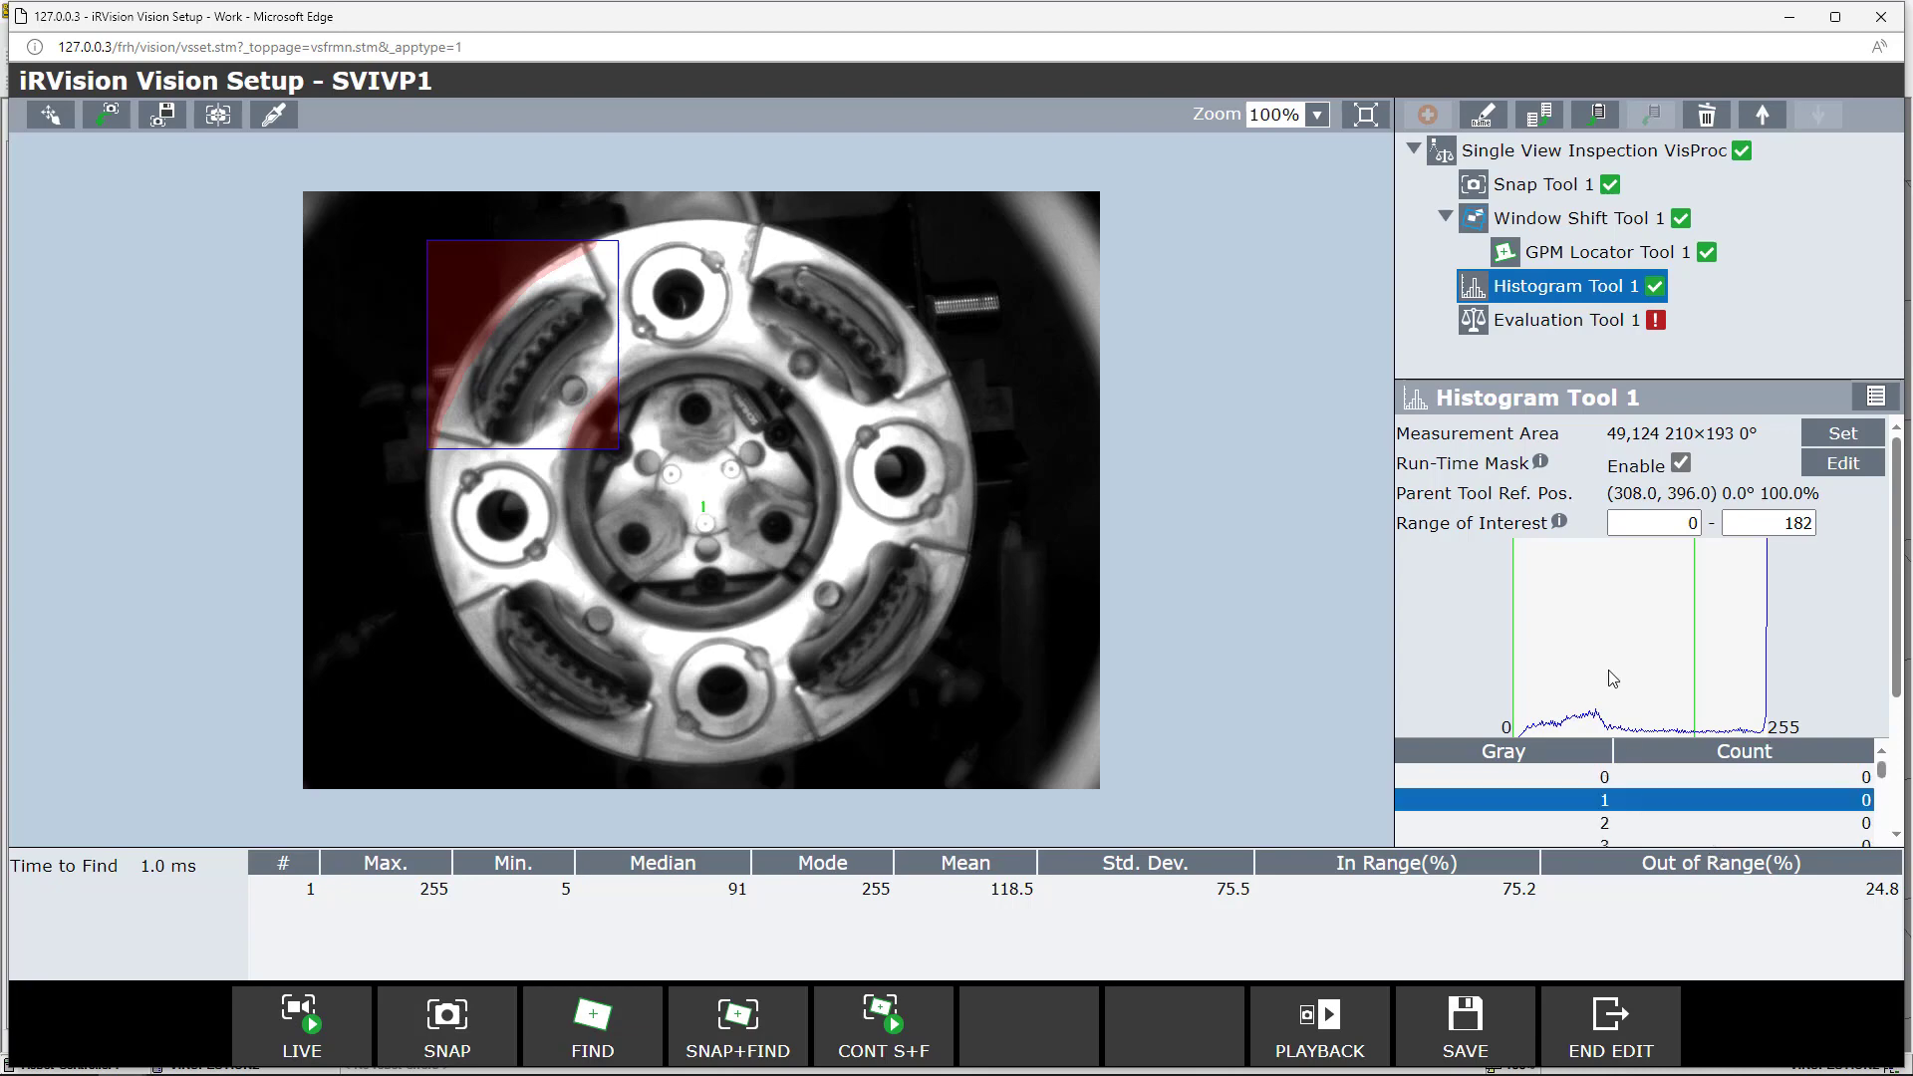
Step: Assign Histogram Tools 1, 2, 3 and 4 to Evaluation Tool 1's variables V1, V2, V3 and V4 respectively
{"action": "left_click", "coordinate": [1445, 217]}
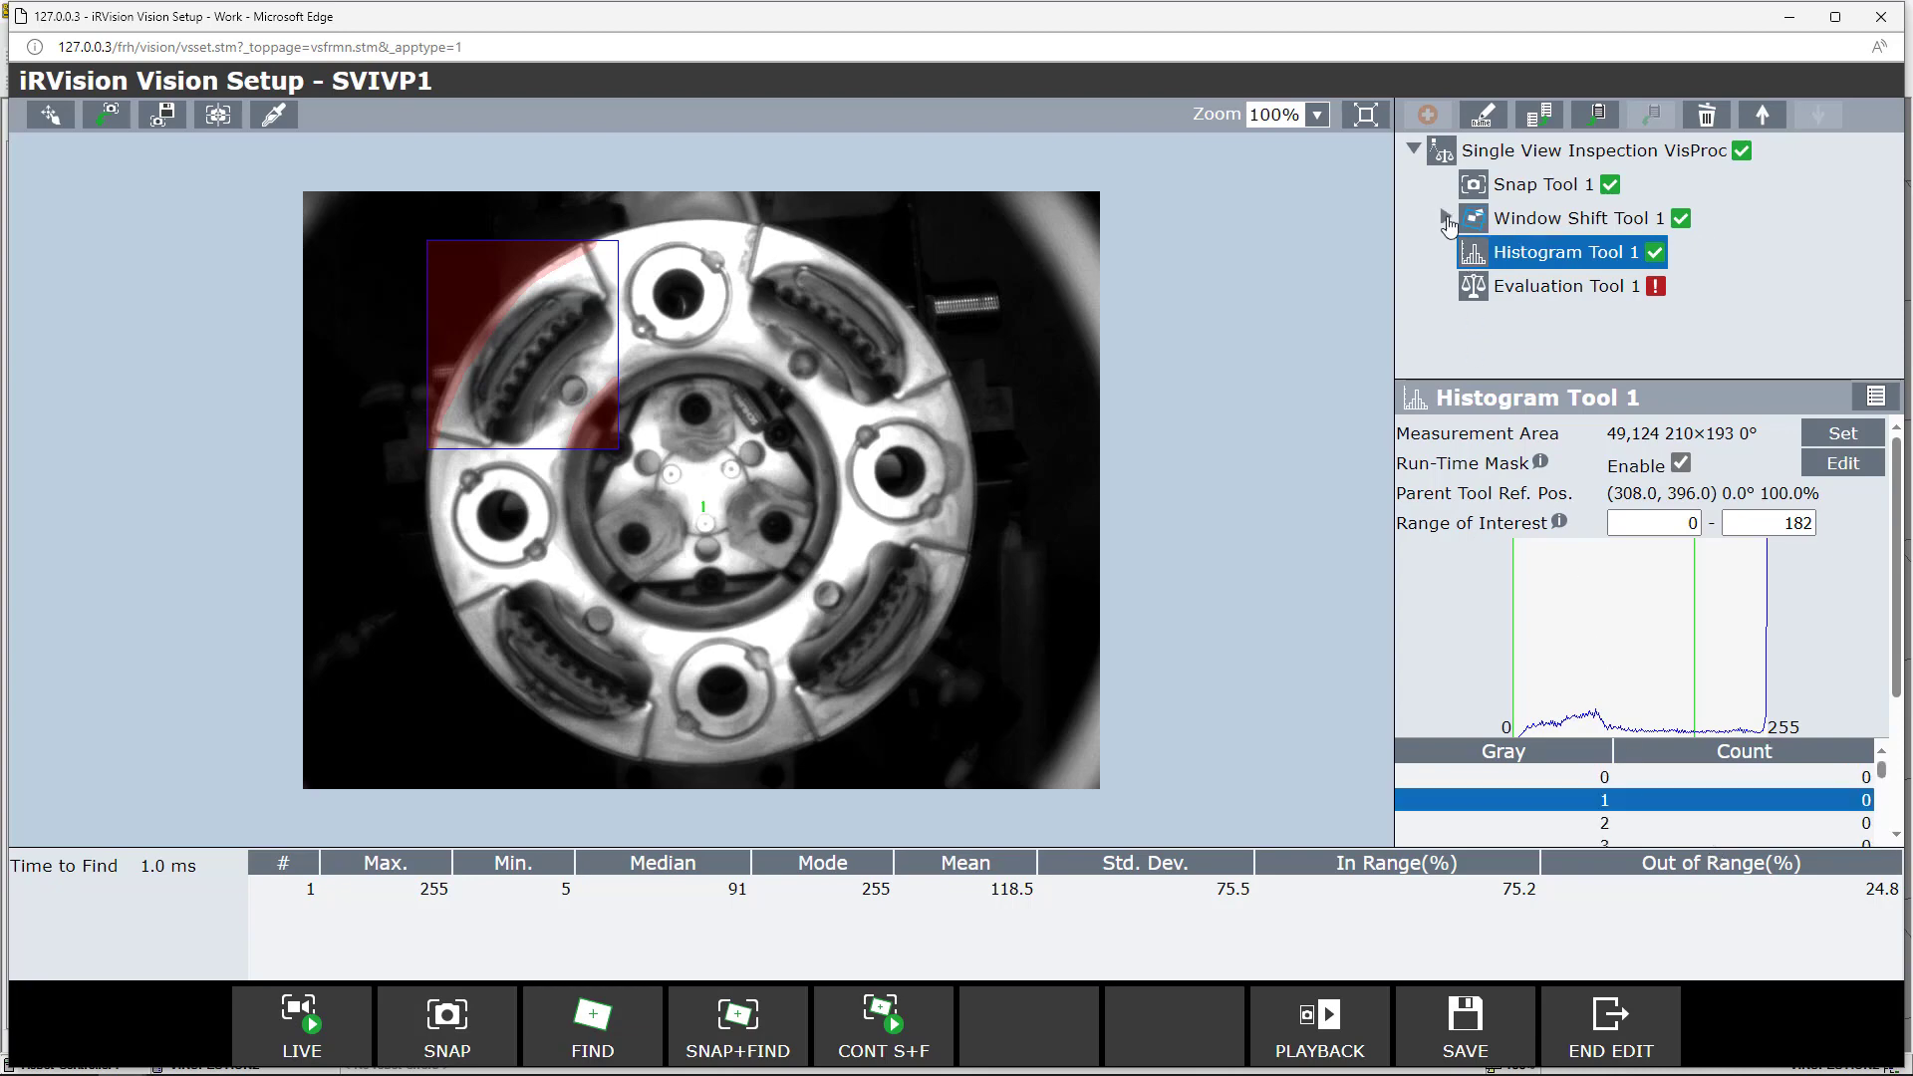
{"action": "left_click", "coordinate": [1518, 155]}
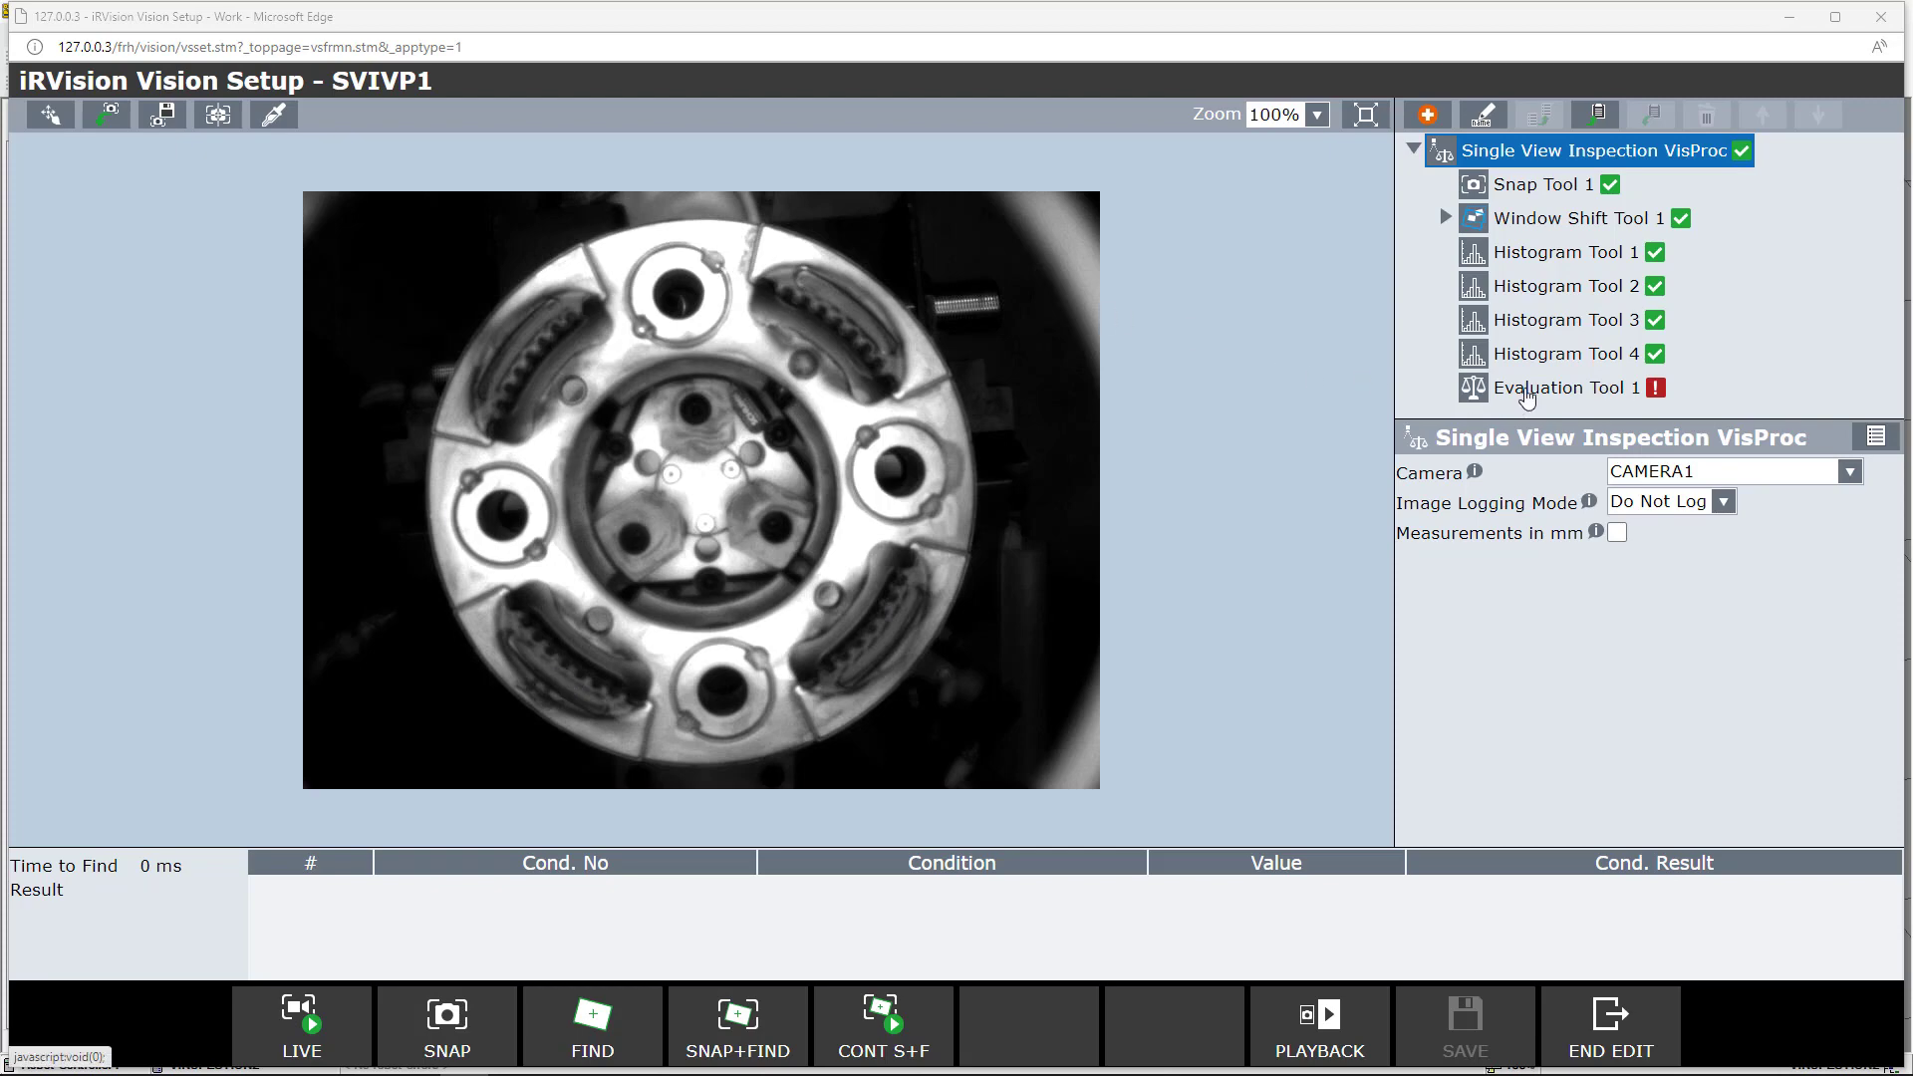
{"action": "left_click", "coordinate": [1529, 397]}
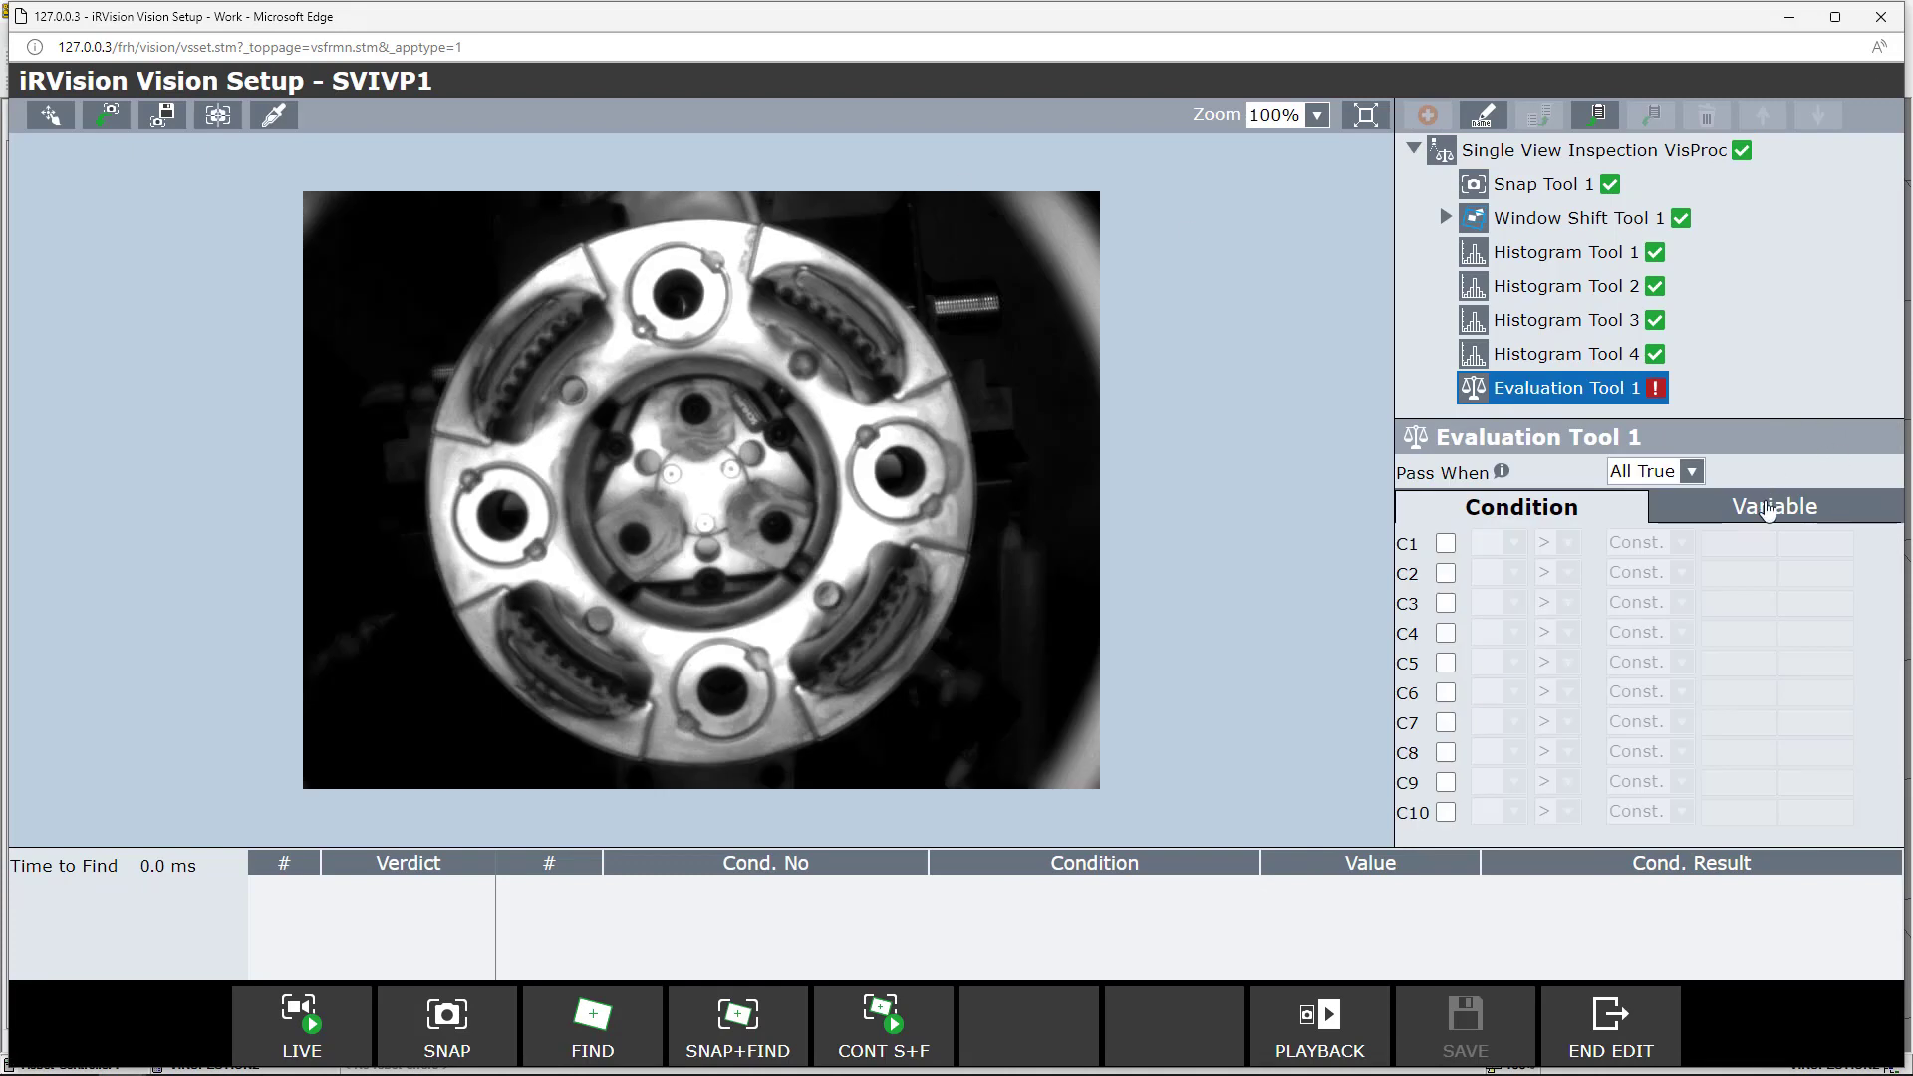
{"action": "left_click", "coordinate": [1767, 508]}
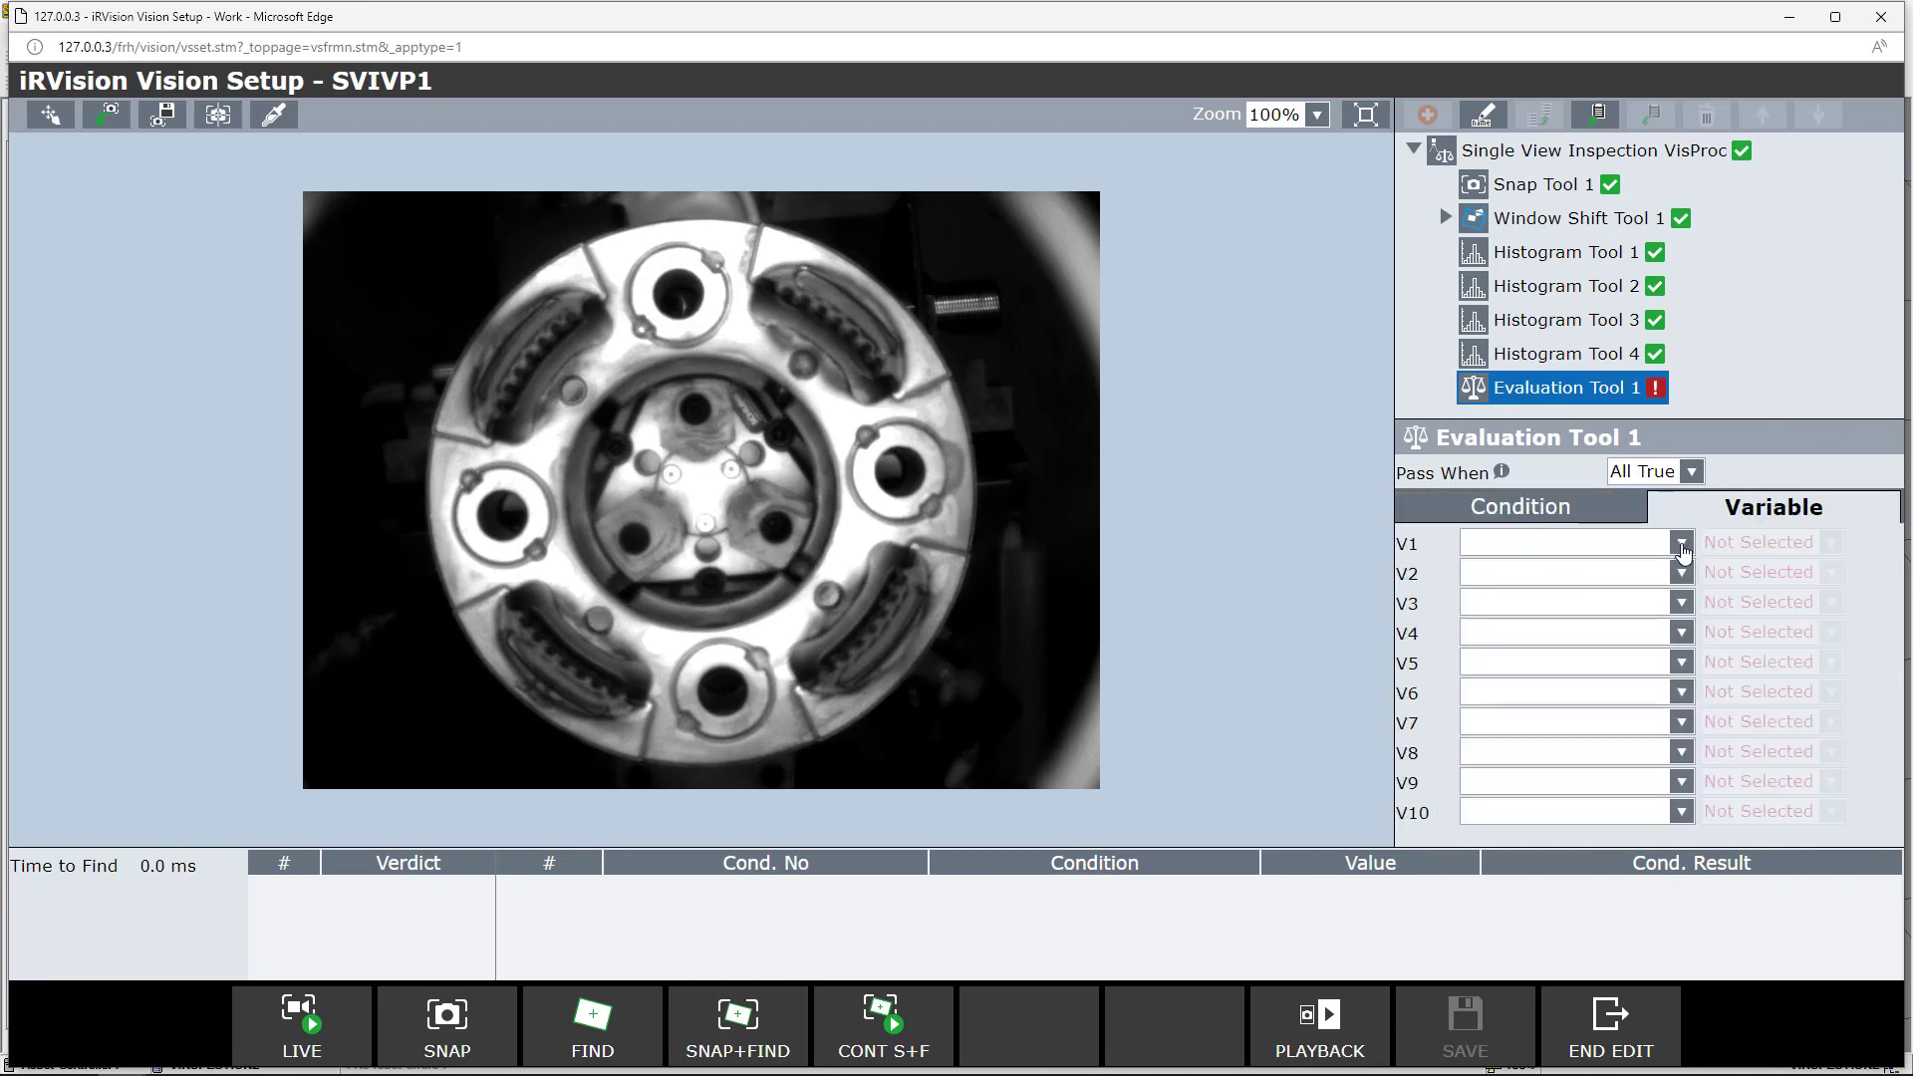
{"action": "left_click", "coordinate": [1682, 546]}
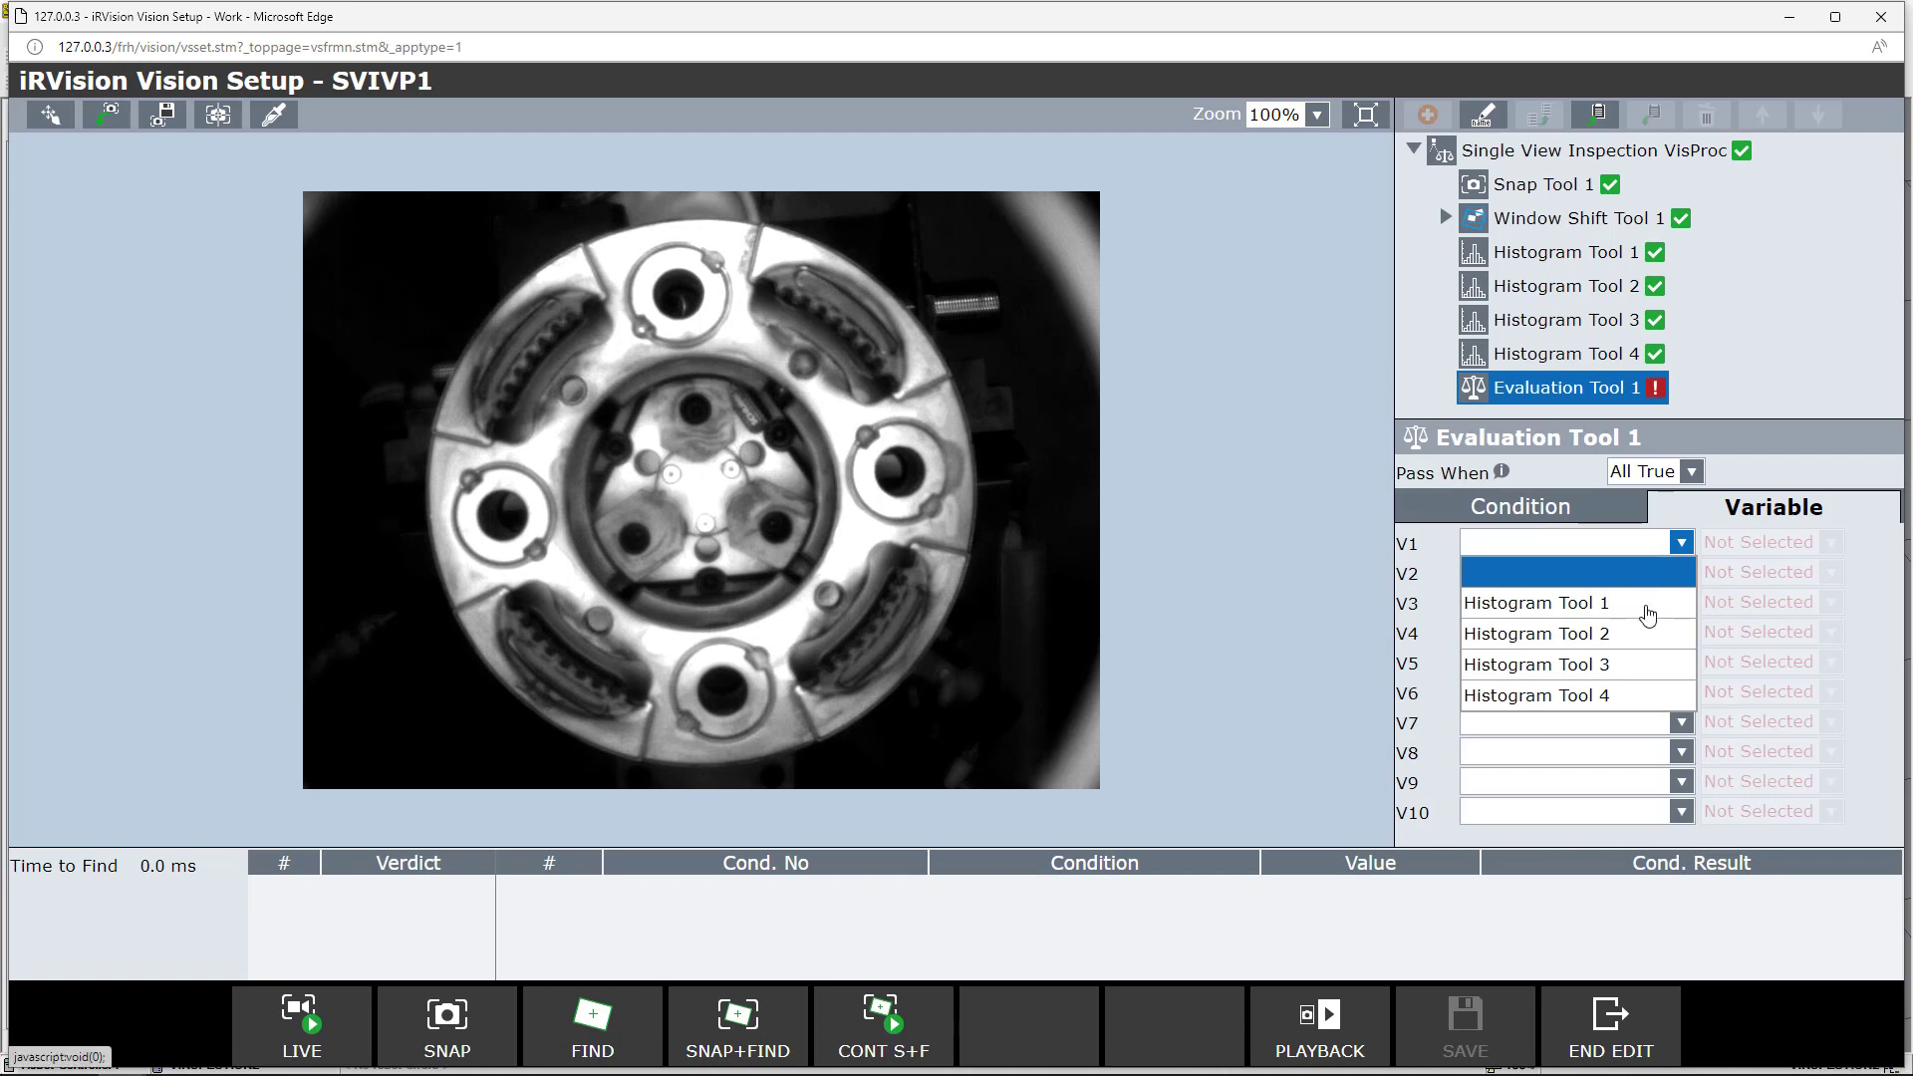
{"action": "left_click", "coordinate": [1646, 606]}
{"action": "left_click", "coordinate": [1681, 574]}
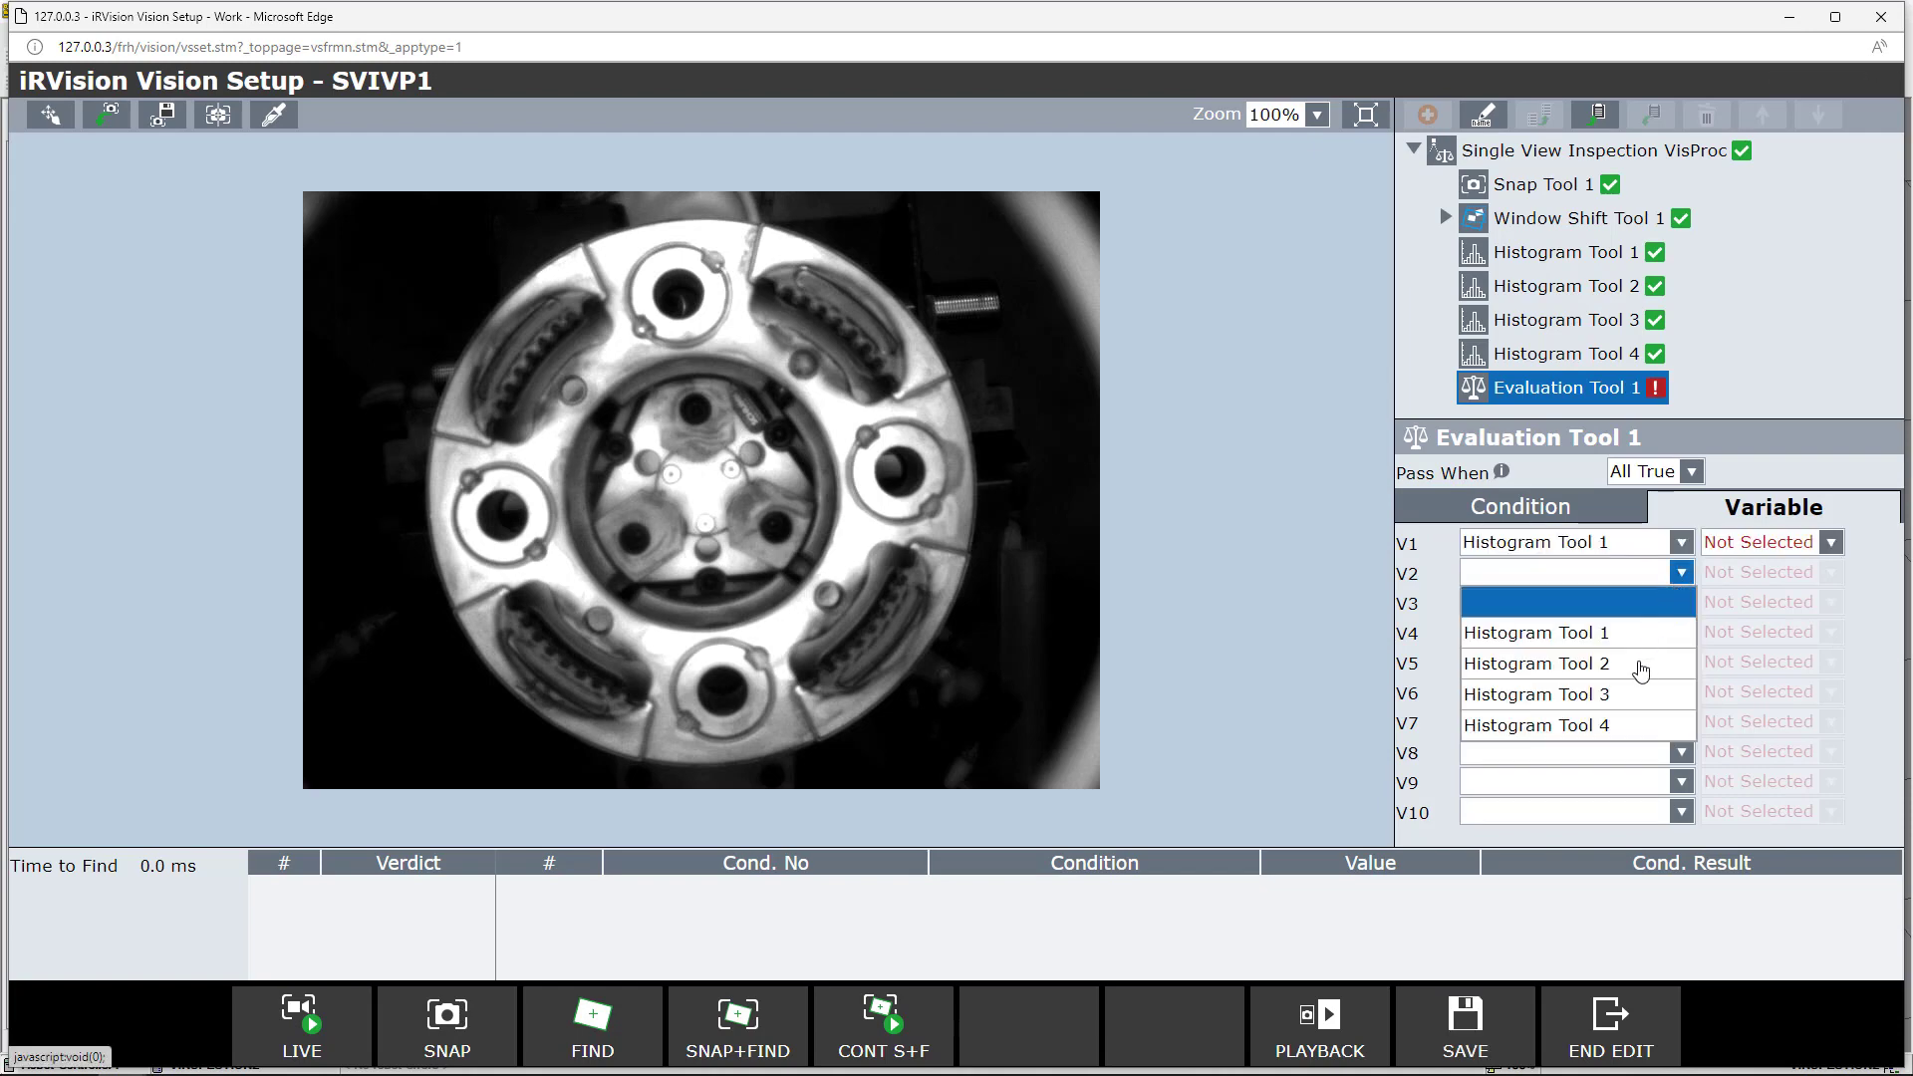
{"action": "left_click", "coordinate": [1641, 664]}
{"action": "left_click", "coordinate": [1682, 604]}
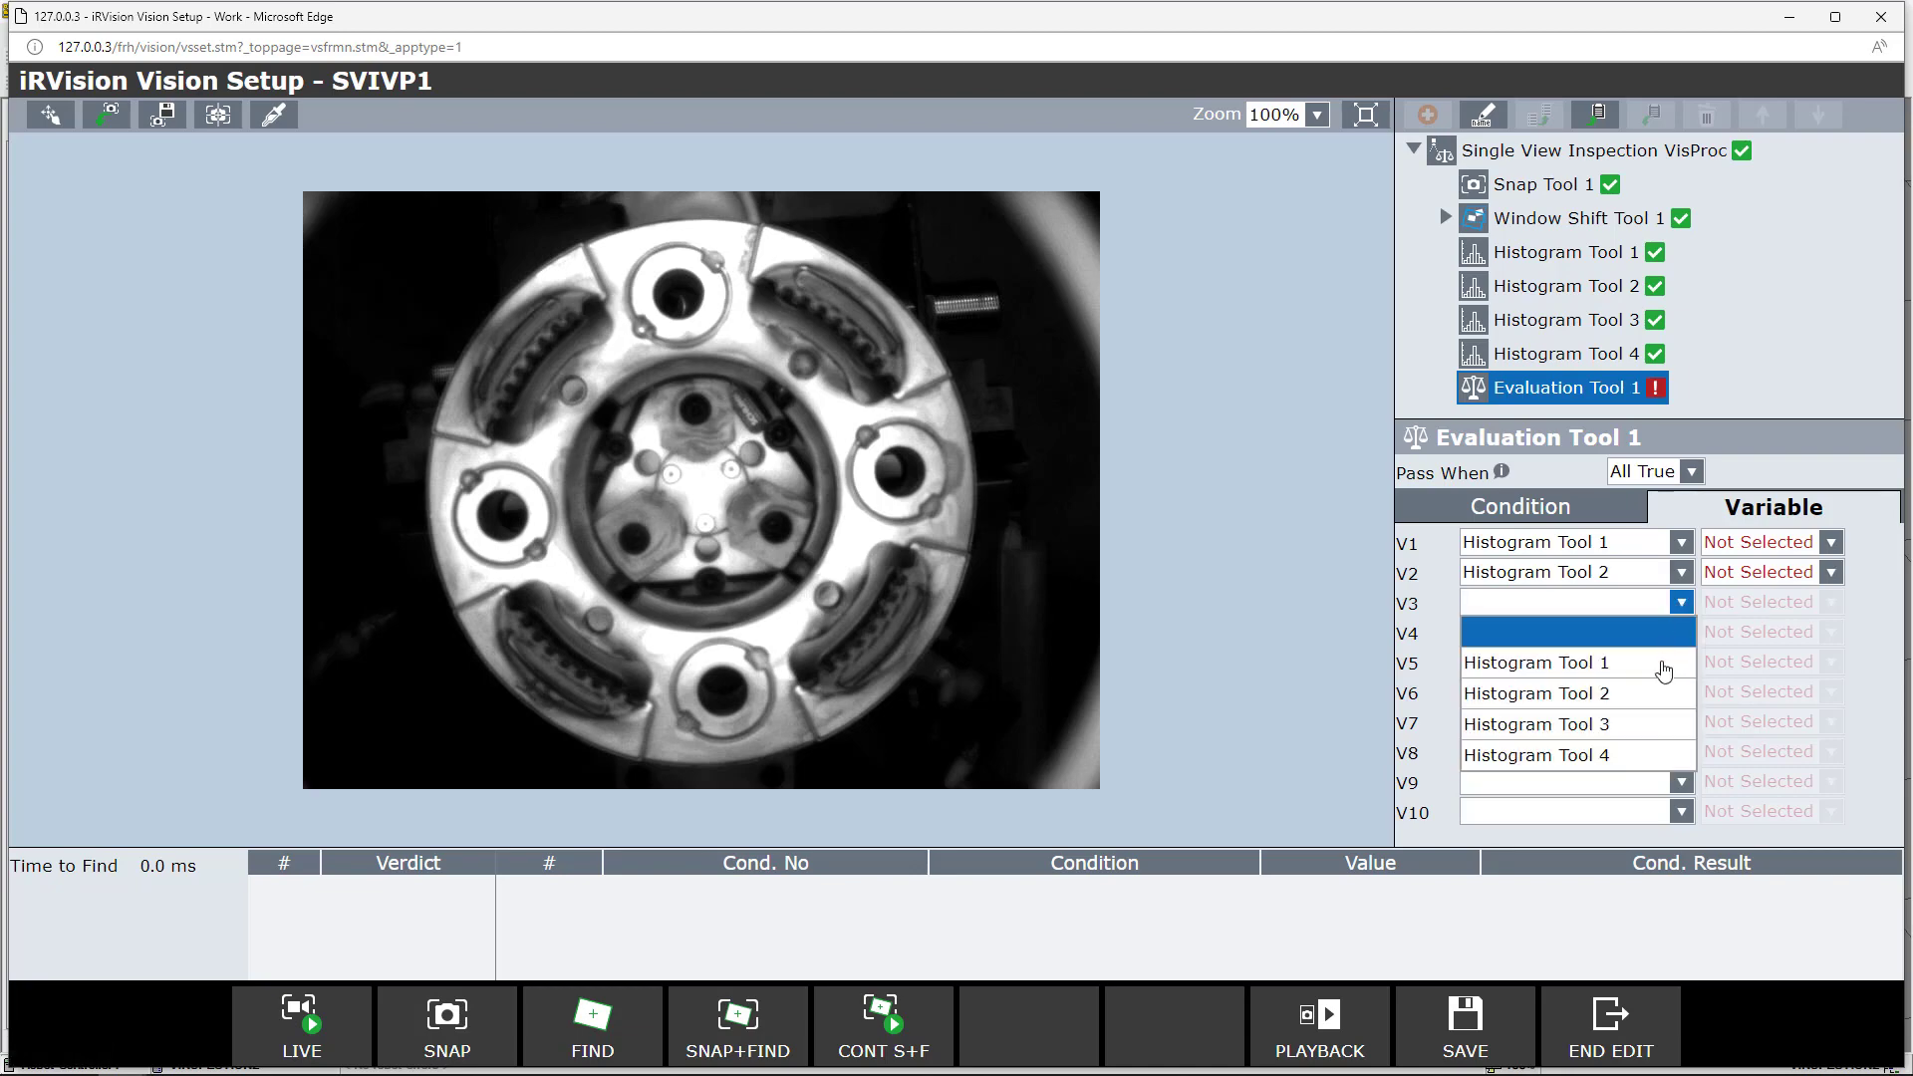
{"action": "left_click", "coordinate": [1646, 721]}
{"action": "left_click", "coordinate": [1679, 636]}
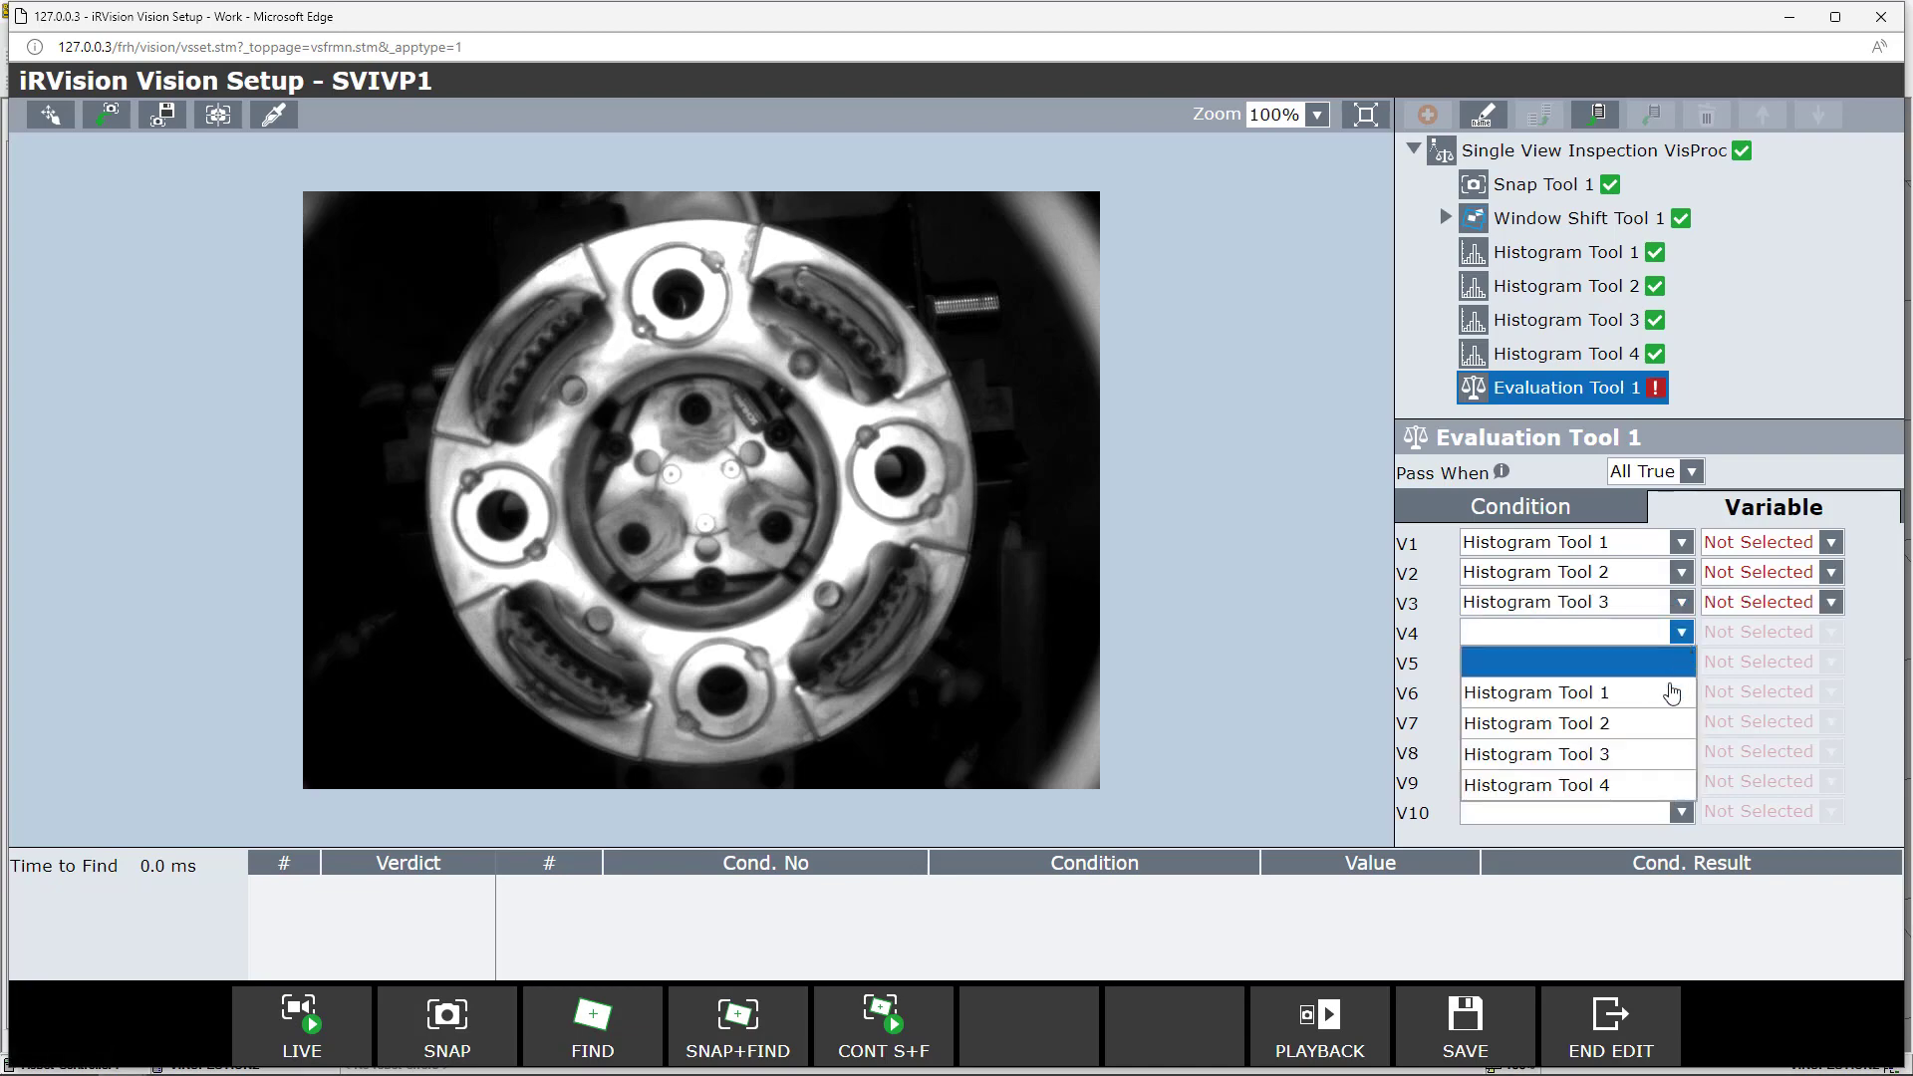
{"action": "left_click", "coordinate": [1664, 787]}
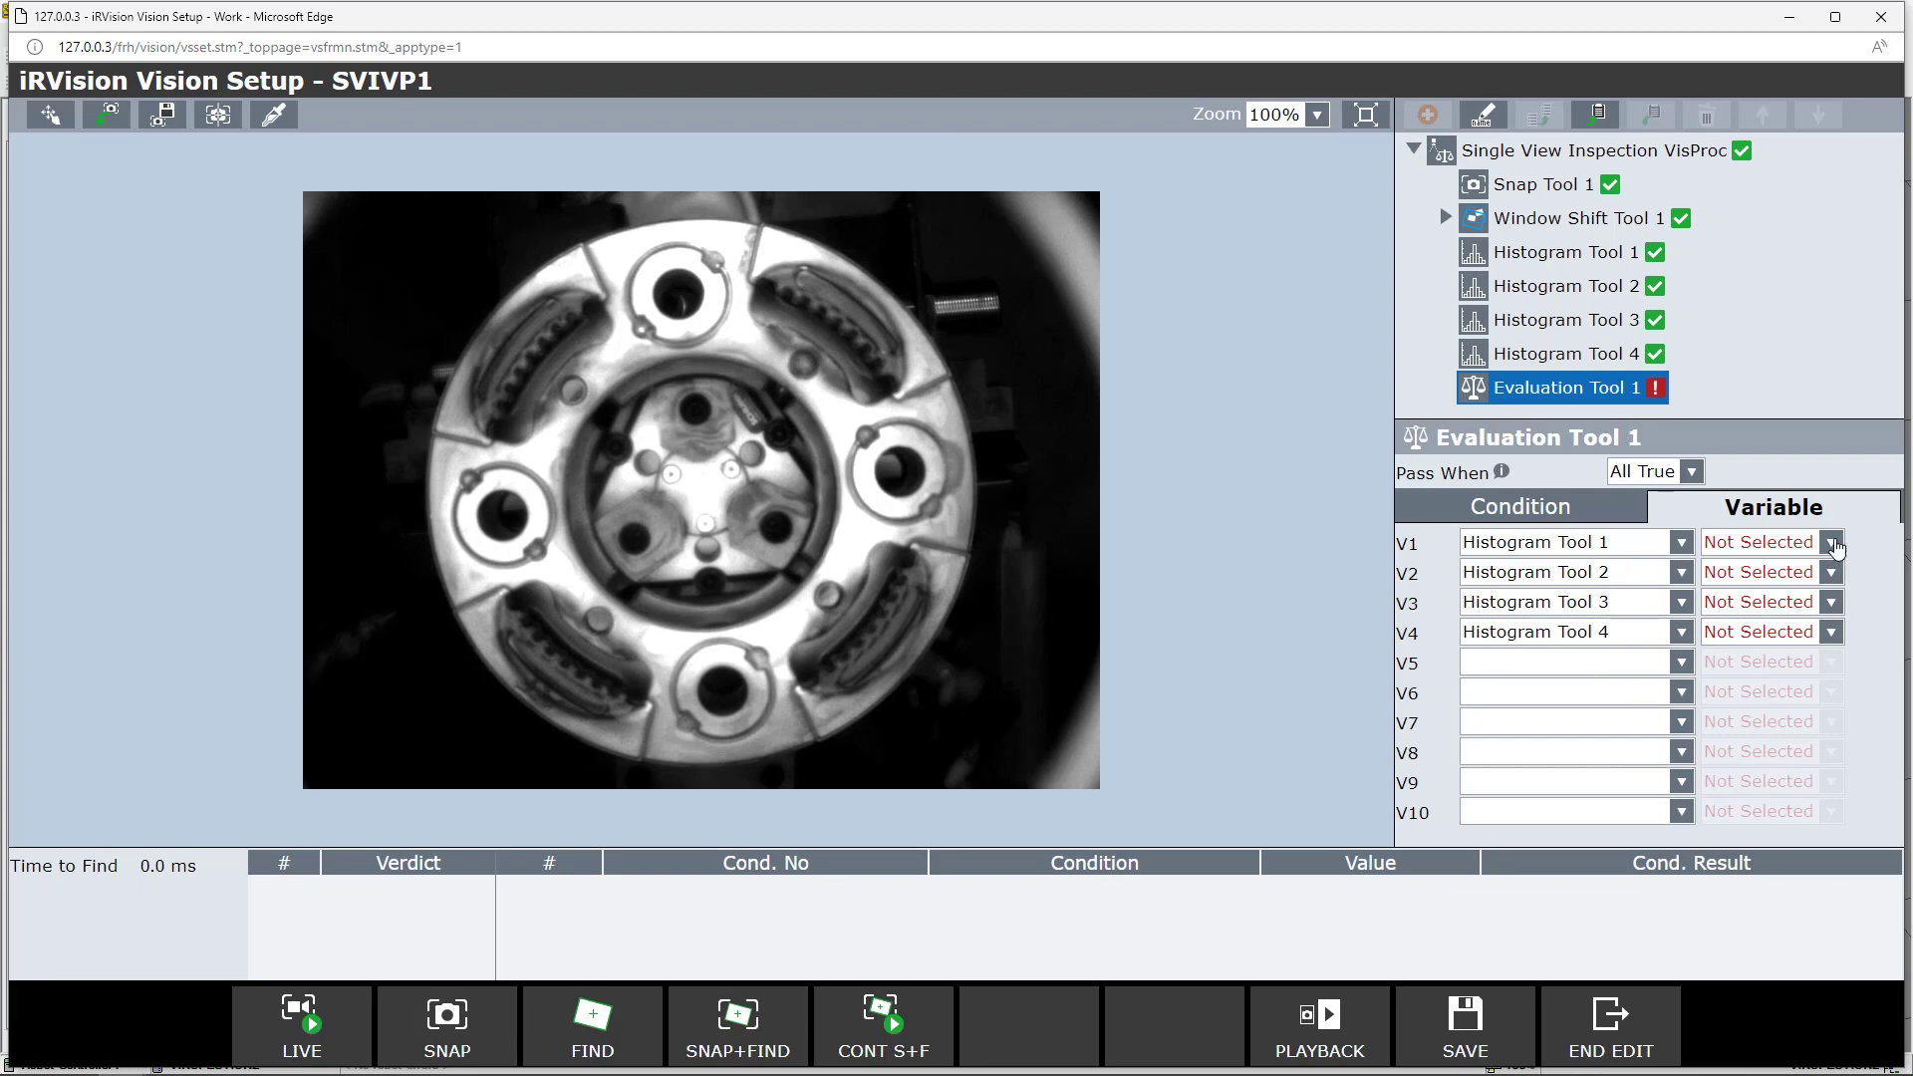
Step: Set the measured value of variables V1 to V4 to % Within Range
{"action": "left_click", "coordinate": [1831, 544]}
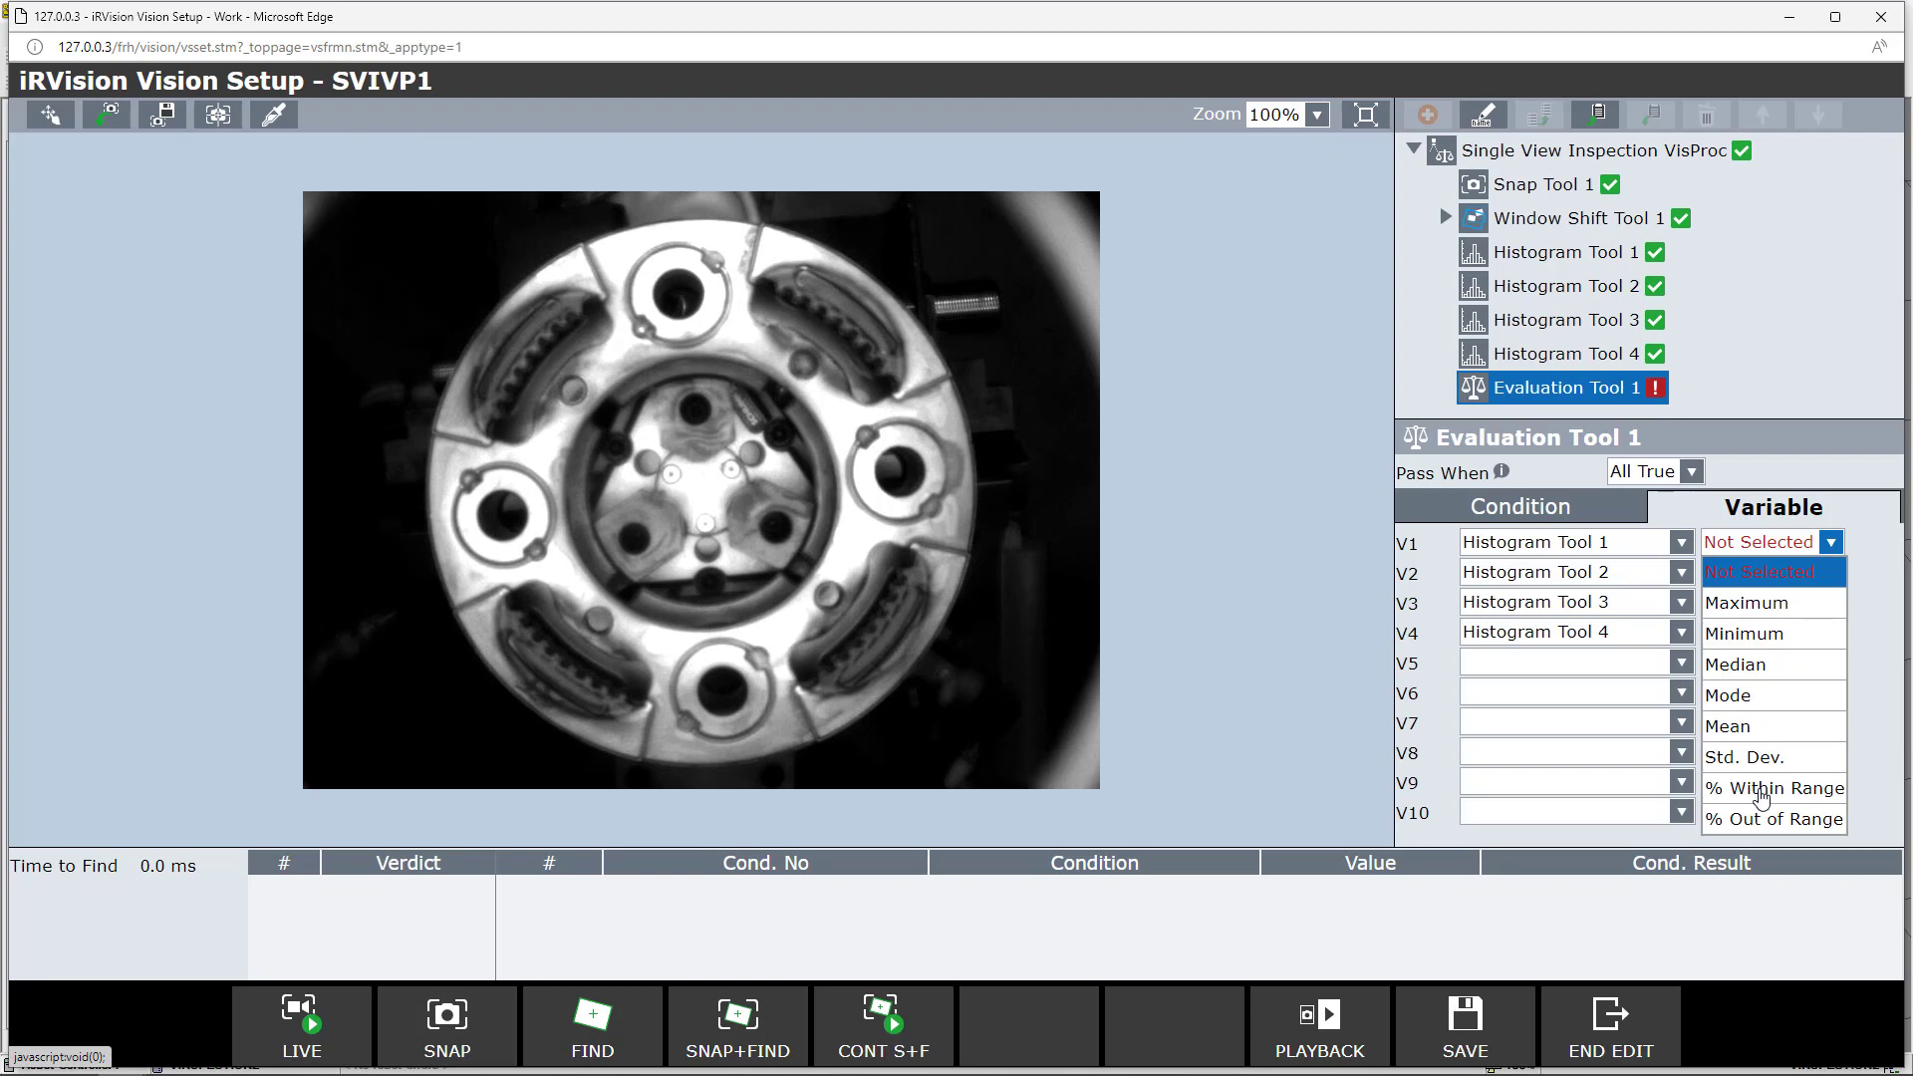
{"action": "left_click", "coordinate": [1760, 789]}
{"action": "left_click", "coordinate": [1831, 572]}
{"action": "left_click", "coordinate": [1798, 789]}
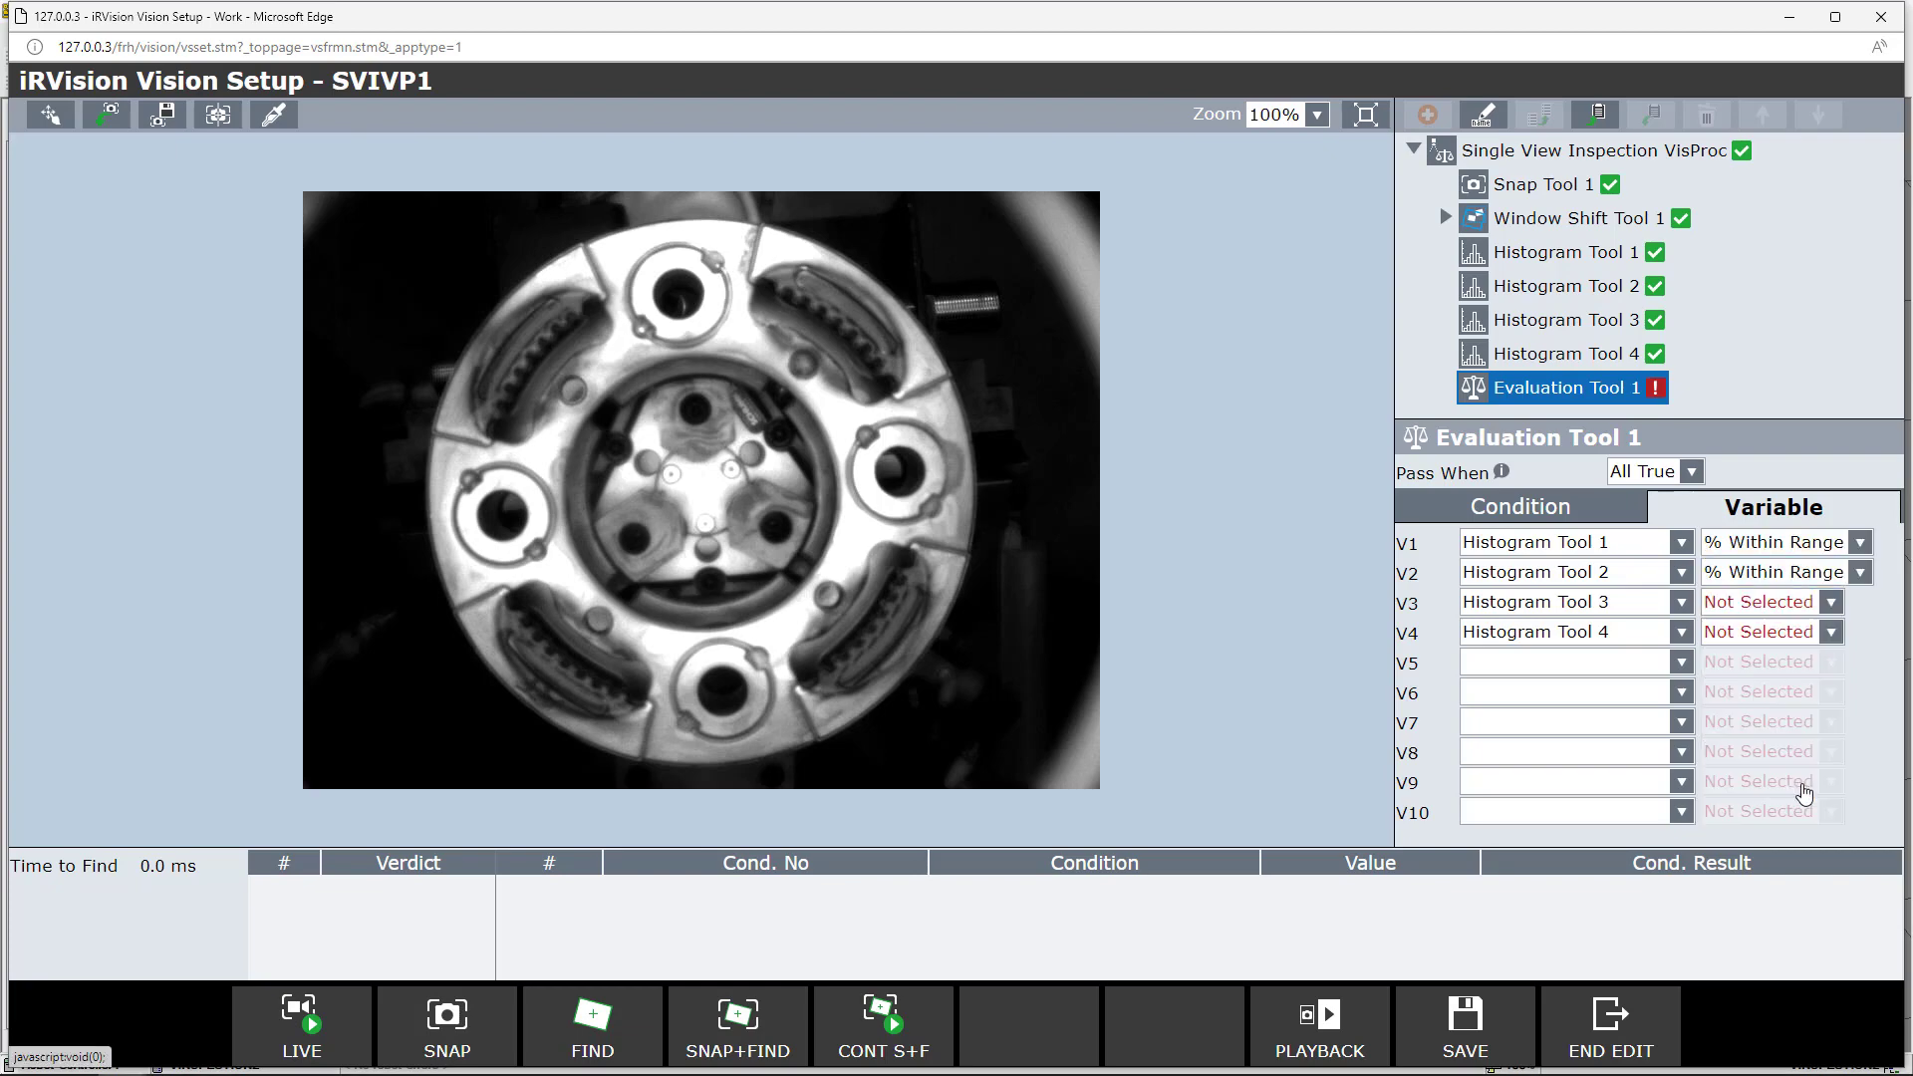
{"action": "left_click", "coordinate": [1833, 604]}
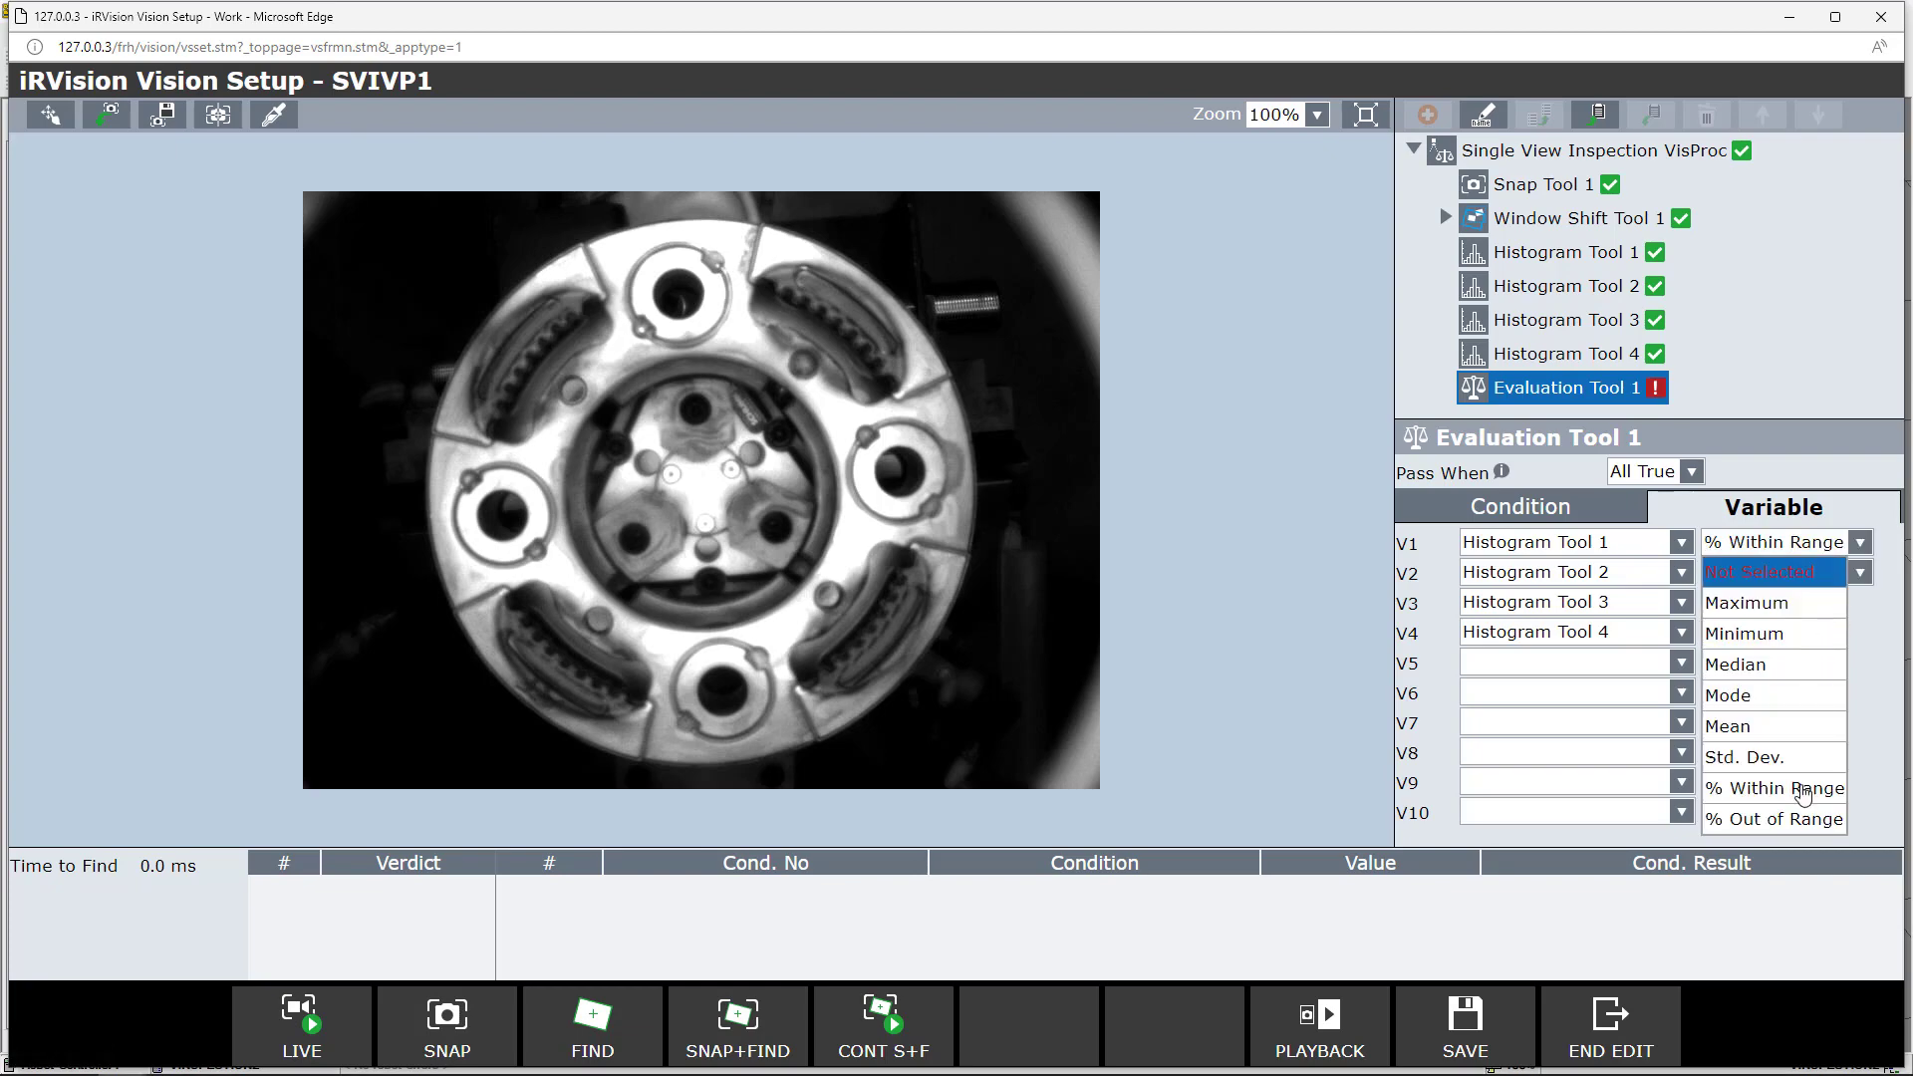
{"action": "left_click", "coordinate": [1799, 789]}
{"action": "left_click", "coordinate": [1832, 632]}
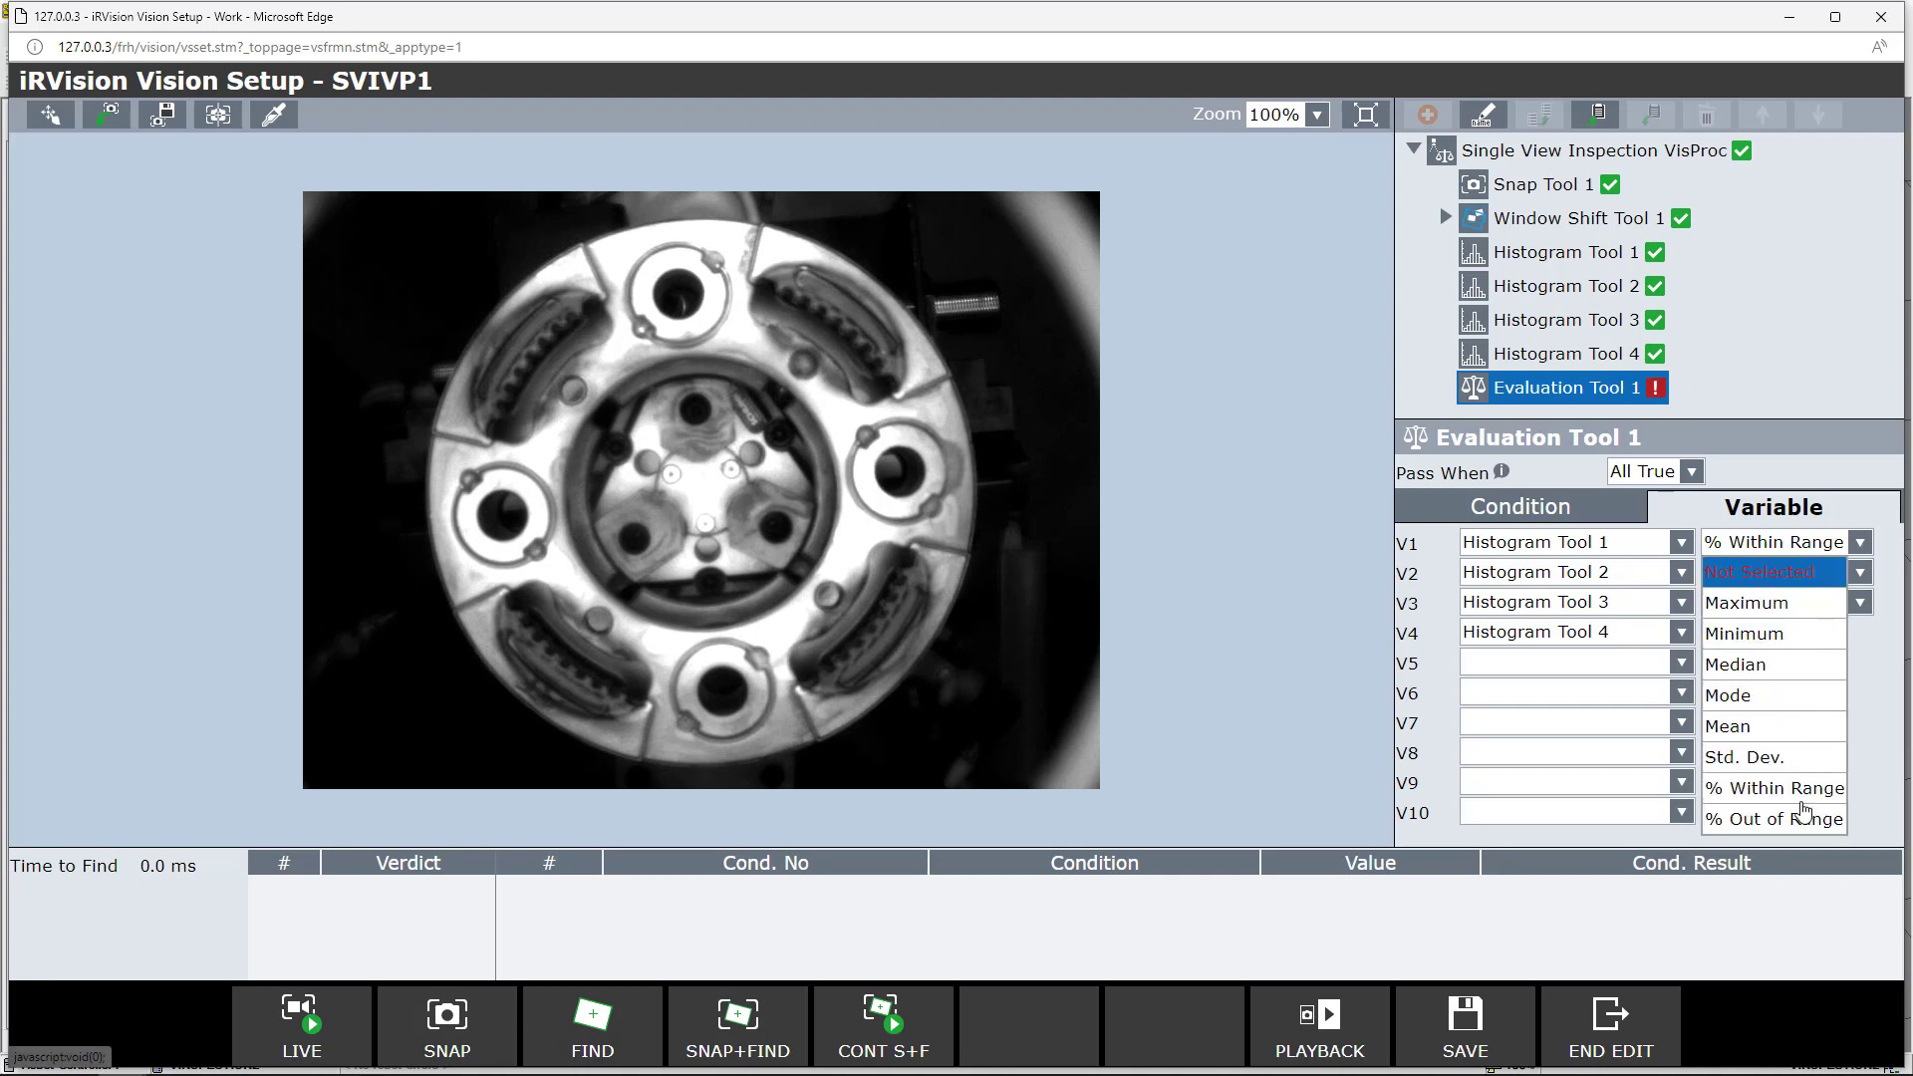
{"action": "left_click", "coordinate": [1804, 792]}
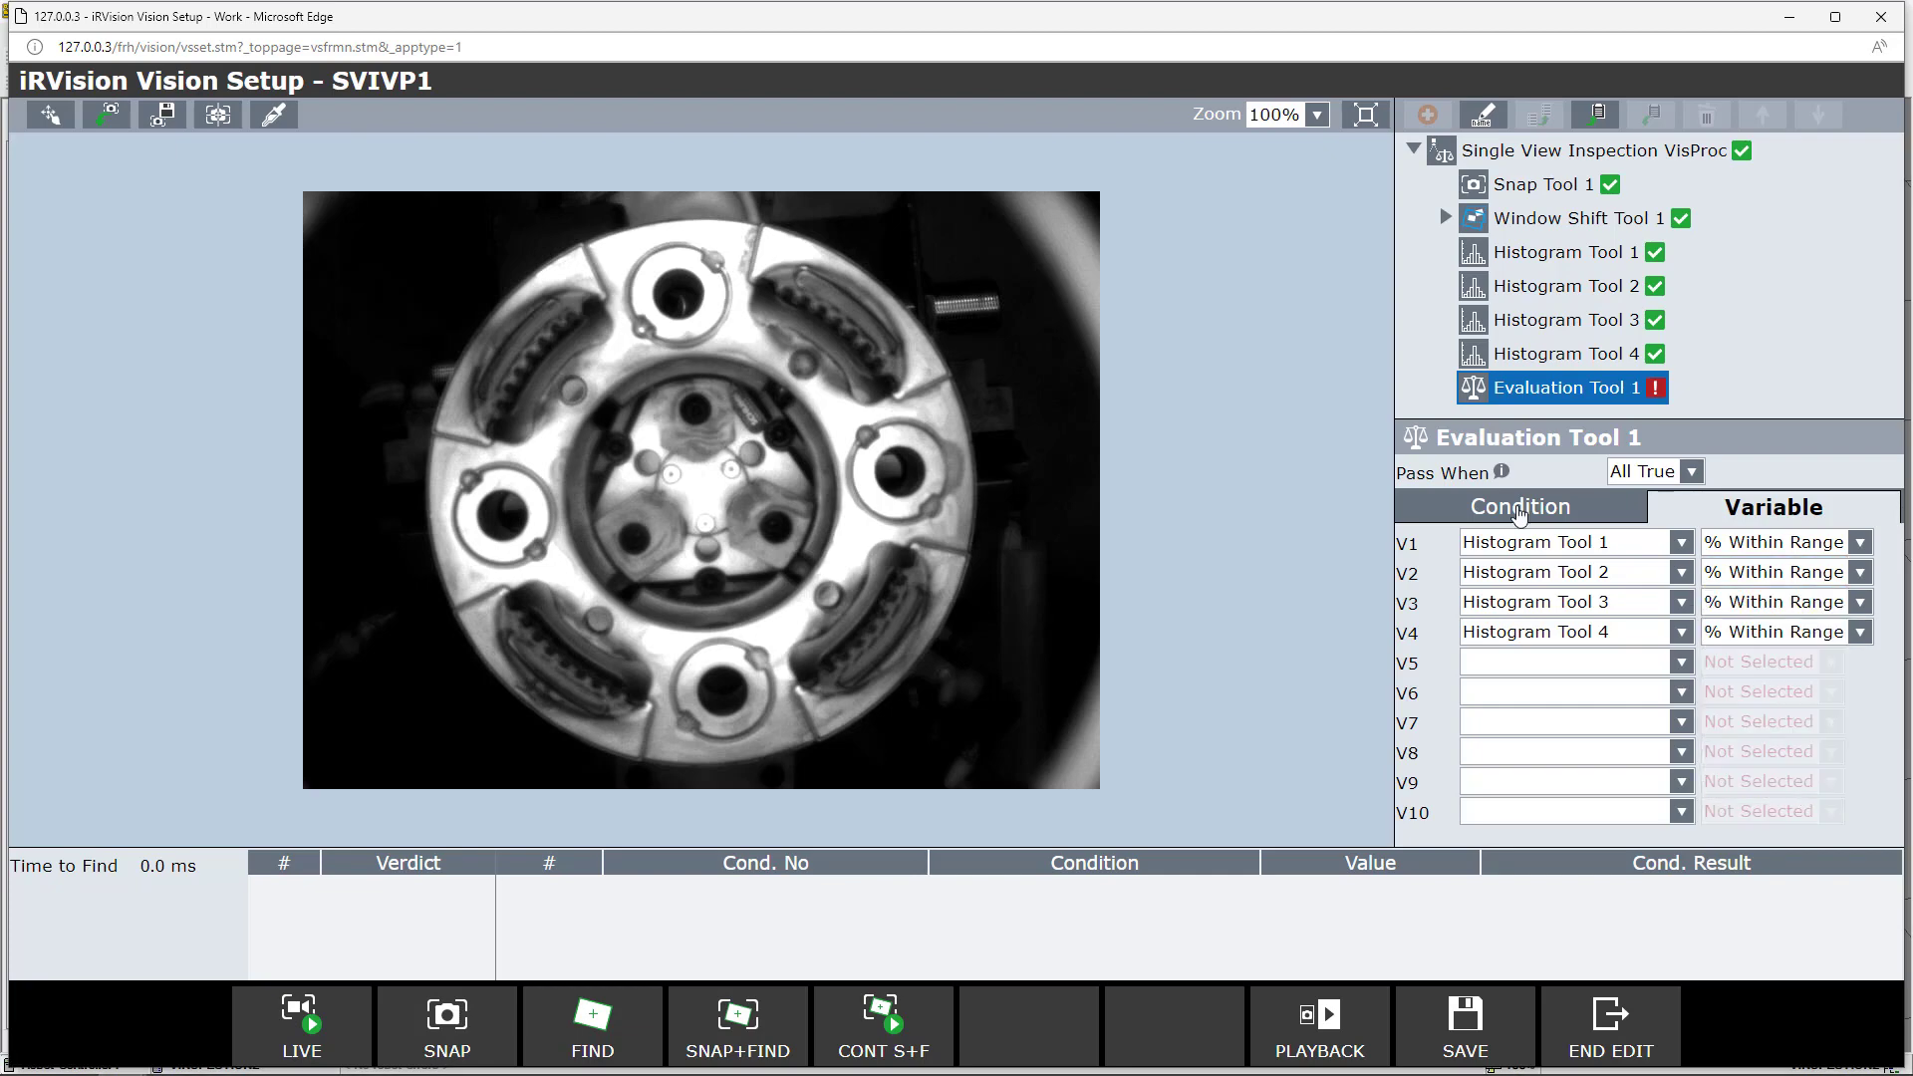
Step: Enable conditions C1 to C4 in Evaluation Tool 1 and base them on variables V1 to V4 respectively
{"action": "left_click", "coordinate": [1519, 510]}
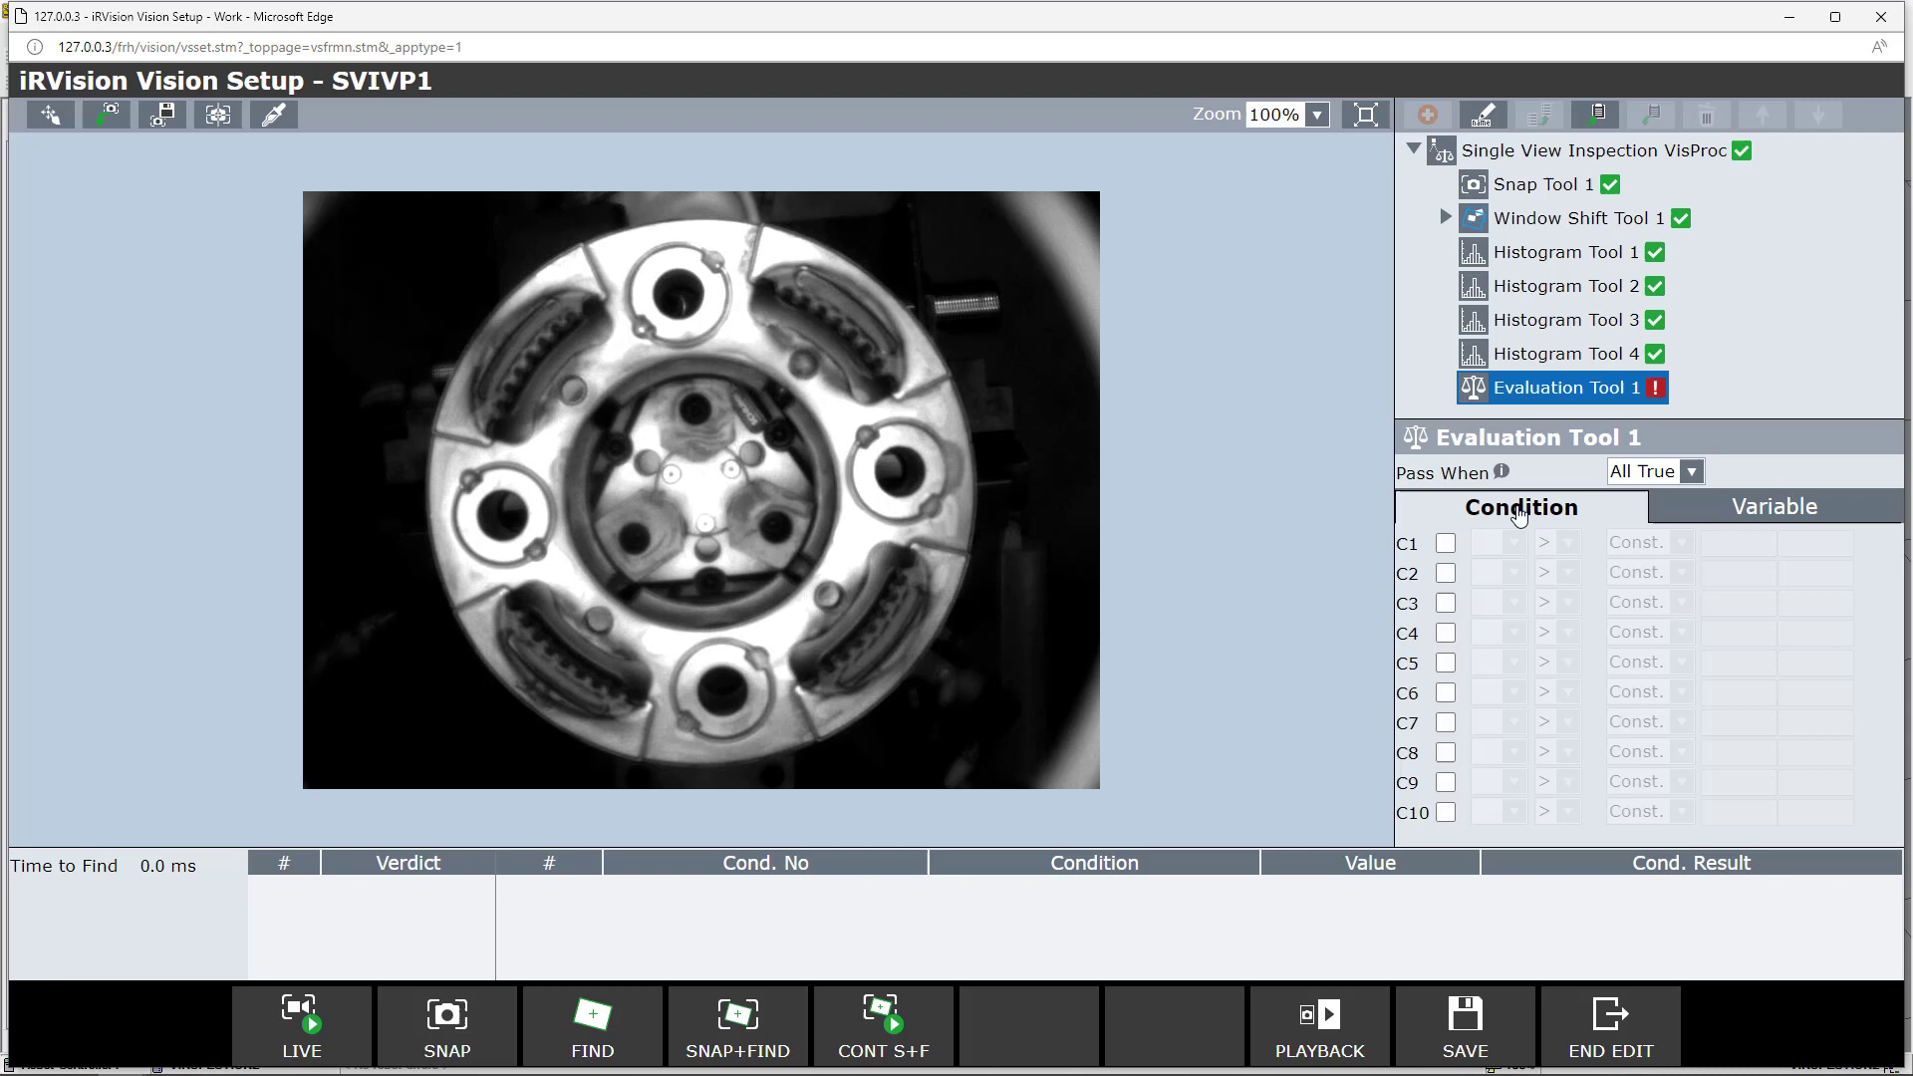
{"action": "left_click", "coordinate": [1446, 543]}
{"action": "left_click", "coordinate": [1513, 545]}
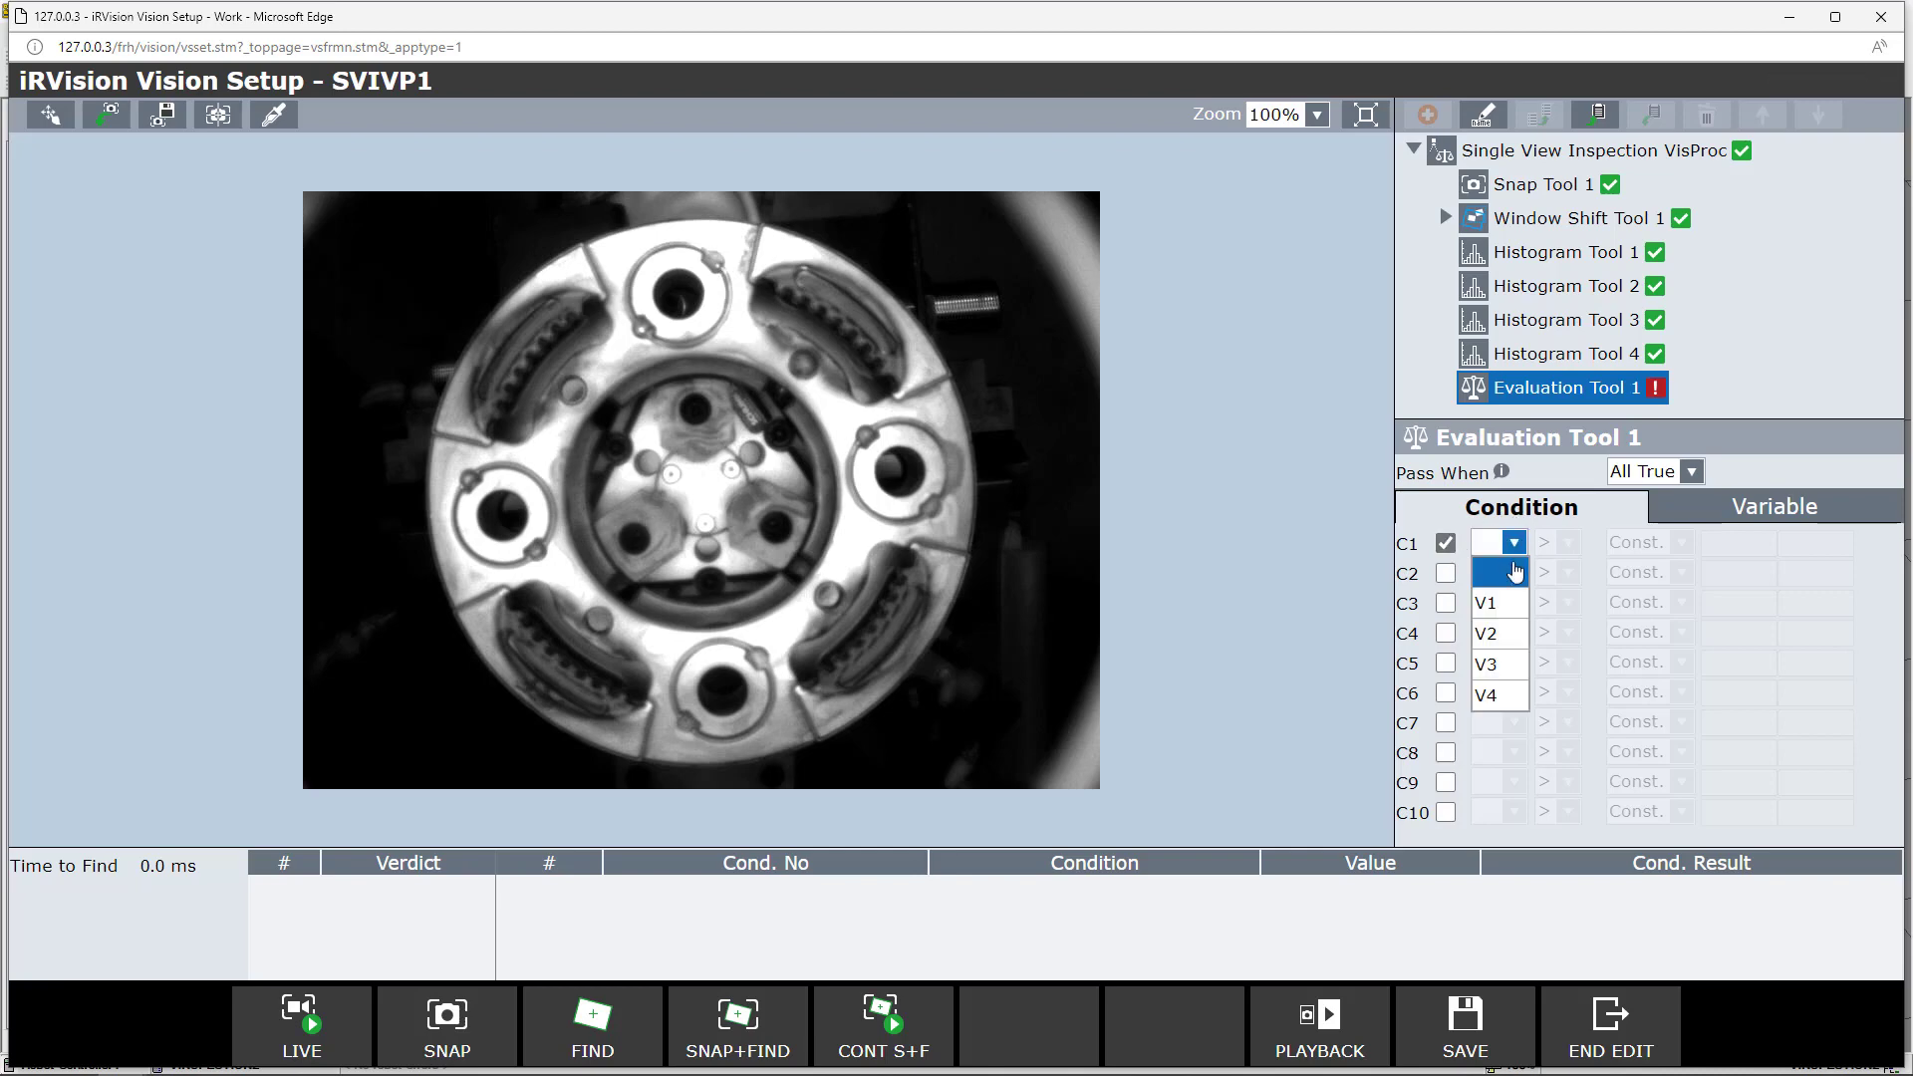
{"action": "left_click", "coordinate": [1505, 604]}
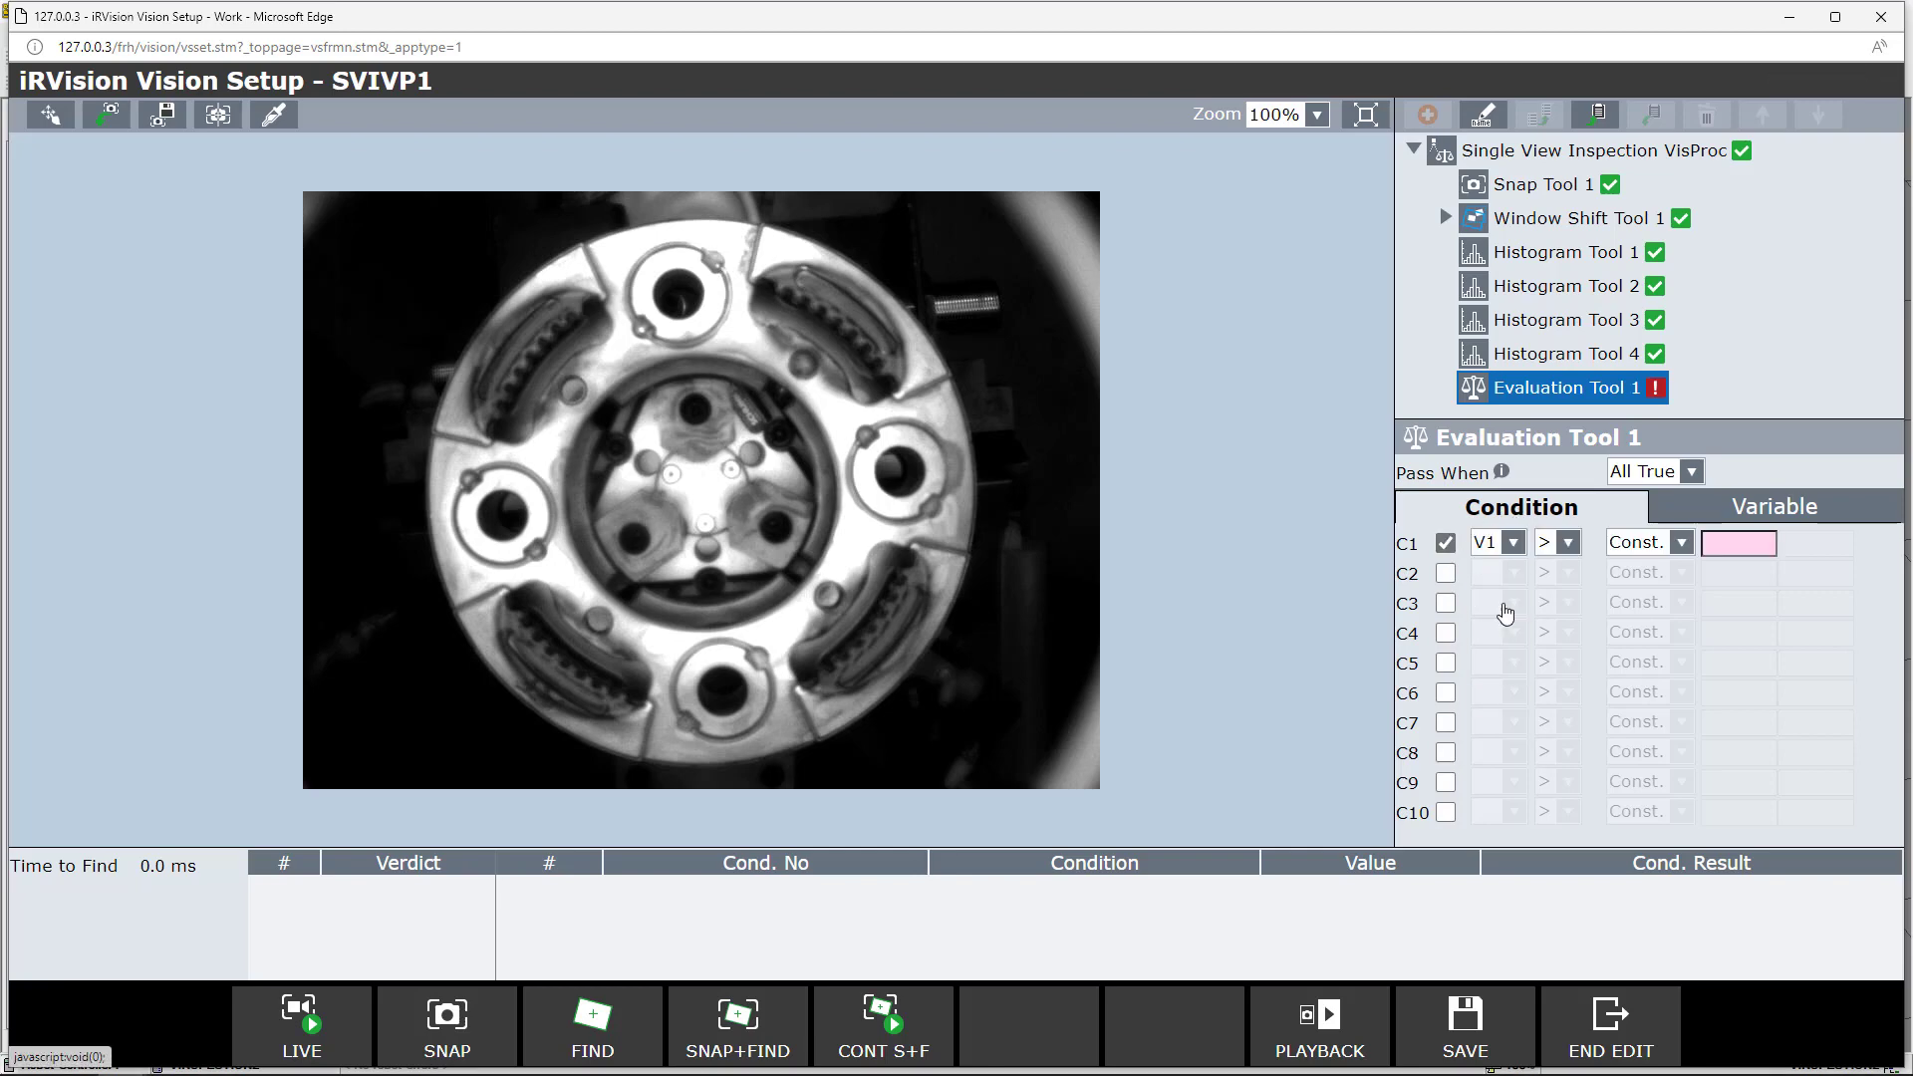
{"action": "left_click", "coordinate": [1446, 572]}
{"action": "left_click", "coordinate": [1514, 578]}
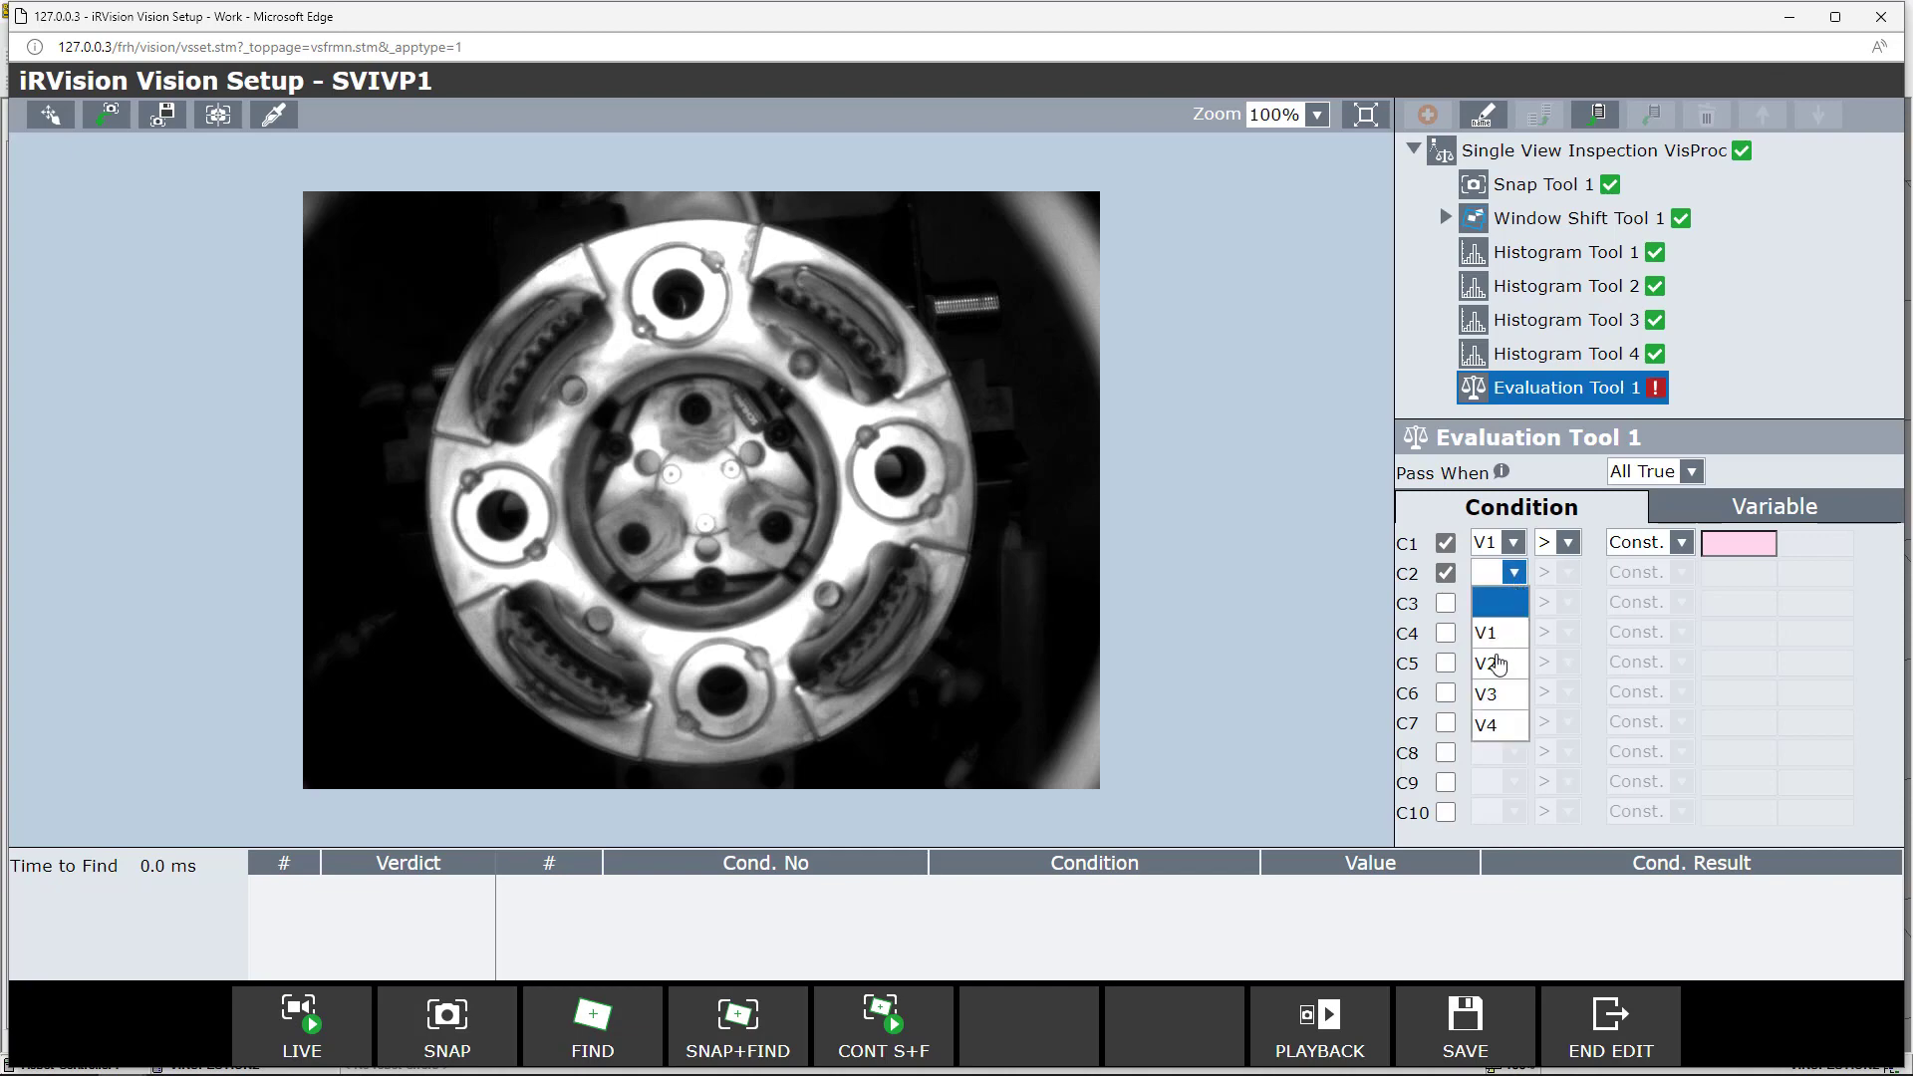
{"action": "left_click", "coordinate": [1494, 664]}
{"action": "left_click", "coordinate": [1445, 603]}
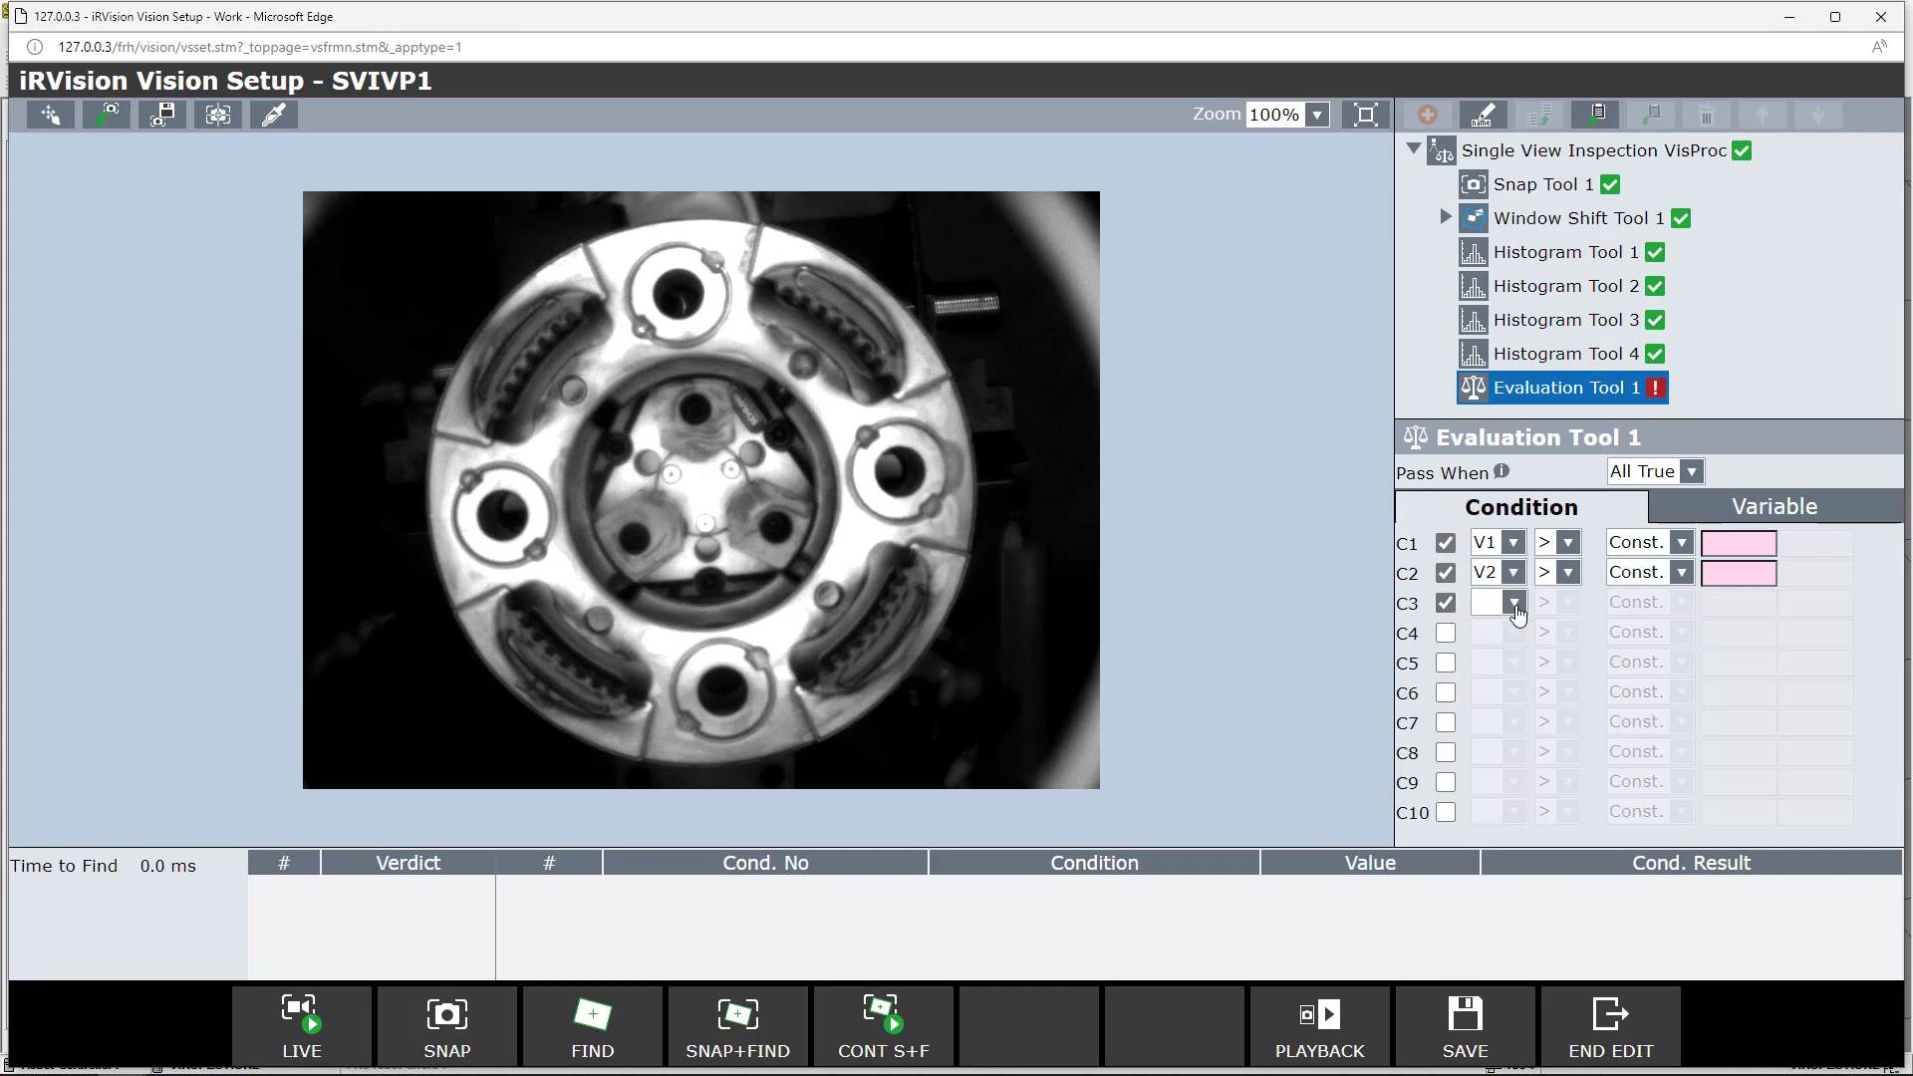
{"action": "left_click", "coordinate": [1514, 603]}
{"action": "left_click", "coordinate": [1513, 736]}
{"action": "left_click", "coordinate": [1446, 633]}
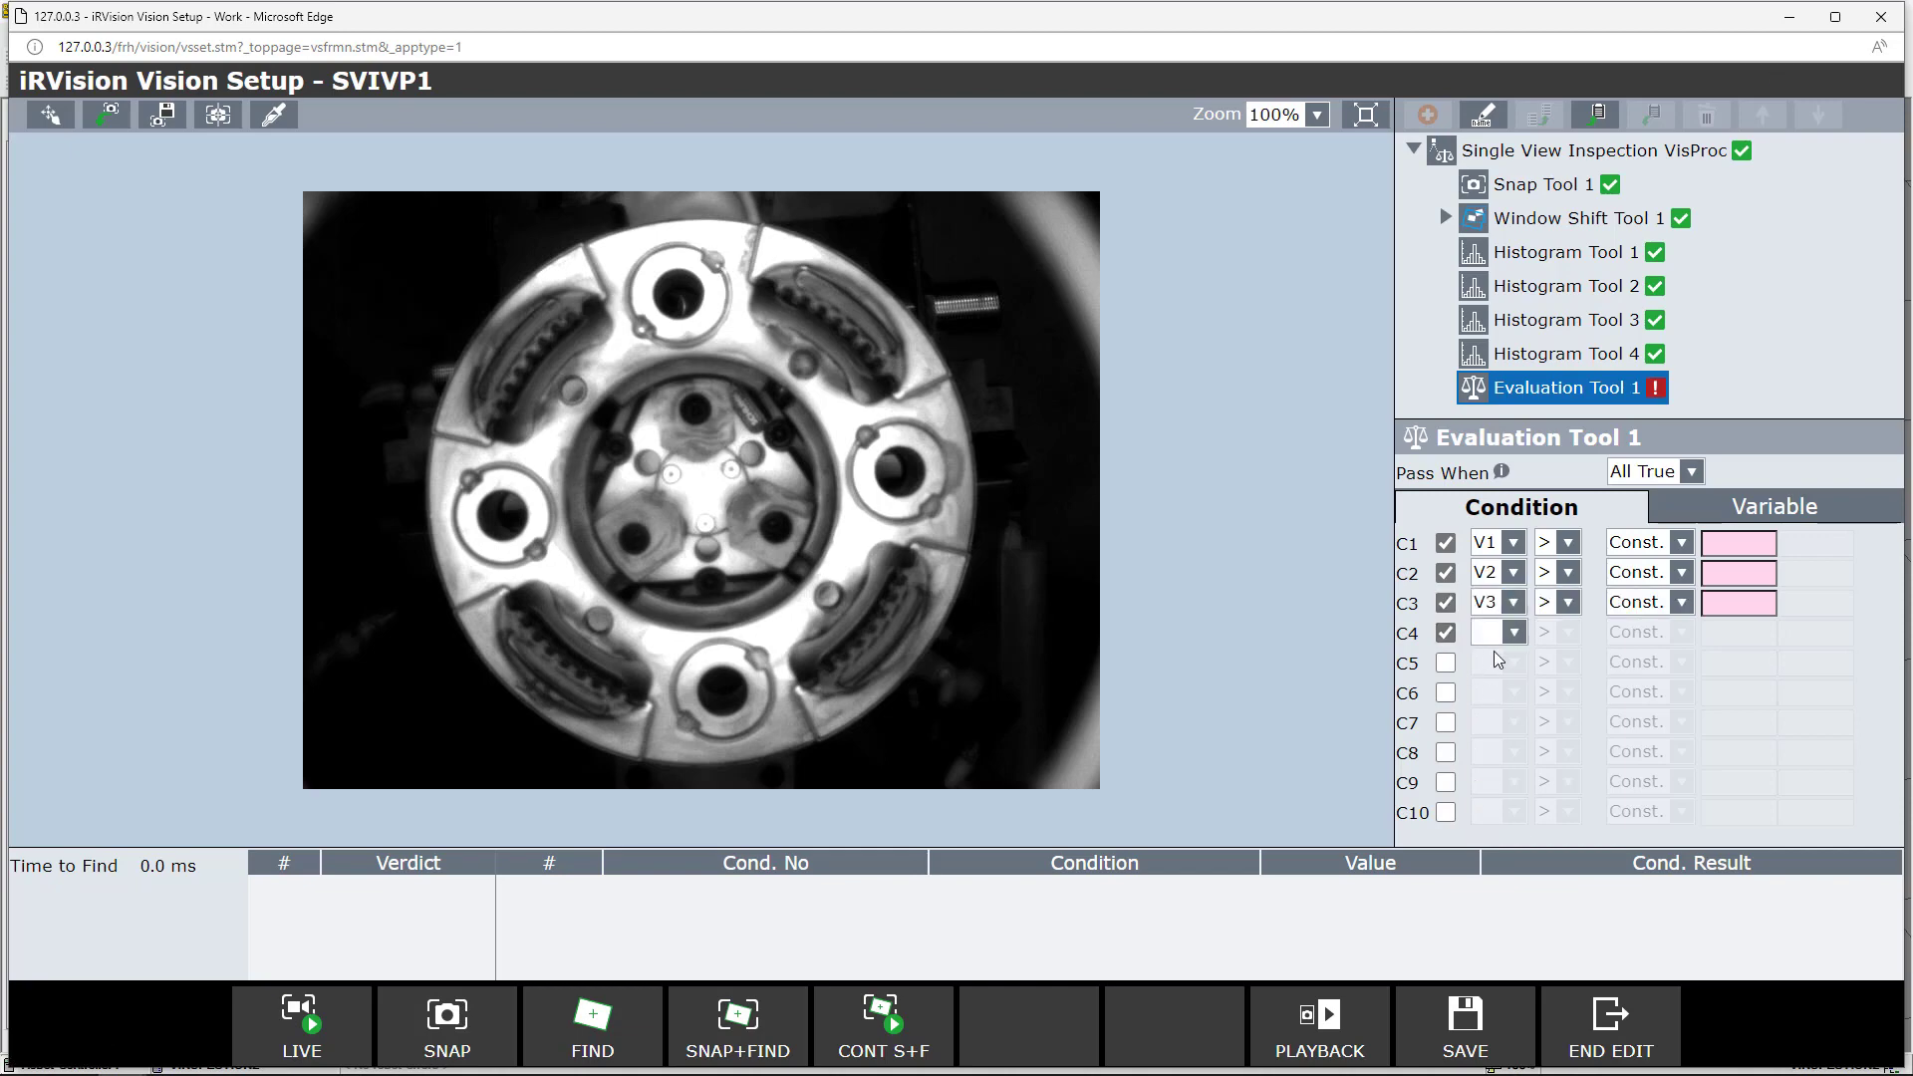
{"action": "left_click", "coordinate": [1513, 633]}
{"action": "left_click", "coordinate": [1513, 726]}
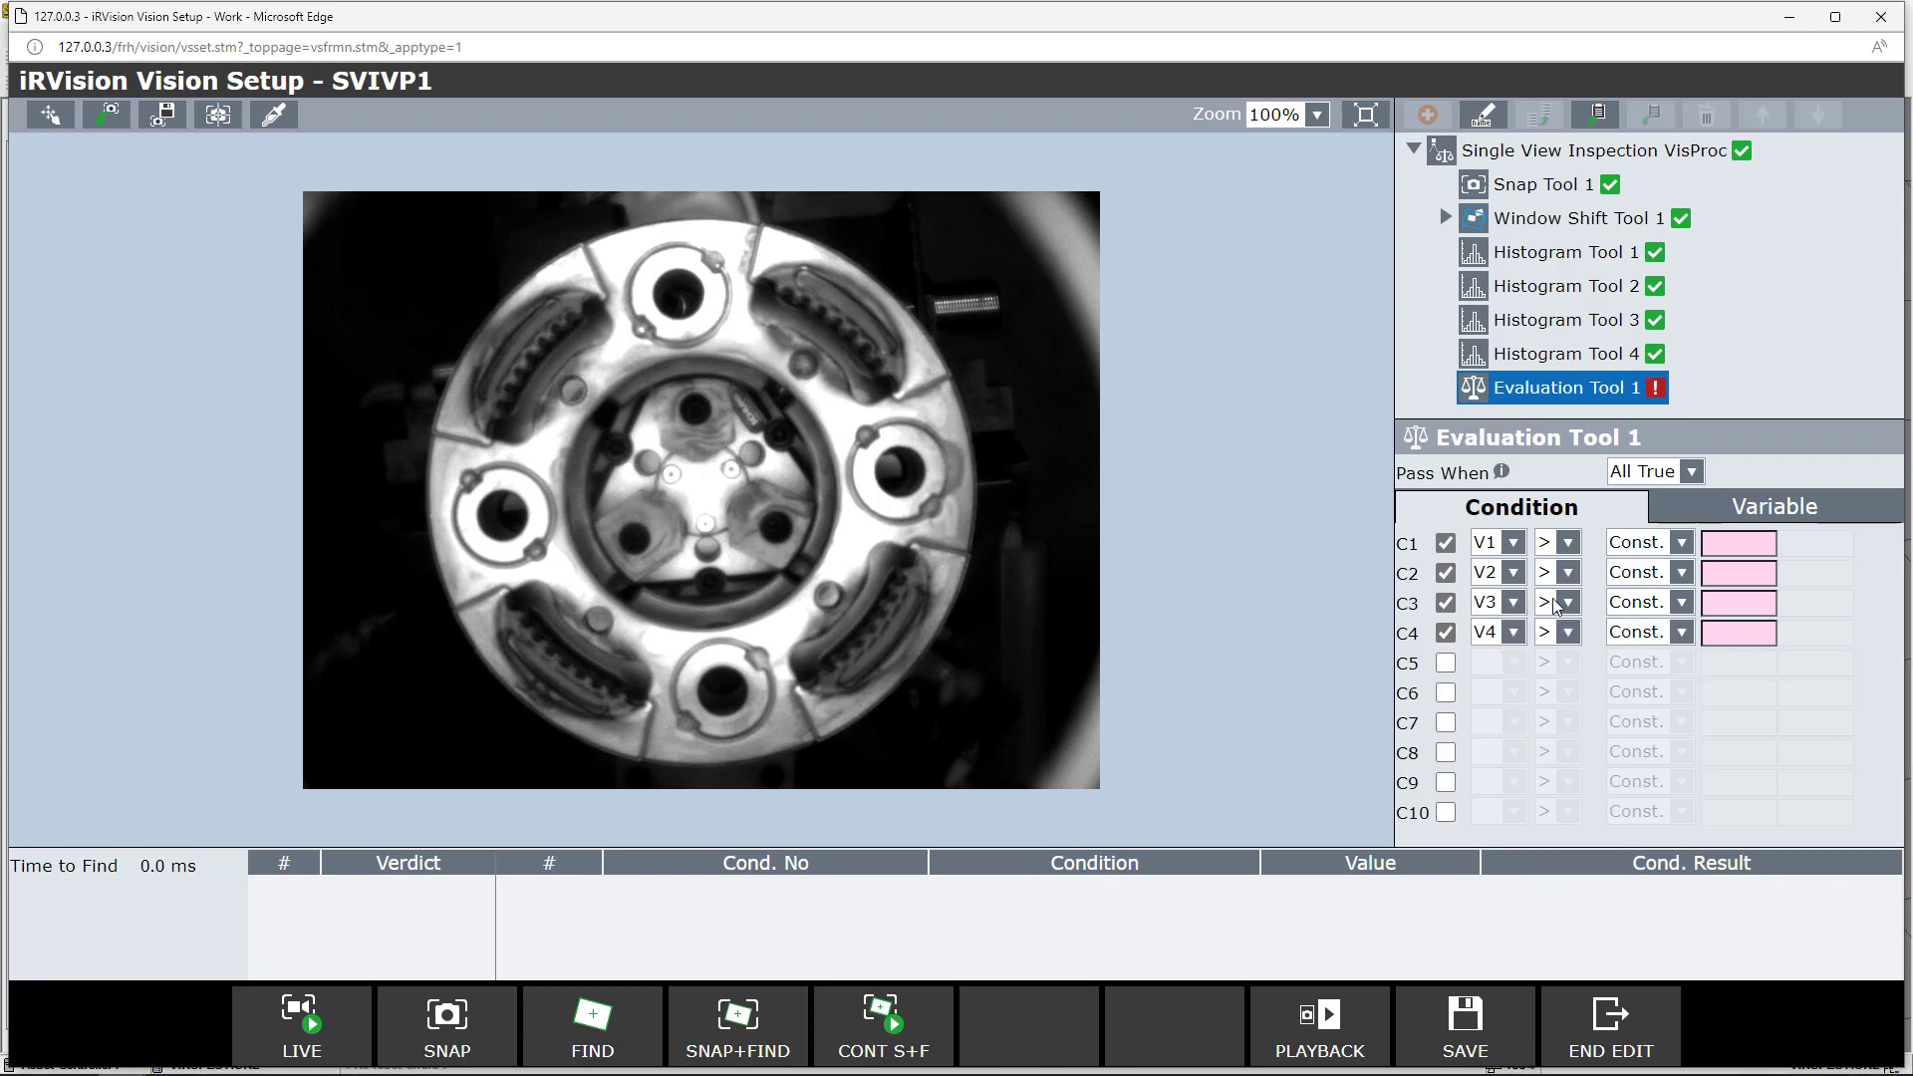
Step: Set the comparison operator of conditions C1 to C4 to IN
{"action": "left_click", "coordinate": [1570, 544]}
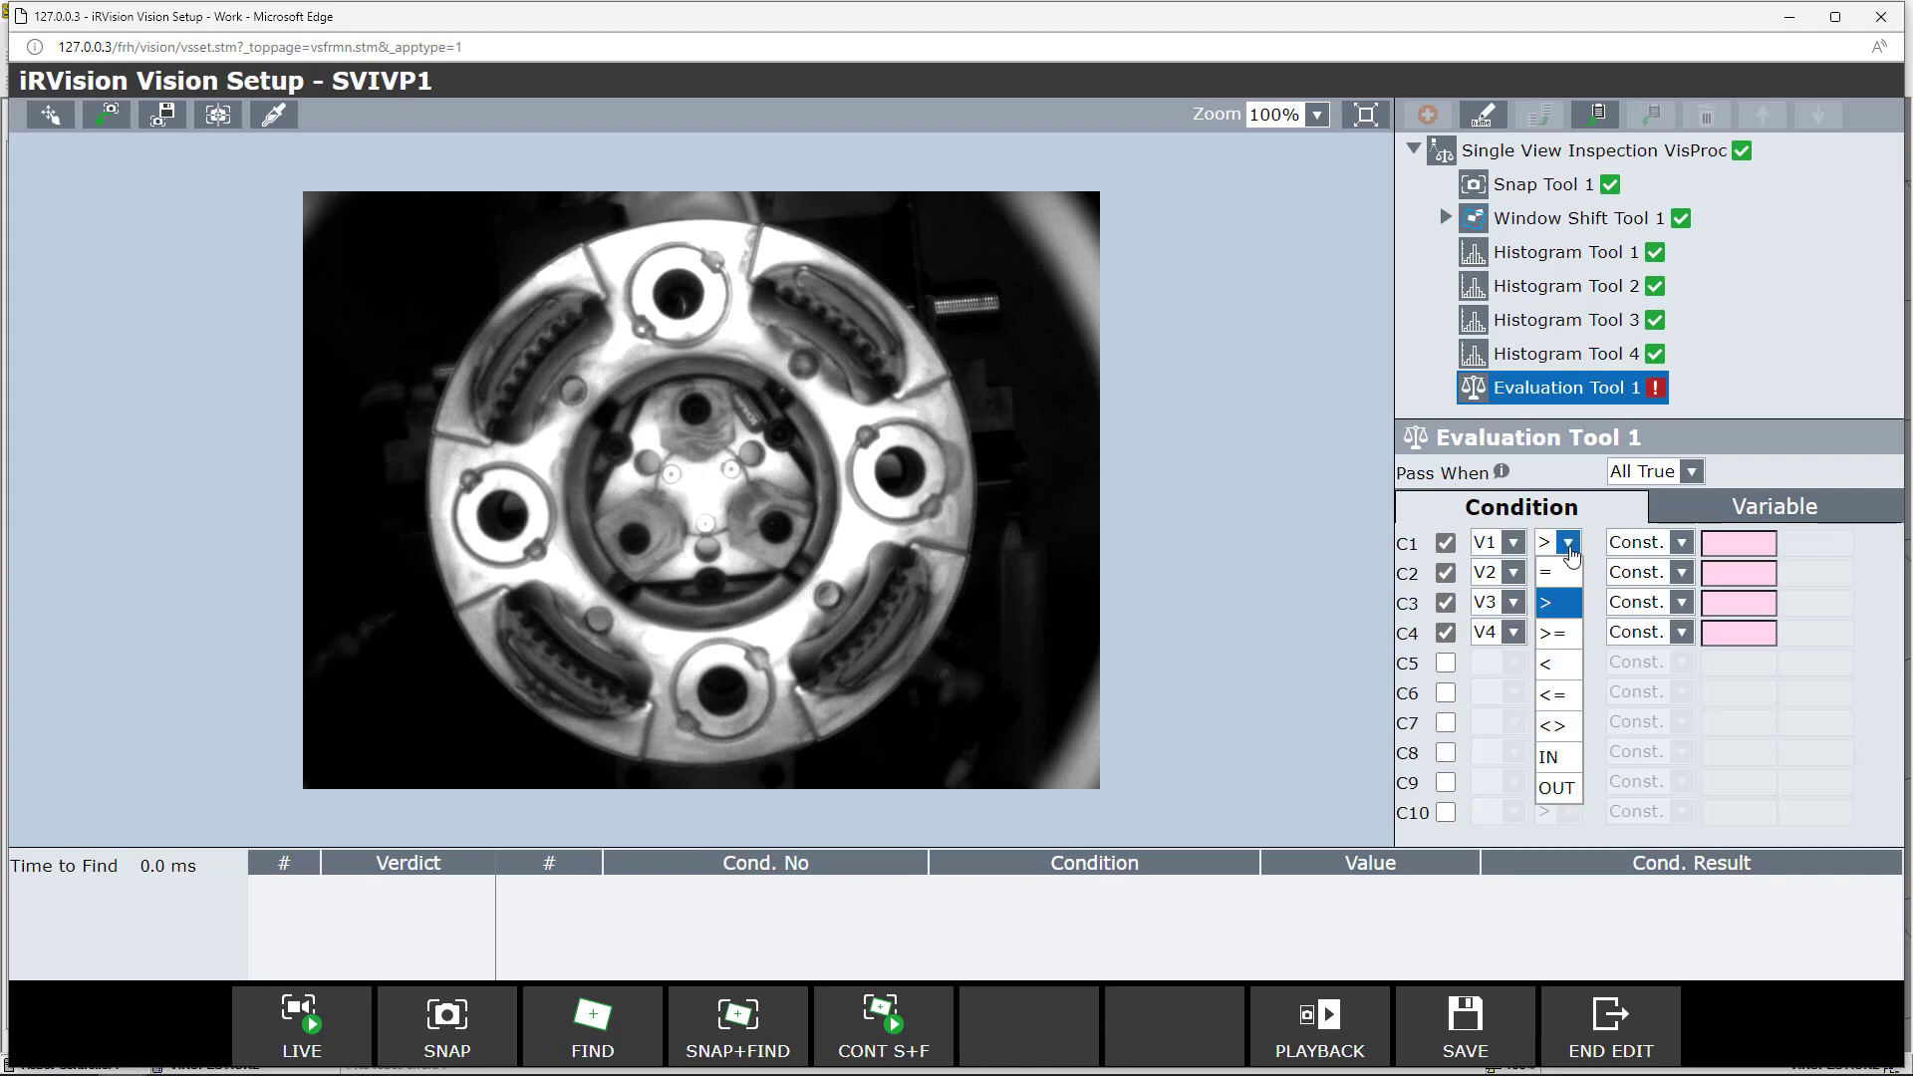
{"action": "left_click", "coordinate": [1556, 755]}
{"action": "left_click", "coordinate": [1568, 573]}
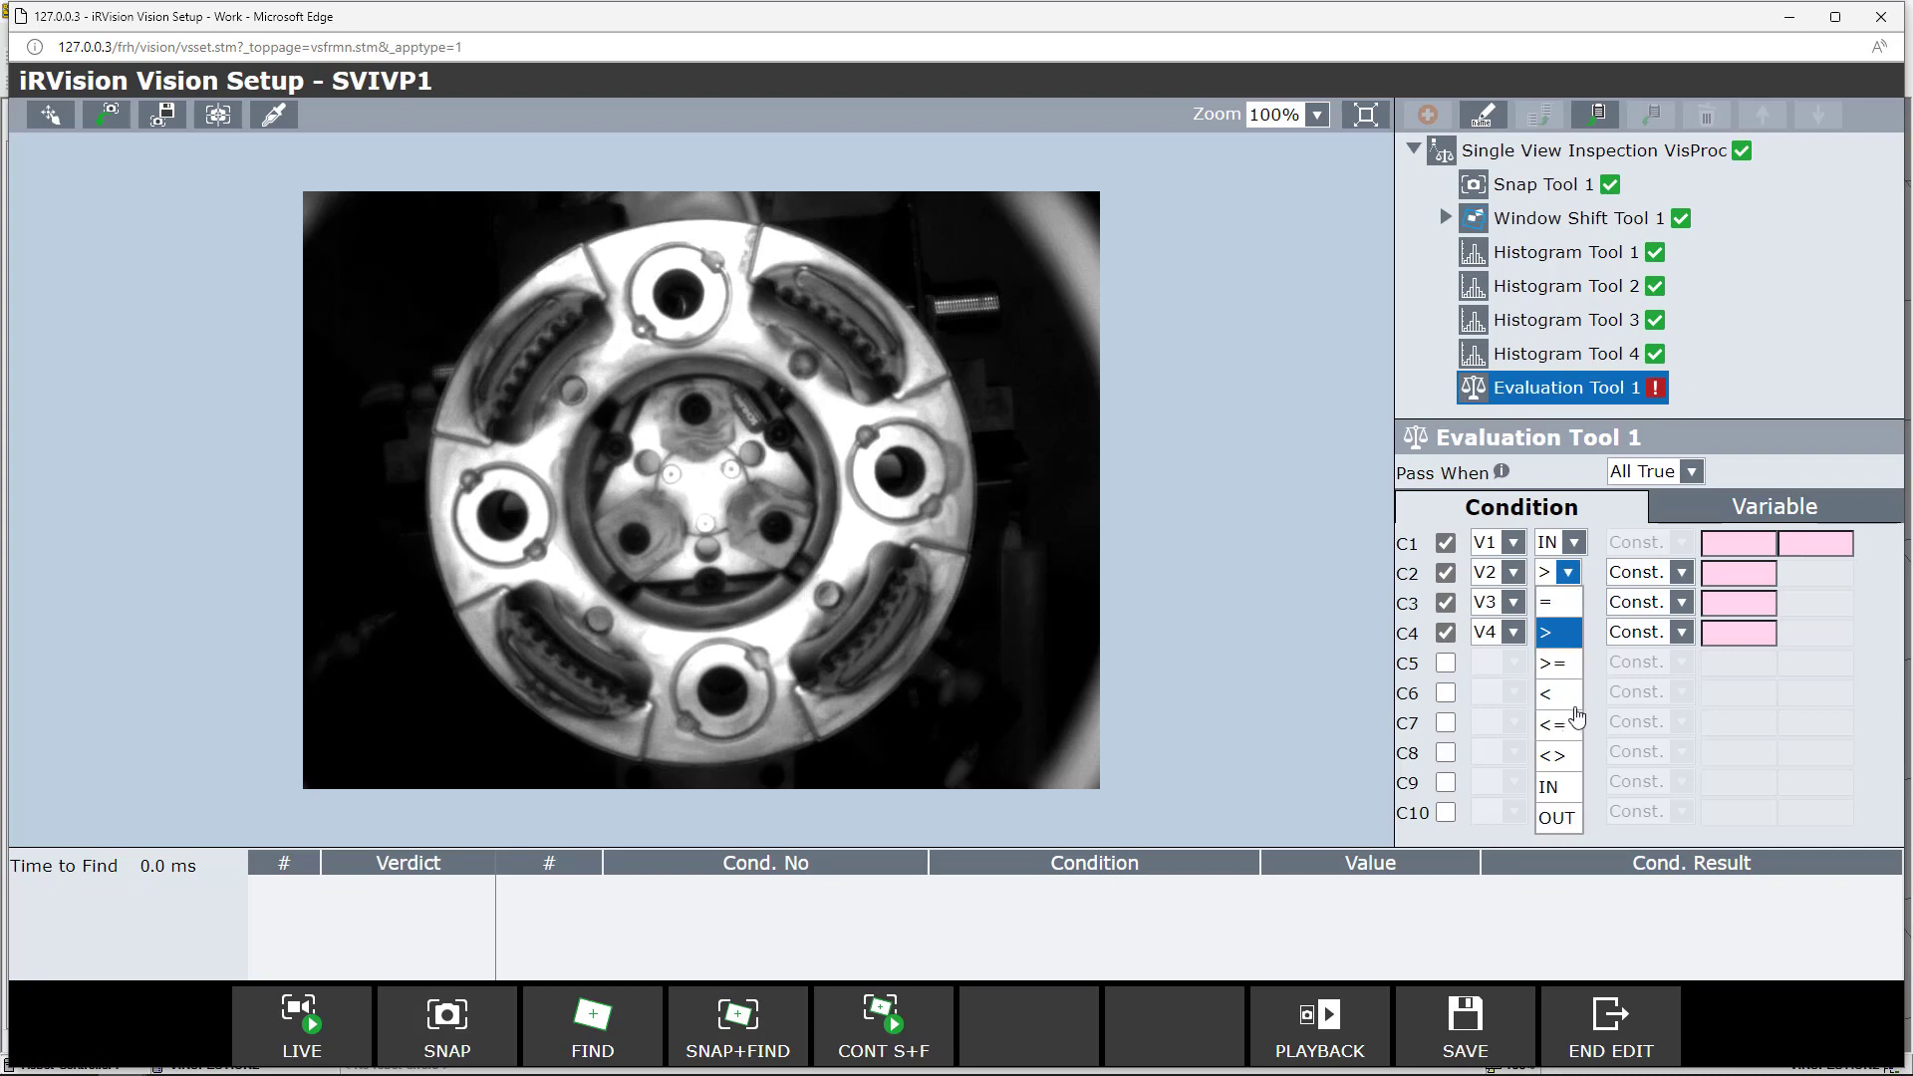
{"action": "left_click", "coordinate": [1564, 792]}
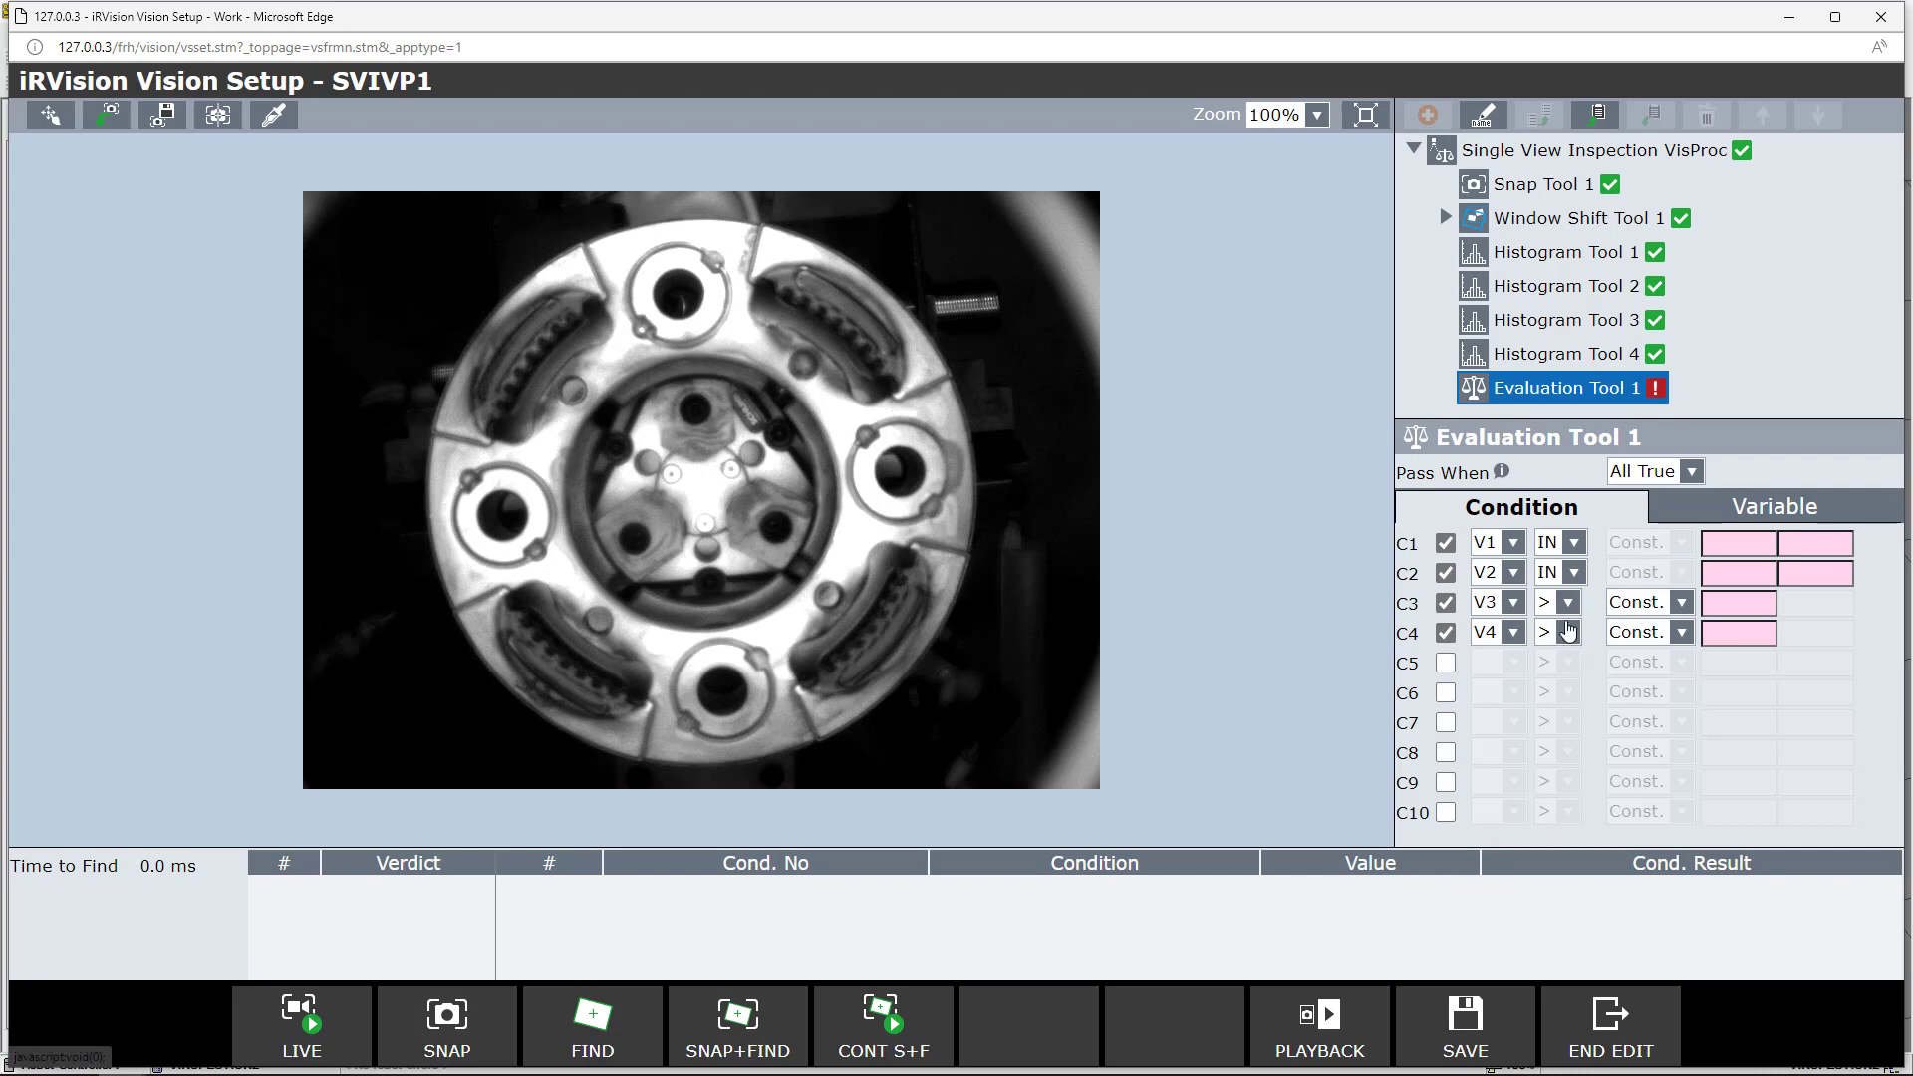
{"action": "left_click", "coordinate": [1568, 604]}
{"action": "left_click", "coordinate": [1554, 790]}
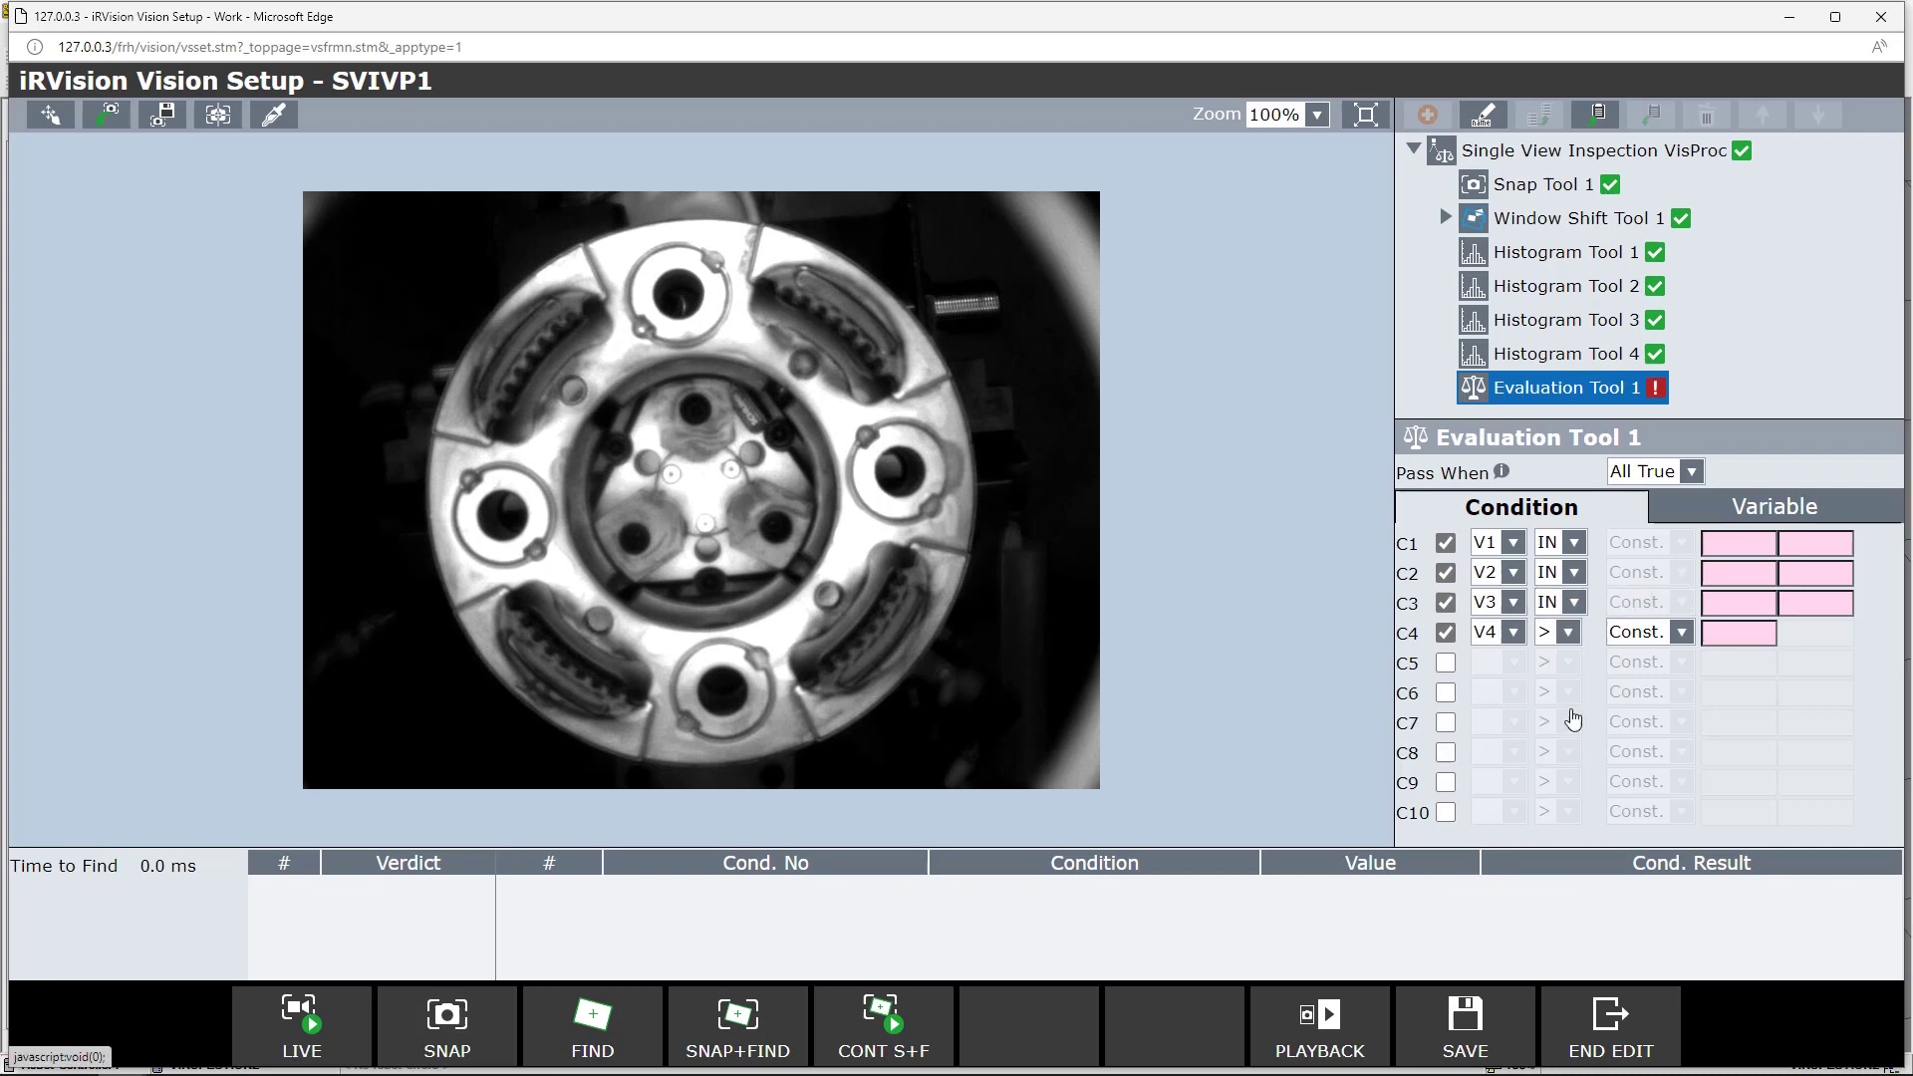
{"action": "left_click", "coordinate": [1570, 633]}
{"action": "left_click", "coordinate": [1560, 789]}
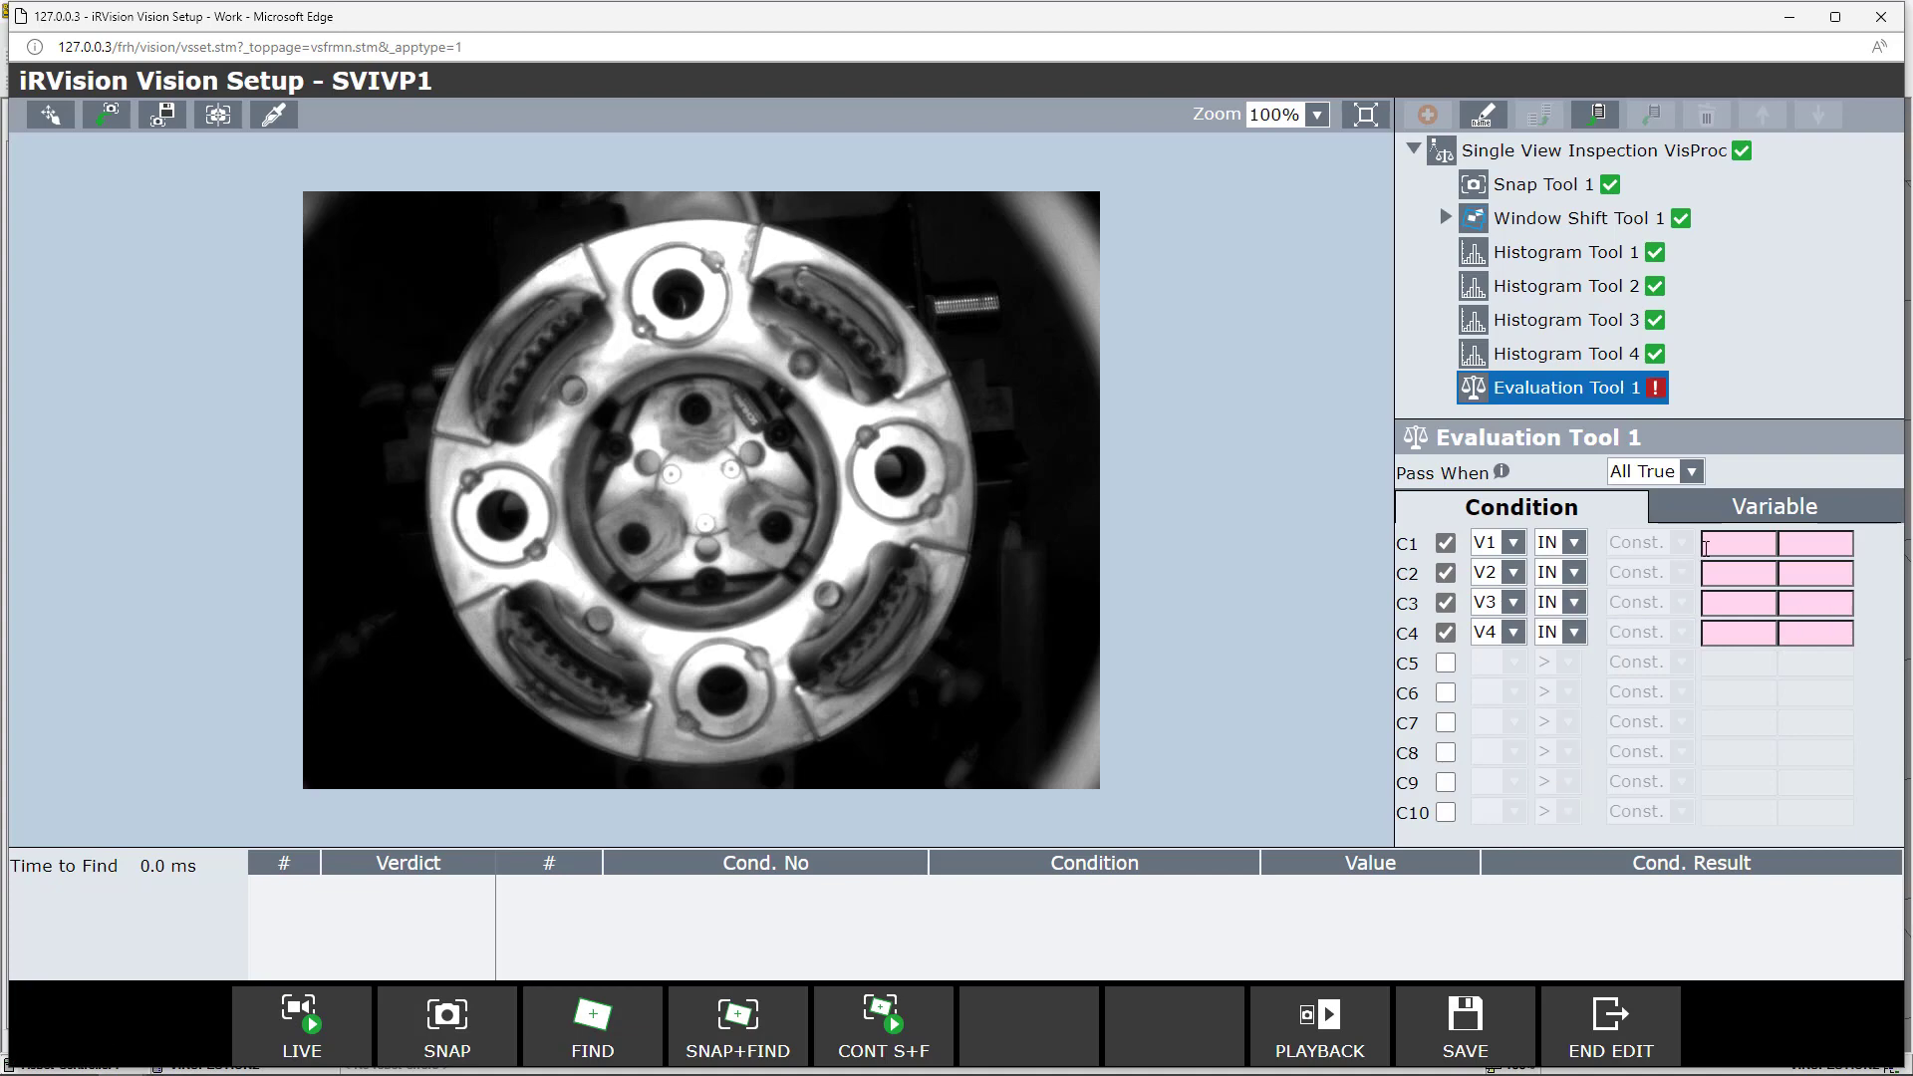
Step: Set condition C1's acceptance range for V1 to 64.000–85.000
{"action": "left_click", "coordinate": [1705, 548]}
{"action": "type", "text": "64.000"}
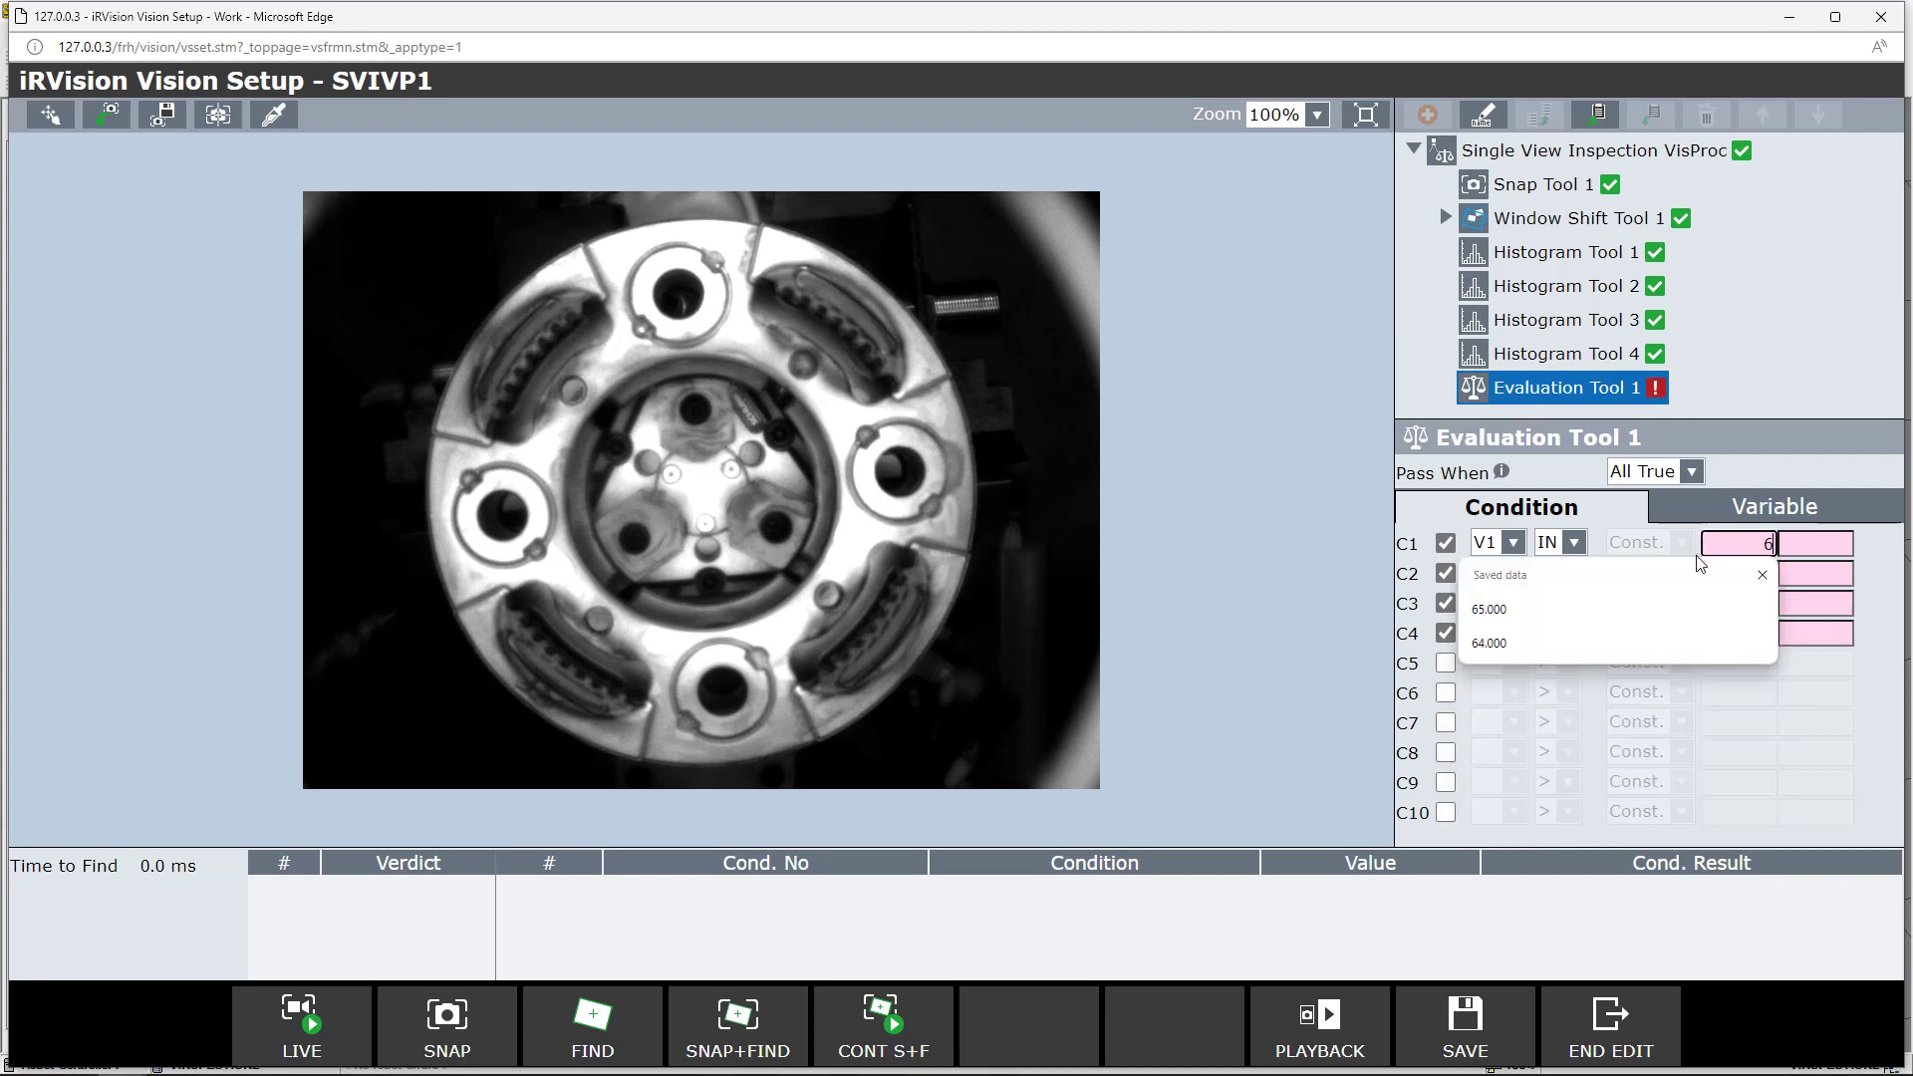
{"action": "left_click", "coordinate": [1795, 540]}
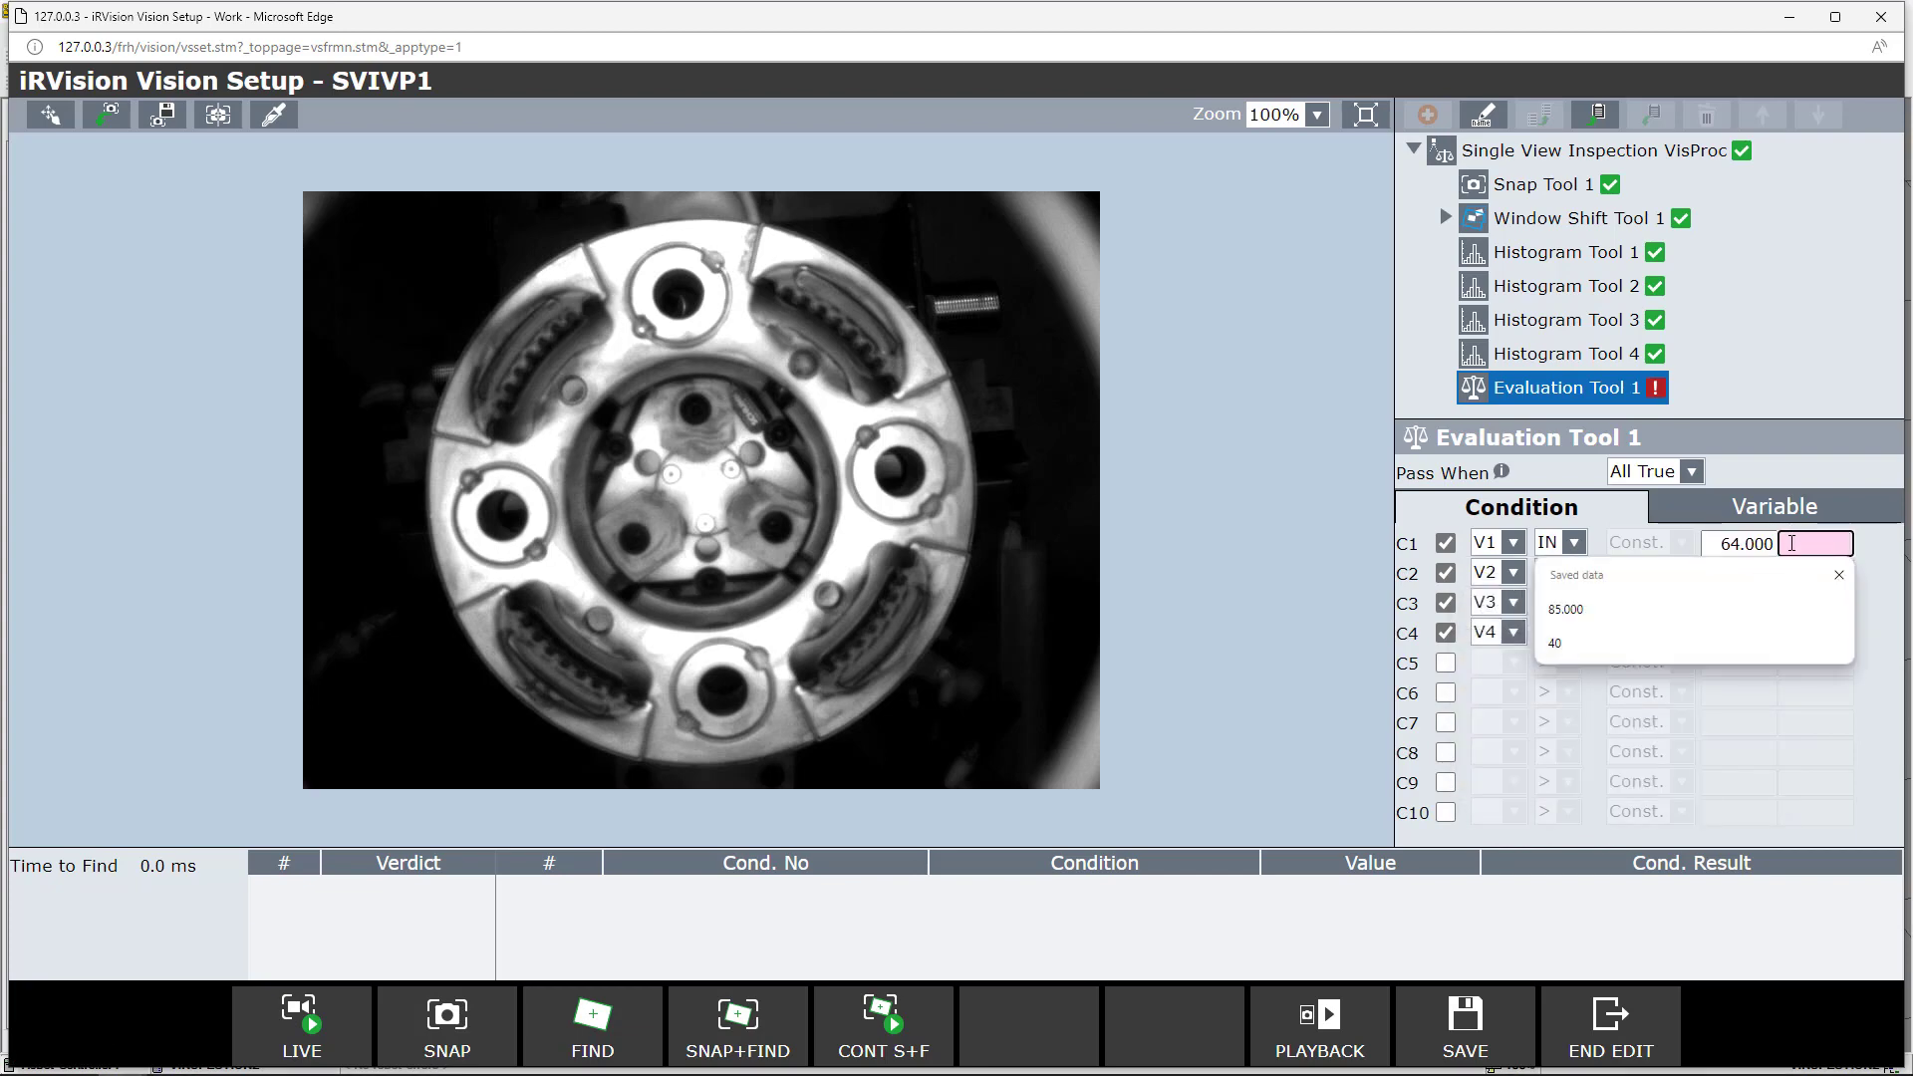
{"action": "type", "text": "85.000"}
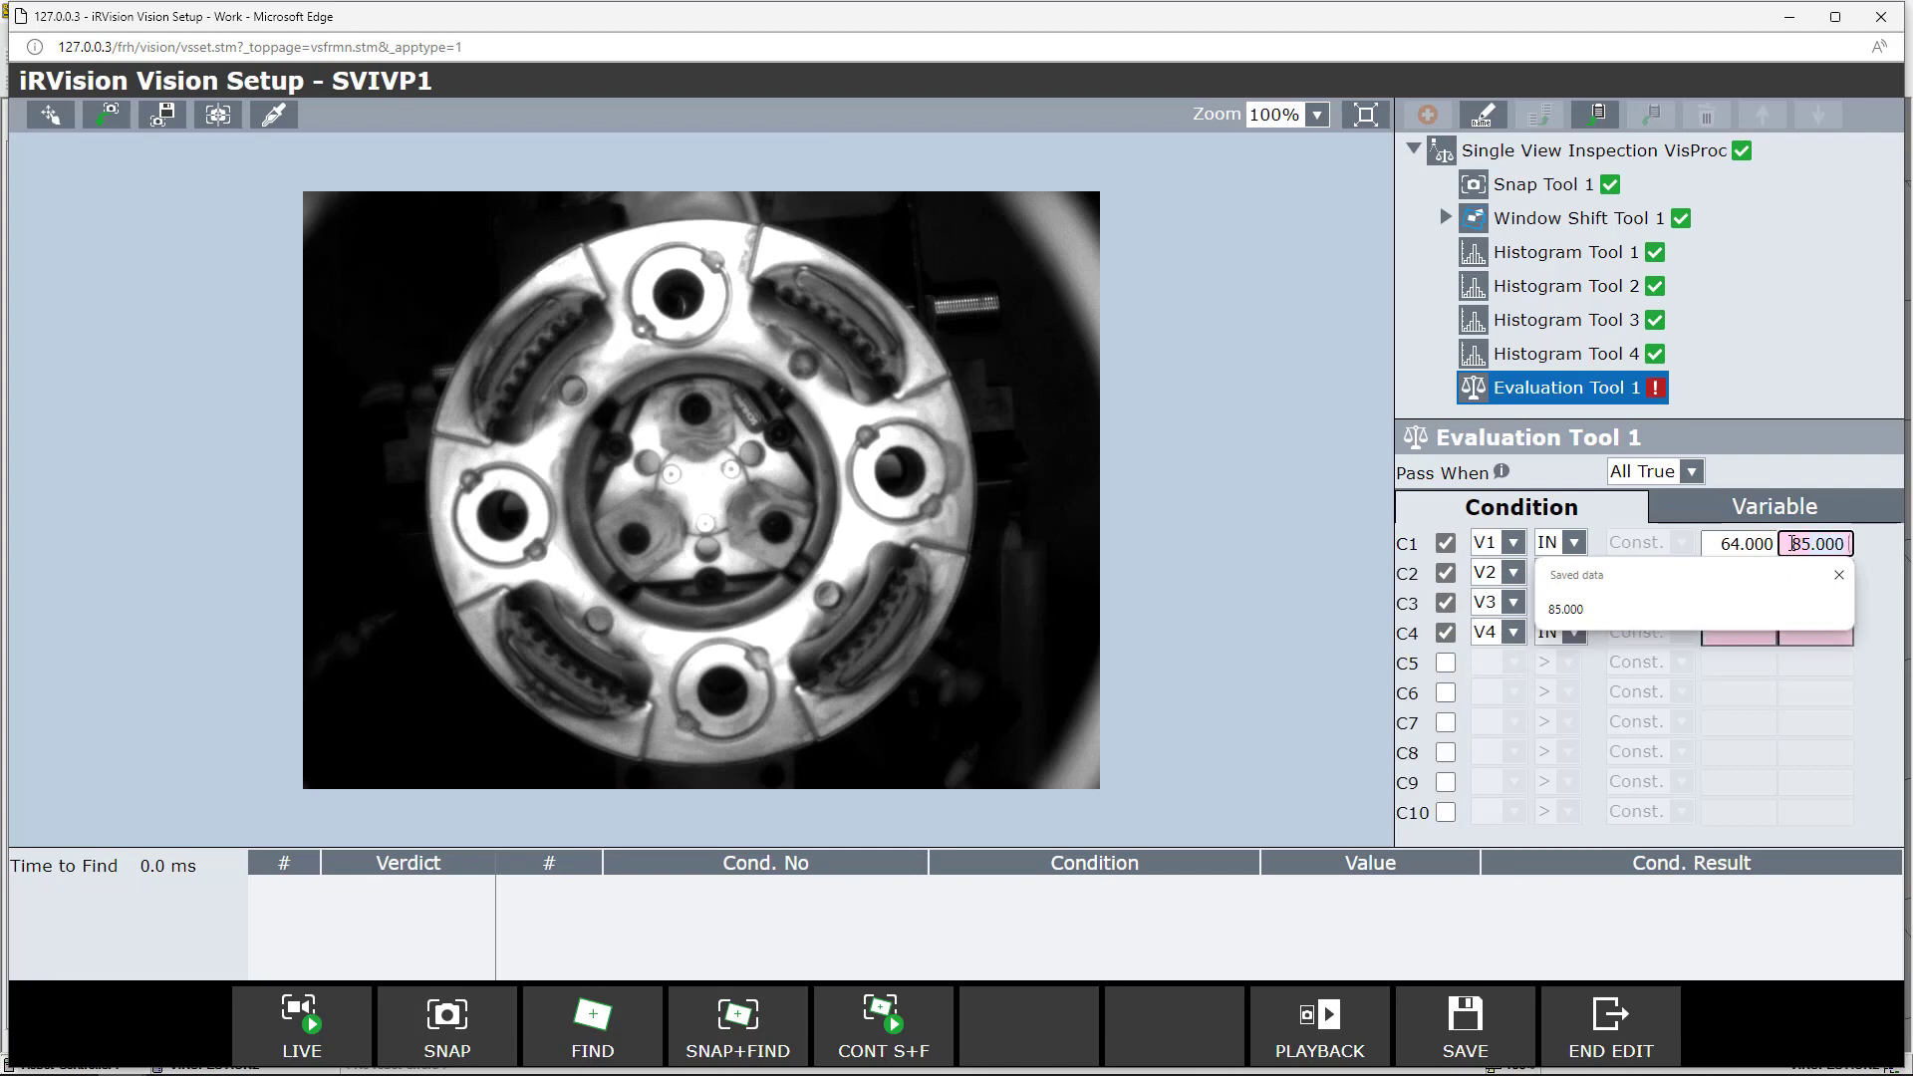
{"action": "double_click", "coordinate": [1792, 543]}
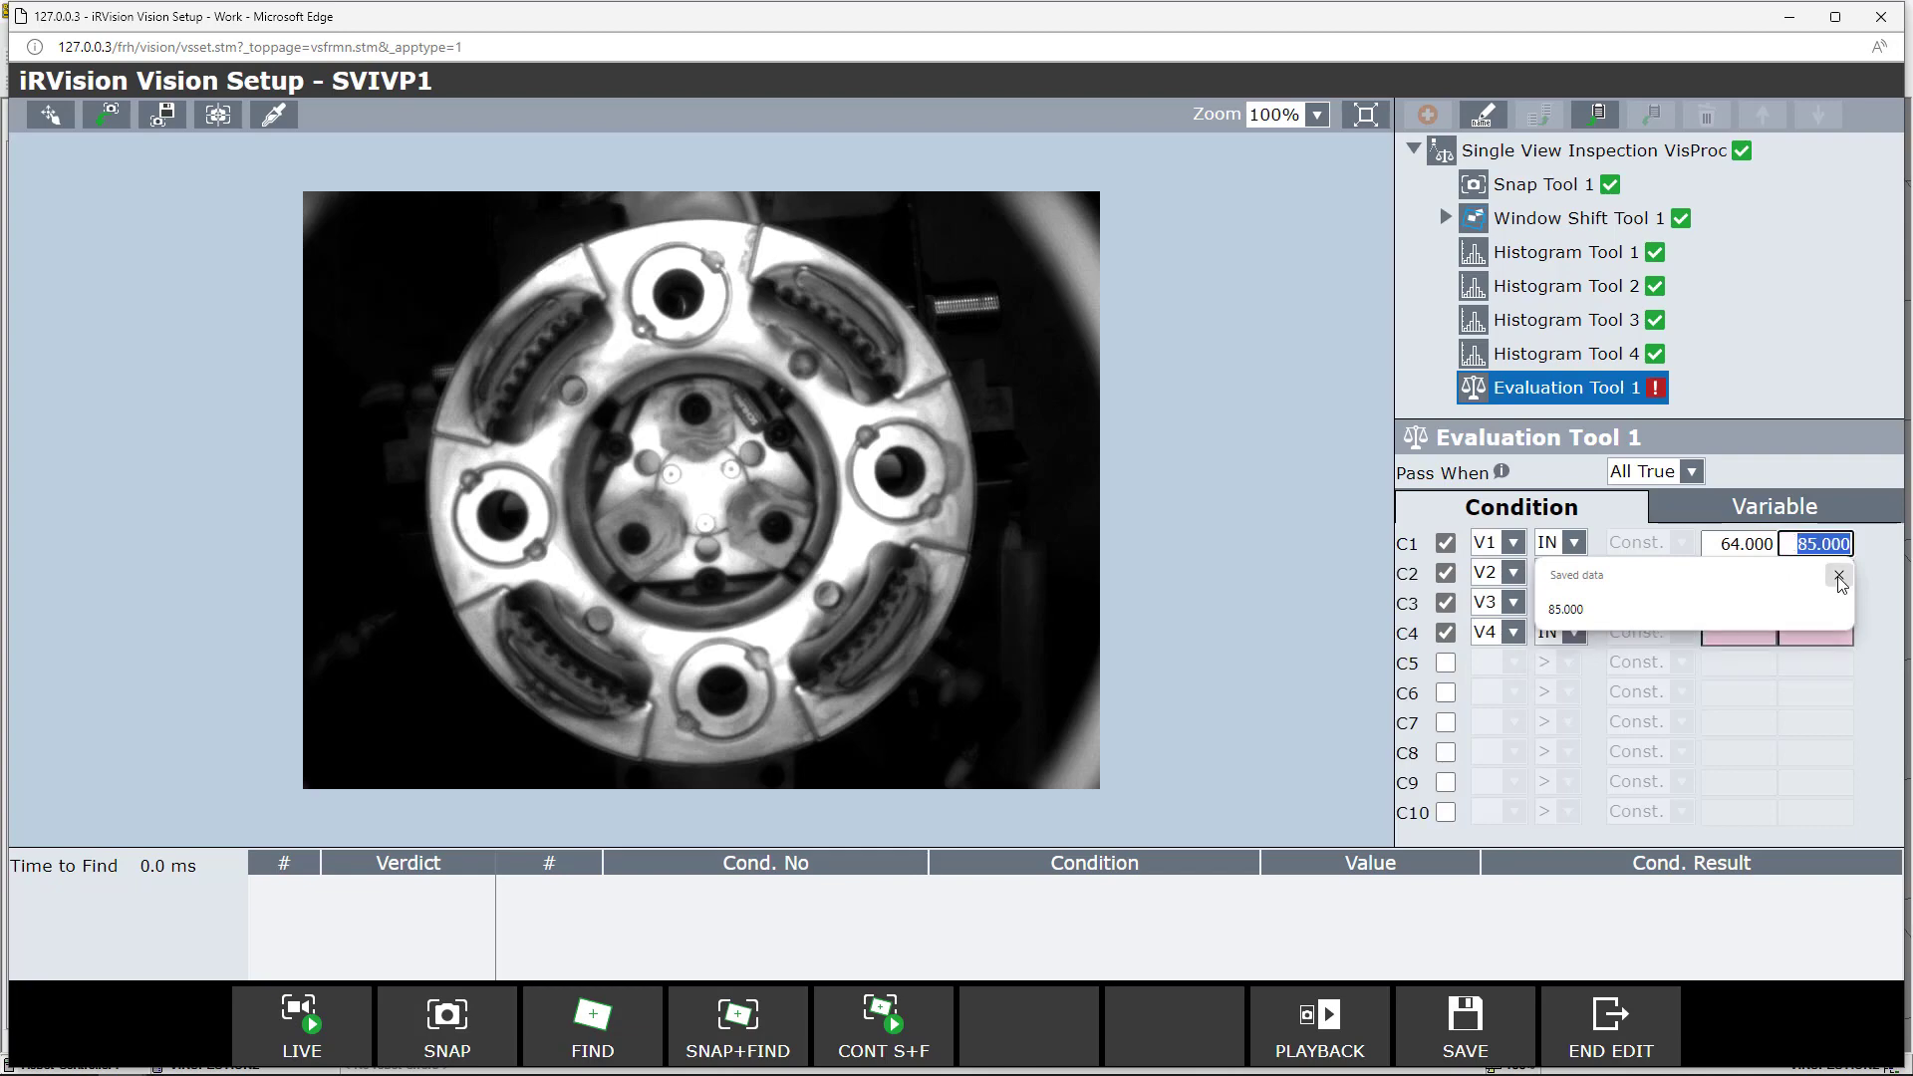
Step: Set the lower limit of conditions C2, C3 and C4 to 64.000
{"action": "left_click", "coordinate": [1765, 575]}
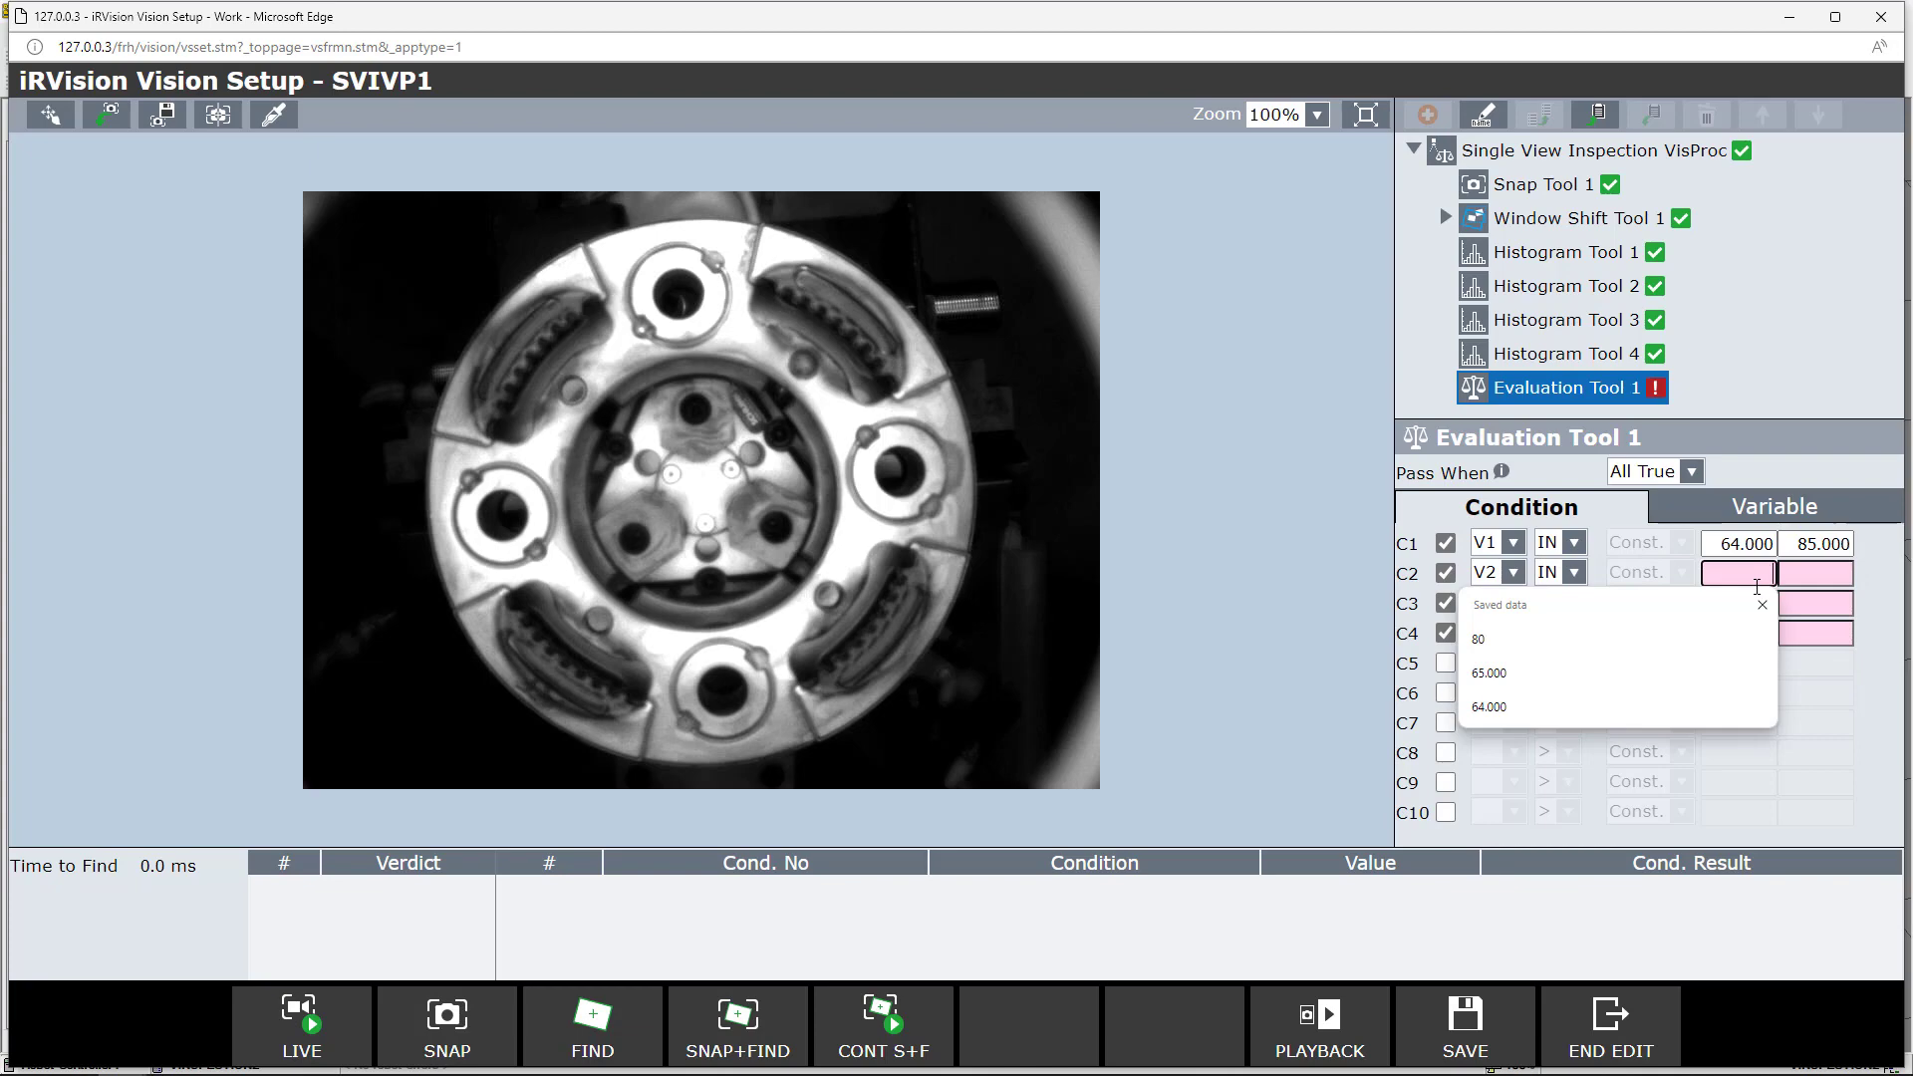
{"action": "left_click", "coordinate": [1741, 698]}
{"action": "left_click", "coordinate": [1757, 604]}
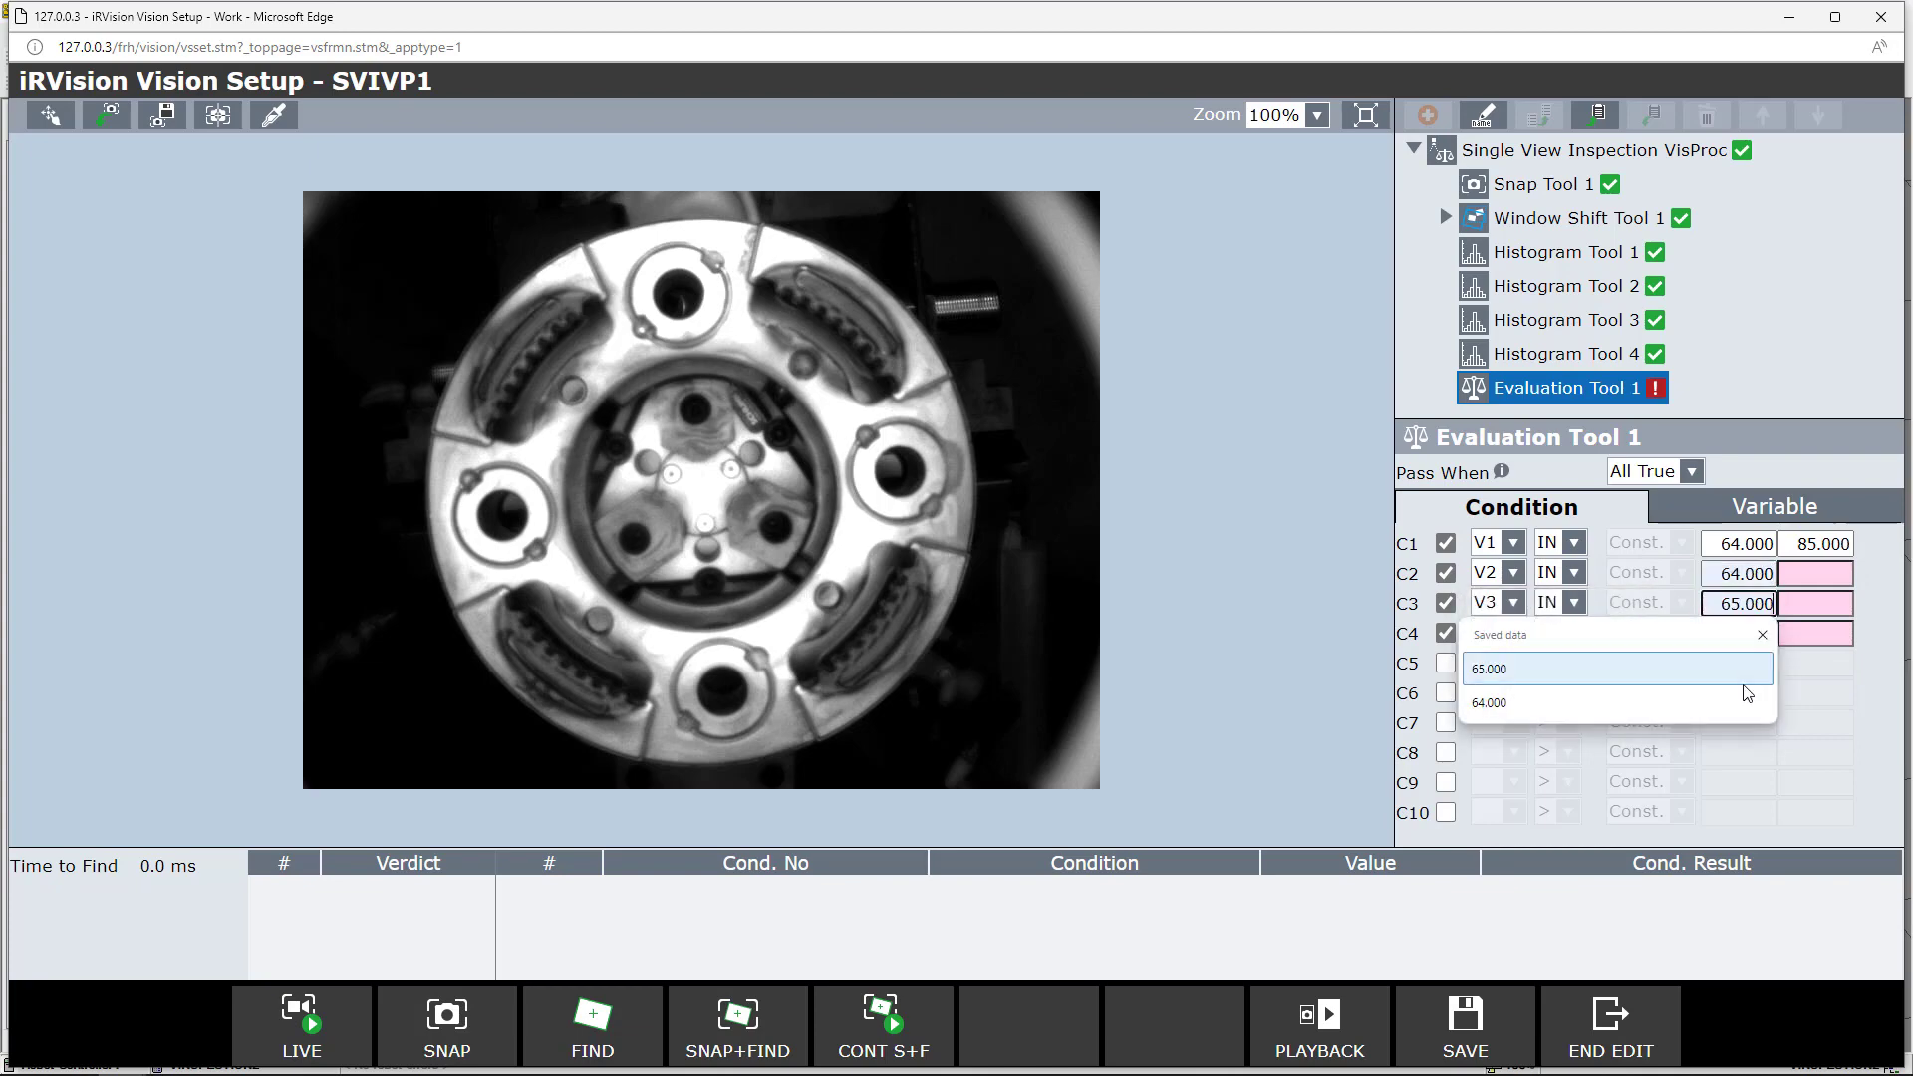
{"action": "left_click", "coordinate": [1745, 703]}
{"action": "left_click", "coordinate": [1764, 636]}
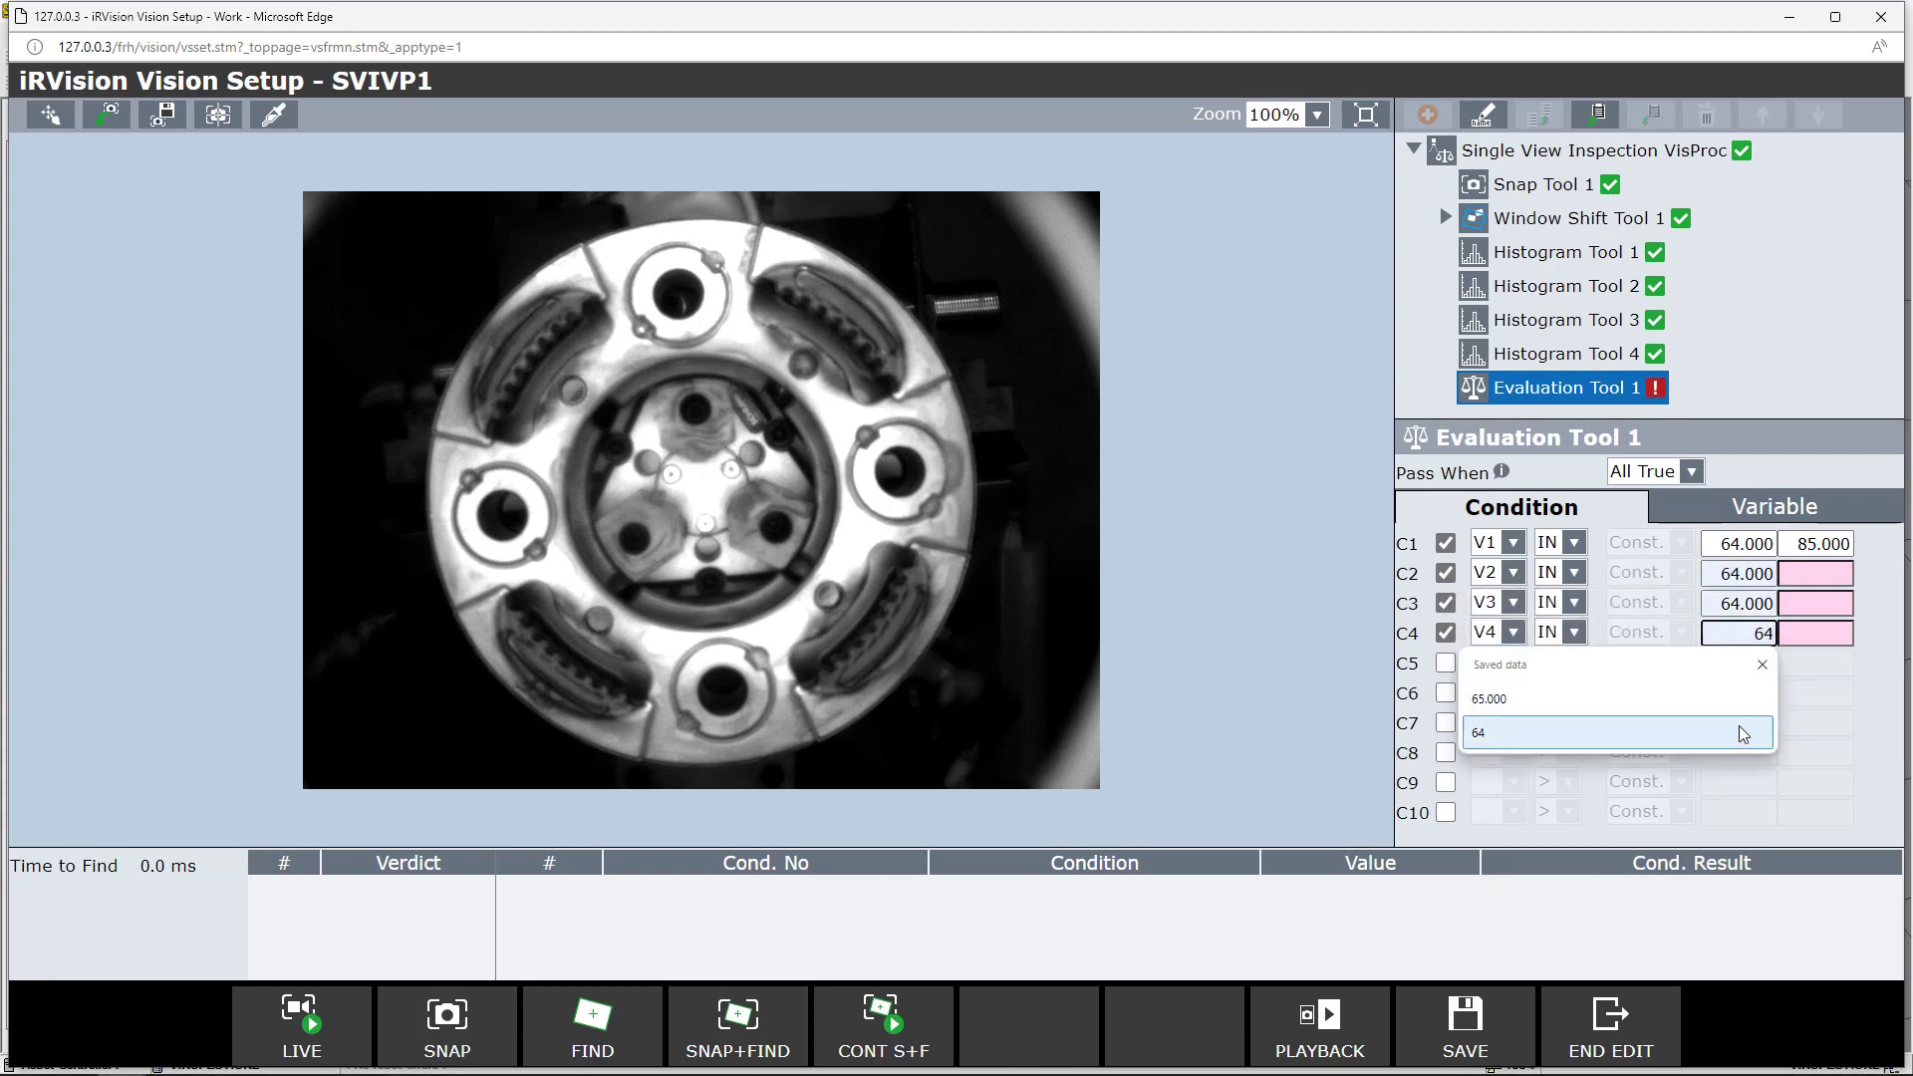
{"action": "left_click", "coordinate": [1743, 734]}
Step: Set the upper limit of conditions C2, C3 and C4 to 85.000 and save the vision process
{"action": "left_click", "coordinate": [1811, 574]}
{"action": "left_click", "coordinate": [1784, 641]}
{"action": "left_click", "coordinate": [1812, 604]}
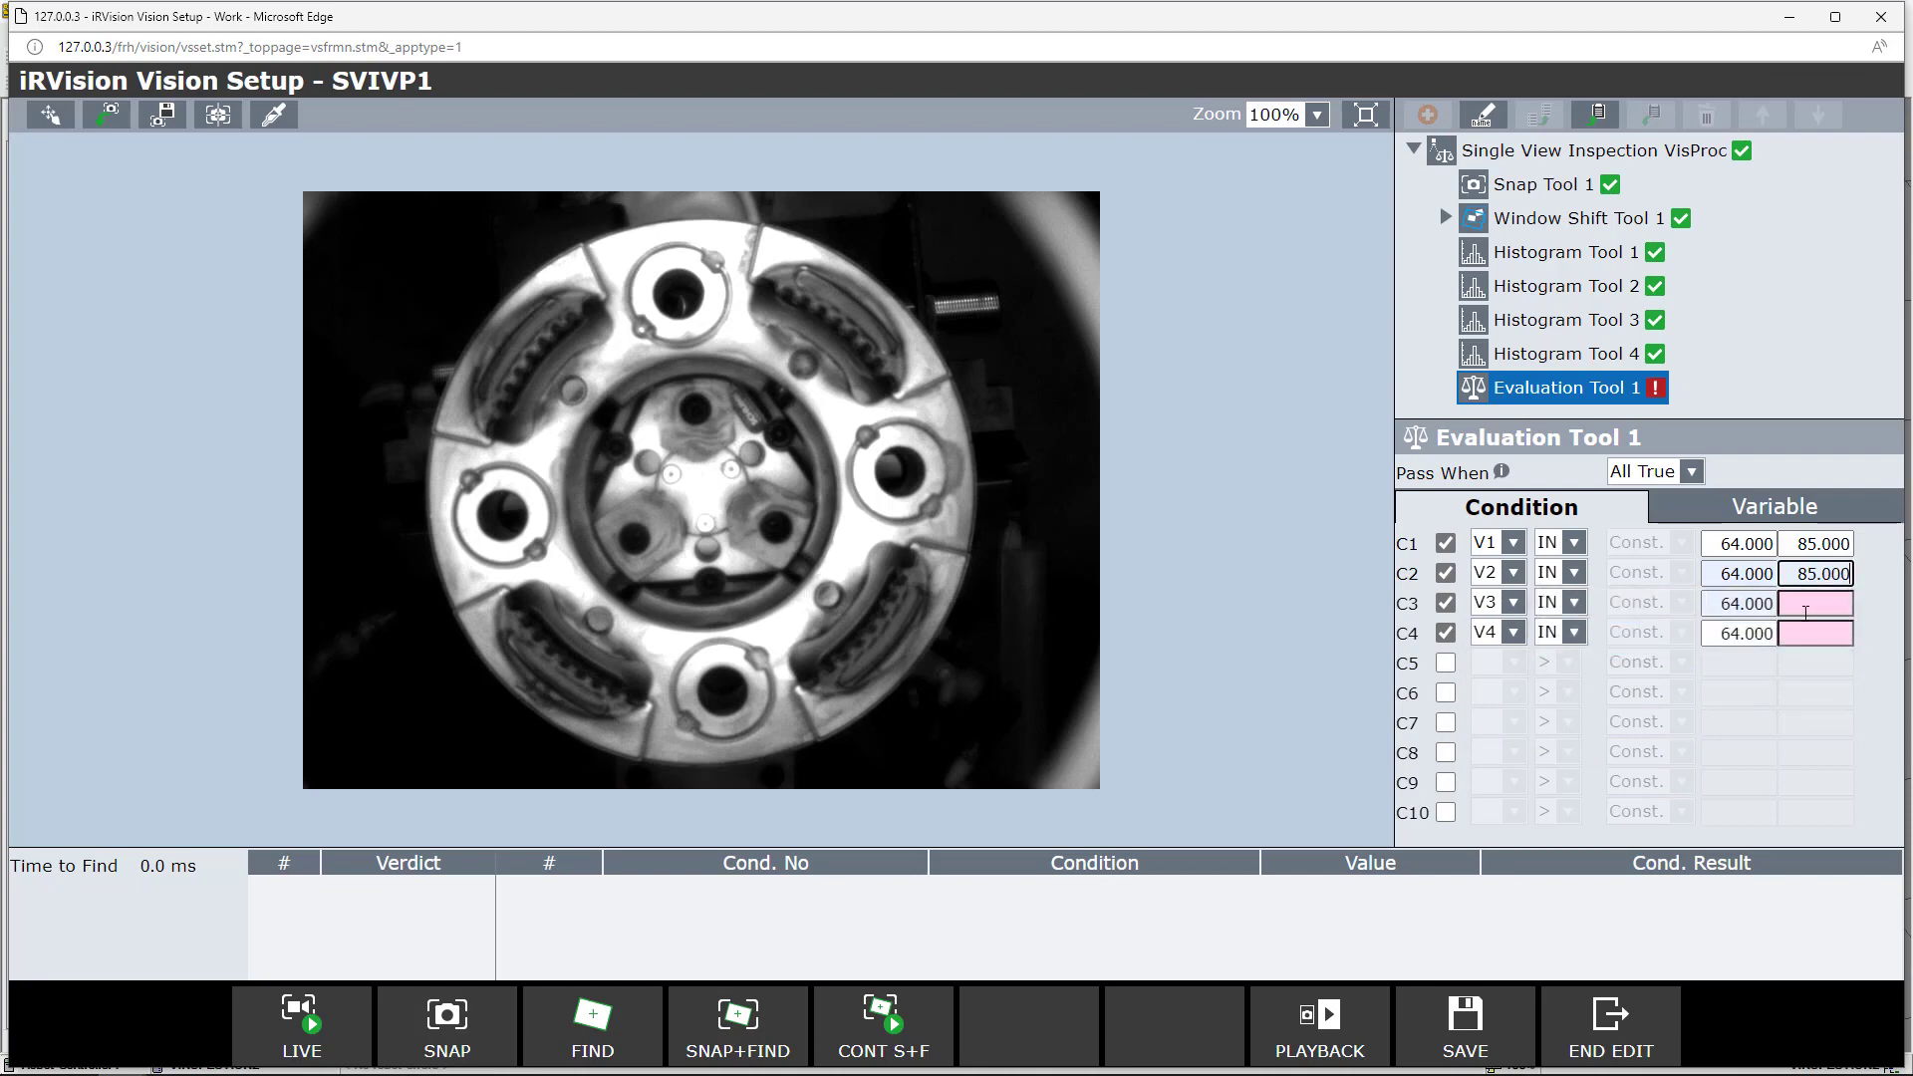
{"action": "left_click", "coordinate": [1798, 667]}
{"action": "left_click", "coordinate": [1814, 634]}
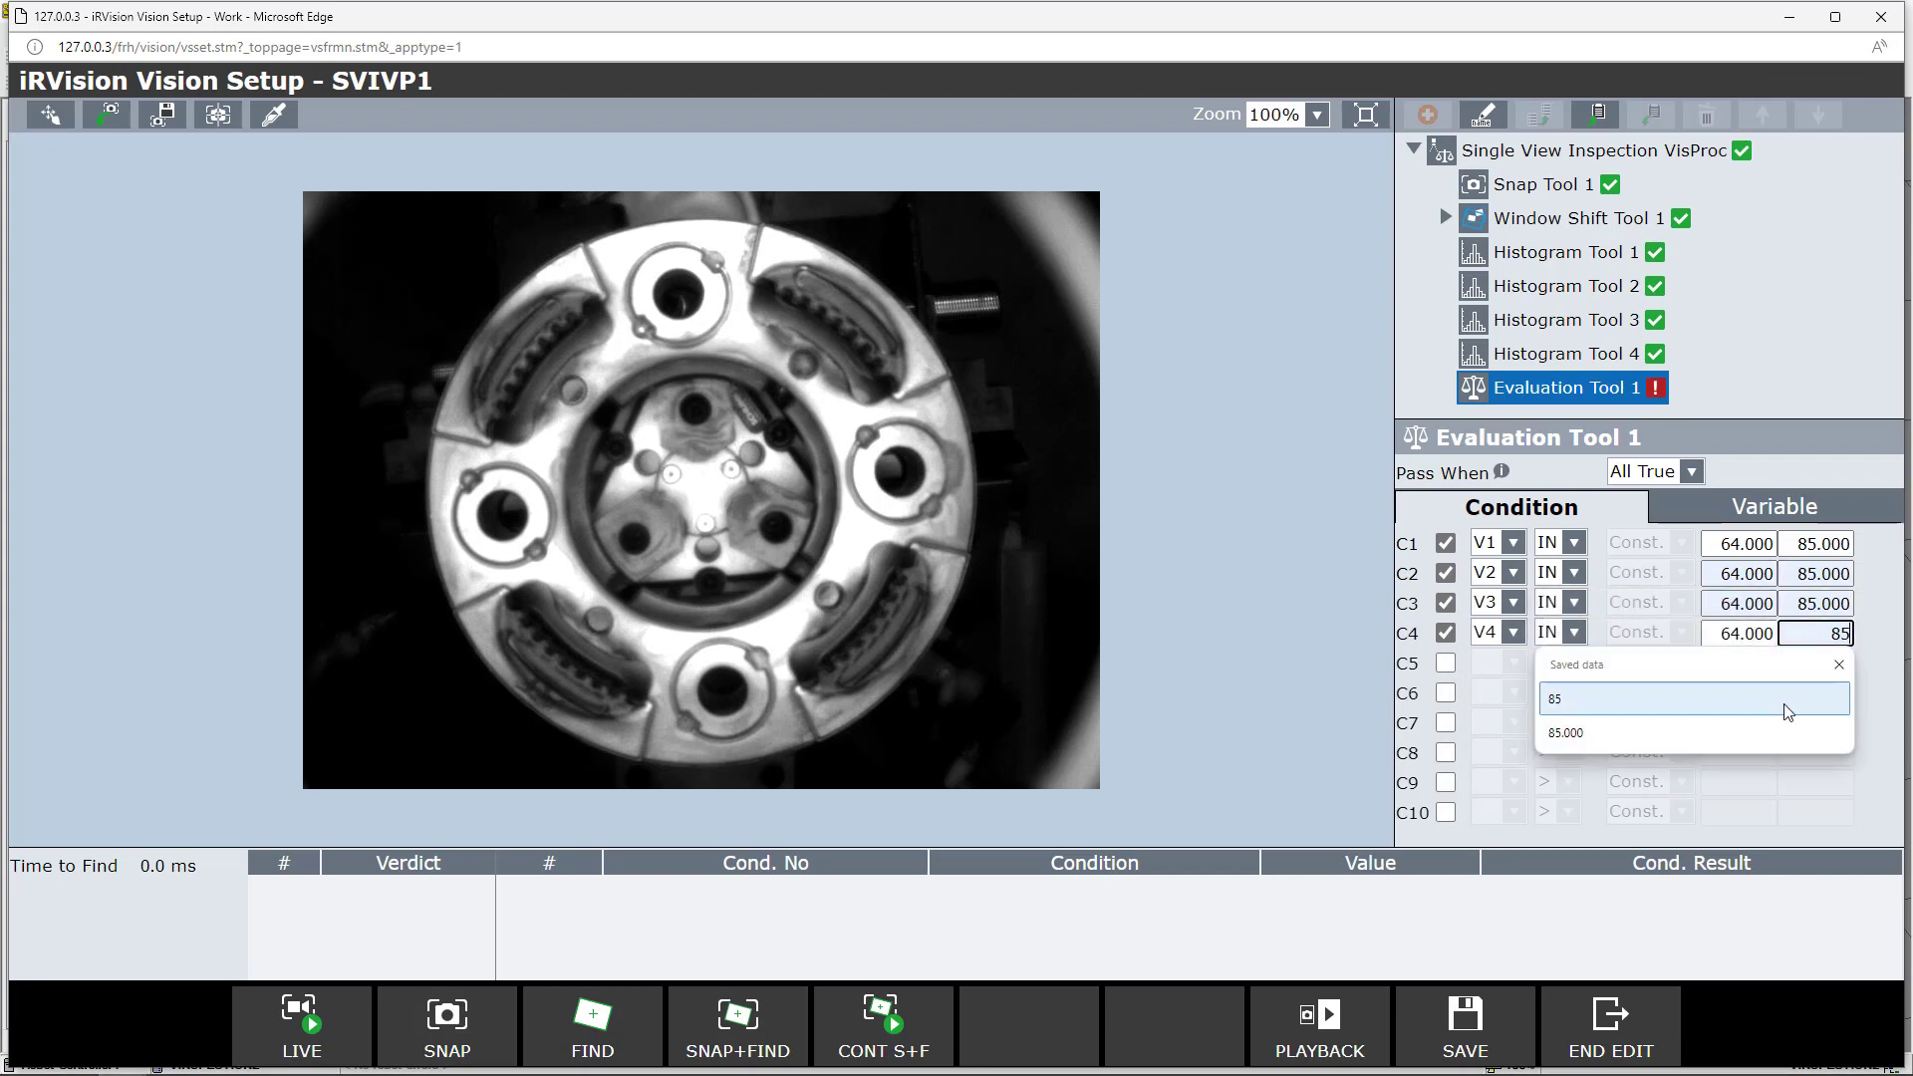
{"action": "left_click", "coordinate": [1793, 732]}
{"action": "left_click", "coordinate": [1496, 1011]}
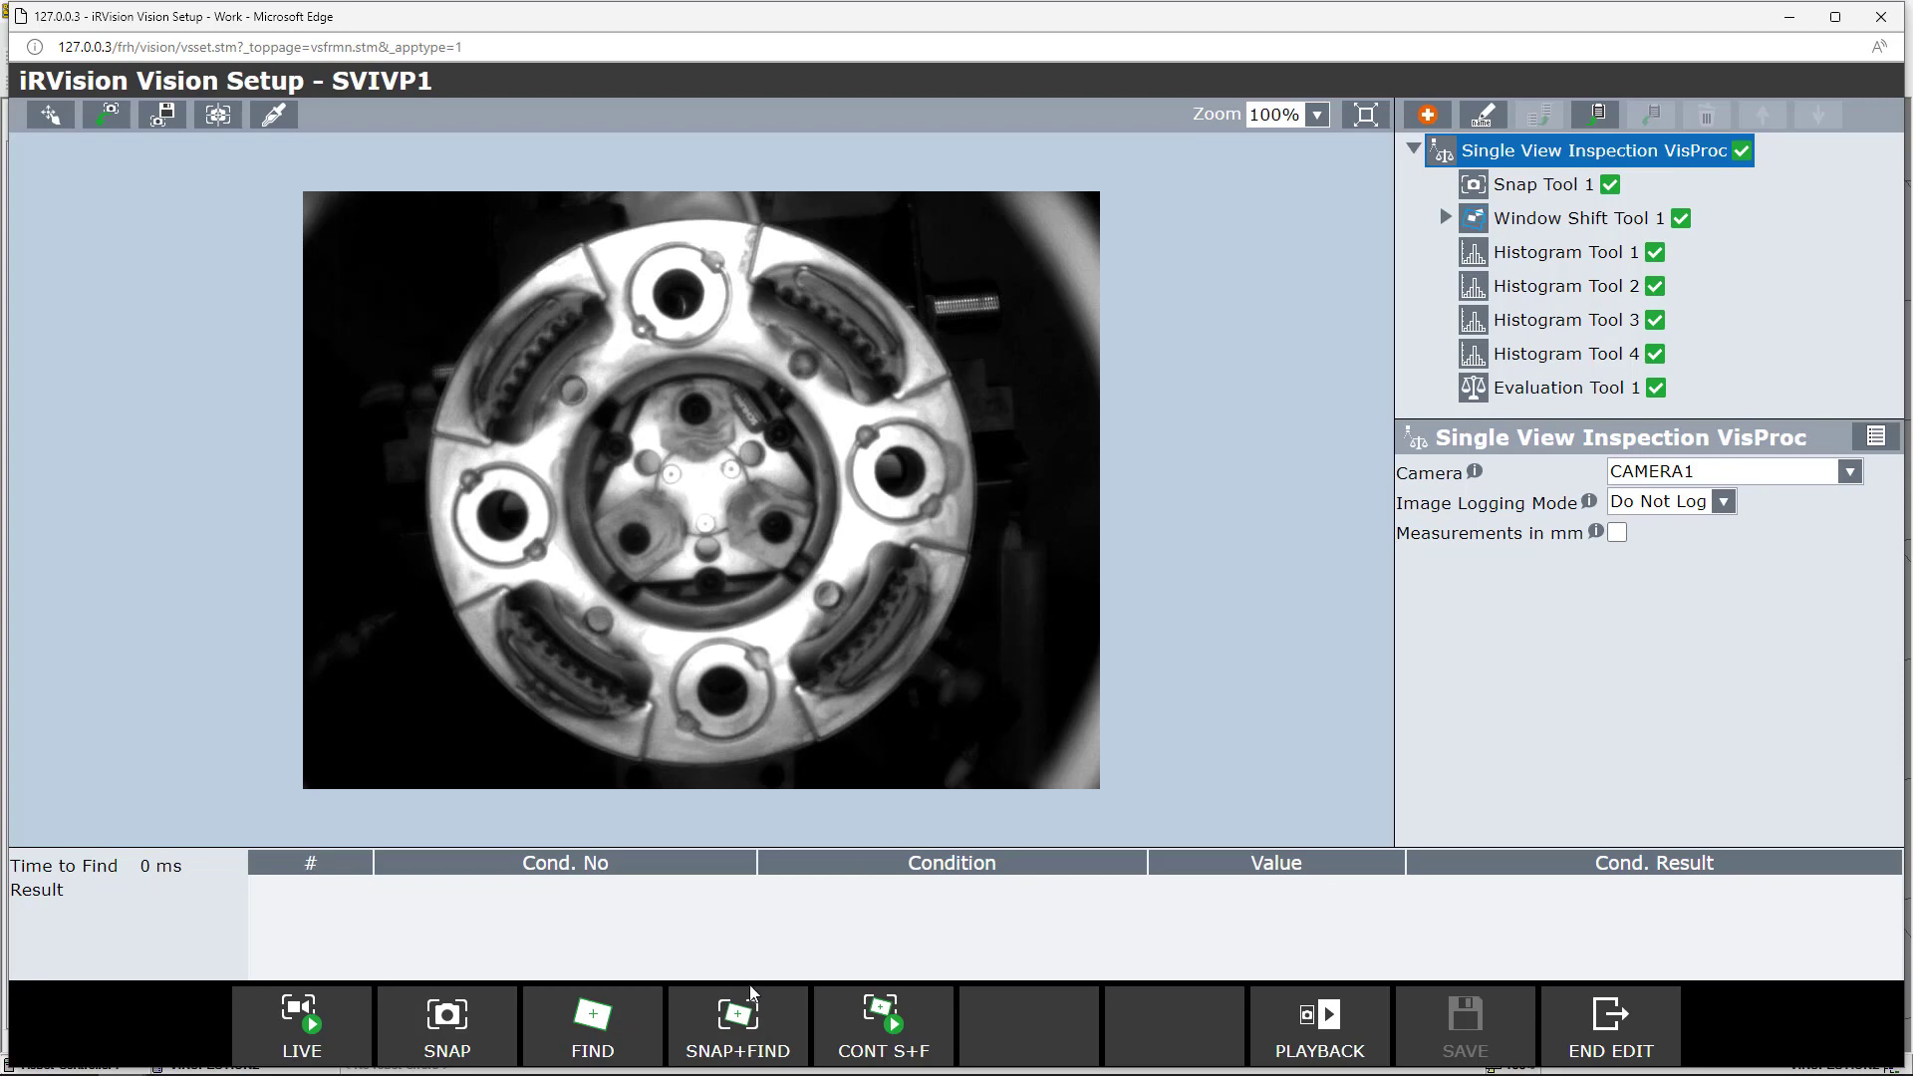
Step: Test the SVIVP1 inspection by snapping and finding on different parts and orientations, then end its editing
{"action": "left_click", "coordinate": [764, 1028]}
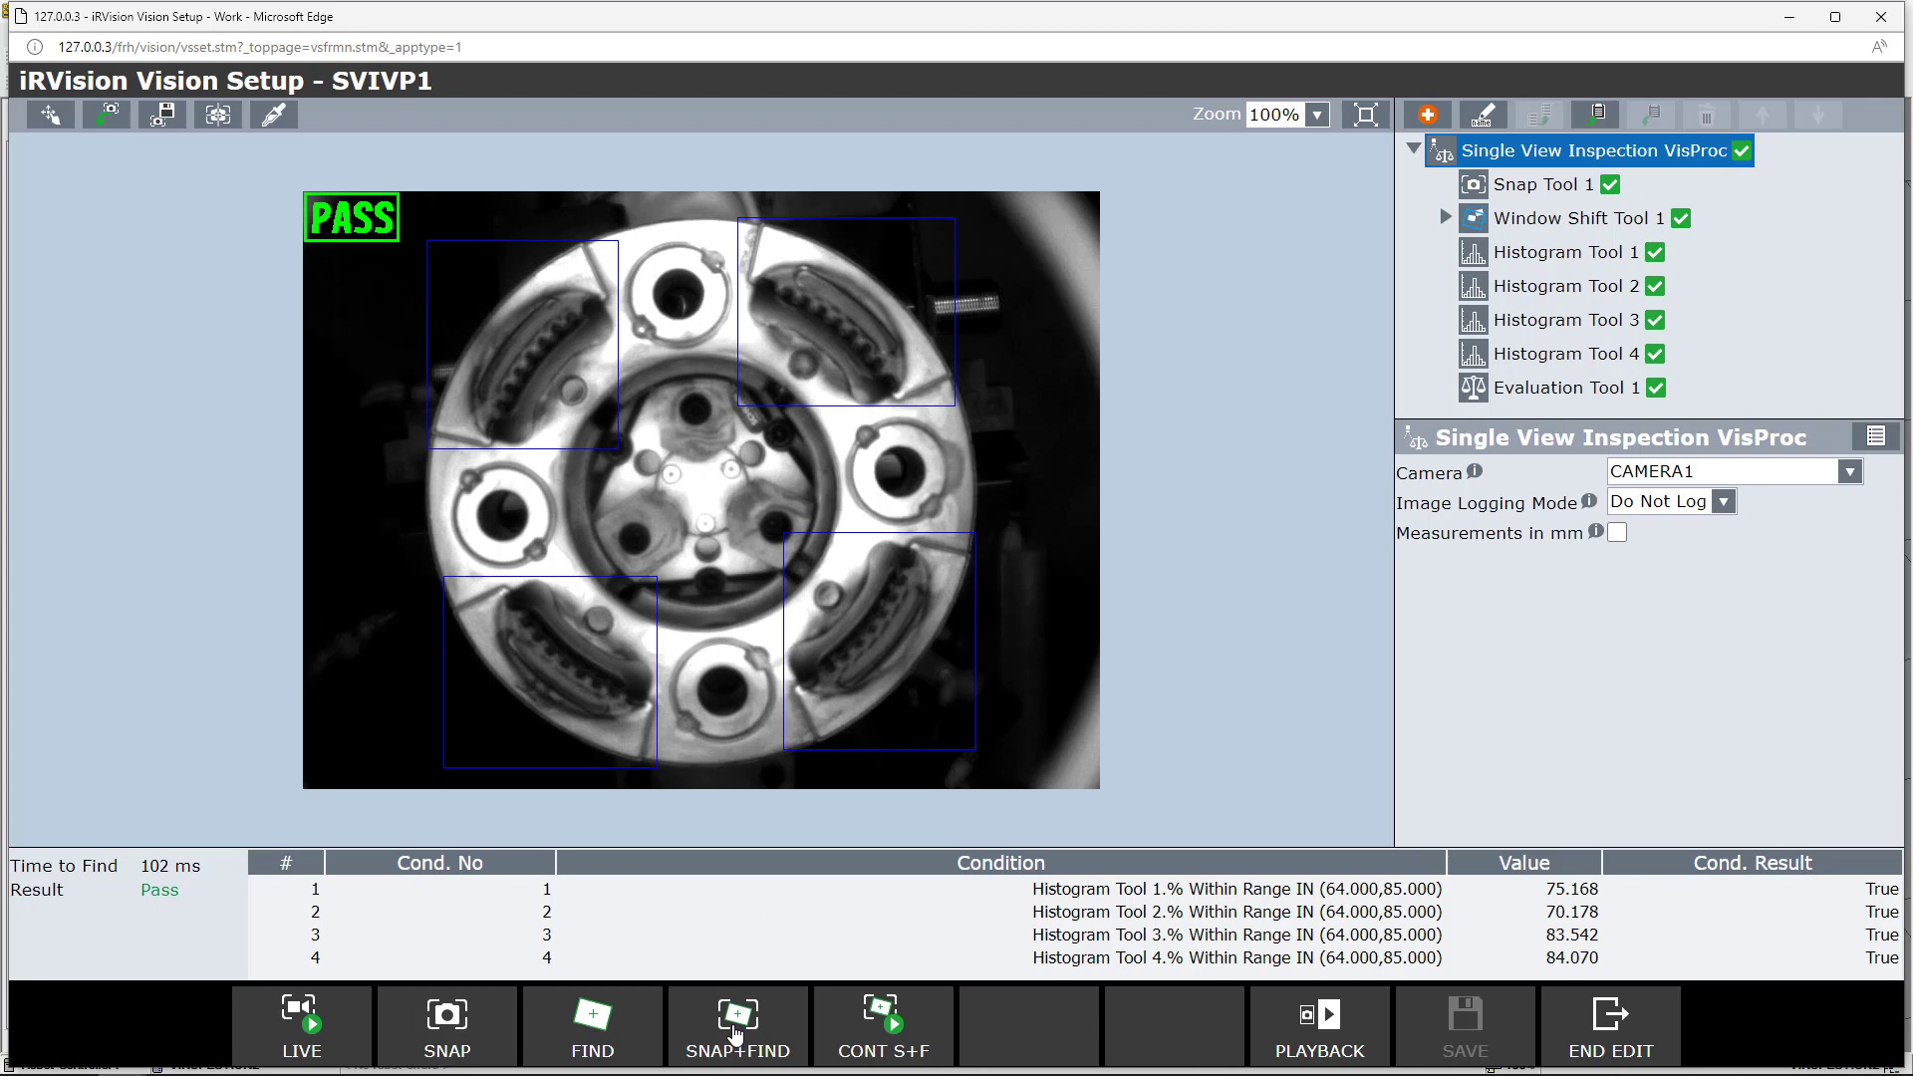
{"action": "left_click", "coordinate": [735, 1036]}
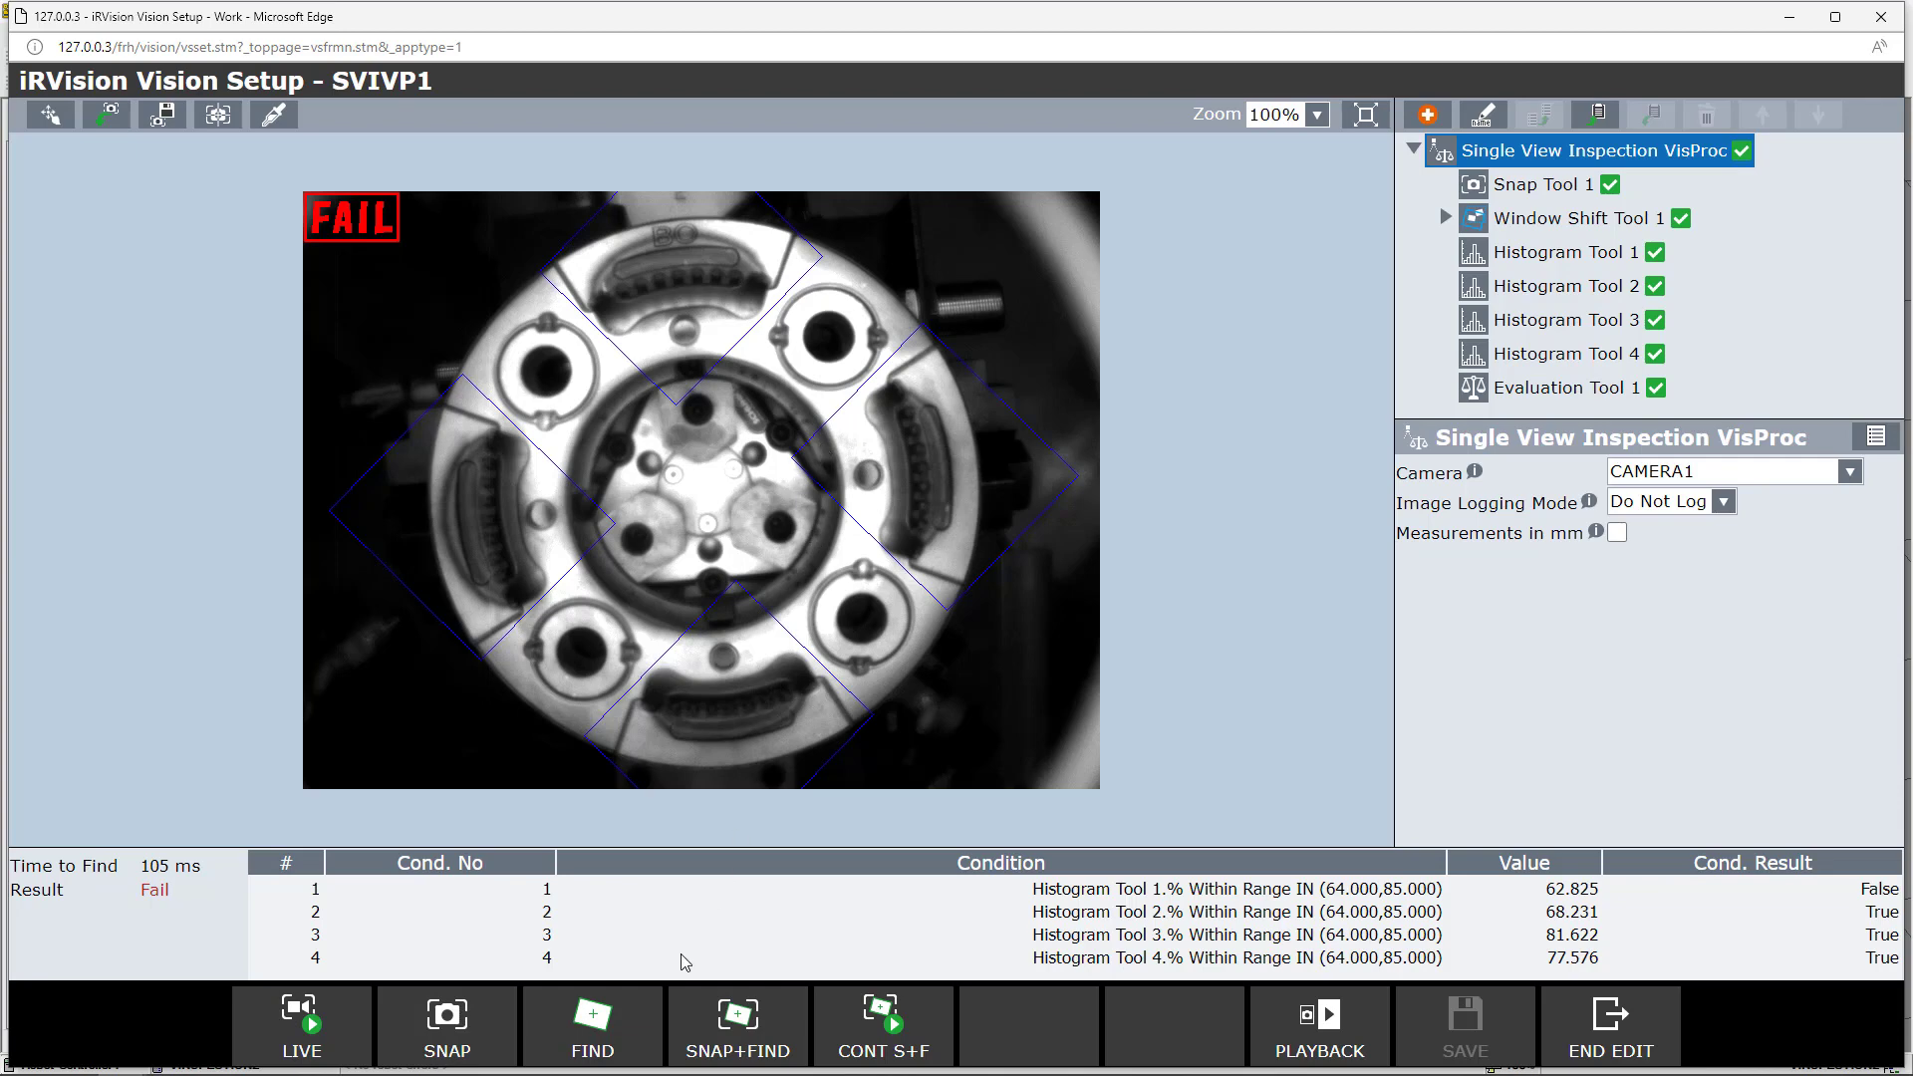
{"action": "left_click", "coordinate": [733, 1034]}
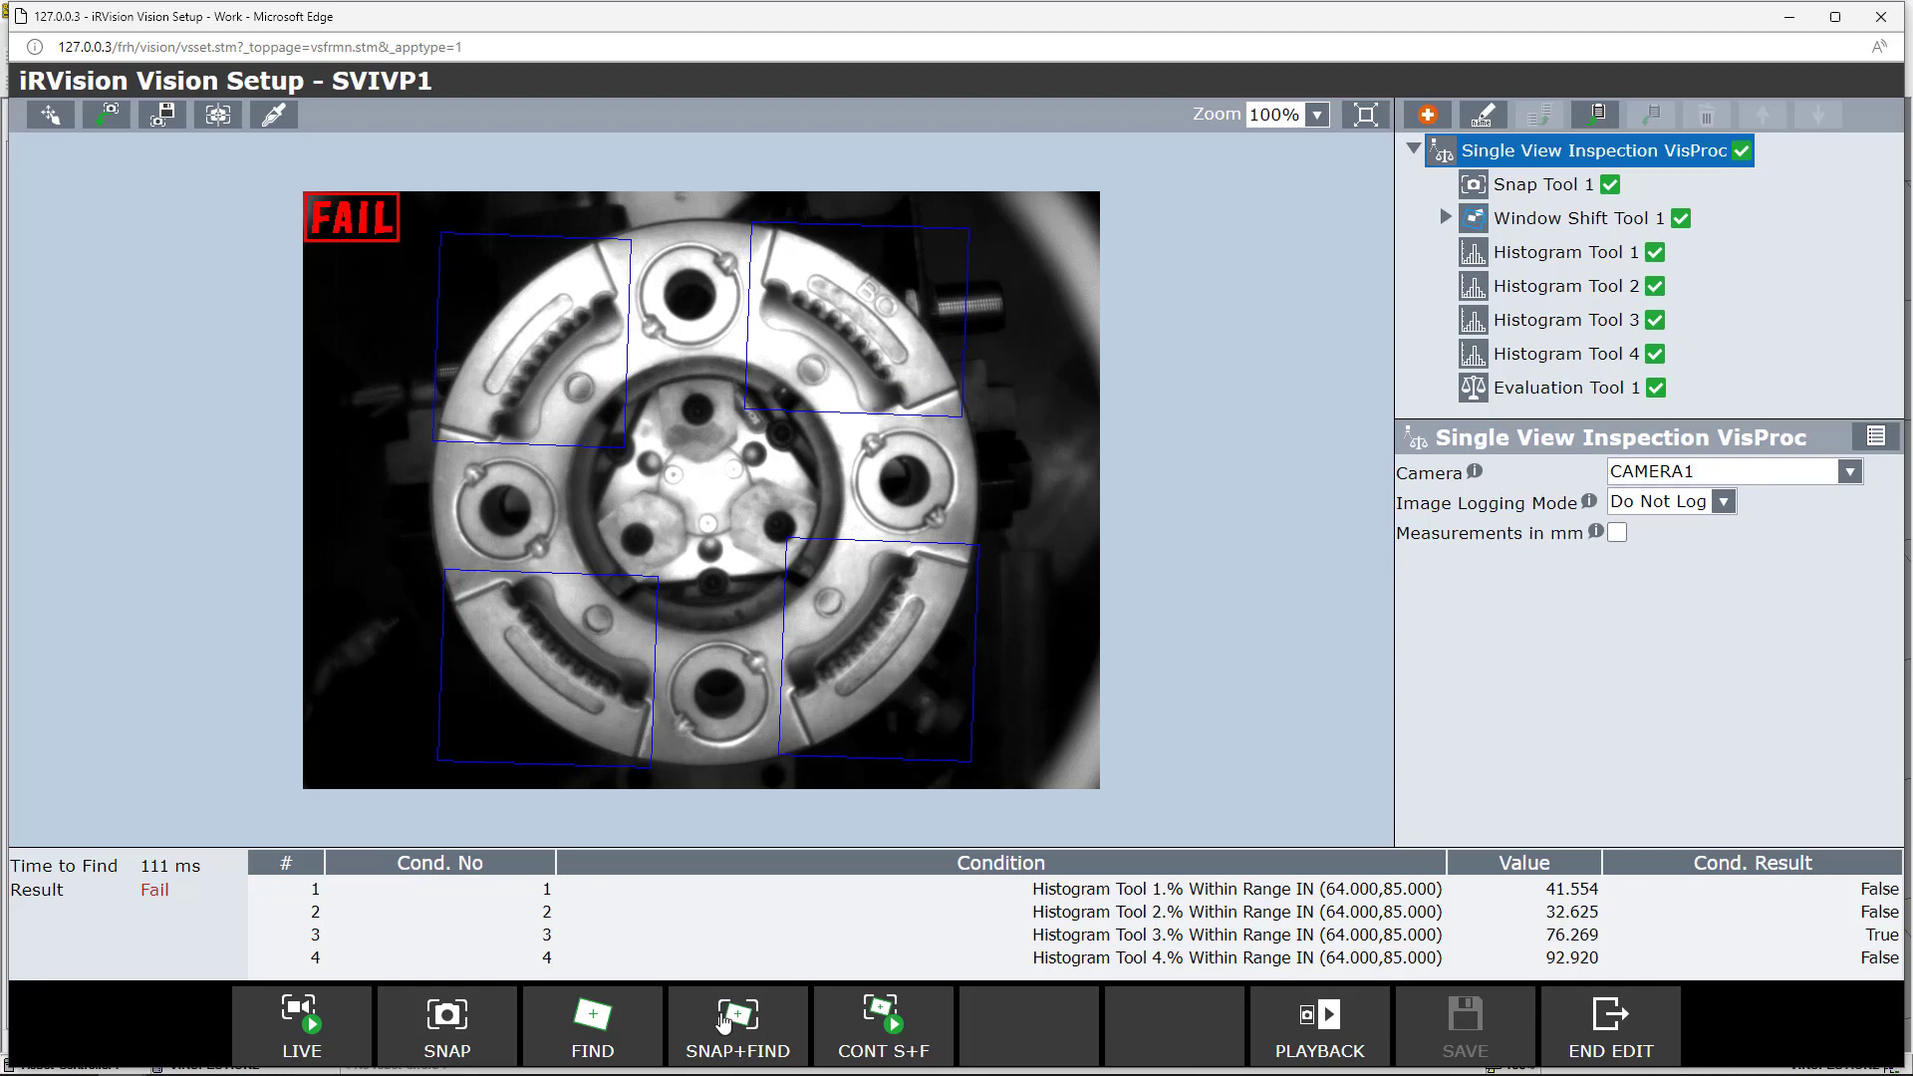
{"action": "left_click", "coordinate": [723, 1021]}
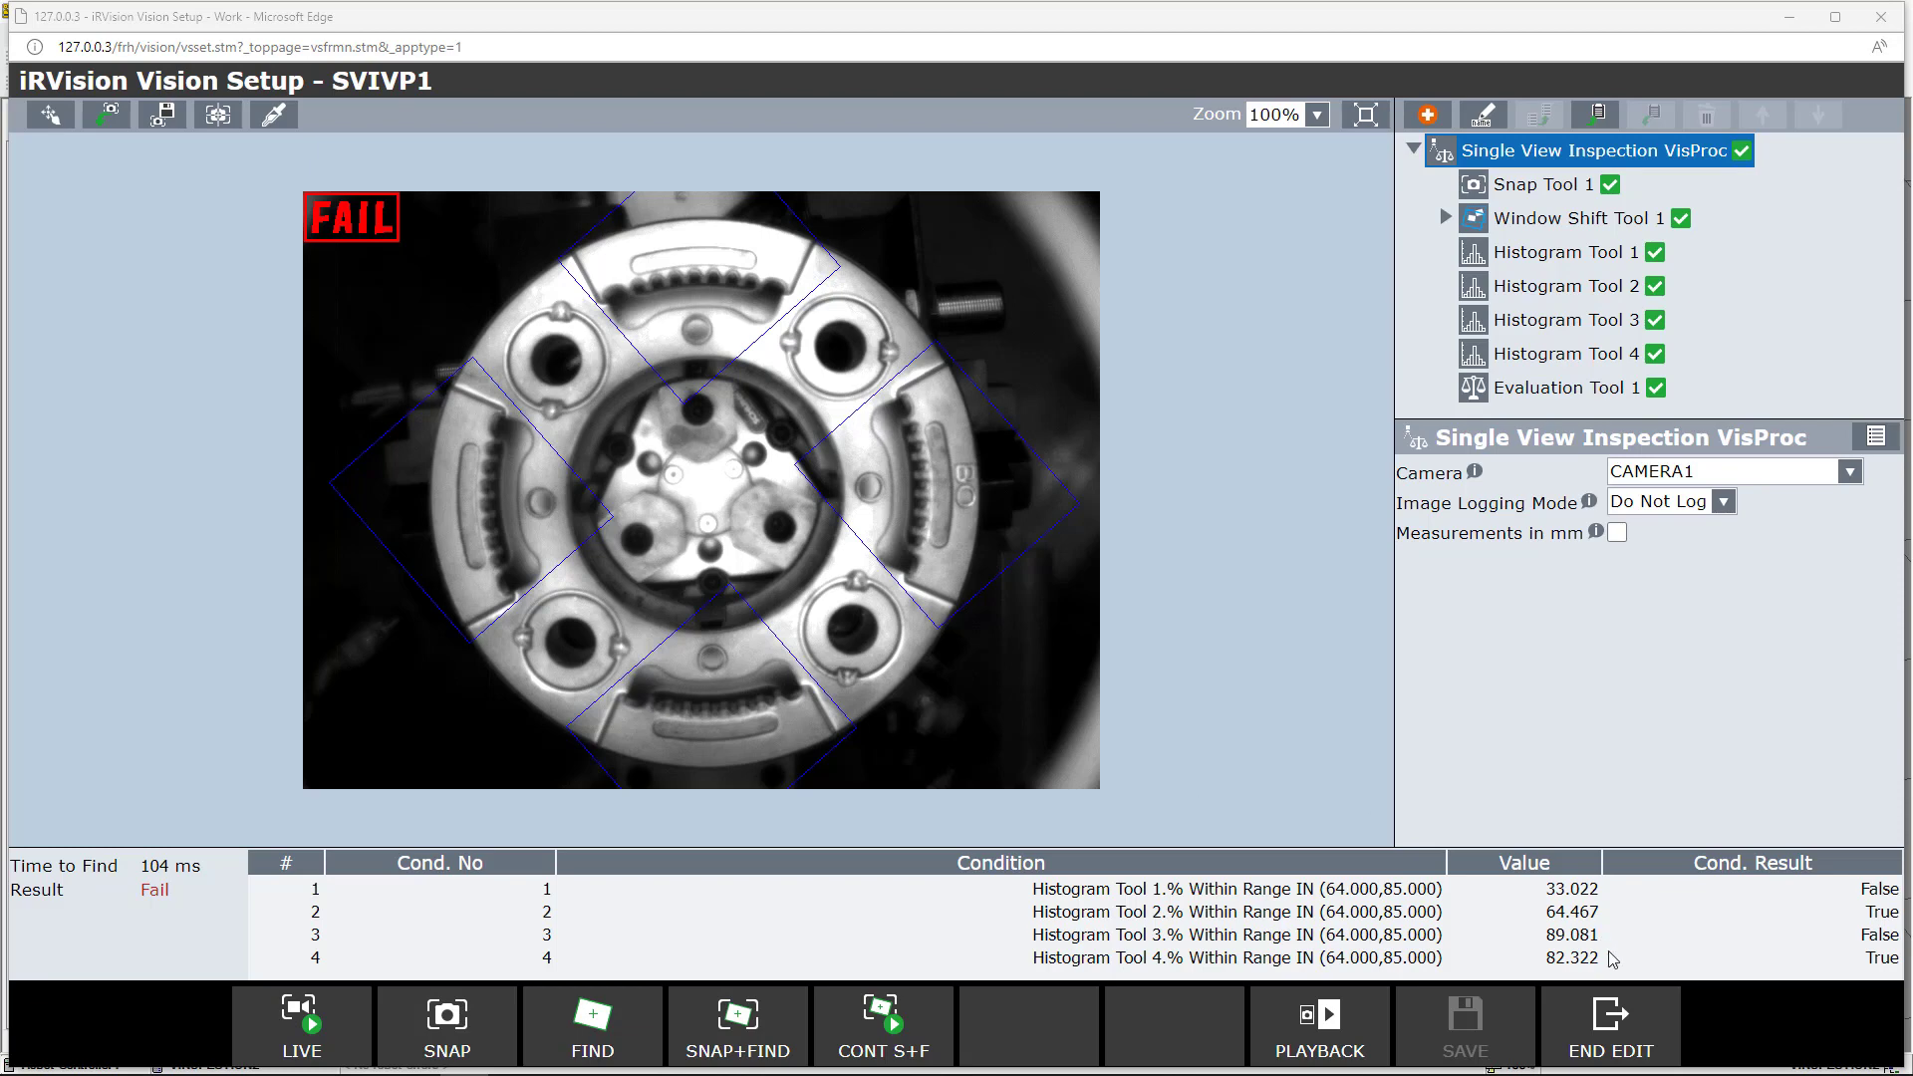
{"action": "left_click", "coordinate": [1607, 1026]}
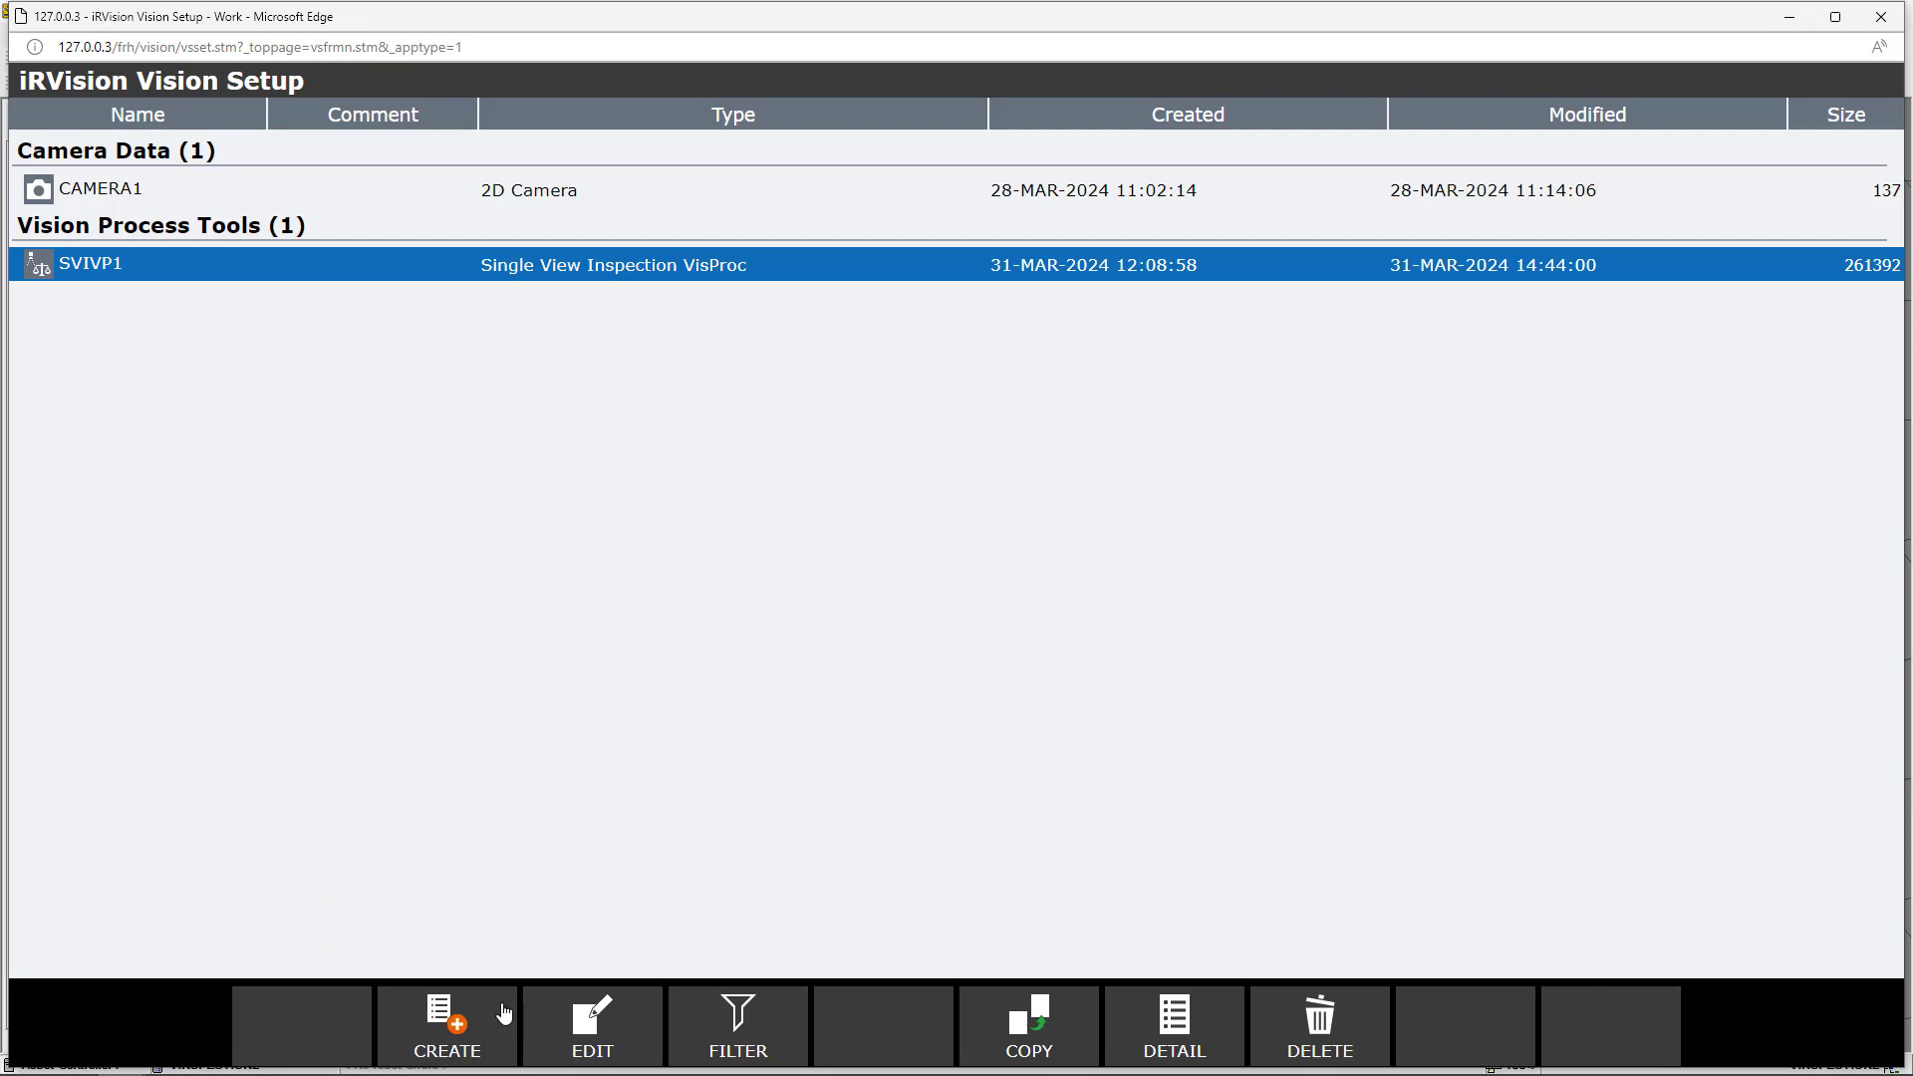
Step: Create a Single View Inspection VisProc named SVIVP2 and open it for editing
{"action": "left_click", "coordinate": [468, 1024]}
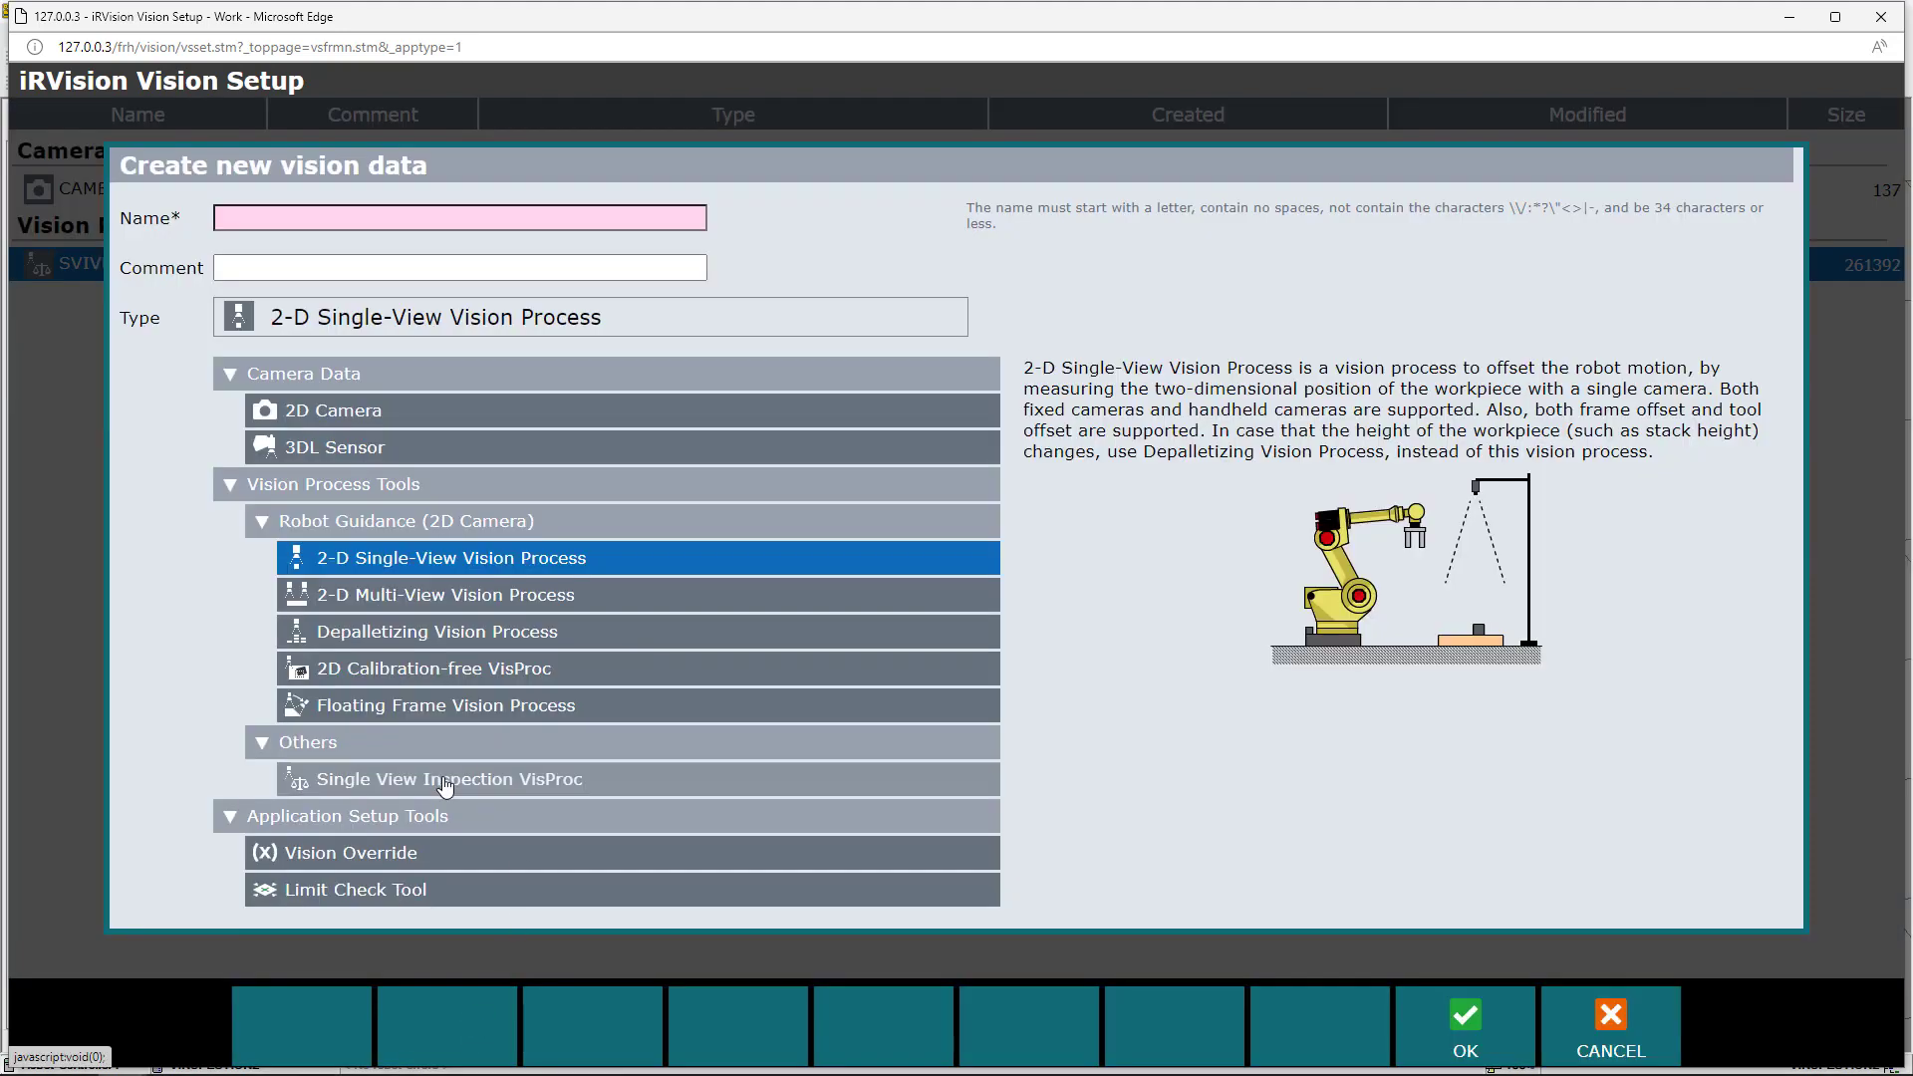
{"action": "left_click", "coordinate": [446, 782]}
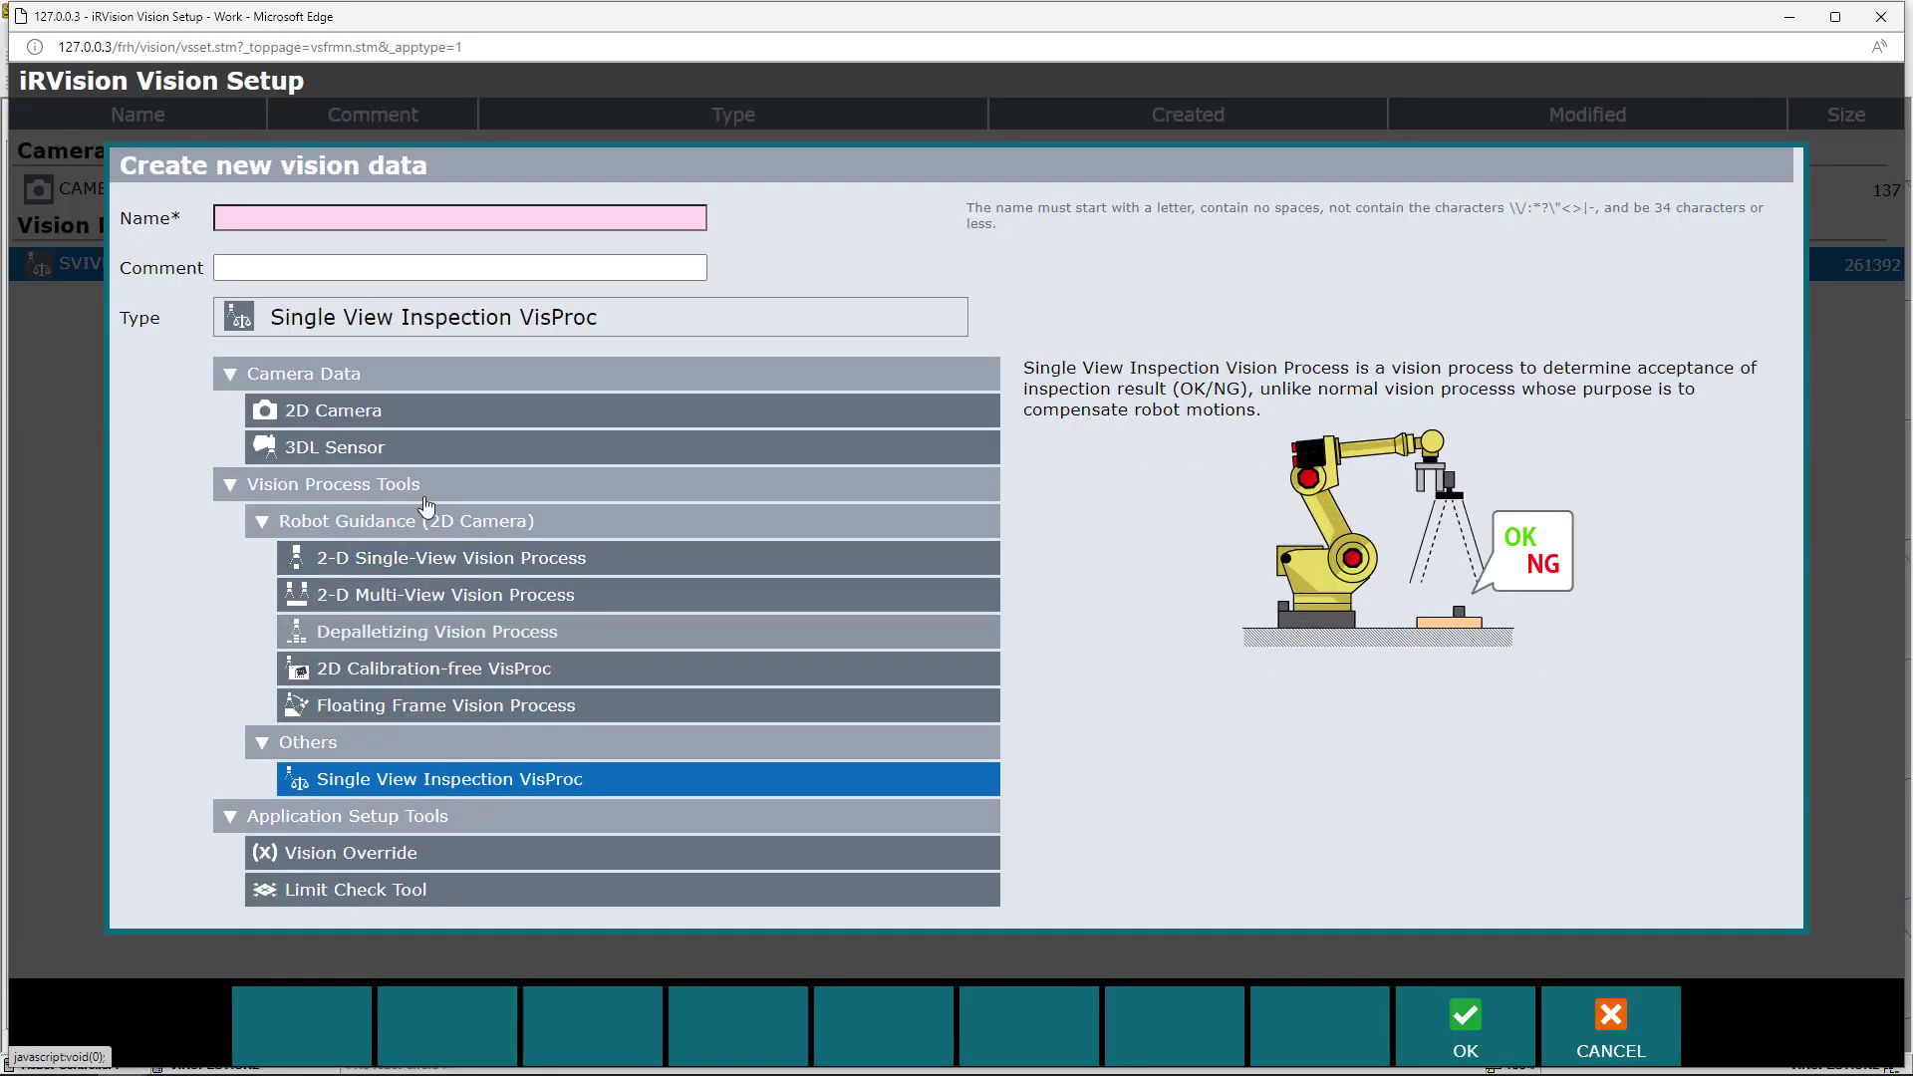
{"action": "left_click", "coordinate": [450, 219]}
{"action": "type", "text": "SVIVP2"}
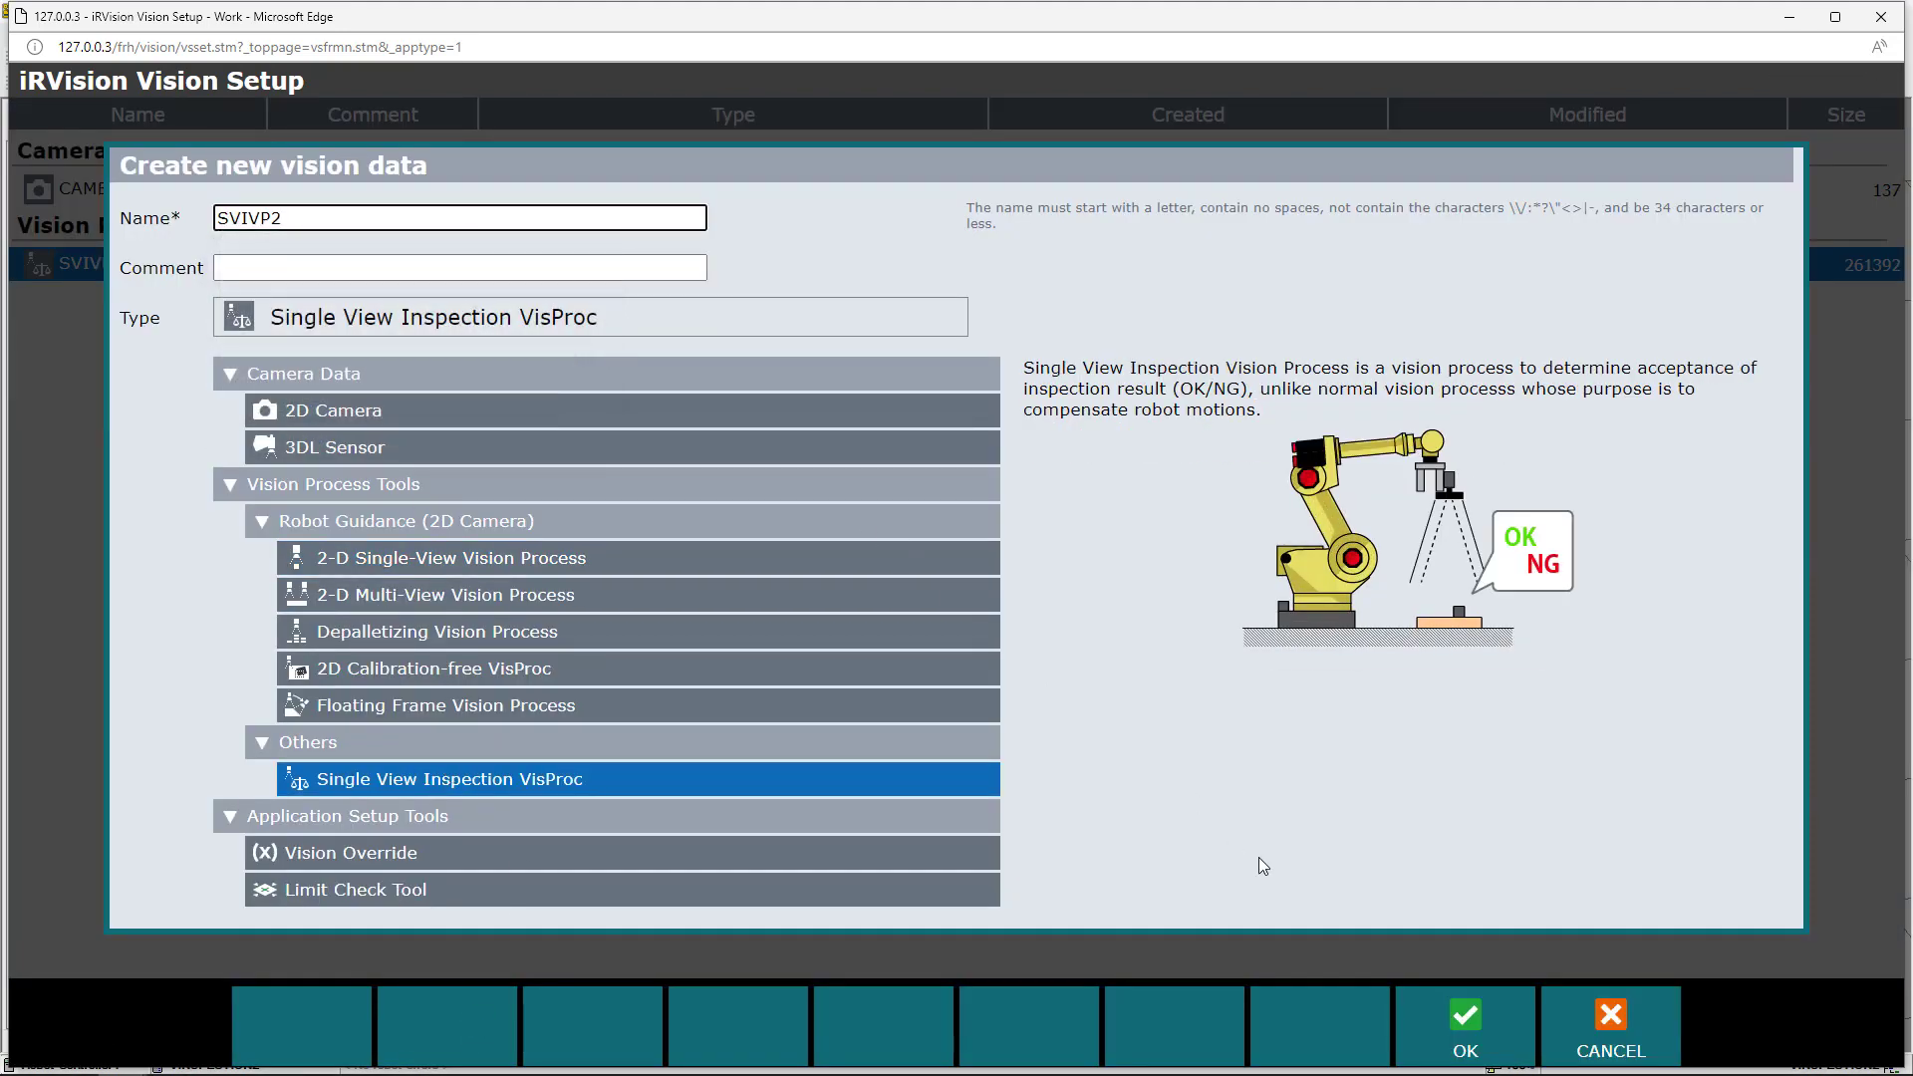
{"action": "left_click", "coordinate": [1453, 1009]}
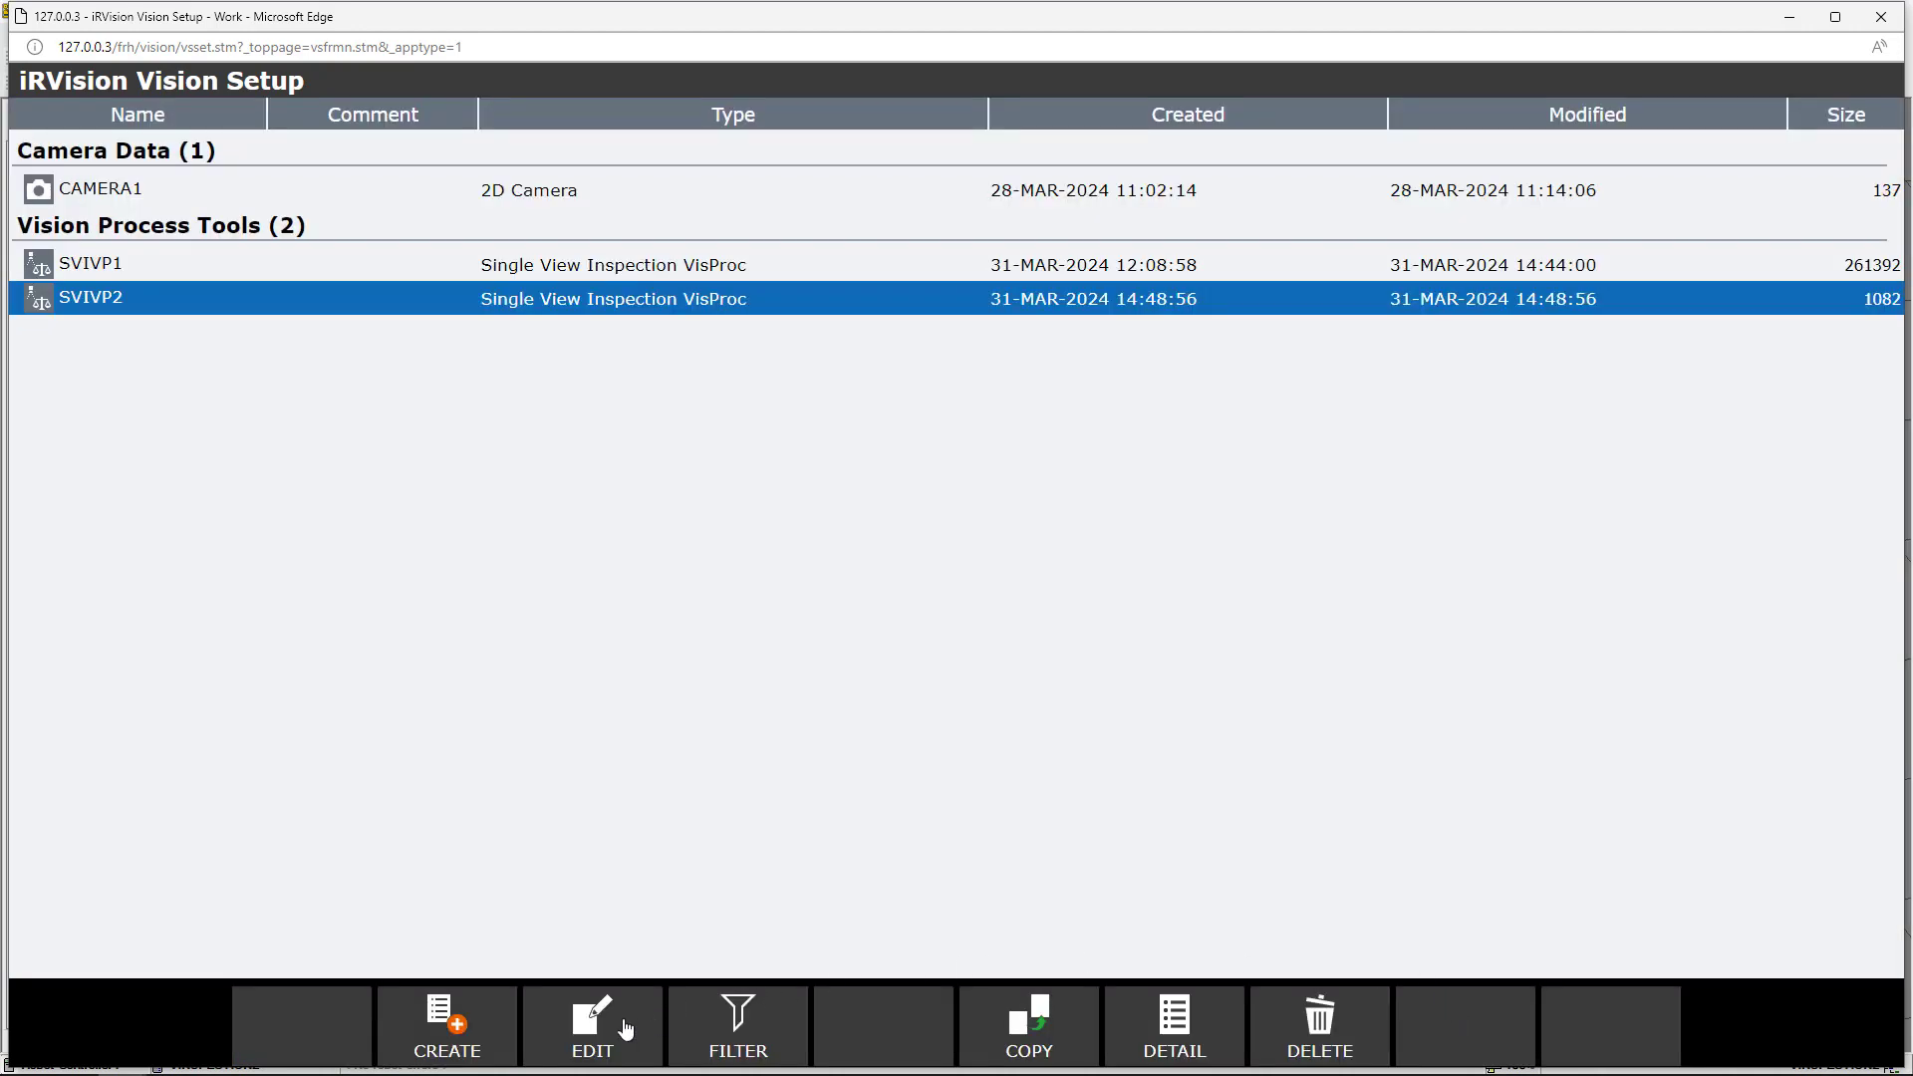
{"action": "left_click", "coordinate": [594, 1026]}
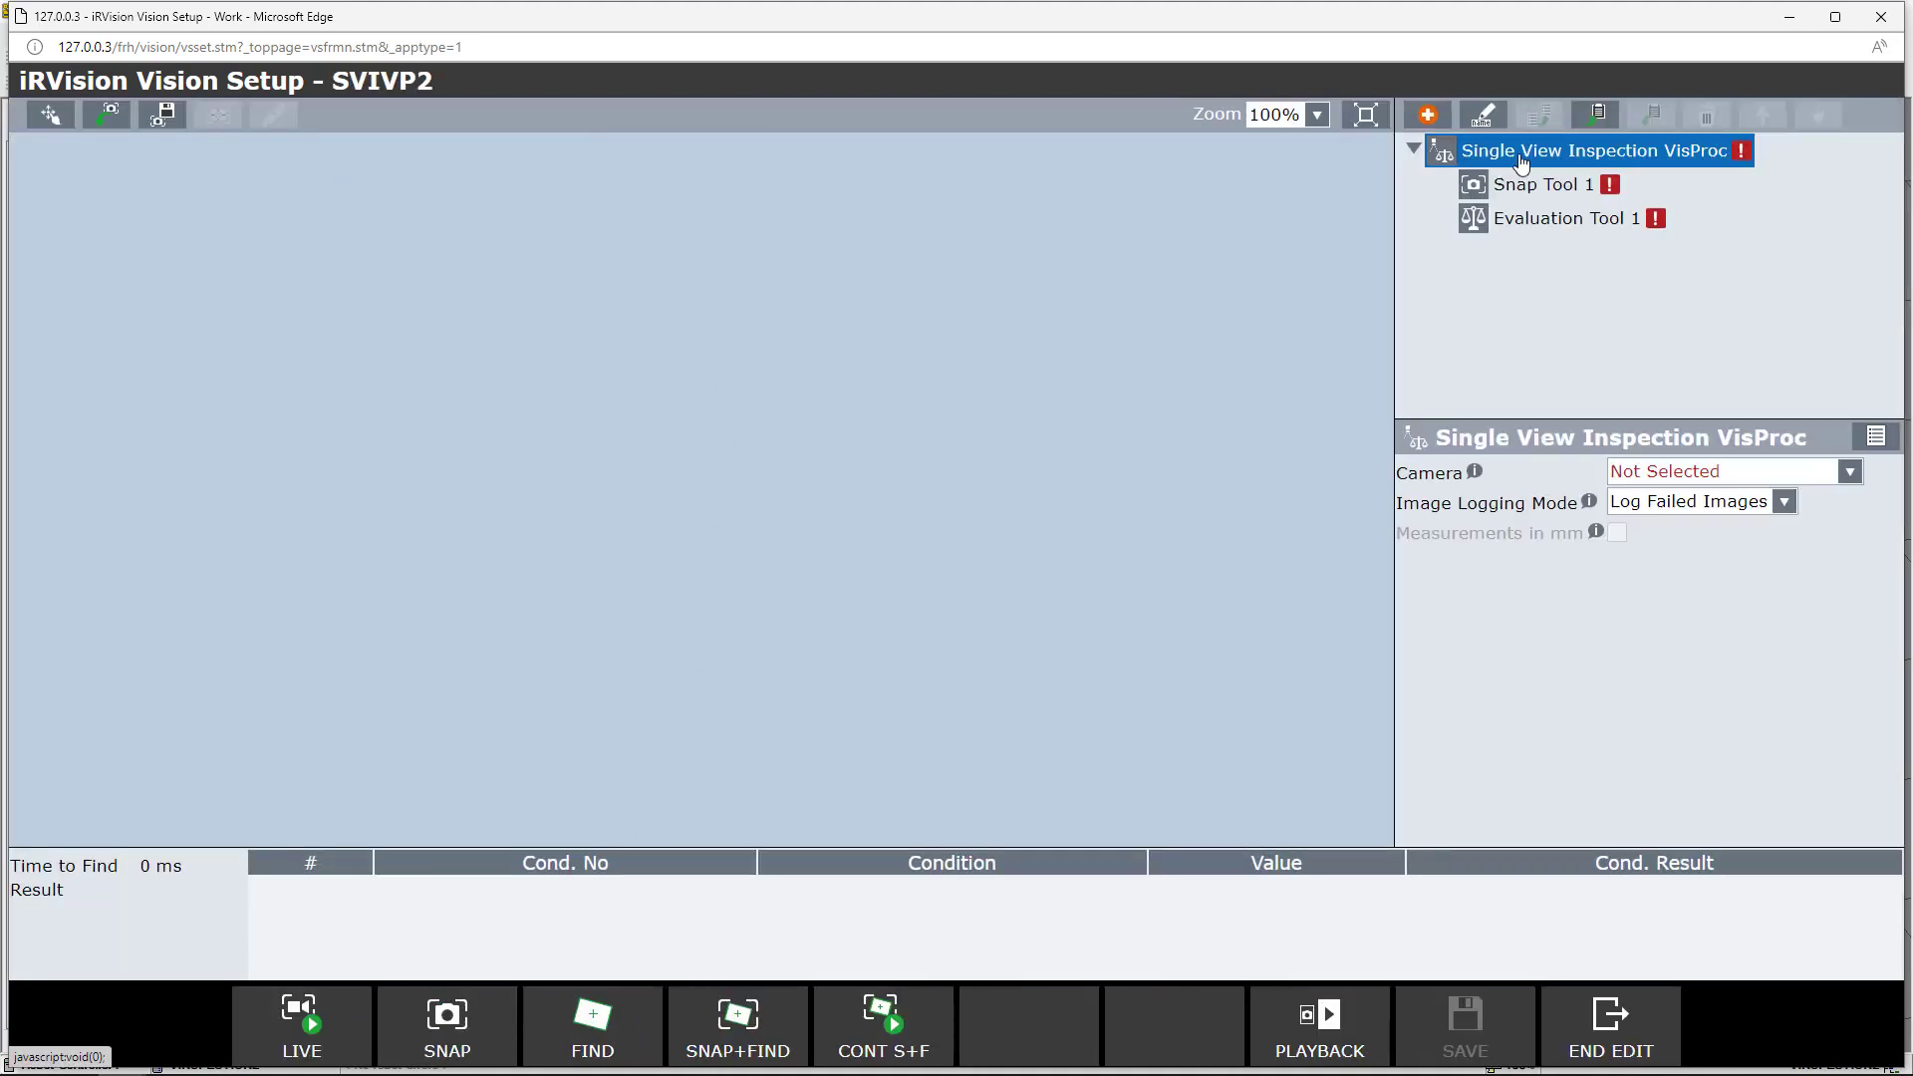
Step: Assign CAMERA1 to SVIVP2 and set its image logging mode to Do Not Log
{"action": "left_click", "coordinate": [1841, 471]}
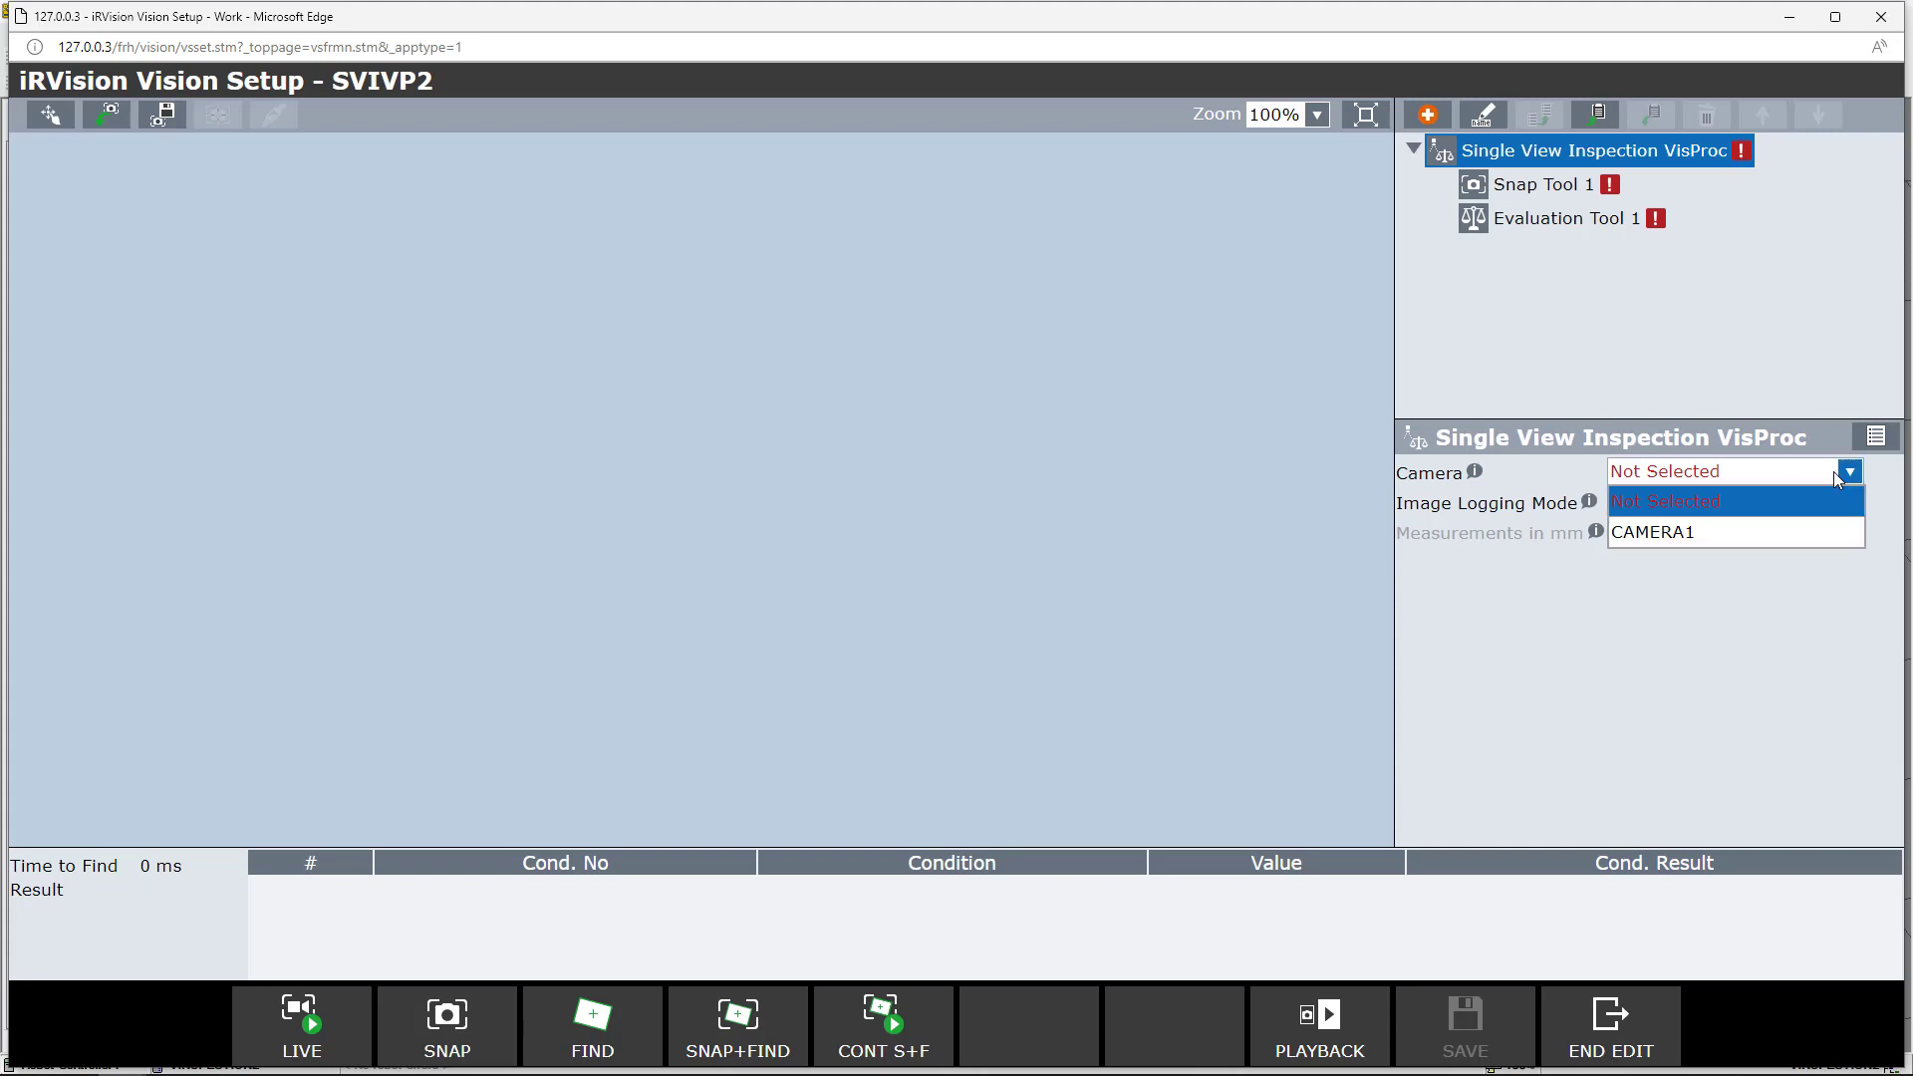
{"action": "left_click", "coordinate": [1783, 534]}
{"action": "left_click", "coordinate": [1774, 501]}
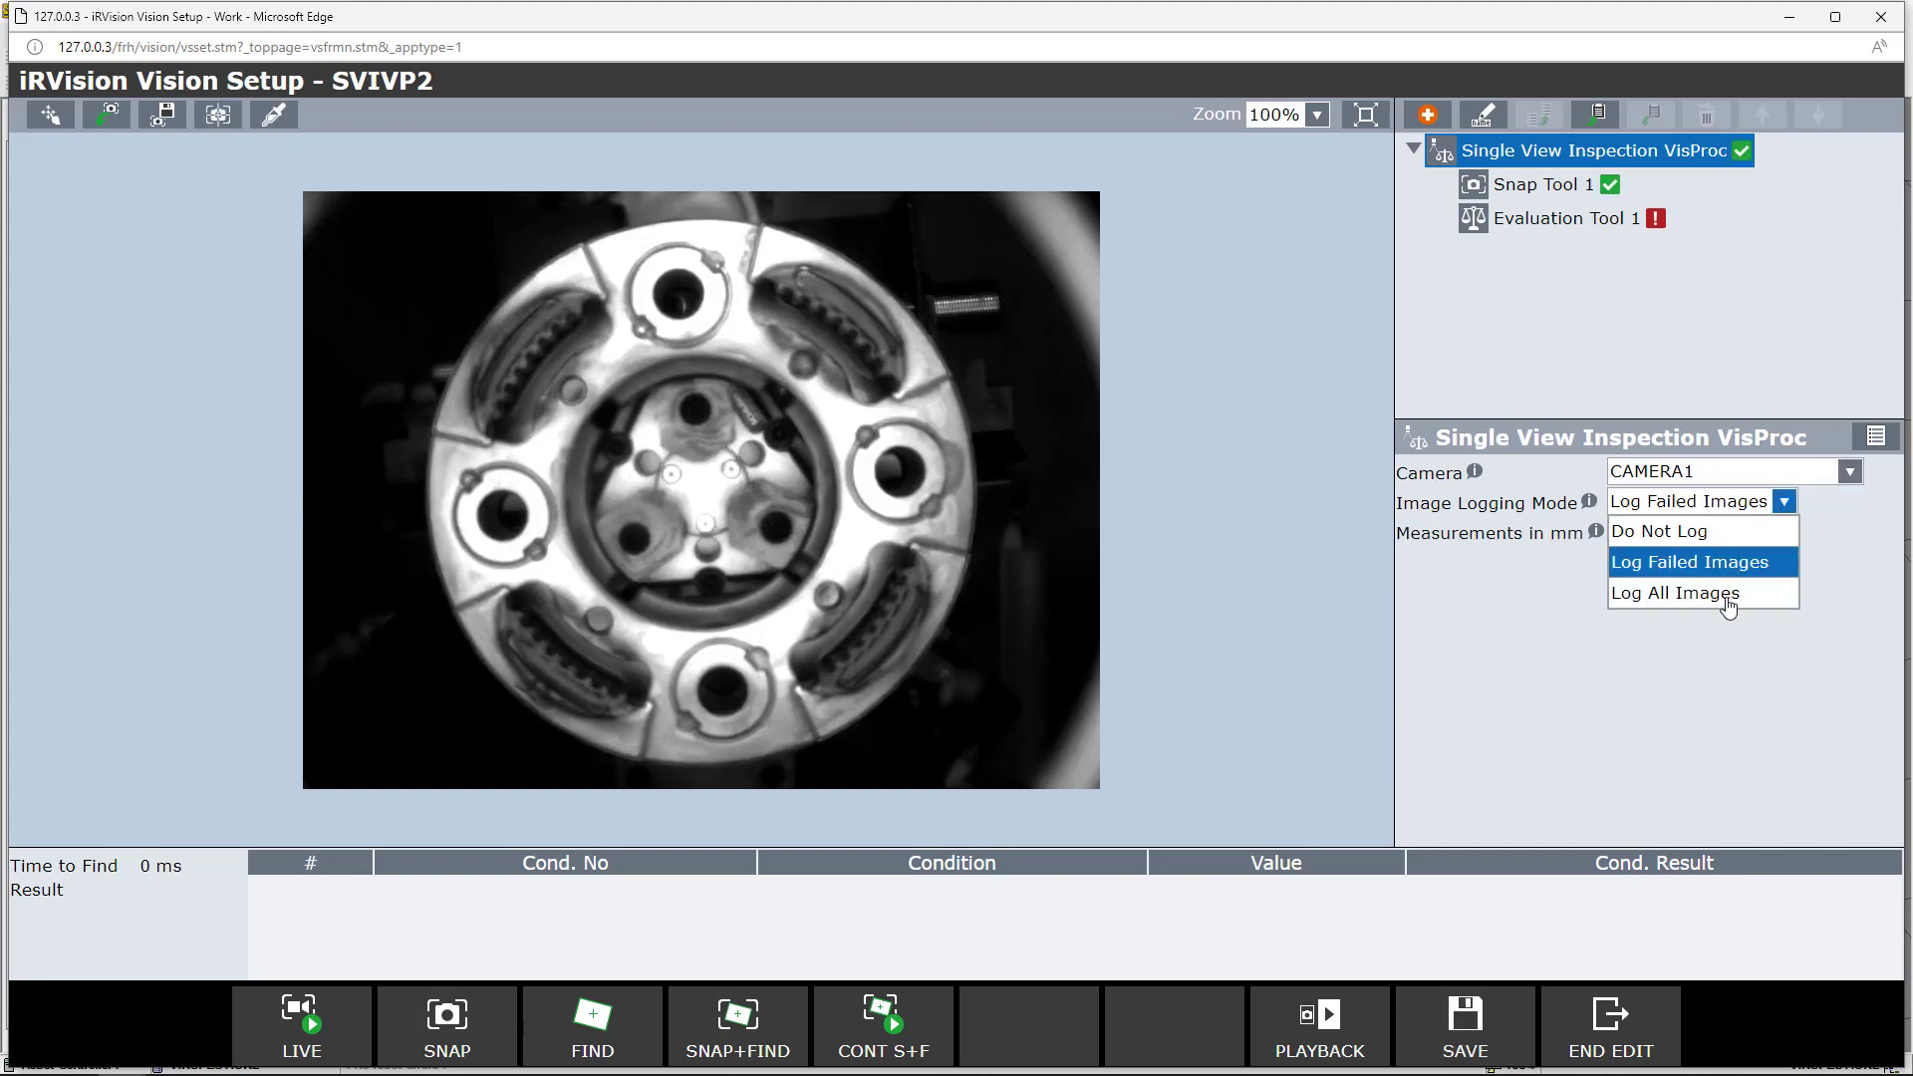
{"action": "left_click", "coordinate": [1708, 534]}
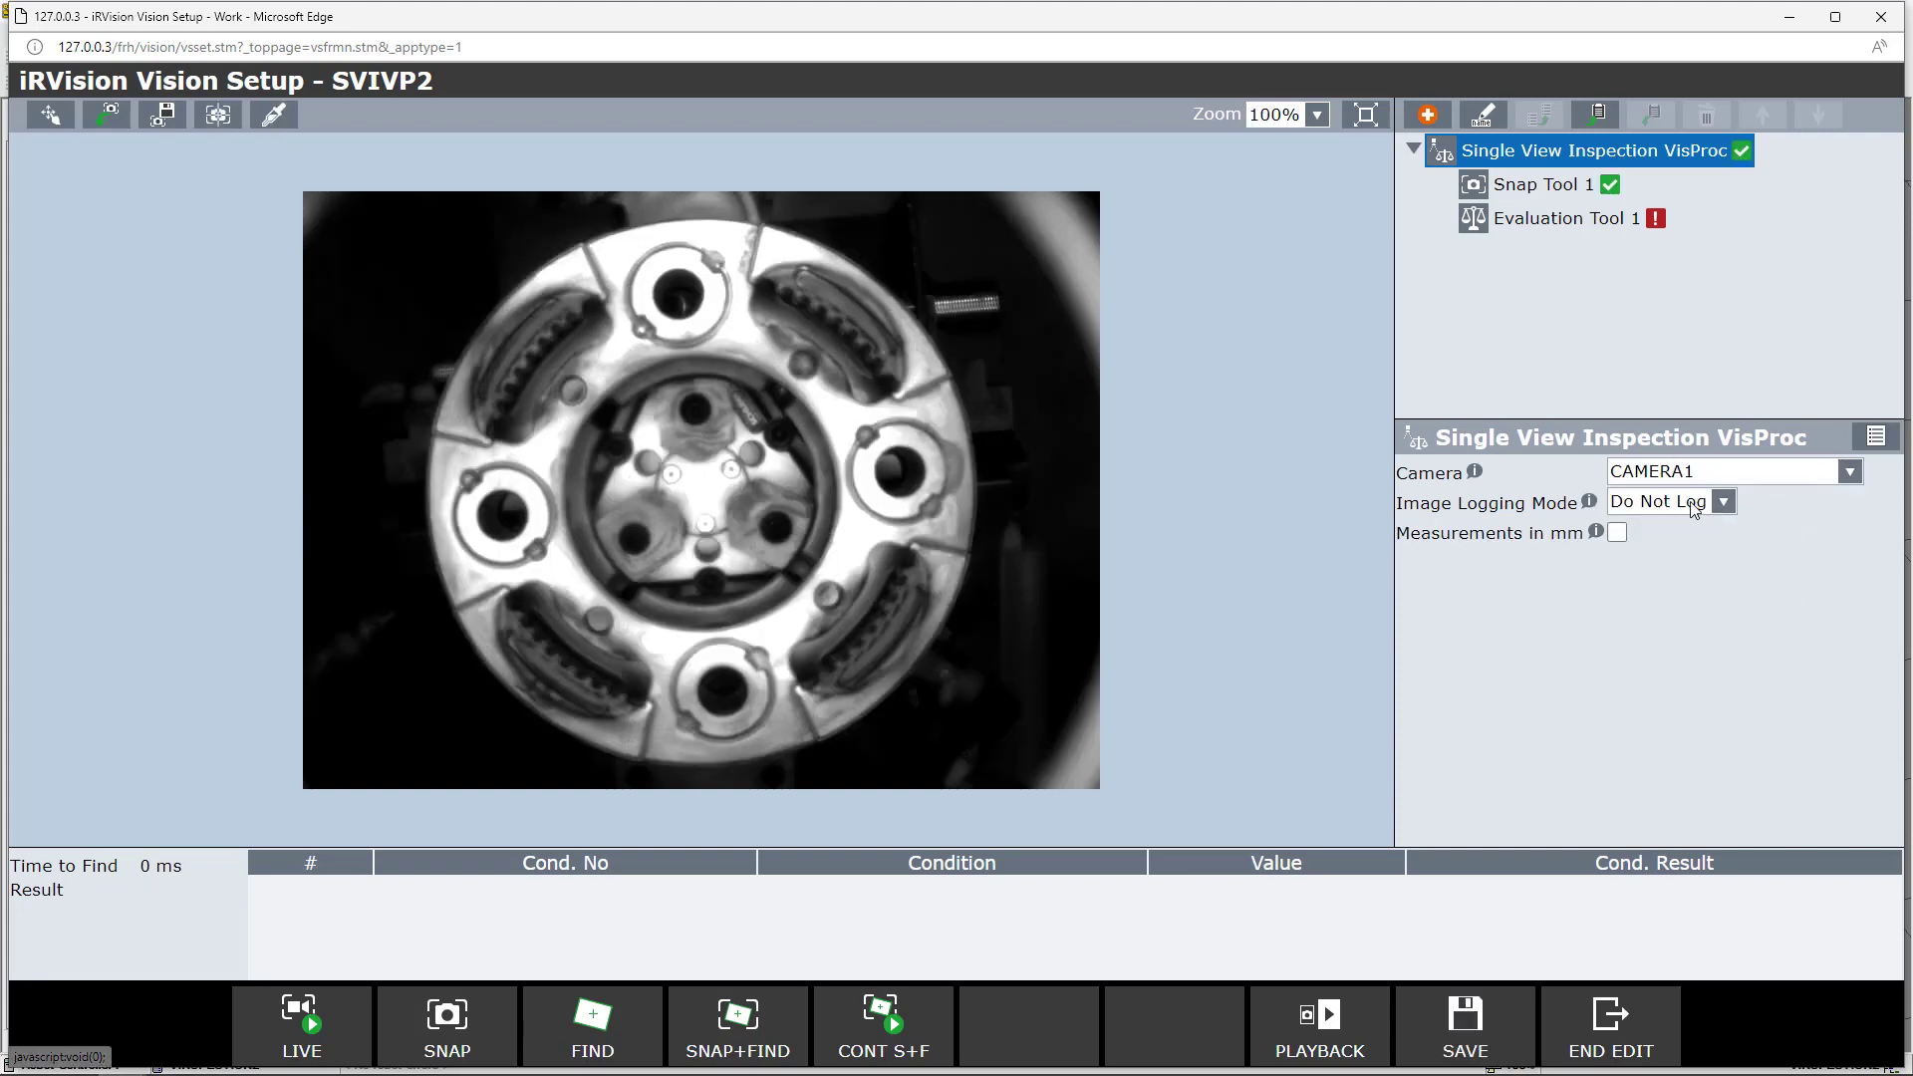
Step: Add a Window Shift Tool to SVIVP2 and open its child GPM Locator Tool 1
{"action": "left_click", "coordinate": [1425, 116]}
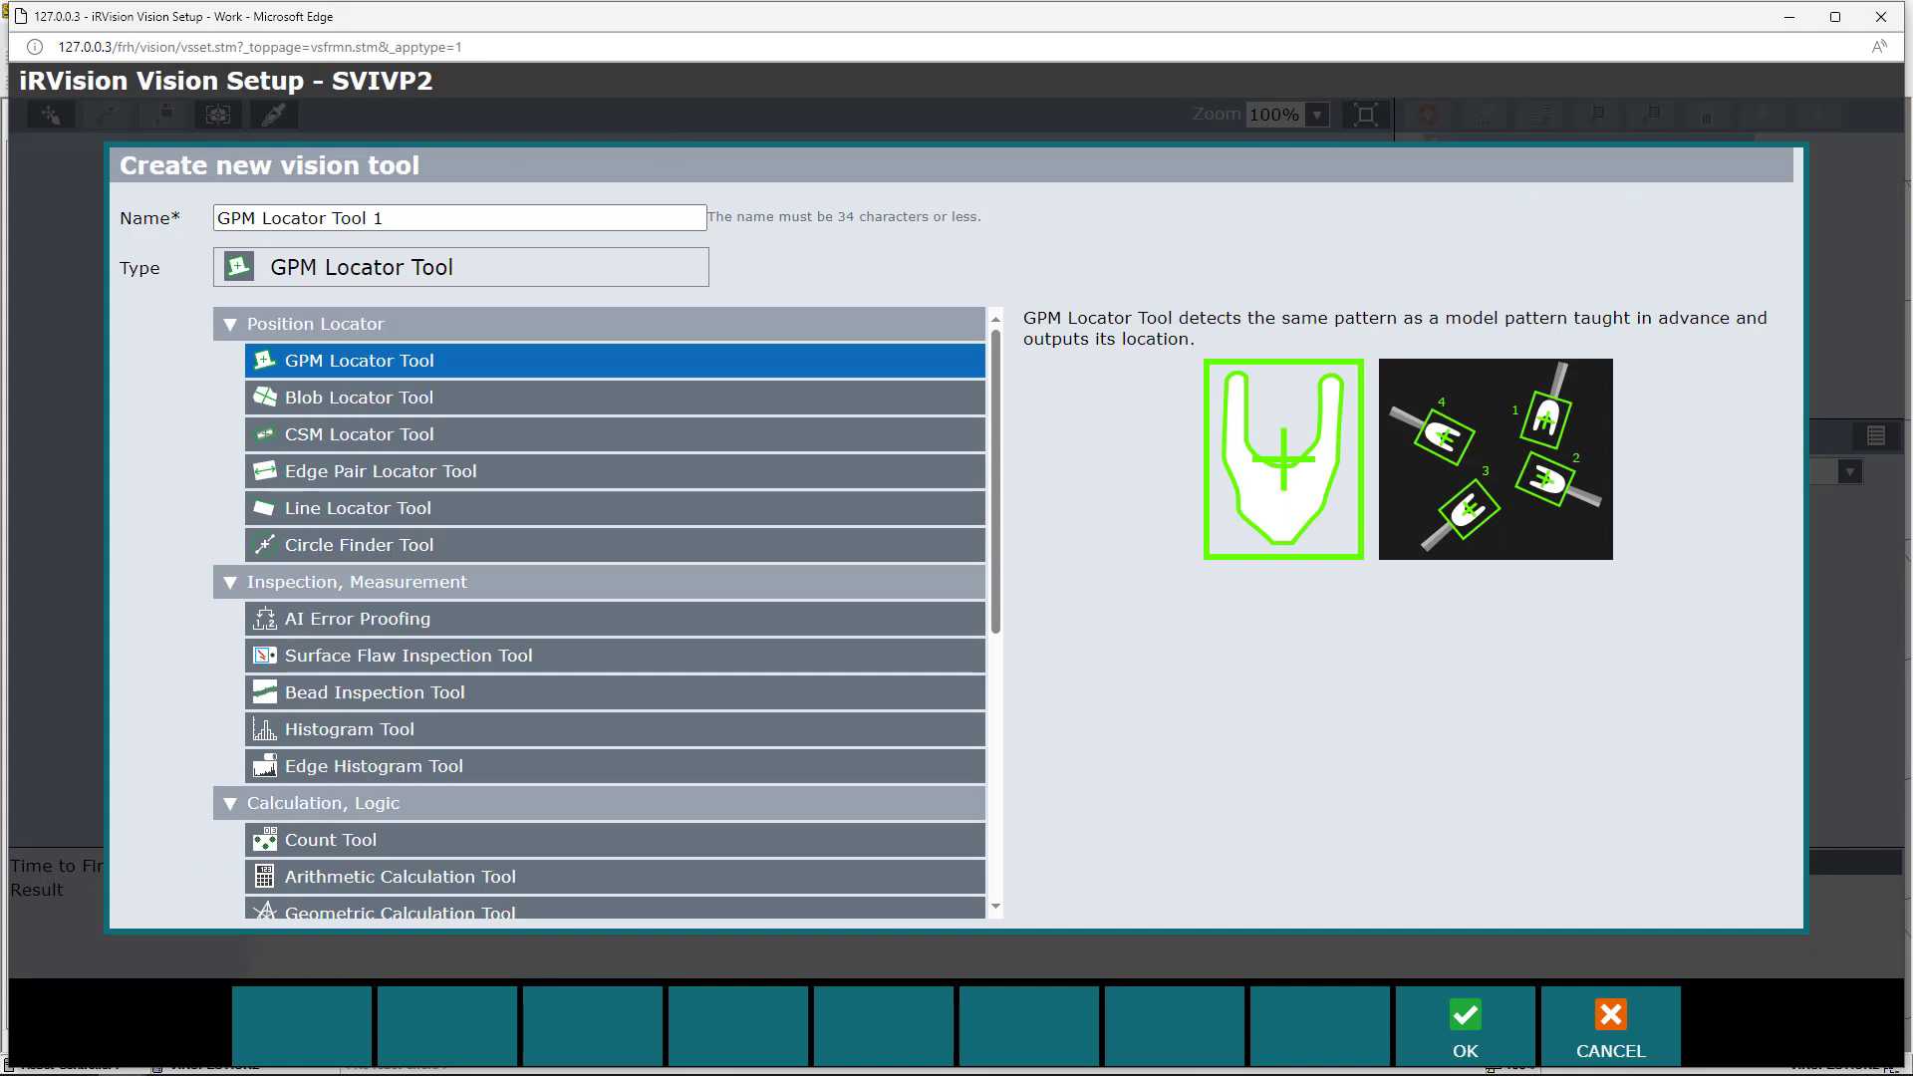
{"action": "scroll", "coordinate": [577, 547], "scroll_direction": "down", "scroll_amount": 5}
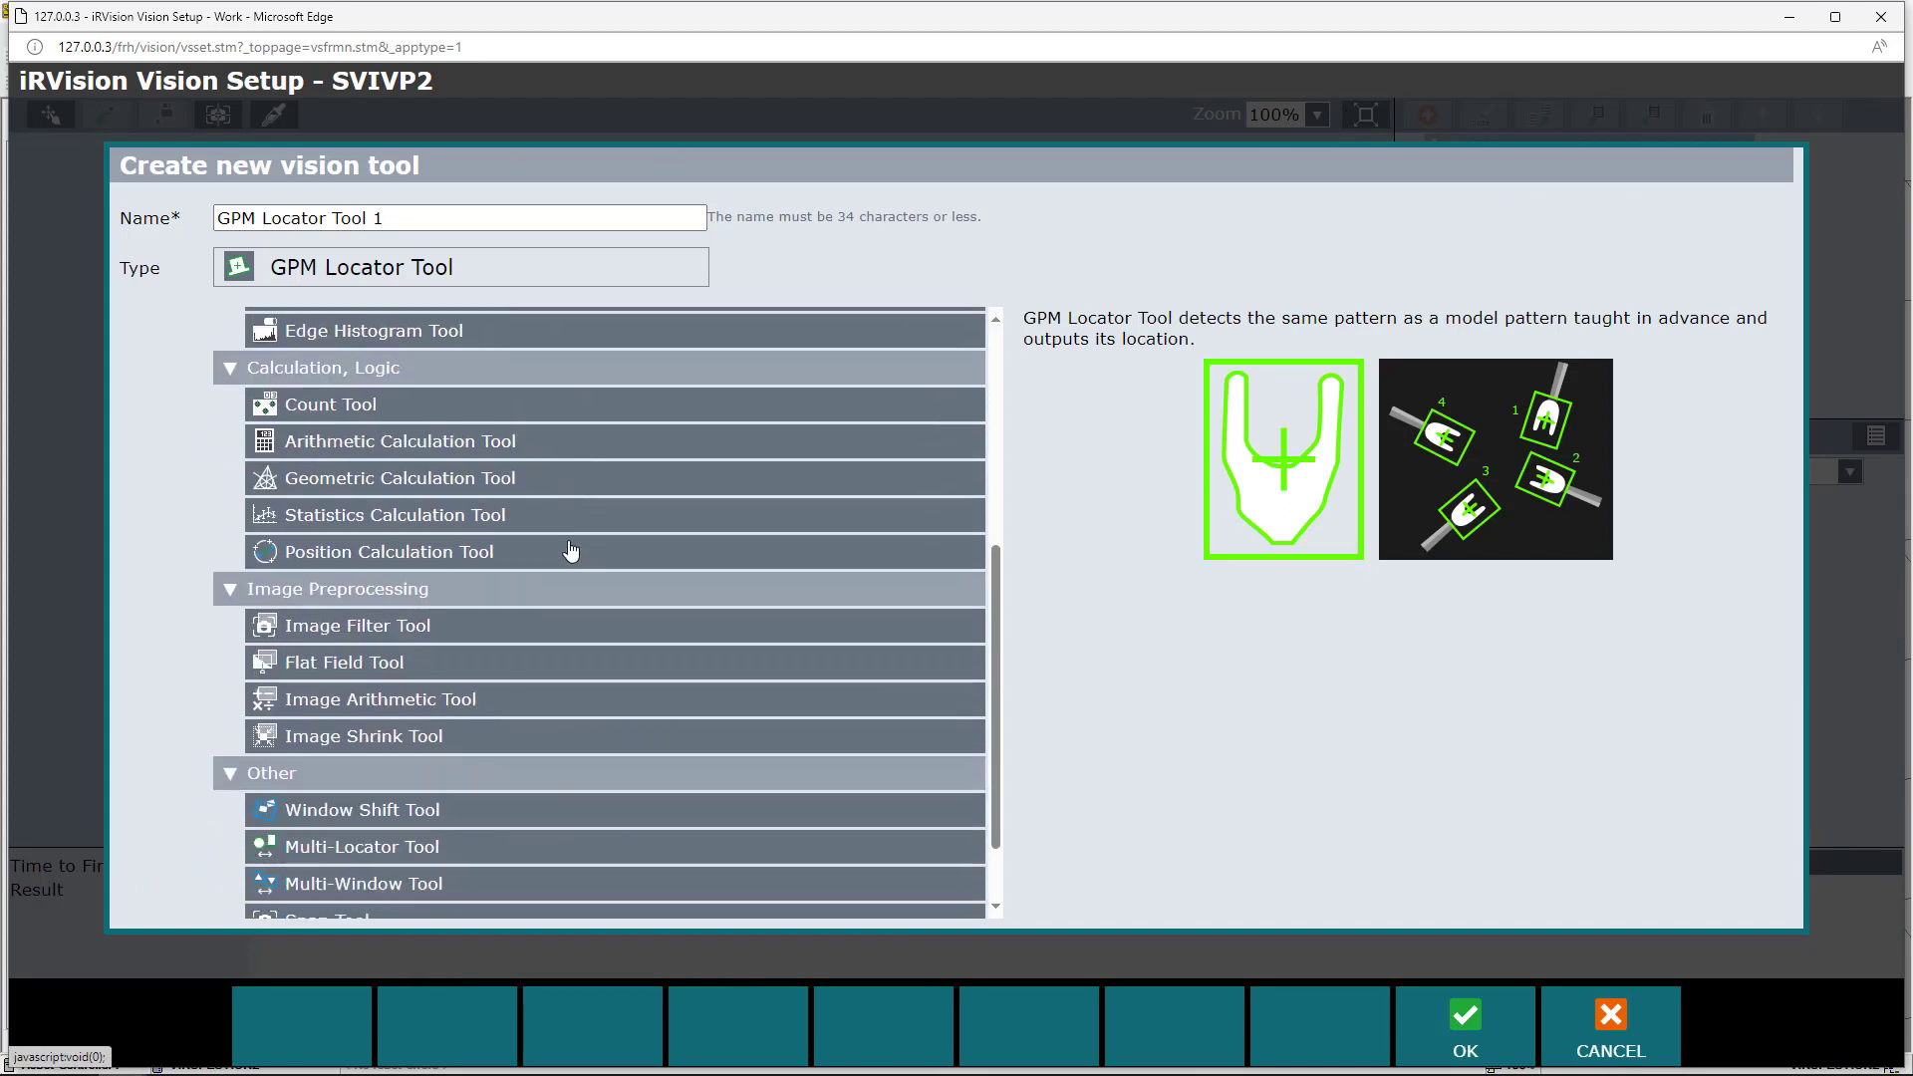
{"action": "scroll", "coordinate": [571, 551], "scroll_direction": "down", "scroll_amount": 1}
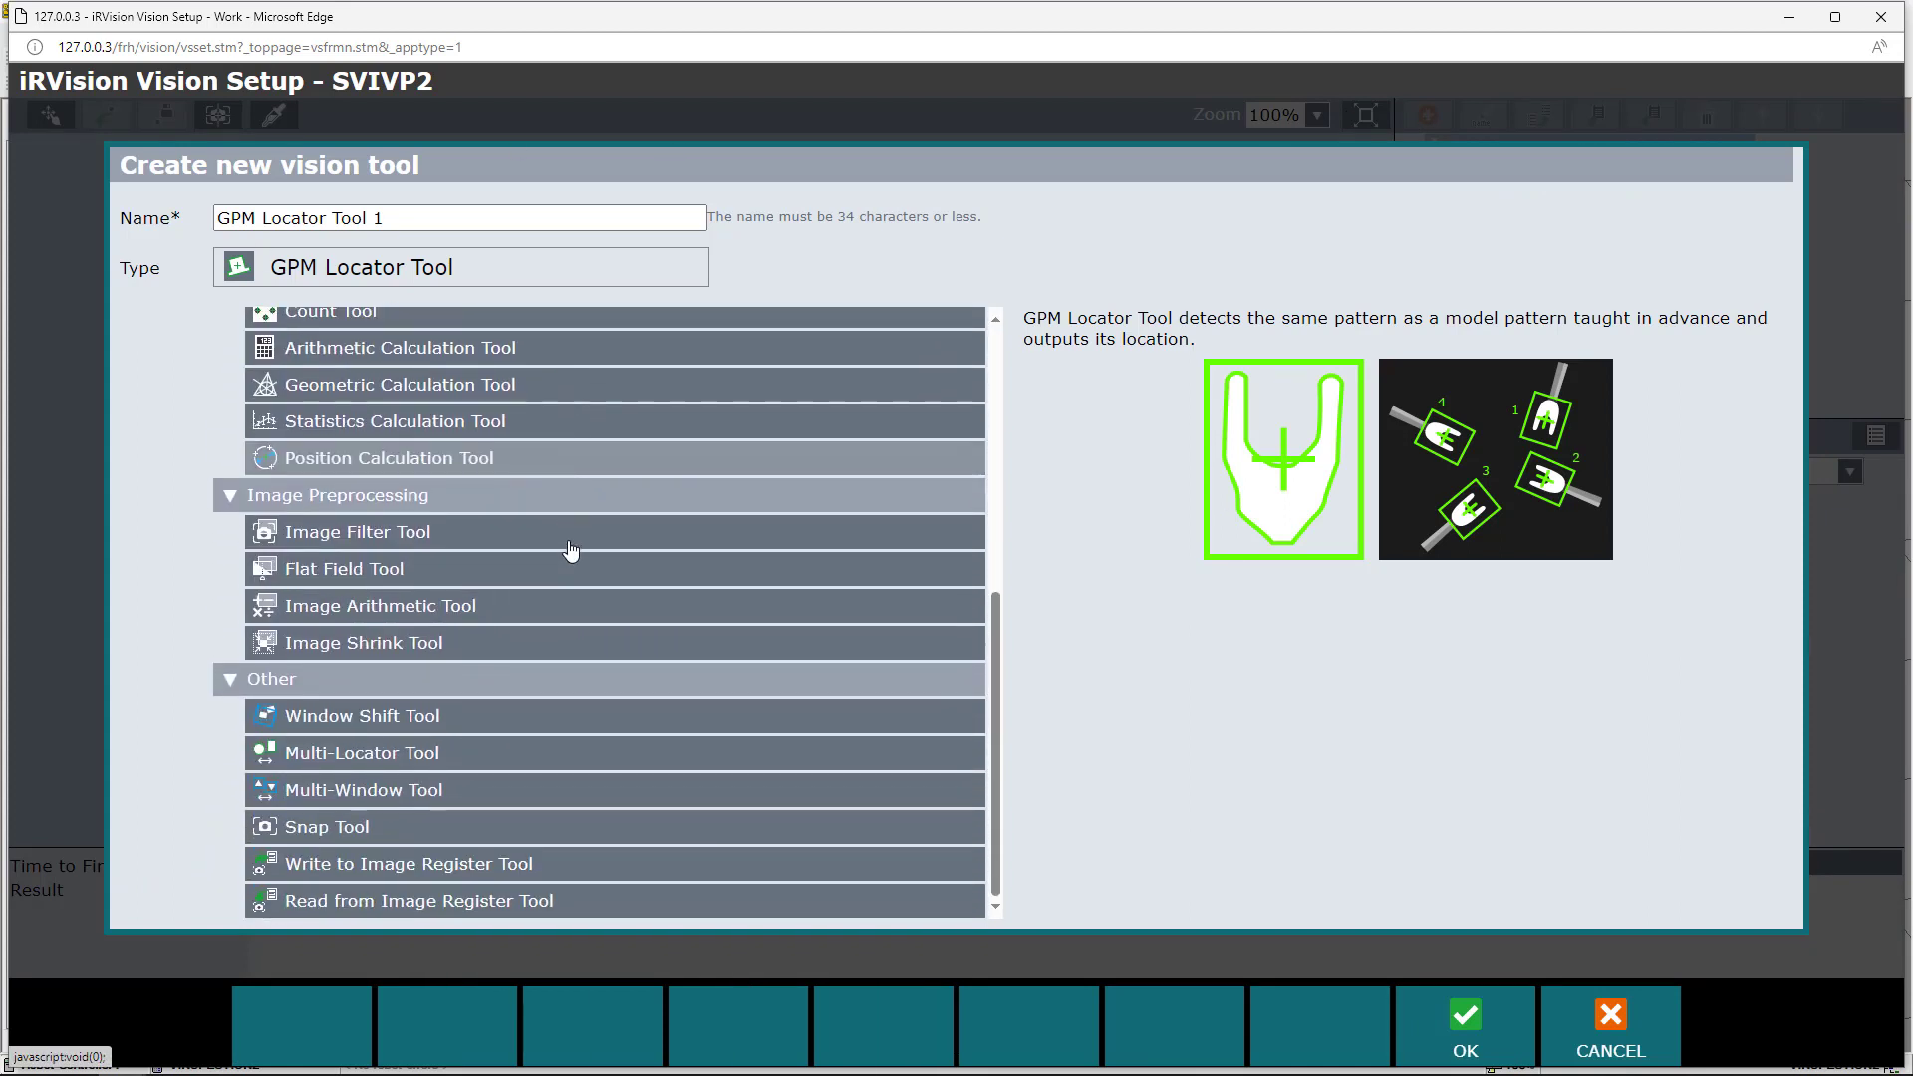
{"action": "left_click", "coordinate": [523, 719]}
{"action": "left_click", "coordinate": [1434, 1014]}
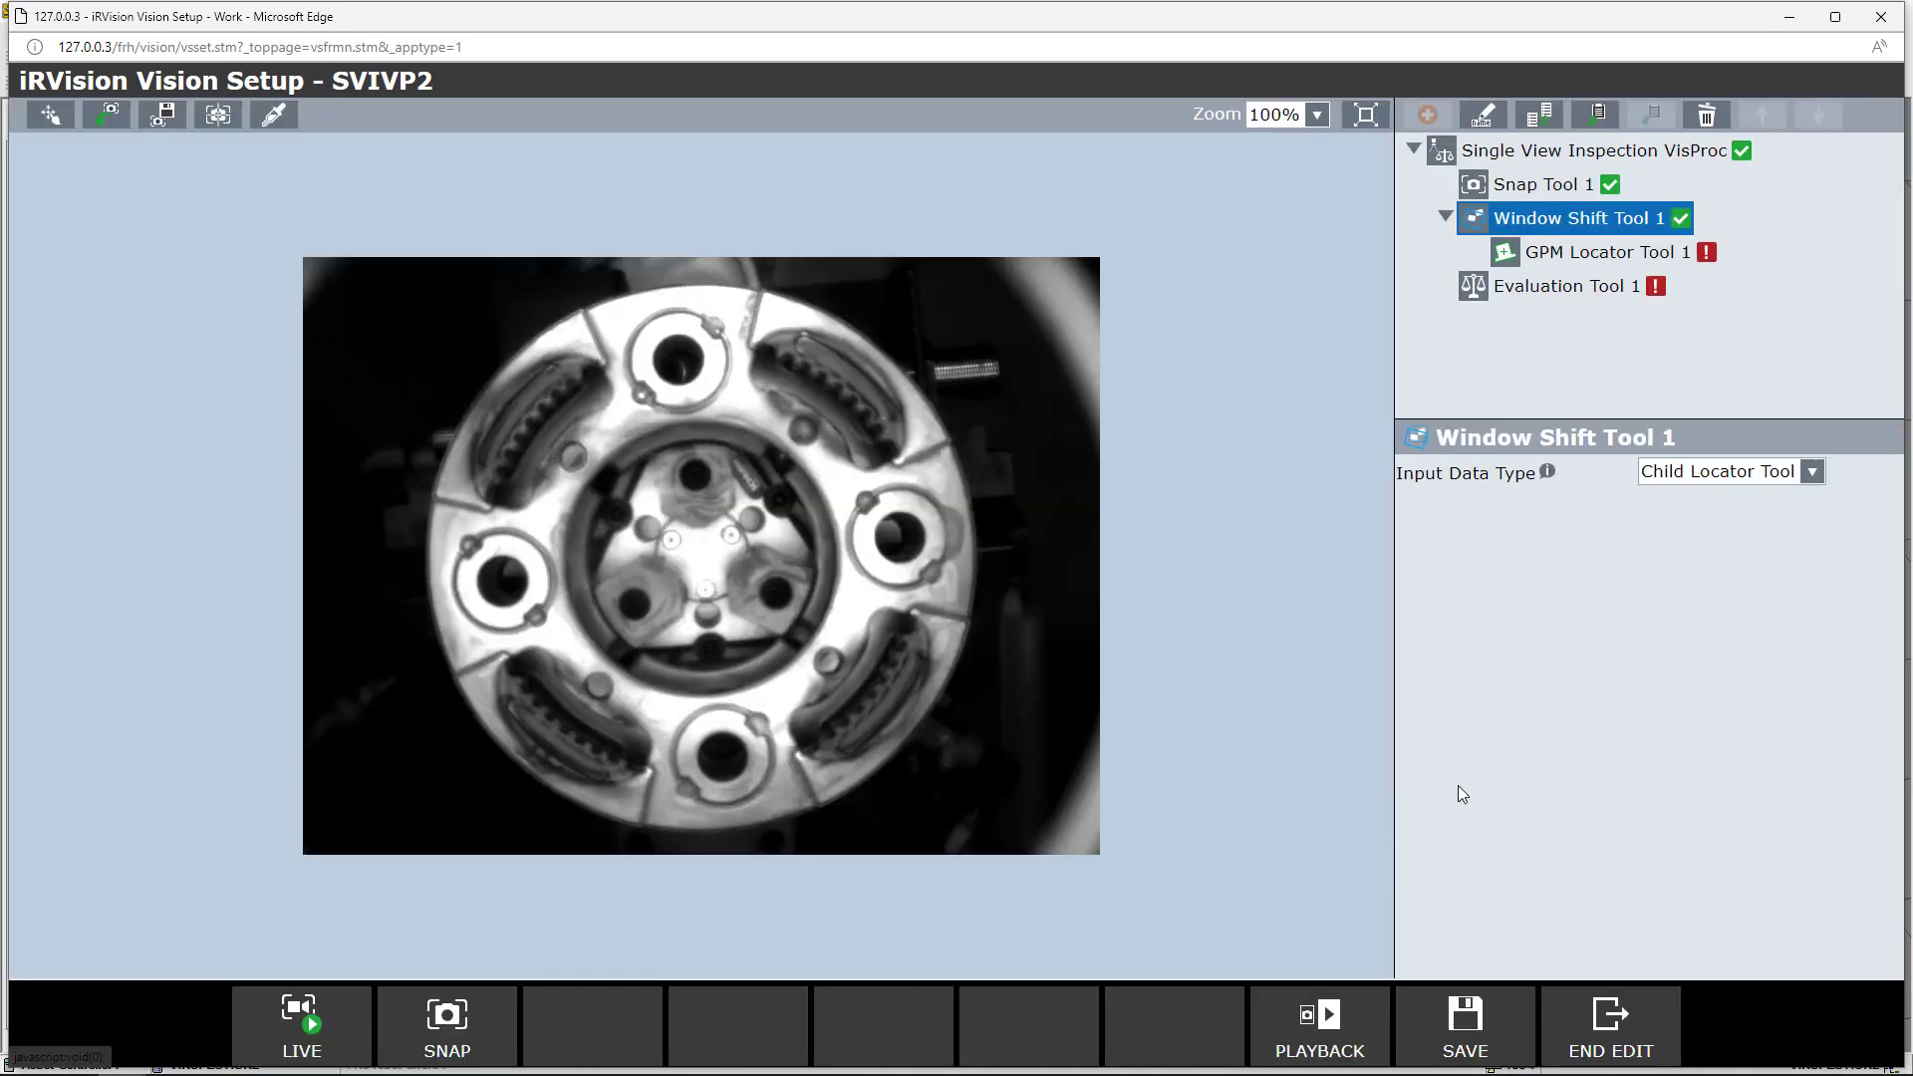
{"action": "left_click", "coordinate": [1572, 261]}
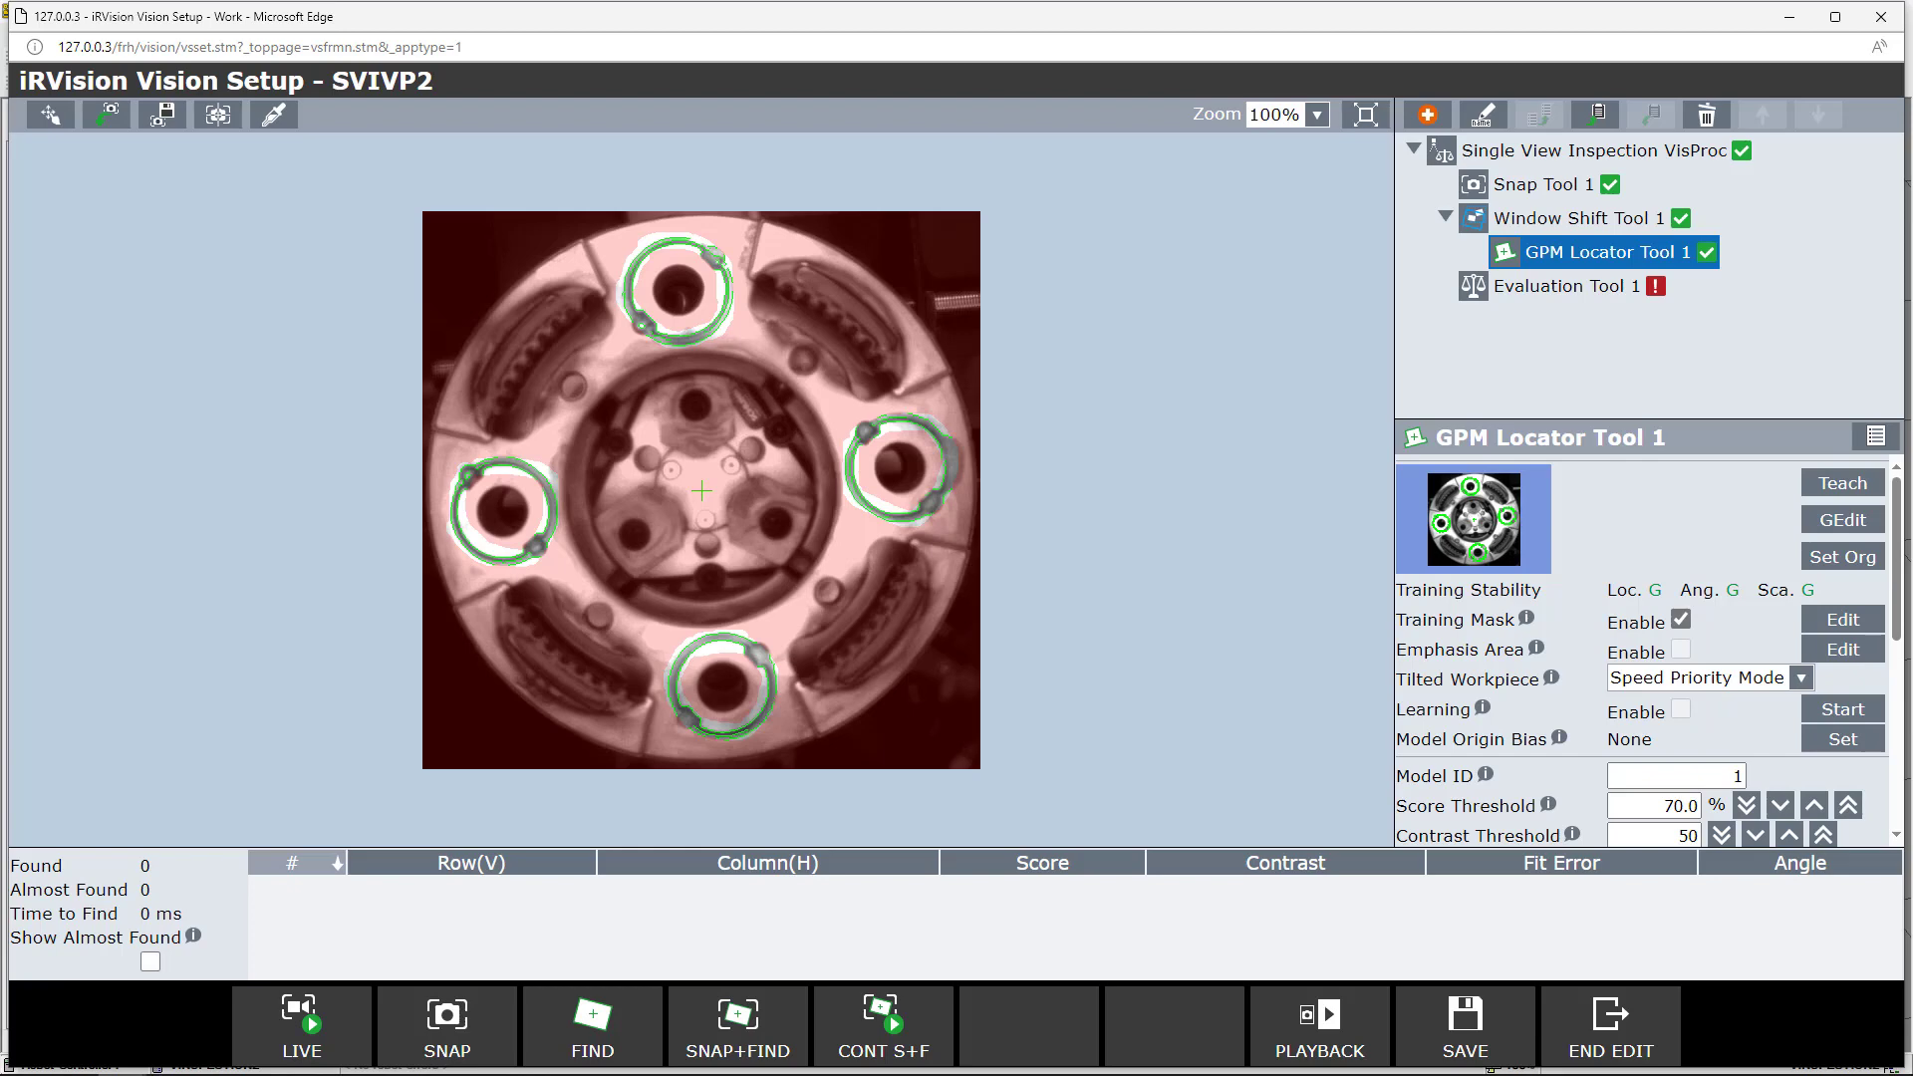
Step: Add a Bead Inspection Tool directly under the Single View Inspection VisProc
{"action": "left_click", "coordinate": [1497, 157]}
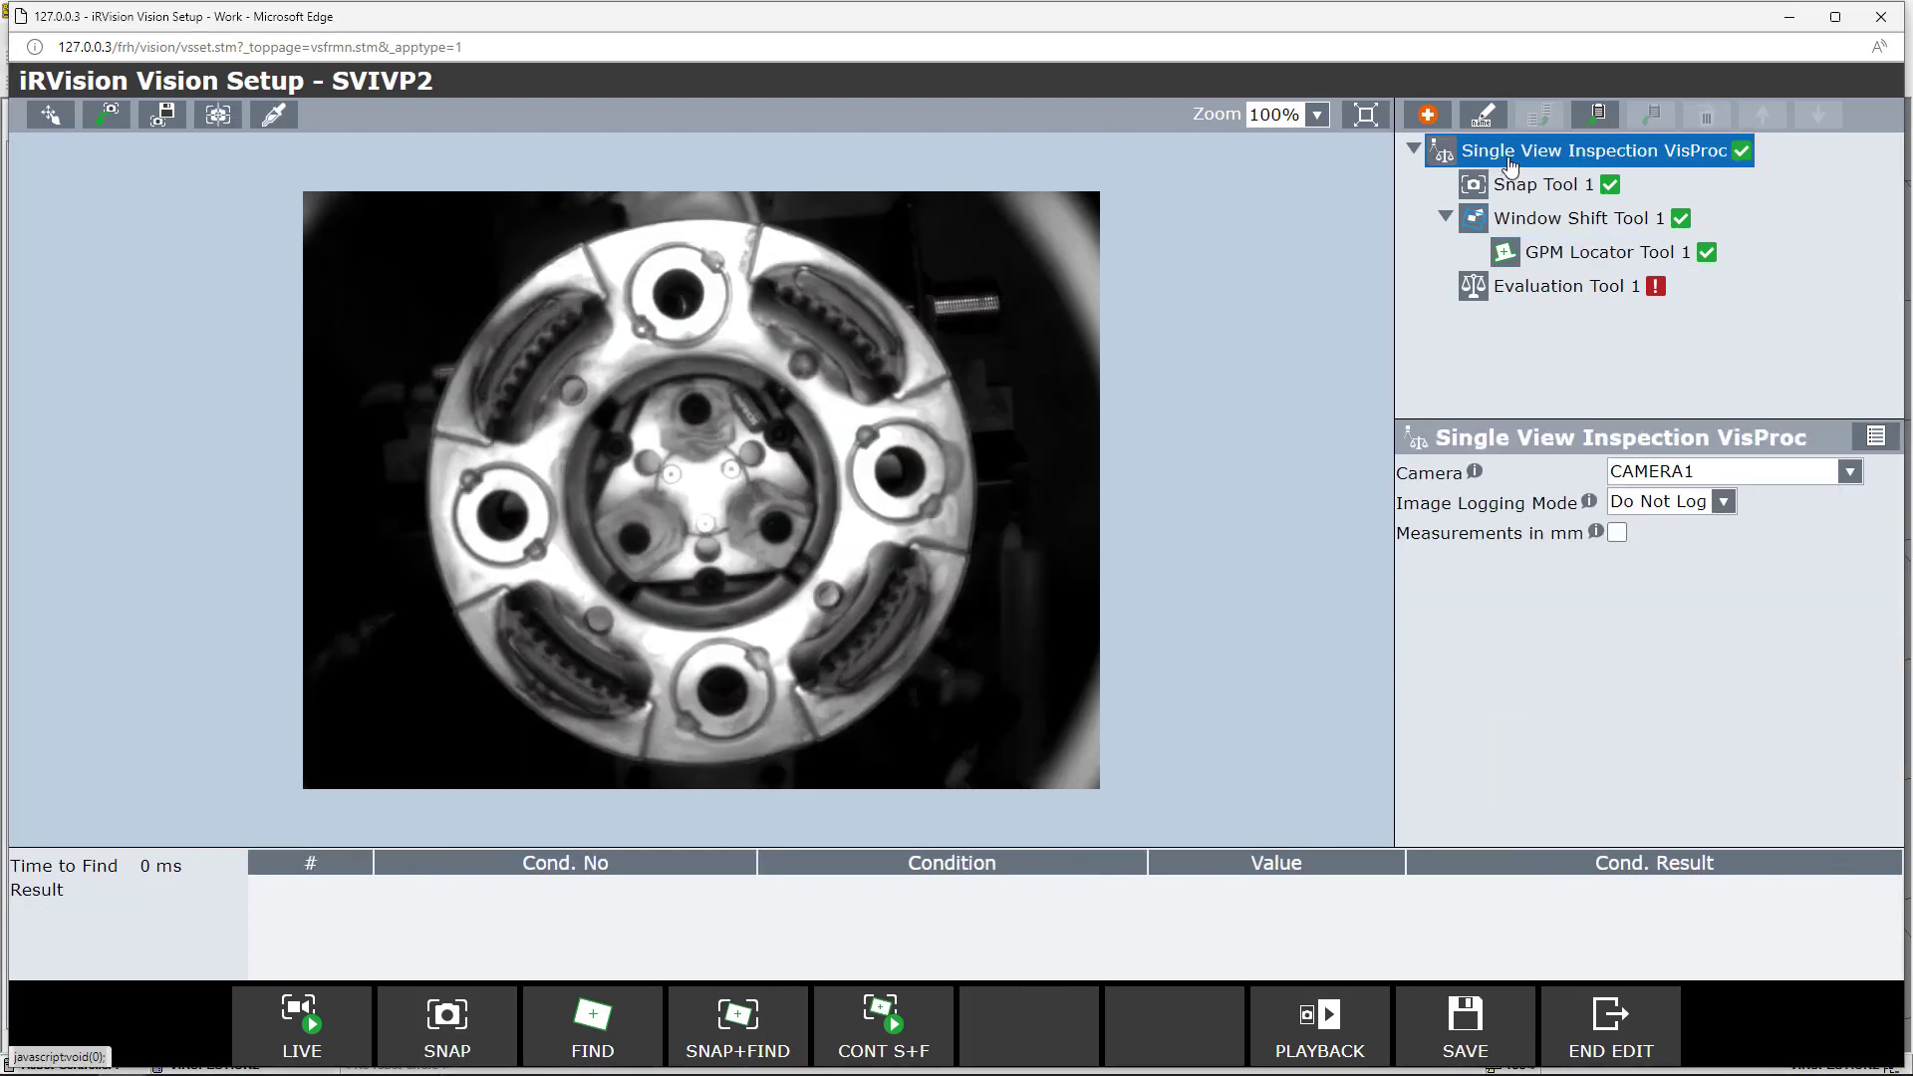
{"action": "left_click", "coordinate": [1430, 119]}
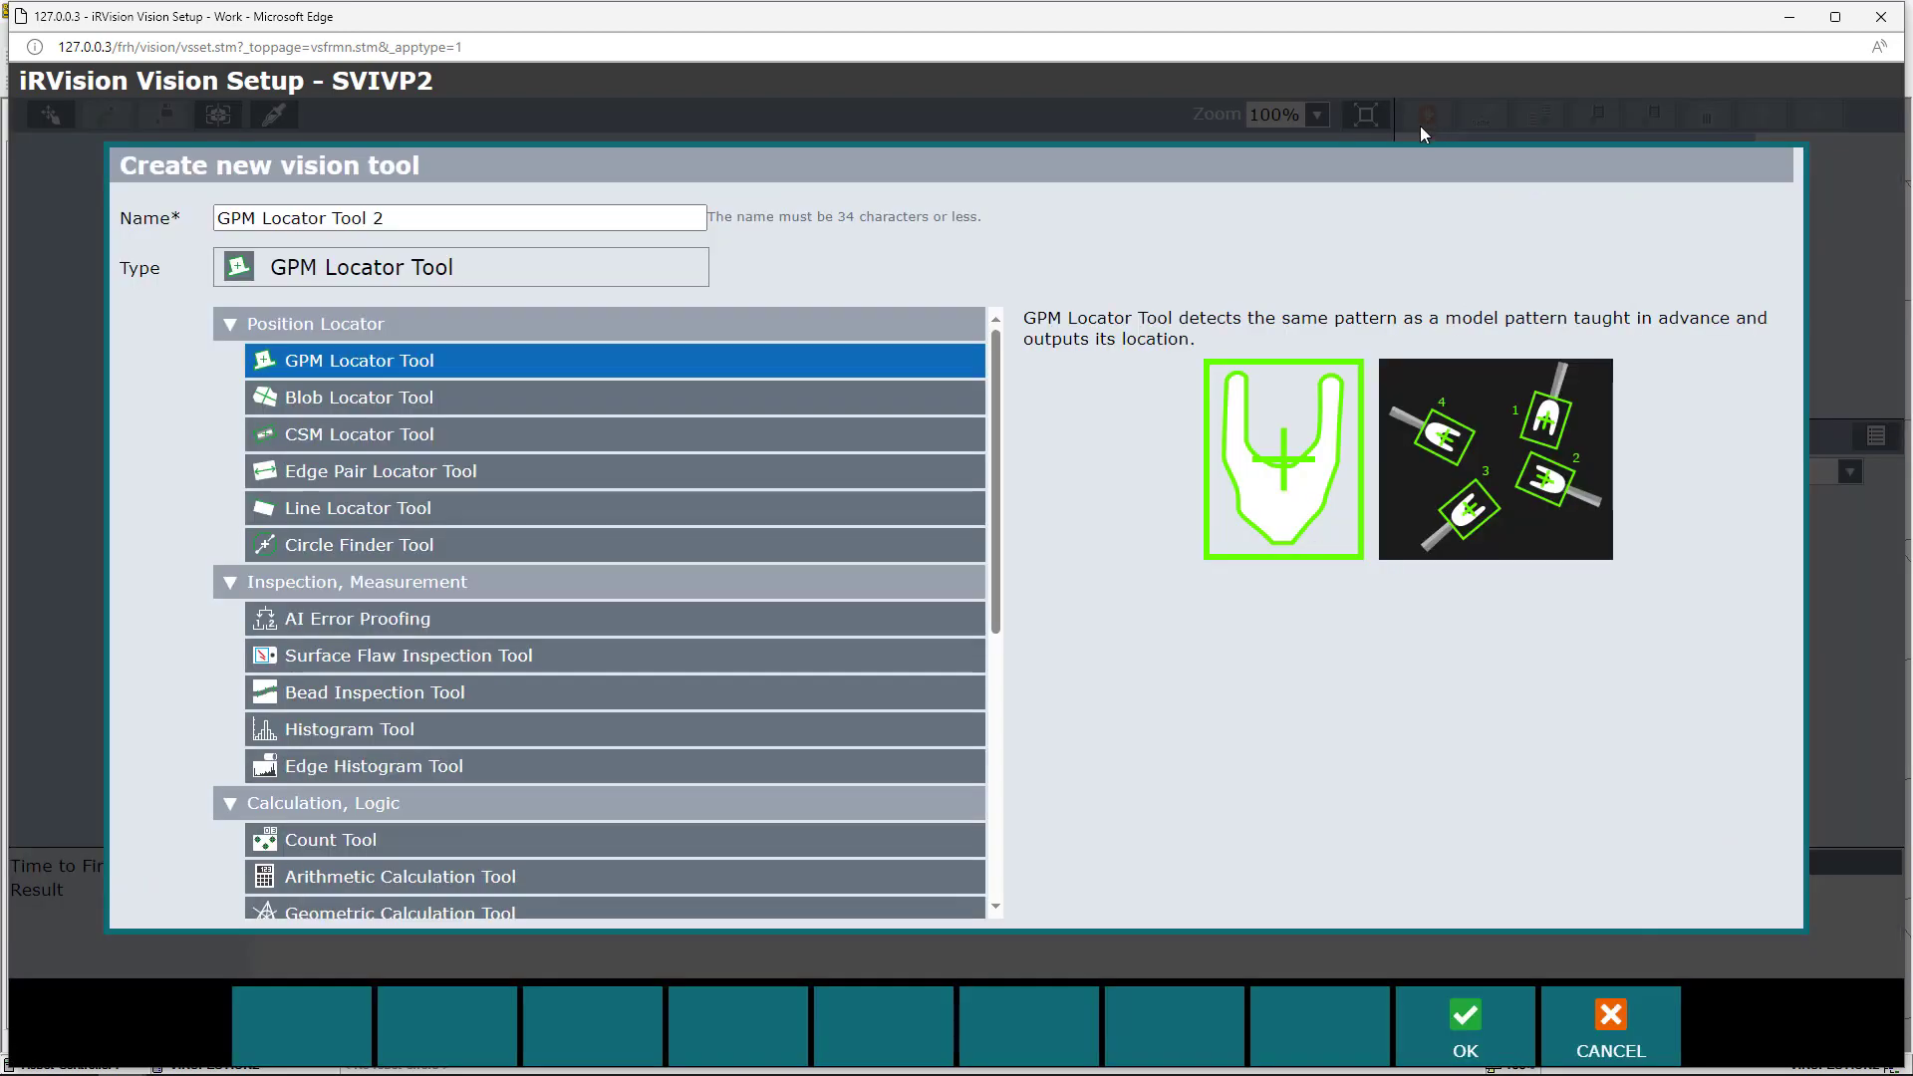
{"action": "left_click", "coordinate": [318, 702]}
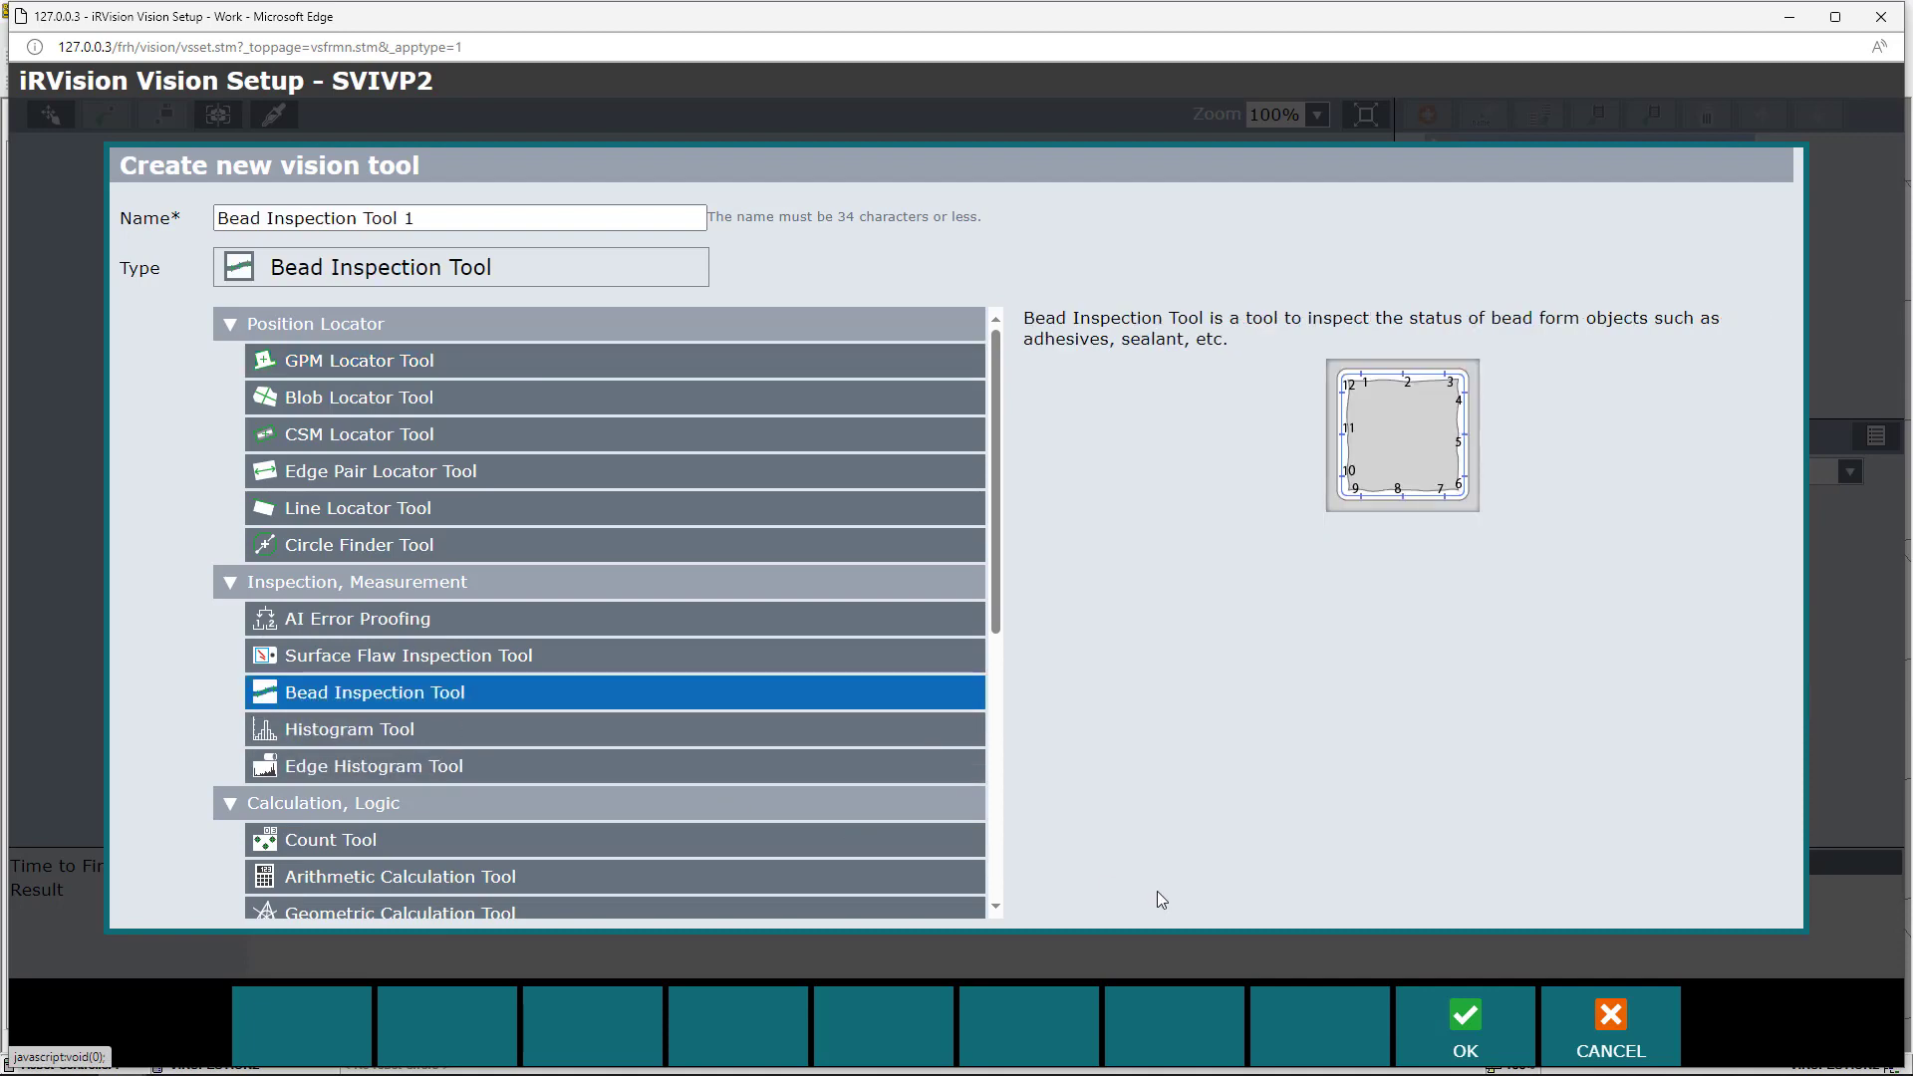
{"action": "left_click", "coordinate": [1463, 1020]}
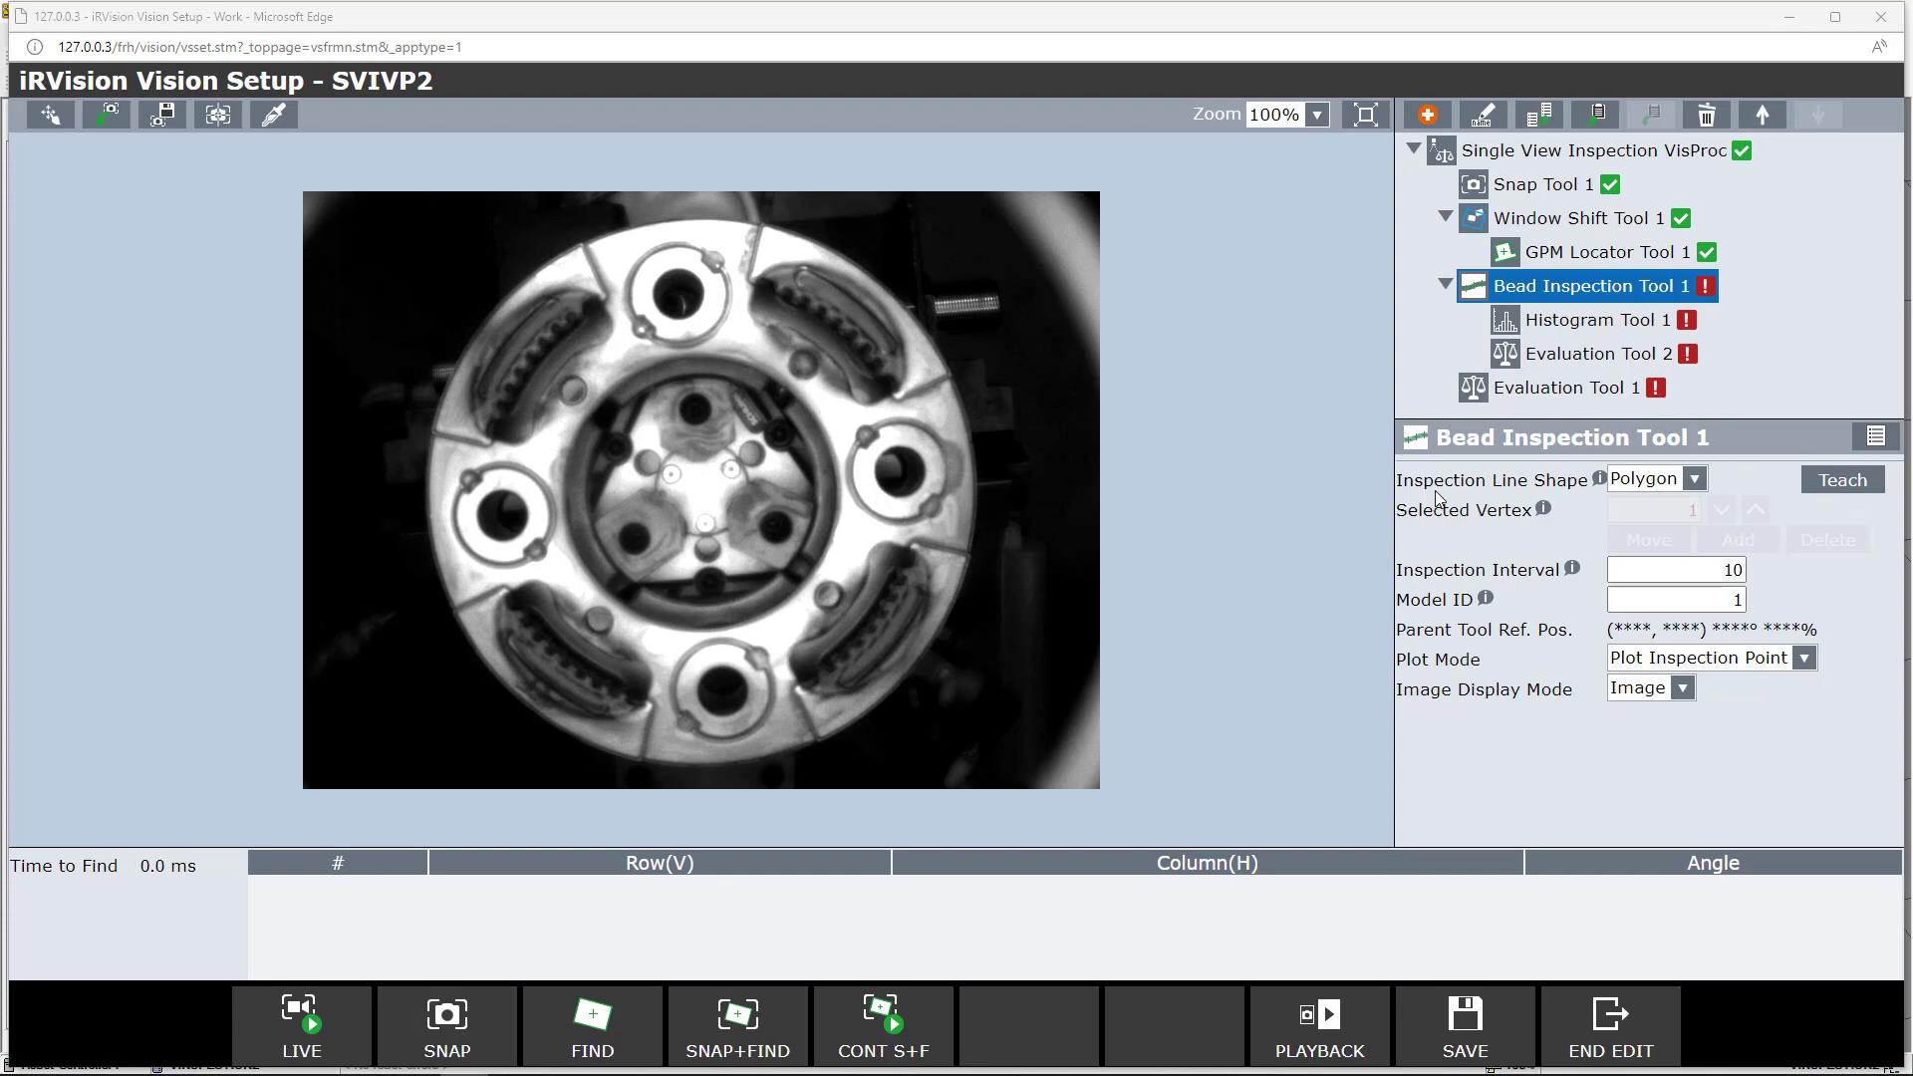
Step: Set the bead inspection line shape to Arc and move its vertex 1 to the lower end of the part's upper-left slot
{"action": "left_click", "coordinate": [1693, 482]}
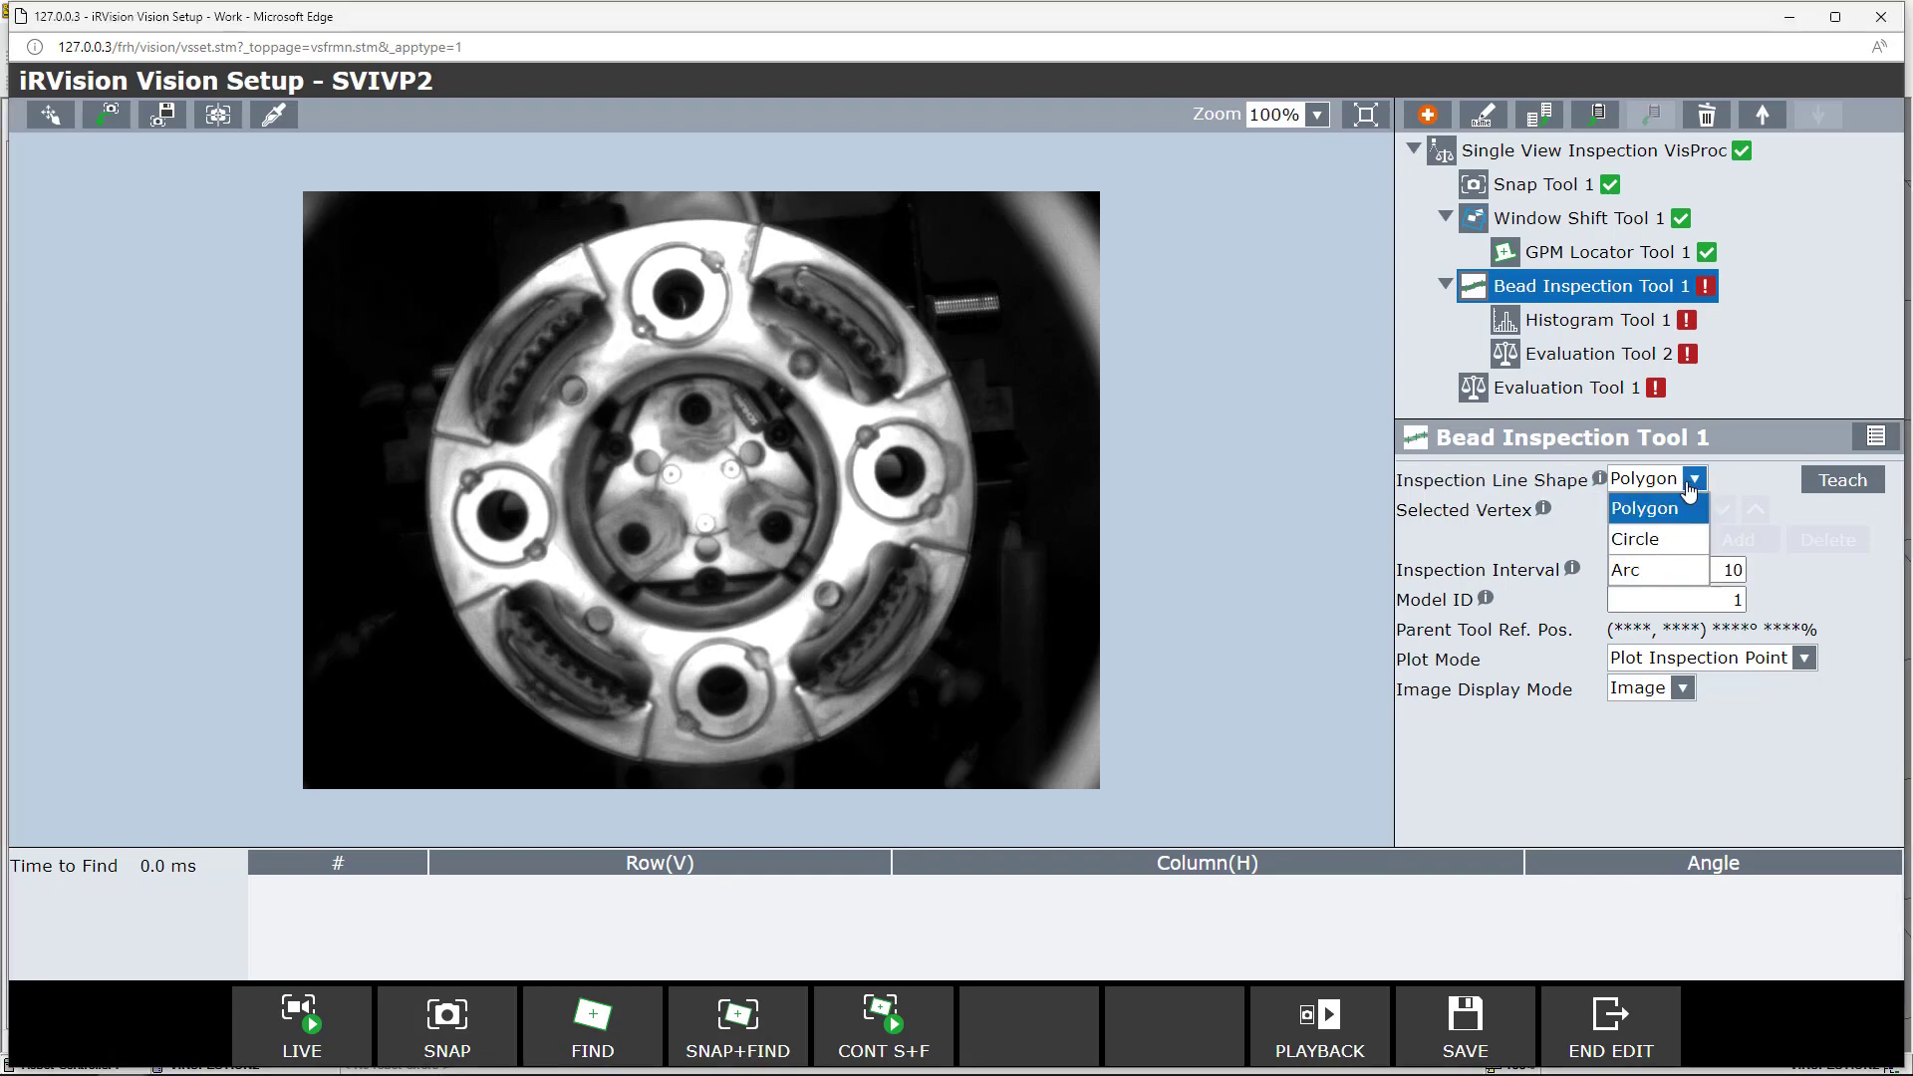
{"action": "left_click", "coordinate": [1645, 576]}
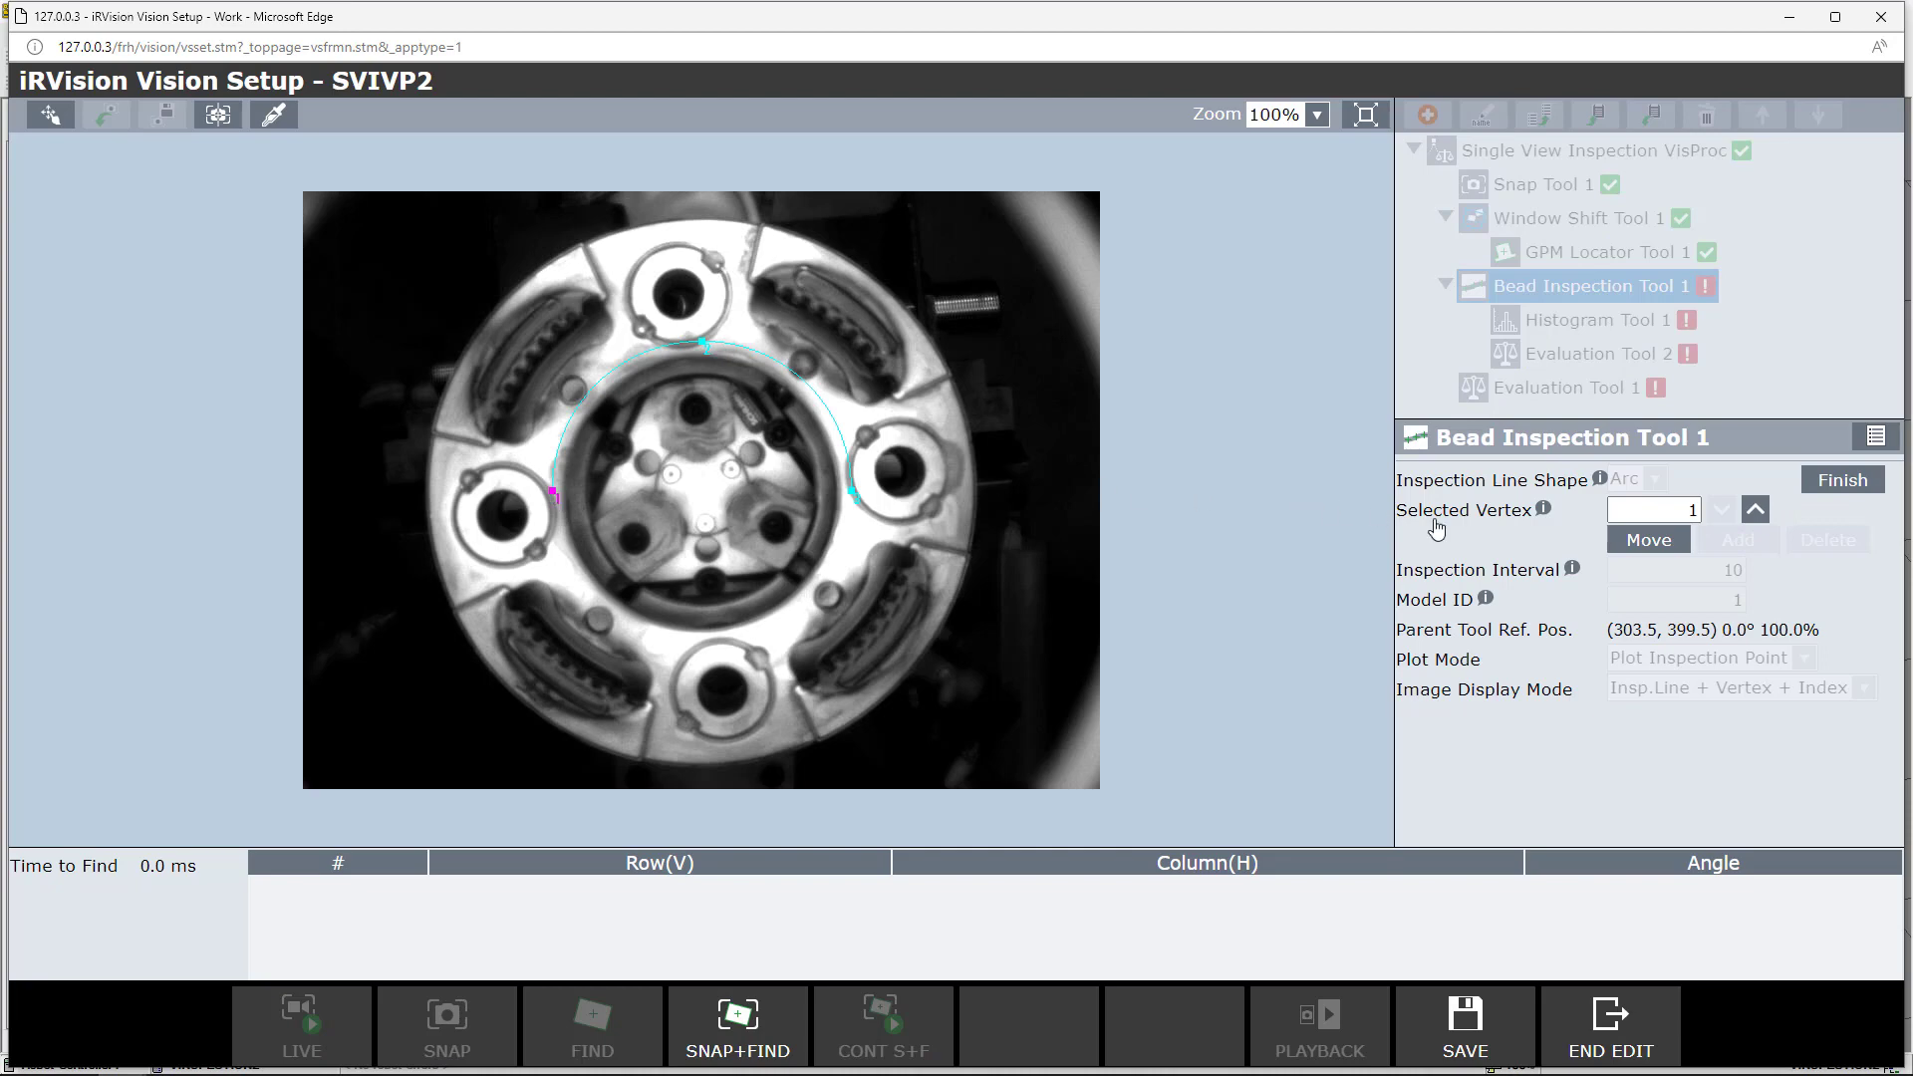
{"action": "left_click", "coordinate": [1641, 547]}
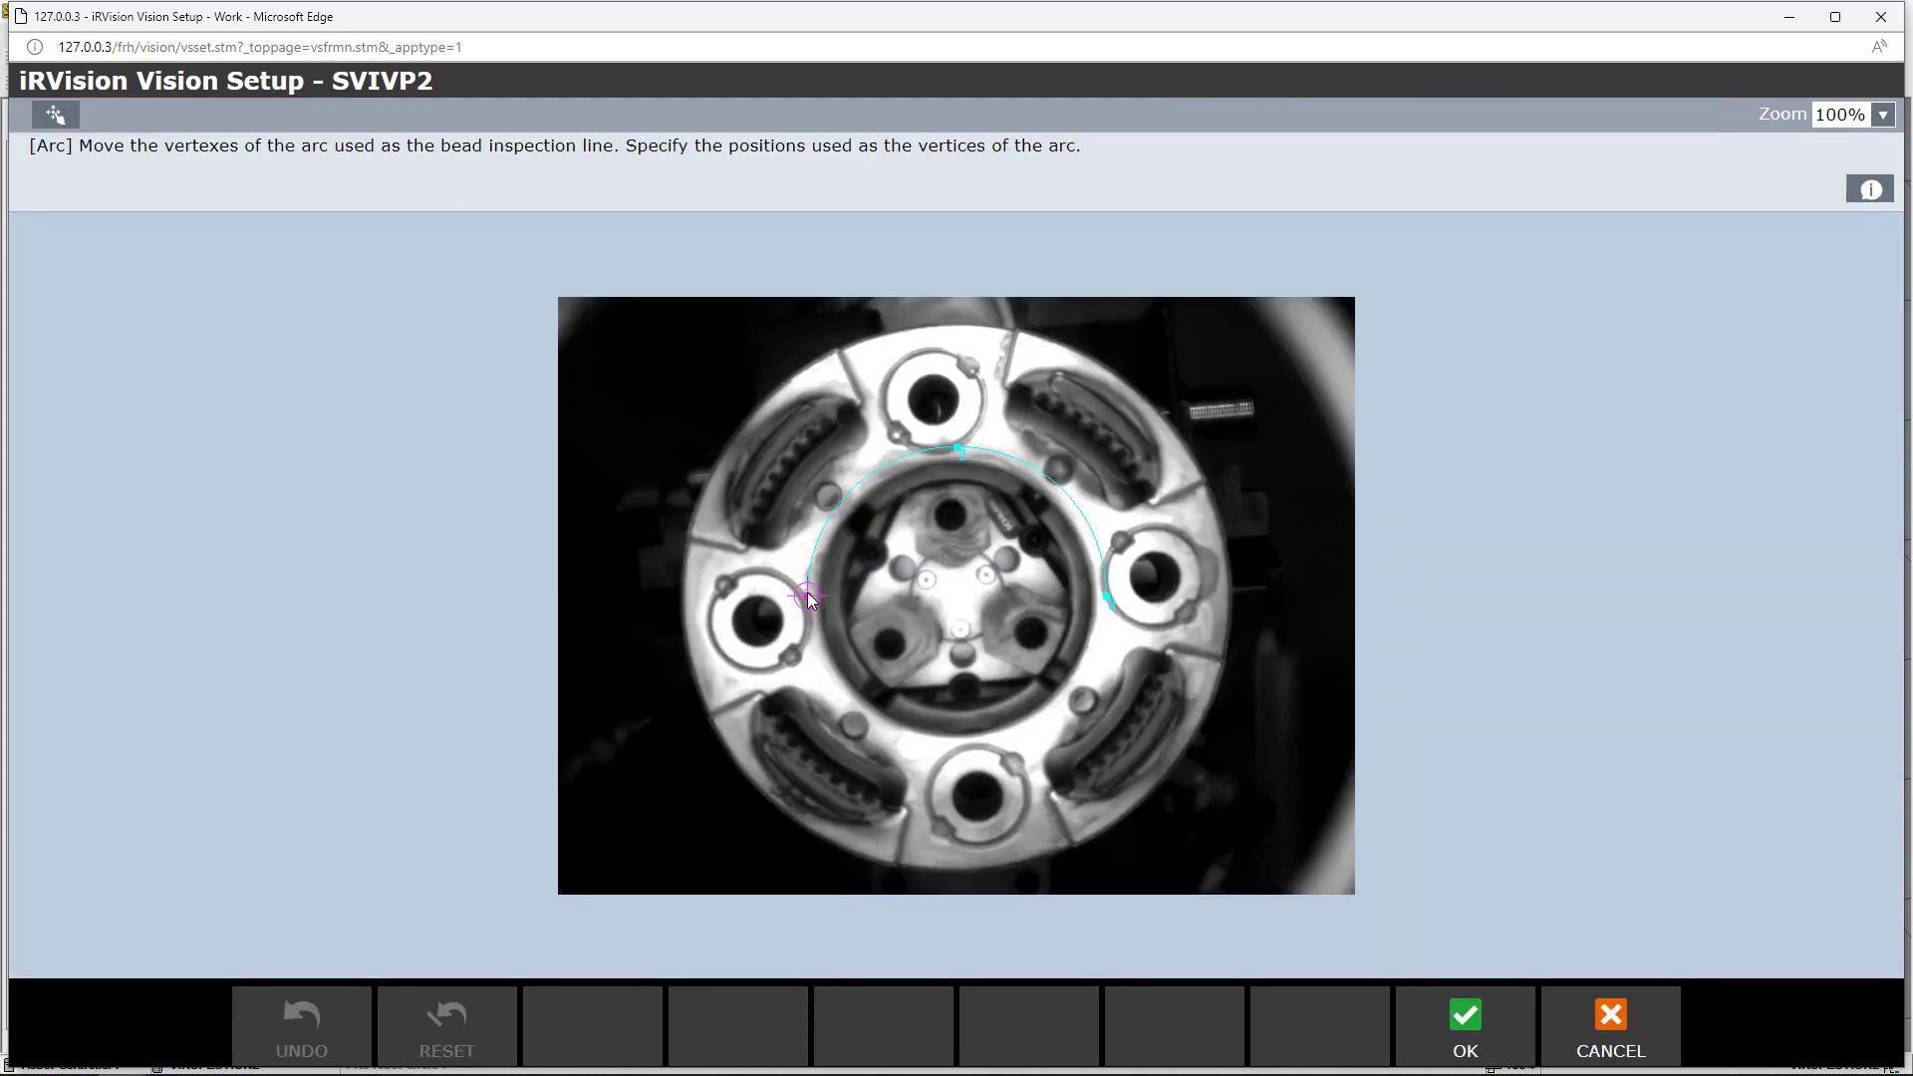
{"action": "left_click", "coordinate": [734, 510]}
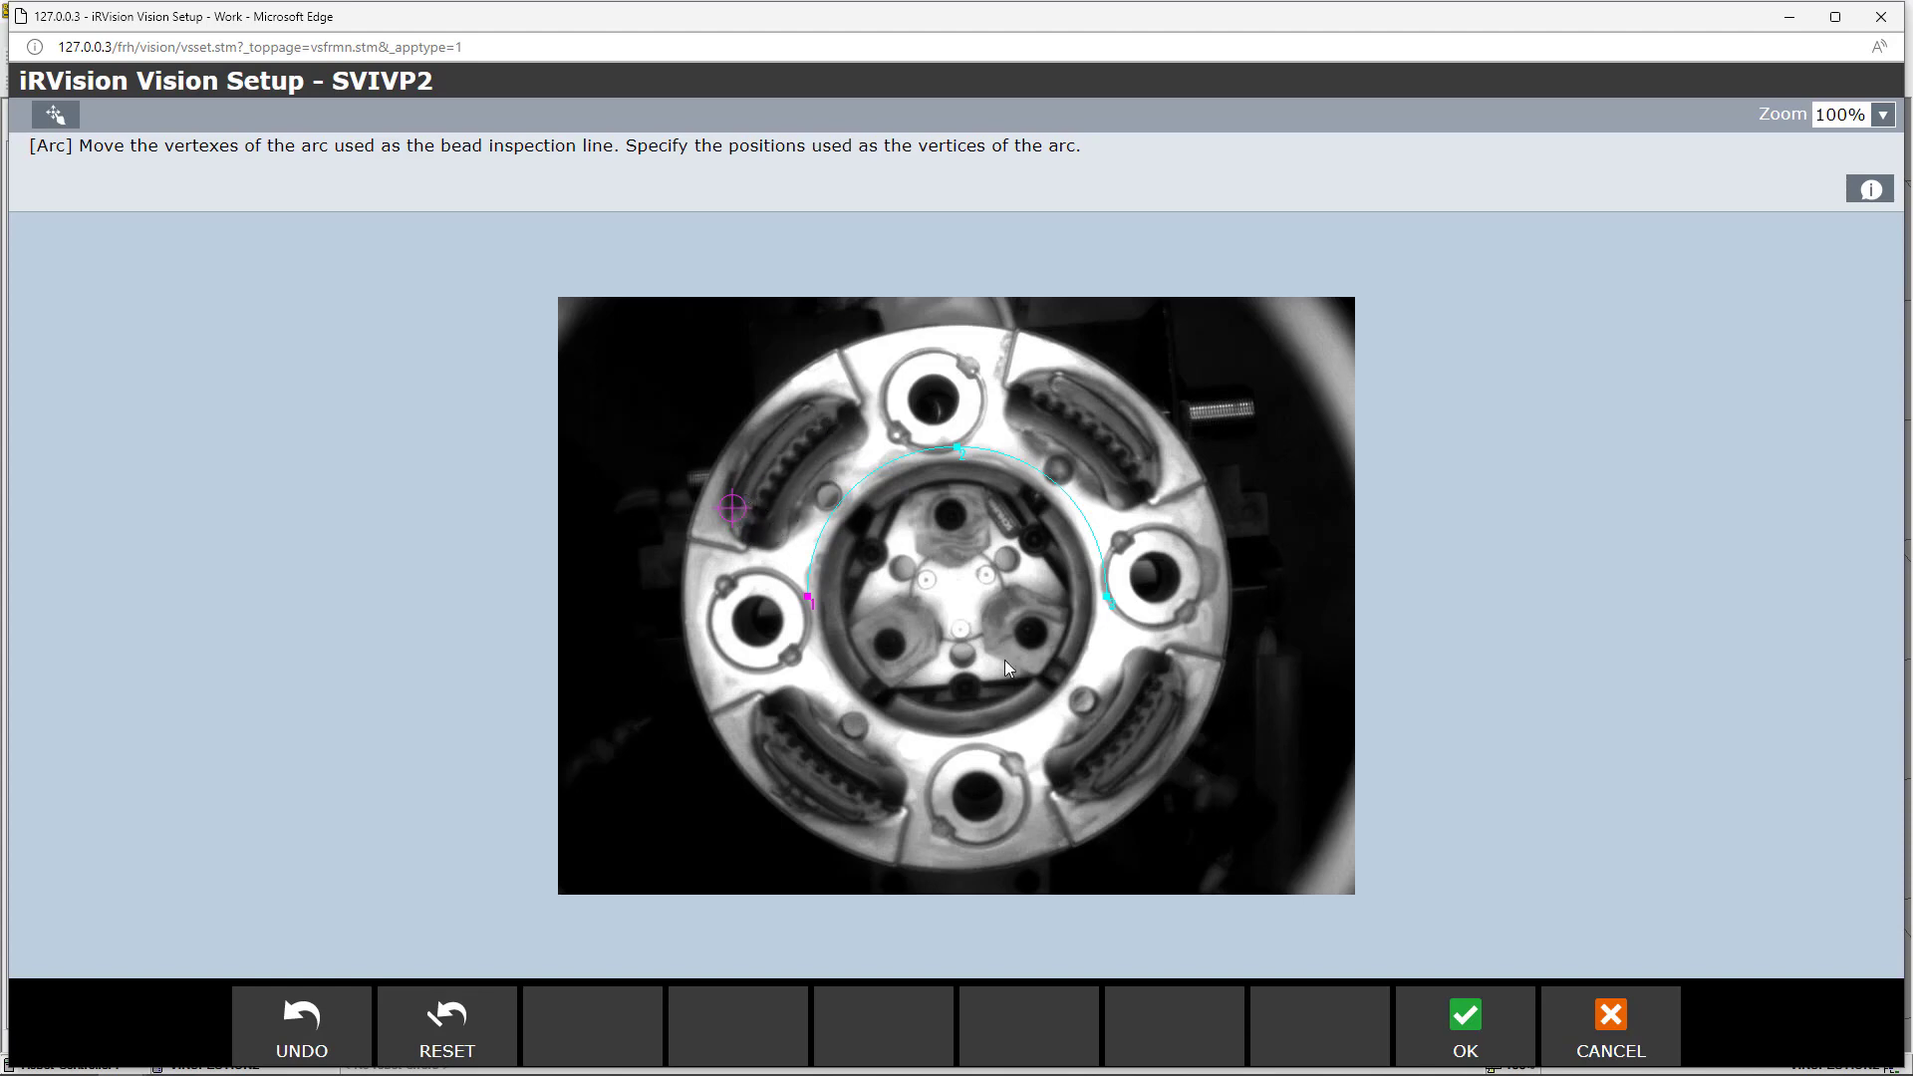
{"action": "left_click", "coordinate": [1469, 1014]}
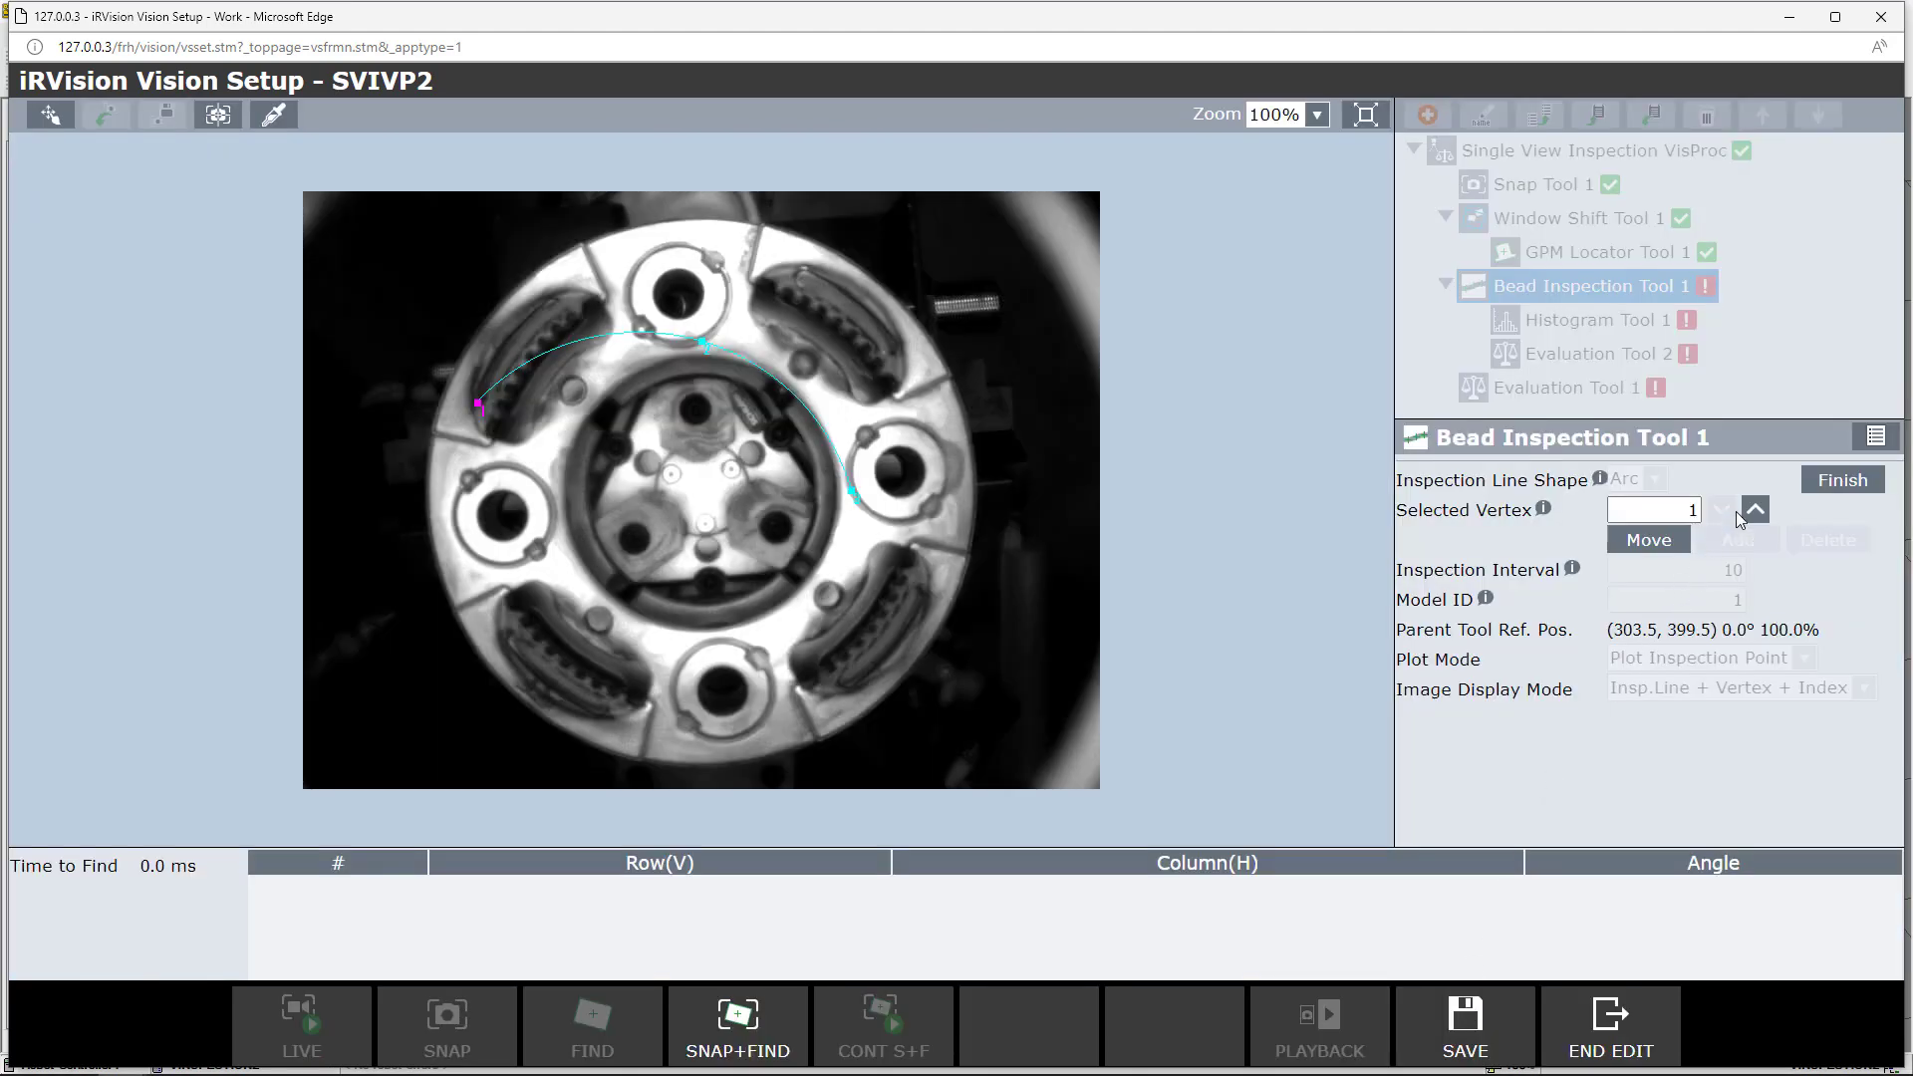
Step: Move vertex 2 of the inspection arc to the middle of the upper-left slot, along its outer side
{"action": "left_click", "coordinate": [1755, 510]}
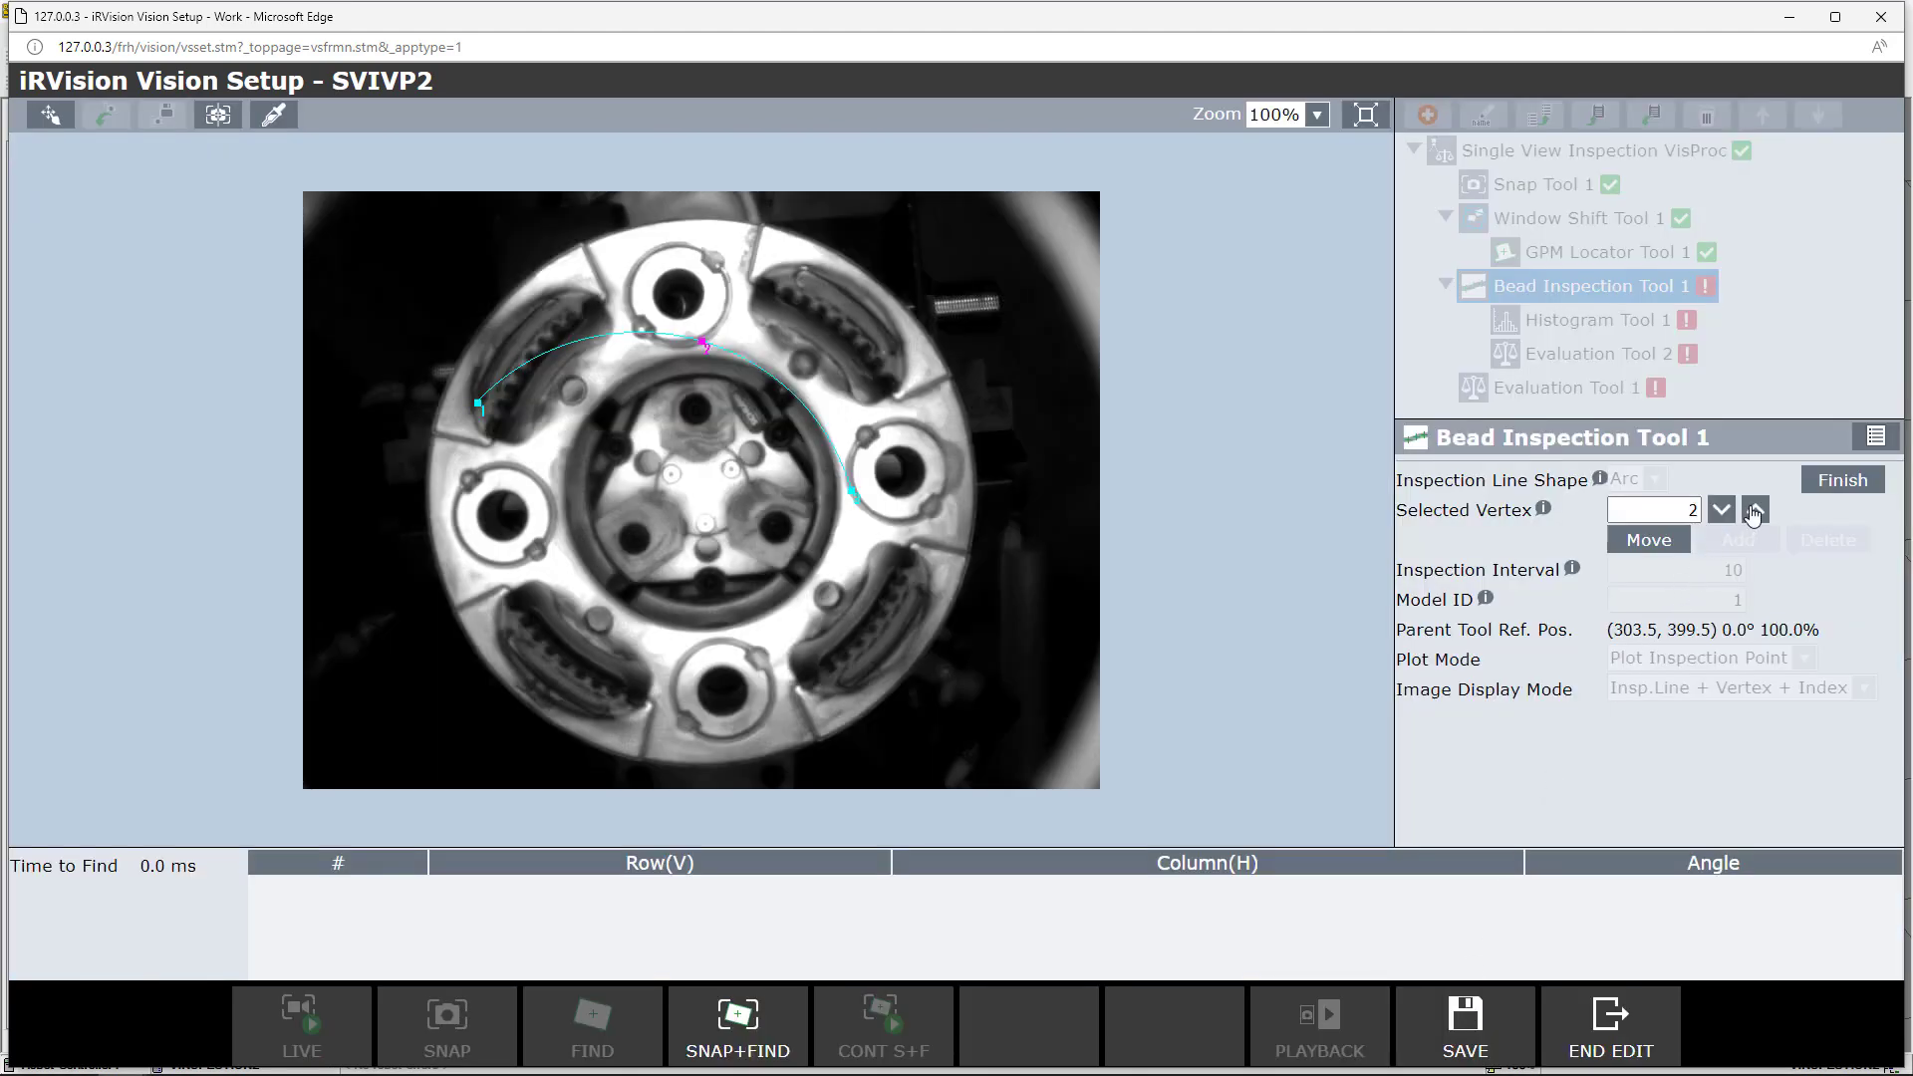
{"action": "left_click", "coordinate": [1662, 543]}
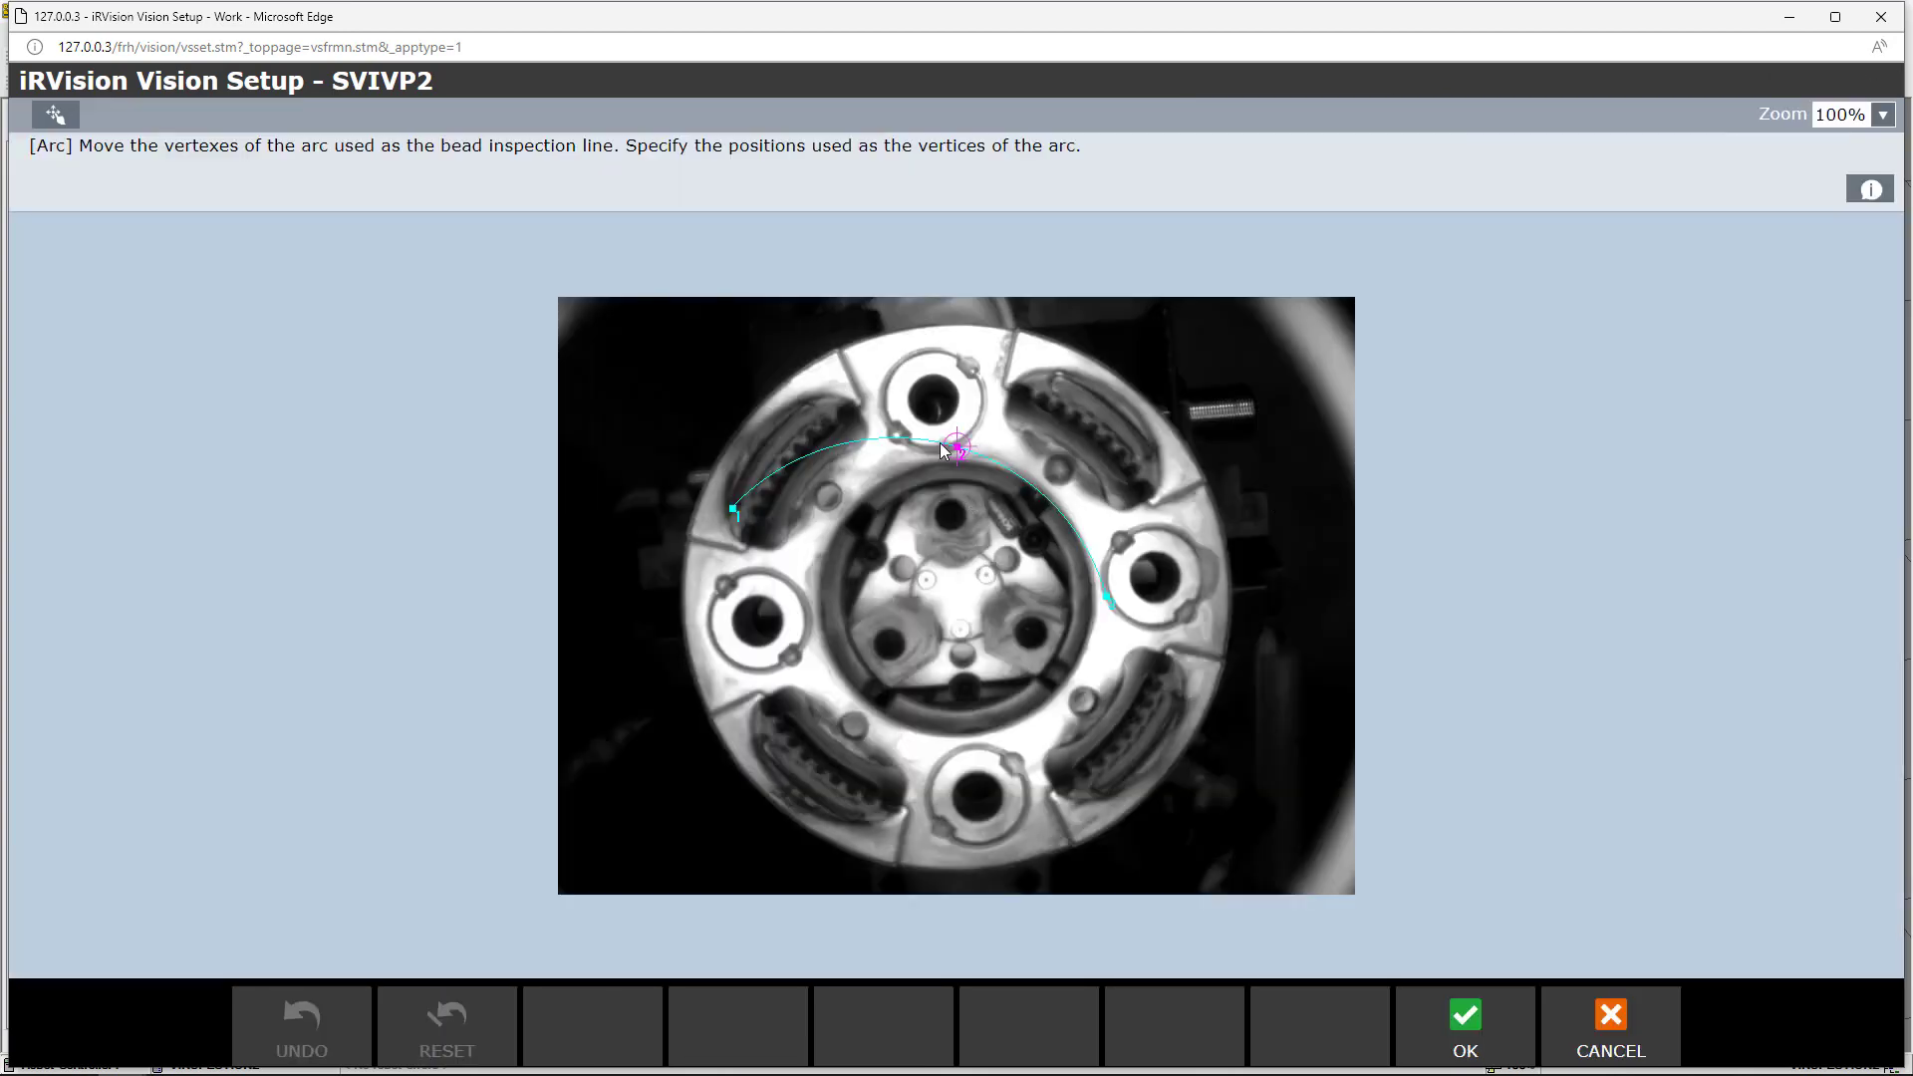
{"action": "left_click_drag", "start_coordinate": [943, 450], "coordinate": [769, 454]}
{"action": "left_click", "coordinate": [1461, 1022]}
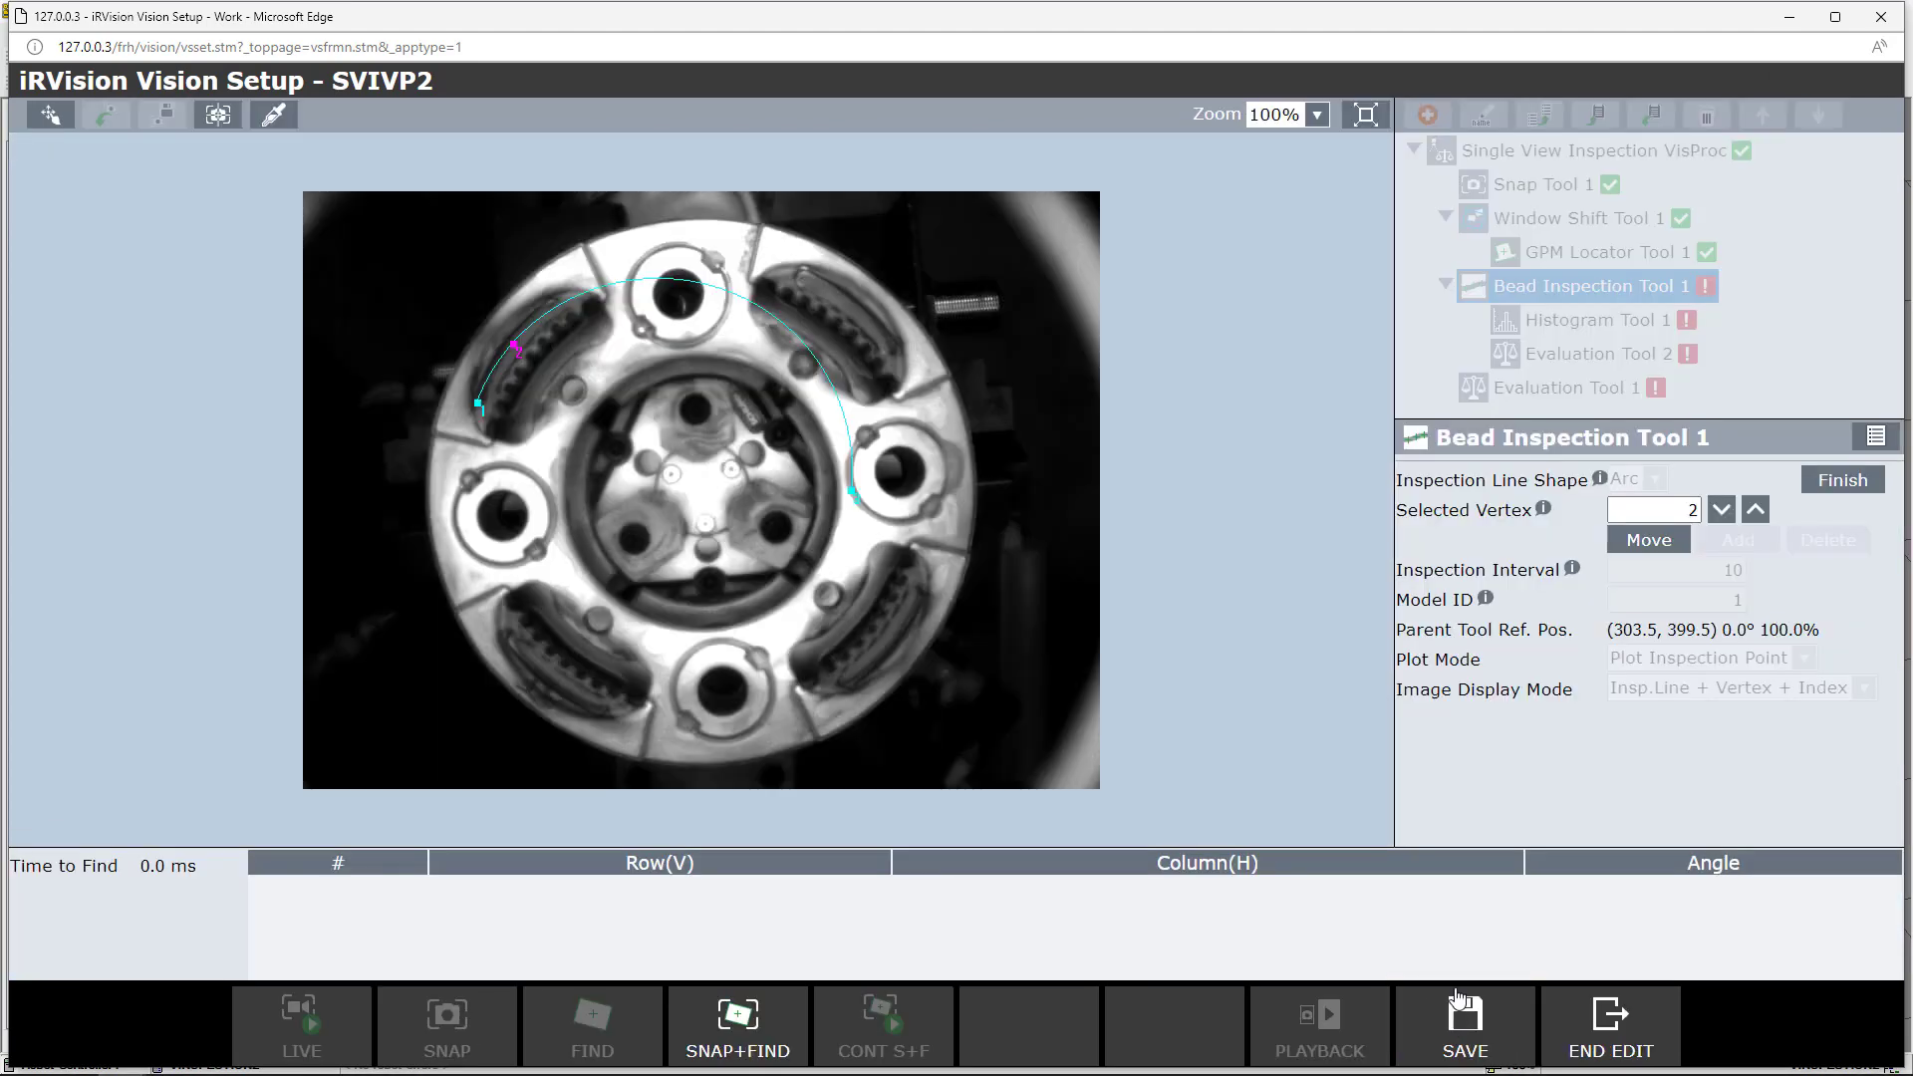
Step: Move vertex 3 of the inspection arc to the upper end of the upper-left slot and finish teaching the line
{"action": "left_click", "coordinate": [1753, 510]}
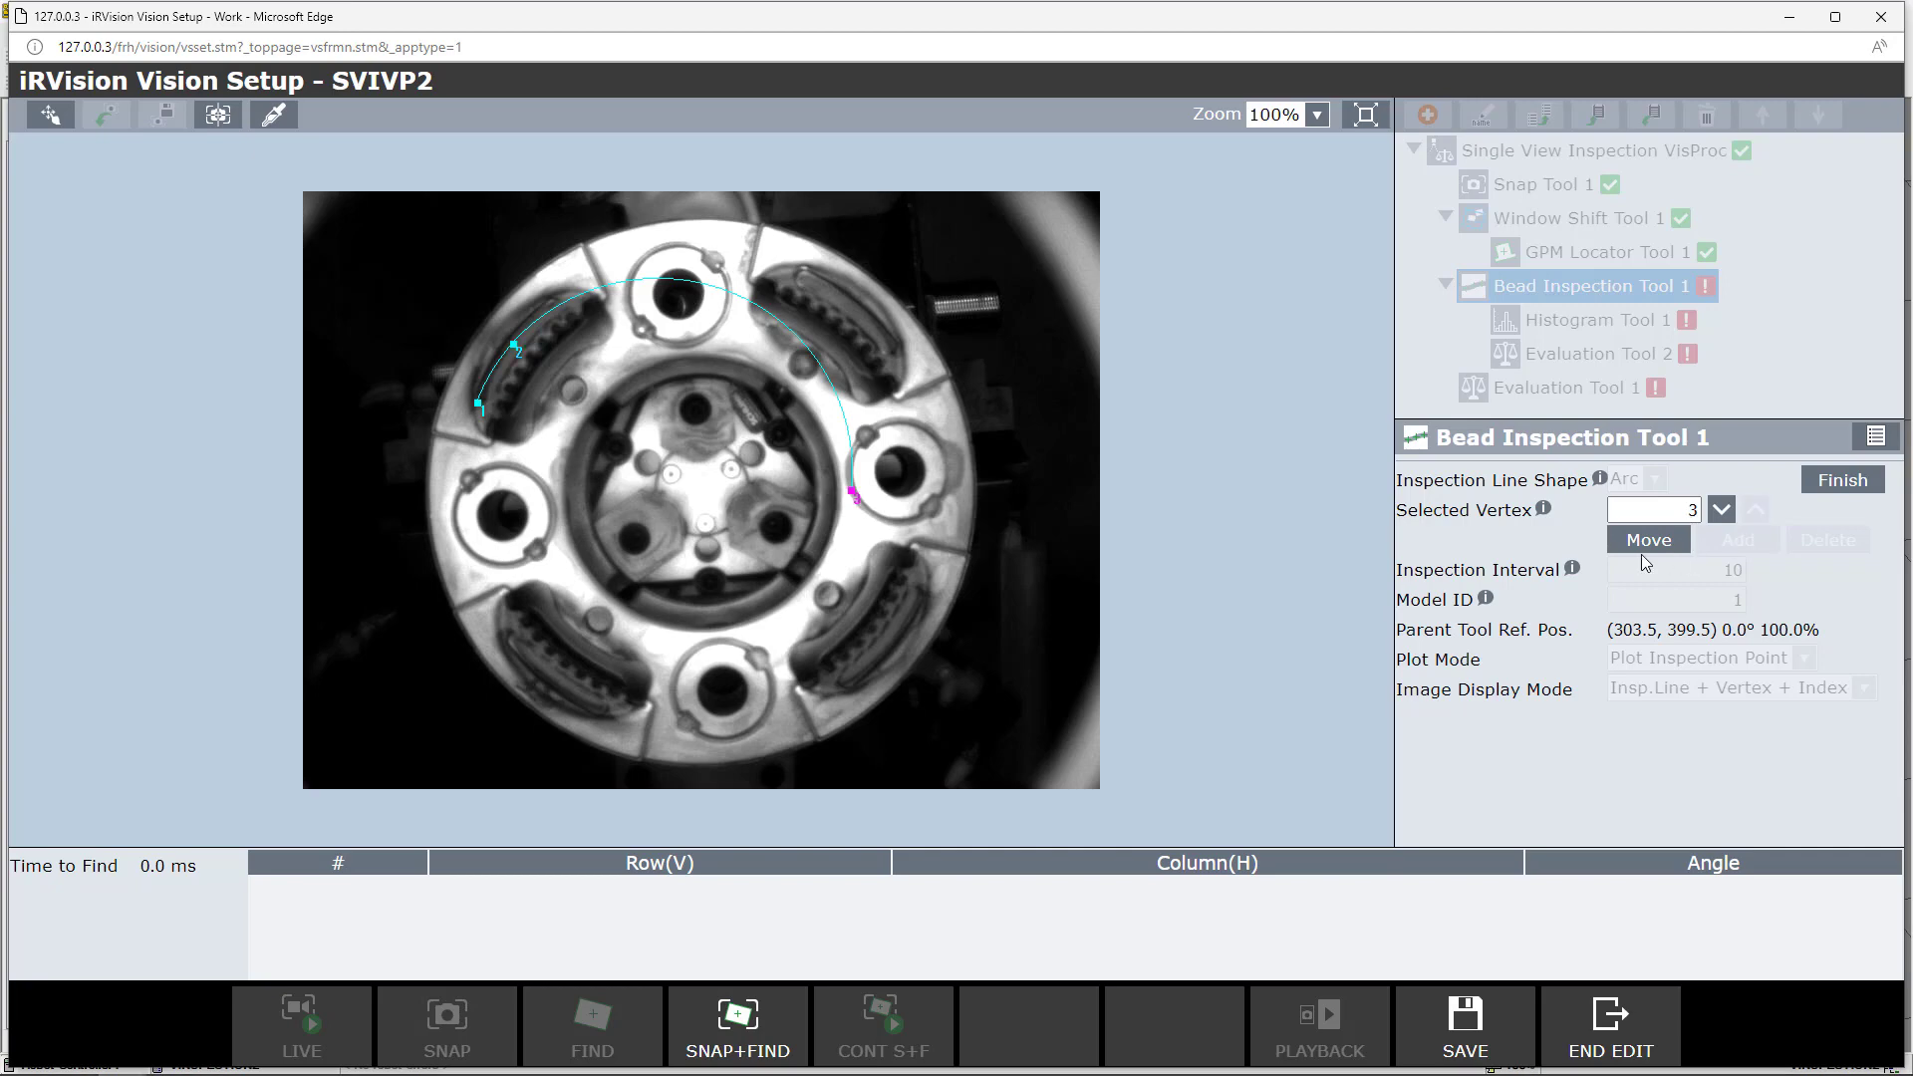
{"action": "left_click", "coordinate": [1646, 541]}
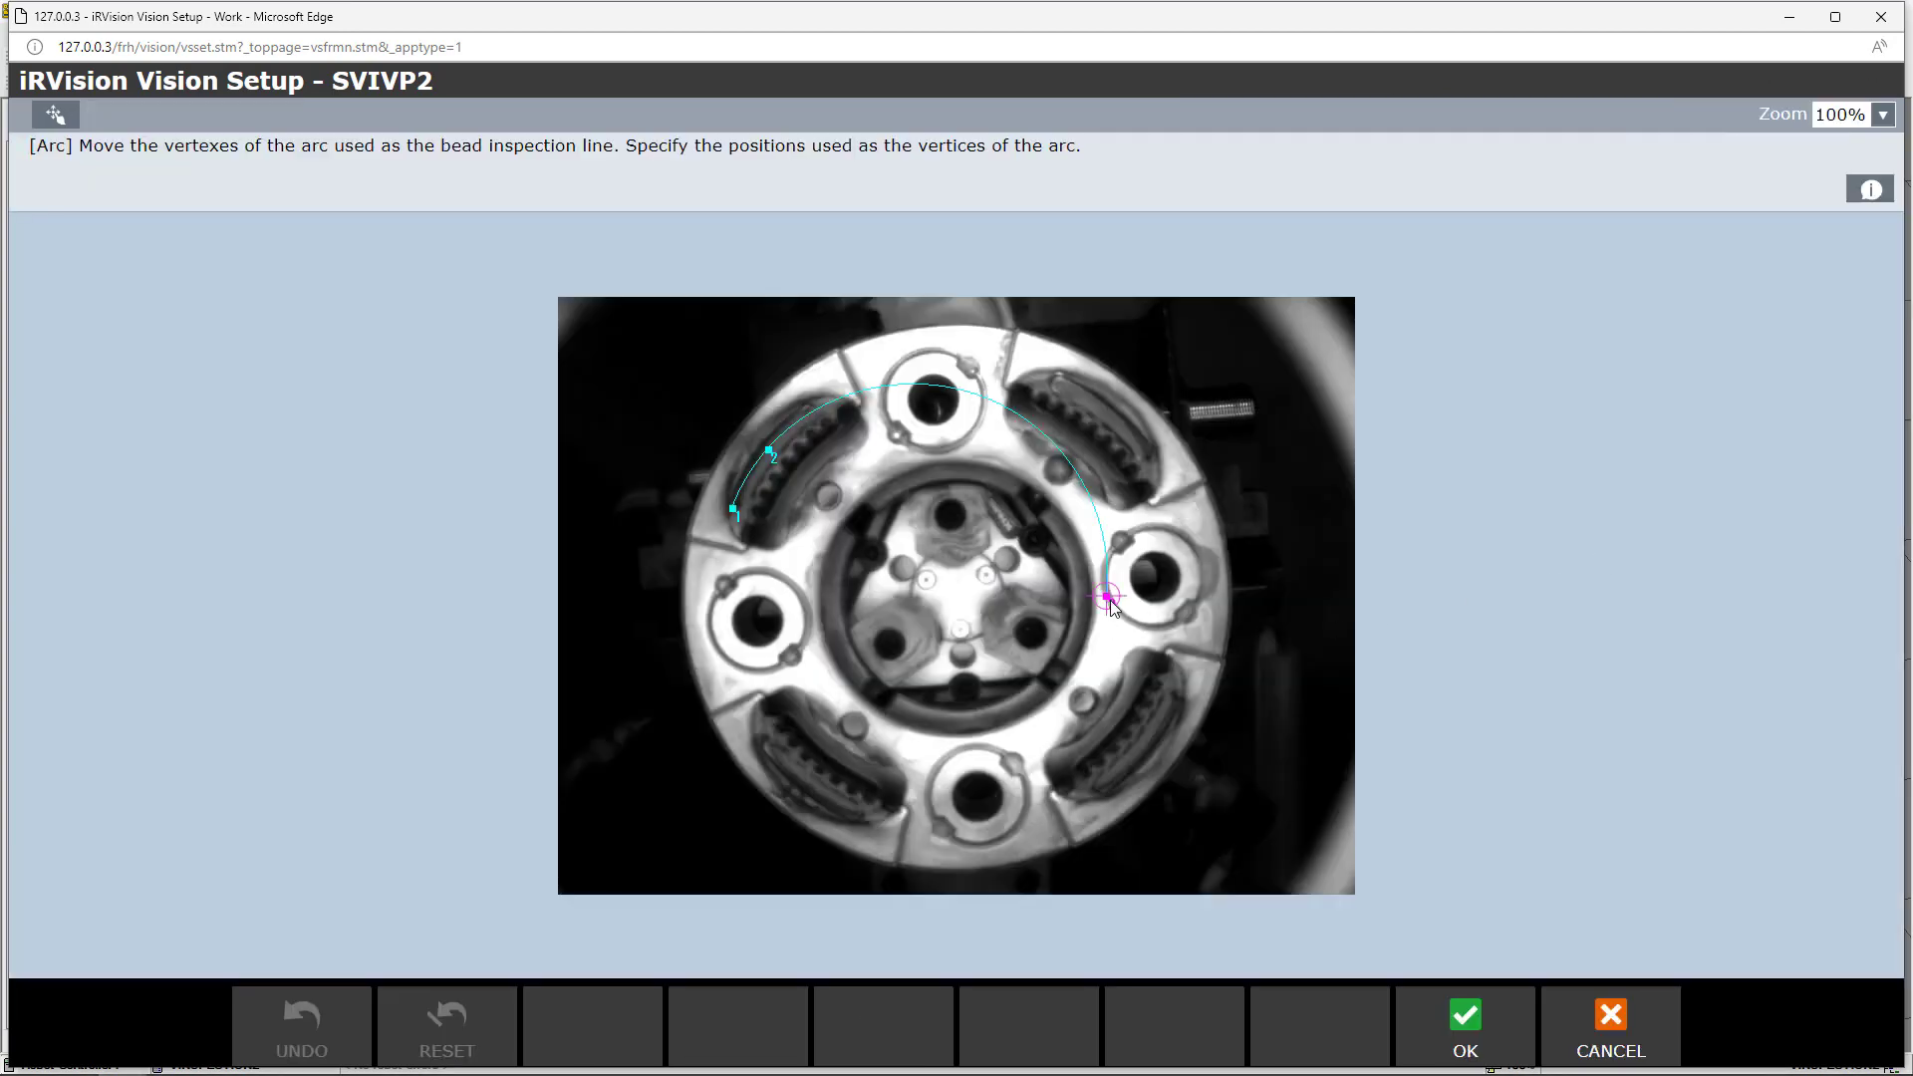
{"action": "left_click_drag", "start_coordinate": [1109, 595], "coordinate": [821, 407]}
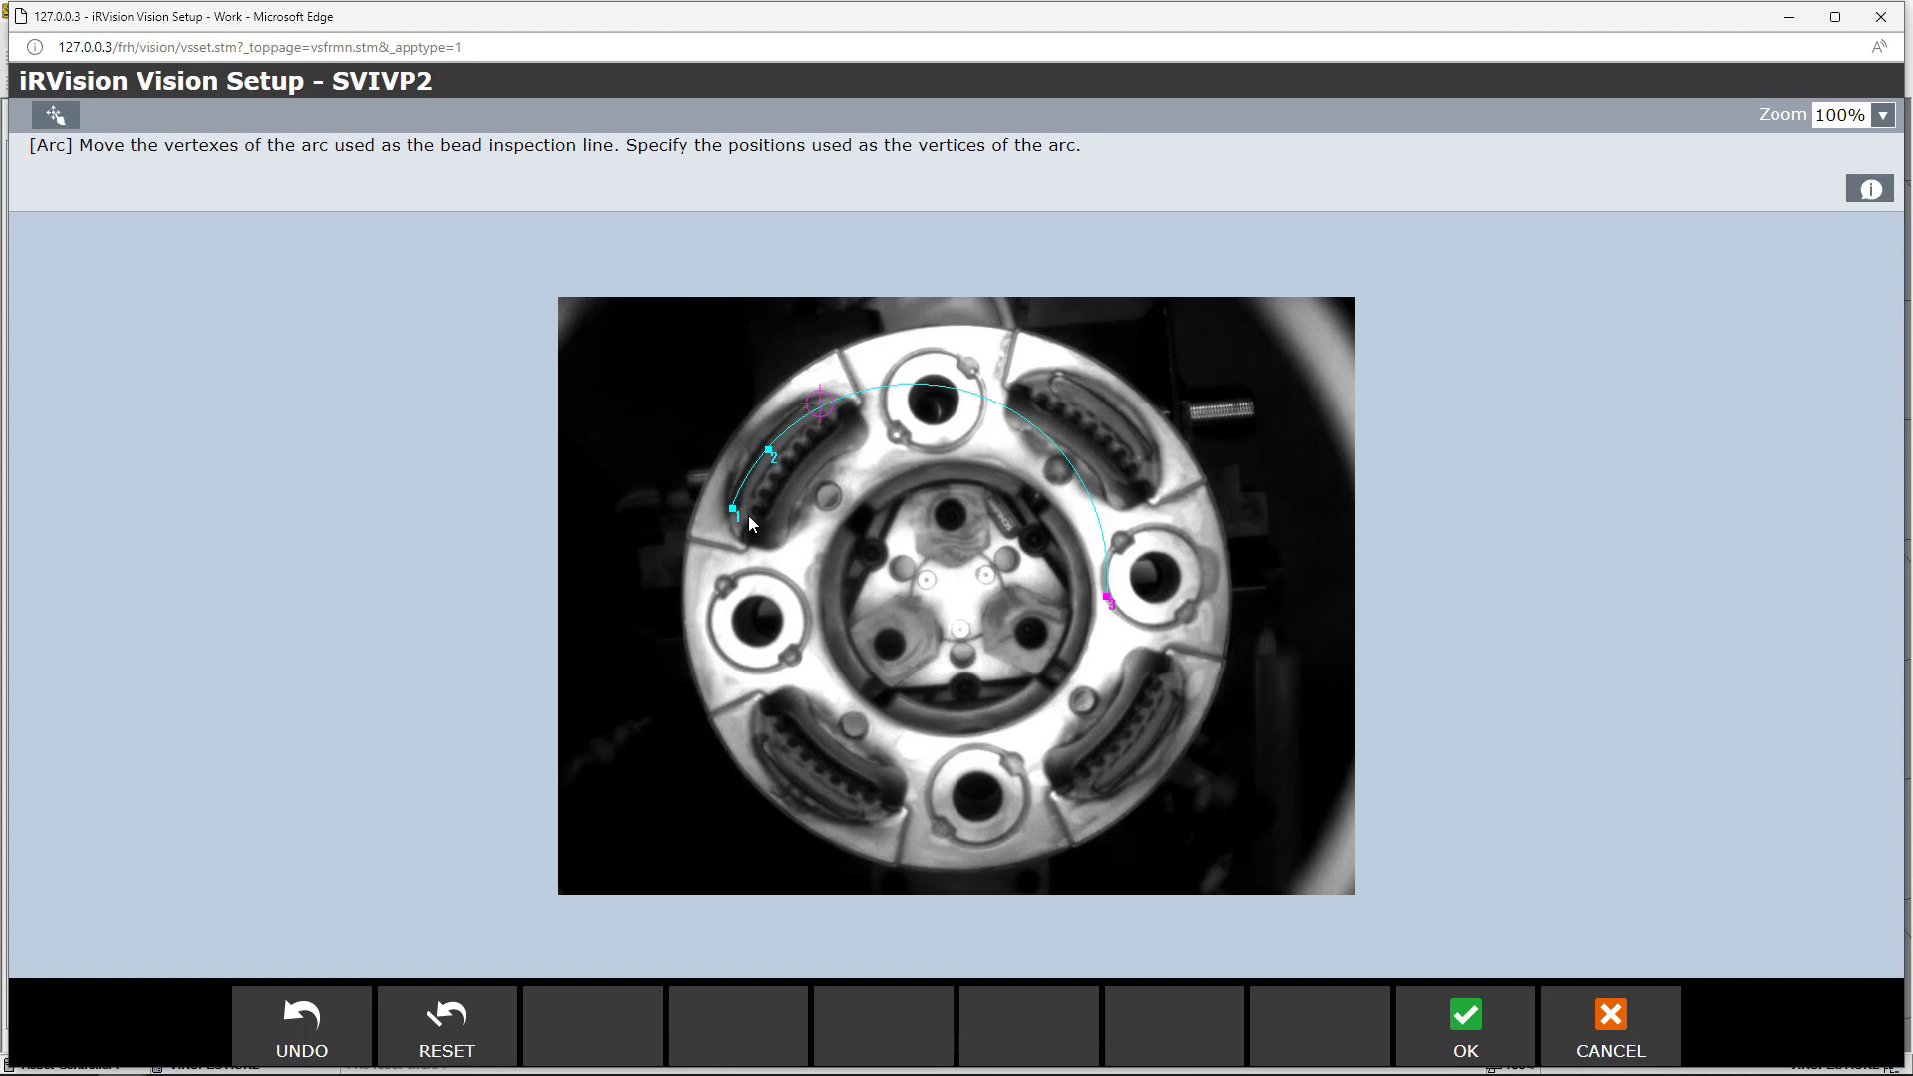
{"action": "left_click", "coordinate": [1478, 1031]}
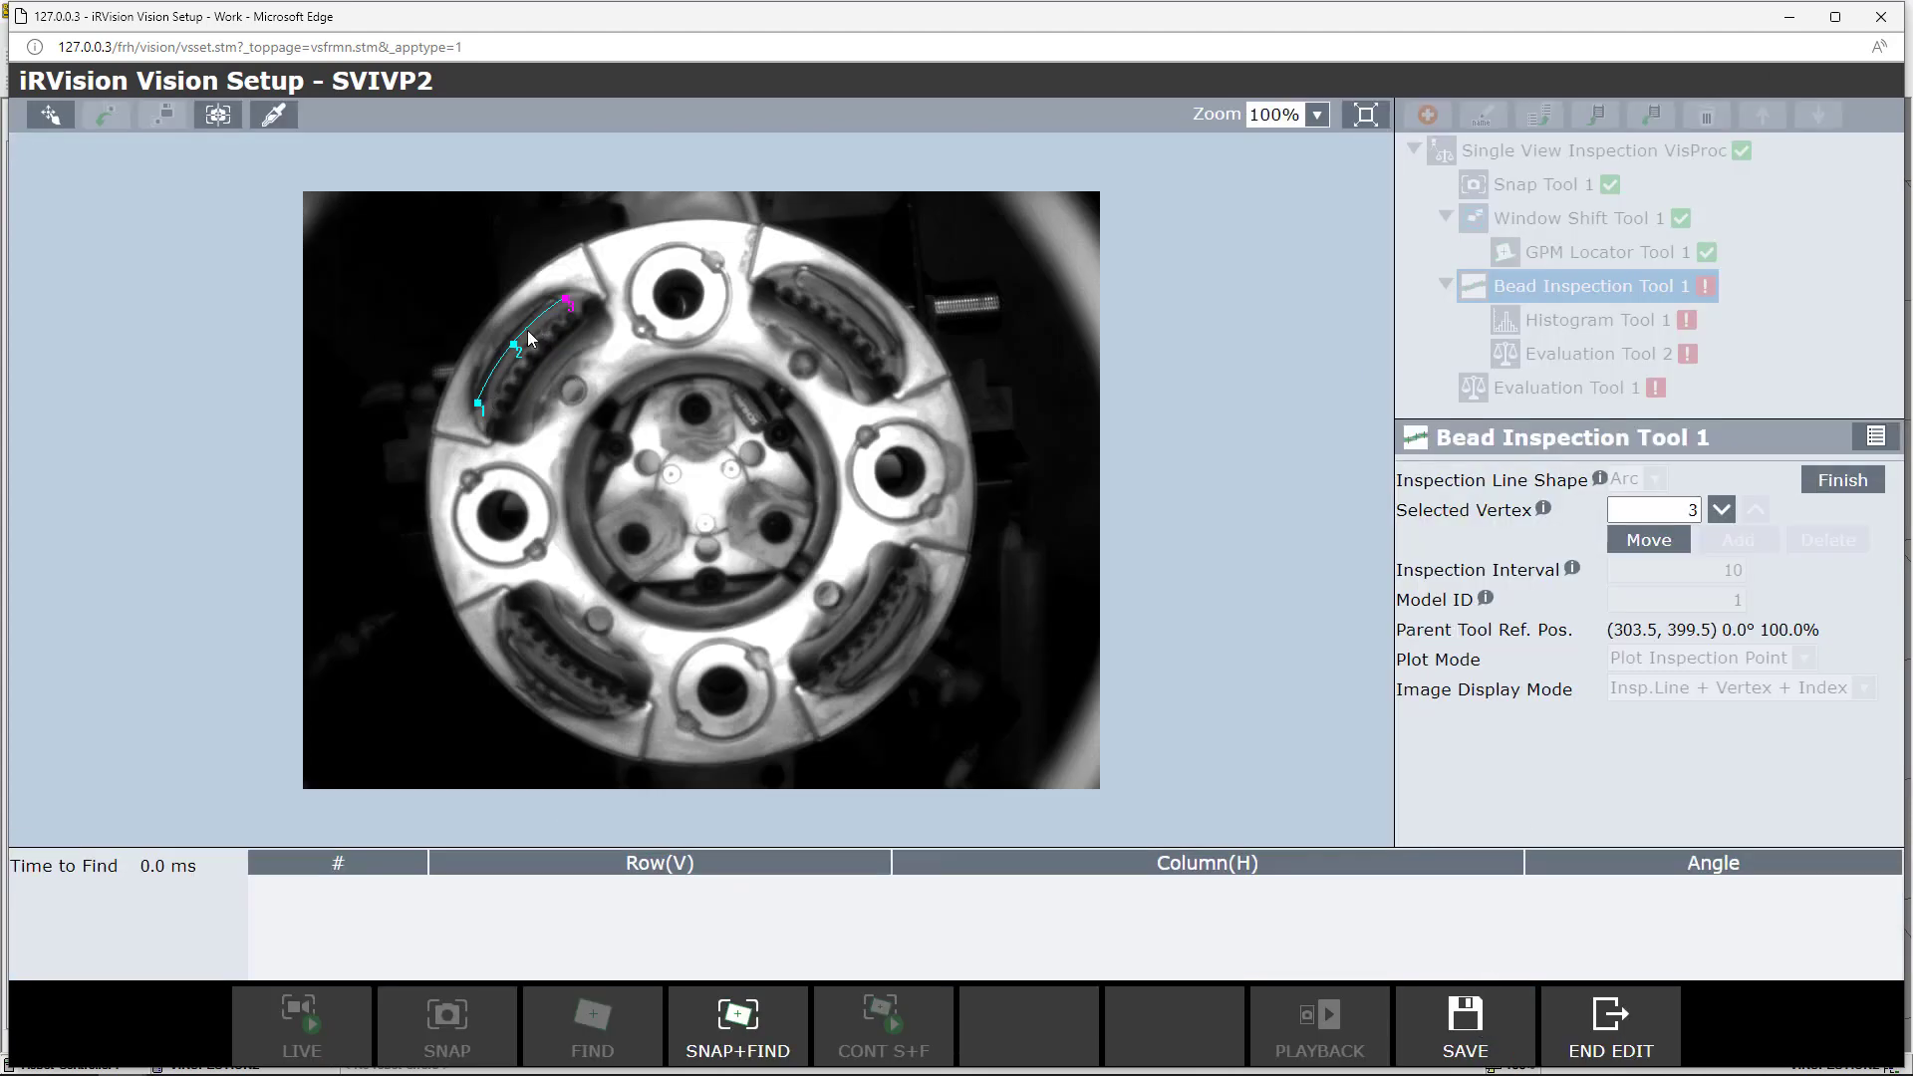
{"action": "left_click", "coordinate": [1814, 488]}
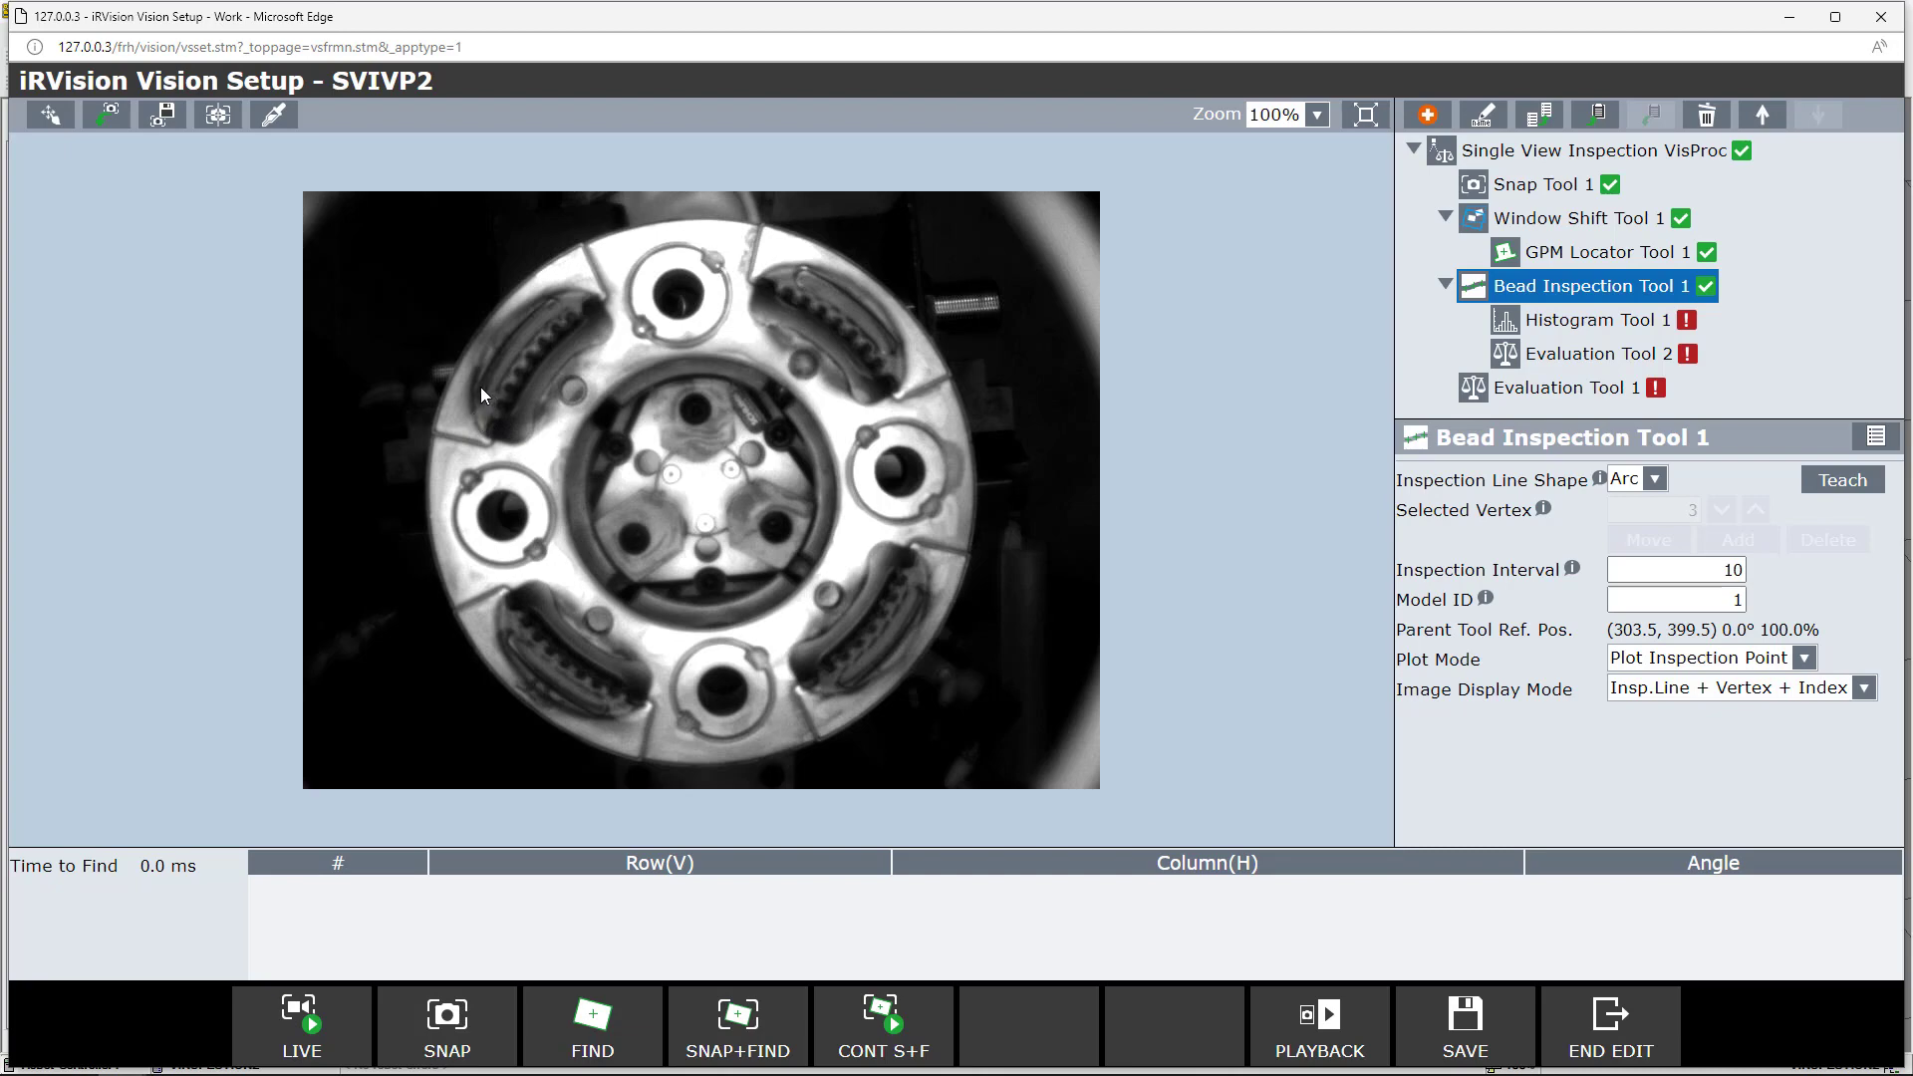
Step: Move Histogram Tool 1's measurement window to the arc's start at the lower end of the upper-left slot and shrink it to a small rectangle
{"action": "left_click", "coordinate": [1615, 323]}
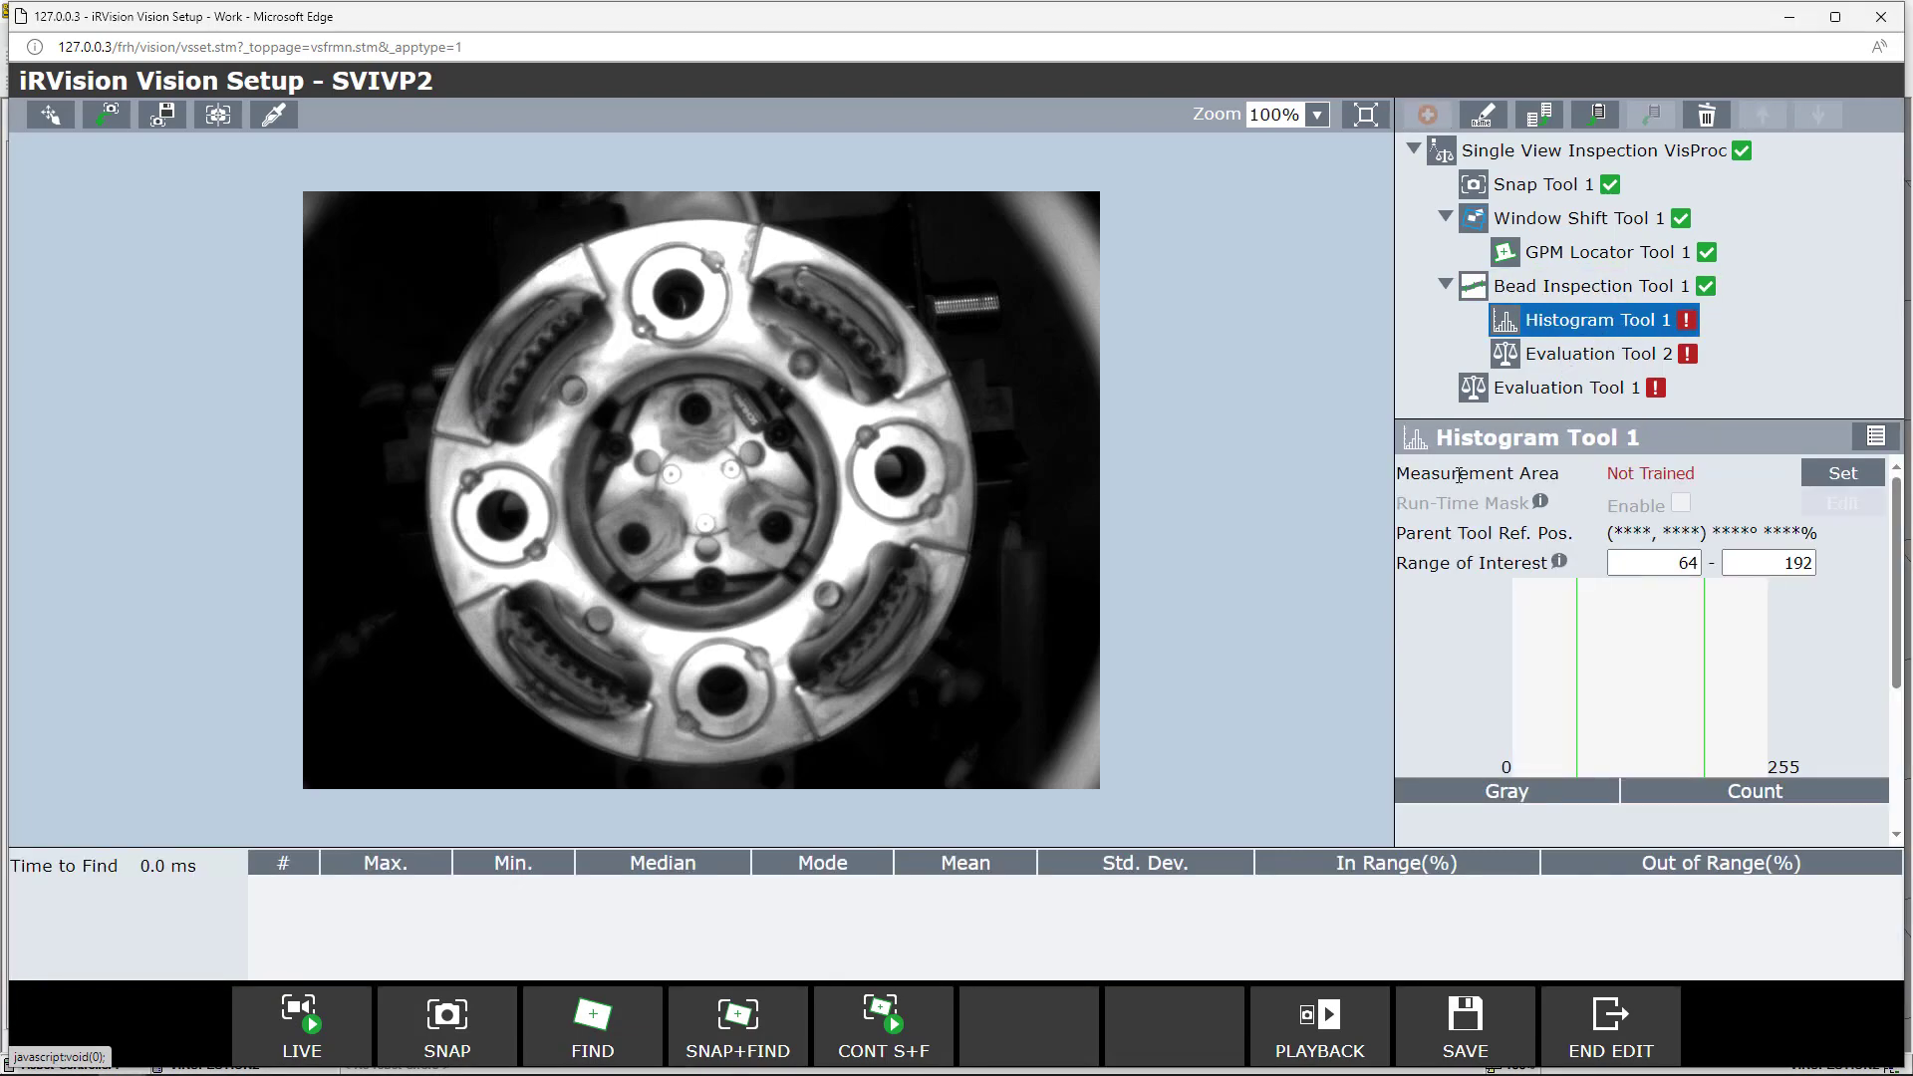
{"action": "left_click", "coordinate": [1836, 491]}
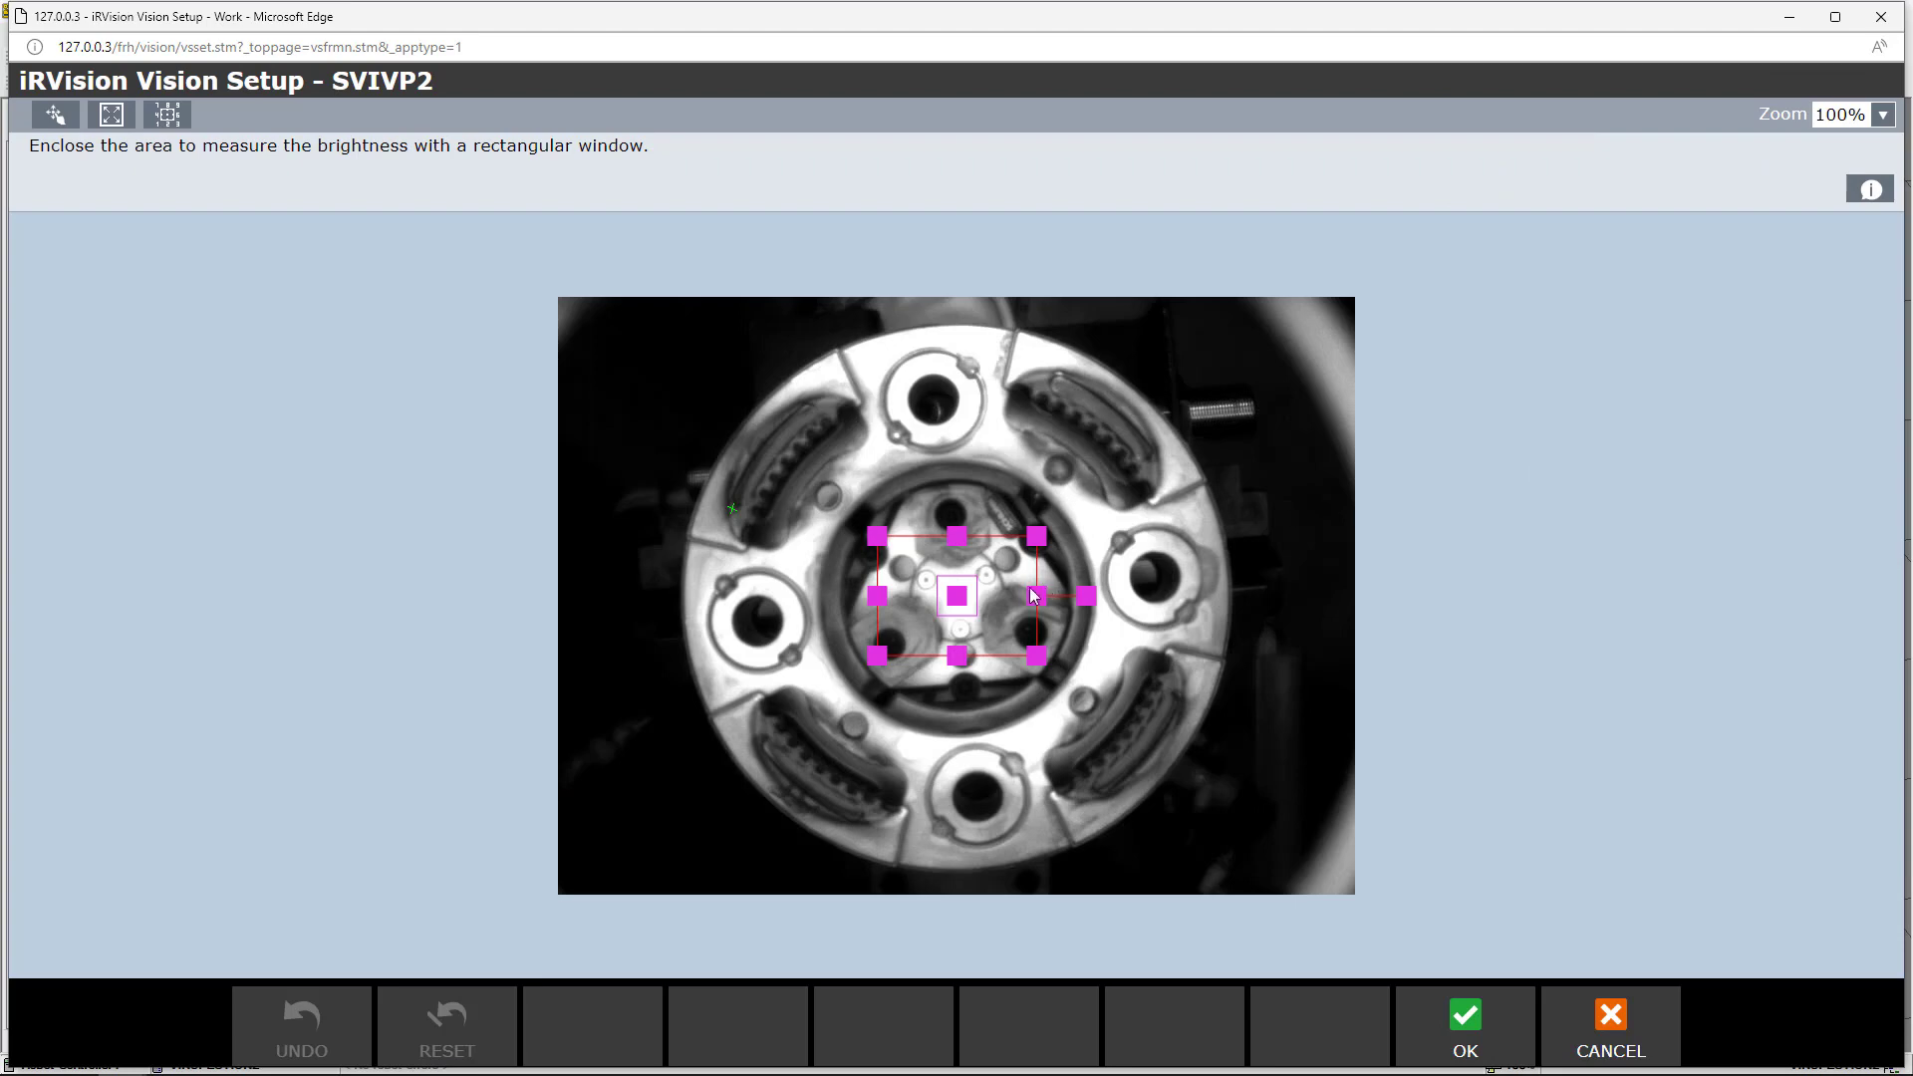
{"action": "left_click_drag", "start_coordinate": [960, 607], "coordinate": [740, 521]}
{"action": "left_click_drag", "start_coordinate": [656, 574], "coordinate": [719, 520]}
{"action": "left_click_drag", "start_coordinate": [815, 454], "coordinate": [739, 504]}
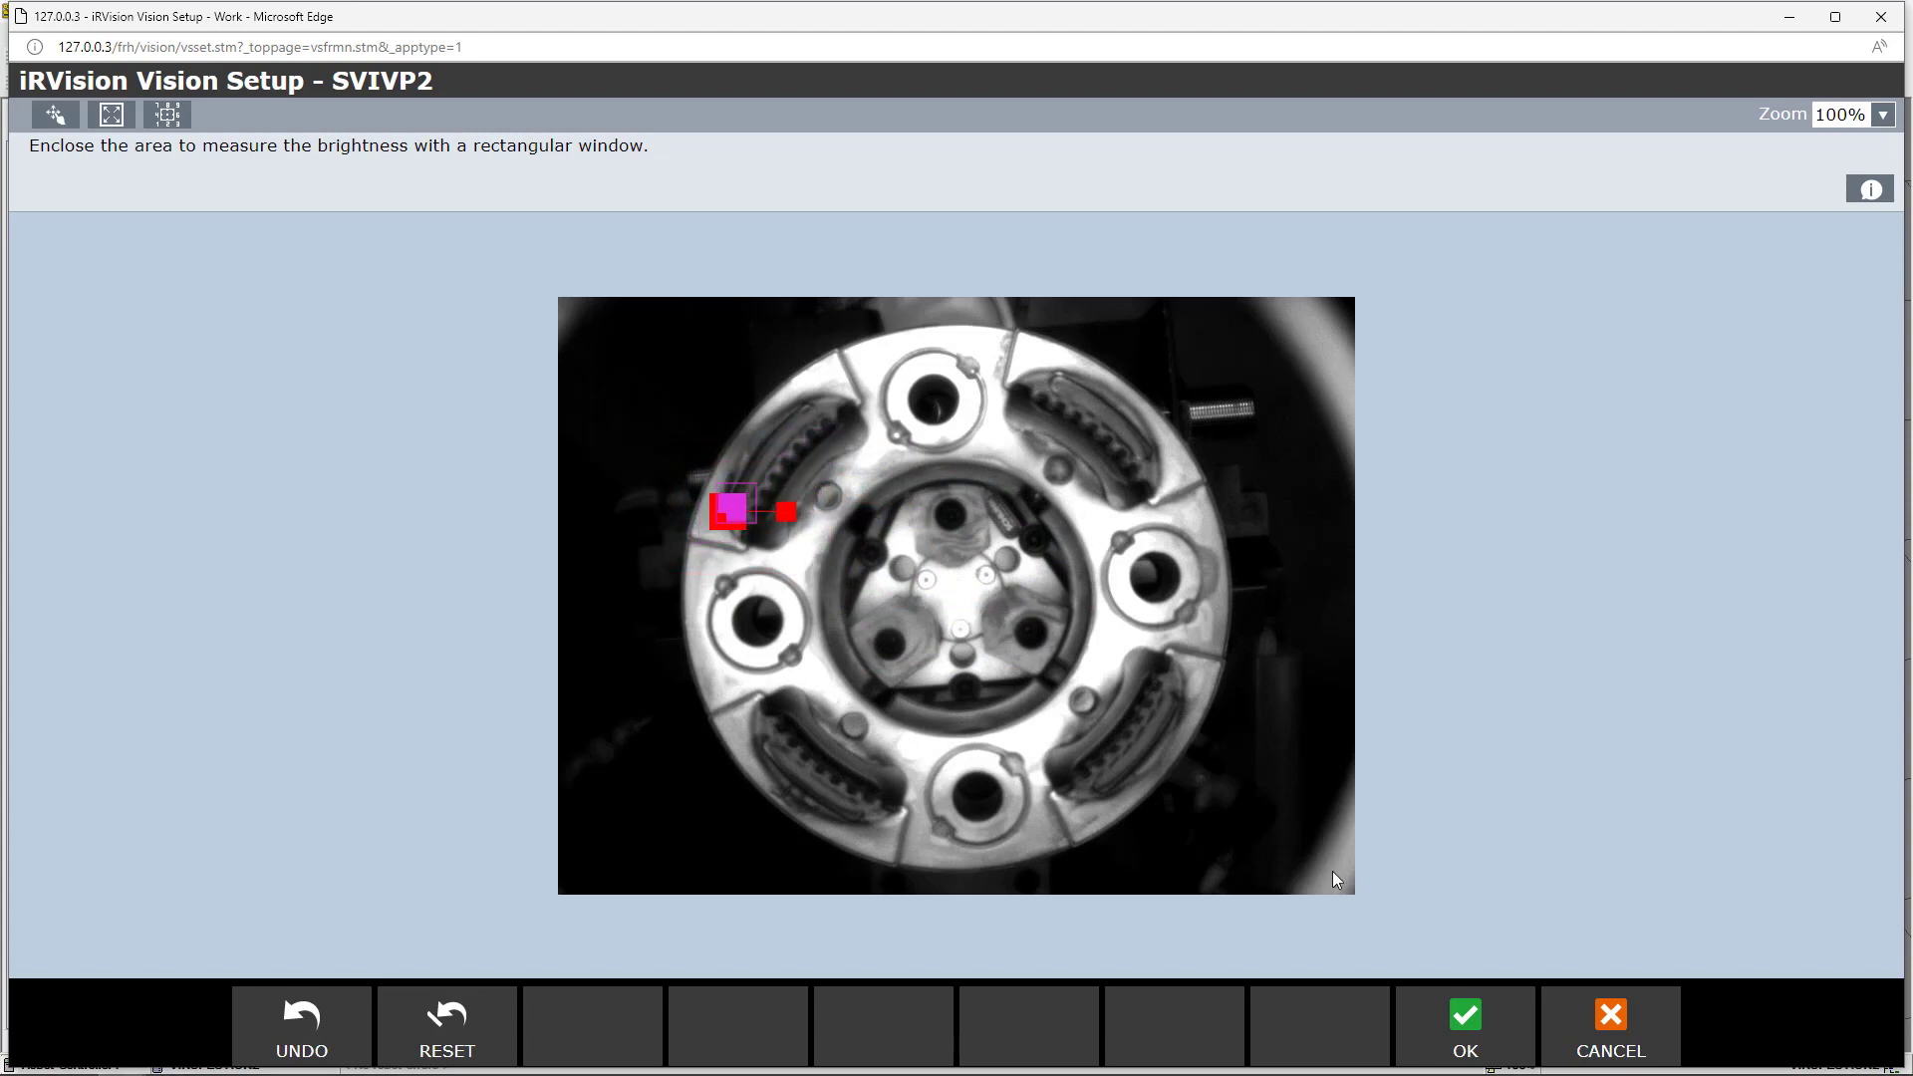
Step: Trim the histogram measurement window around the inspection point to 15×20, accept it, and run a find
{"action": "left_click", "coordinate": [1882, 115]}
{"action": "left_click", "coordinate": [1831, 330]}
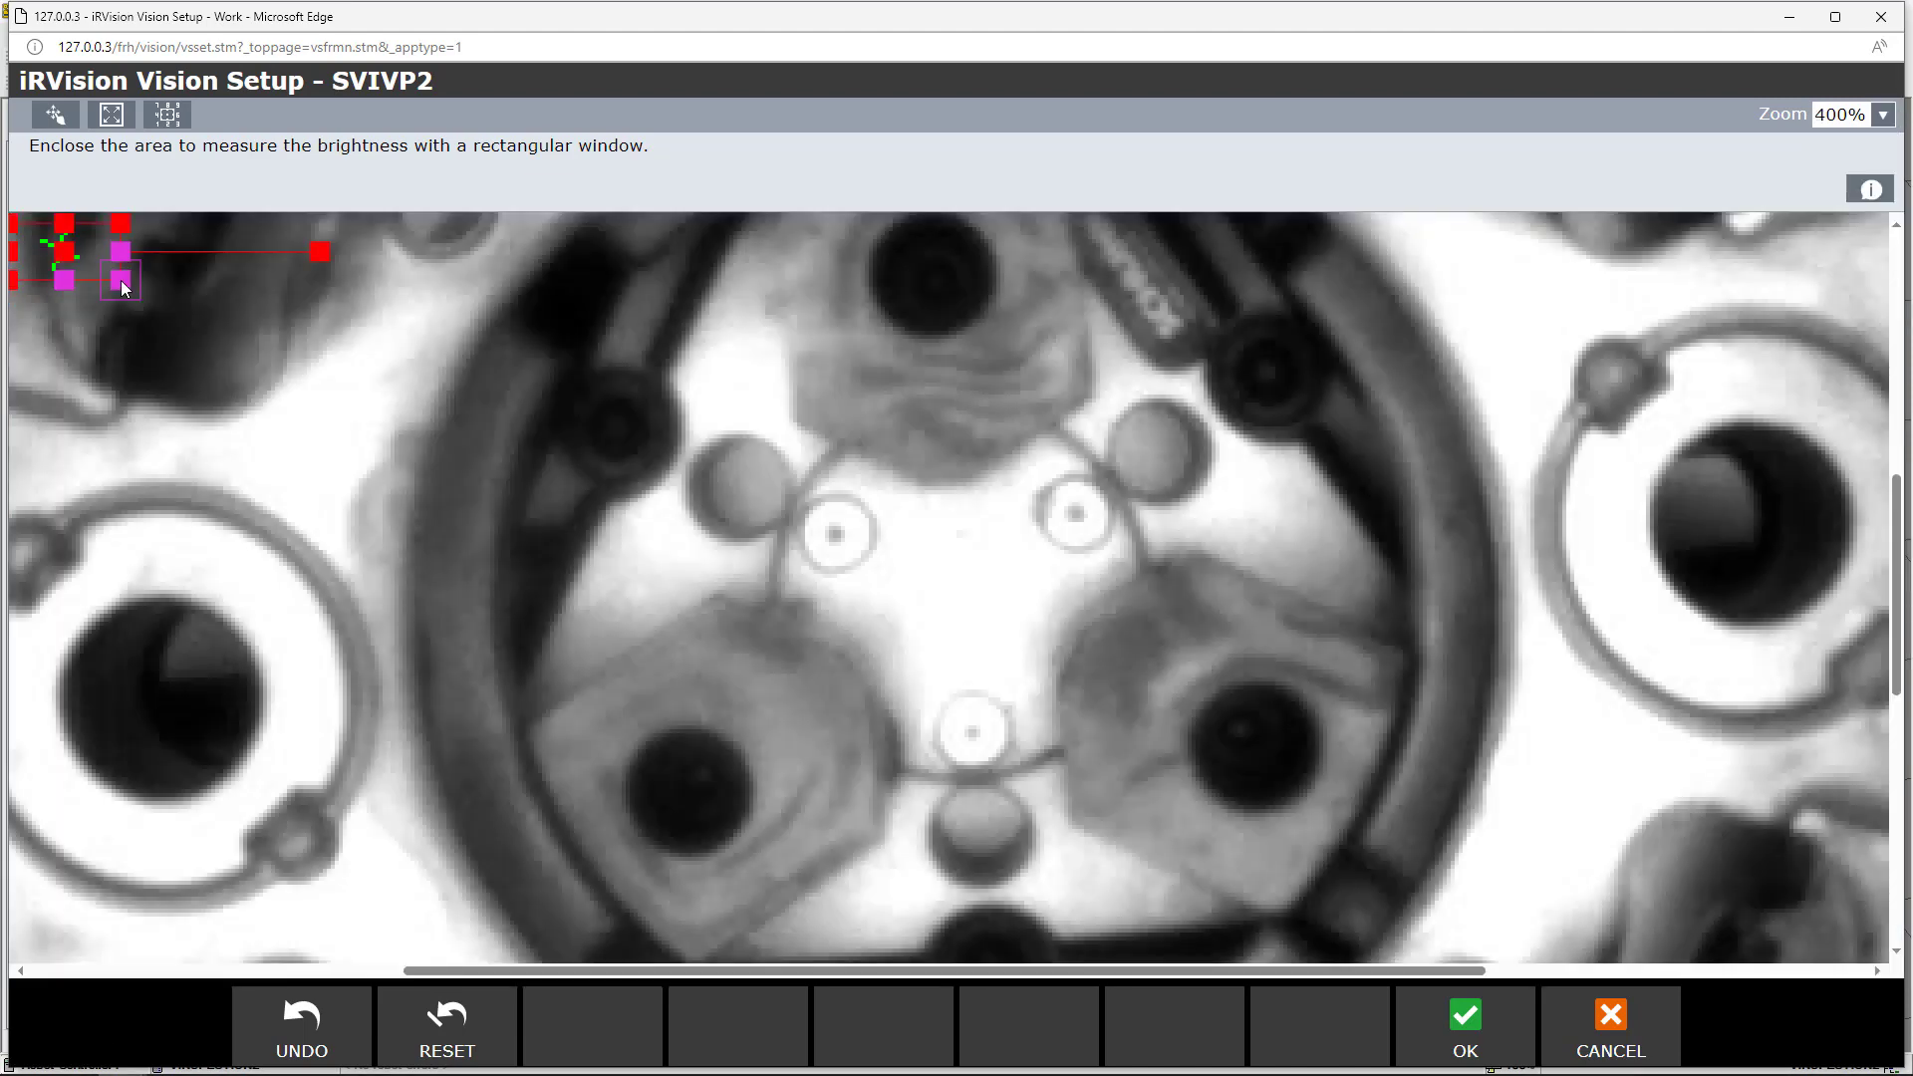
{"action": "left_click_drag", "start_coordinate": [536, 972], "coordinate": [384, 971]}
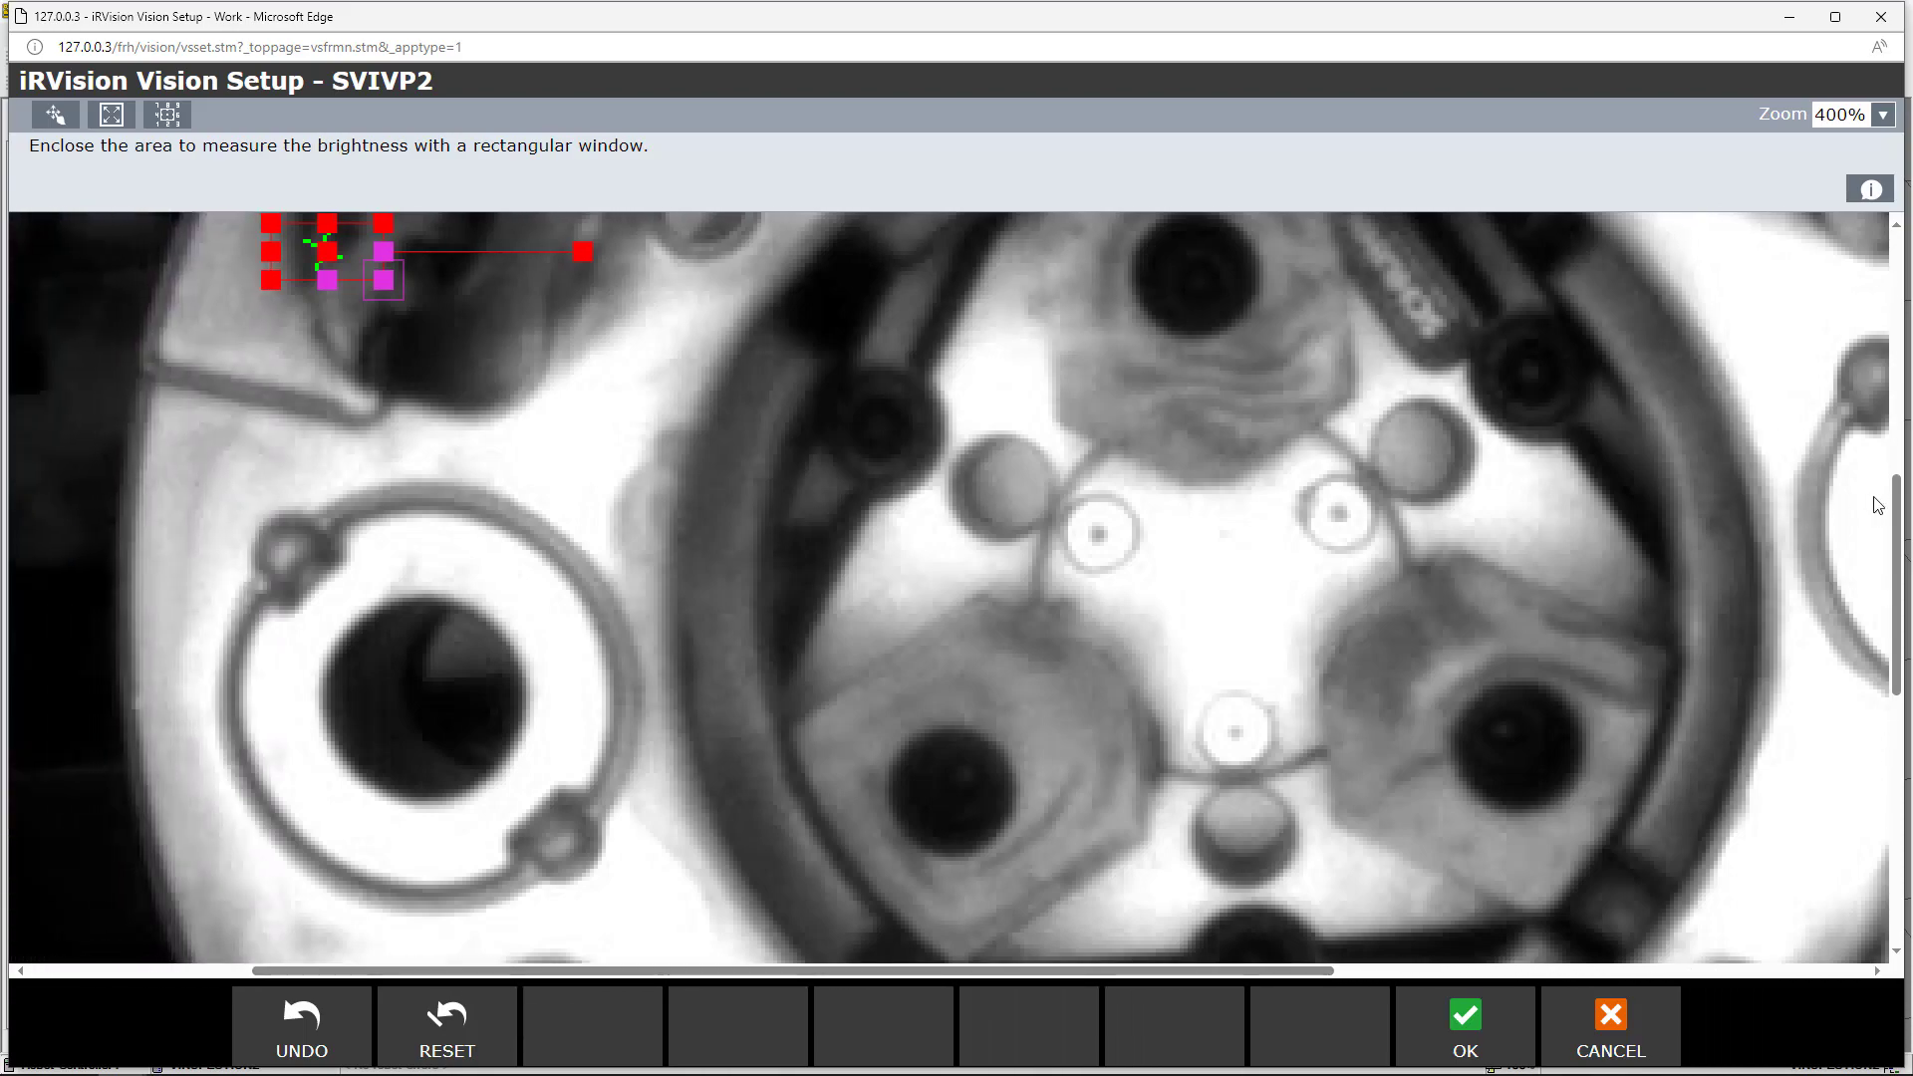
{"action": "left_click_drag", "start_coordinate": [1898, 508], "coordinate": [1907, 399]}
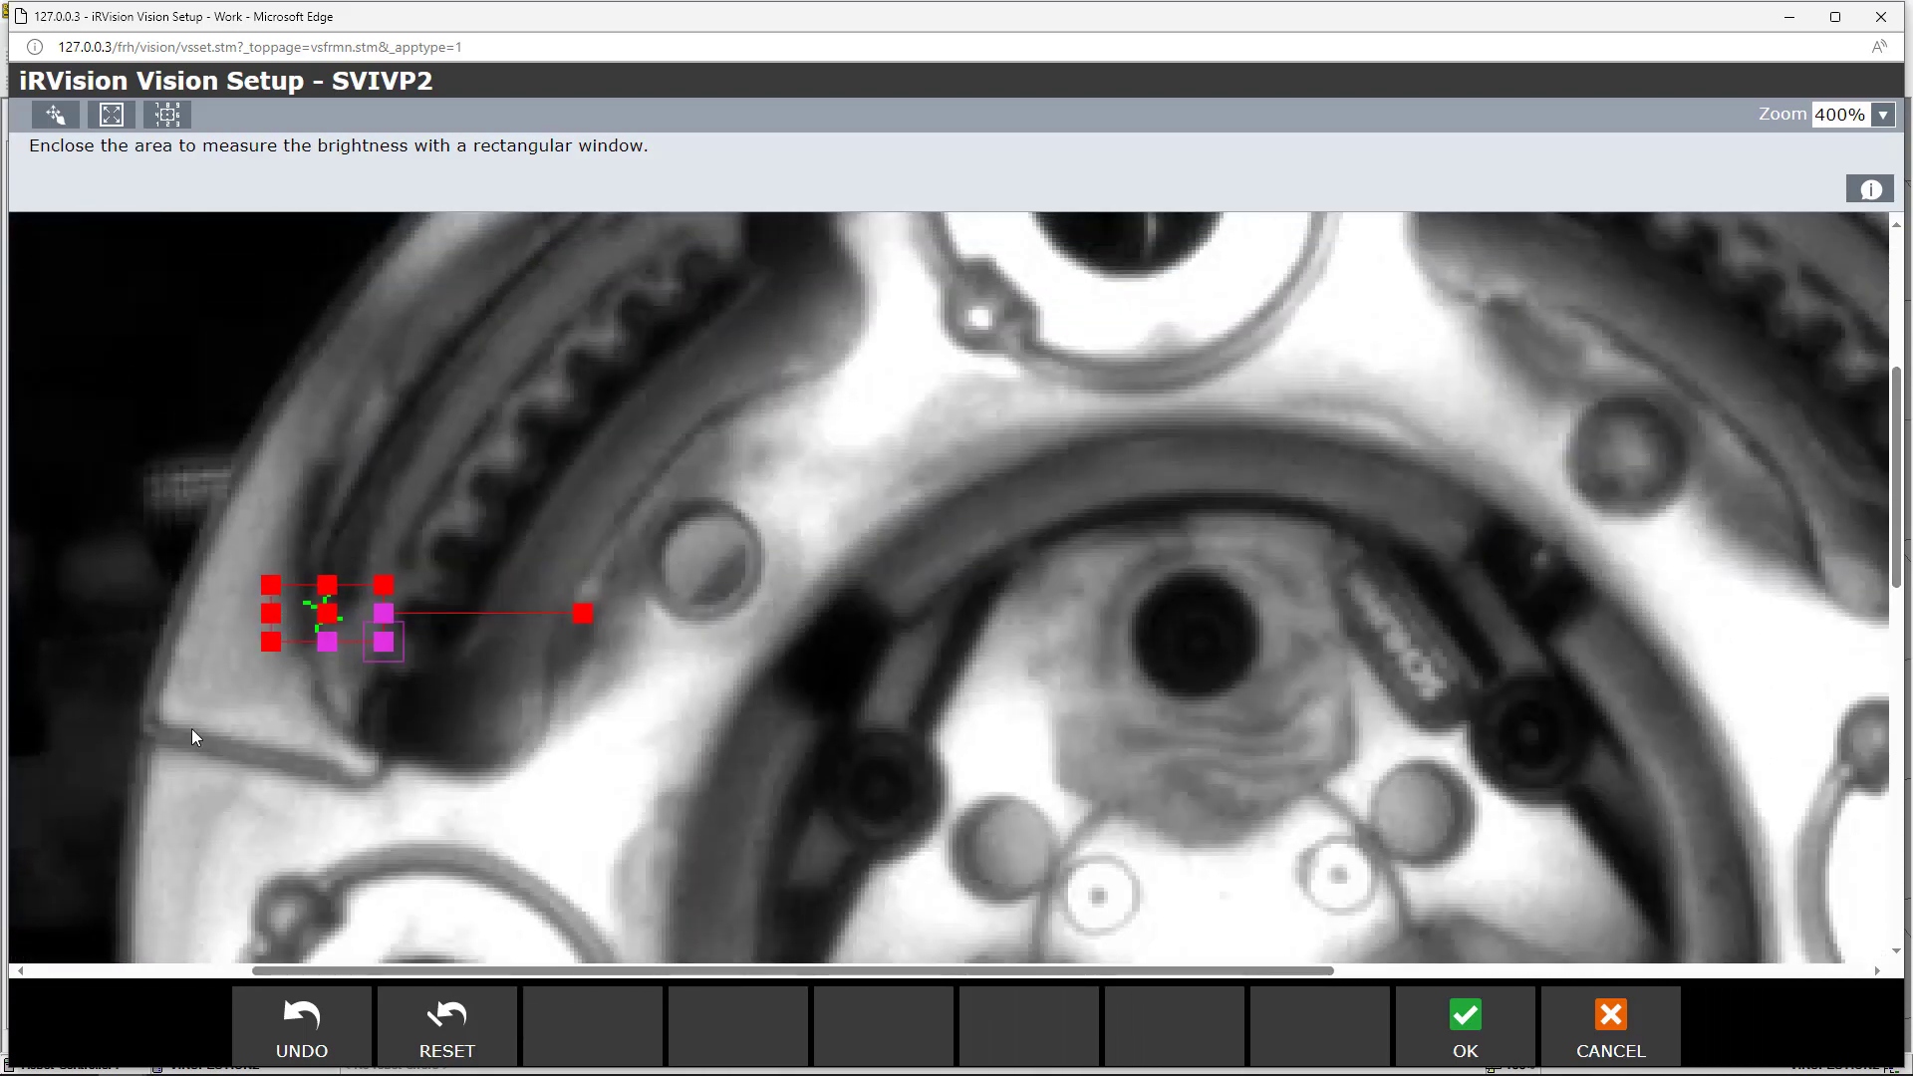
{"action": "left_click_drag", "start_coordinate": [388, 646], "coordinate": [364, 648]}
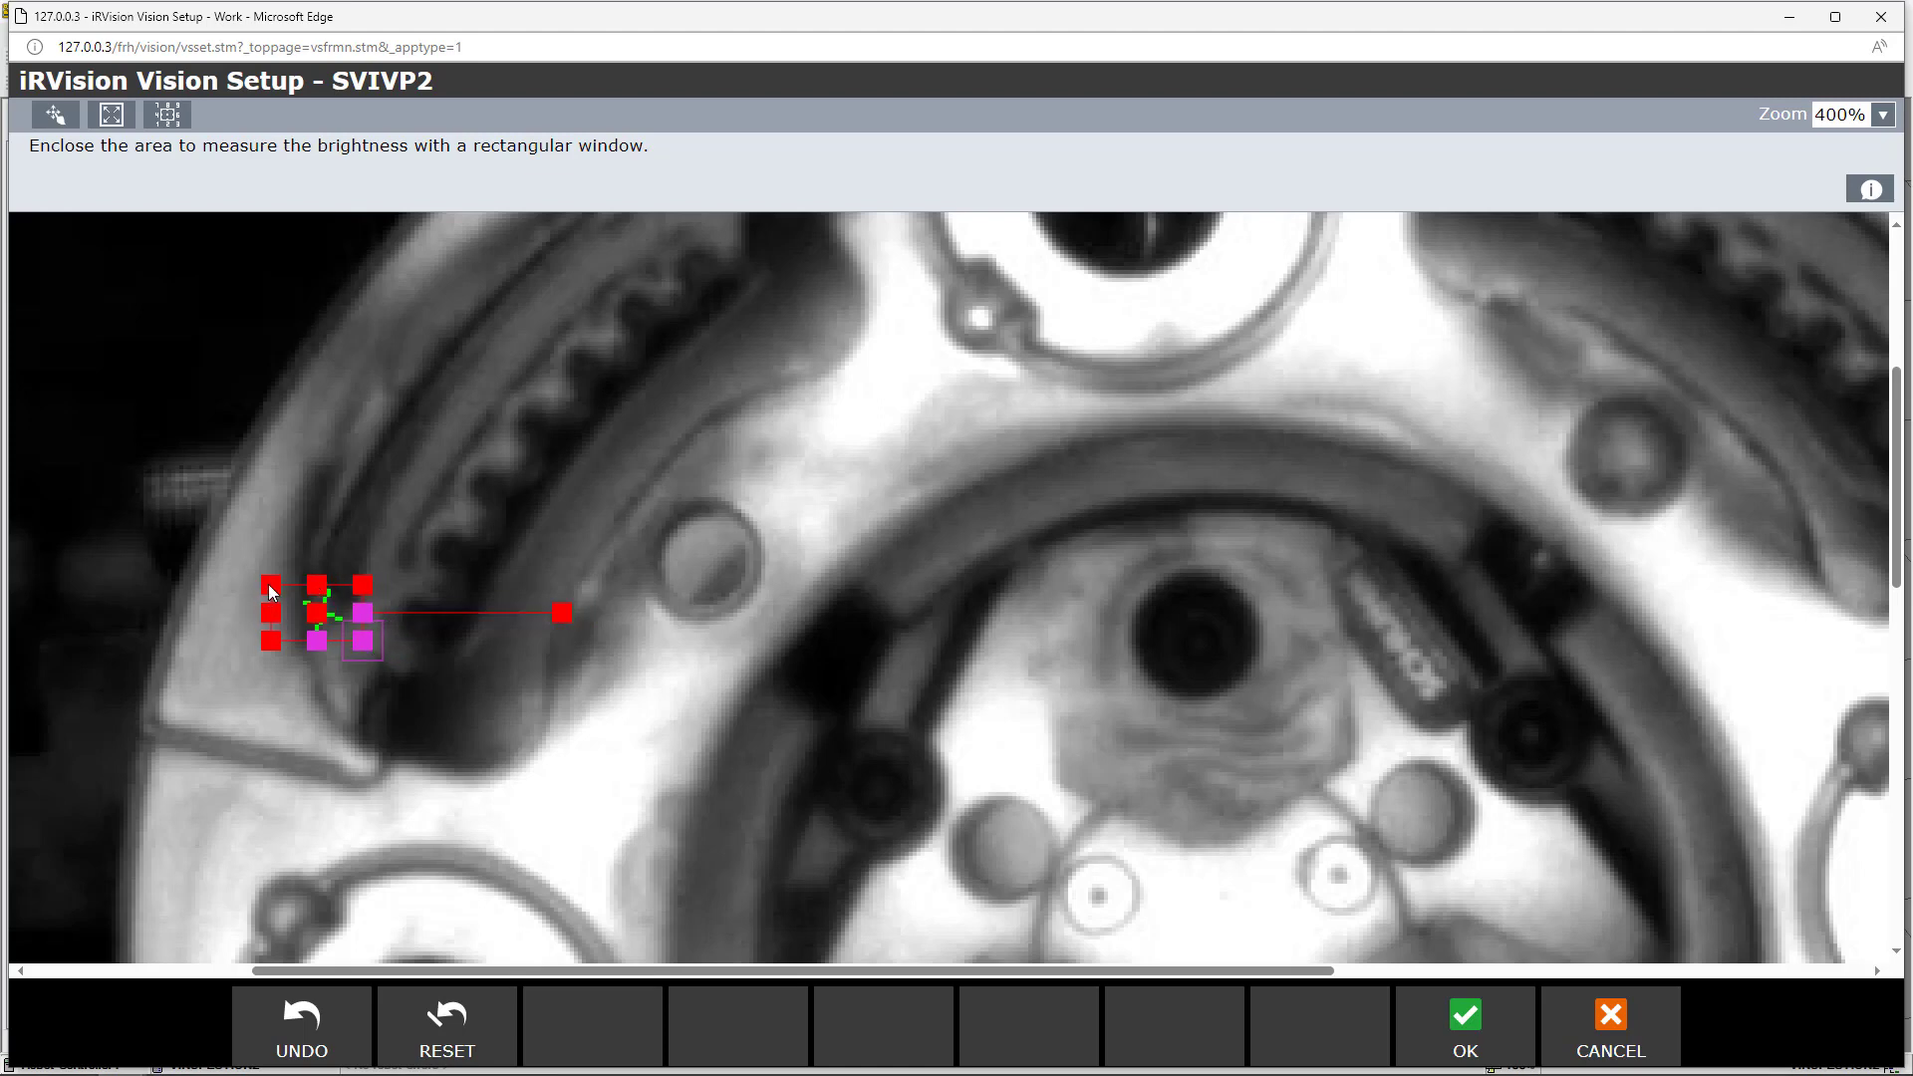
{"action": "left_click_drag", "start_coordinate": [277, 590], "coordinate": [284, 586]}
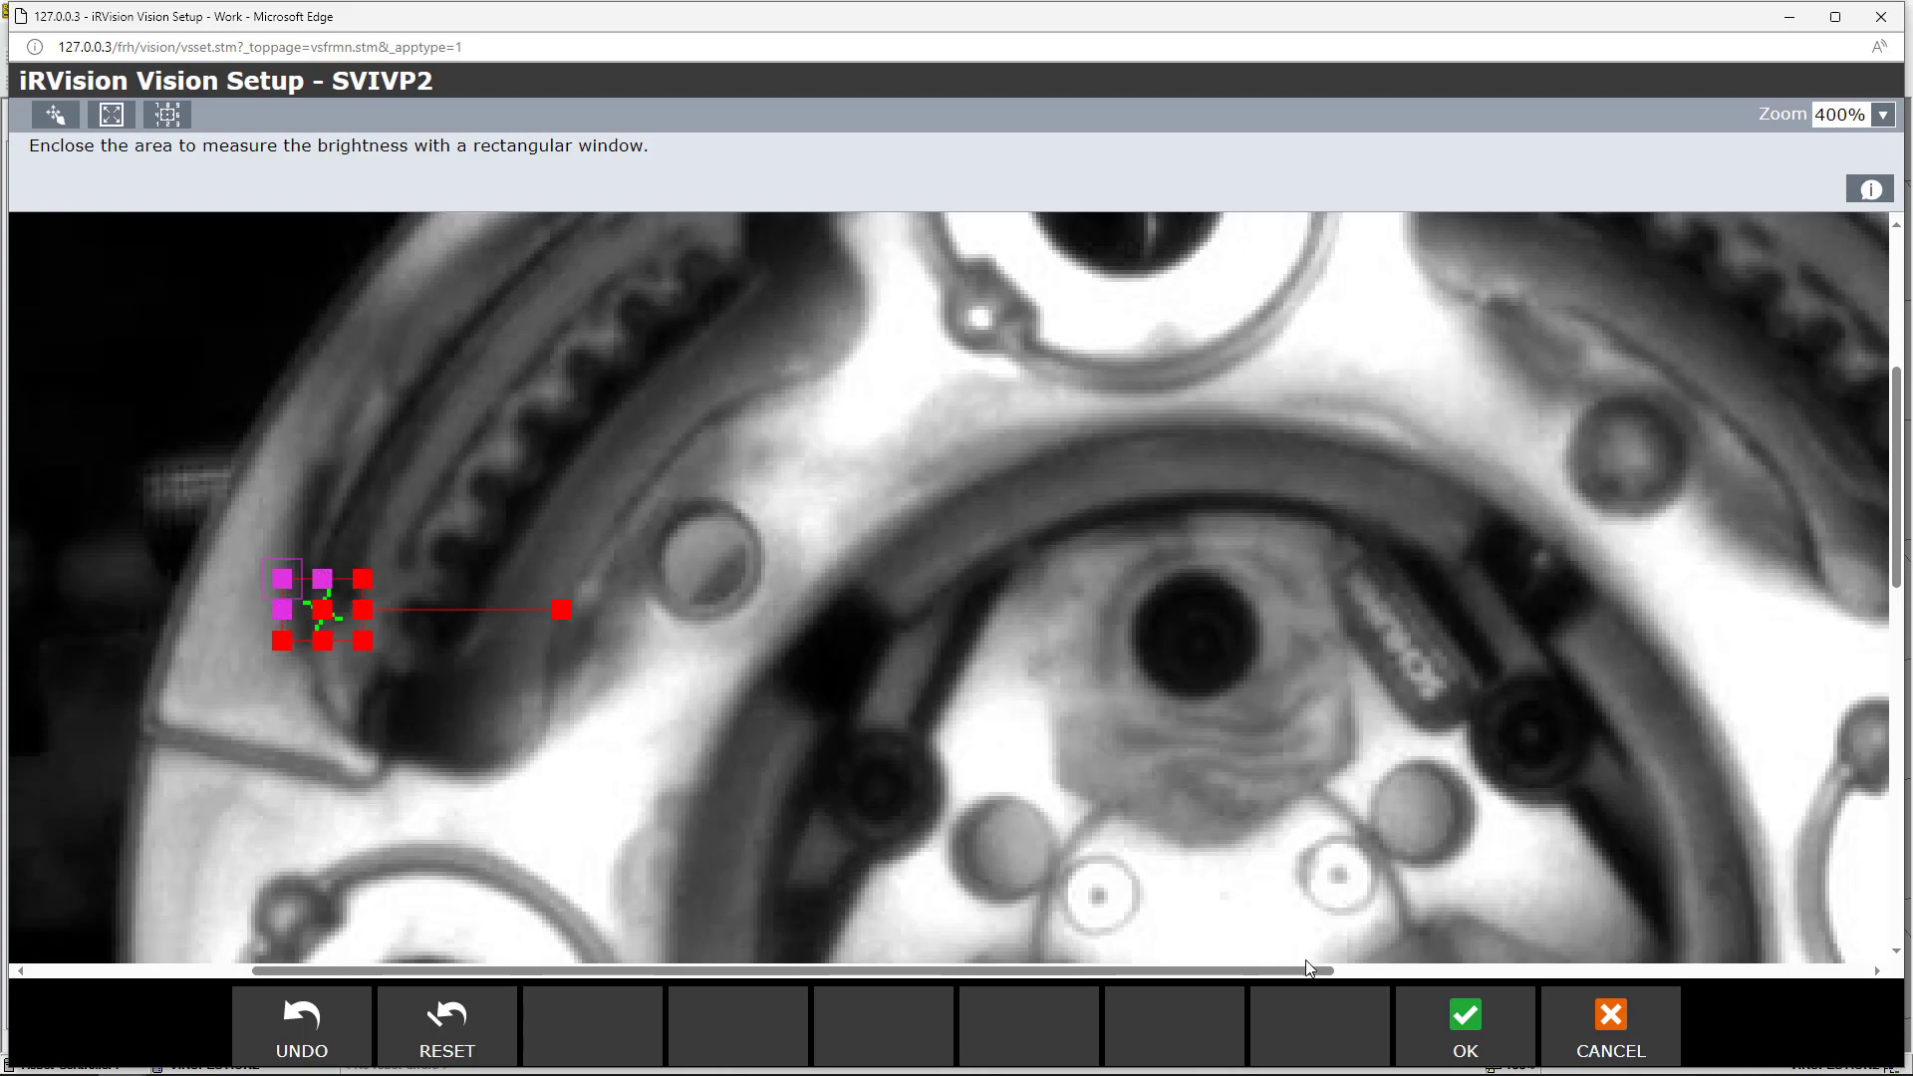
{"action": "left_click", "coordinate": [1442, 1015]}
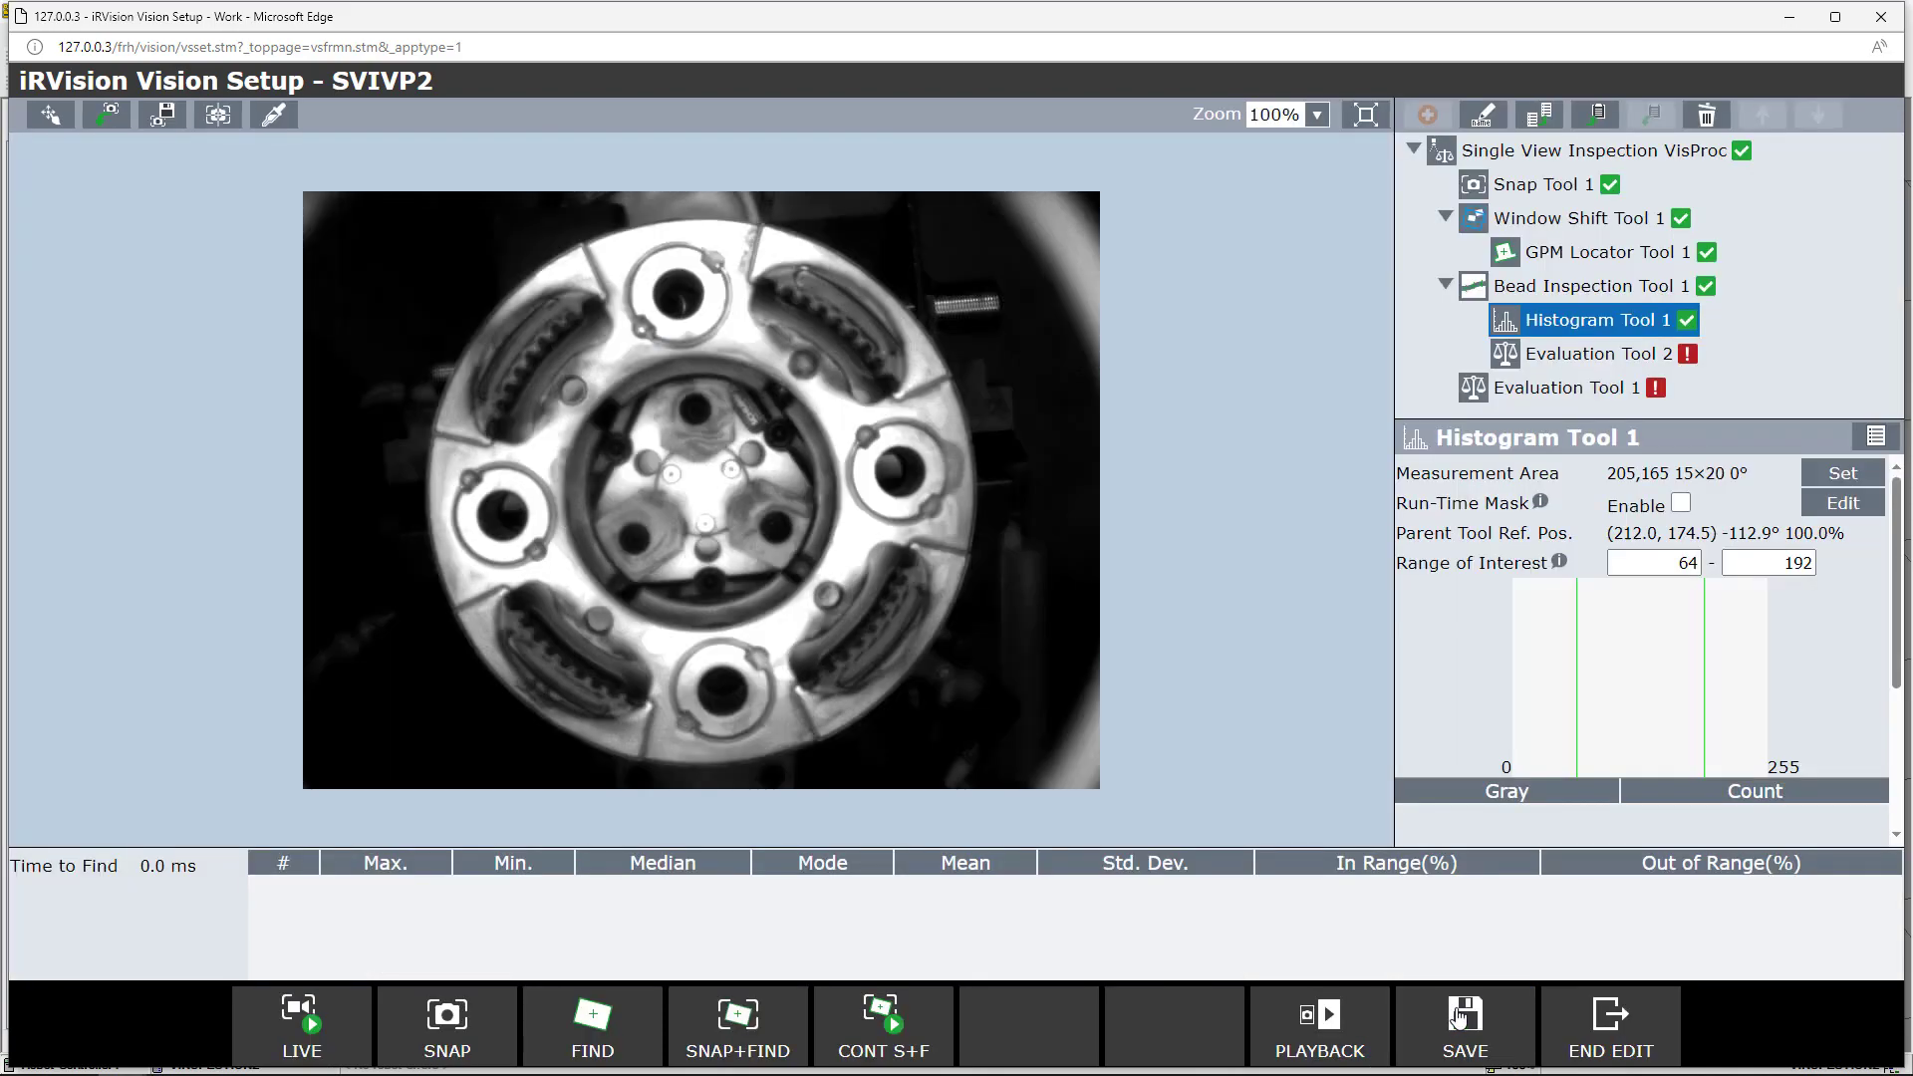
{"action": "left_click", "coordinate": [583, 1027]}
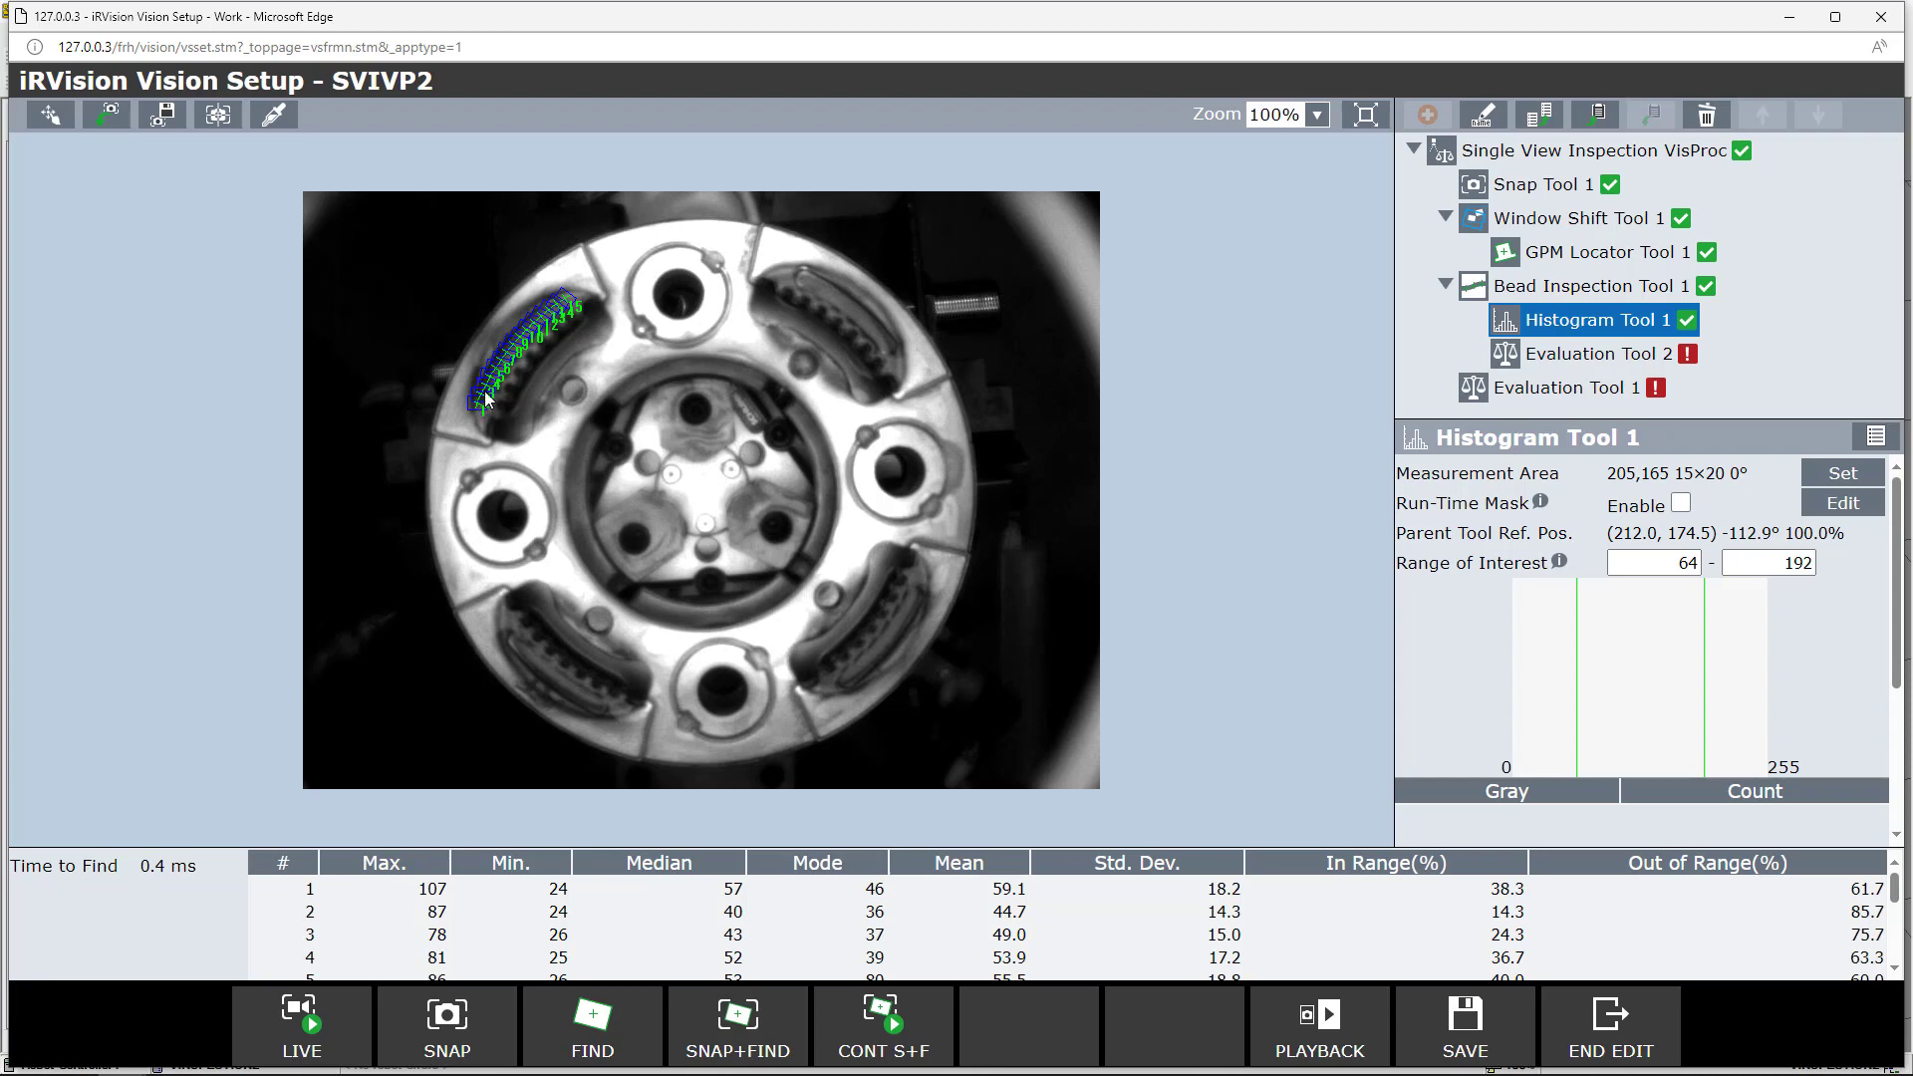
Step: Set Histogram Tool 1's range of interest to 0–182, rerun the find, and review the per-point results
{"action": "double_click", "coordinate": [1674, 559]}
{"action": "type", "text": "0"}
{"action": "double_click", "coordinate": [1767, 561]}
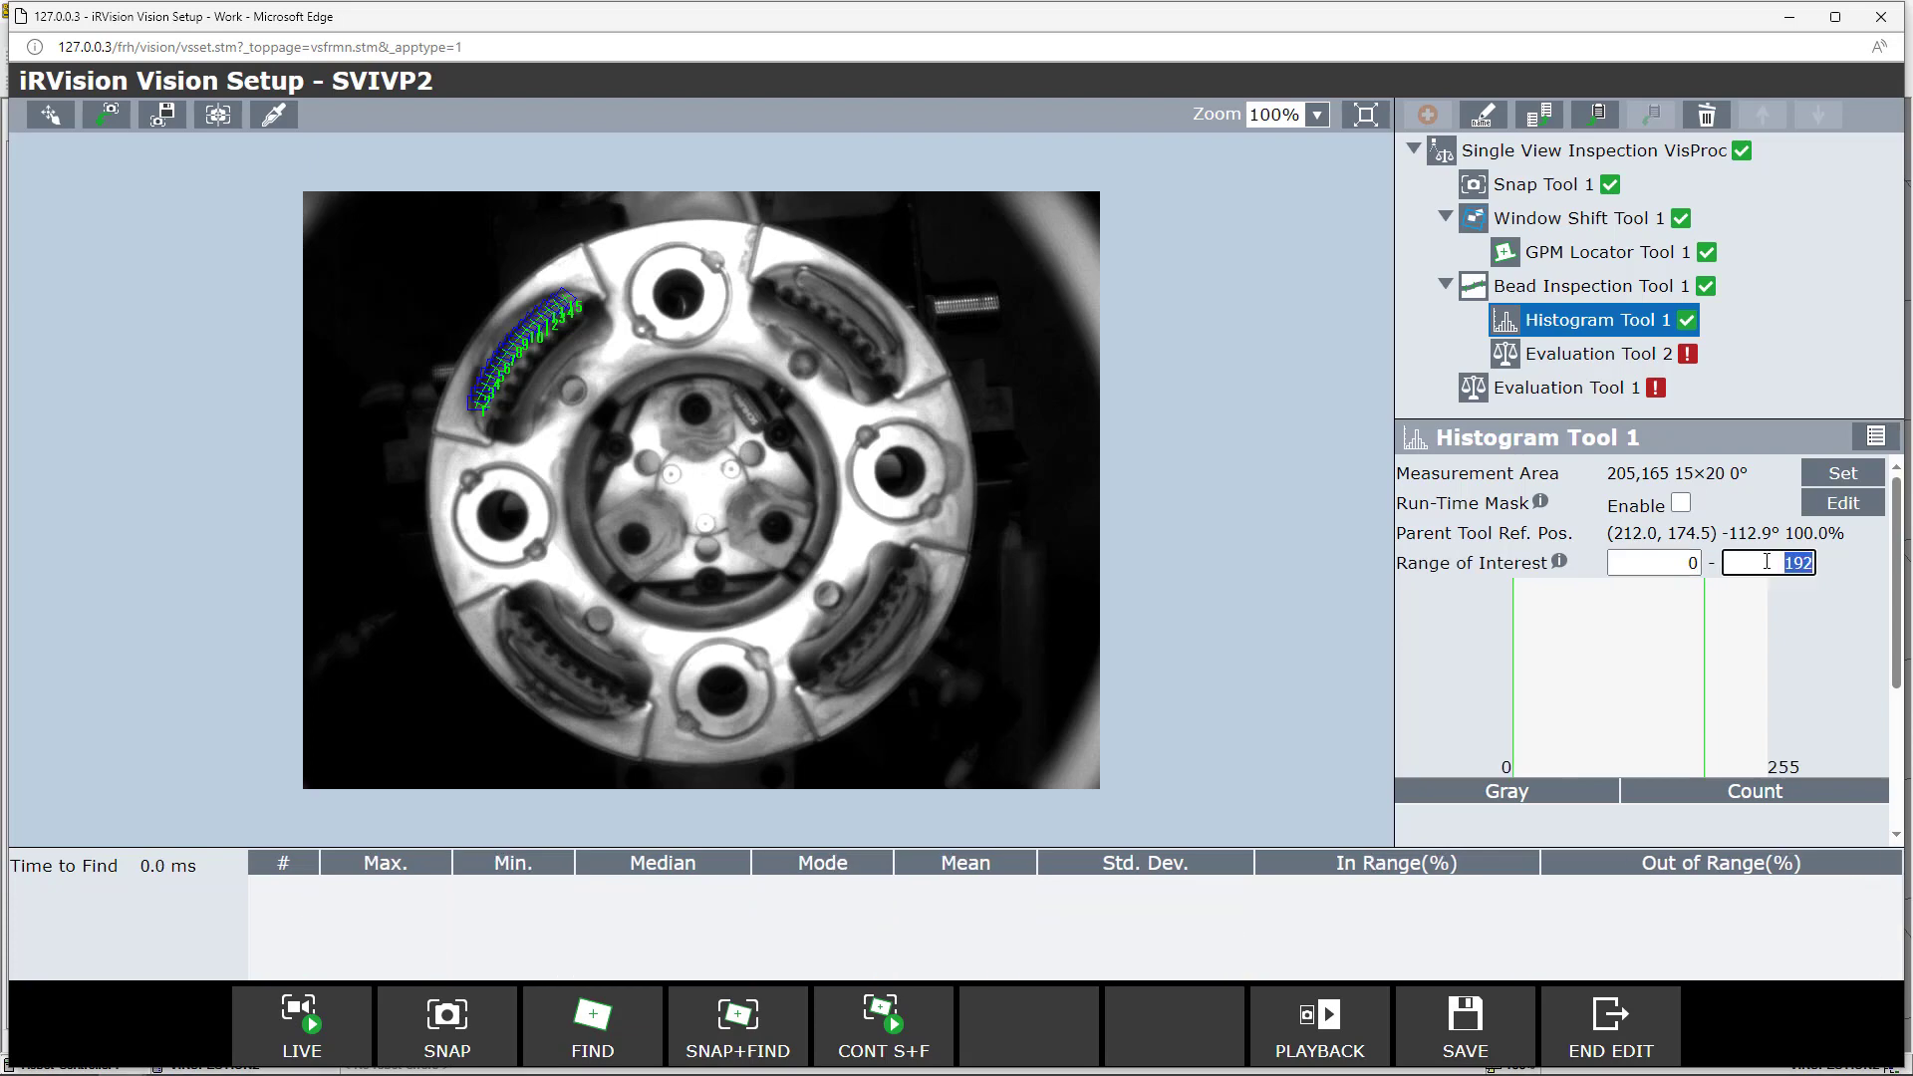
{"action": "type", "text": "182"}
{"action": "key", "text": "Return"}
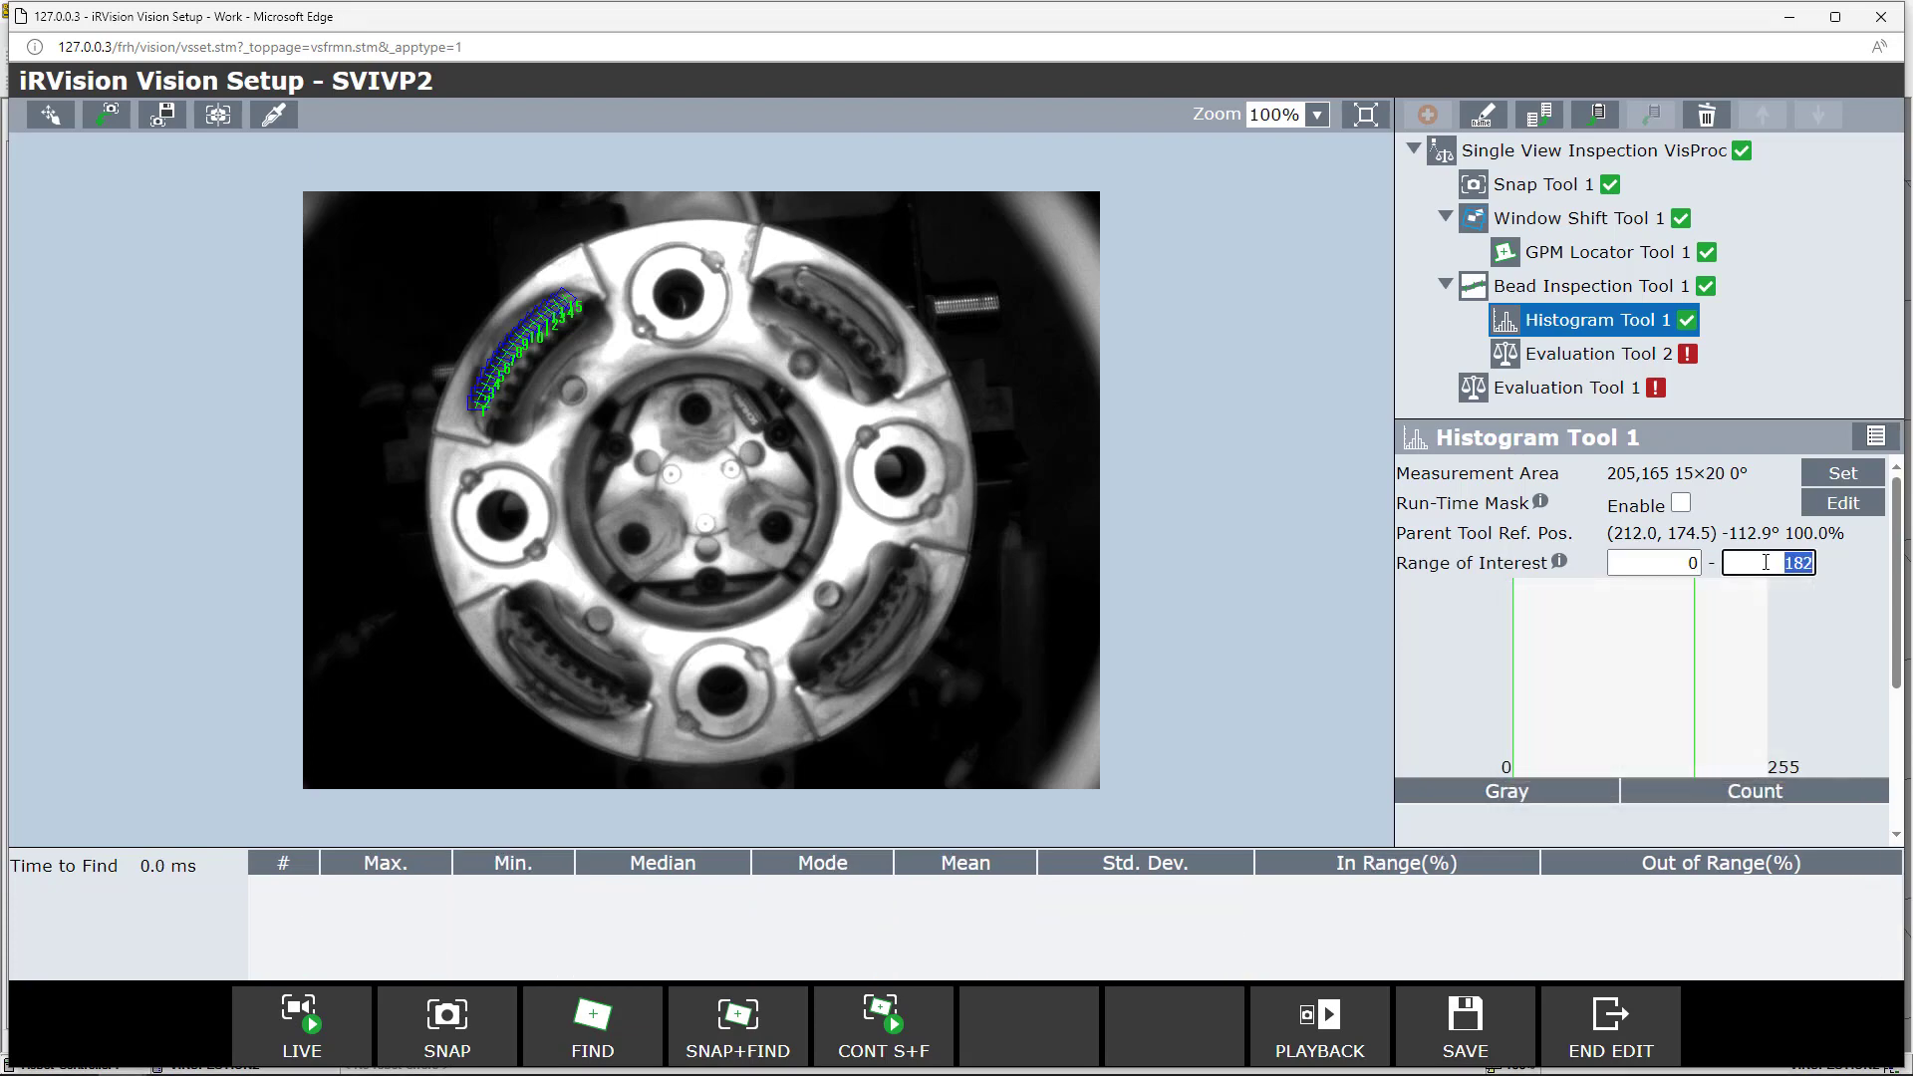
{"action": "left_click", "coordinate": [593, 1037]}
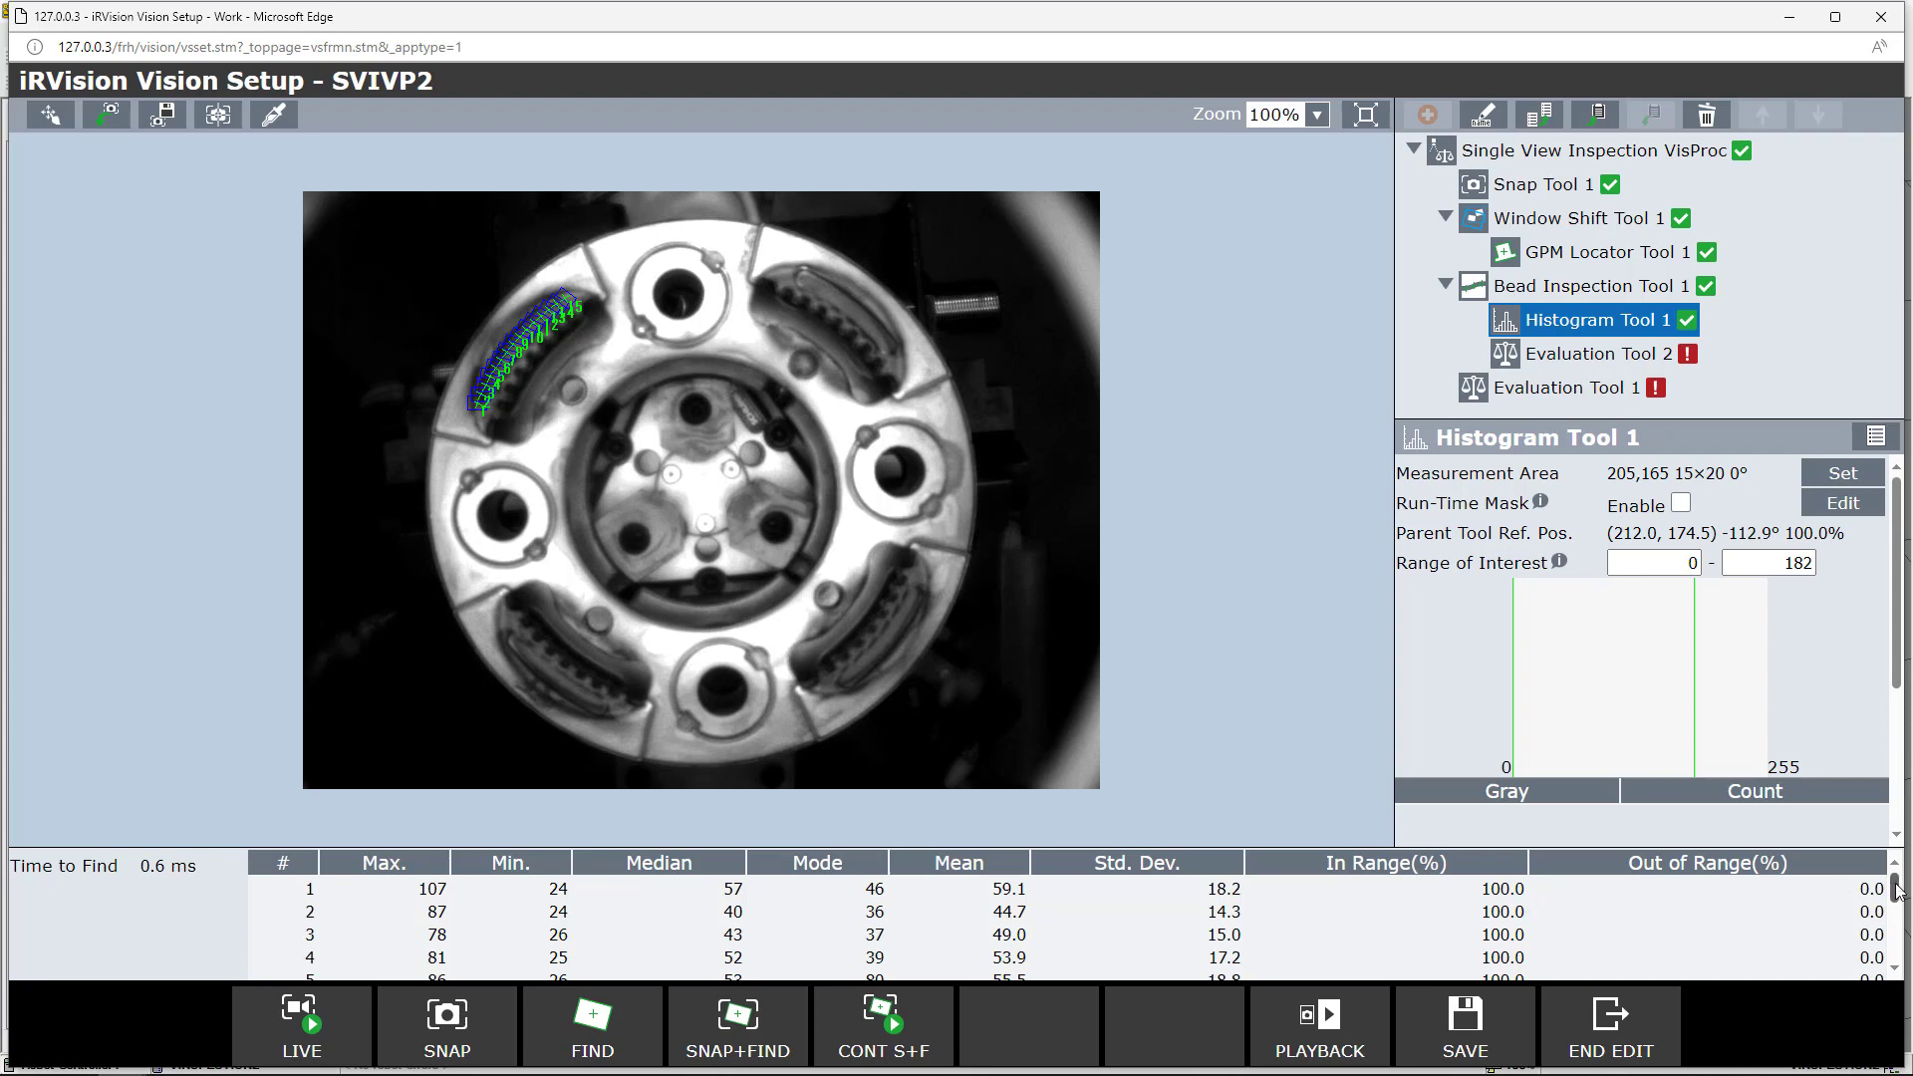
{"action": "mouse_move", "coordinate": [1897, 891]}
{"action": "left_mouse_down"}
{"action": "mouse_move", "coordinate": [1905, 946]}
{"action": "mouse_move", "coordinate": [1890, 882]}
{"action": "left_mouse_up"}
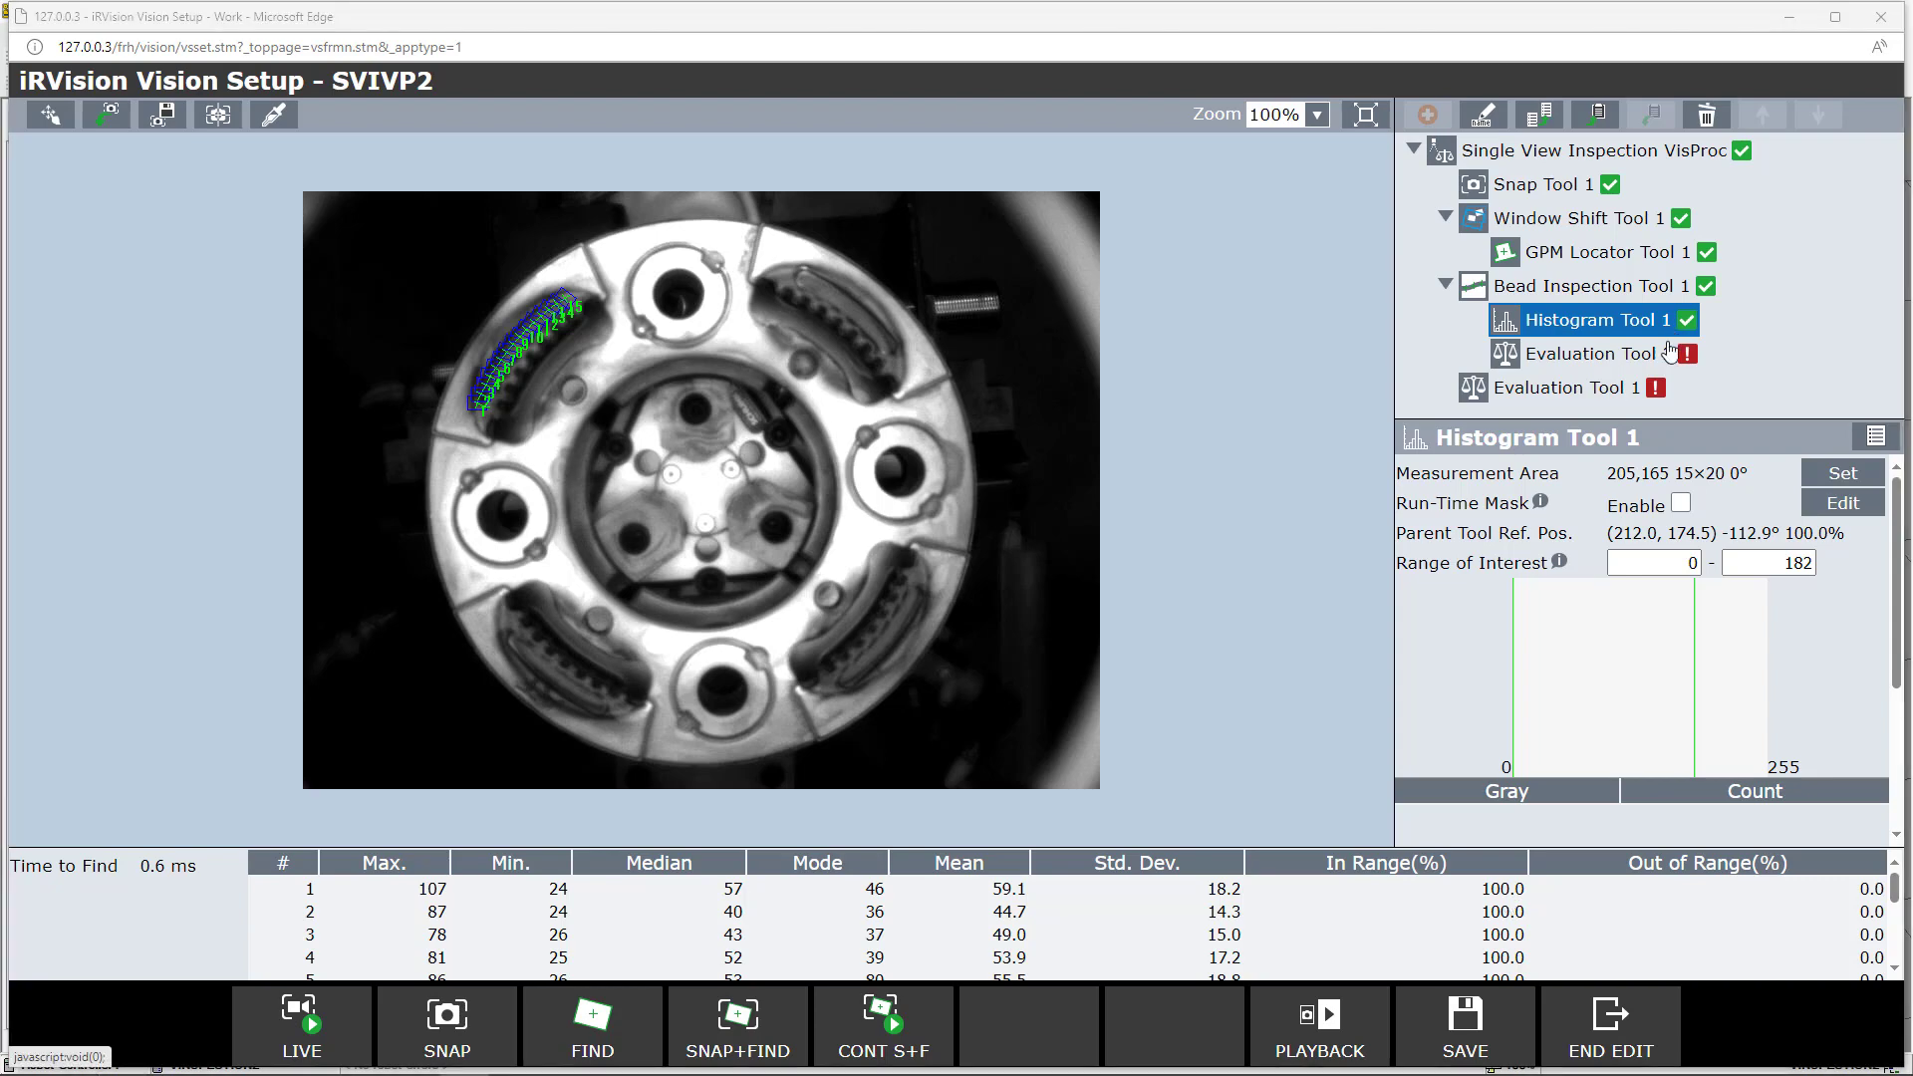
Step: In Evaluation Tool 2, assign variable V1 to Histogram Tool 1's % Within Range
{"action": "left_click", "coordinate": [1560, 358]}
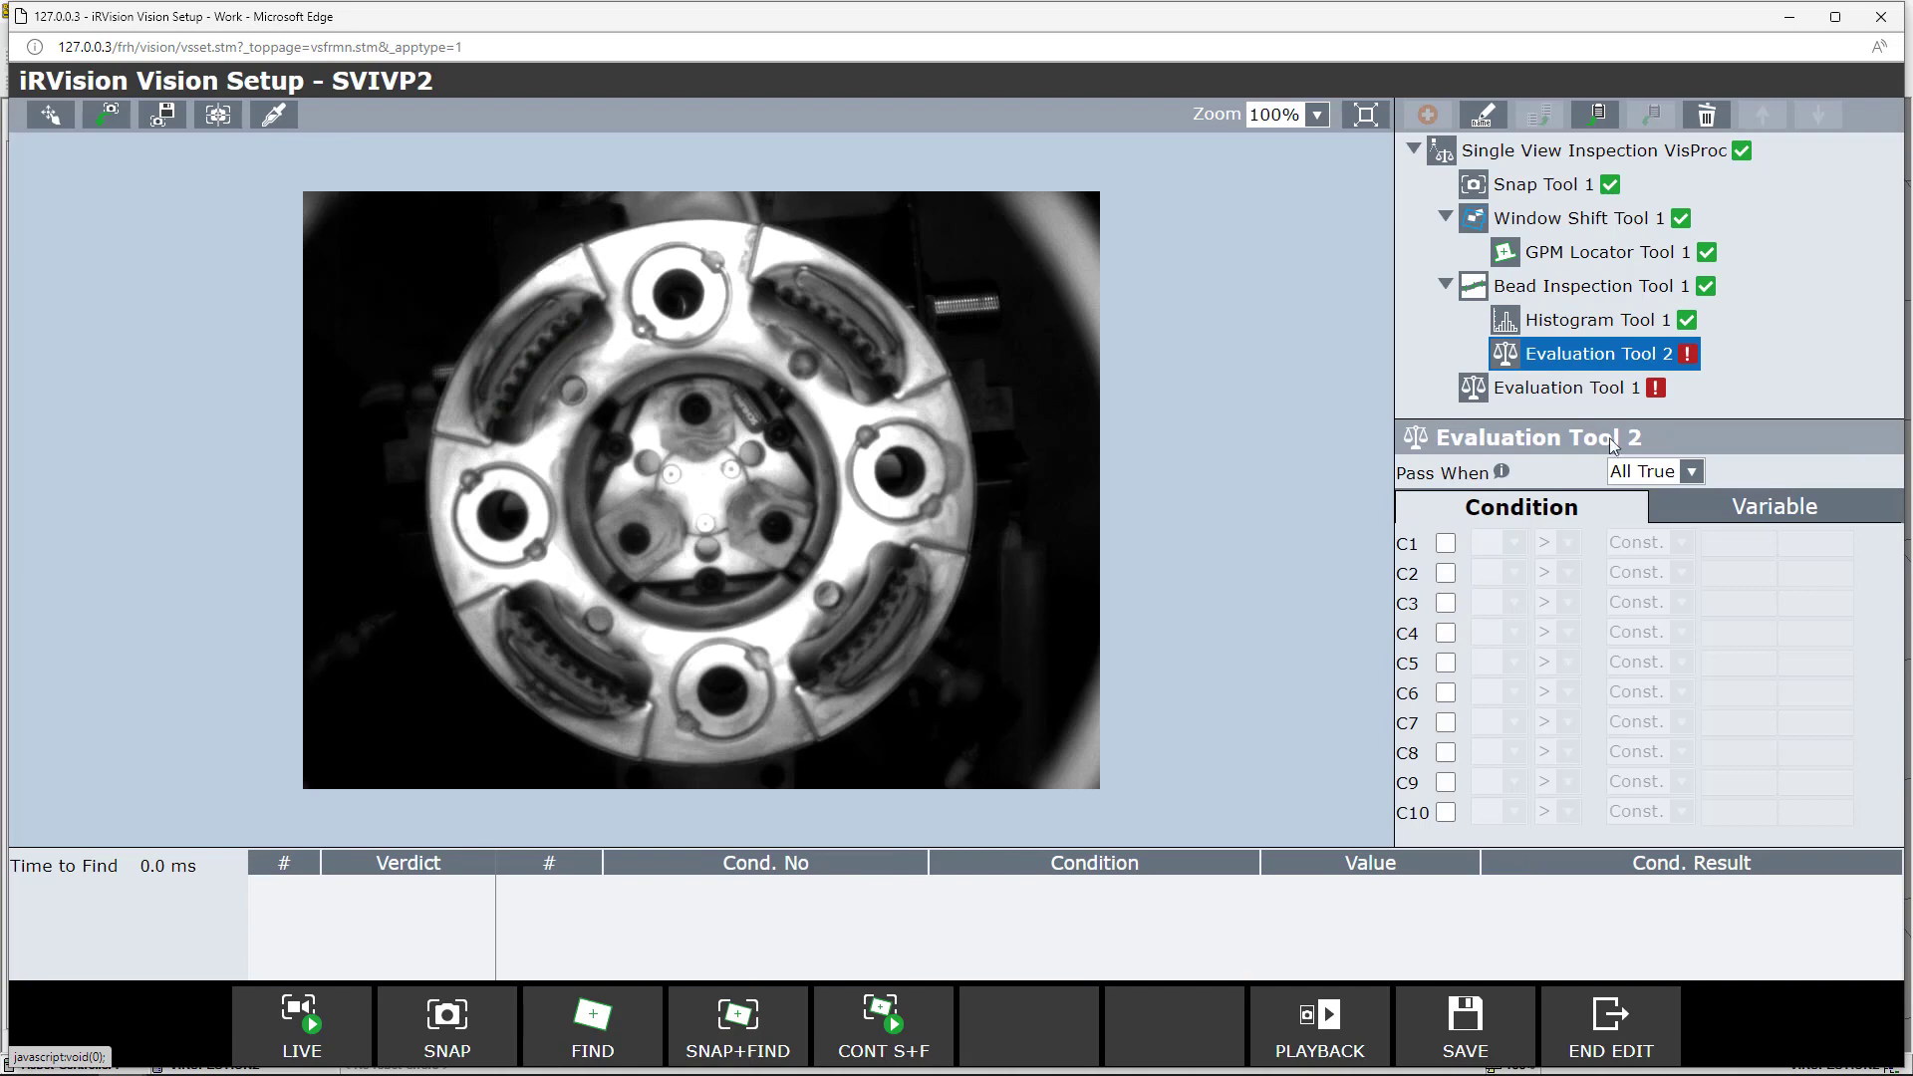
{"action": "left_click", "coordinate": [1697, 511]}
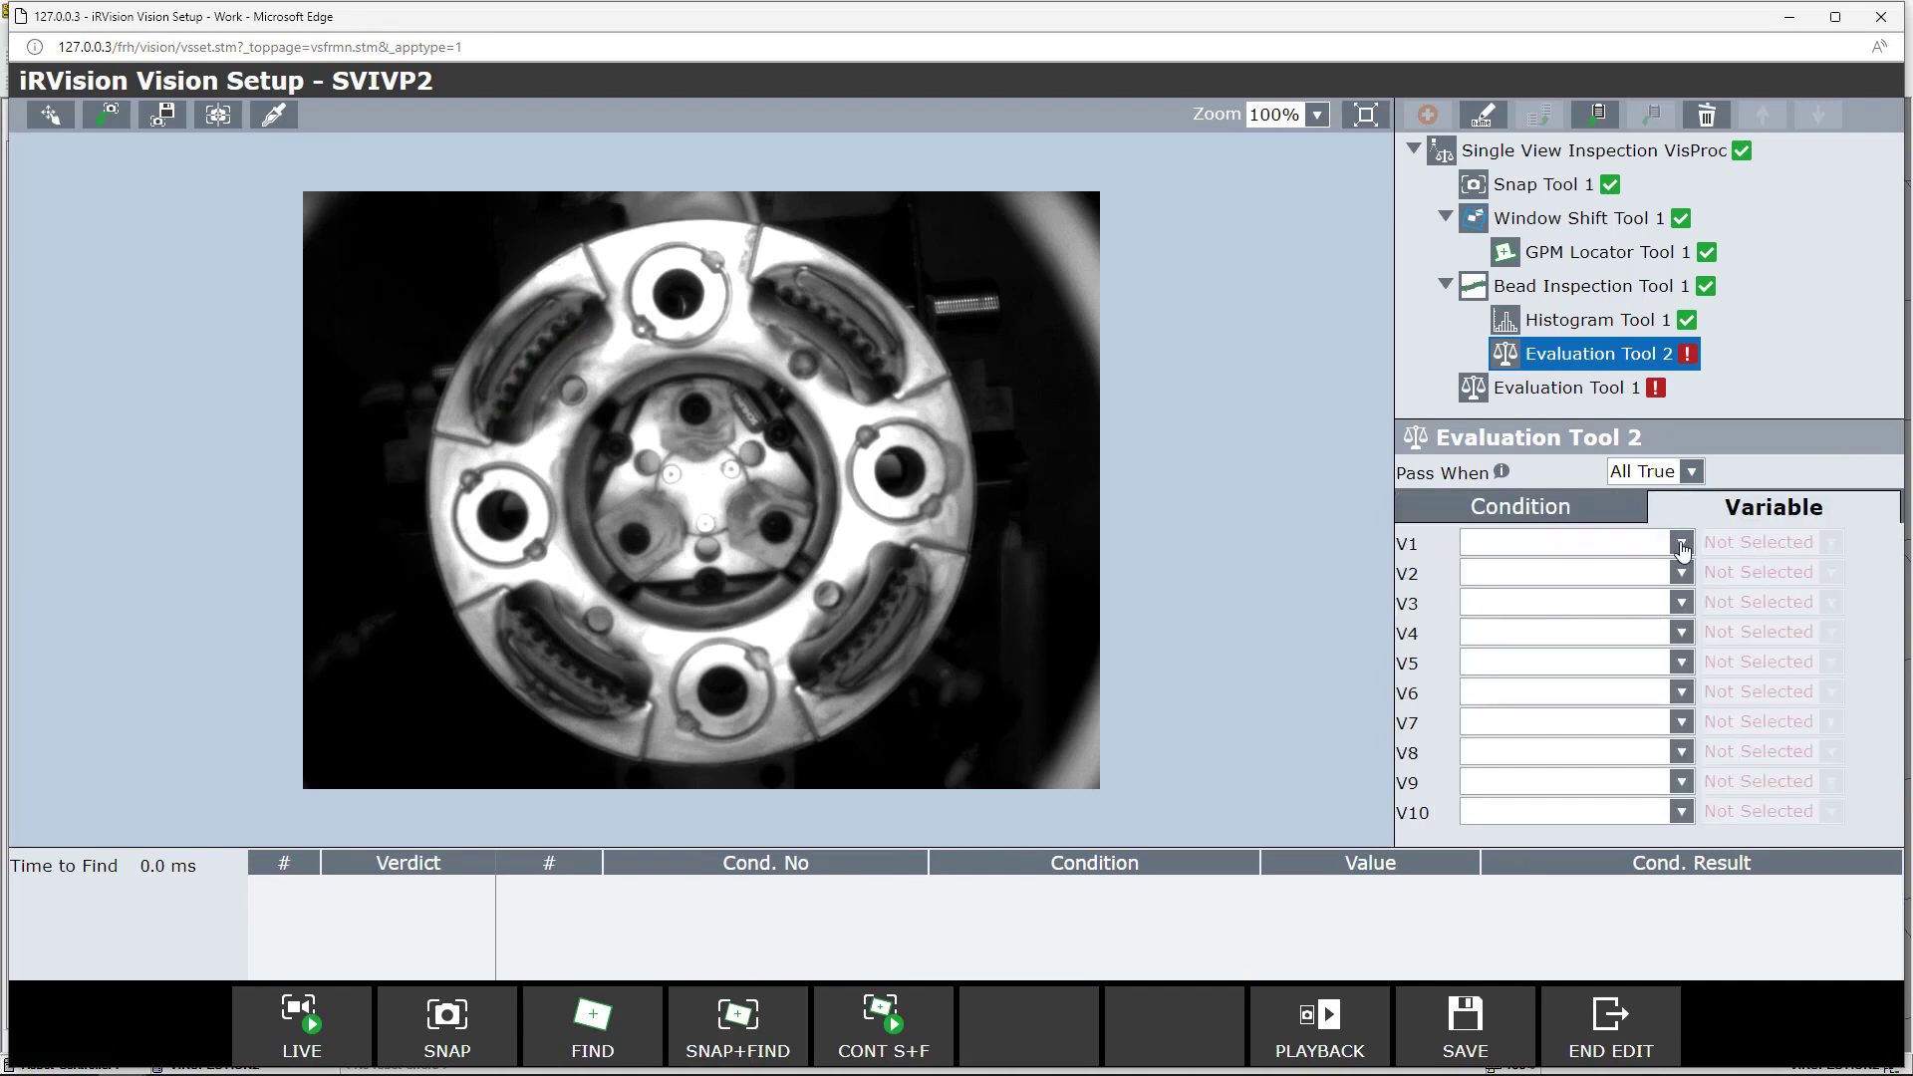
{"action": "left_click", "coordinate": [1681, 543]}
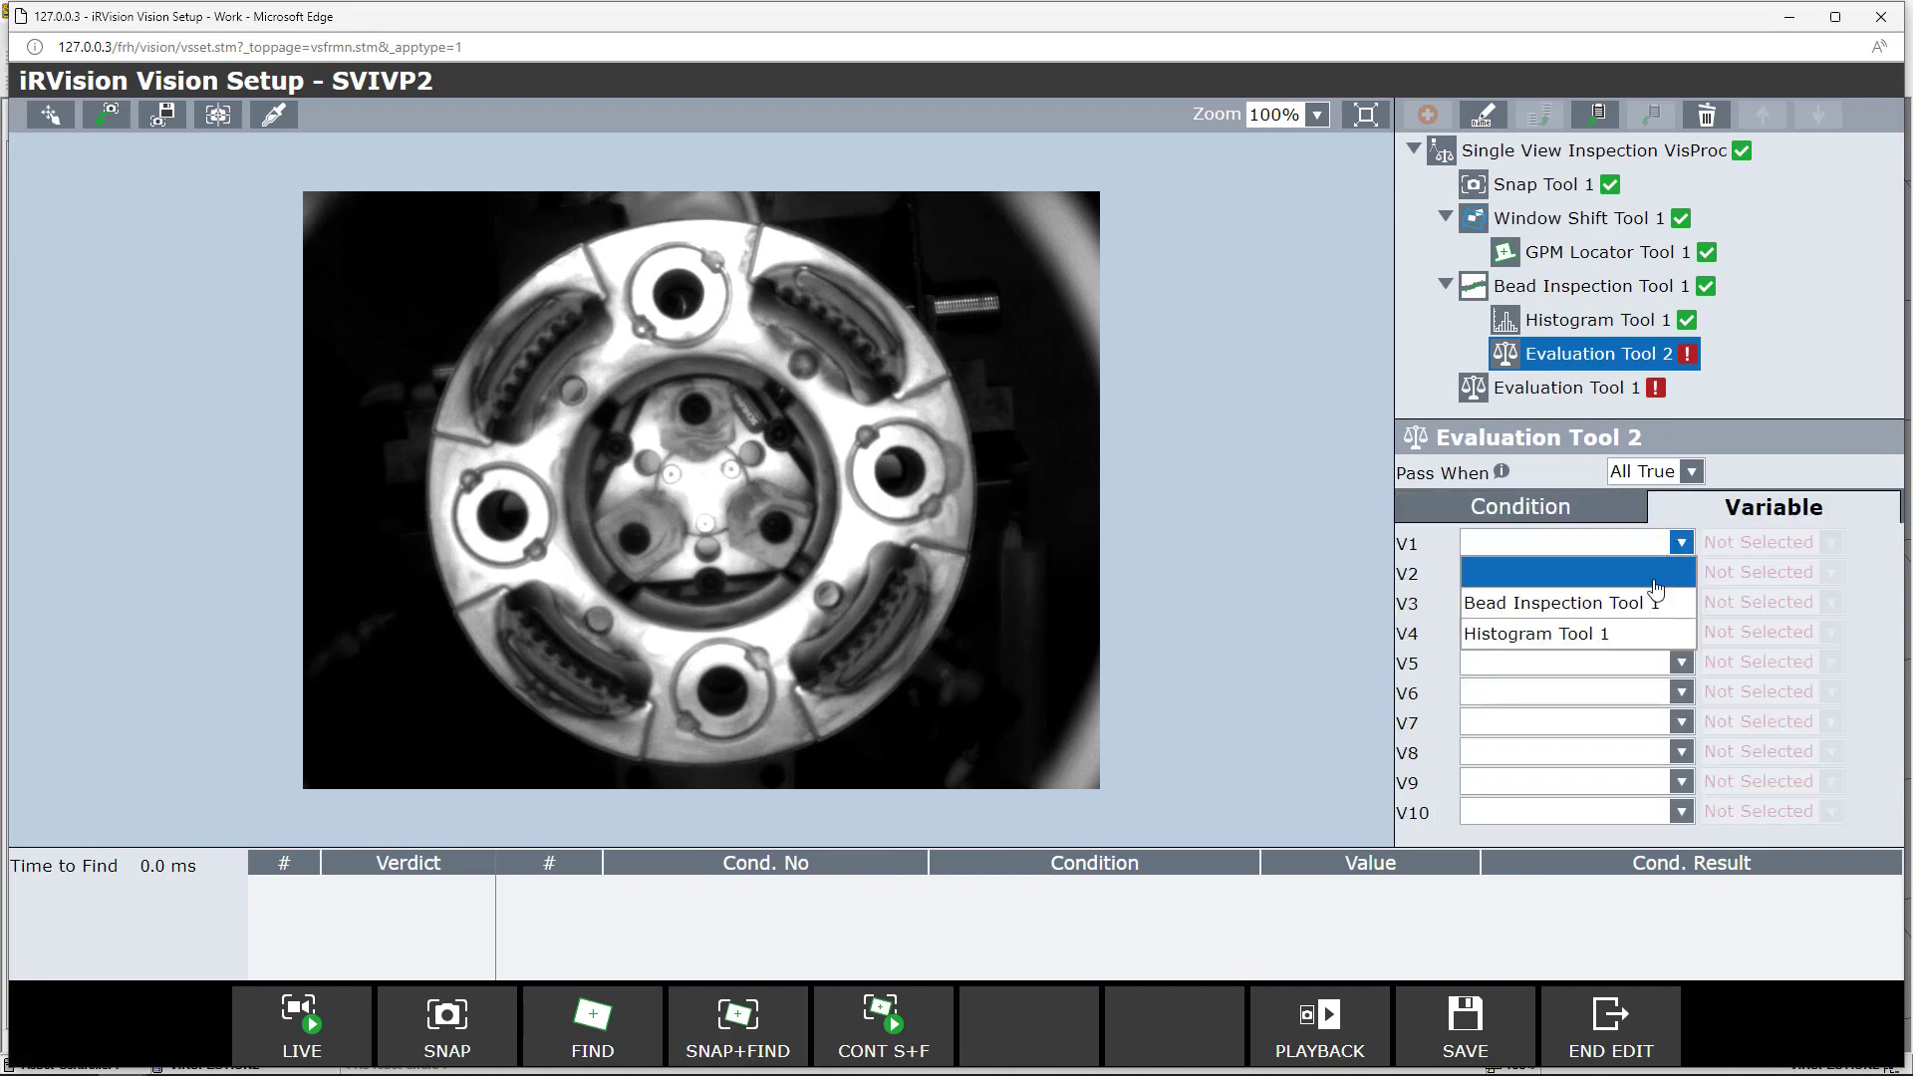
{"action": "left_click", "coordinate": [1635, 639]}
{"action": "left_click", "coordinate": [1829, 543]}
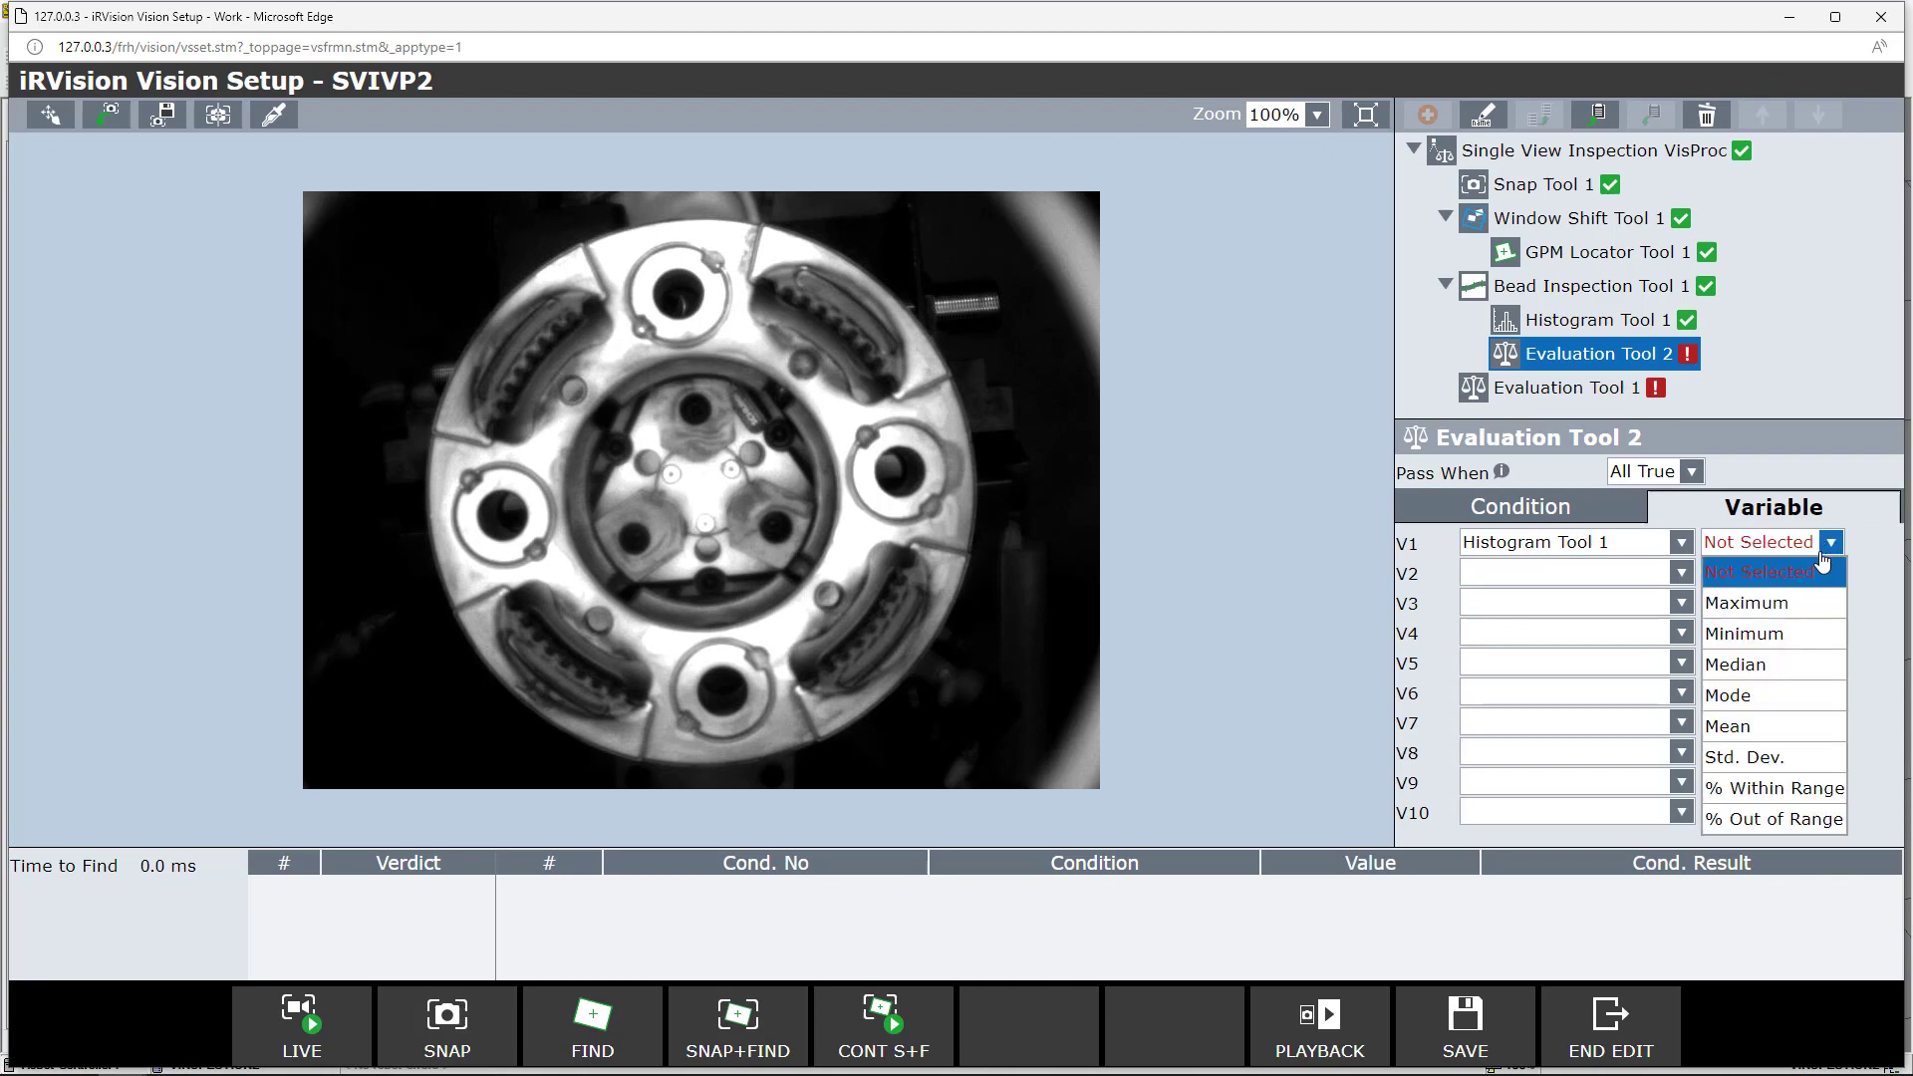
{"action": "left_click", "coordinate": [1754, 788]}
Step: Enable condition C1 in Evaluation Tool 2 and define it as V1 > constant 95
{"action": "left_click", "coordinate": [1570, 510]}
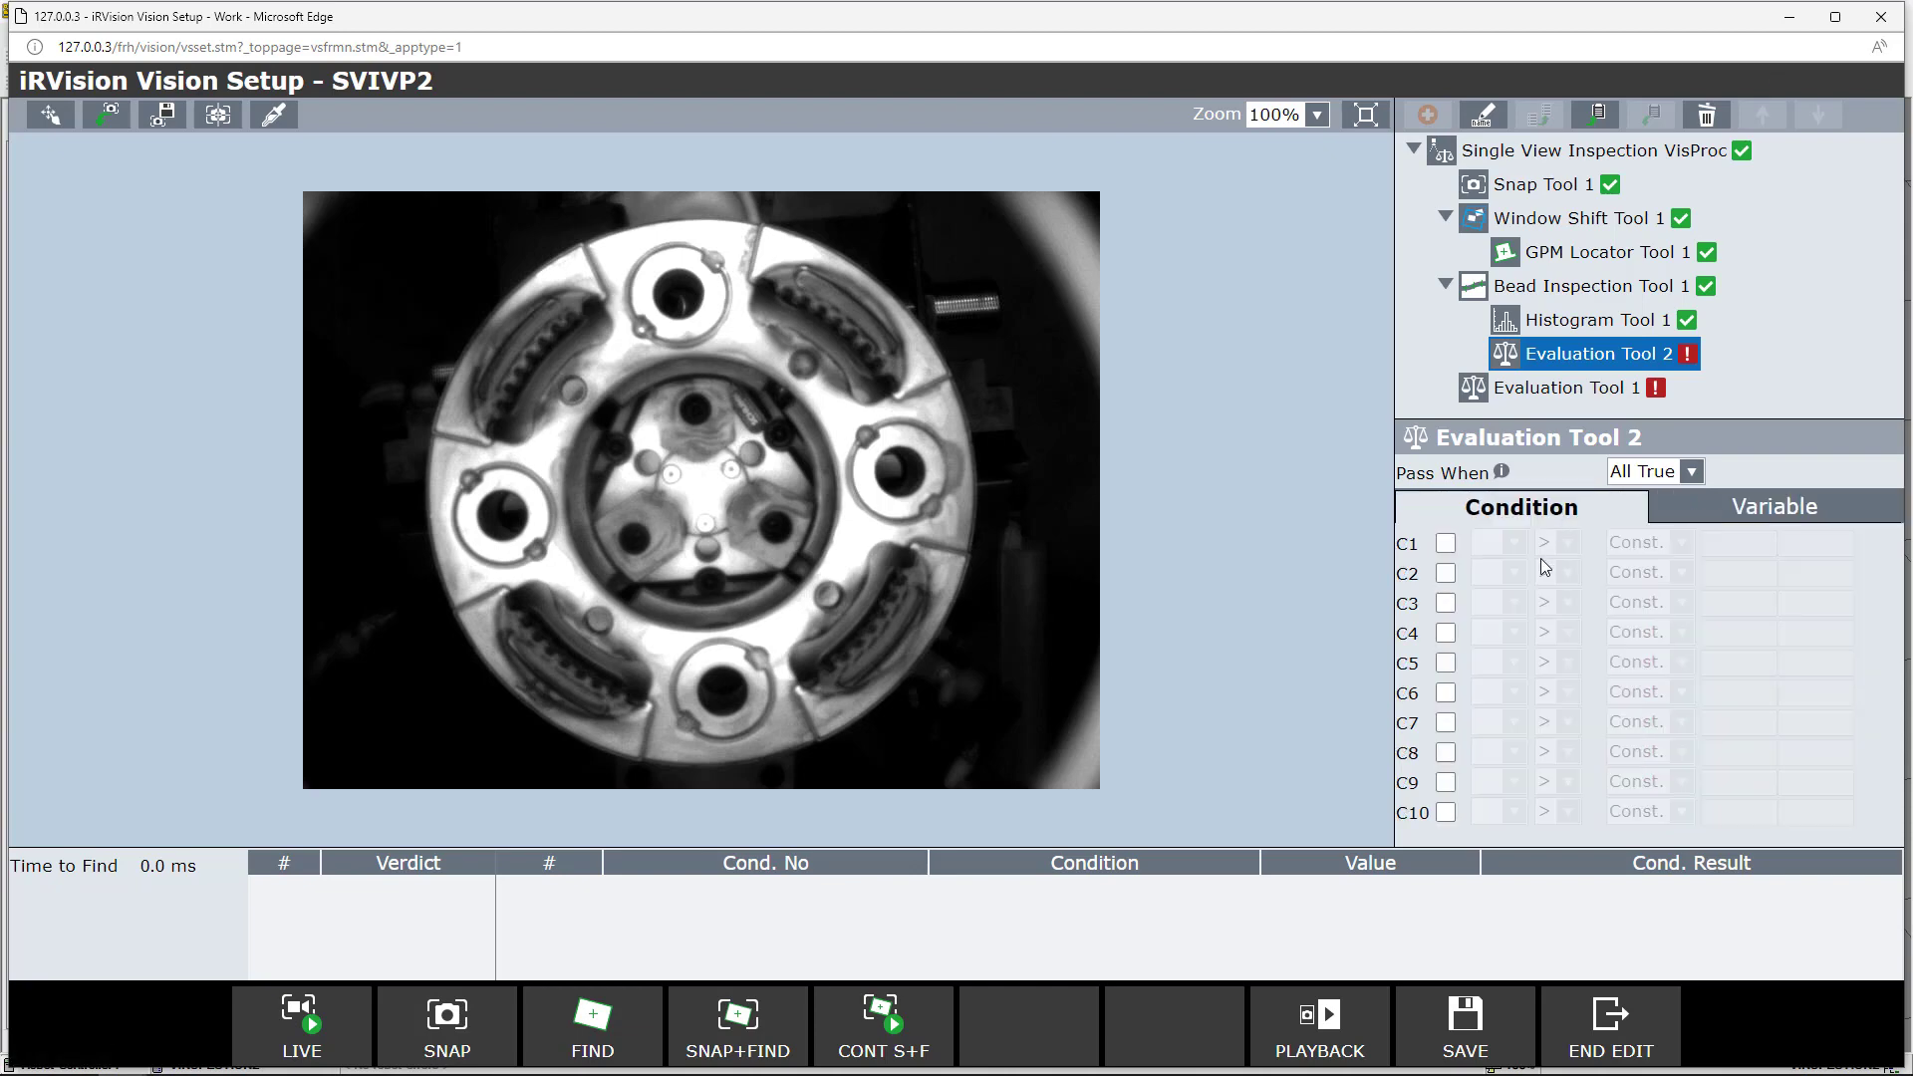
{"action": "left_click", "coordinate": [1446, 544]}
{"action": "left_click", "coordinate": [1513, 551]}
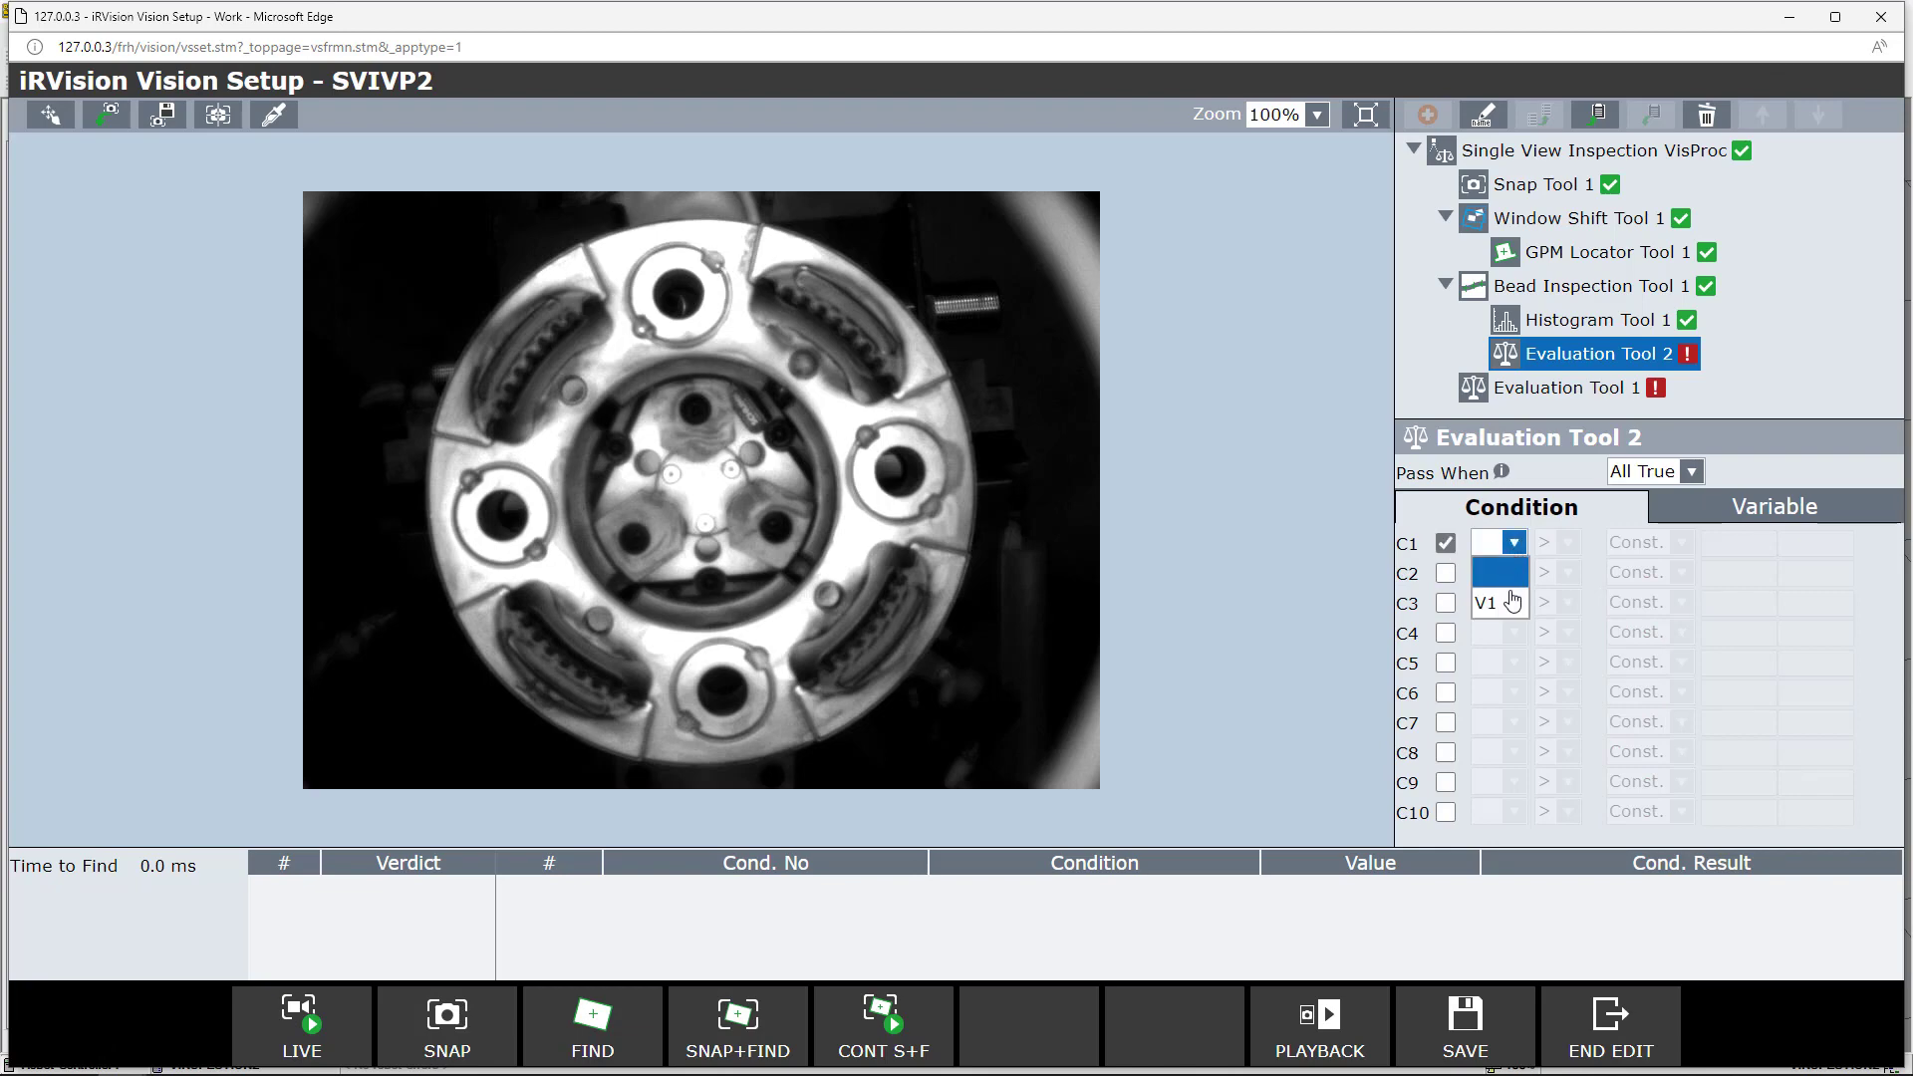
{"action": "left_click", "coordinate": [1499, 602]}
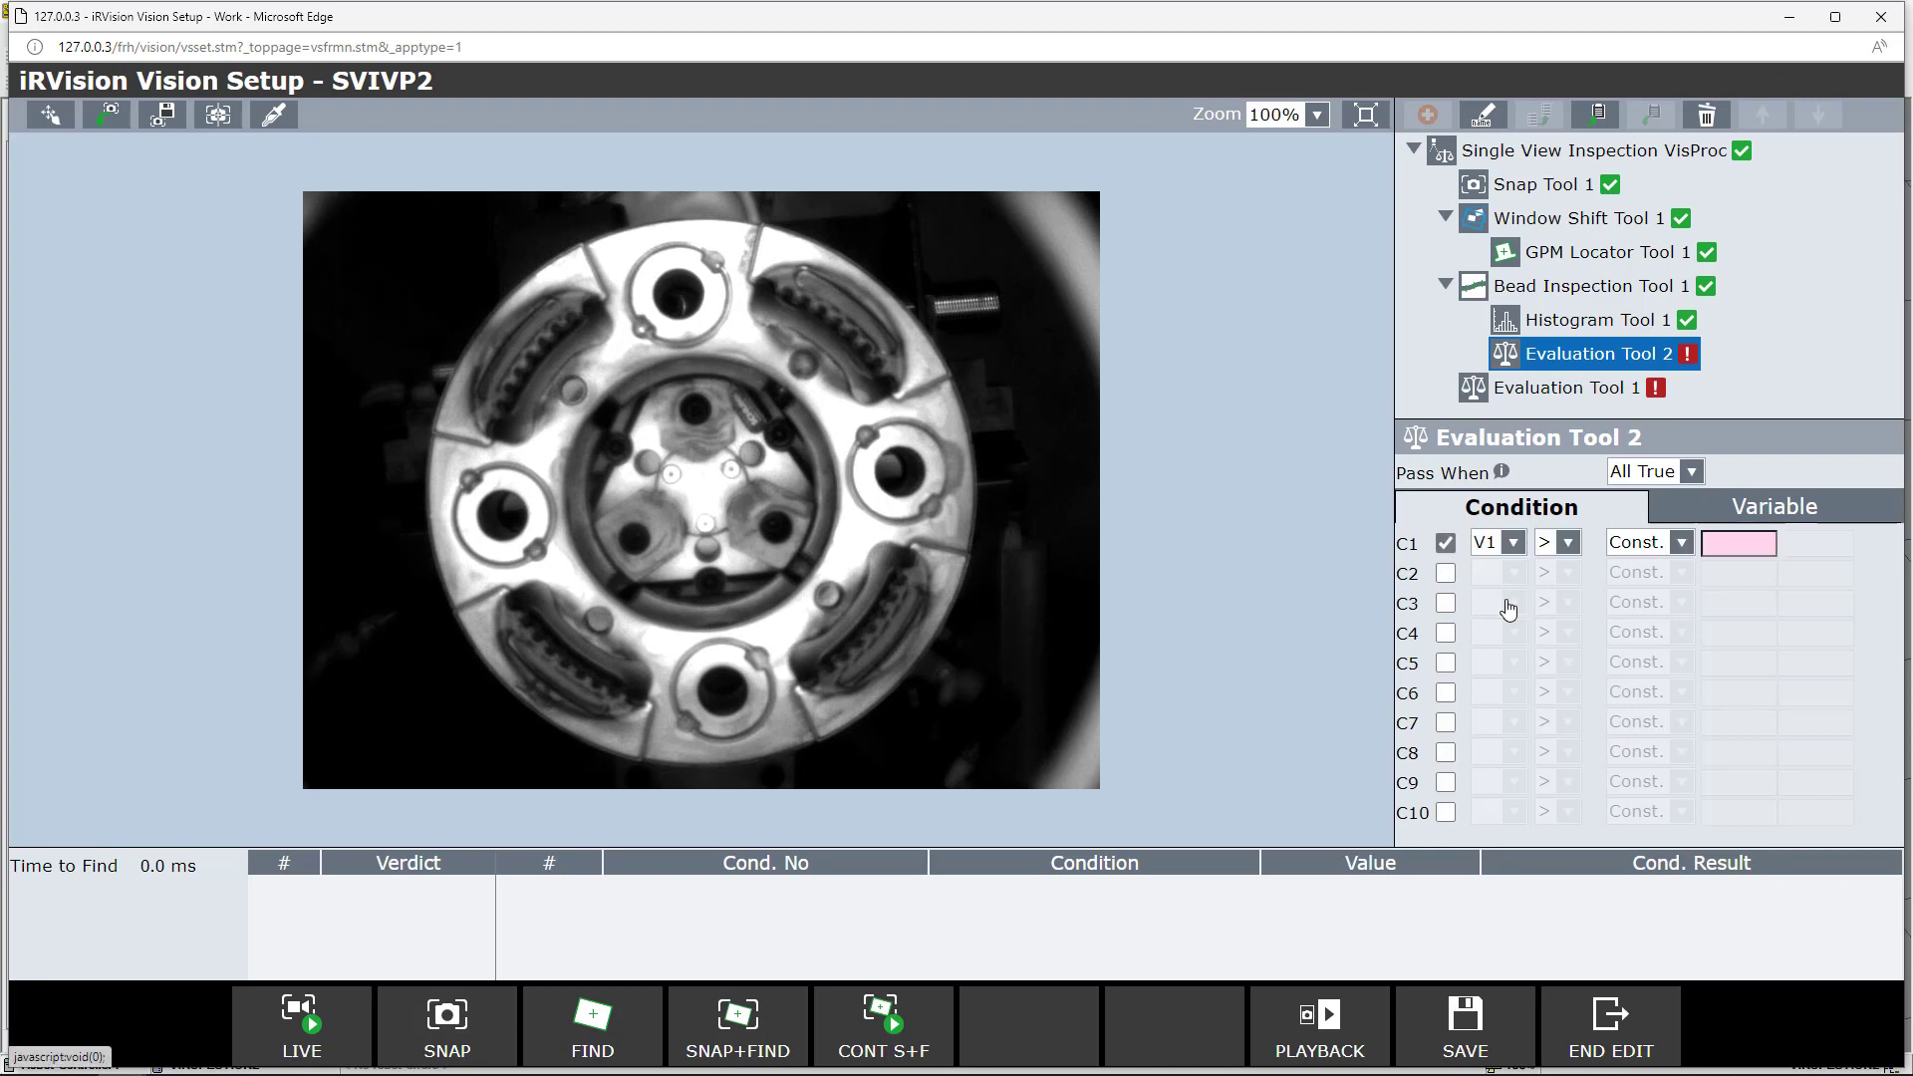
{"action": "left_click", "coordinate": [1568, 543]}
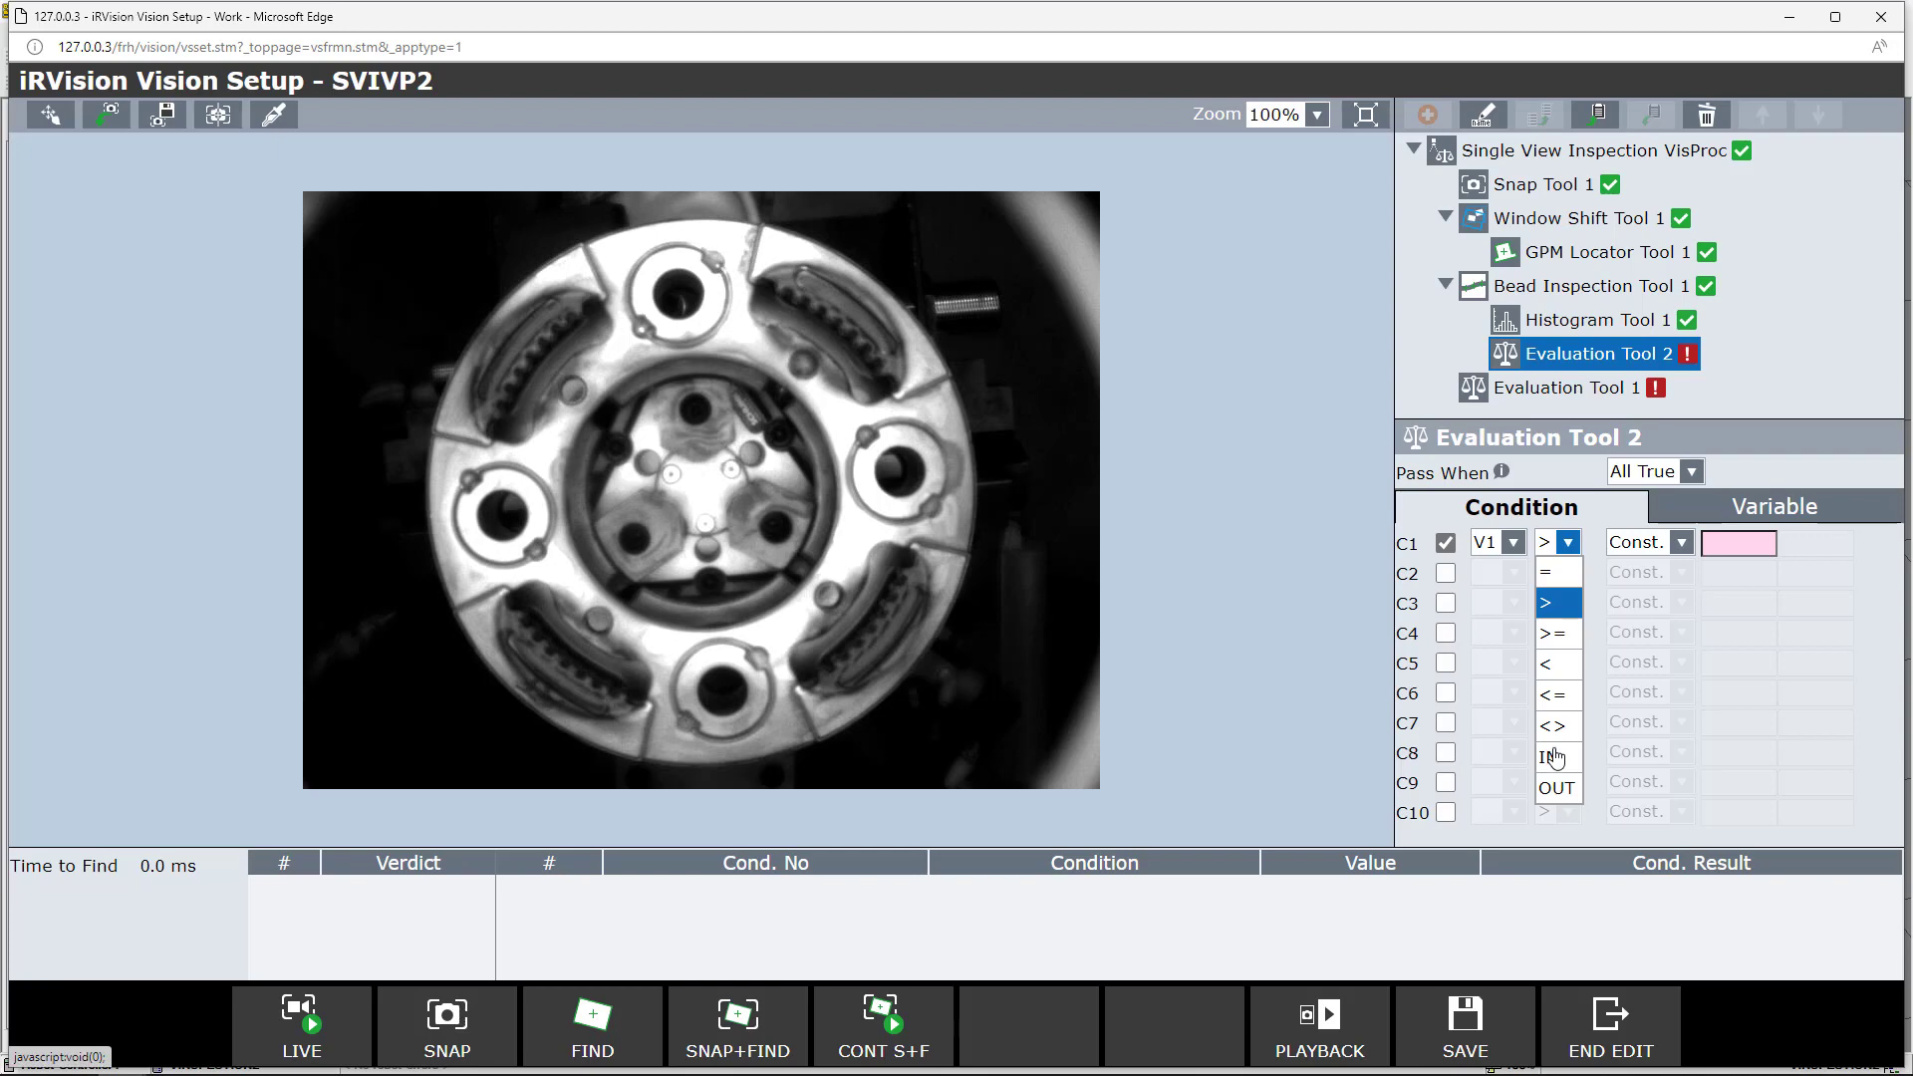
{"action": "left_click", "coordinate": [1765, 539]}
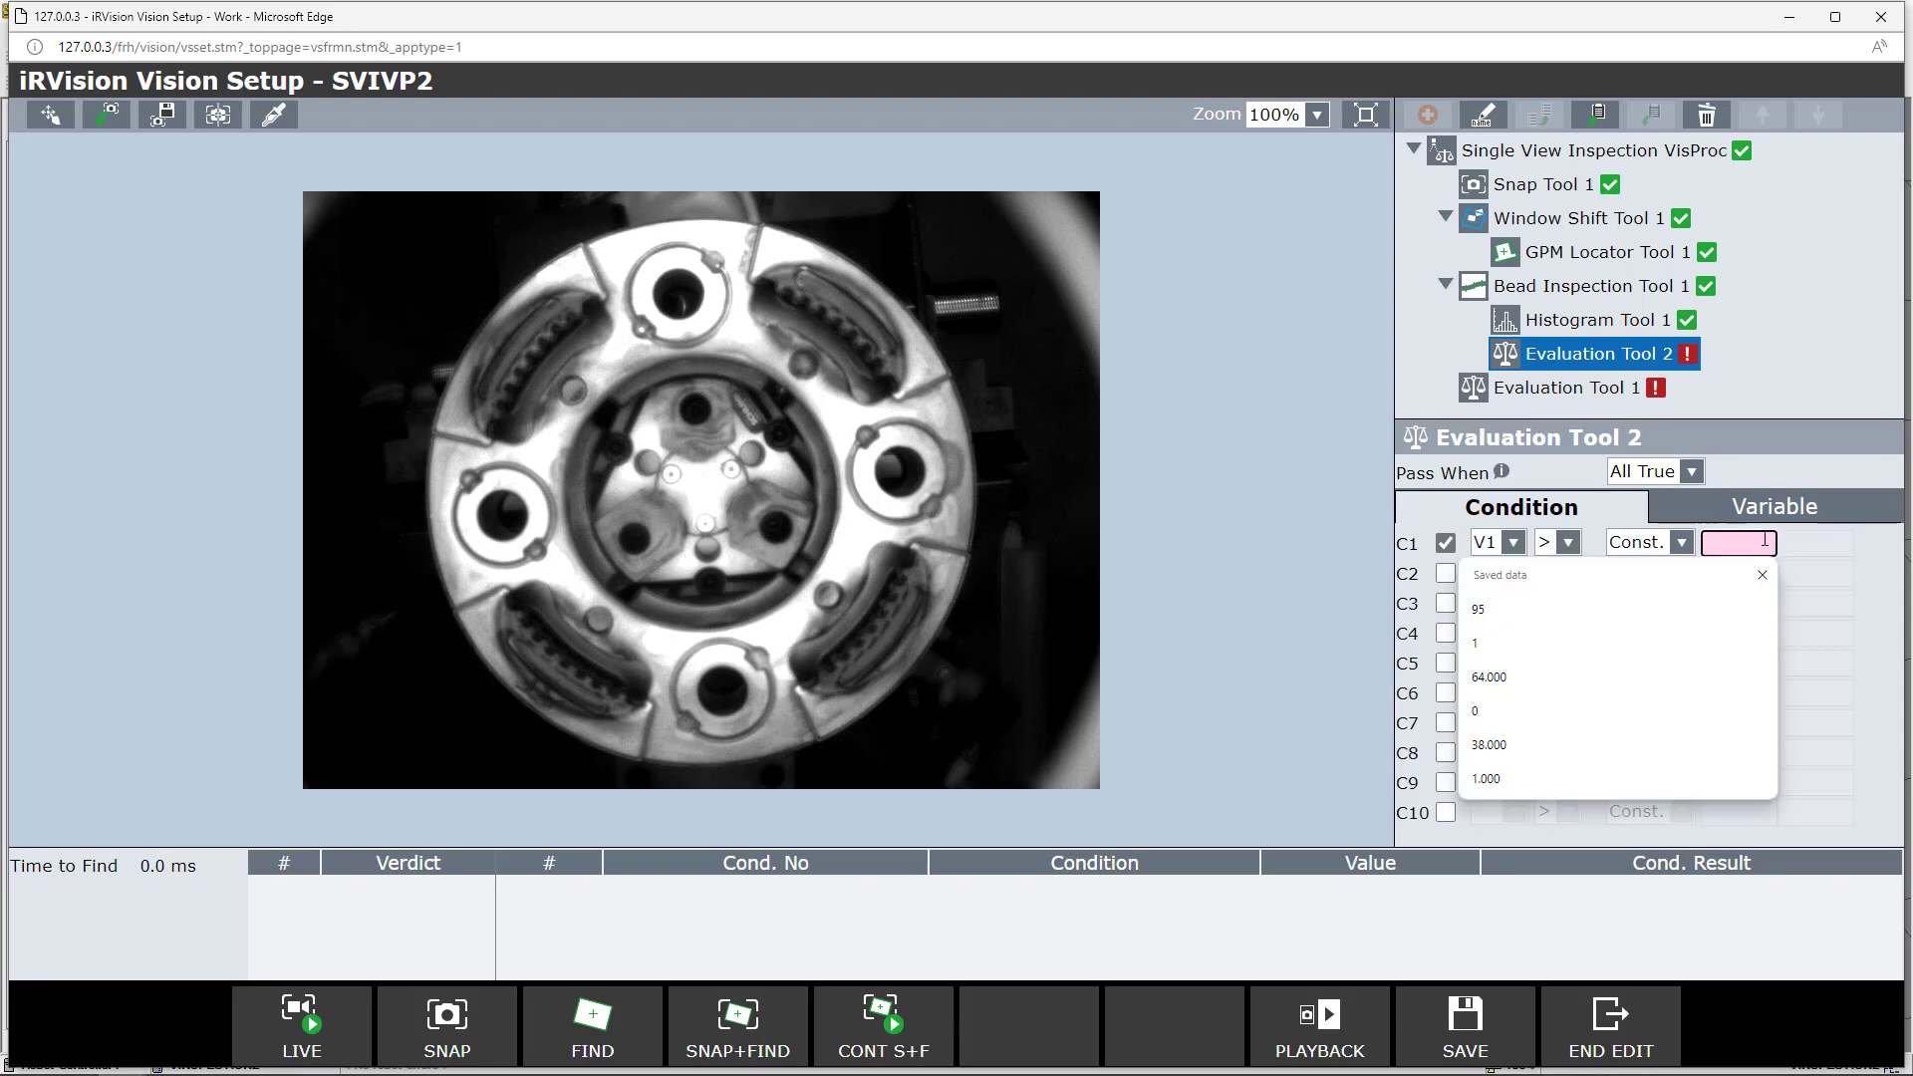
{"action": "type", "text": "95"}
{"action": "key", "text": "Return"}
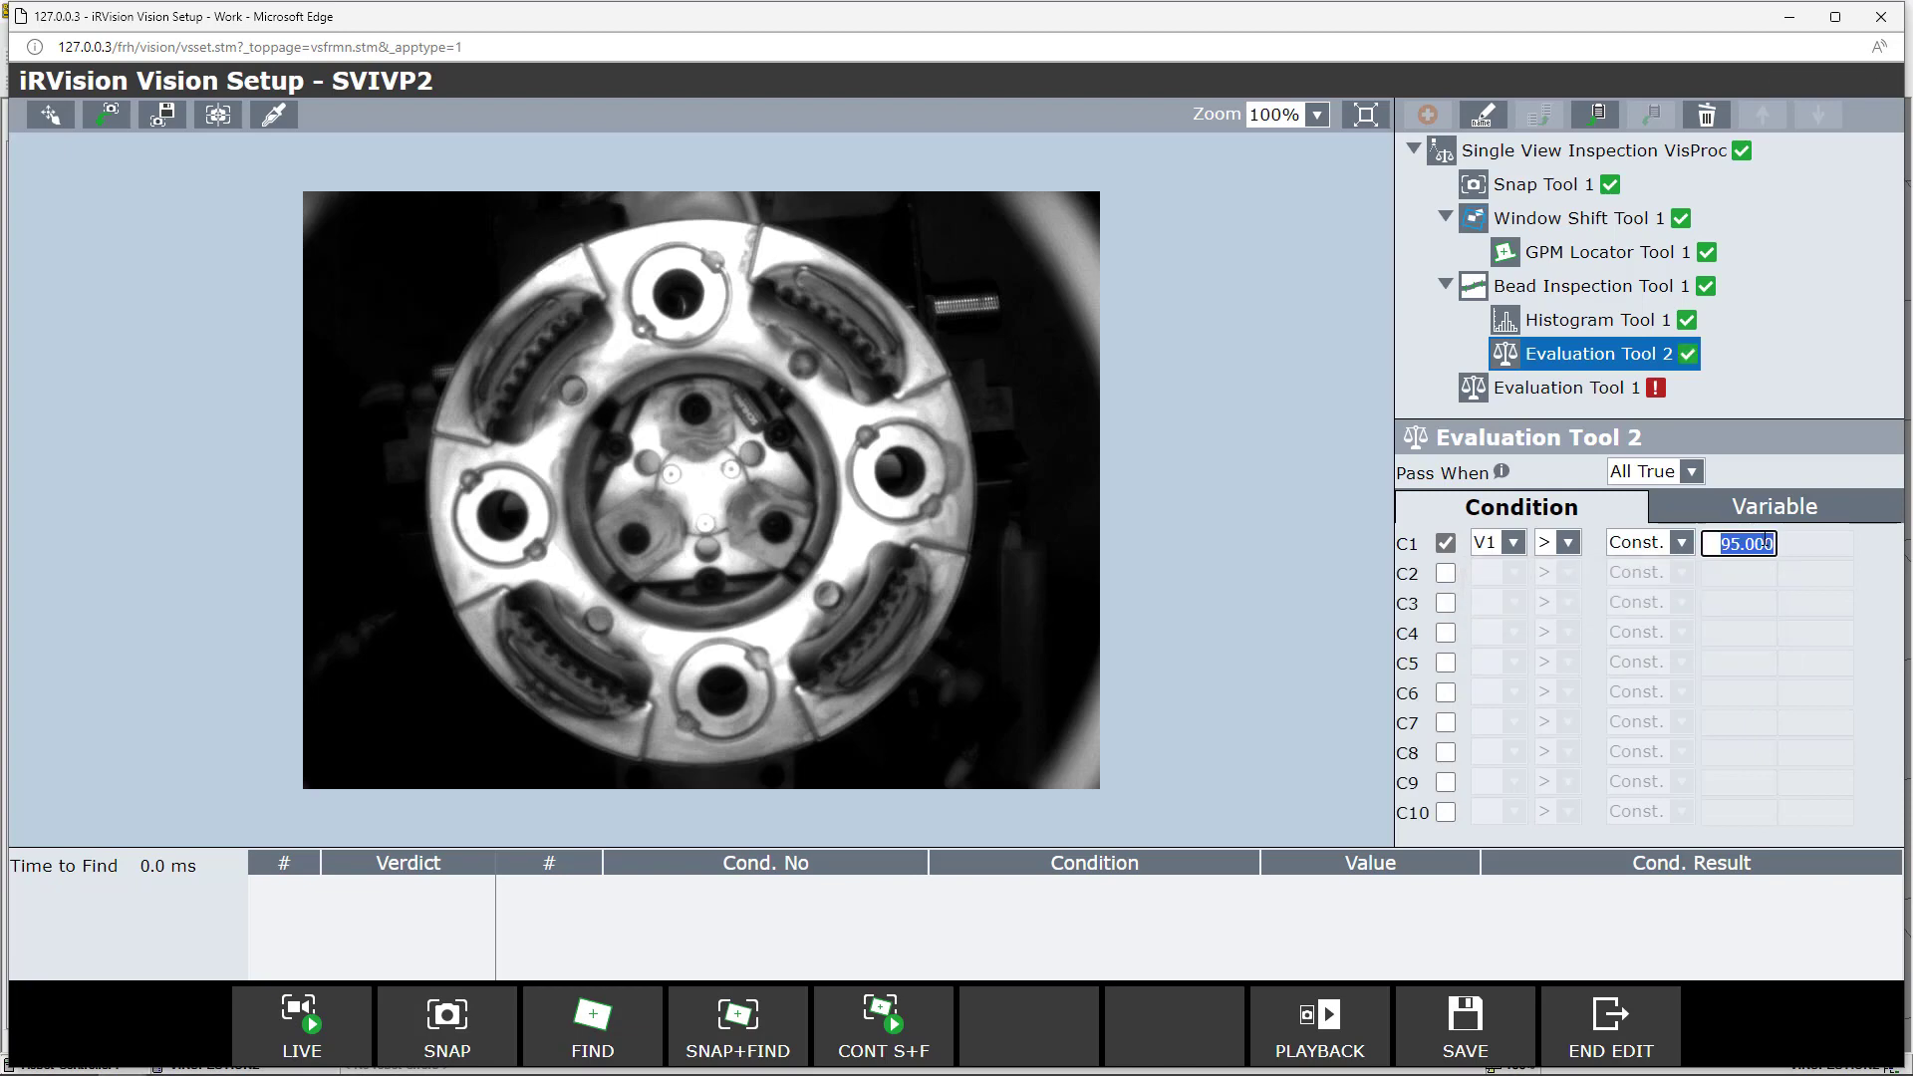
Step: Collapse the Bead Inspection Tool 1 and Window Shift Tool 1 branches and select the Single View Inspection VisProc
{"action": "left_click", "coordinate": [1446, 287]}
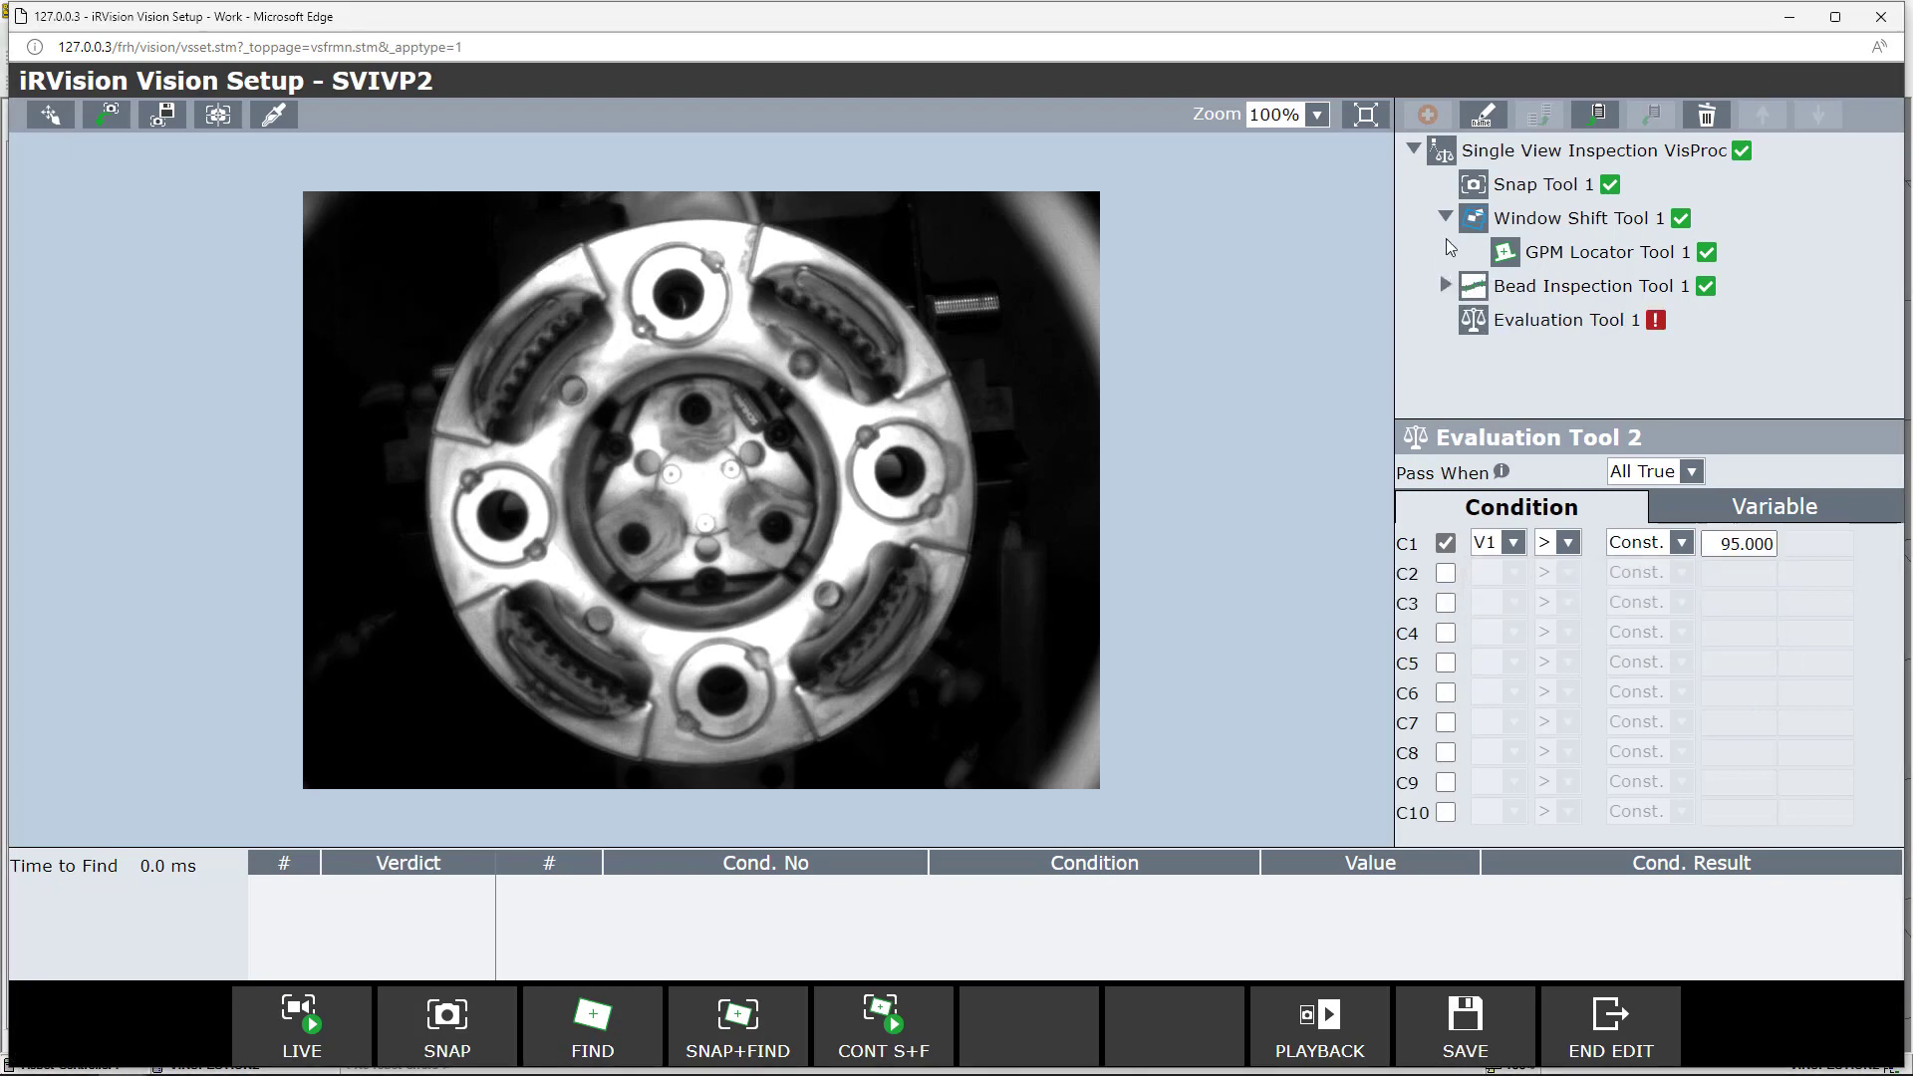
{"action": "left_click", "coordinate": [1445, 218]}
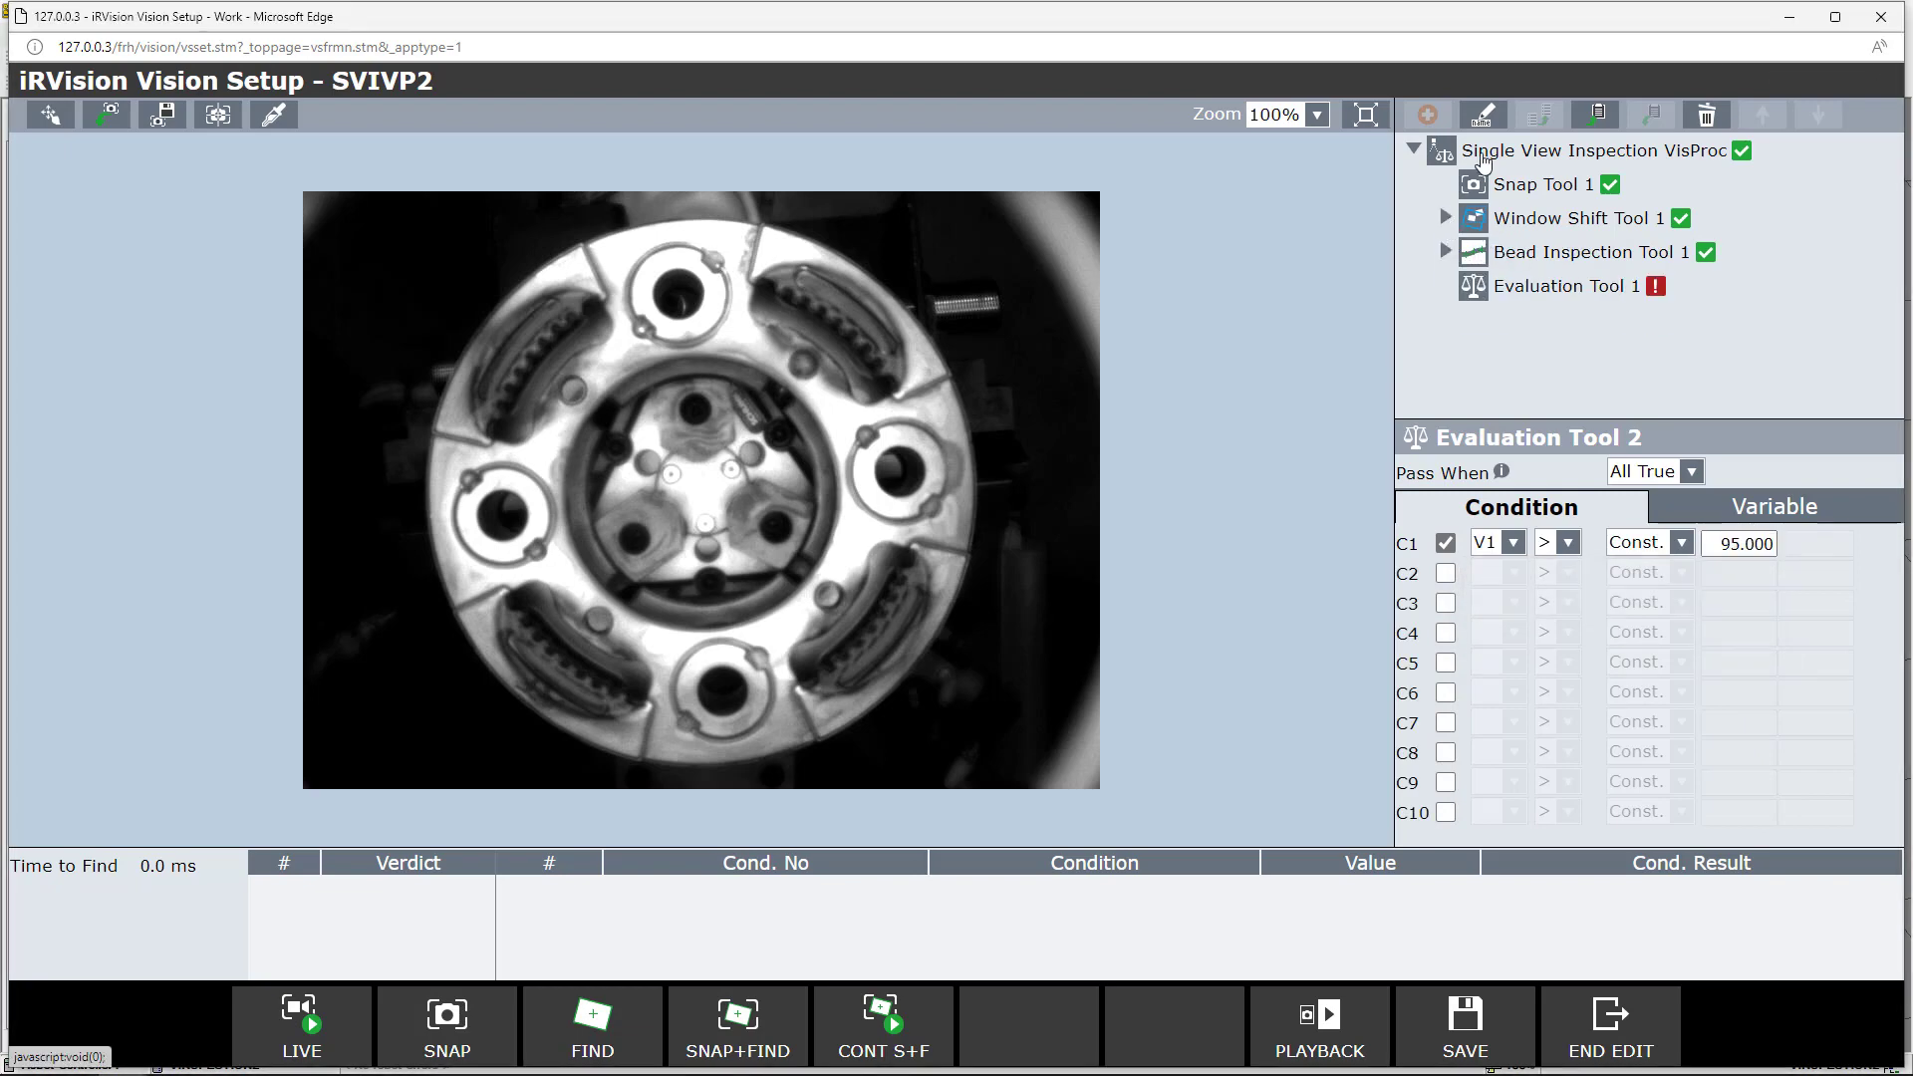
{"action": "left_click", "coordinate": [1483, 159]}
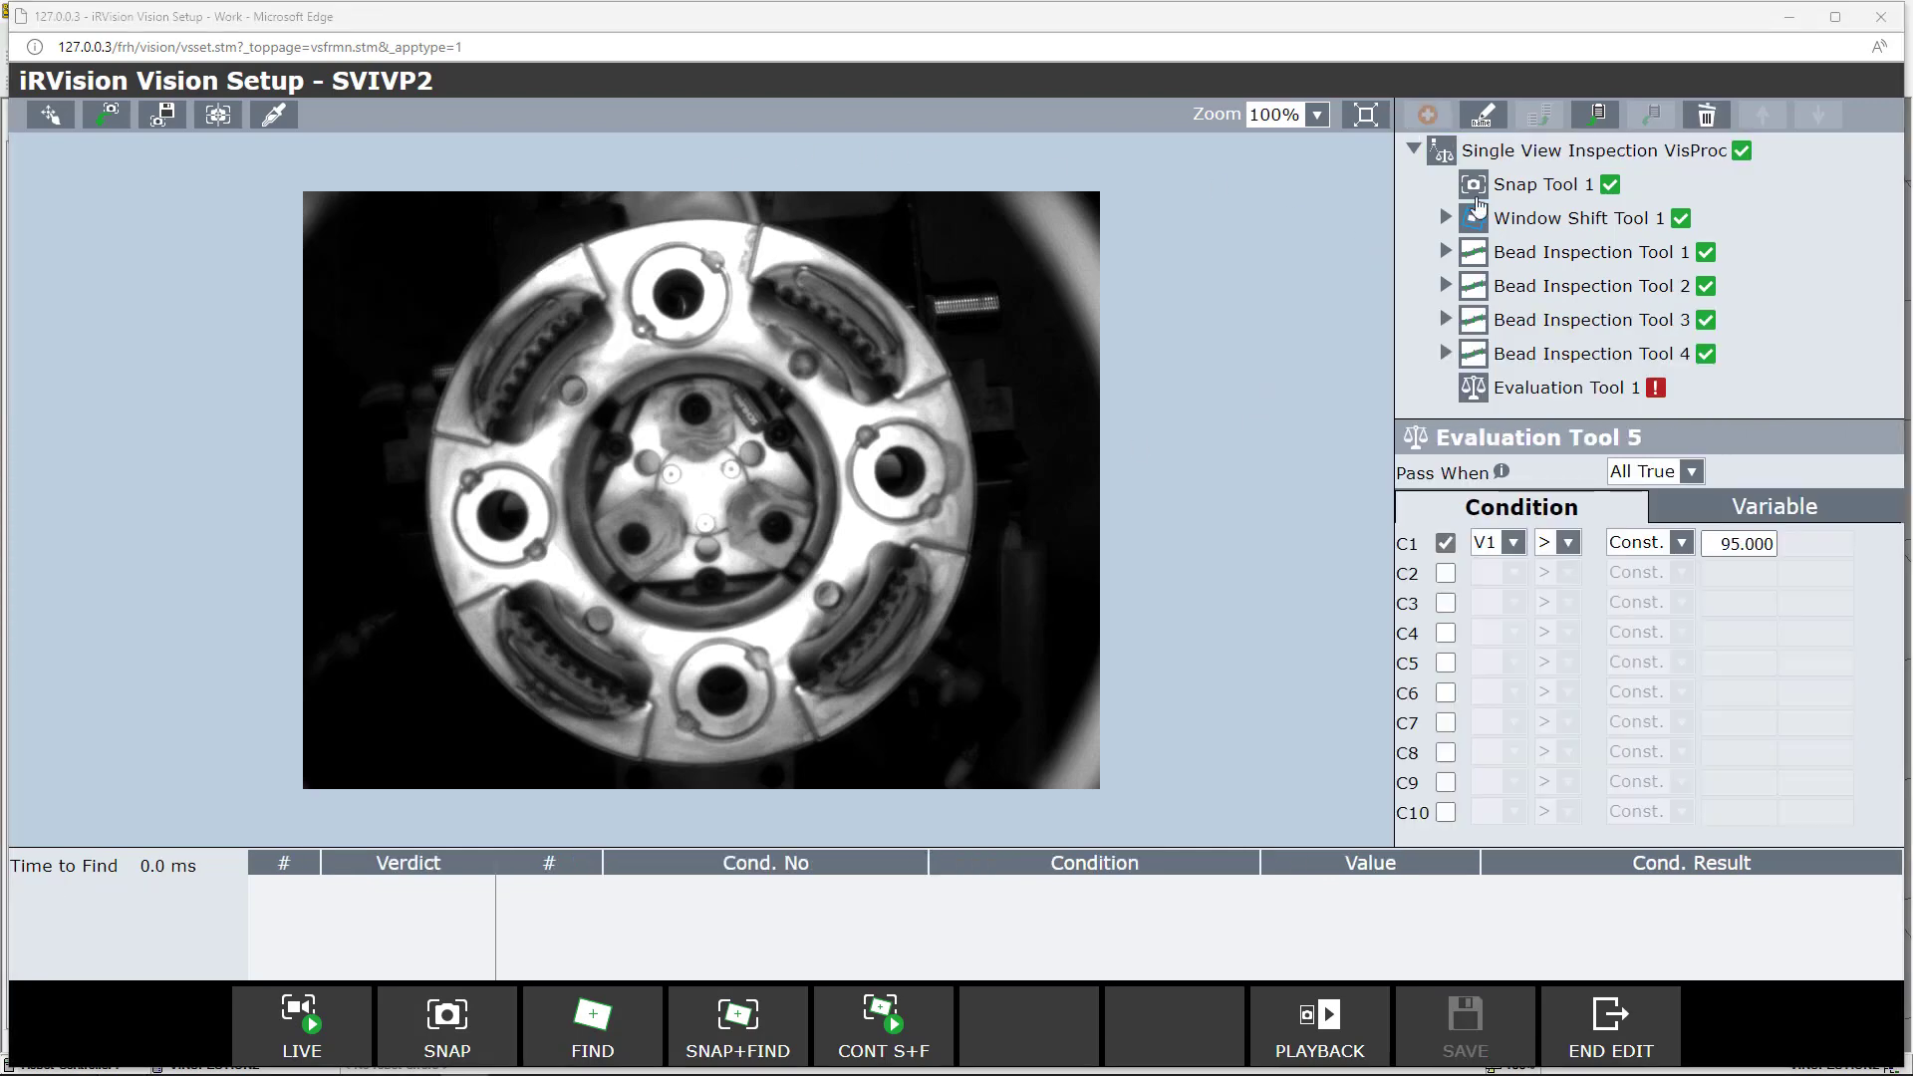
Step: Add a Count Tool directly under the Single View Inspection VisProc and enlarge the tool tree area to show every tool
{"action": "left_click", "coordinate": [1513, 159]}
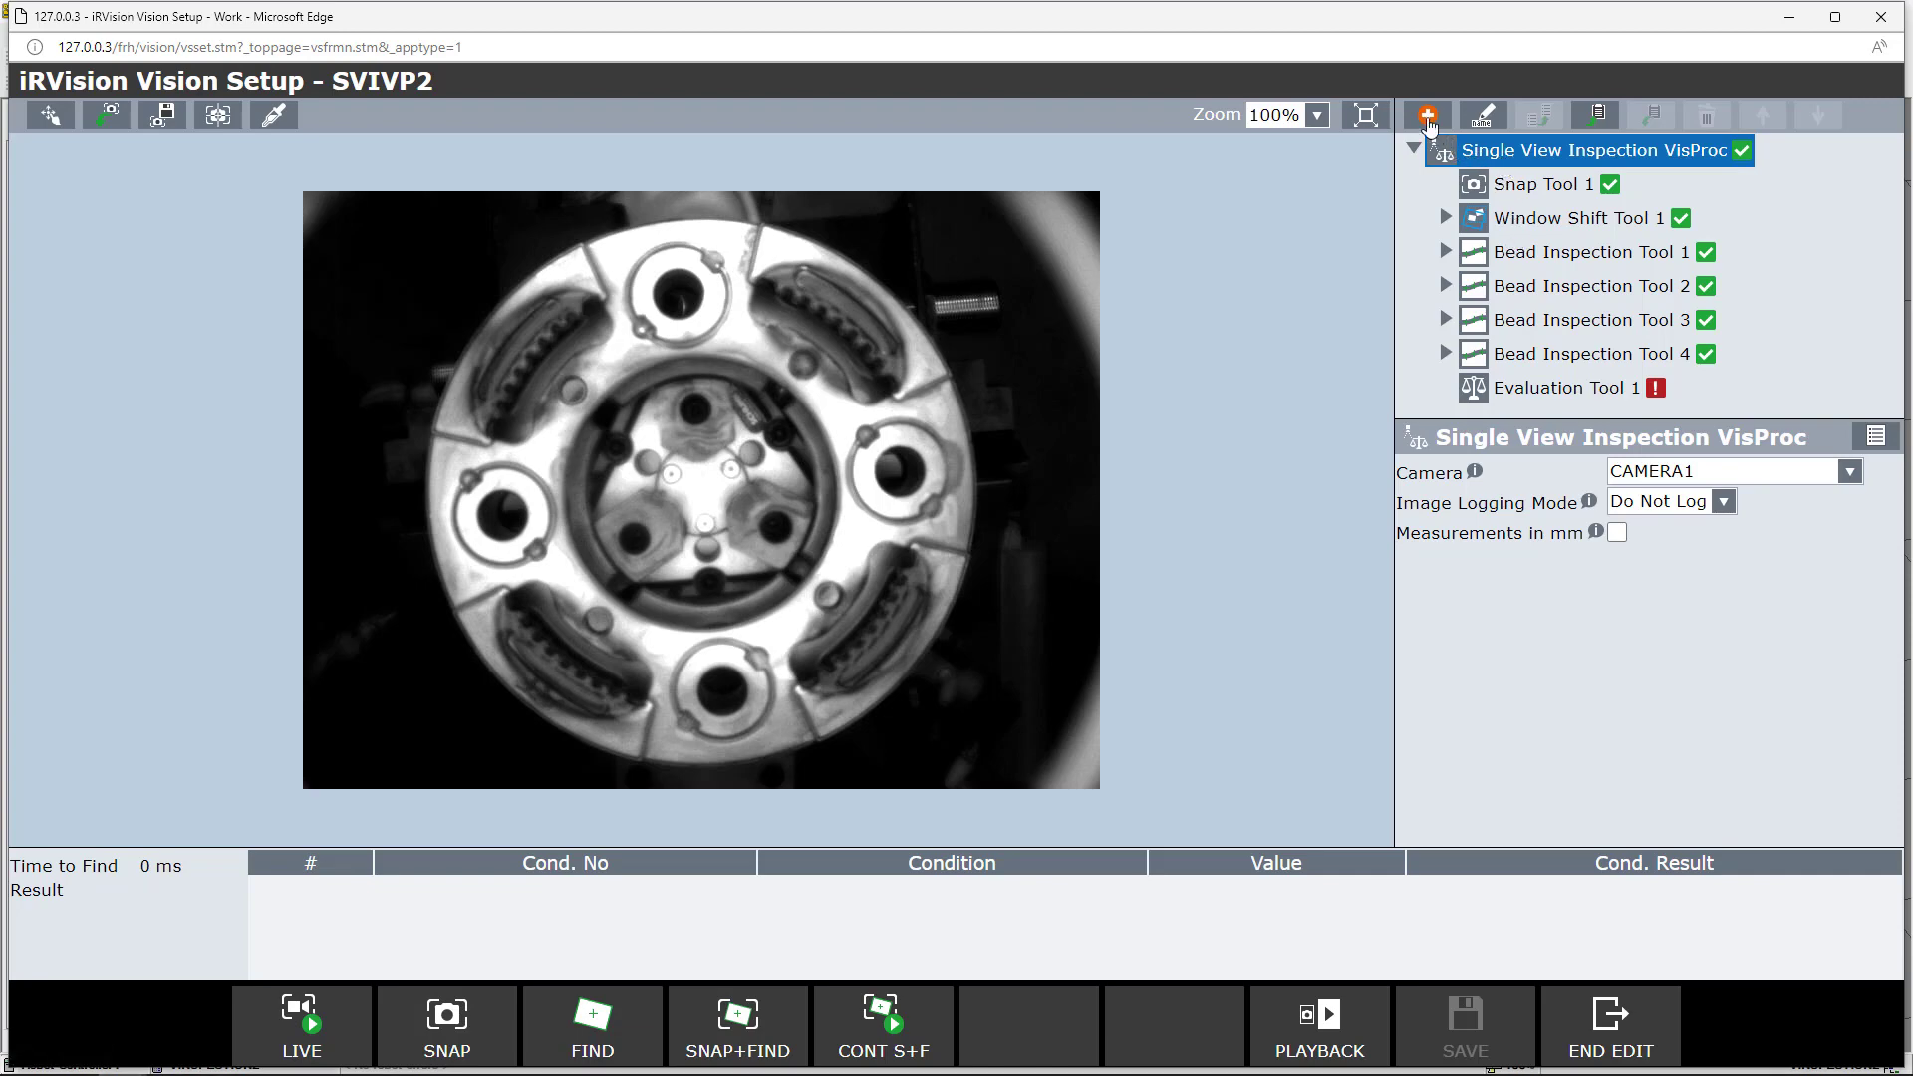
{"action": "left_click", "coordinate": [1427, 116]}
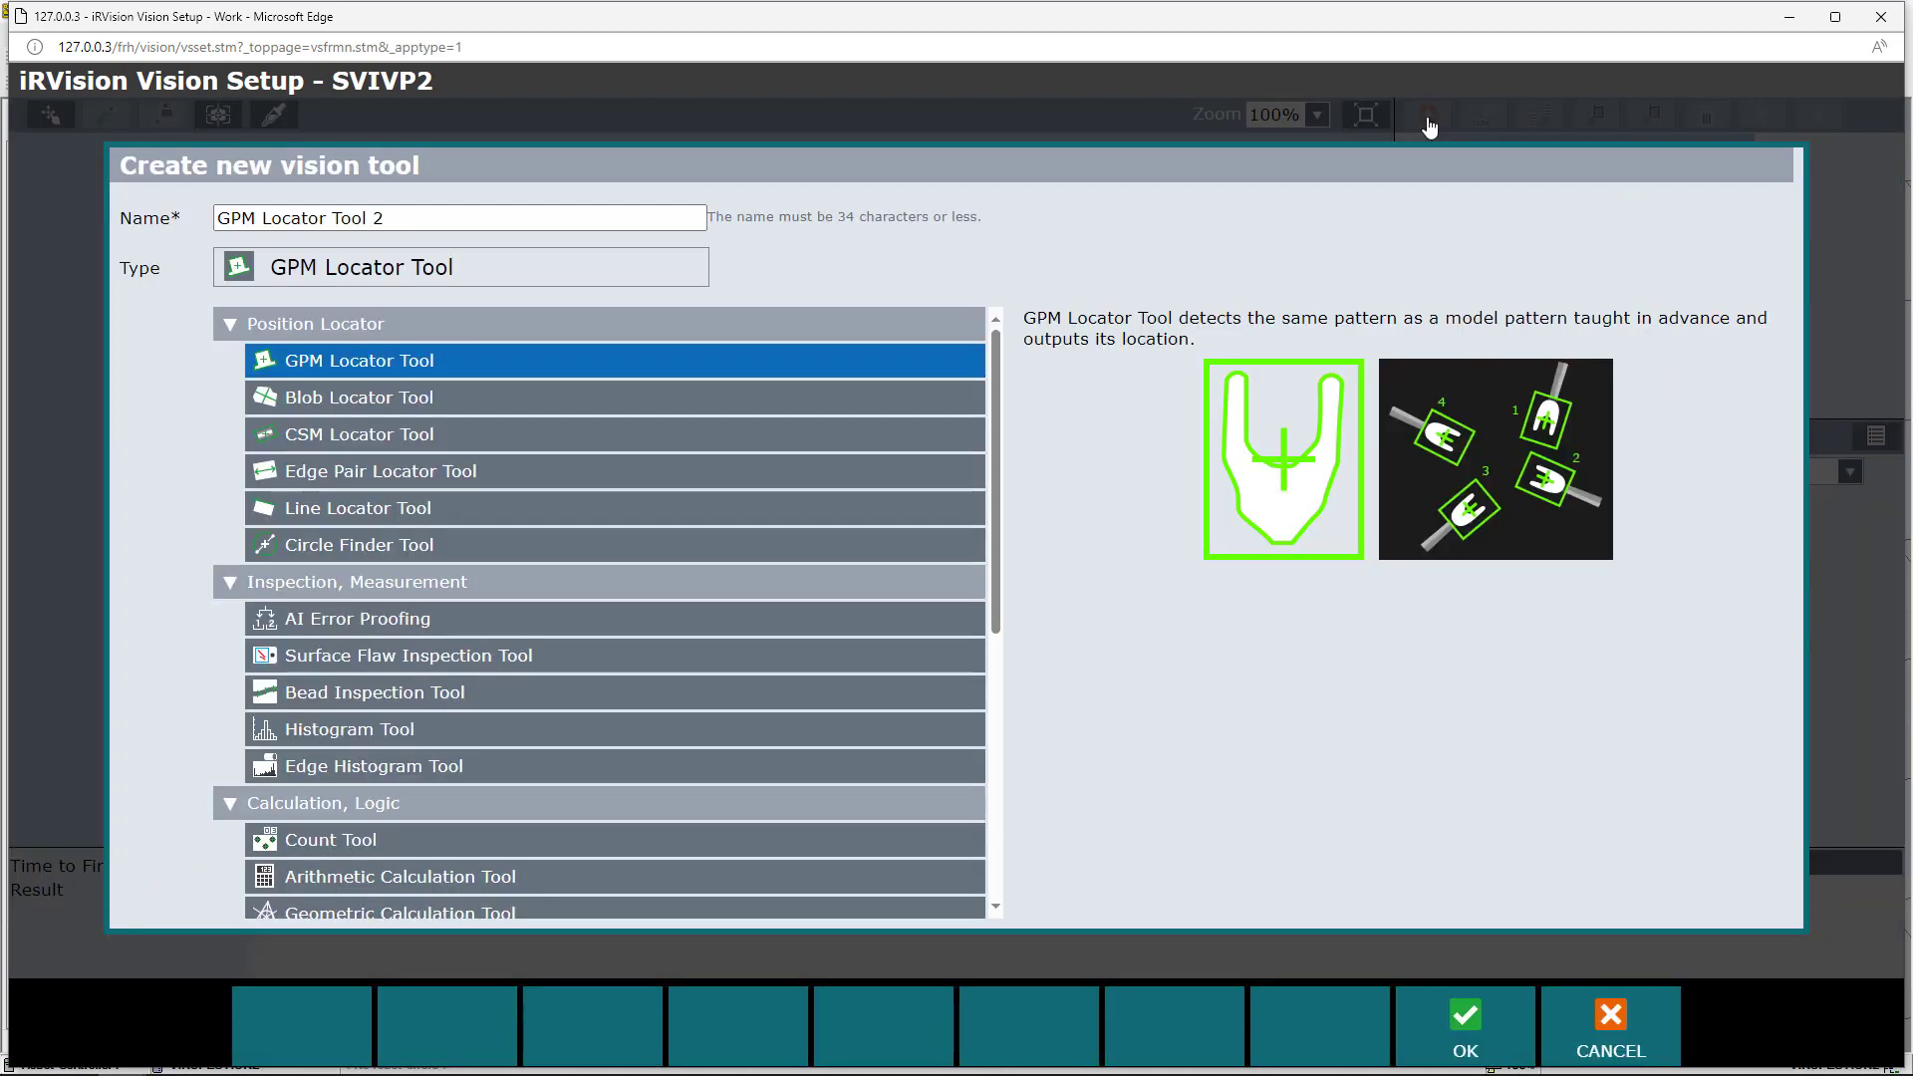
{"action": "left_click", "coordinate": [367, 844]}
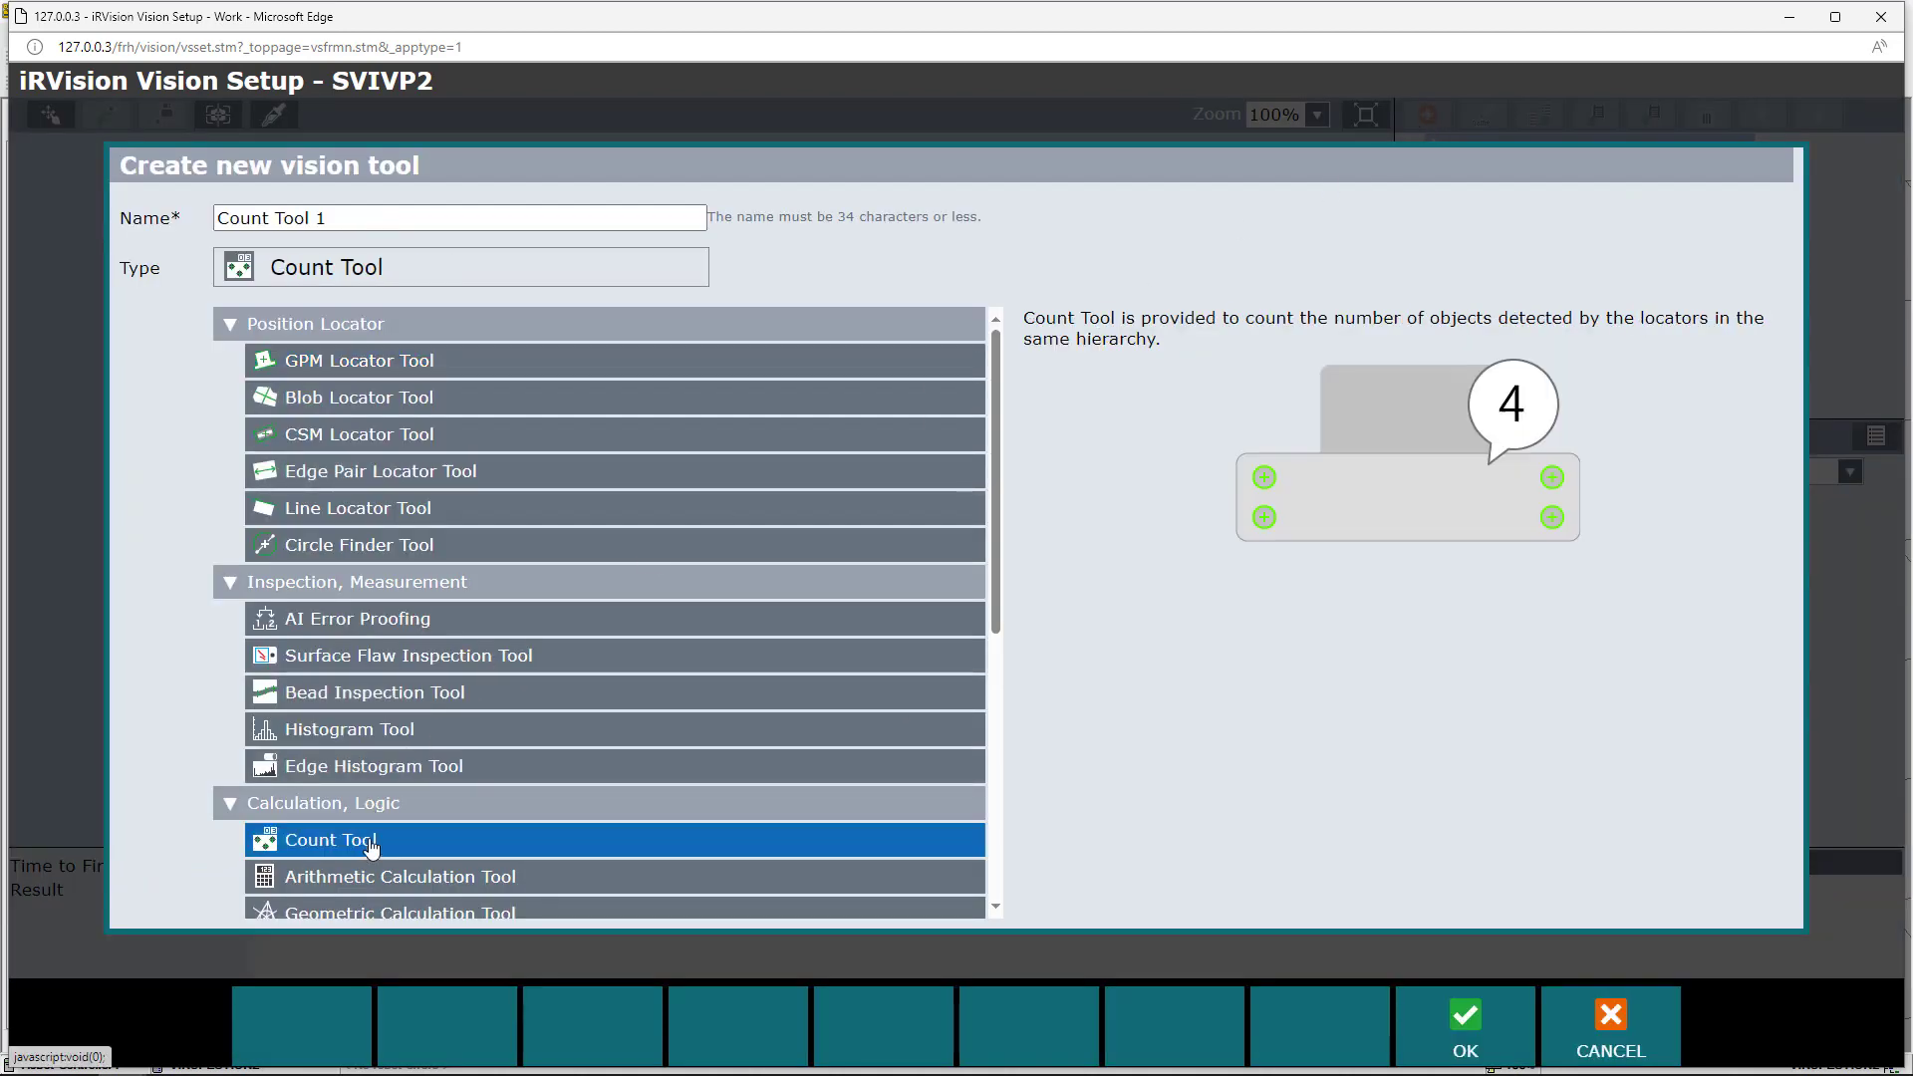
{"action": "left_click", "coordinate": [1468, 1033]}
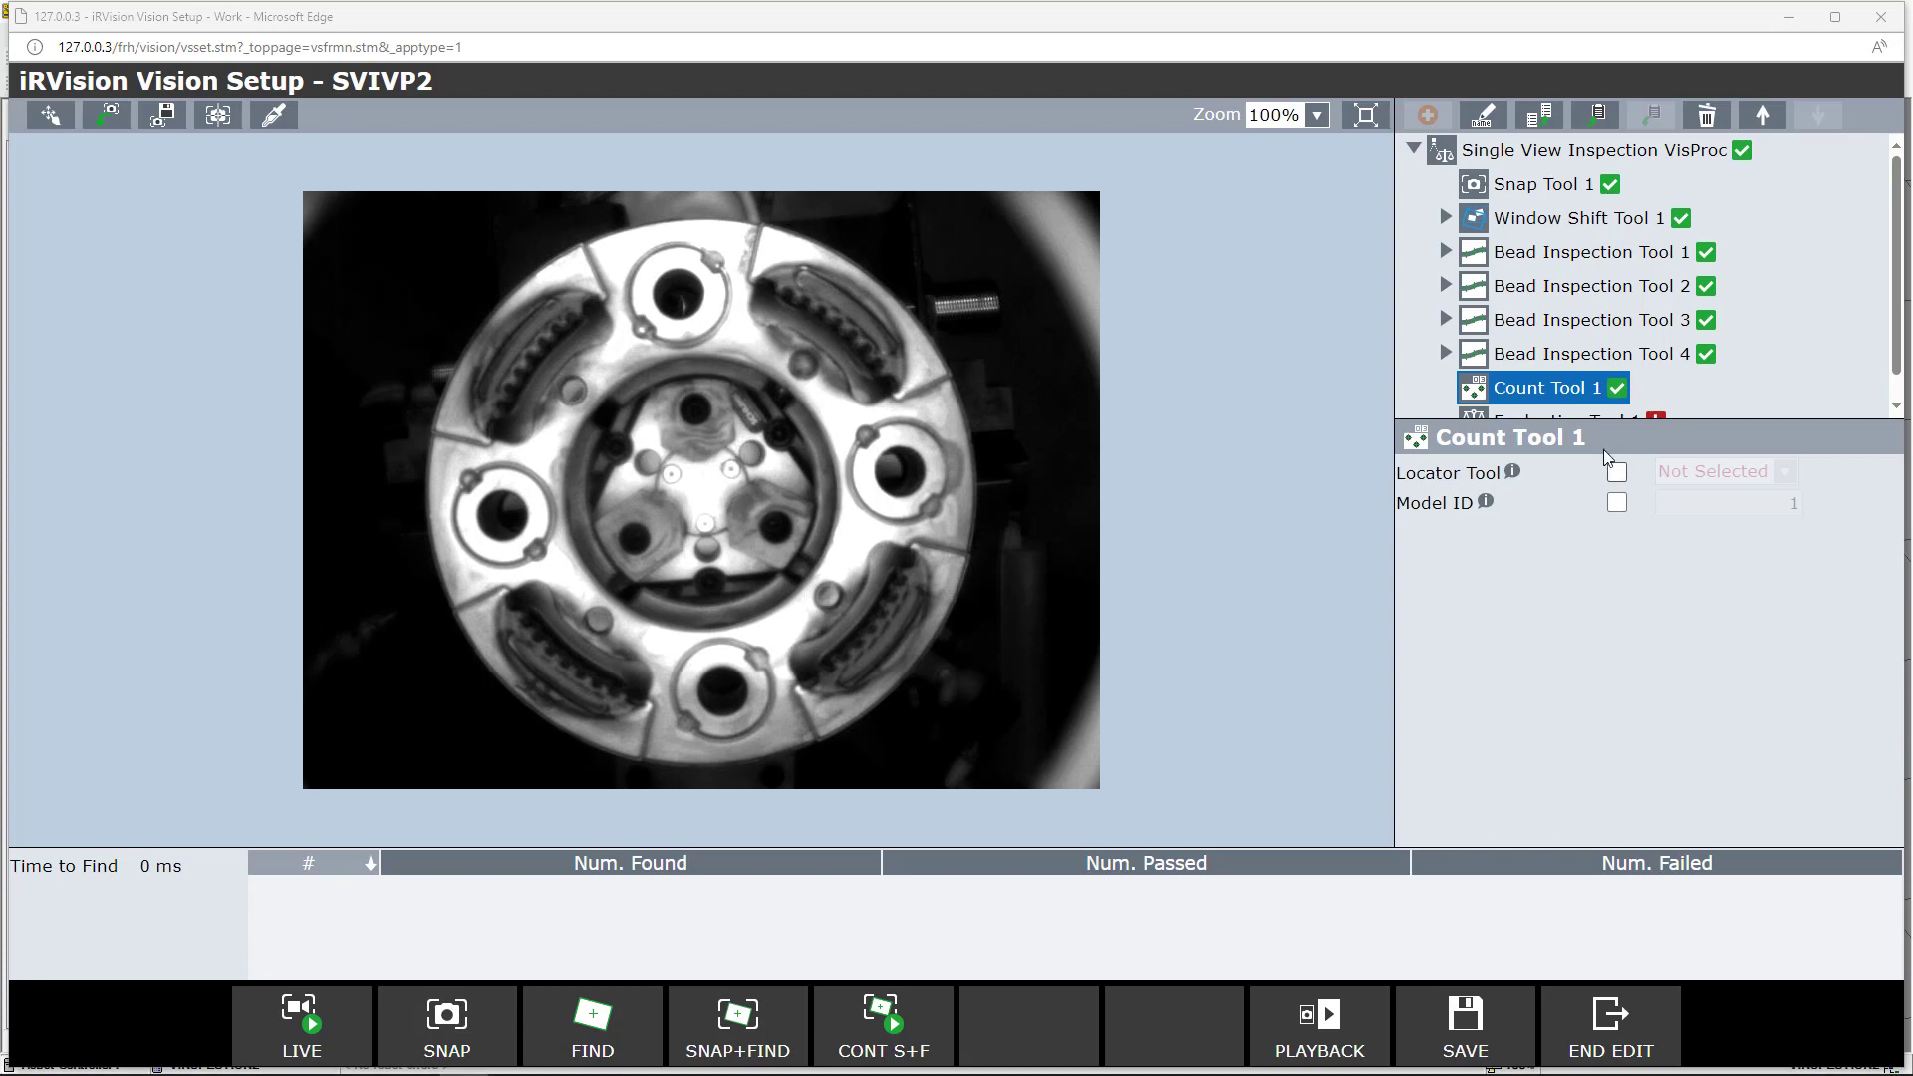
{"action": "left_click_drag", "start_coordinate": [1601, 420], "coordinate": [1605, 486]}
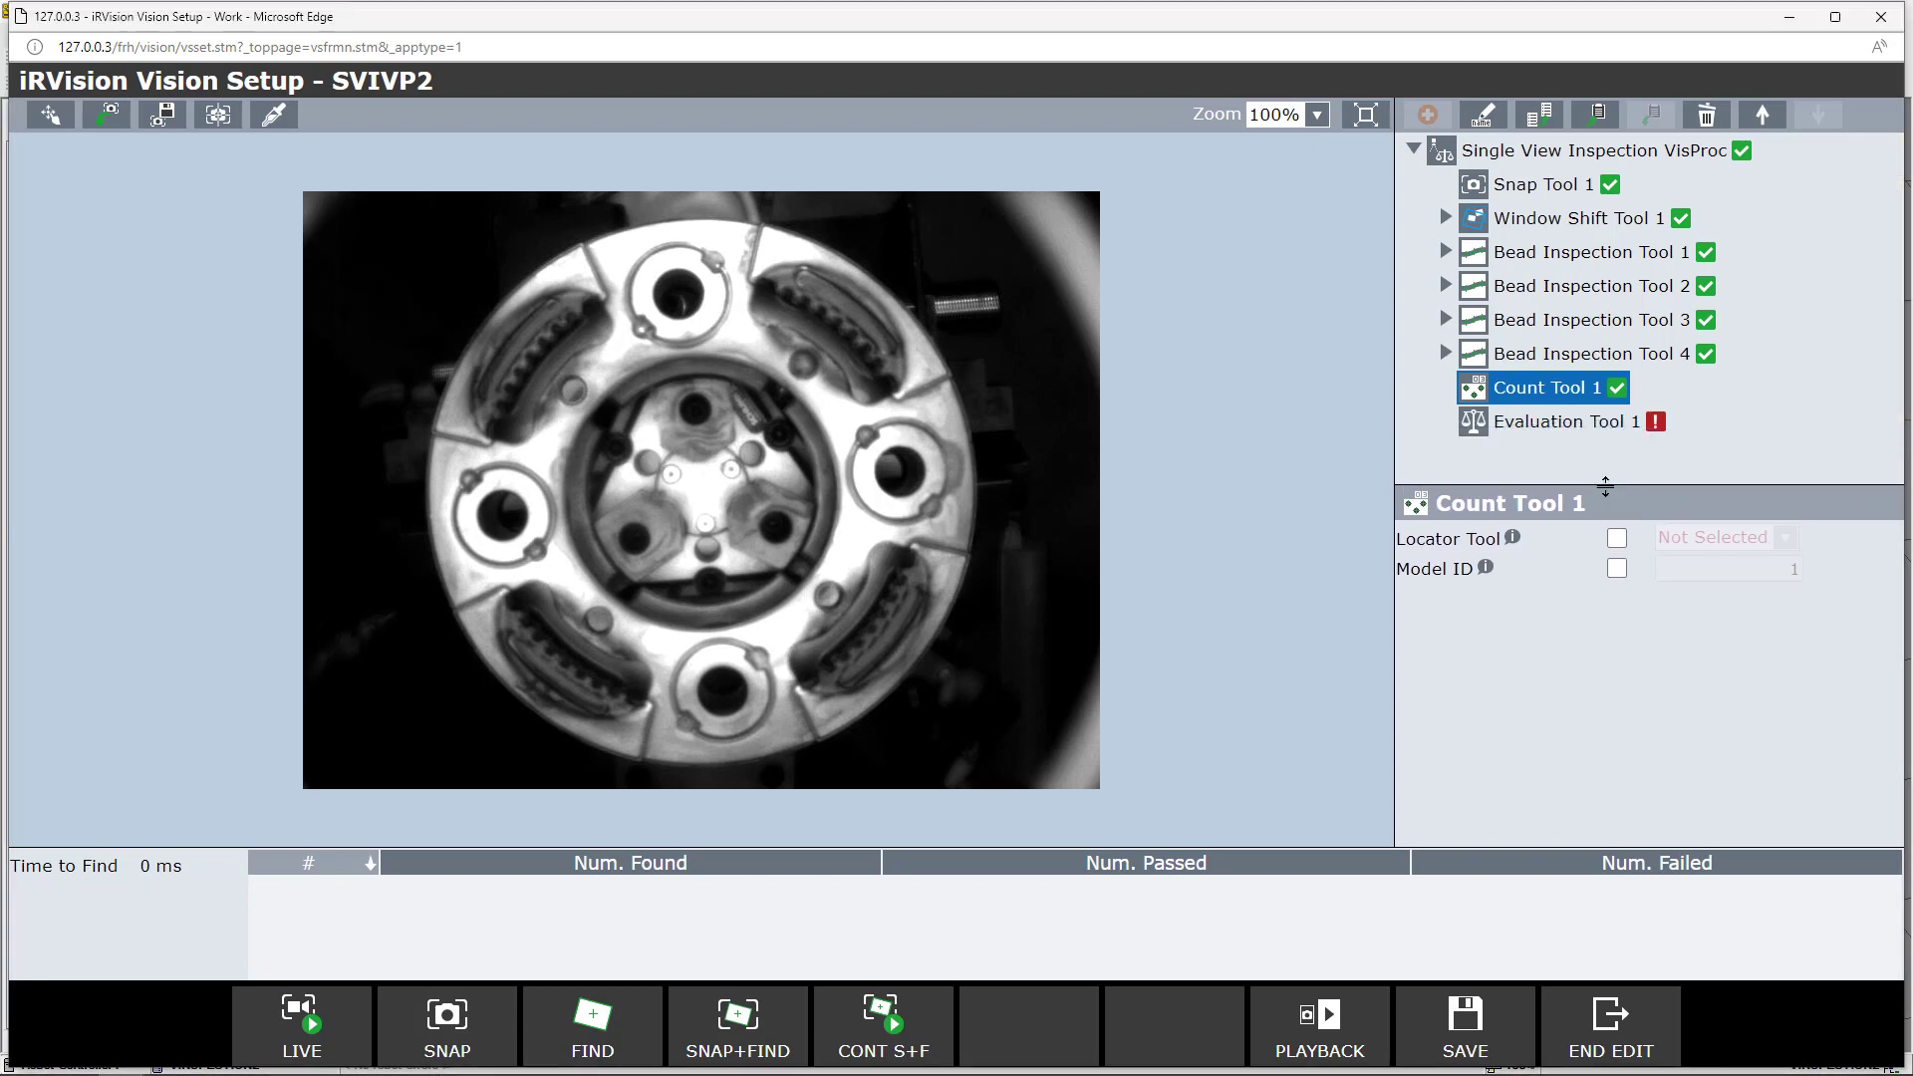
Step: In Evaluation Tool 1, assign variable V1 to Count Tool 1's Num. Failed
{"action": "left_click", "coordinate": [1594, 426]}
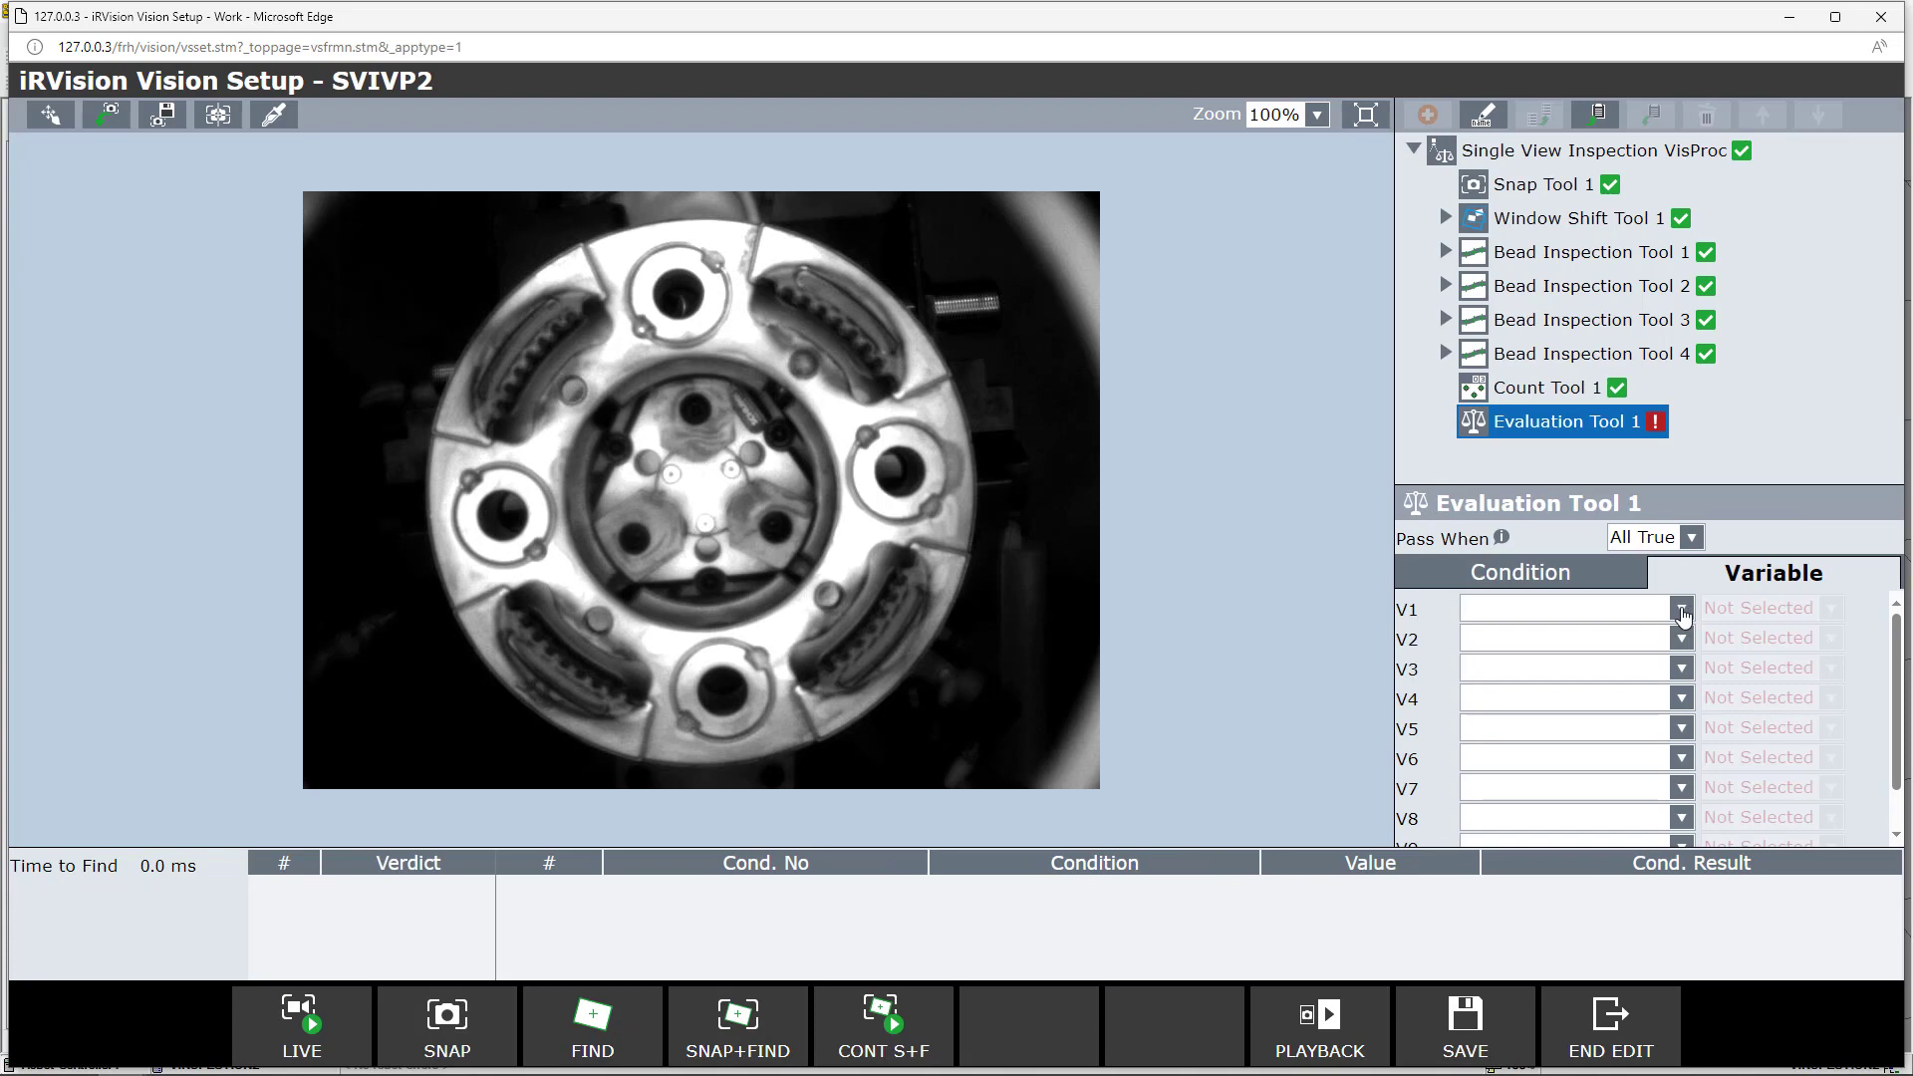
{"action": "left_click", "coordinate": [1682, 610]}
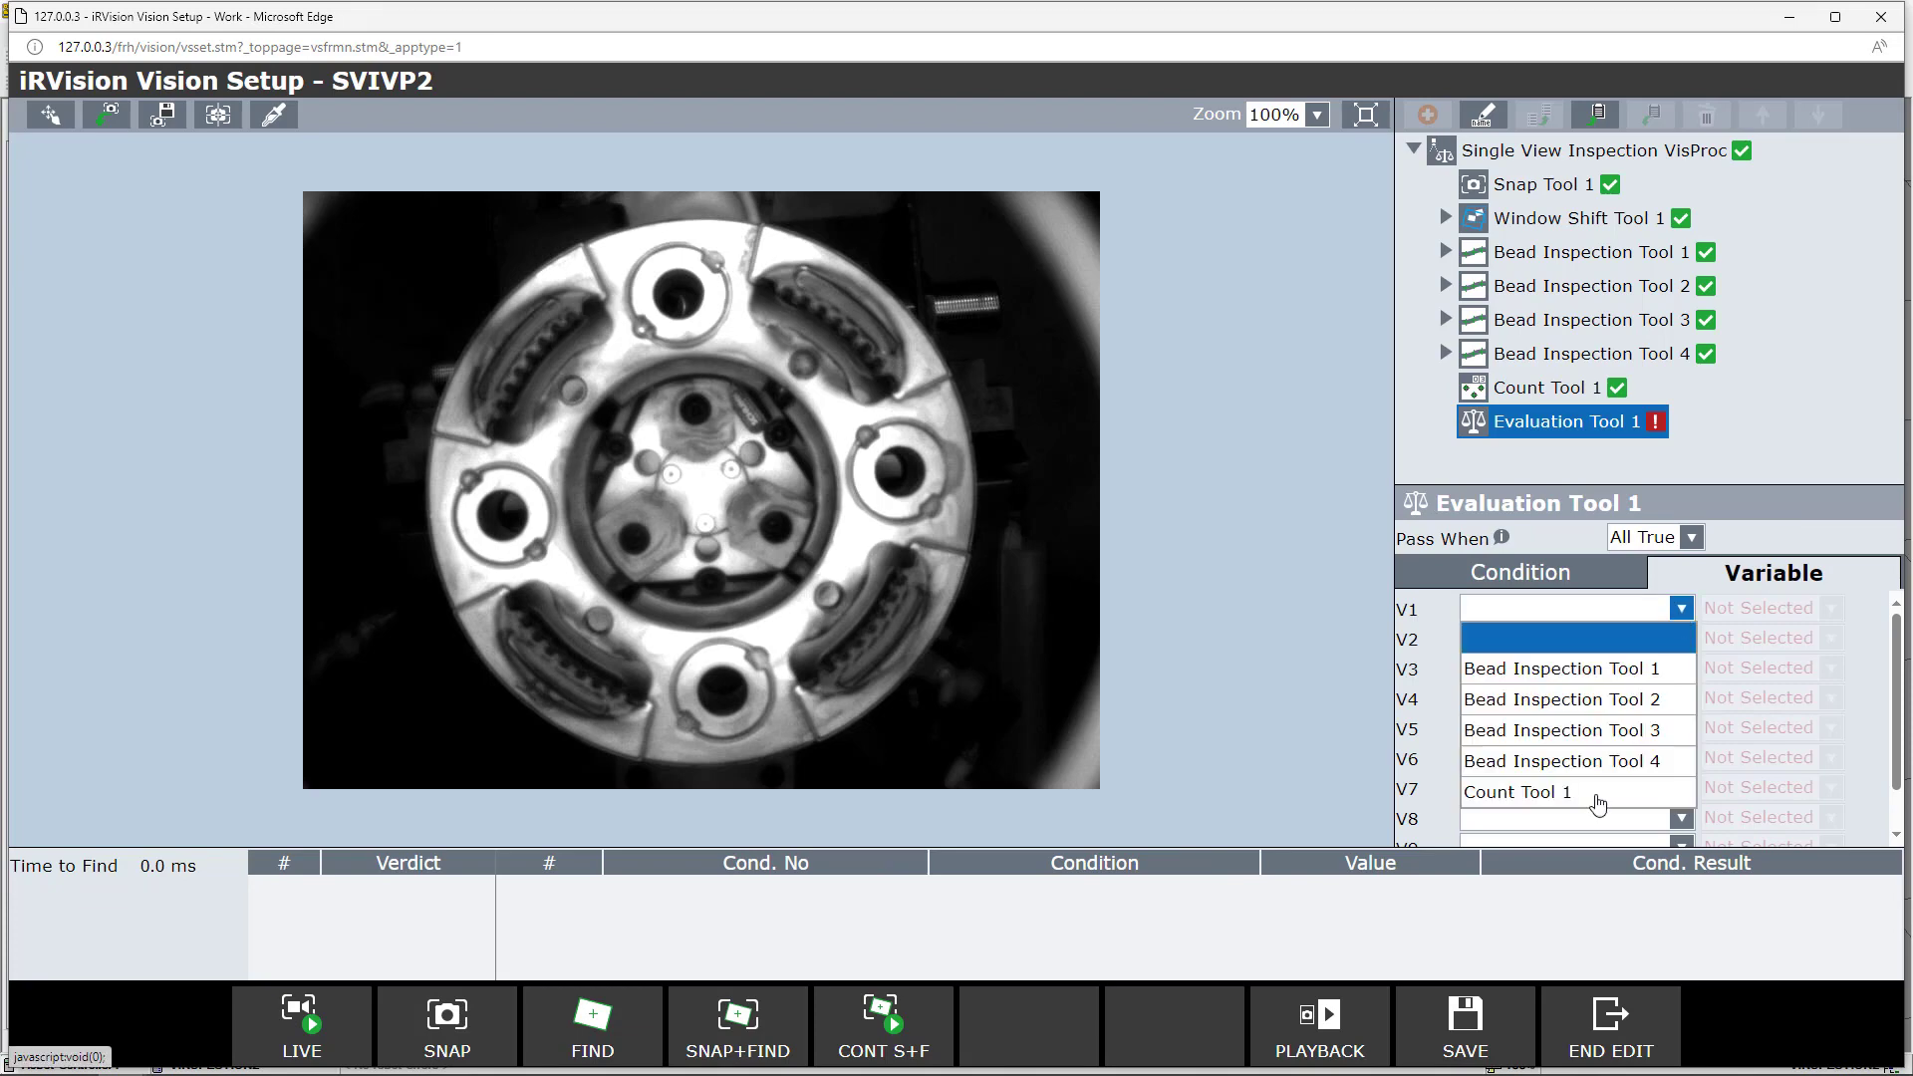
{"action": "left_click", "coordinate": [1598, 794]}
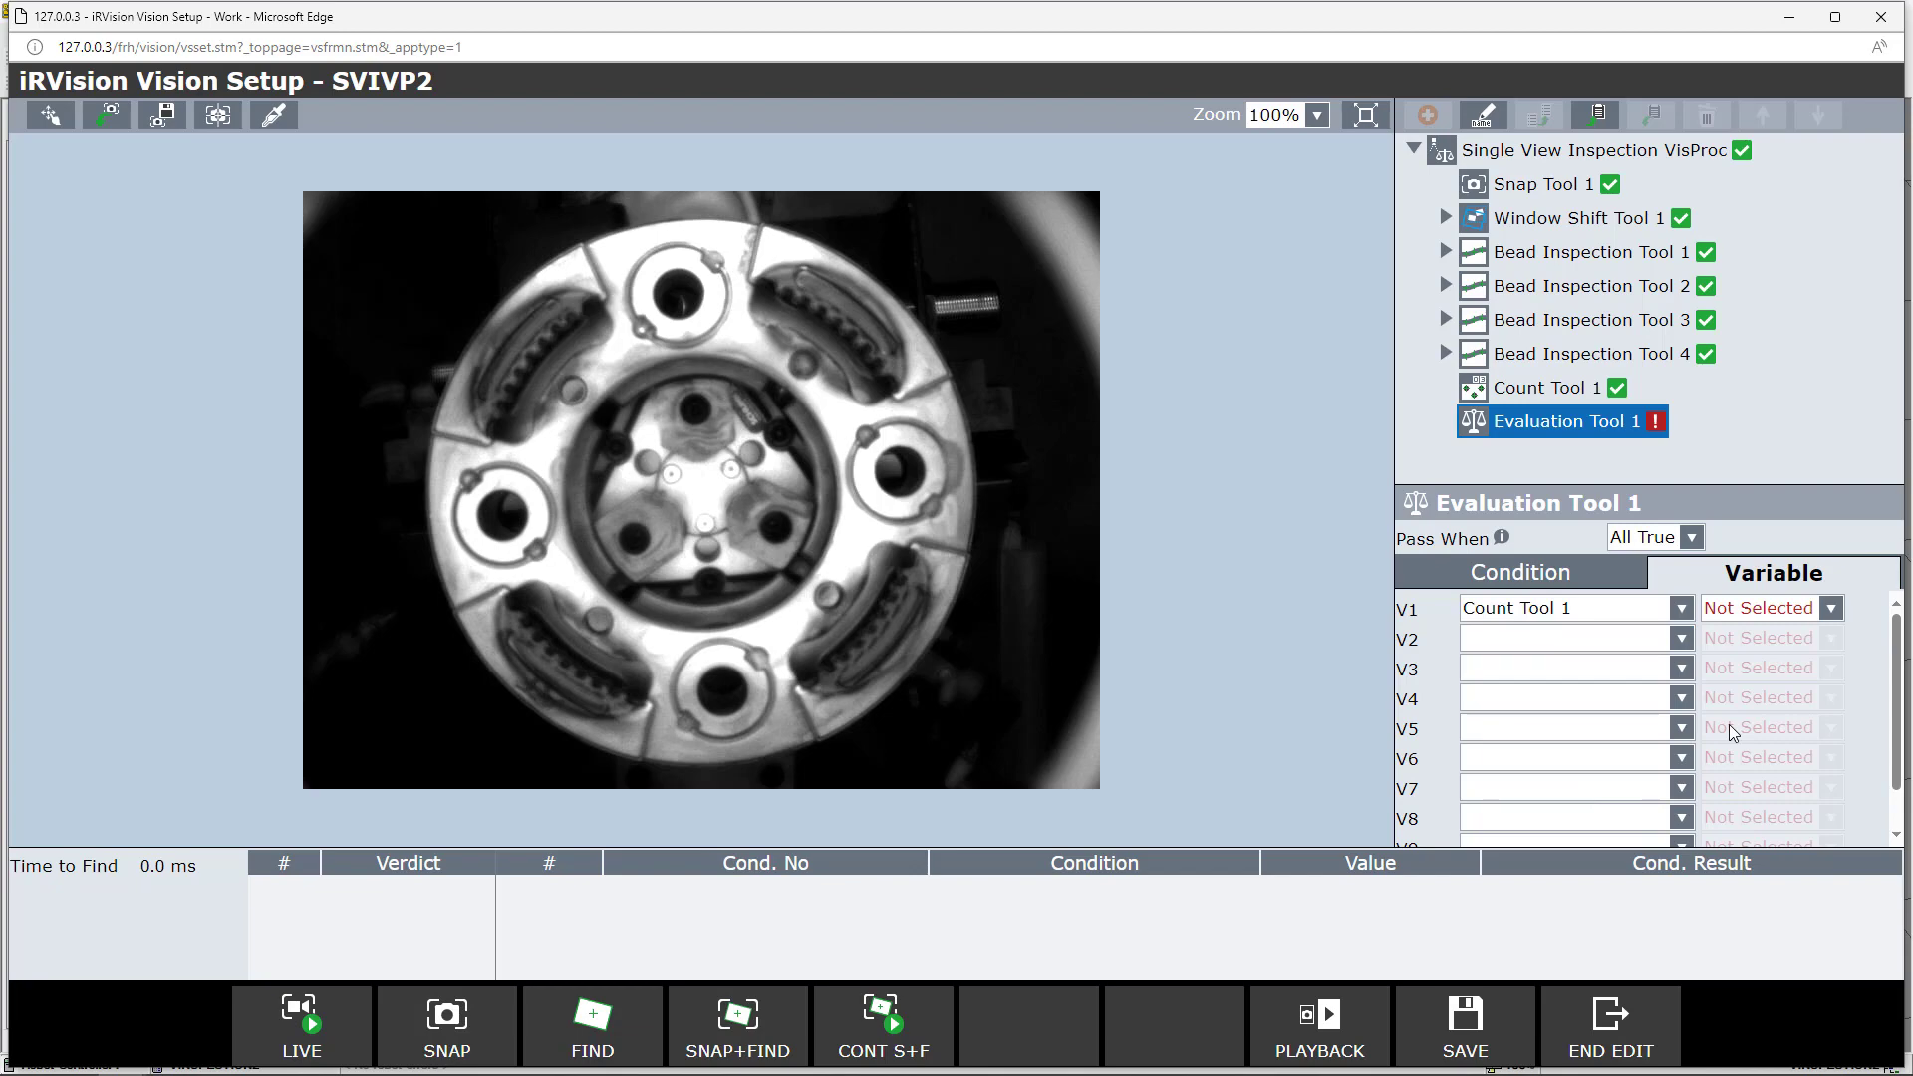
{"action": "left_click", "coordinate": [1831, 608]}
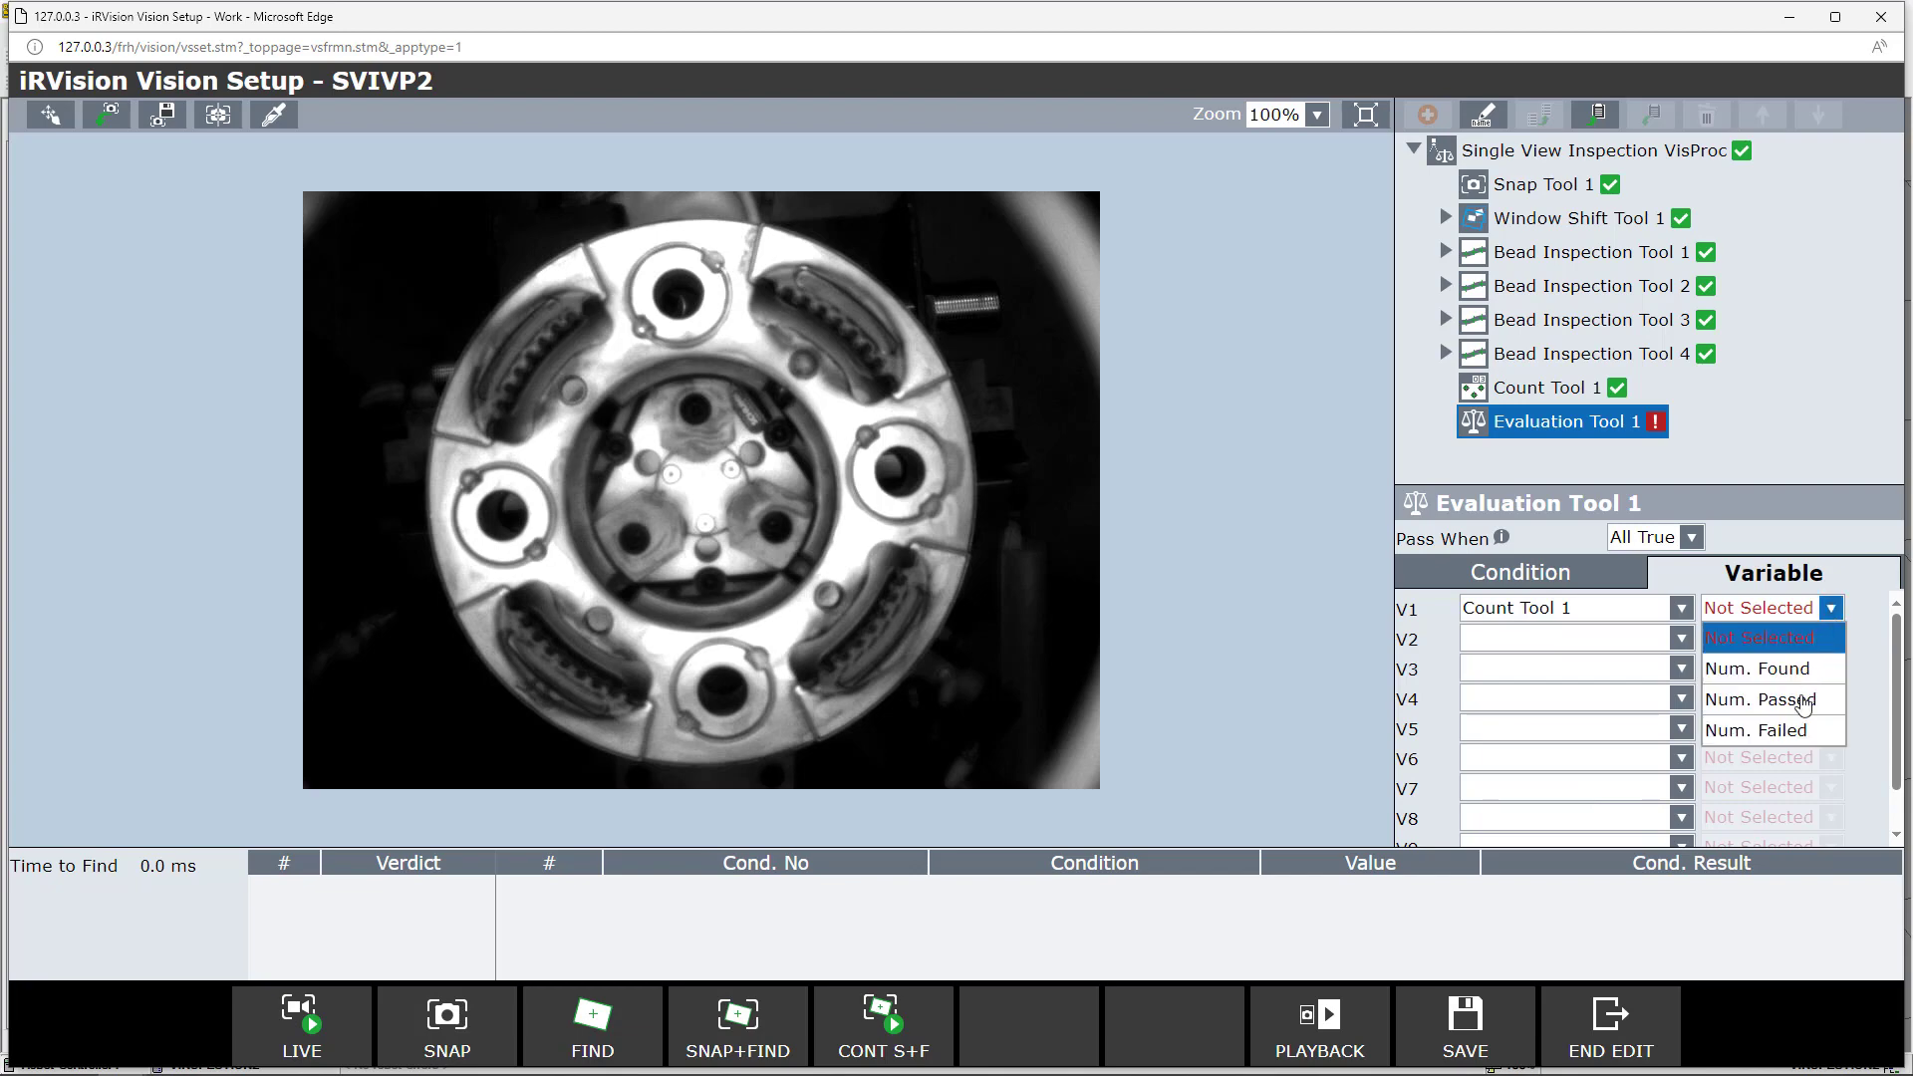
{"action": "left_click", "coordinate": [1793, 732]}
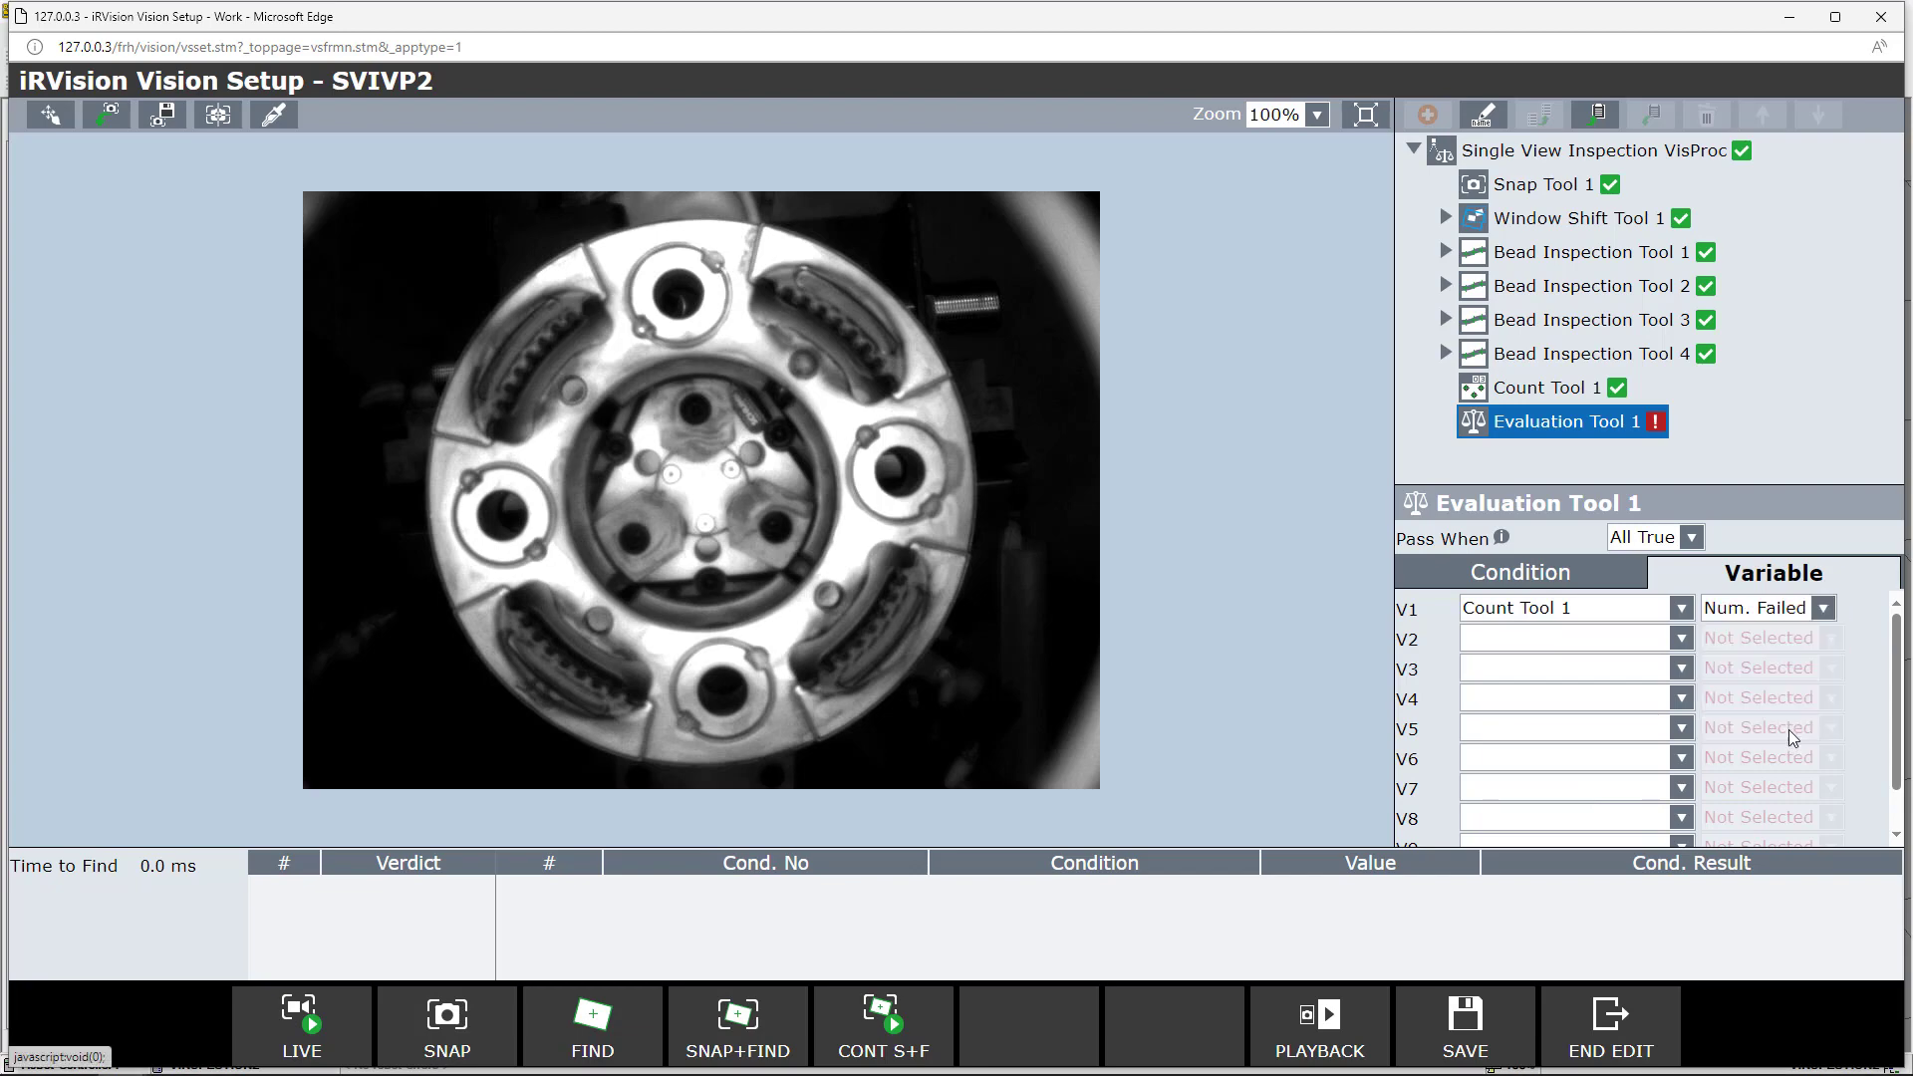
Step: Enable condition C1 in Evaluation Tool 1, define it as V1 = constant 0, and save the vision process
{"action": "left_click", "coordinate": [1602, 580]}
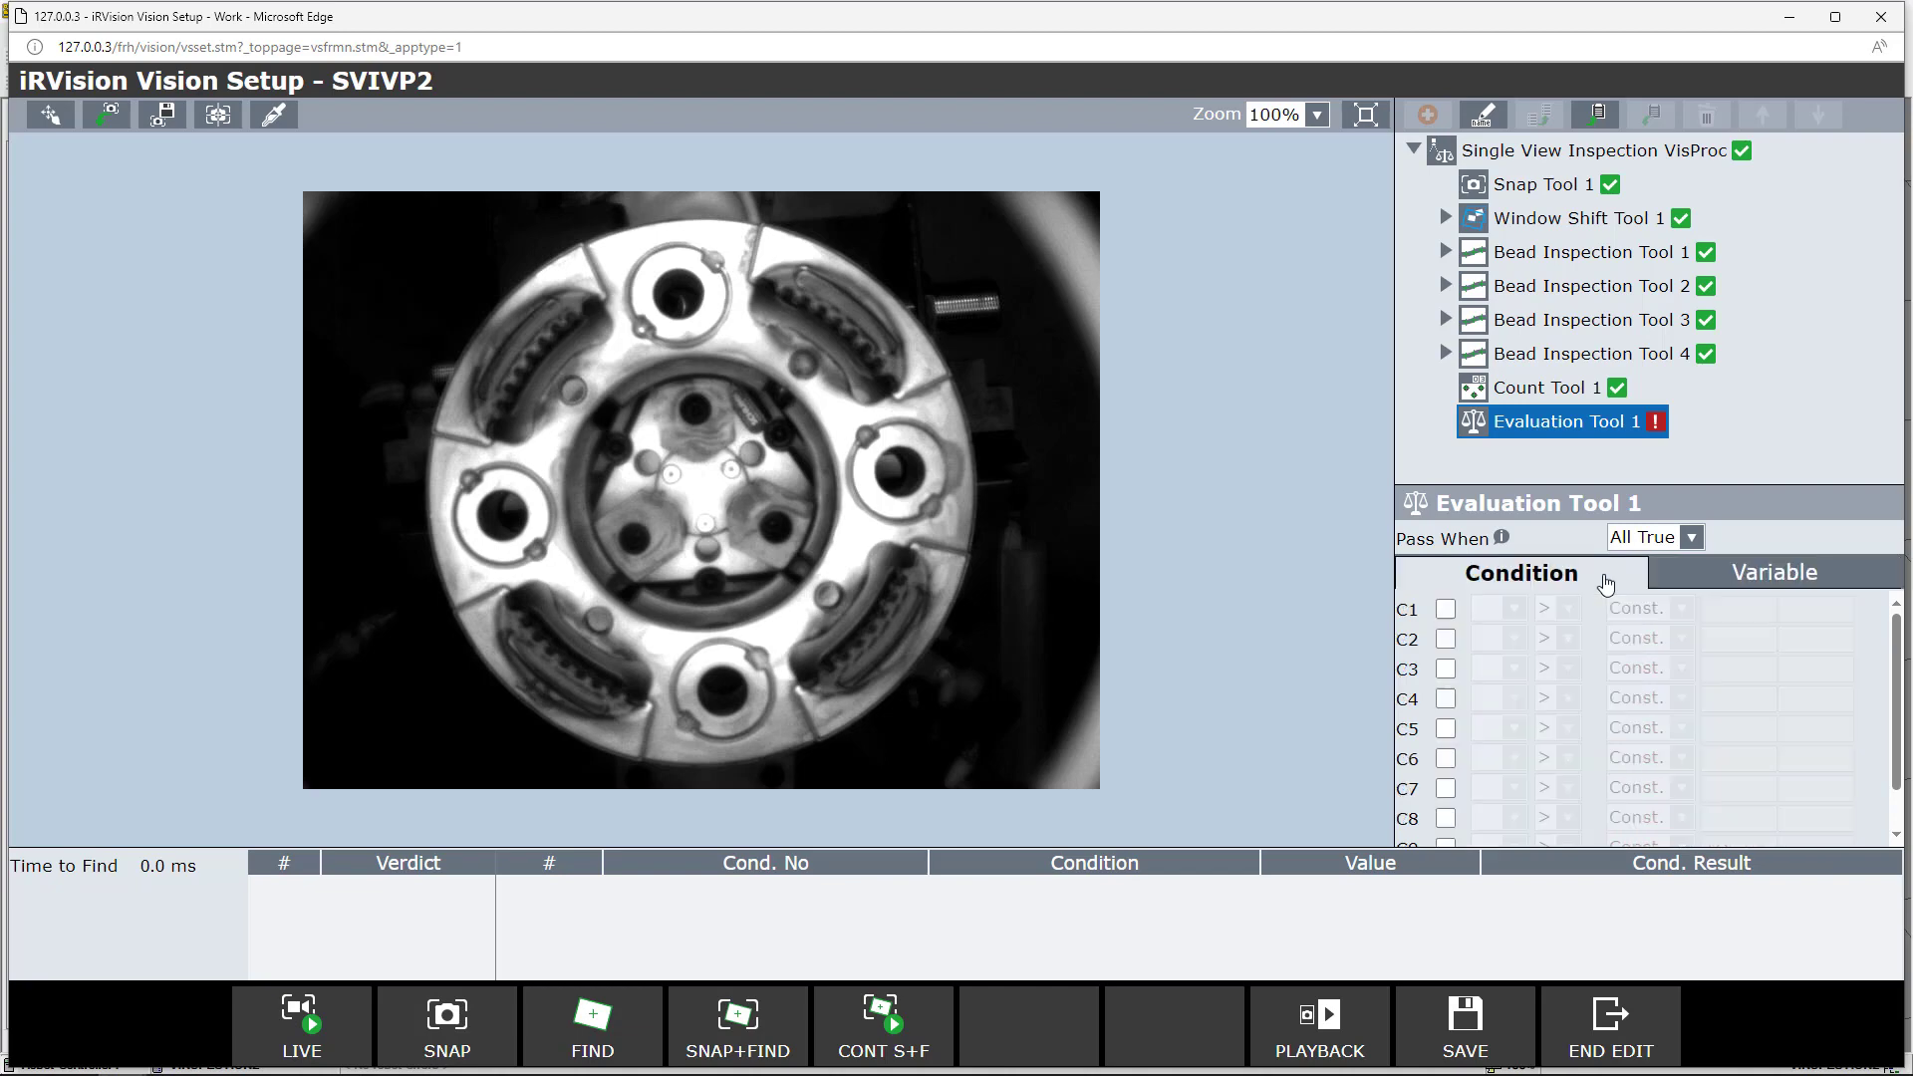
{"action": "left_click", "coordinate": [1446, 610]}
{"action": "left_click", "coordinate": [1512, 608]}
{"action": "left_click", "coordinate": [1508, 669]}
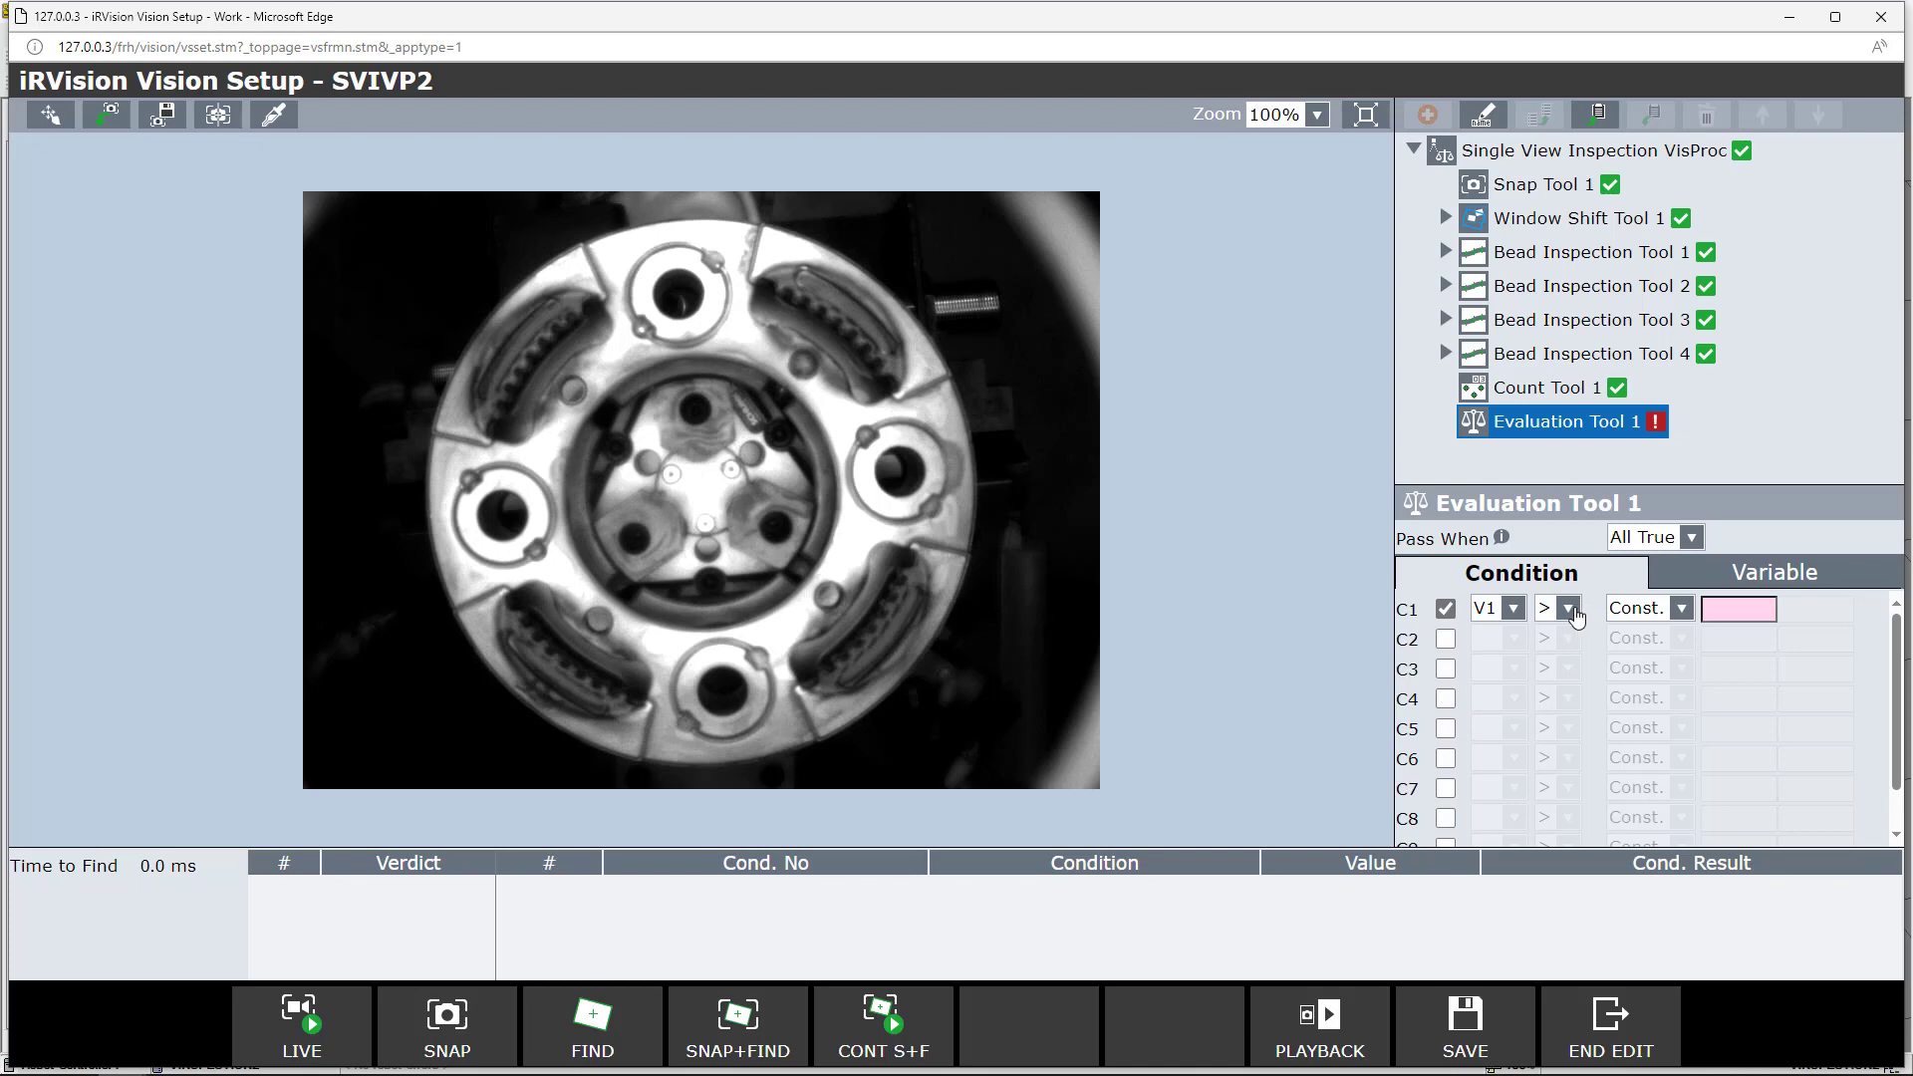
{"action": "left_click", "coordinate": [1573, 614]}
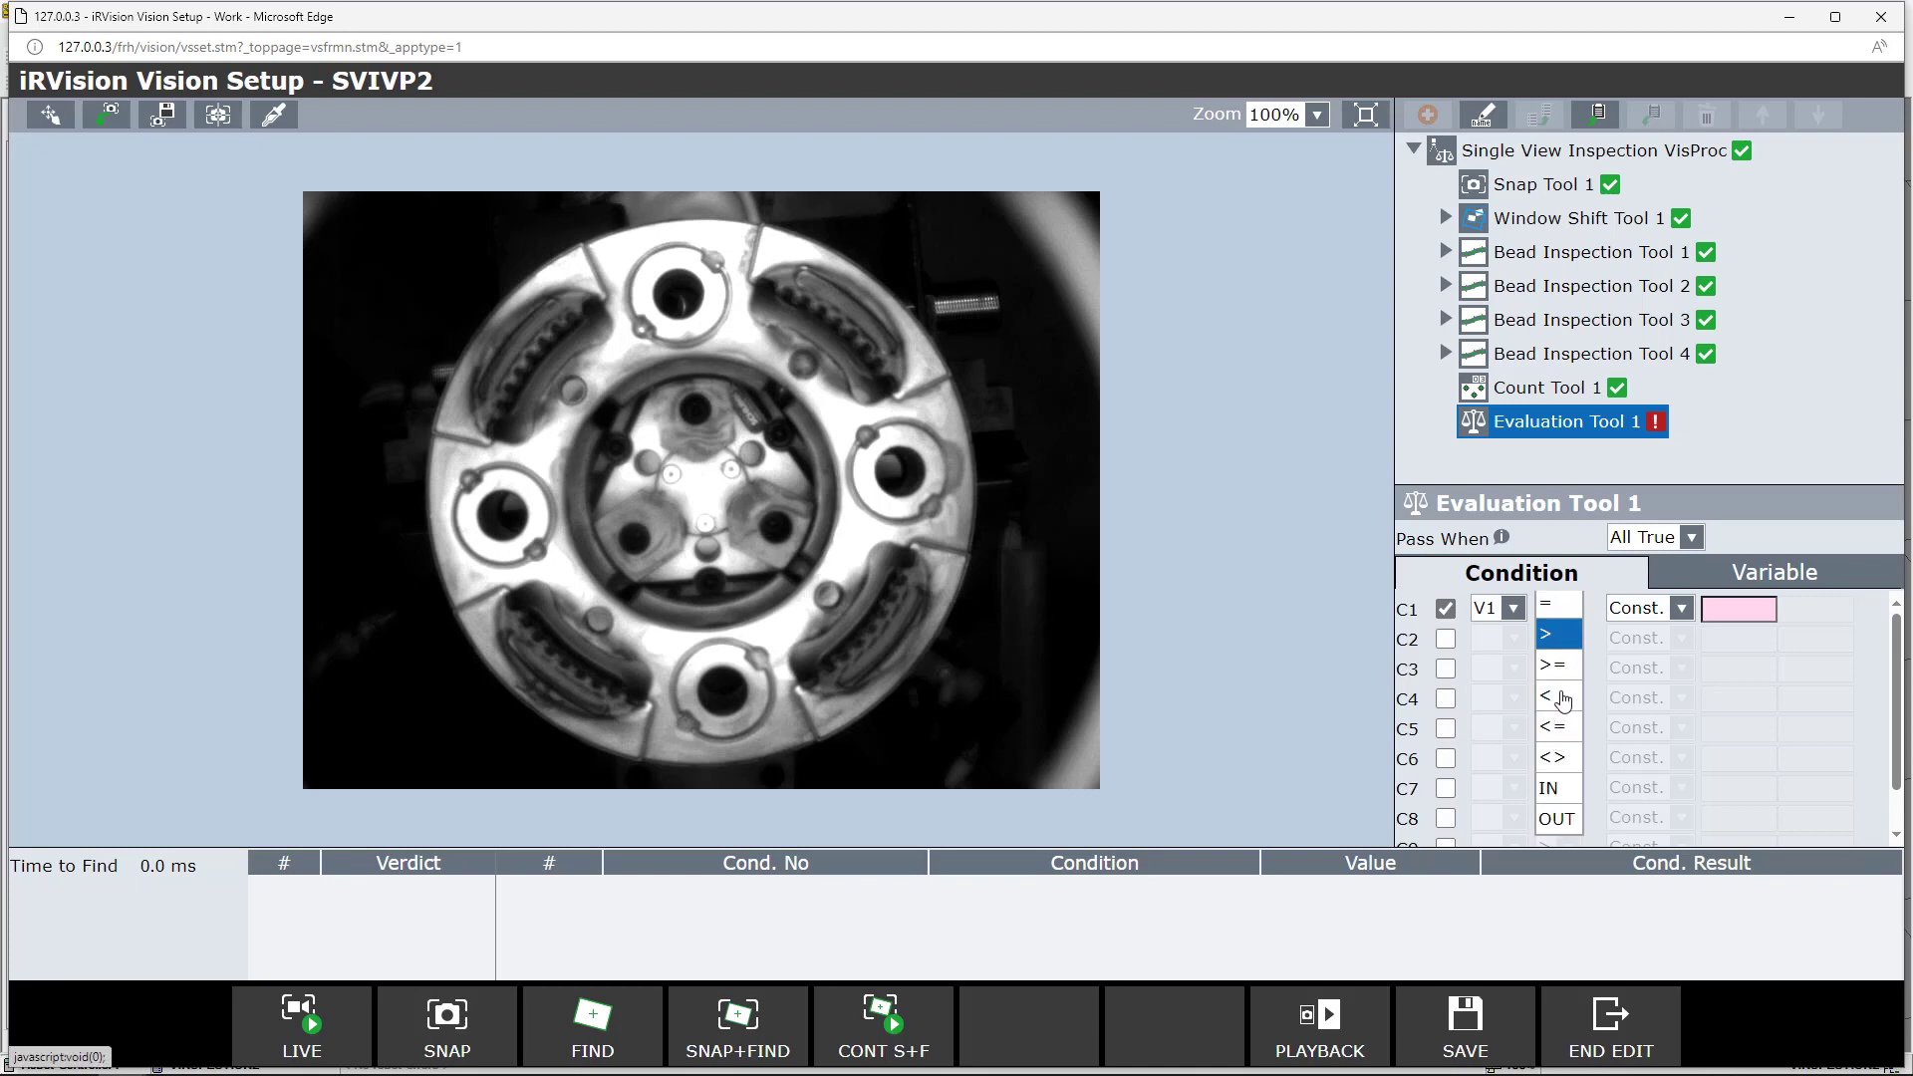
{"action": "left_click", "coordinate": [1564, 605]}
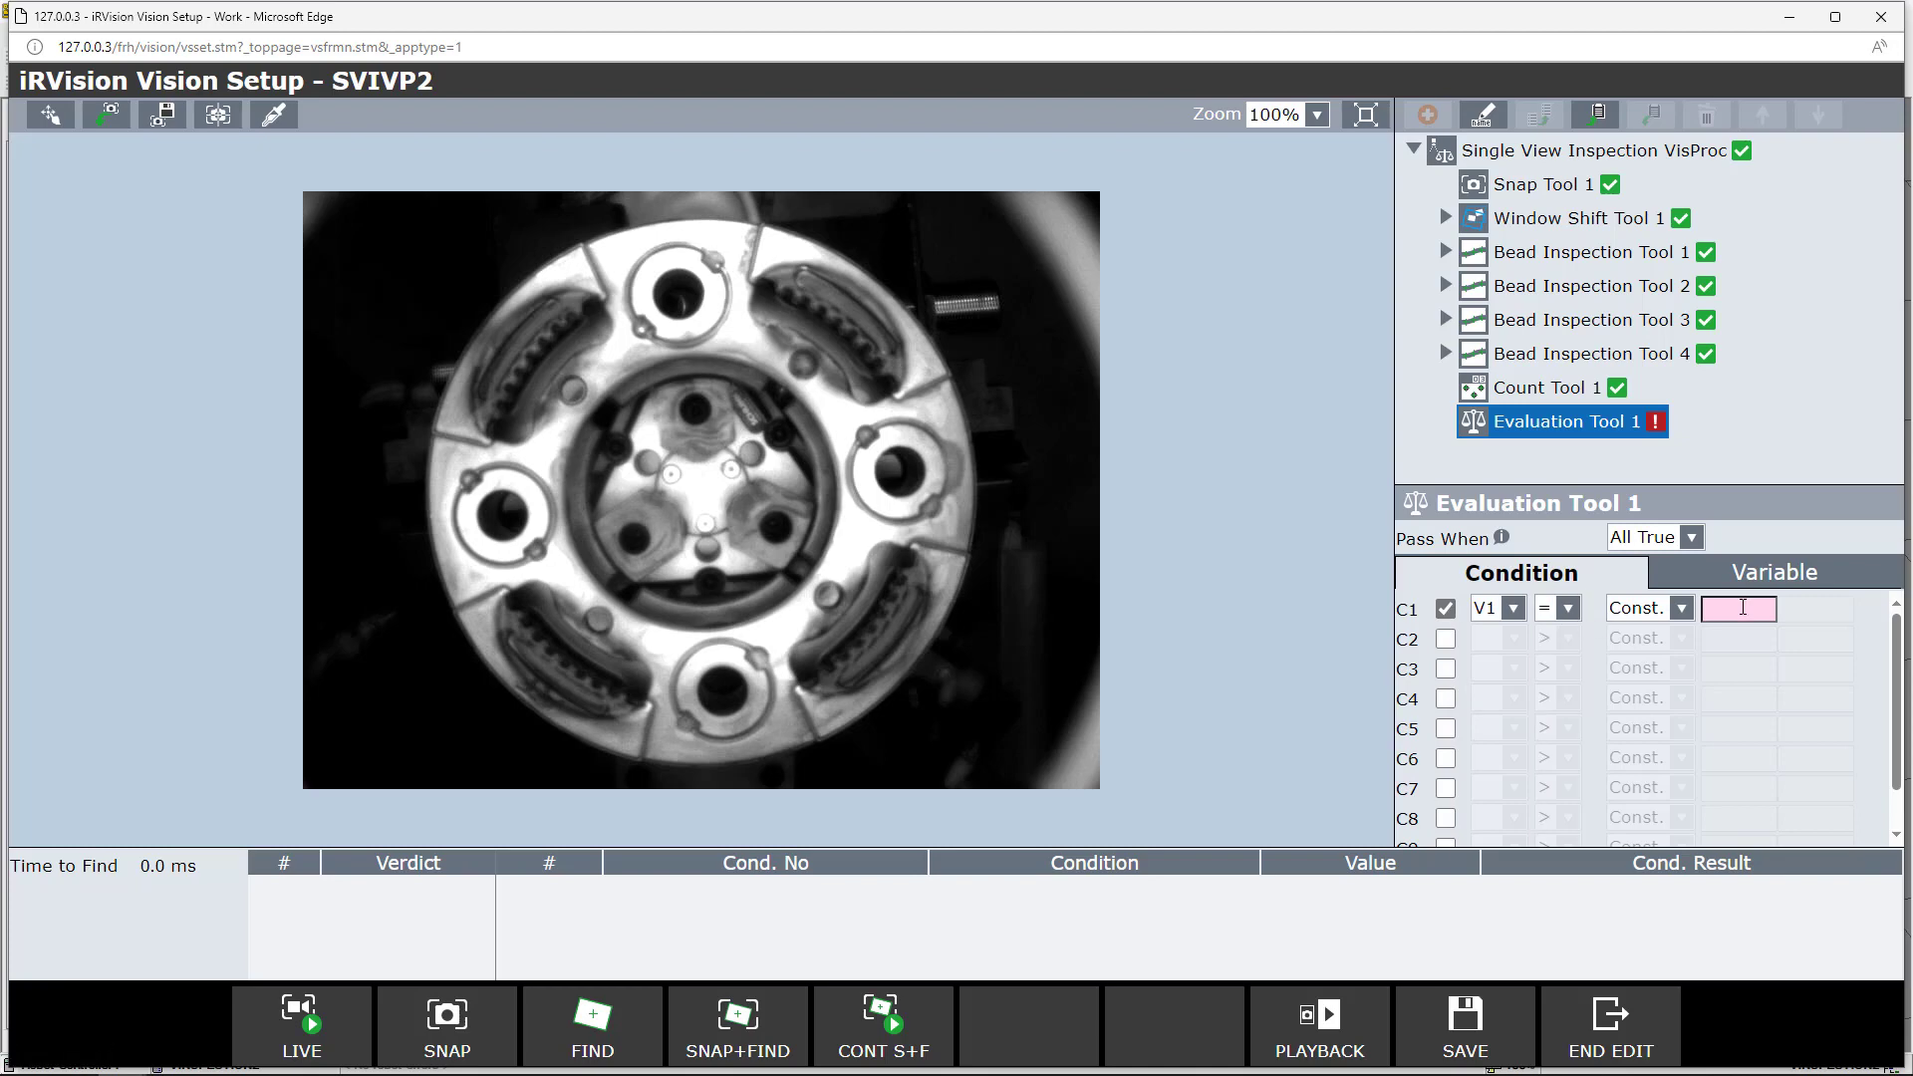
{"action": "left_click", "coordinate": [1741, 608]}
{"action": "type", "text": "0"}
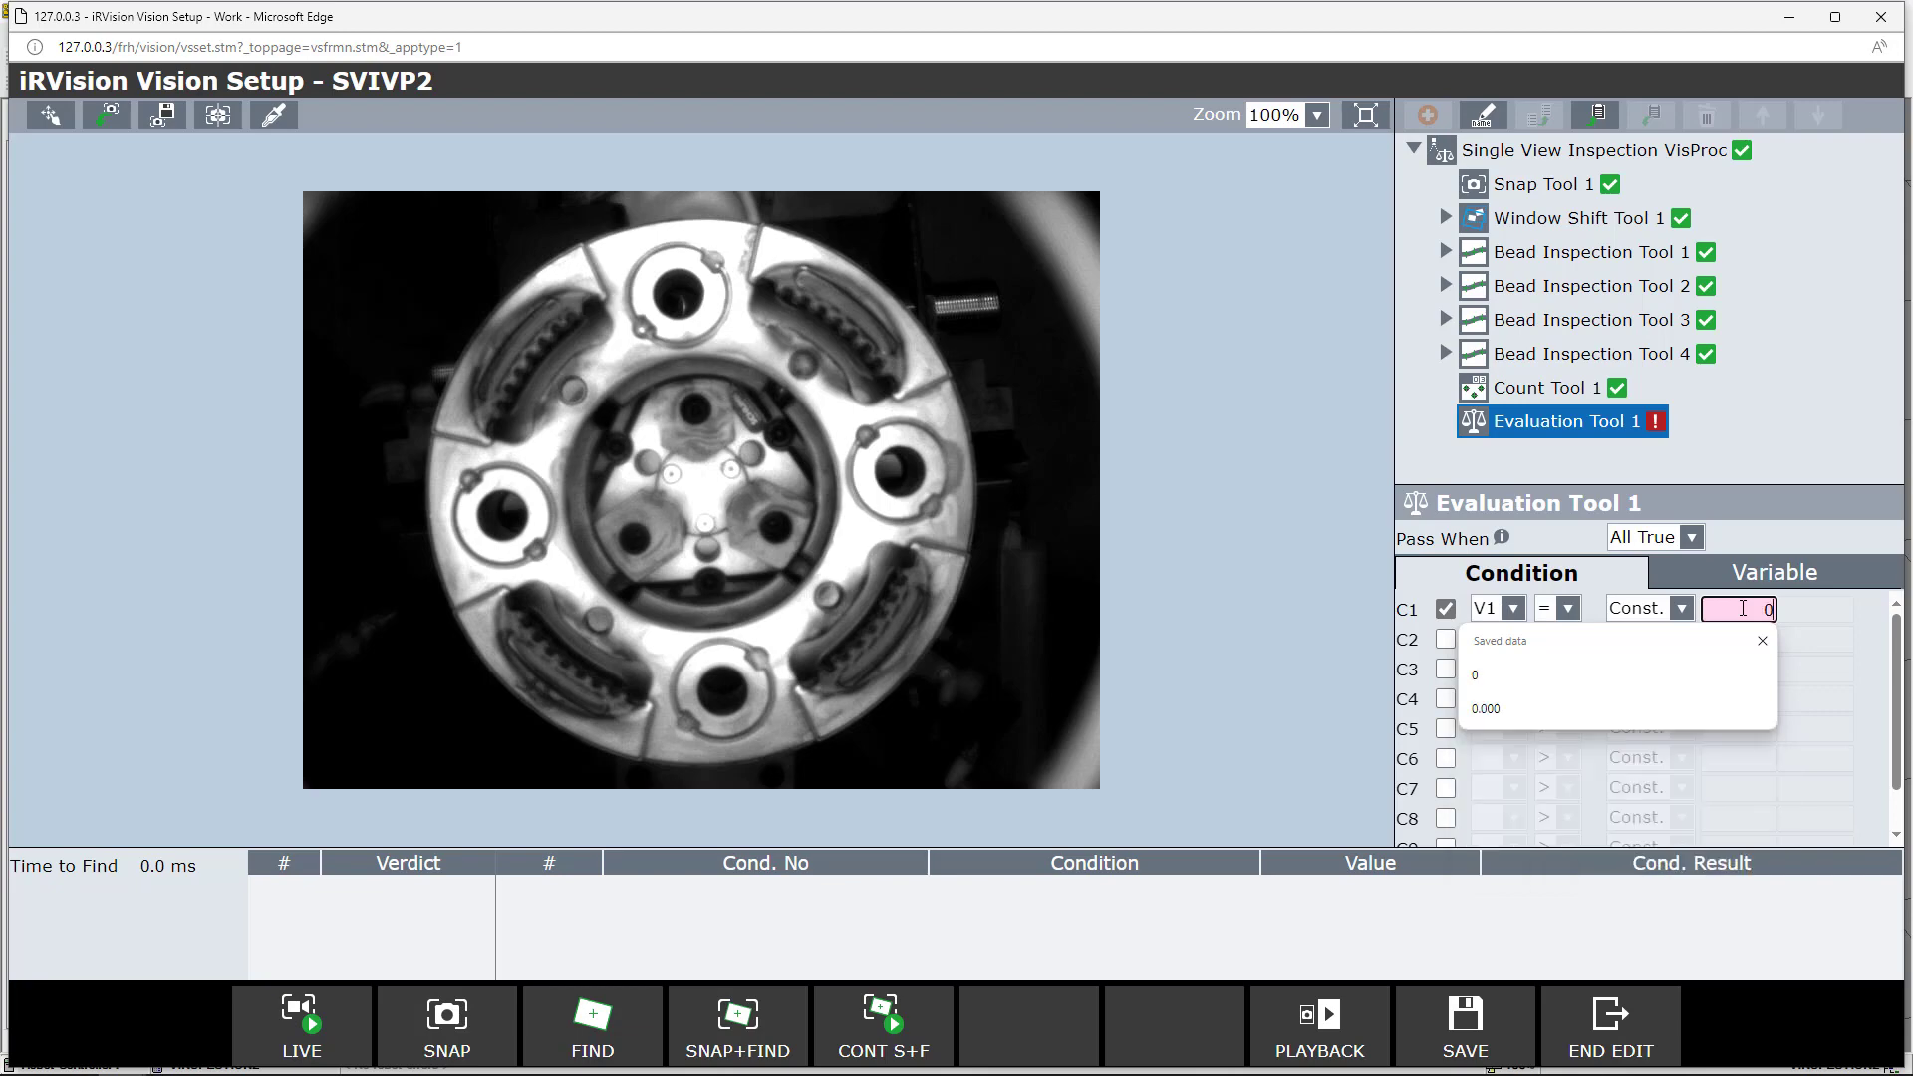
{"action": "key", "text": "Return"}
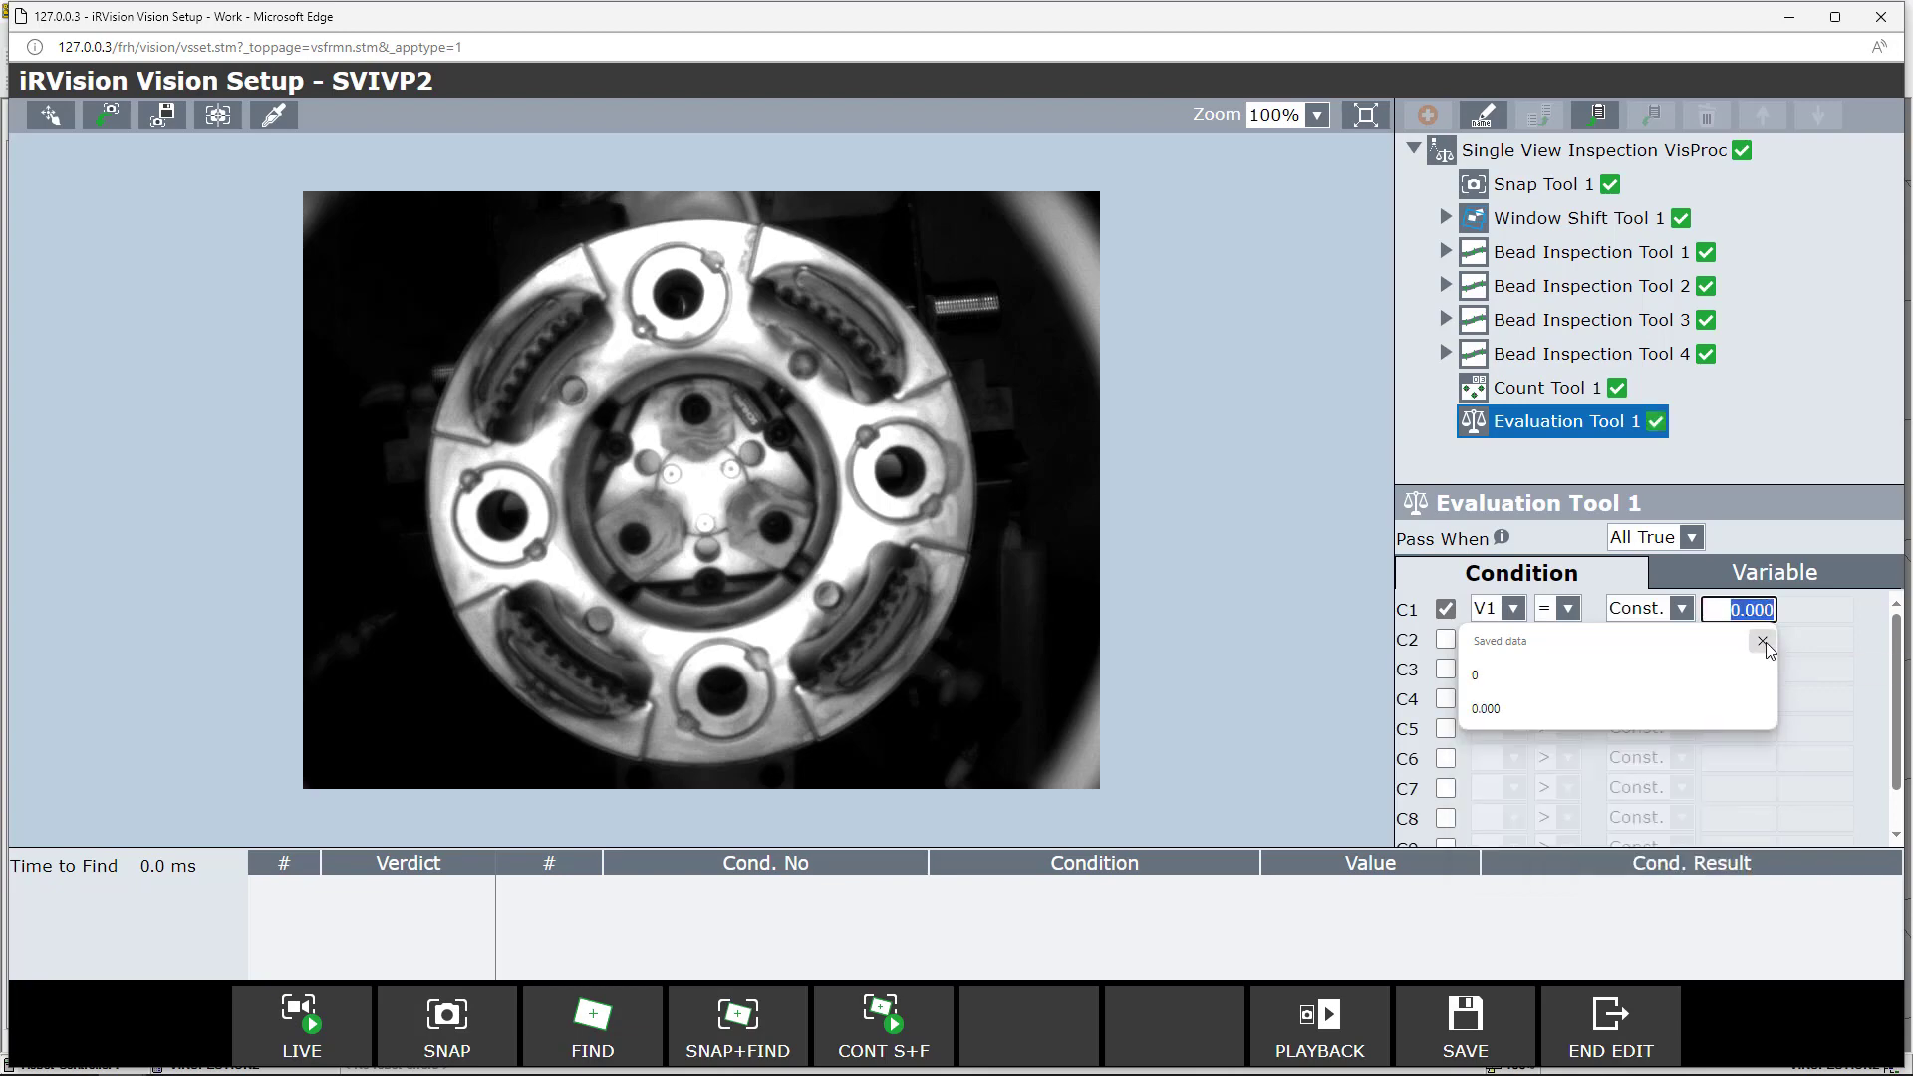
{"action": "left_click", "coordinate": [1762, 642]}
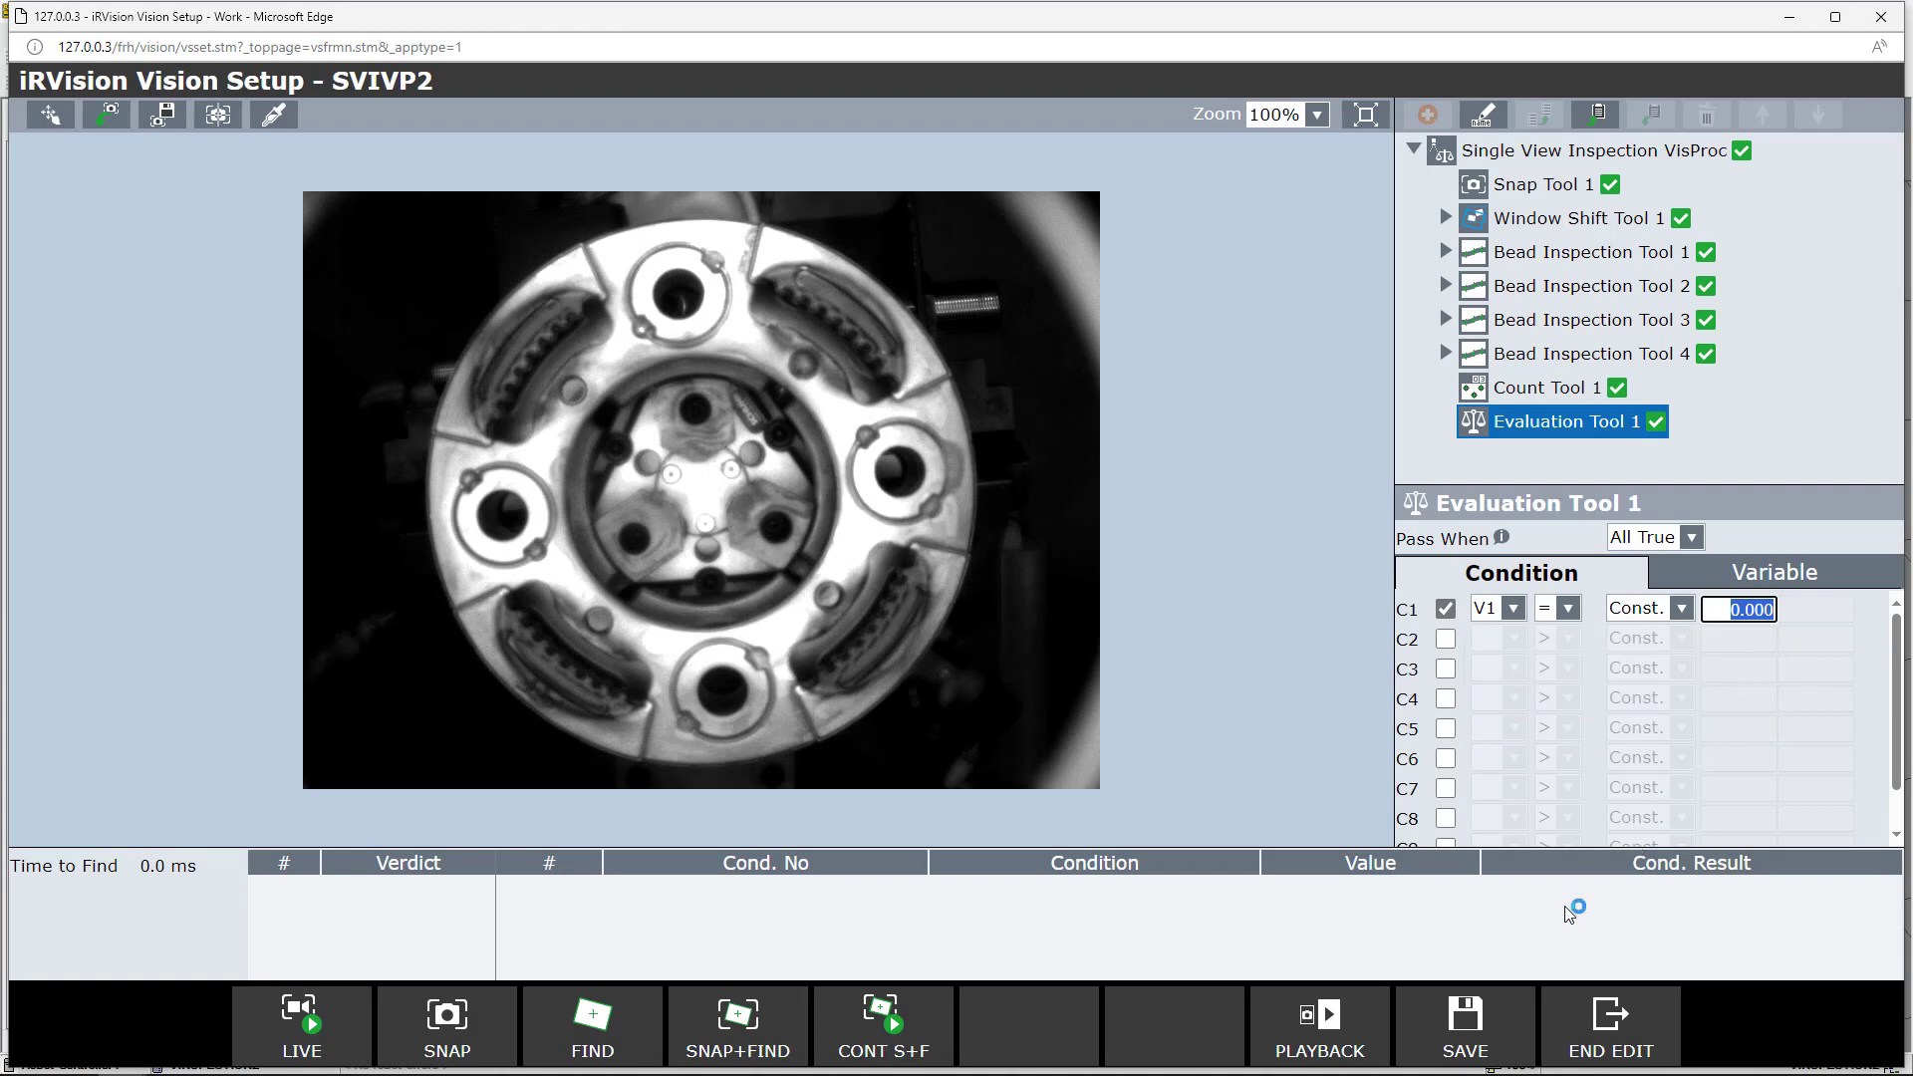
{"action": "left_click", "coordinate": [1466, 1026]}
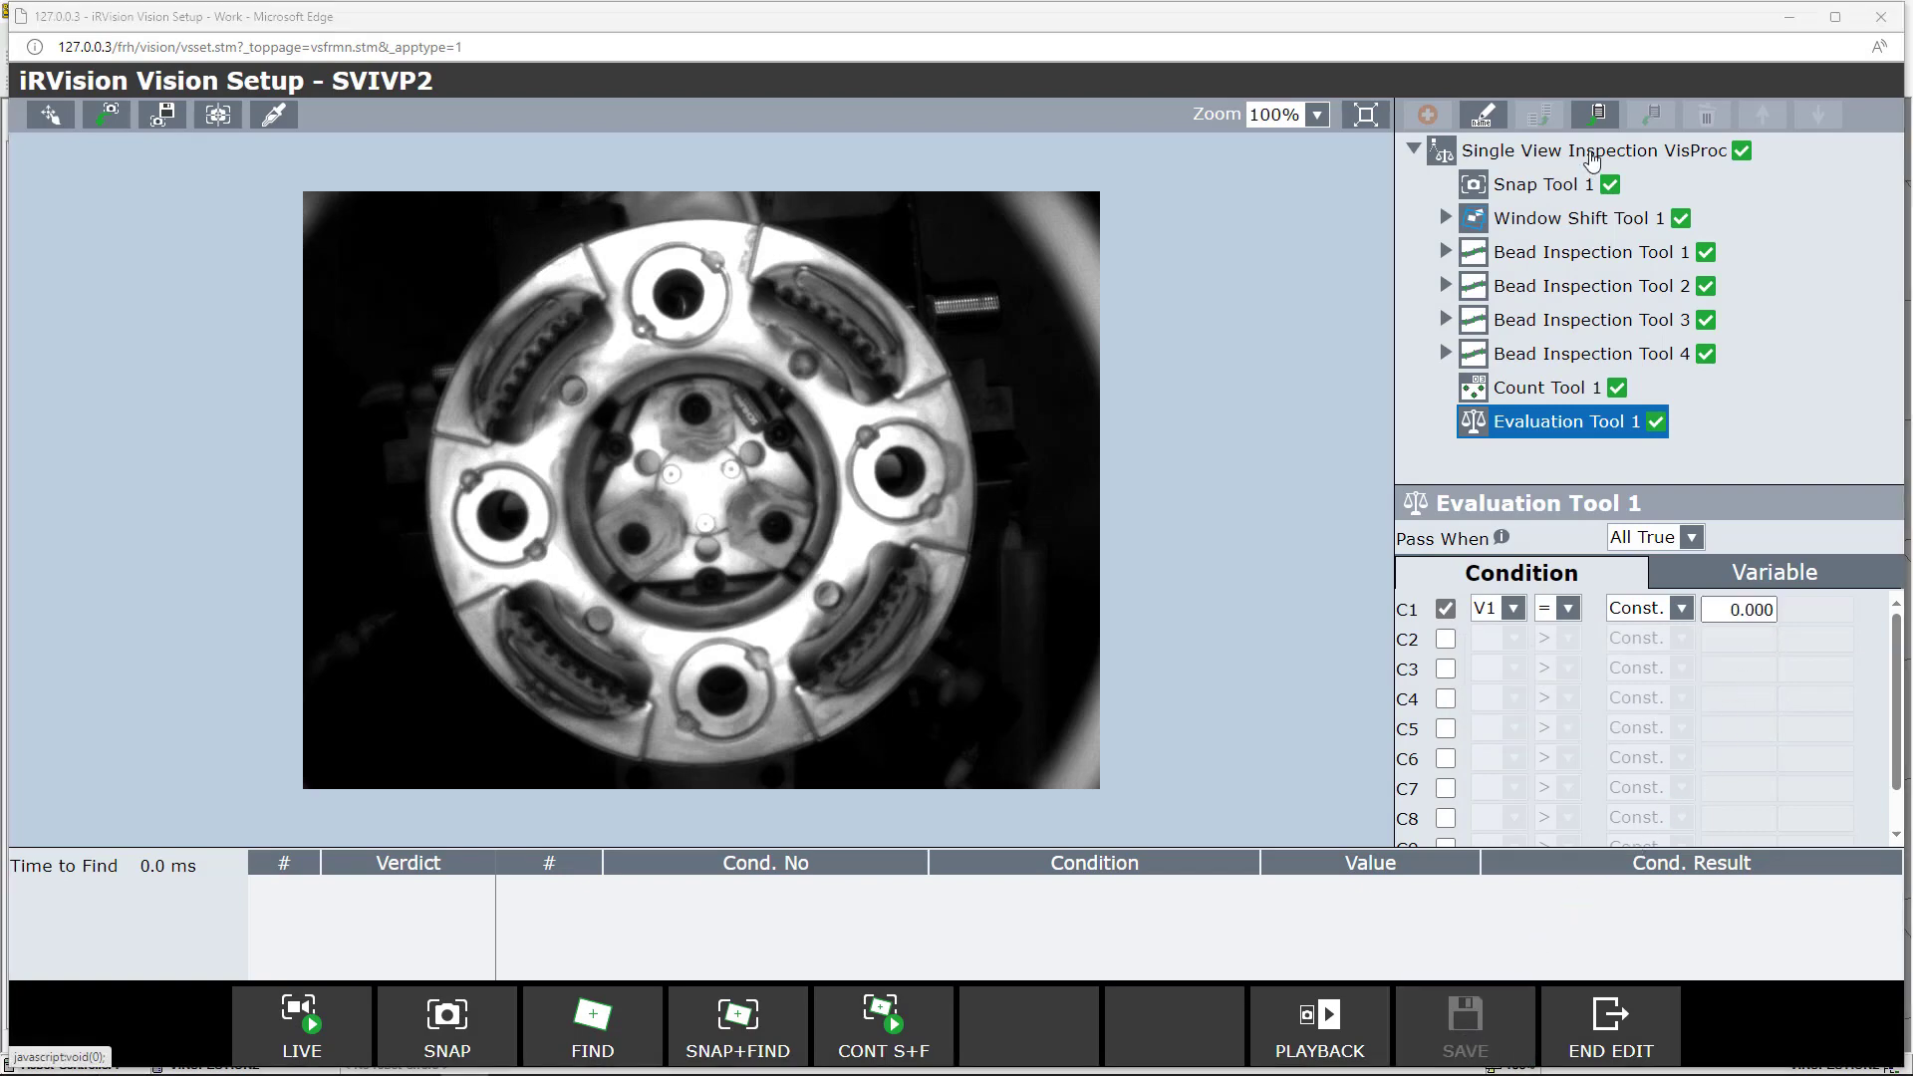
Step: Review the tool tree of the Single View Inspection VisProc, and snap and inspect two parts to check the overall verdict
{"action": "left_click", "coordinate": [1592, 157]}
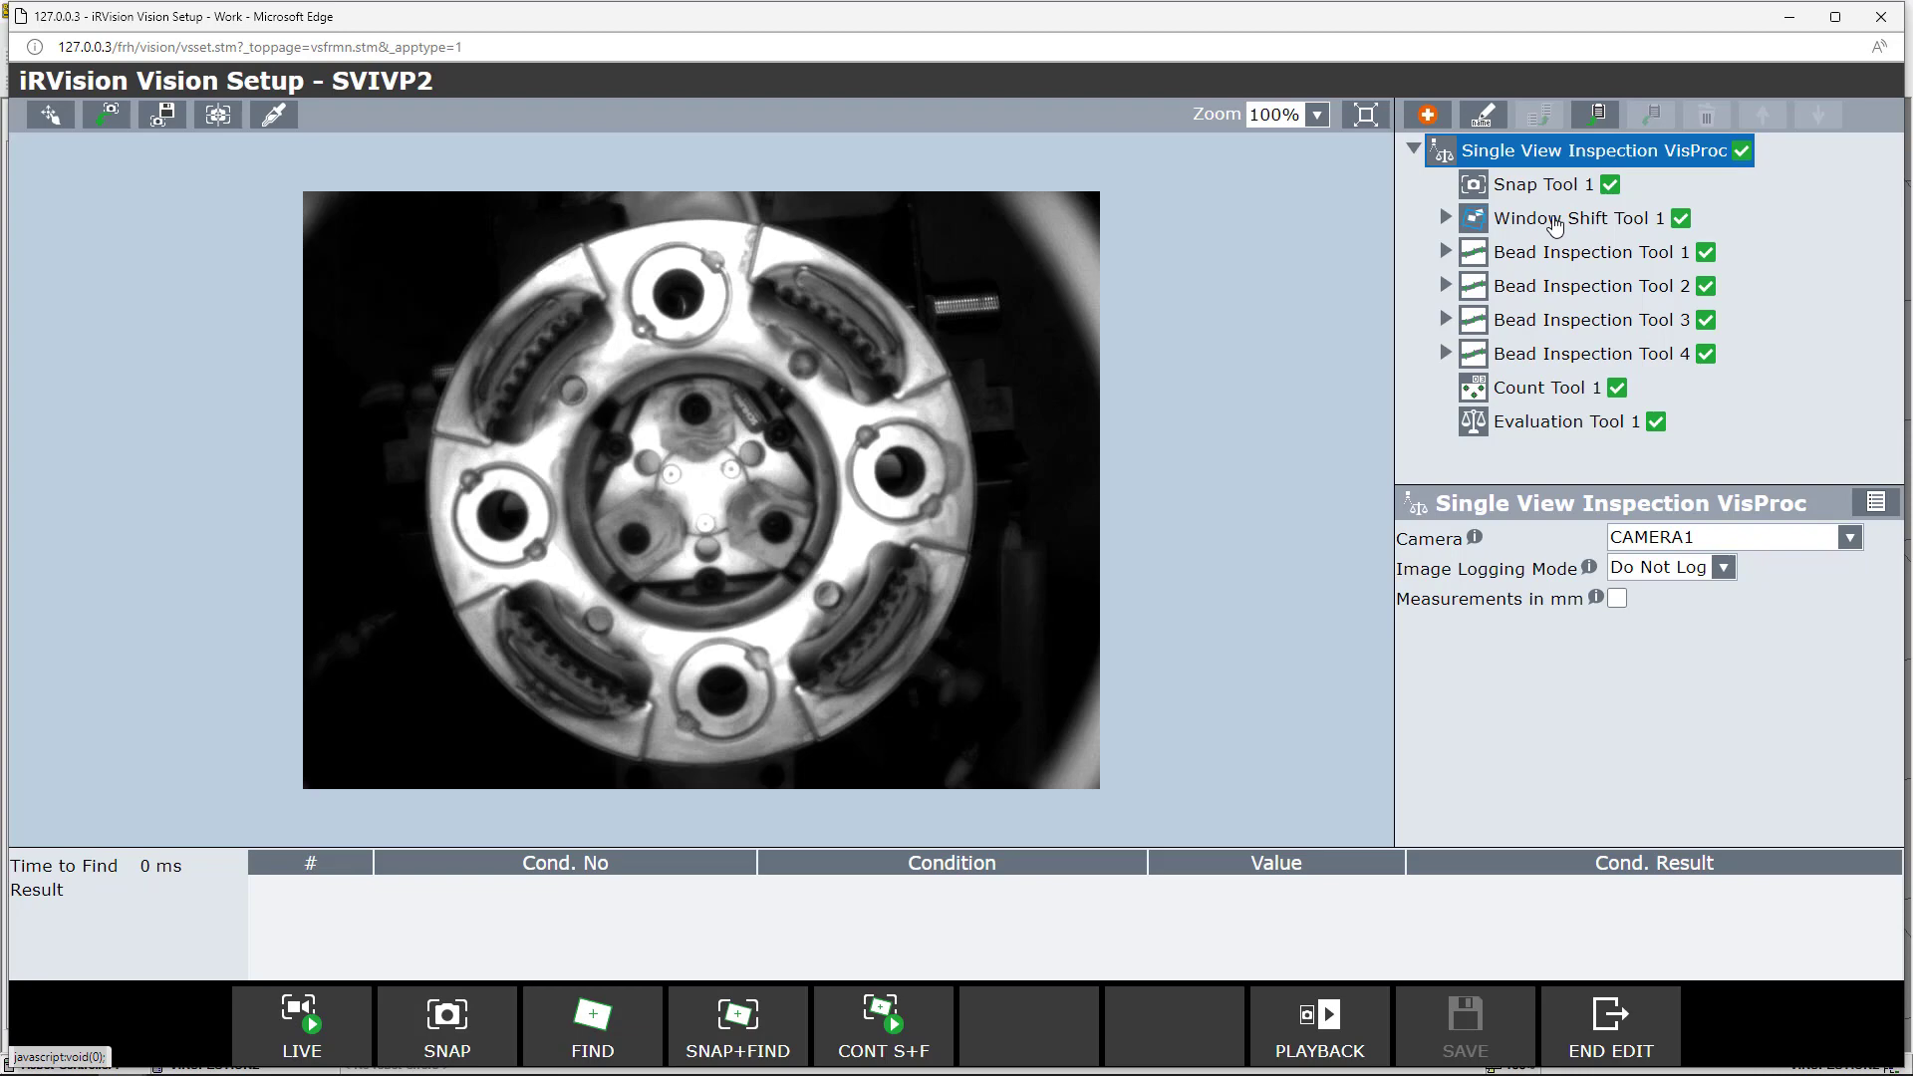
{"action": "left_click", "coordinate": [1446, 219]}
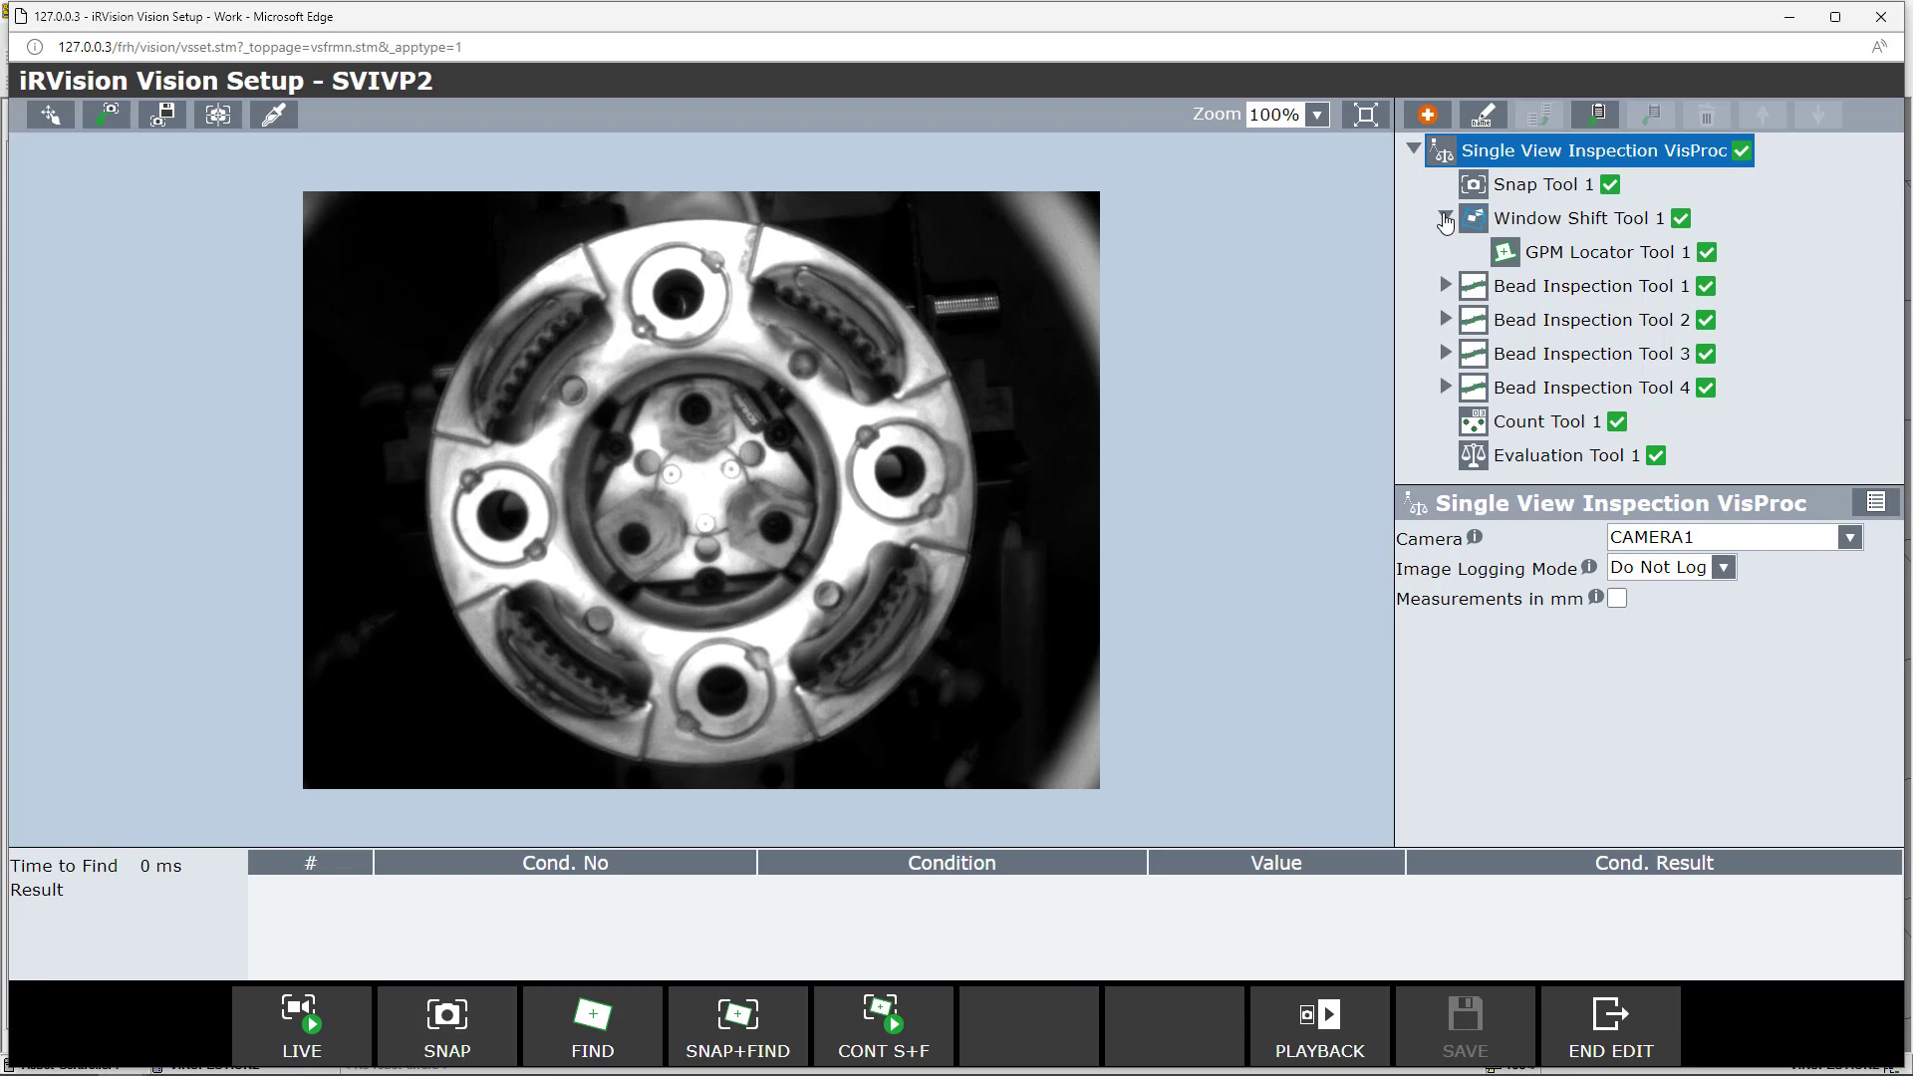
{"action": "left_click", "coordinate": [1446, 220]}
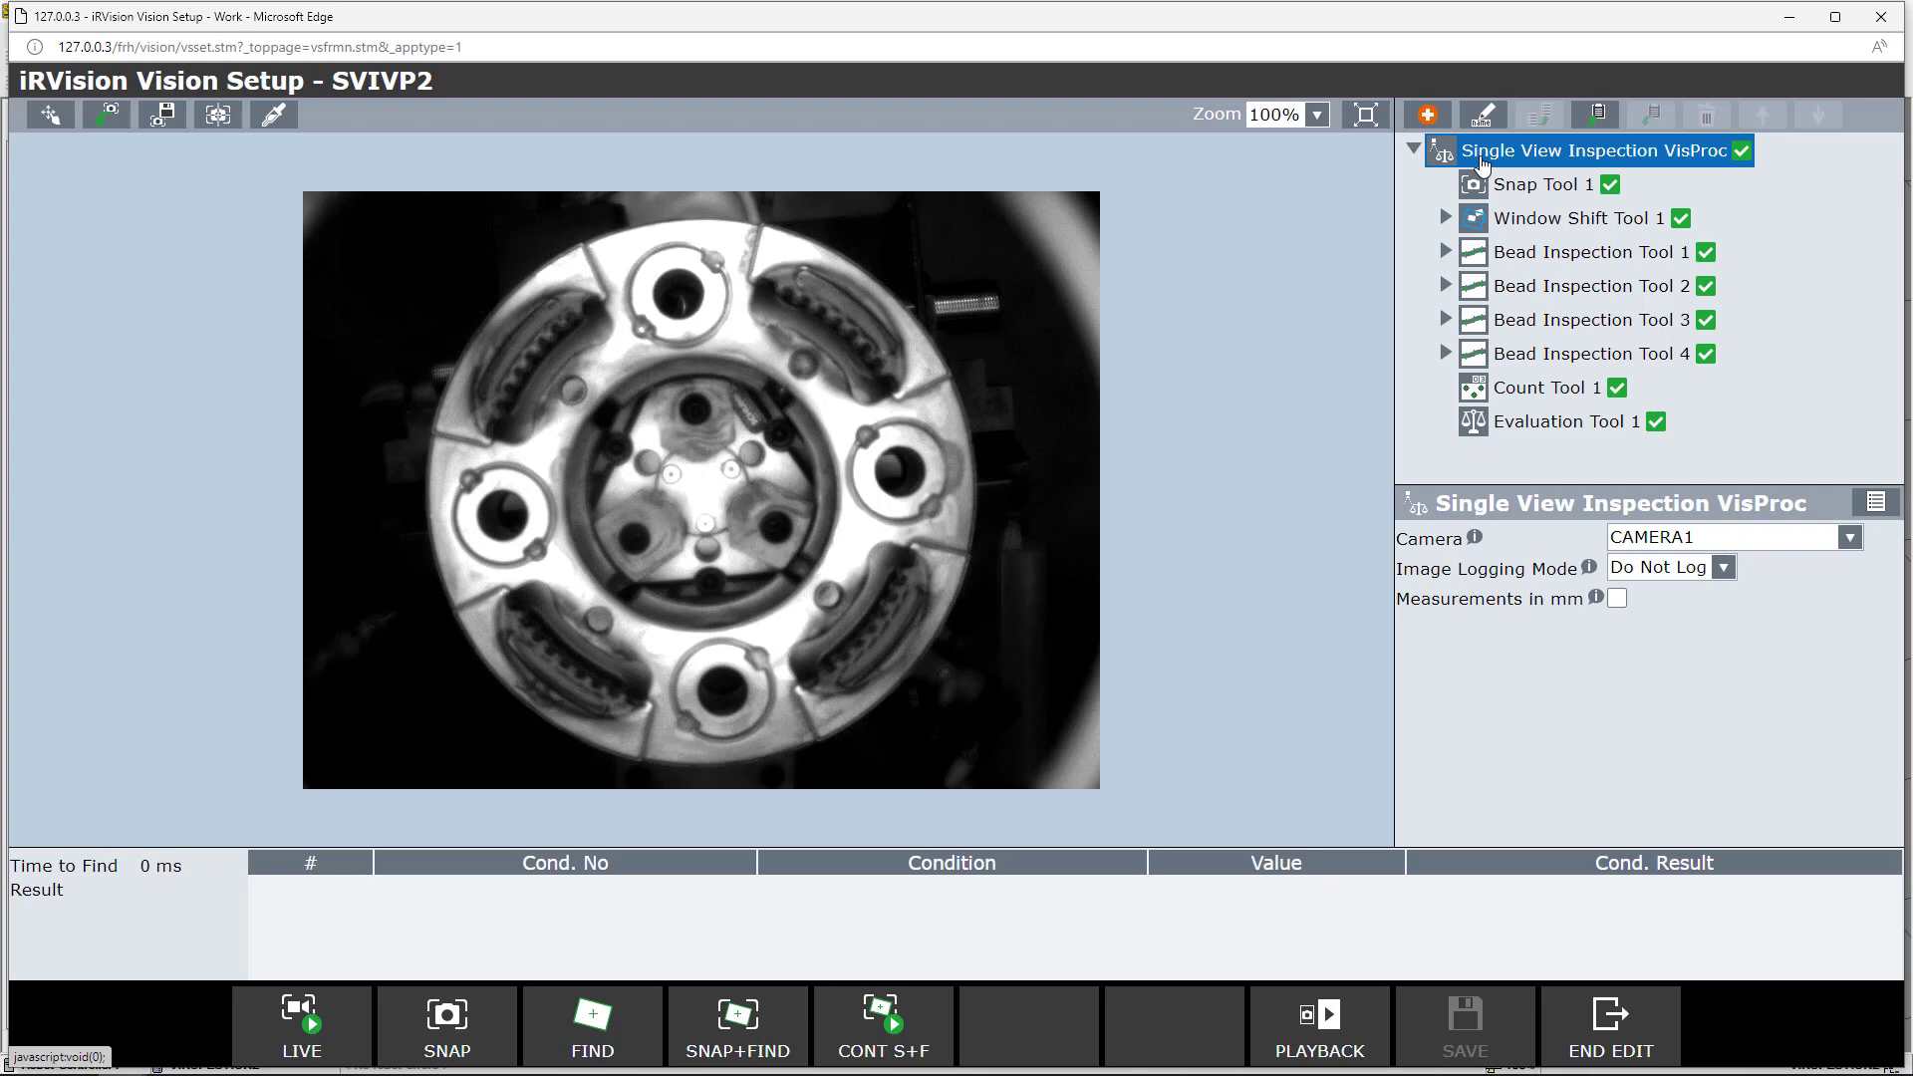
{"action": "left_click", "coordinate": [763, 1022]}
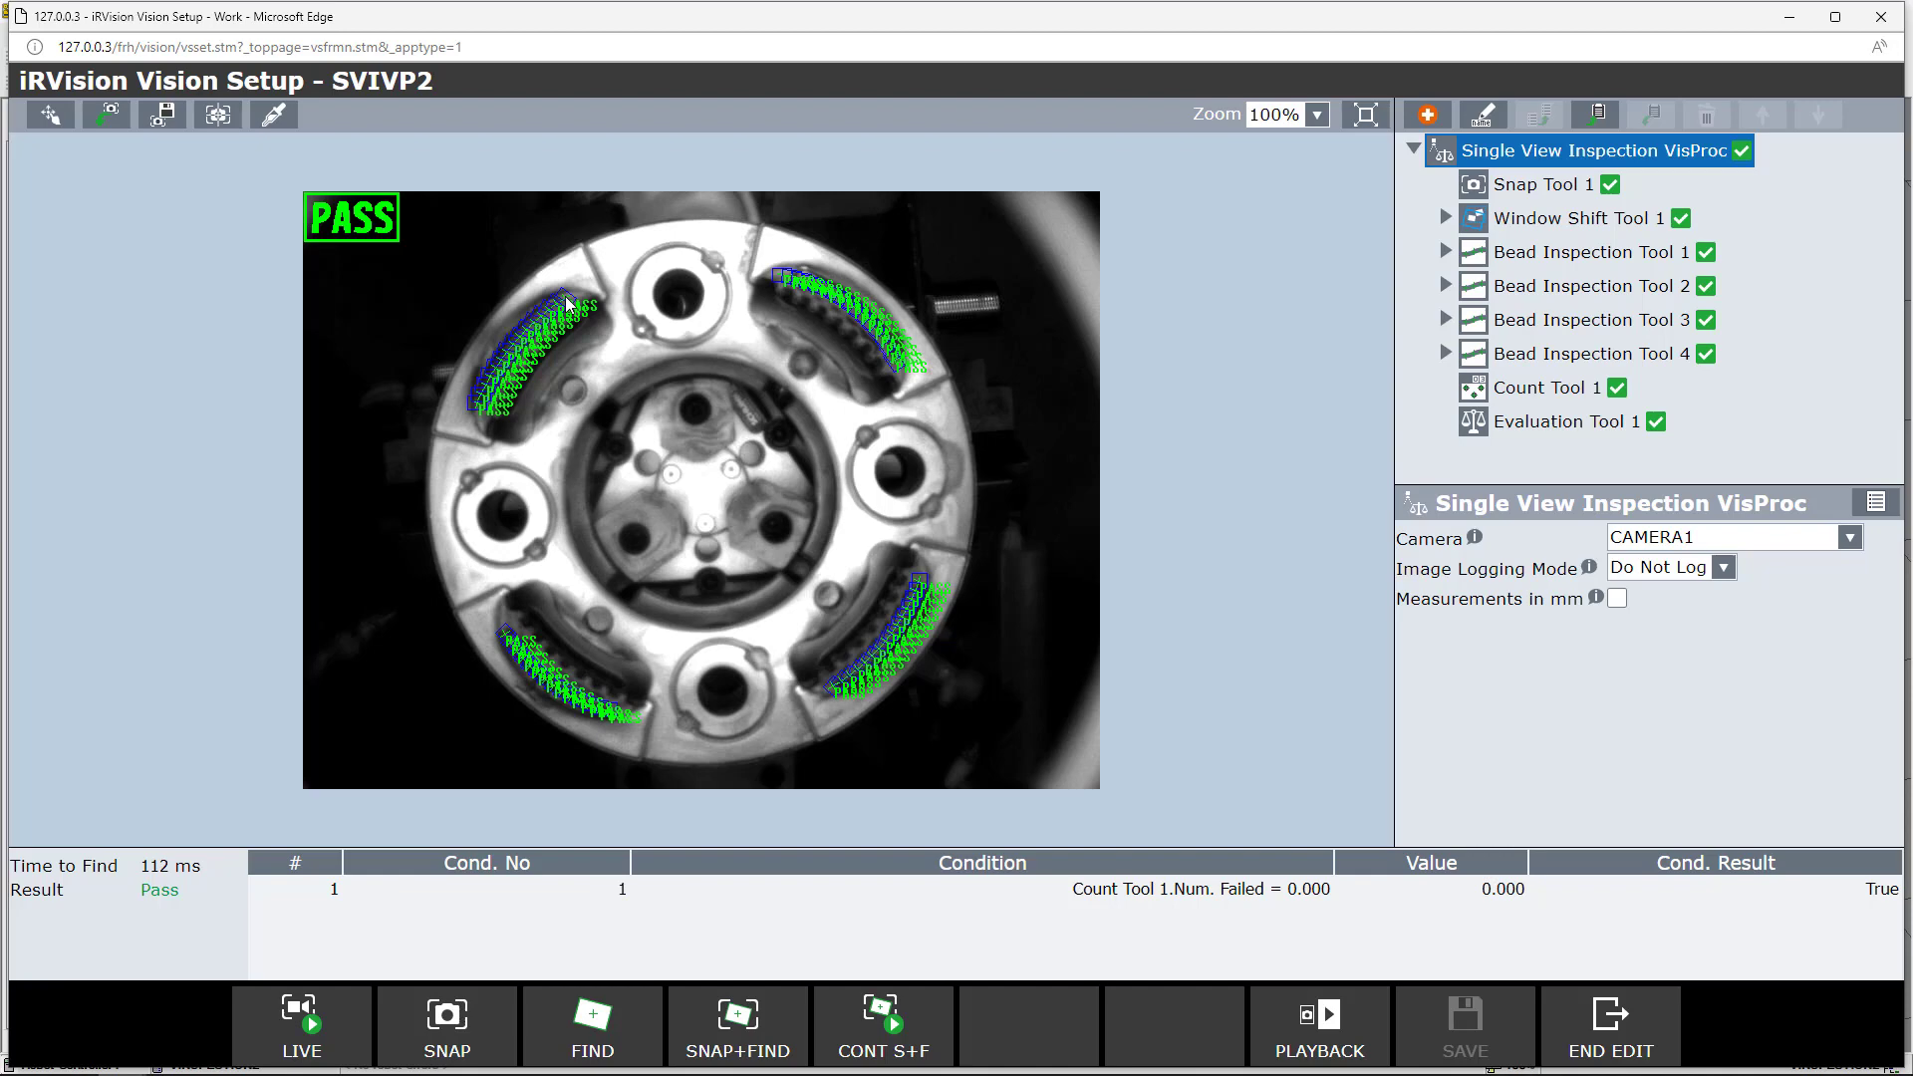
{"action": "left_click", "coordinate": [730, 1026]}
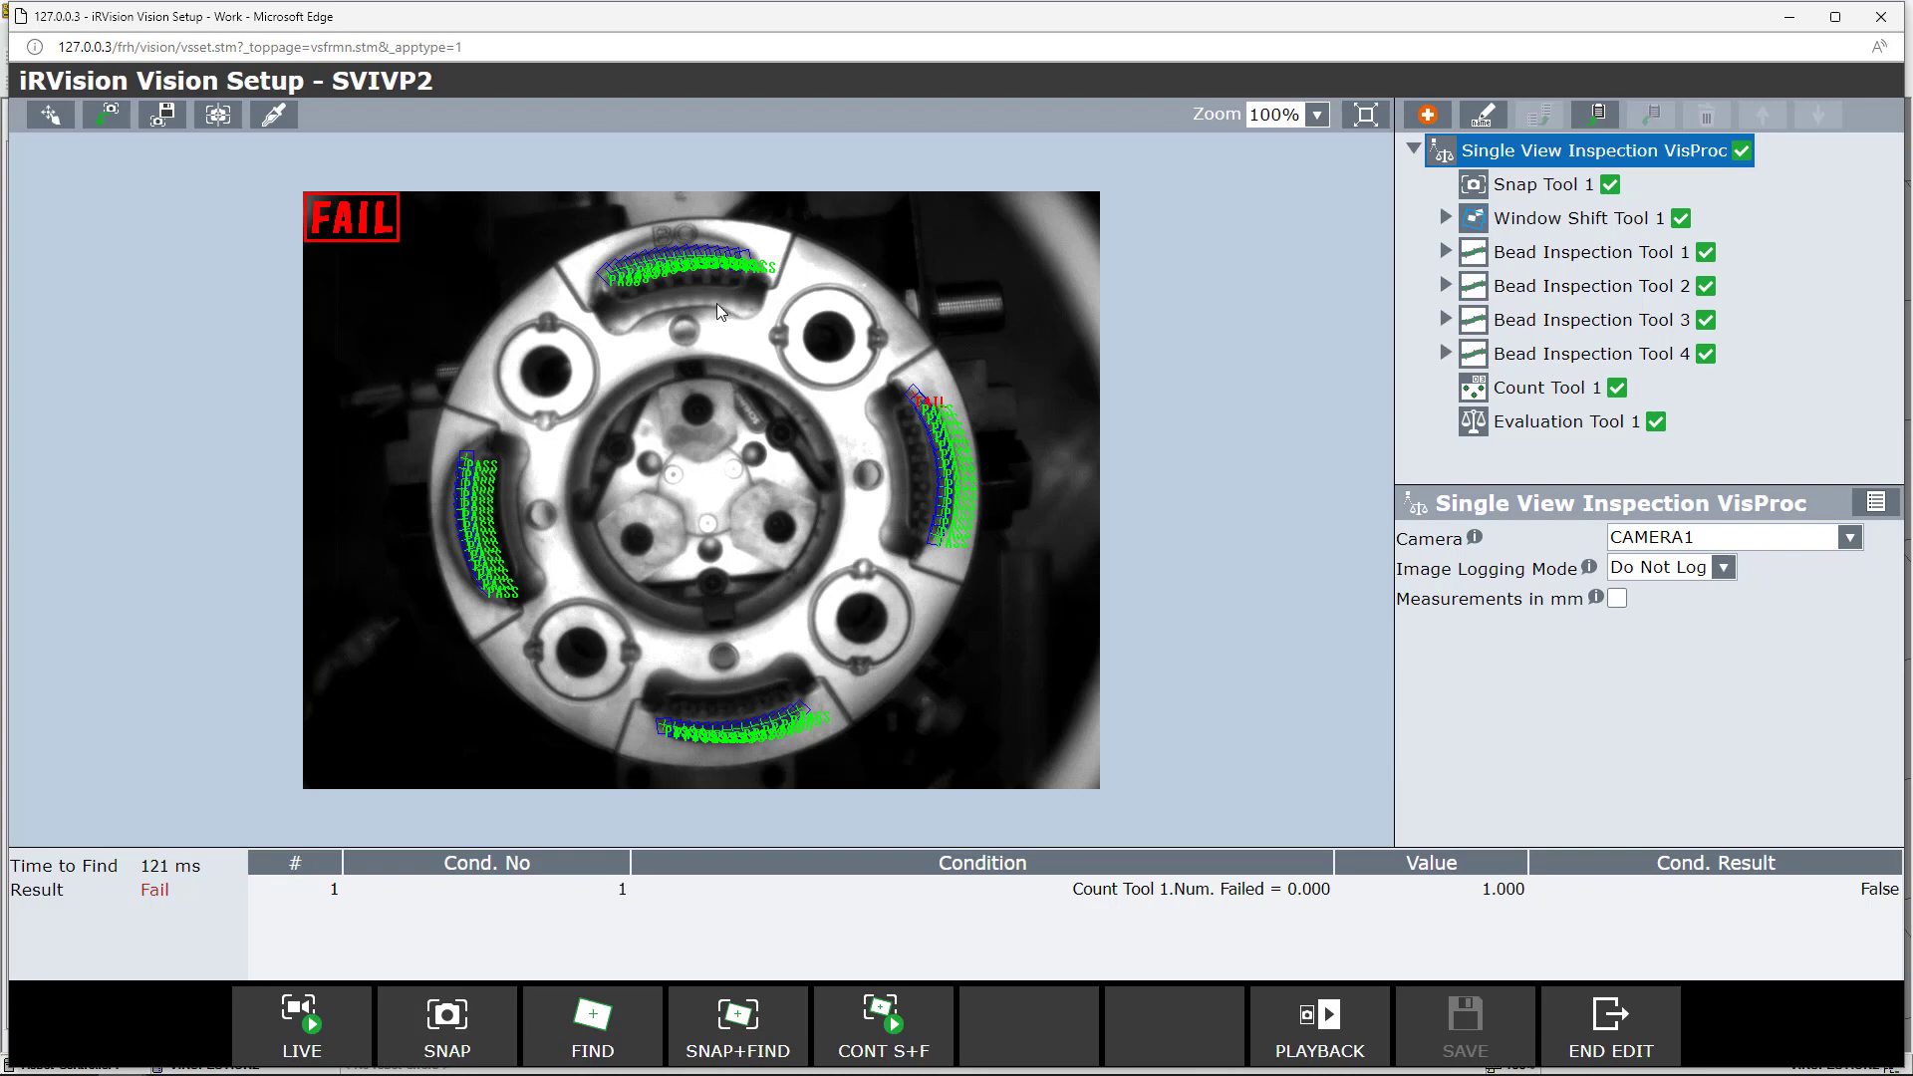
Step: Examine Histogram Tool 2 and Evaluation Tool 3 under Bead Inspection Tool 2, running a find to check the per-point verdicts
{"action": "left_click", "coordinate": [1448, 287]}
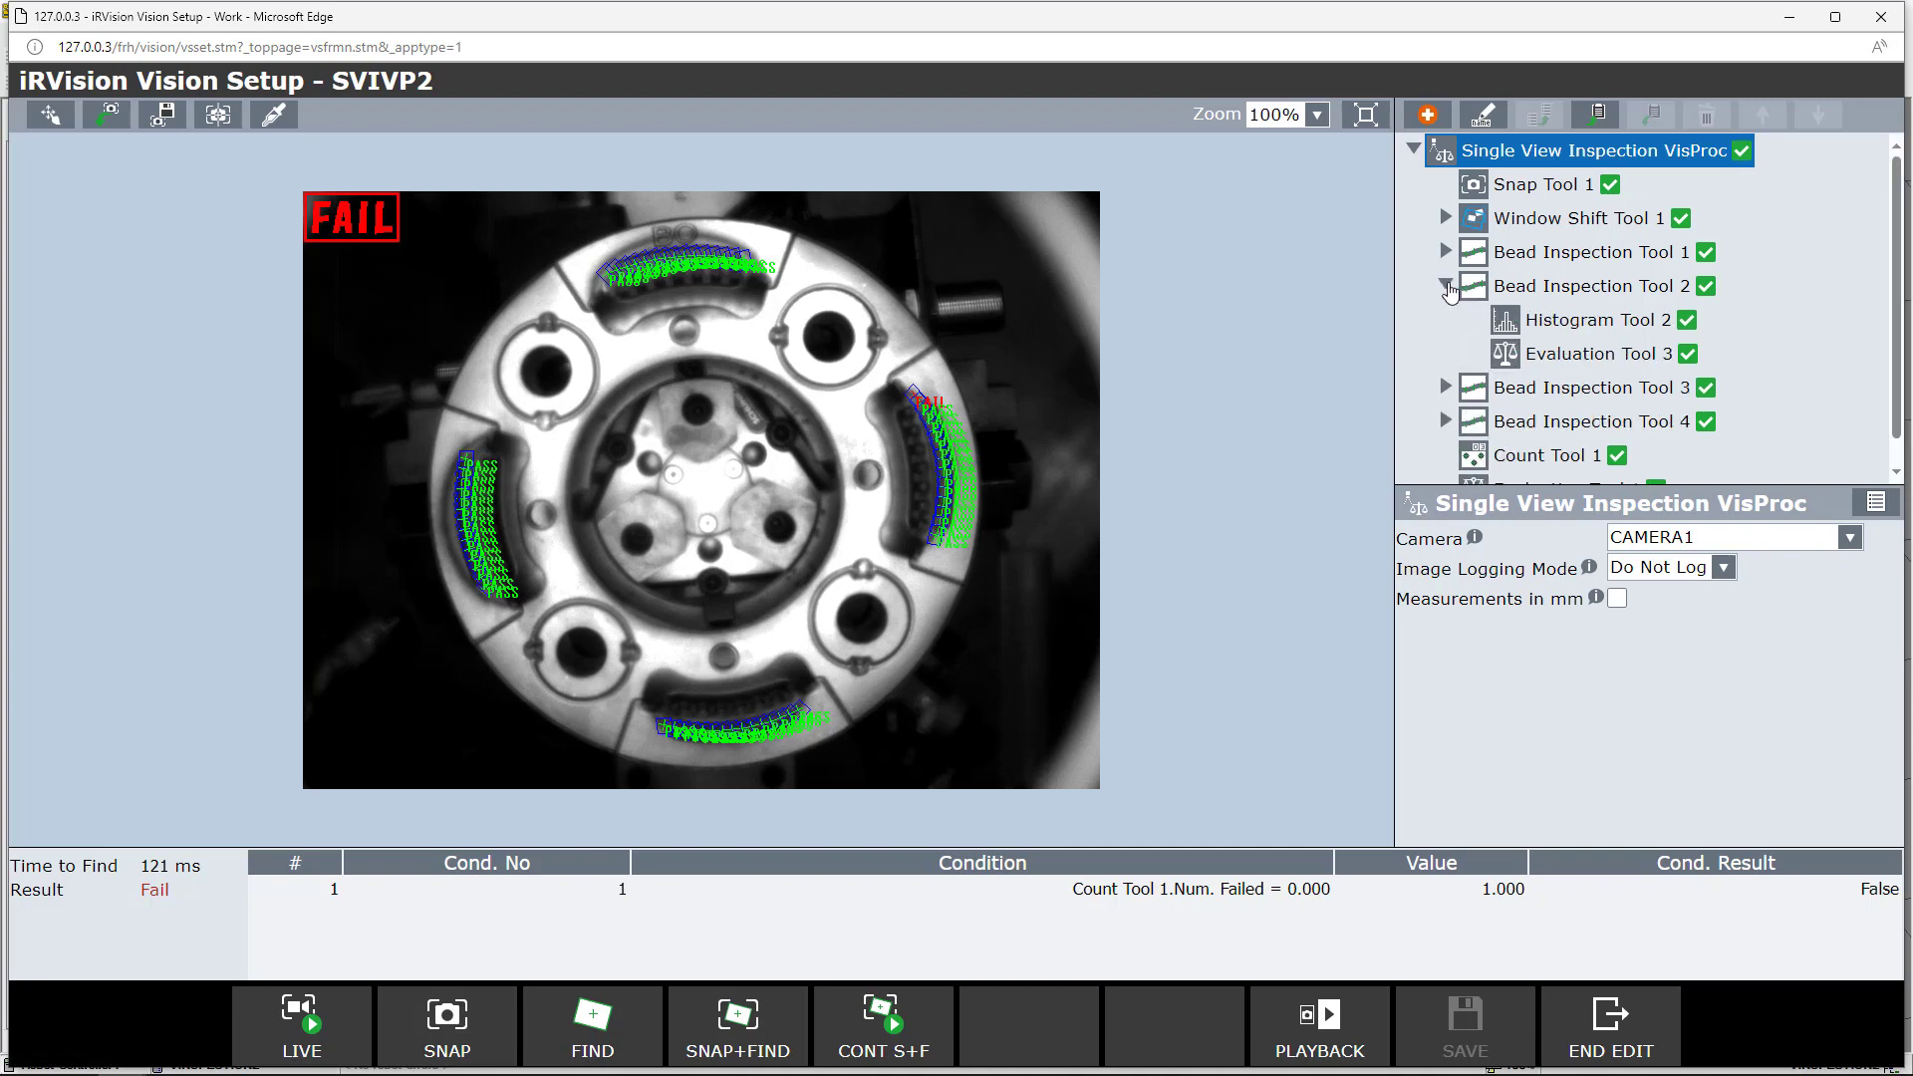
{"action": "left_click", "coordinate": [1533, 330]}
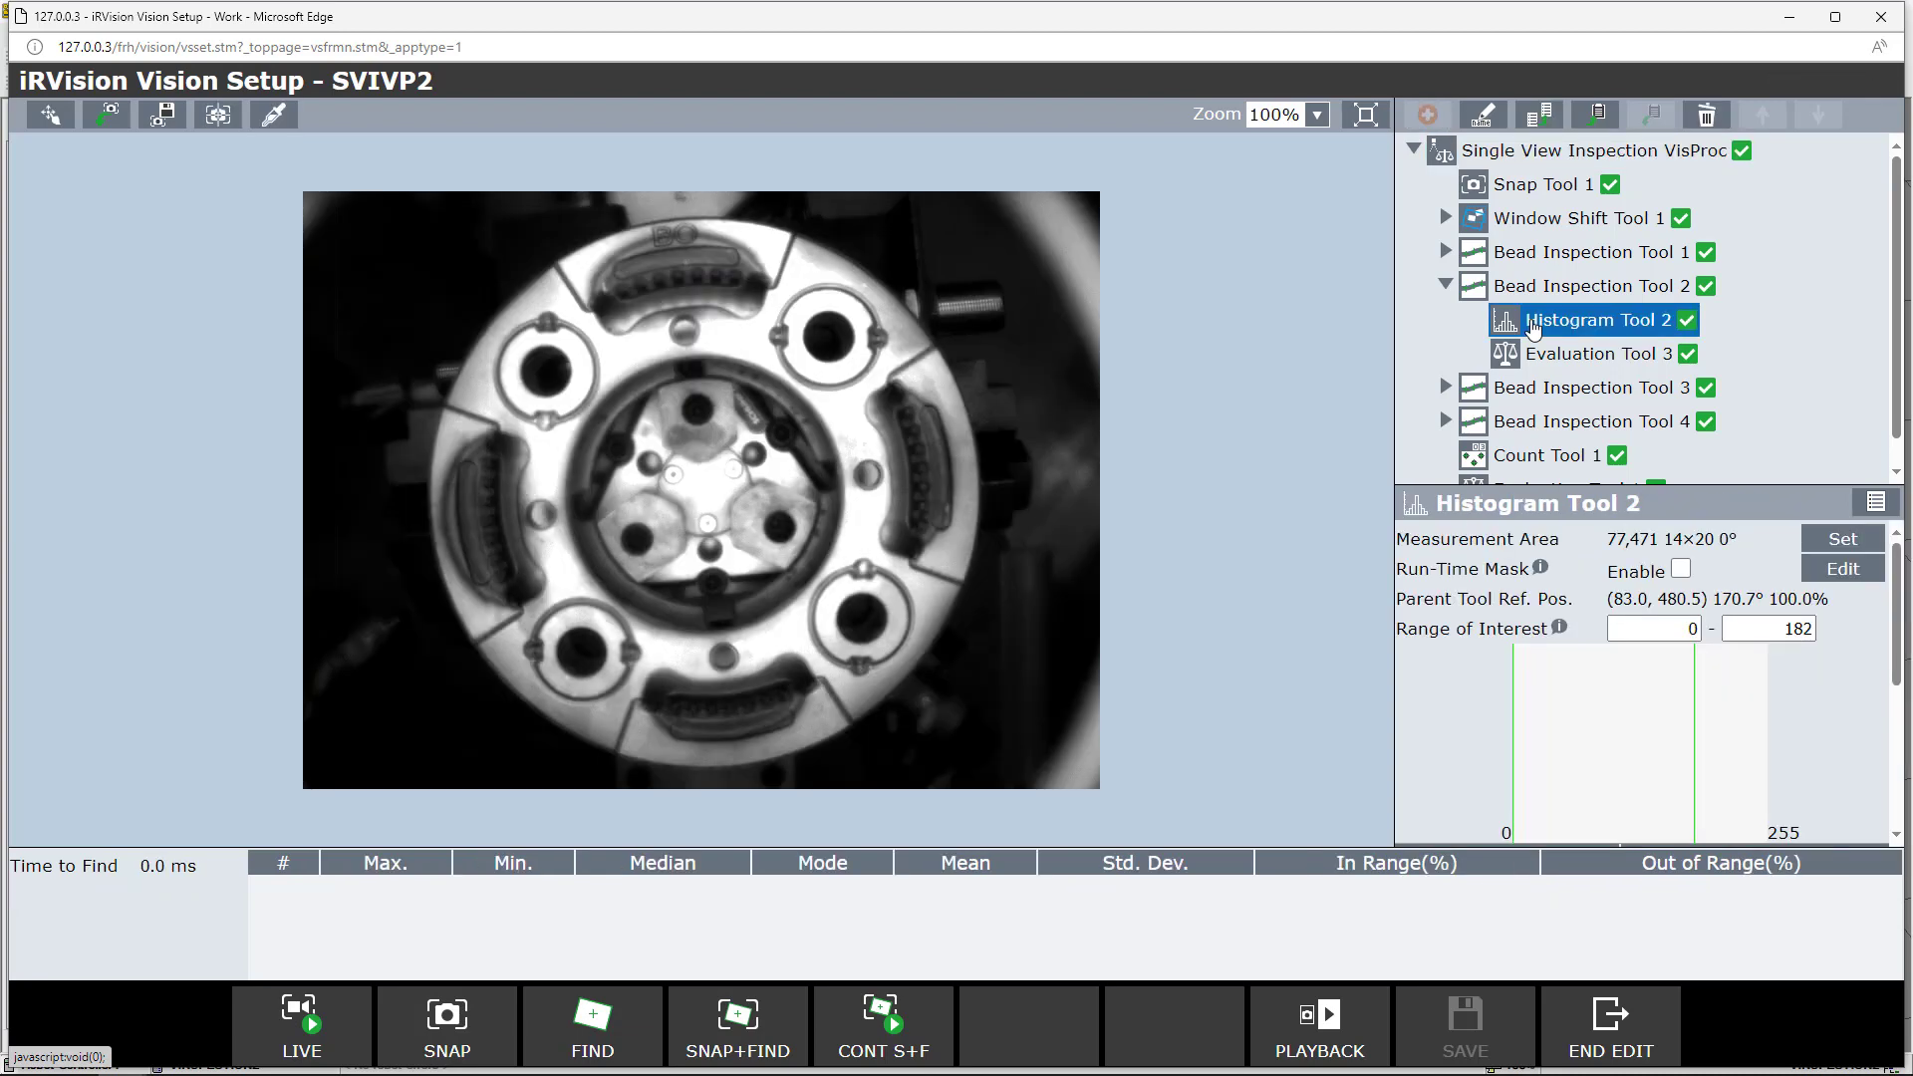
{"action": "left_click", "coordinate": [1535, 355]}
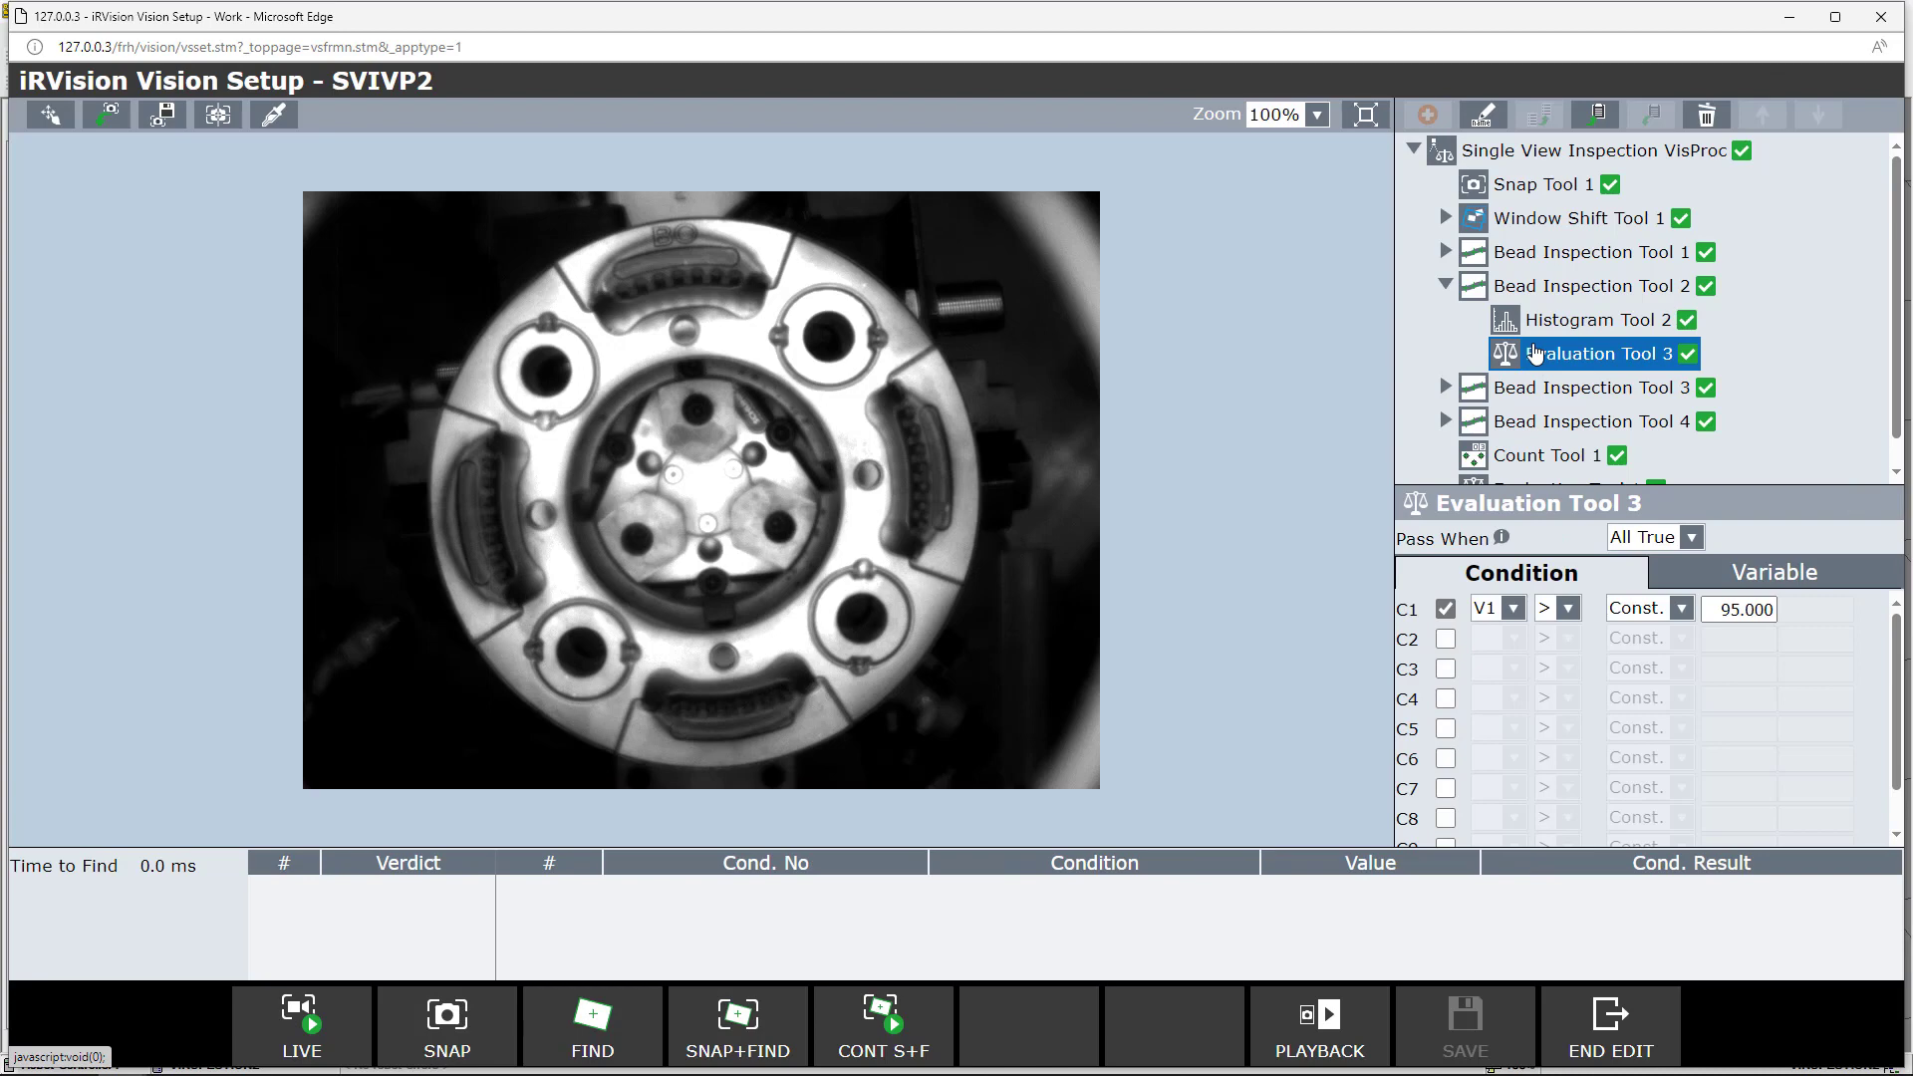
{"action": "left_click", "coordinate": [597, 1043]}
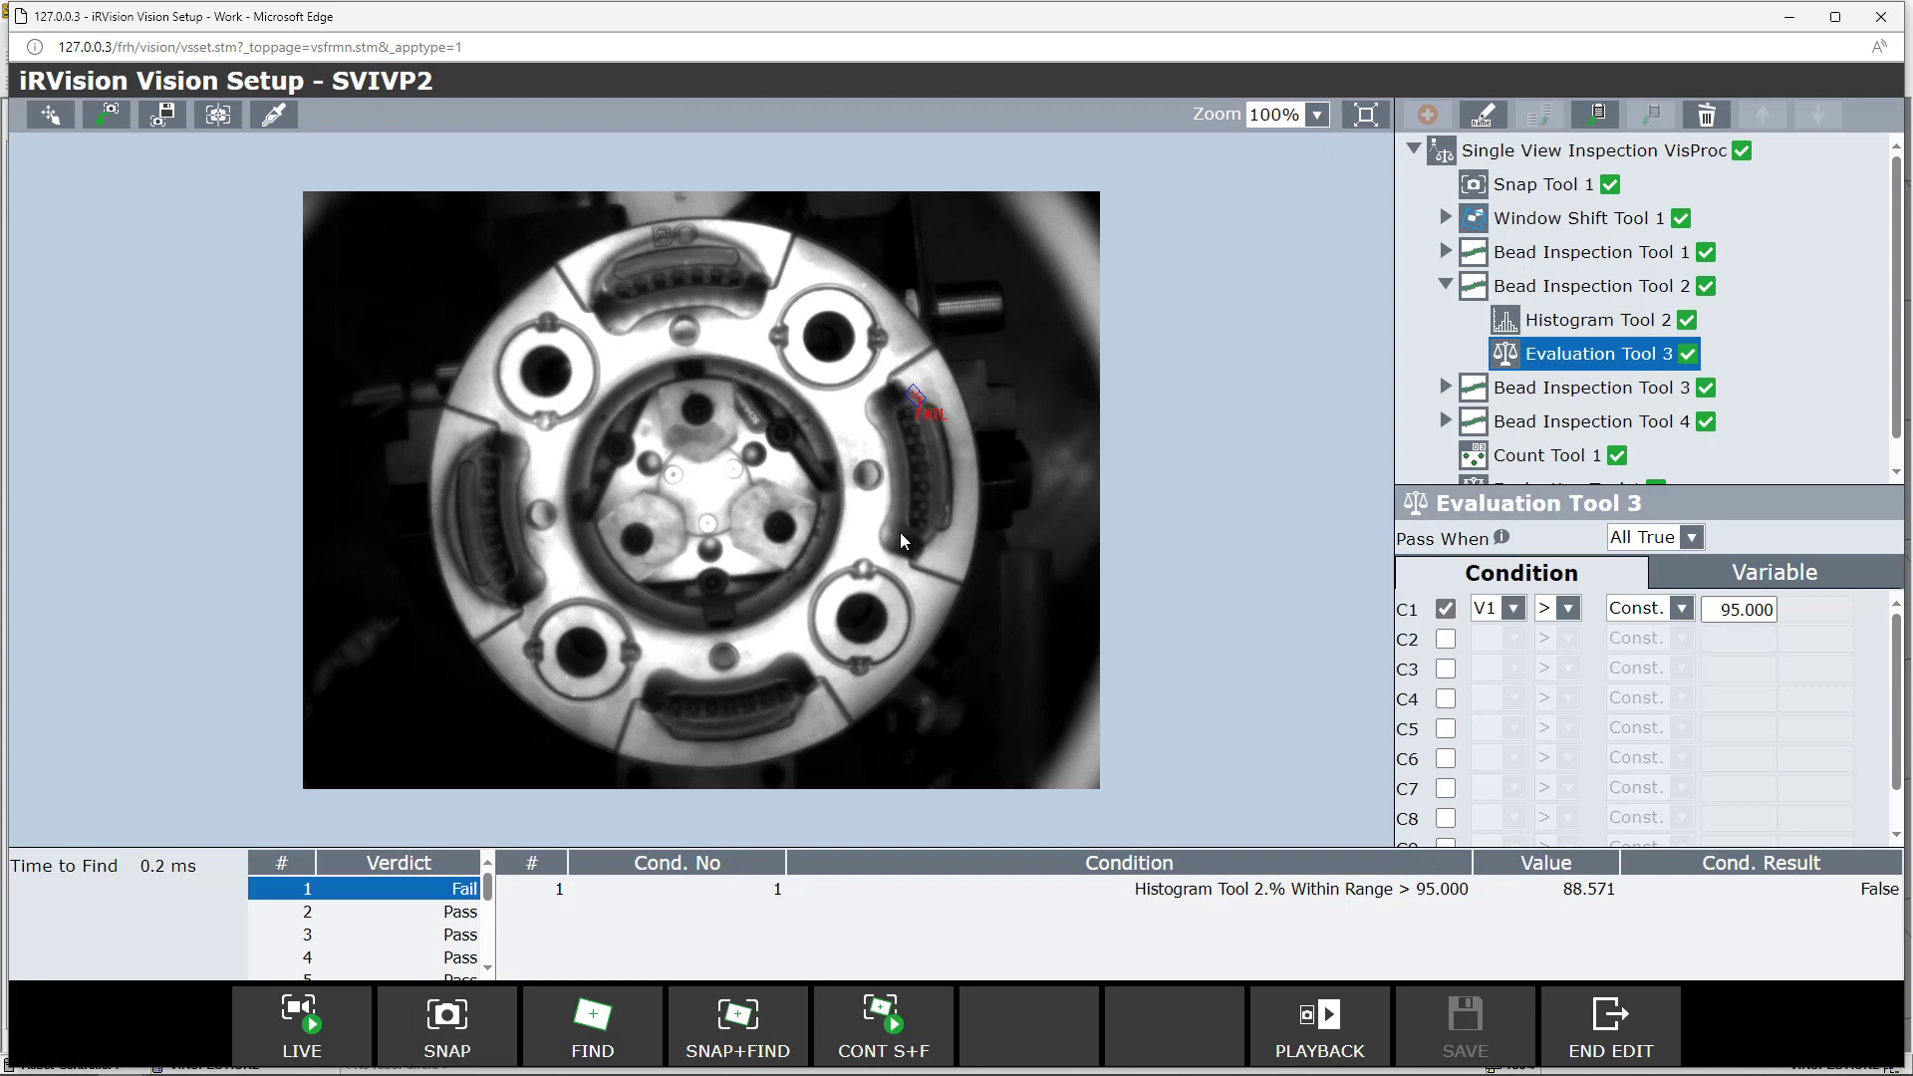
Step: Snap and inspect two more parts with the whole VisProc, and check Histogram Tool 1's range of interest
{"action": "left_click", "coordinate": [737, 1016]}
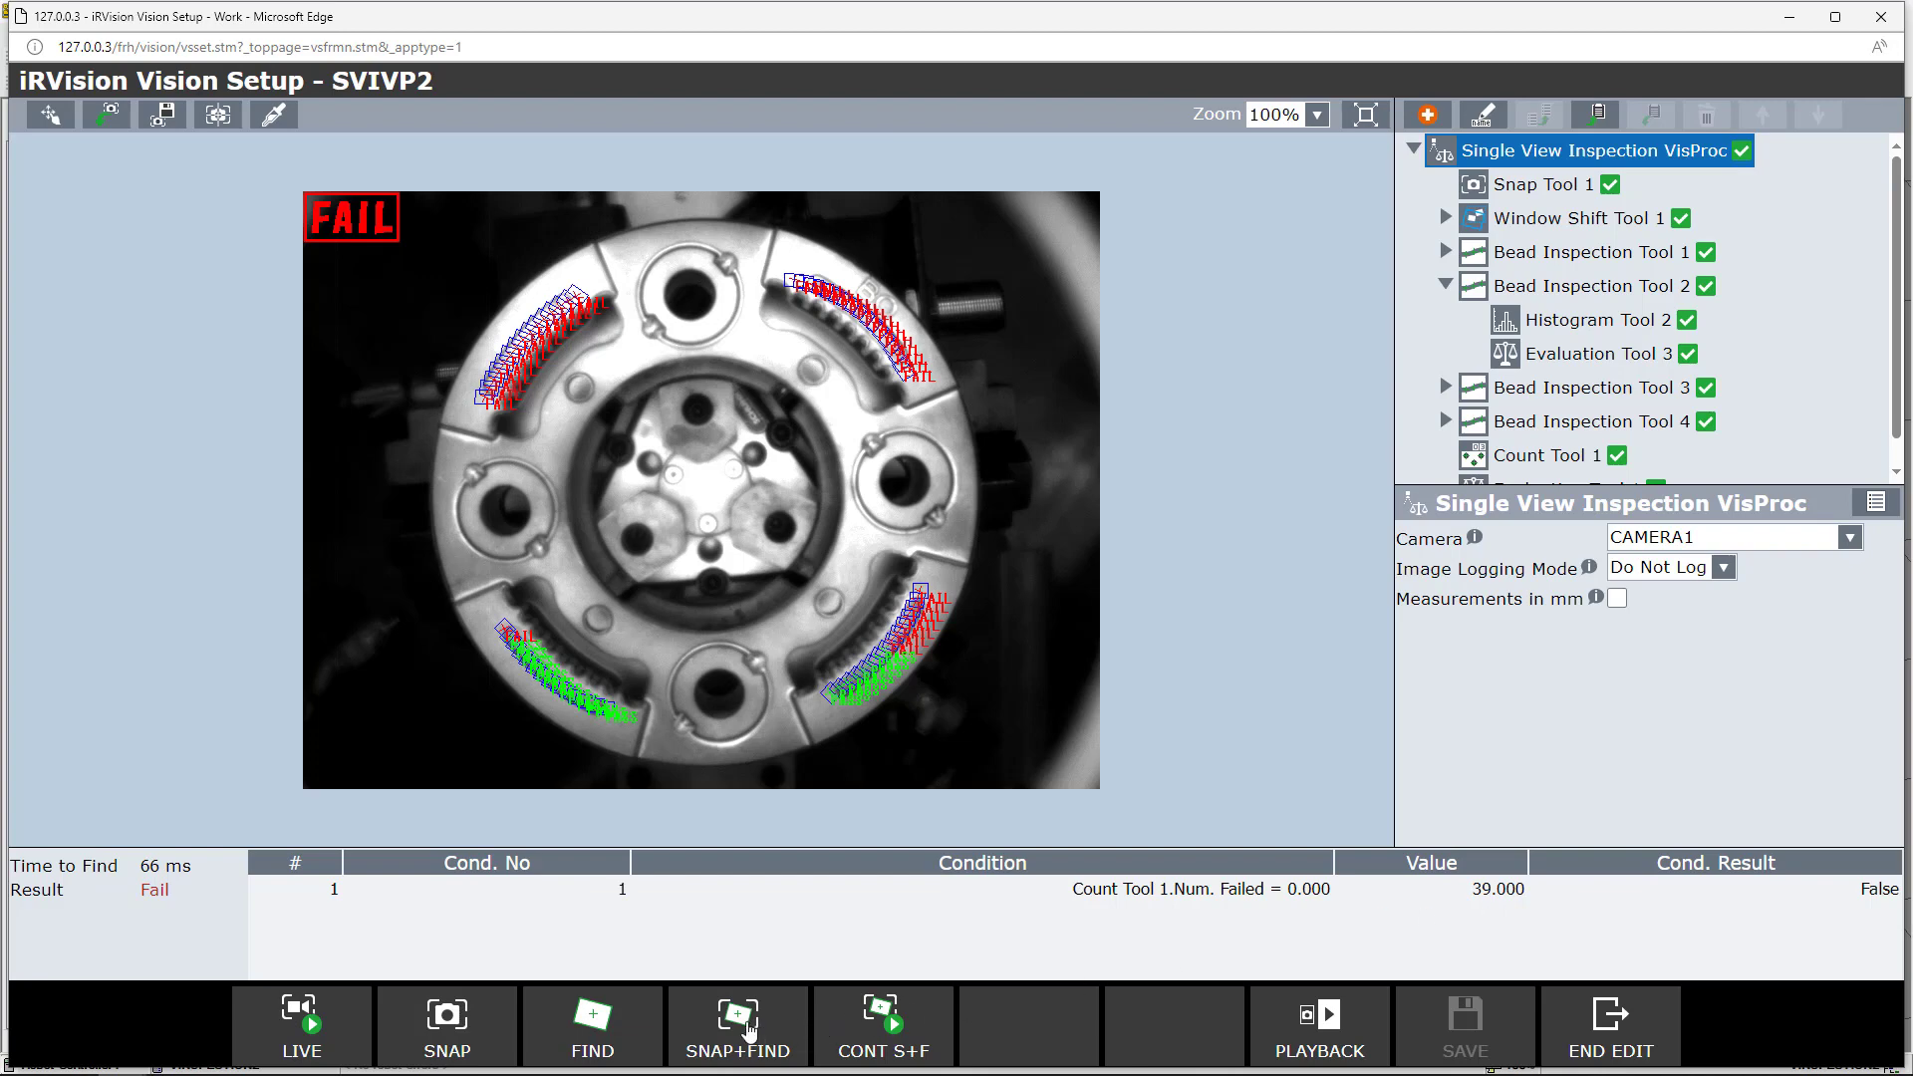
{"action": "left_click", "coordinate": [749, 1029]}
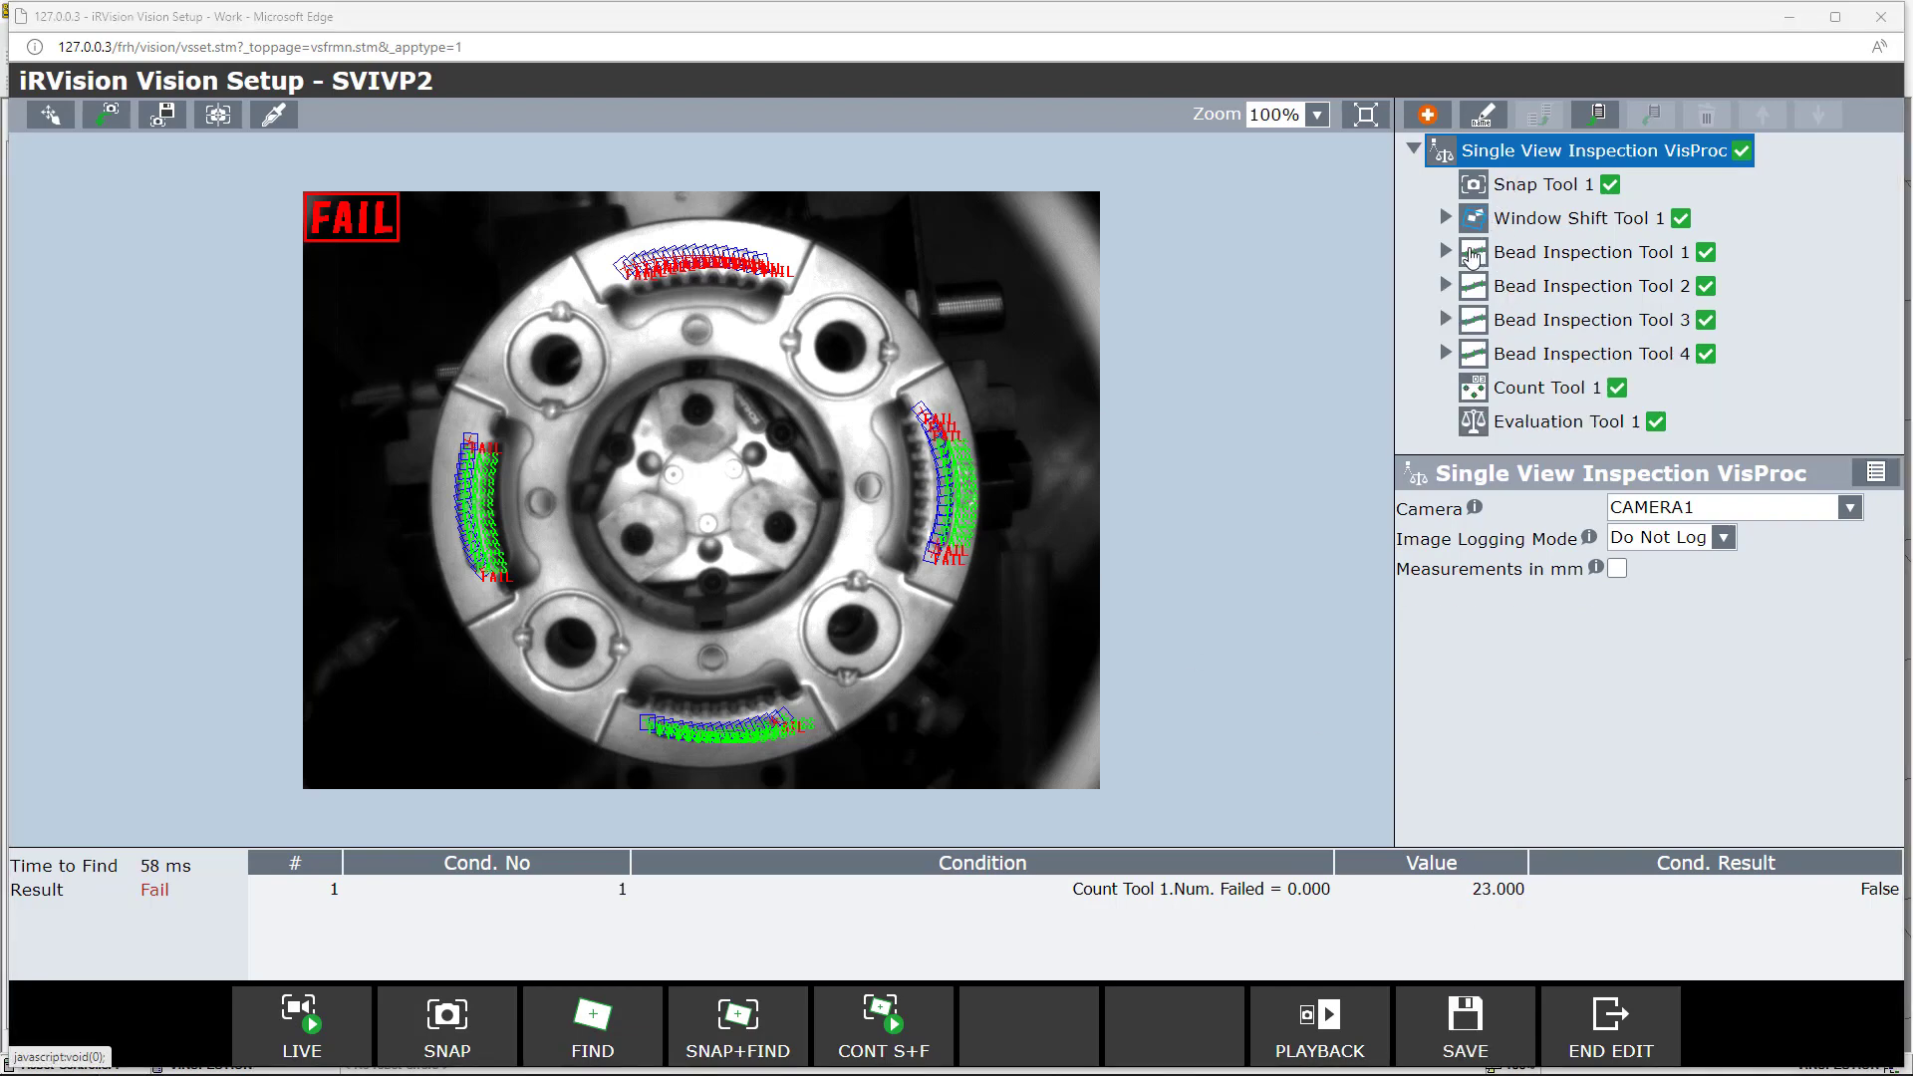
{"action": "left_click", "coordinate": [1449, 256]}
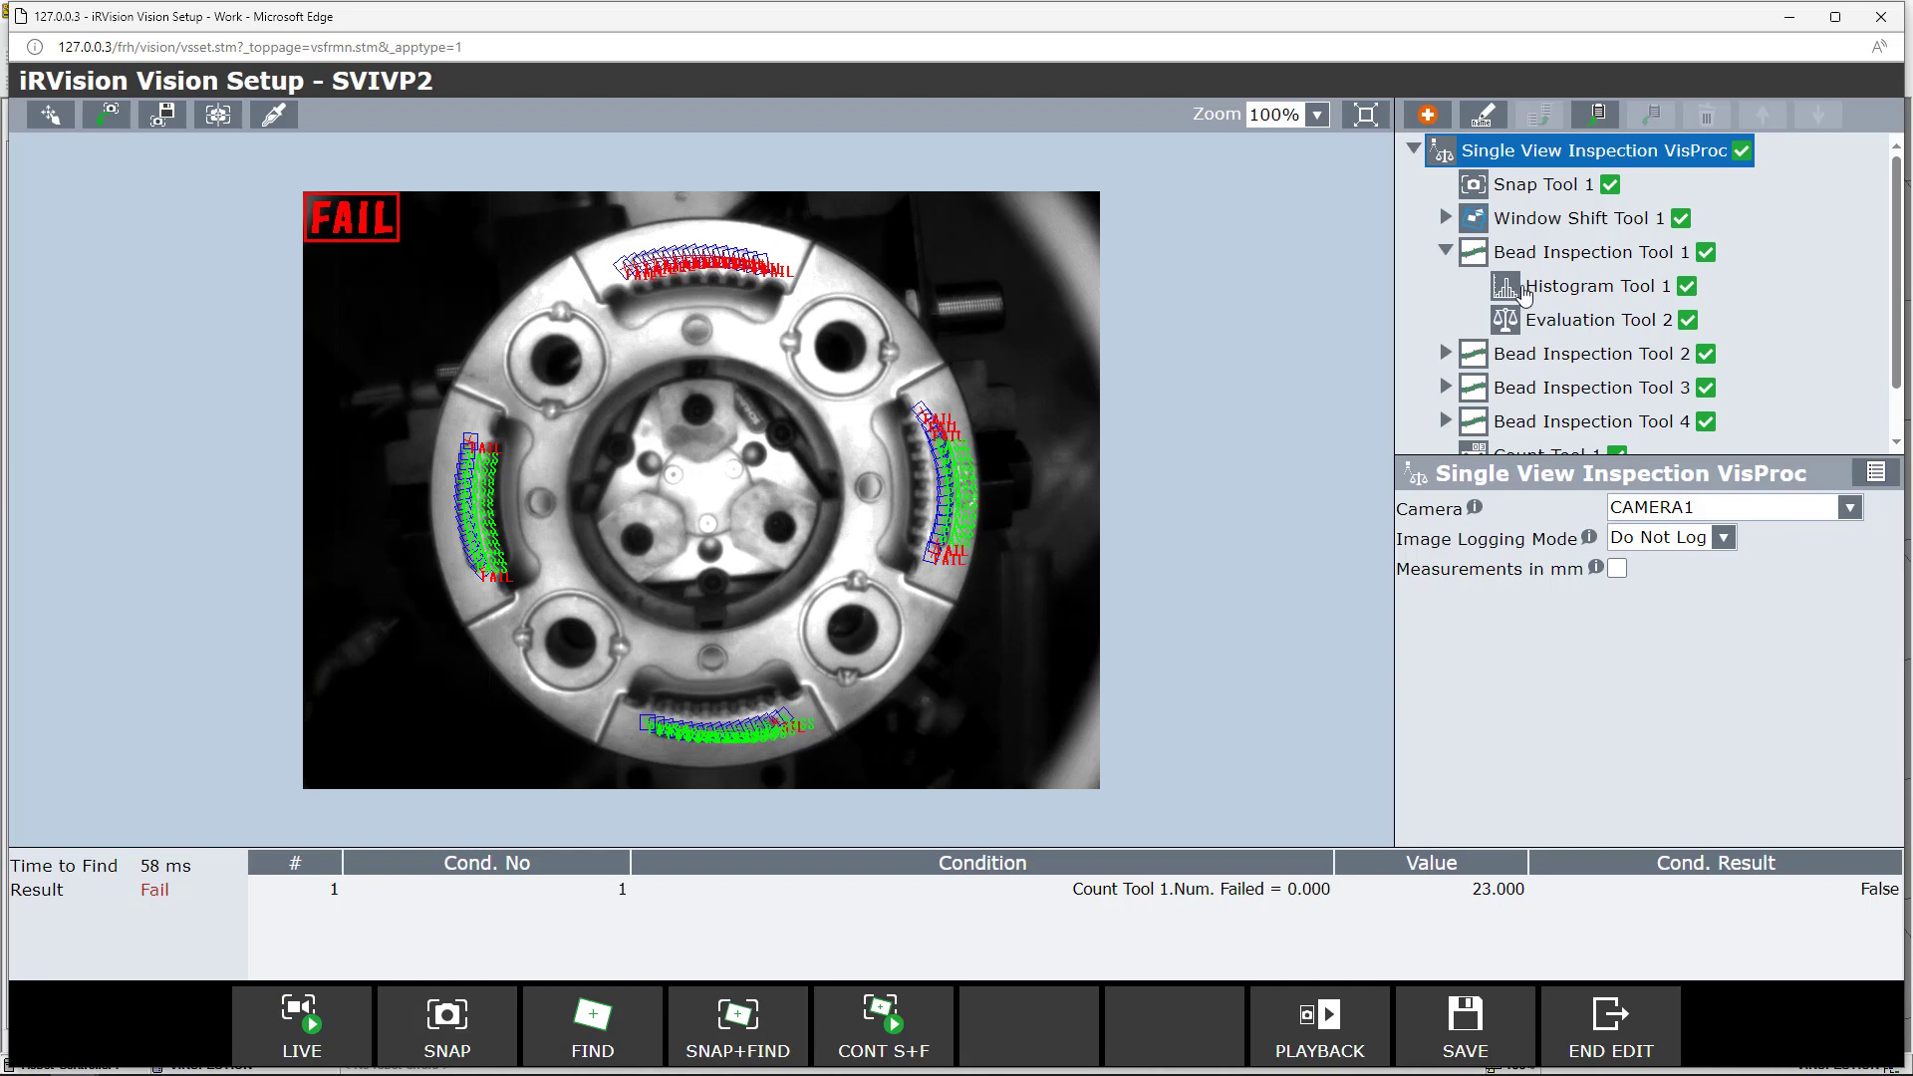
{"action": "left_click", "coordinate": [1535, 301]}
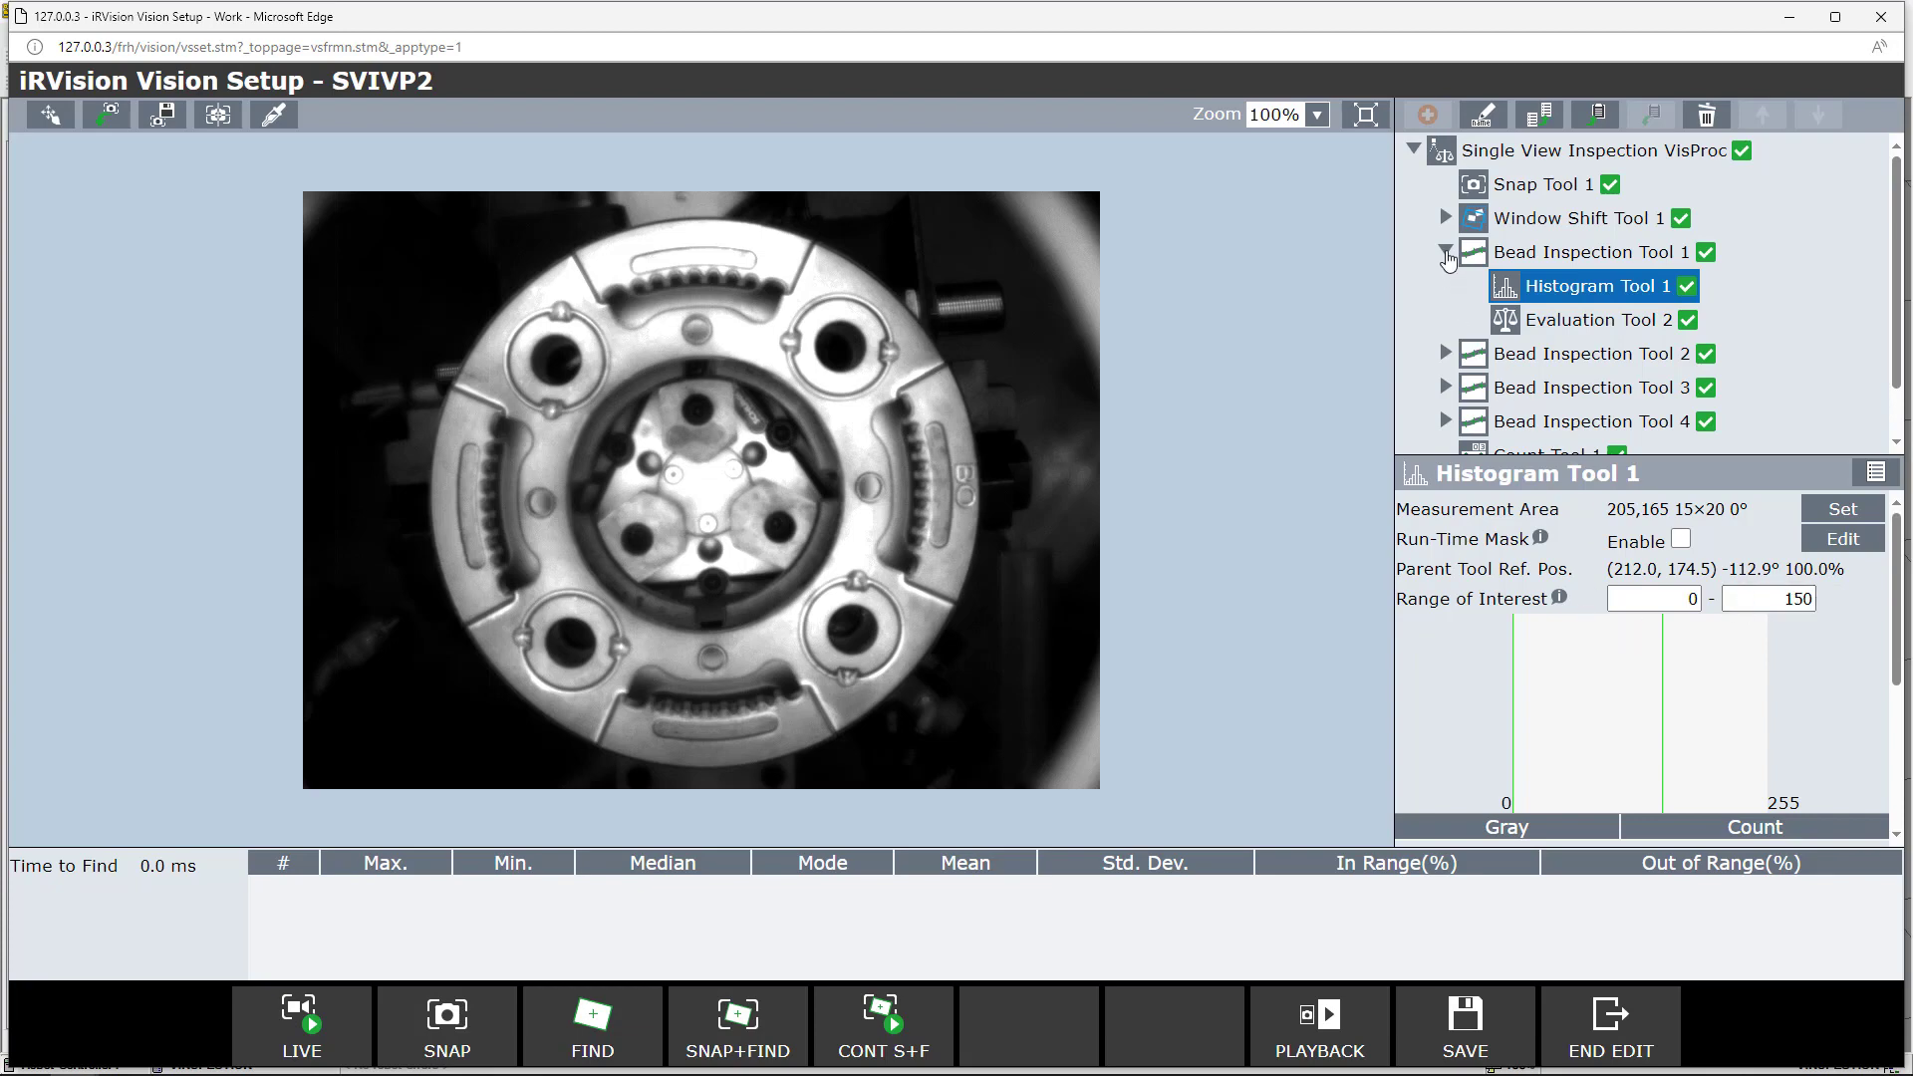
{"action": "left_click", "coordinate": [1446, 252]}
{"action": "left_click", "coordinate": [1475, 160]}
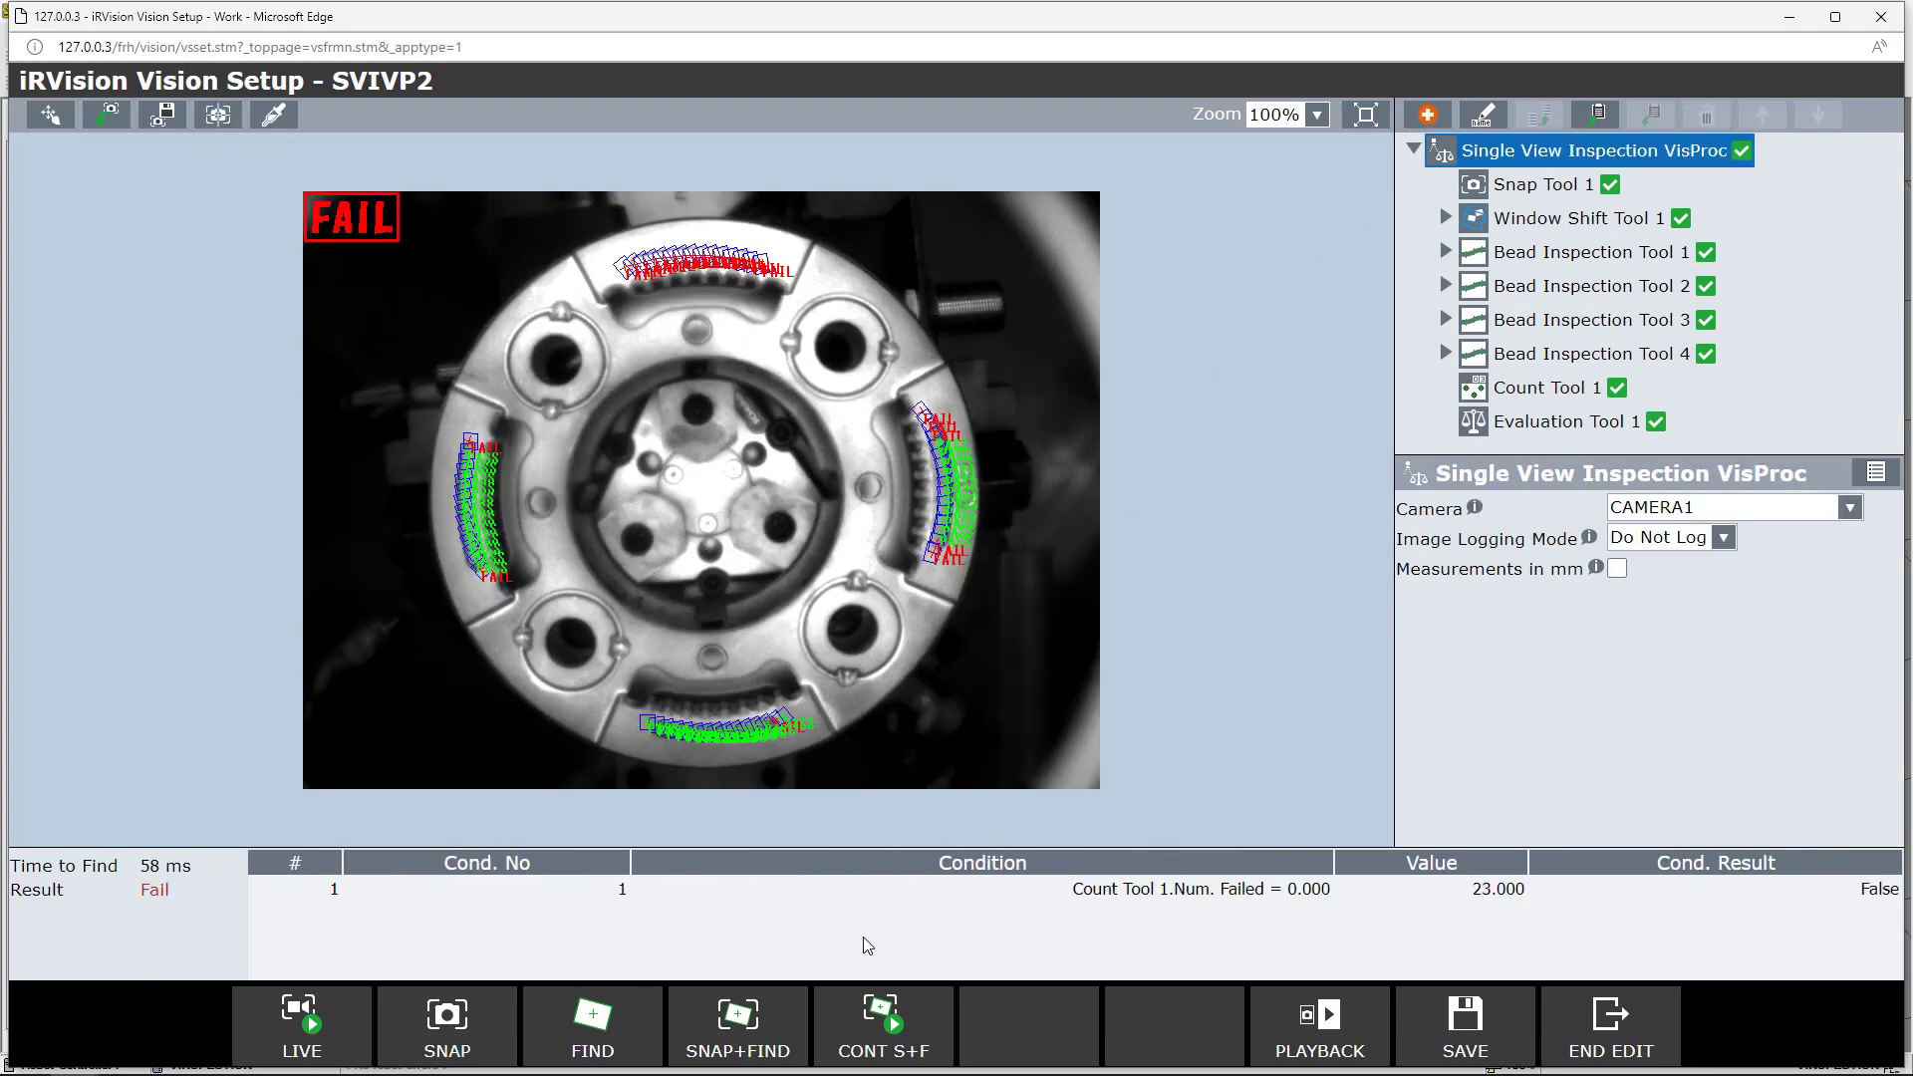
Step: Rerun snap and find on three sample parts from the VisProc level and review each overall result
{"action": "left_click", "coordinate": [754, 1028]}
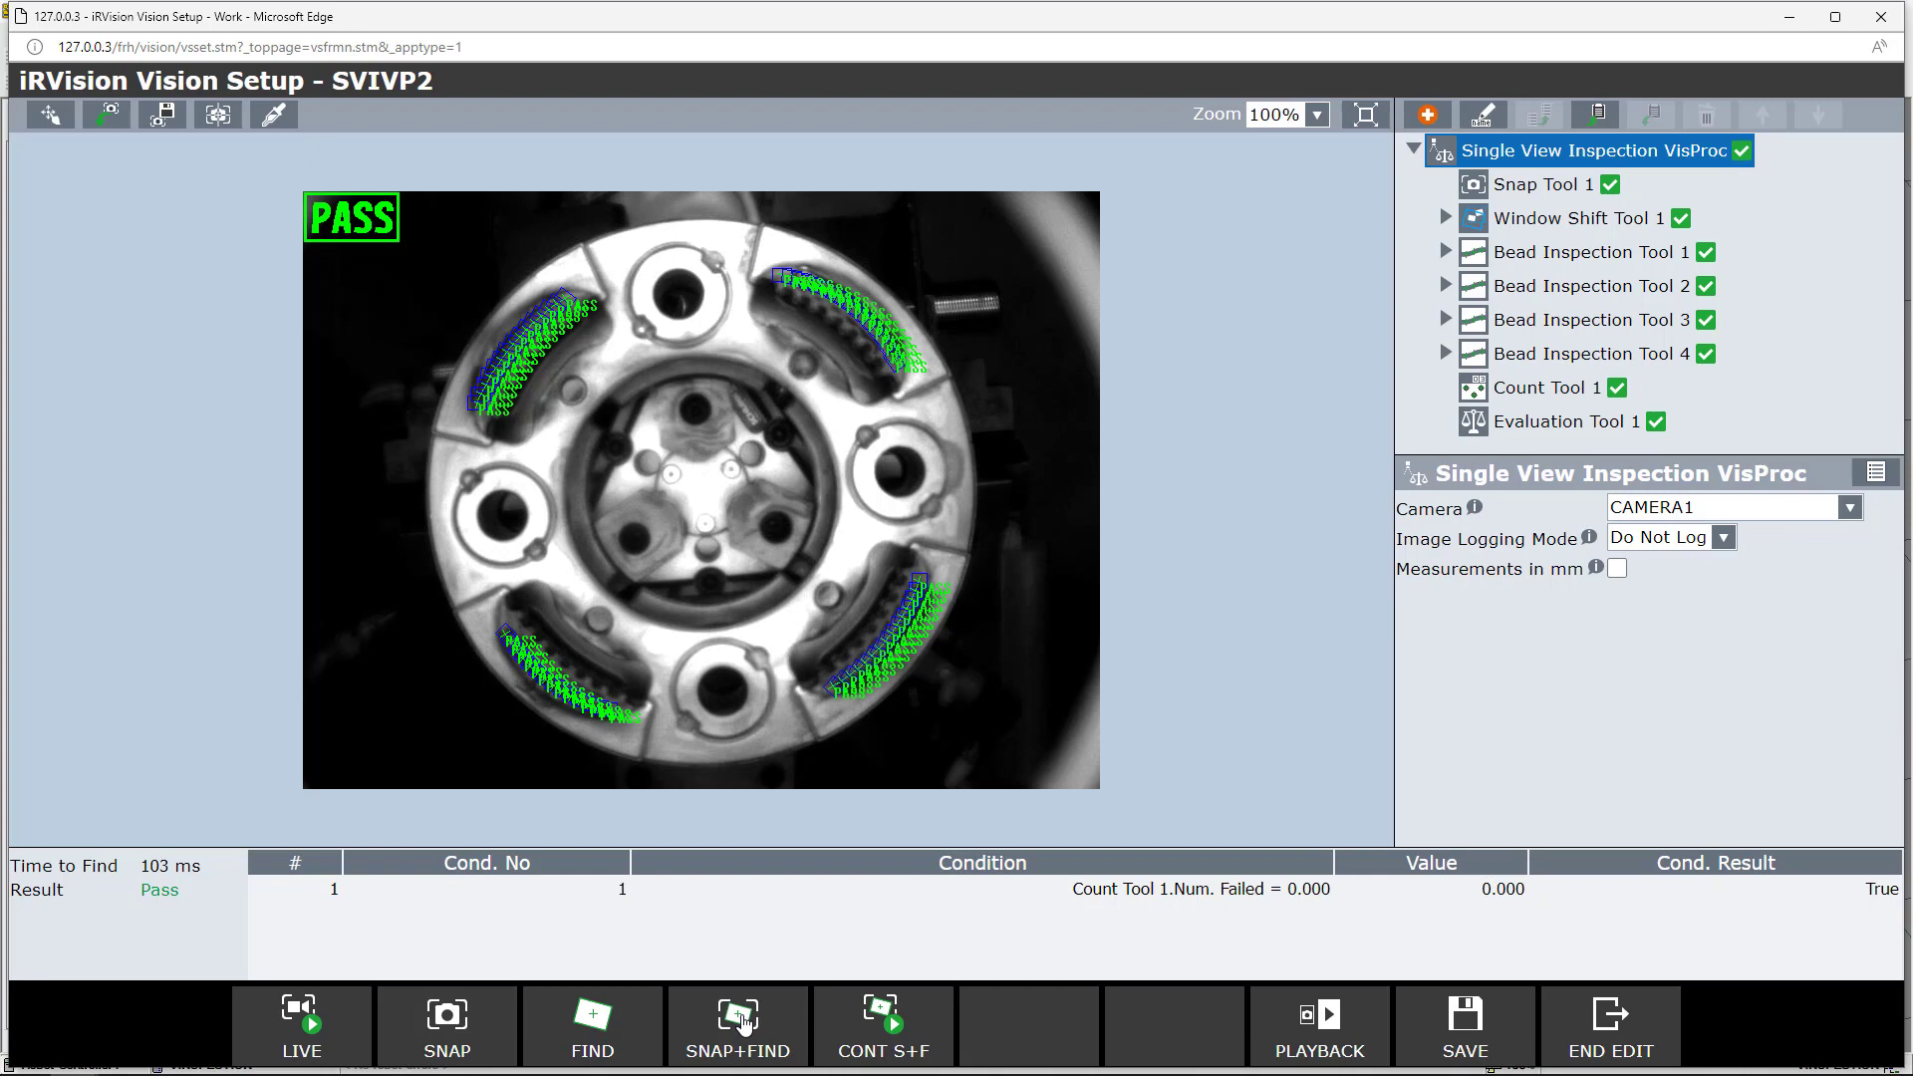
{"action": "left_click", "coordinate": [745, 1022]}
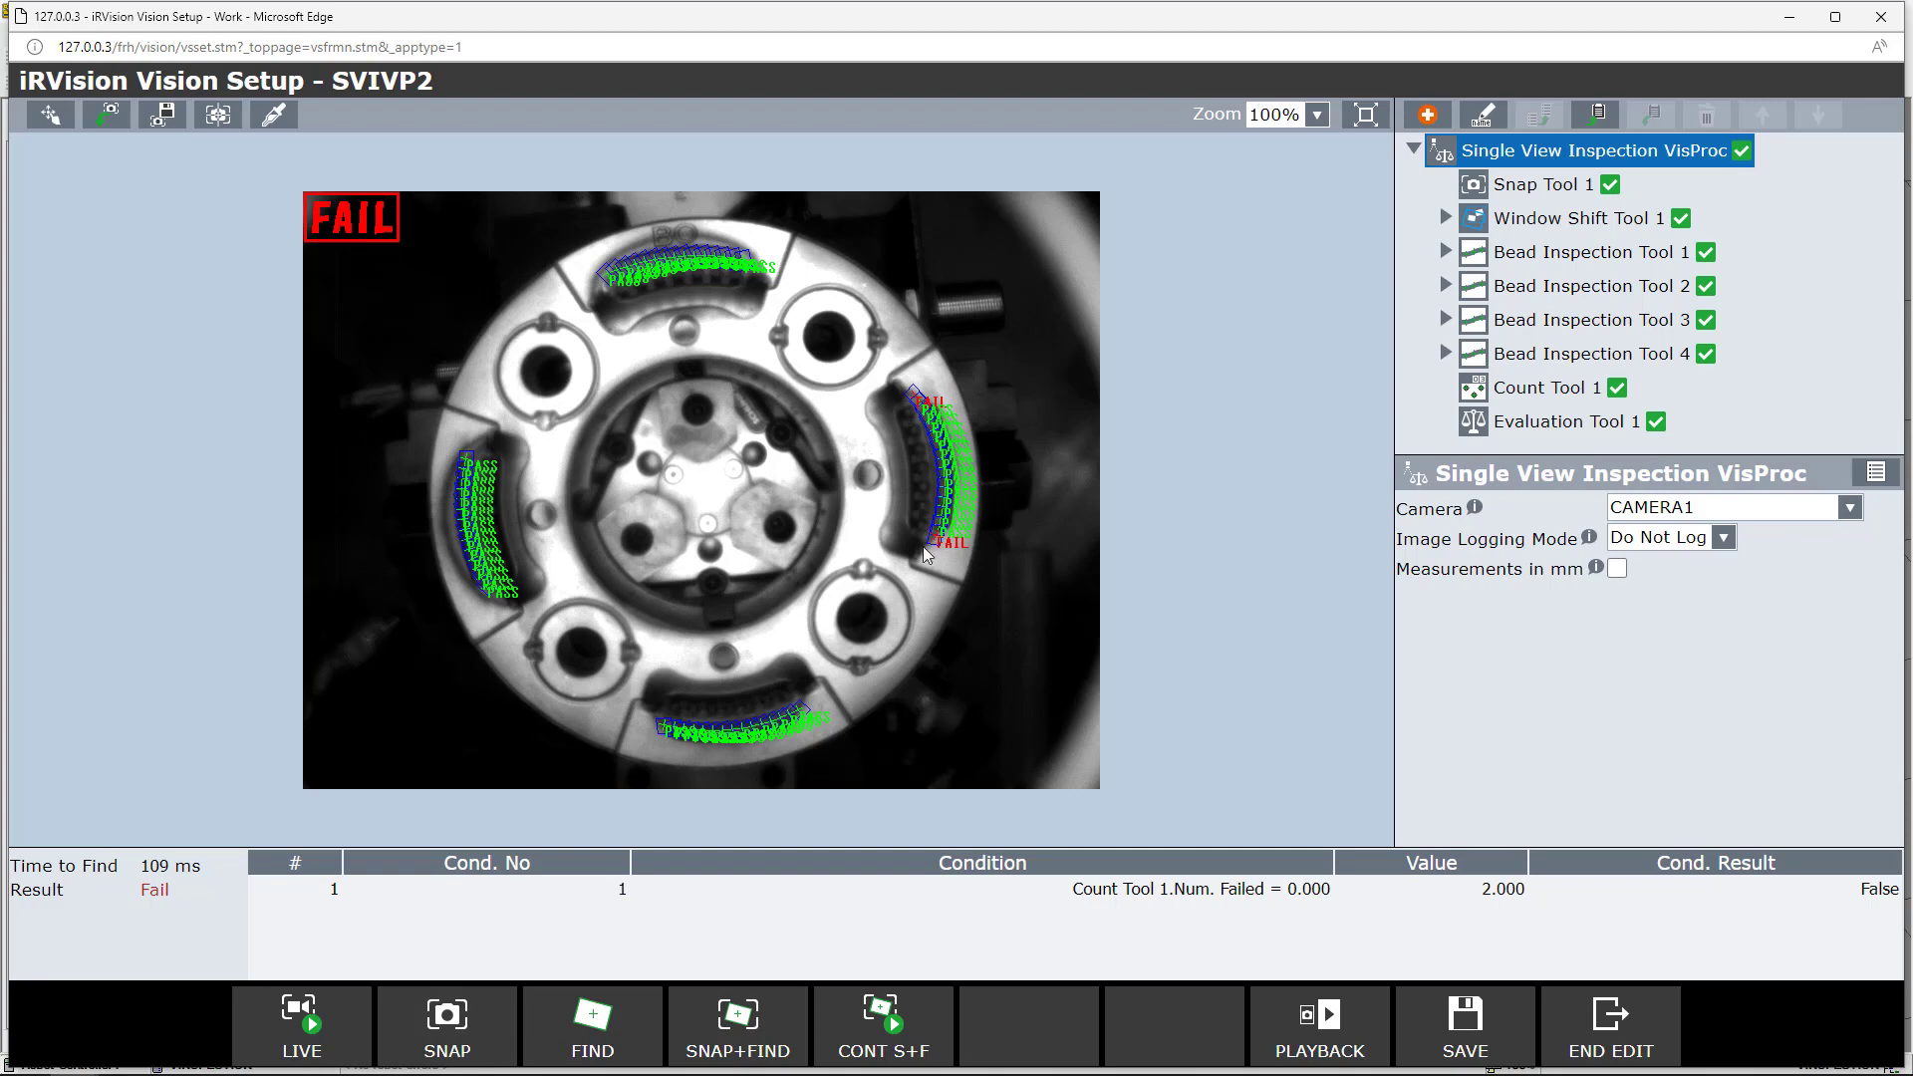
{"action": "left_click", "coordinate": [732, 1033]}
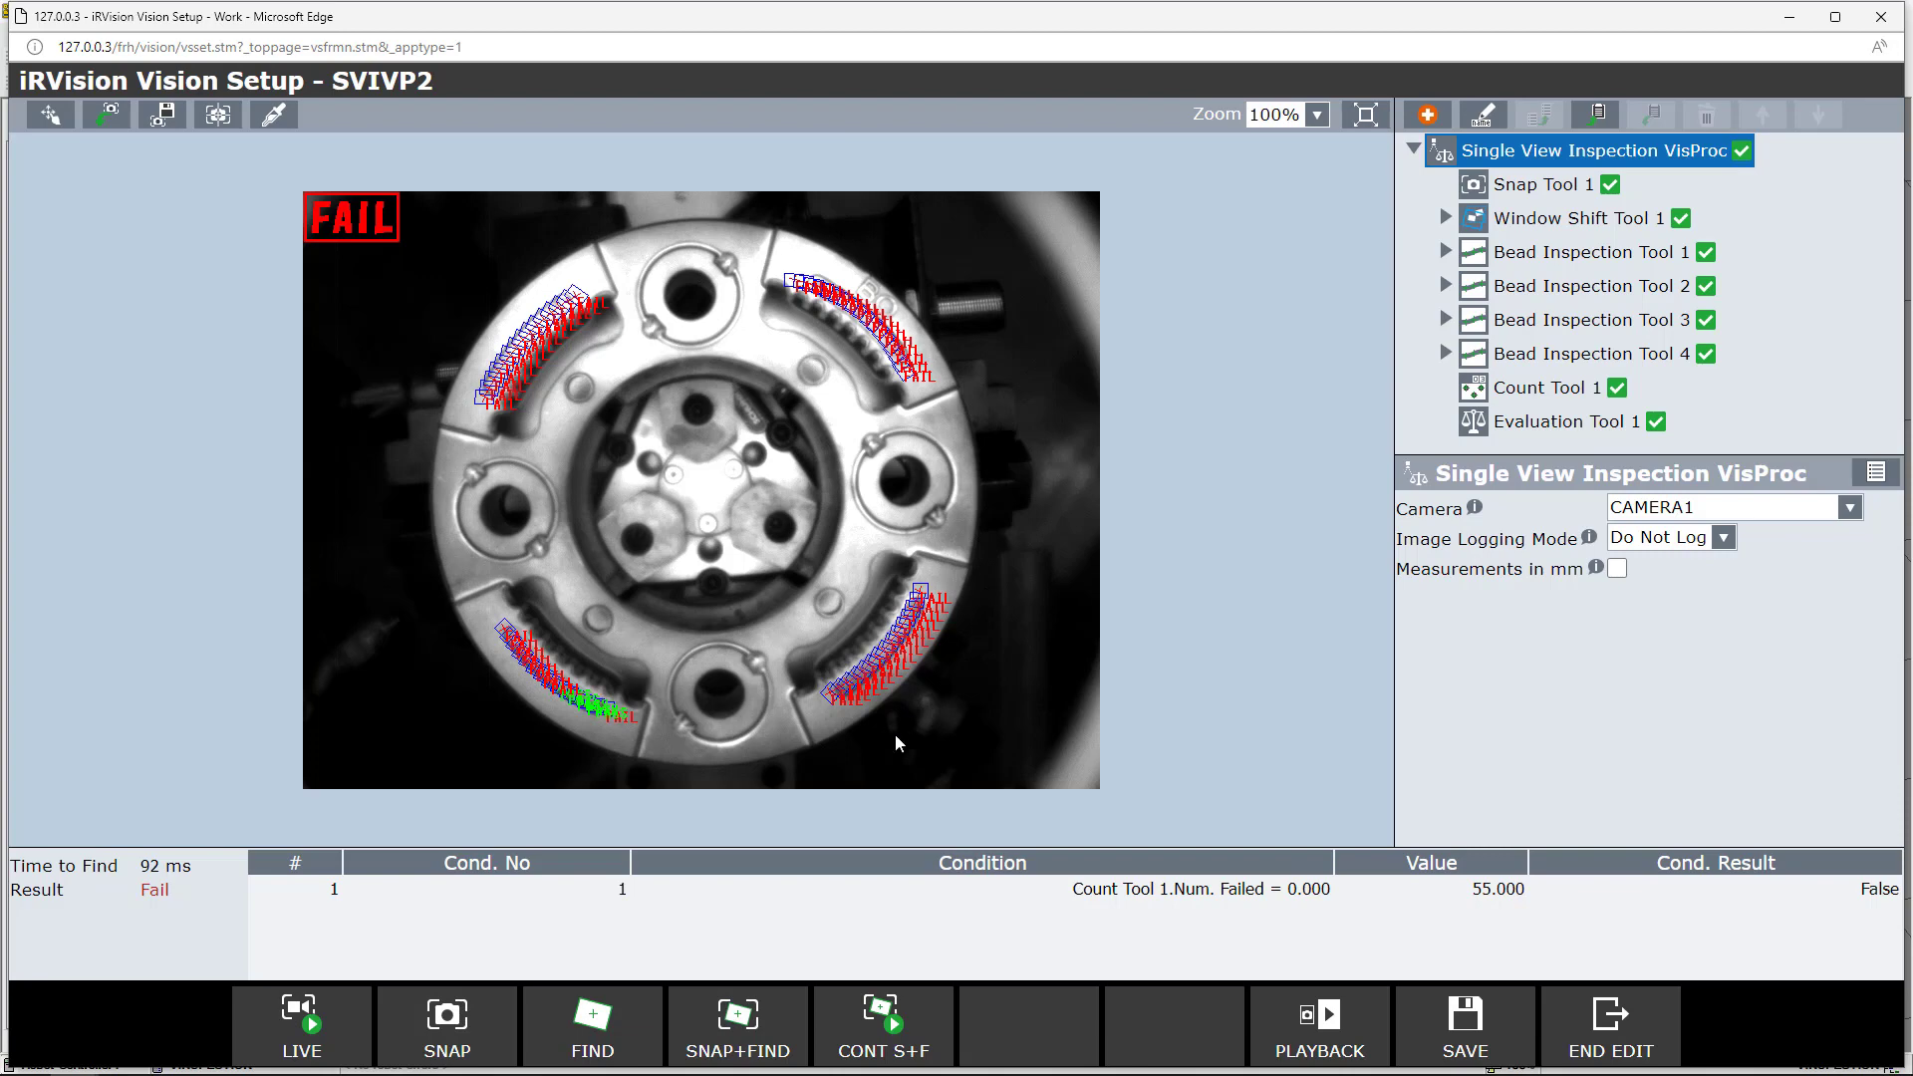
Step: Snap and inspect another part in SVIVP2, and check the Evaluation Tool 1 variables against the arguments of the VINSPECTION program's IRVGETMSR call
{"action": "left_click", "coordinate": [785, 1016]}
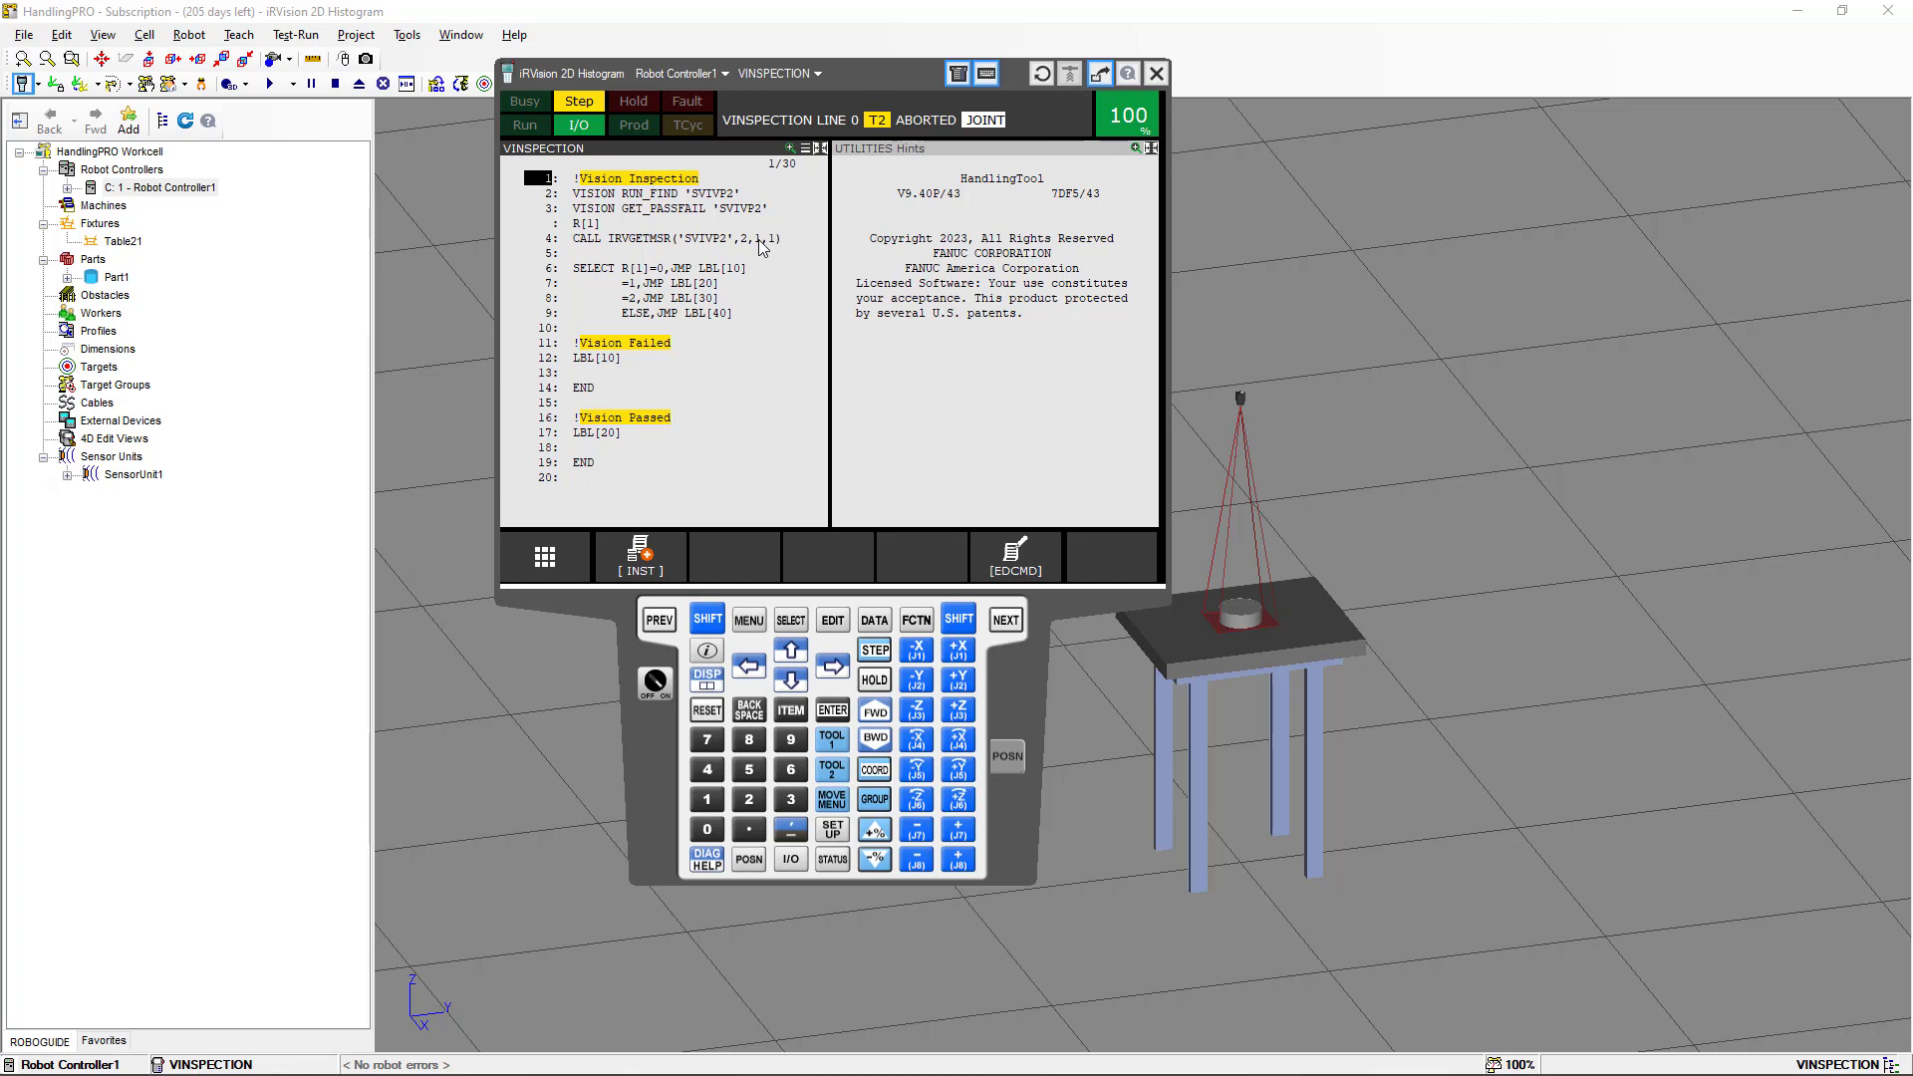
{"action": "key", "text": "alt+Tab"}
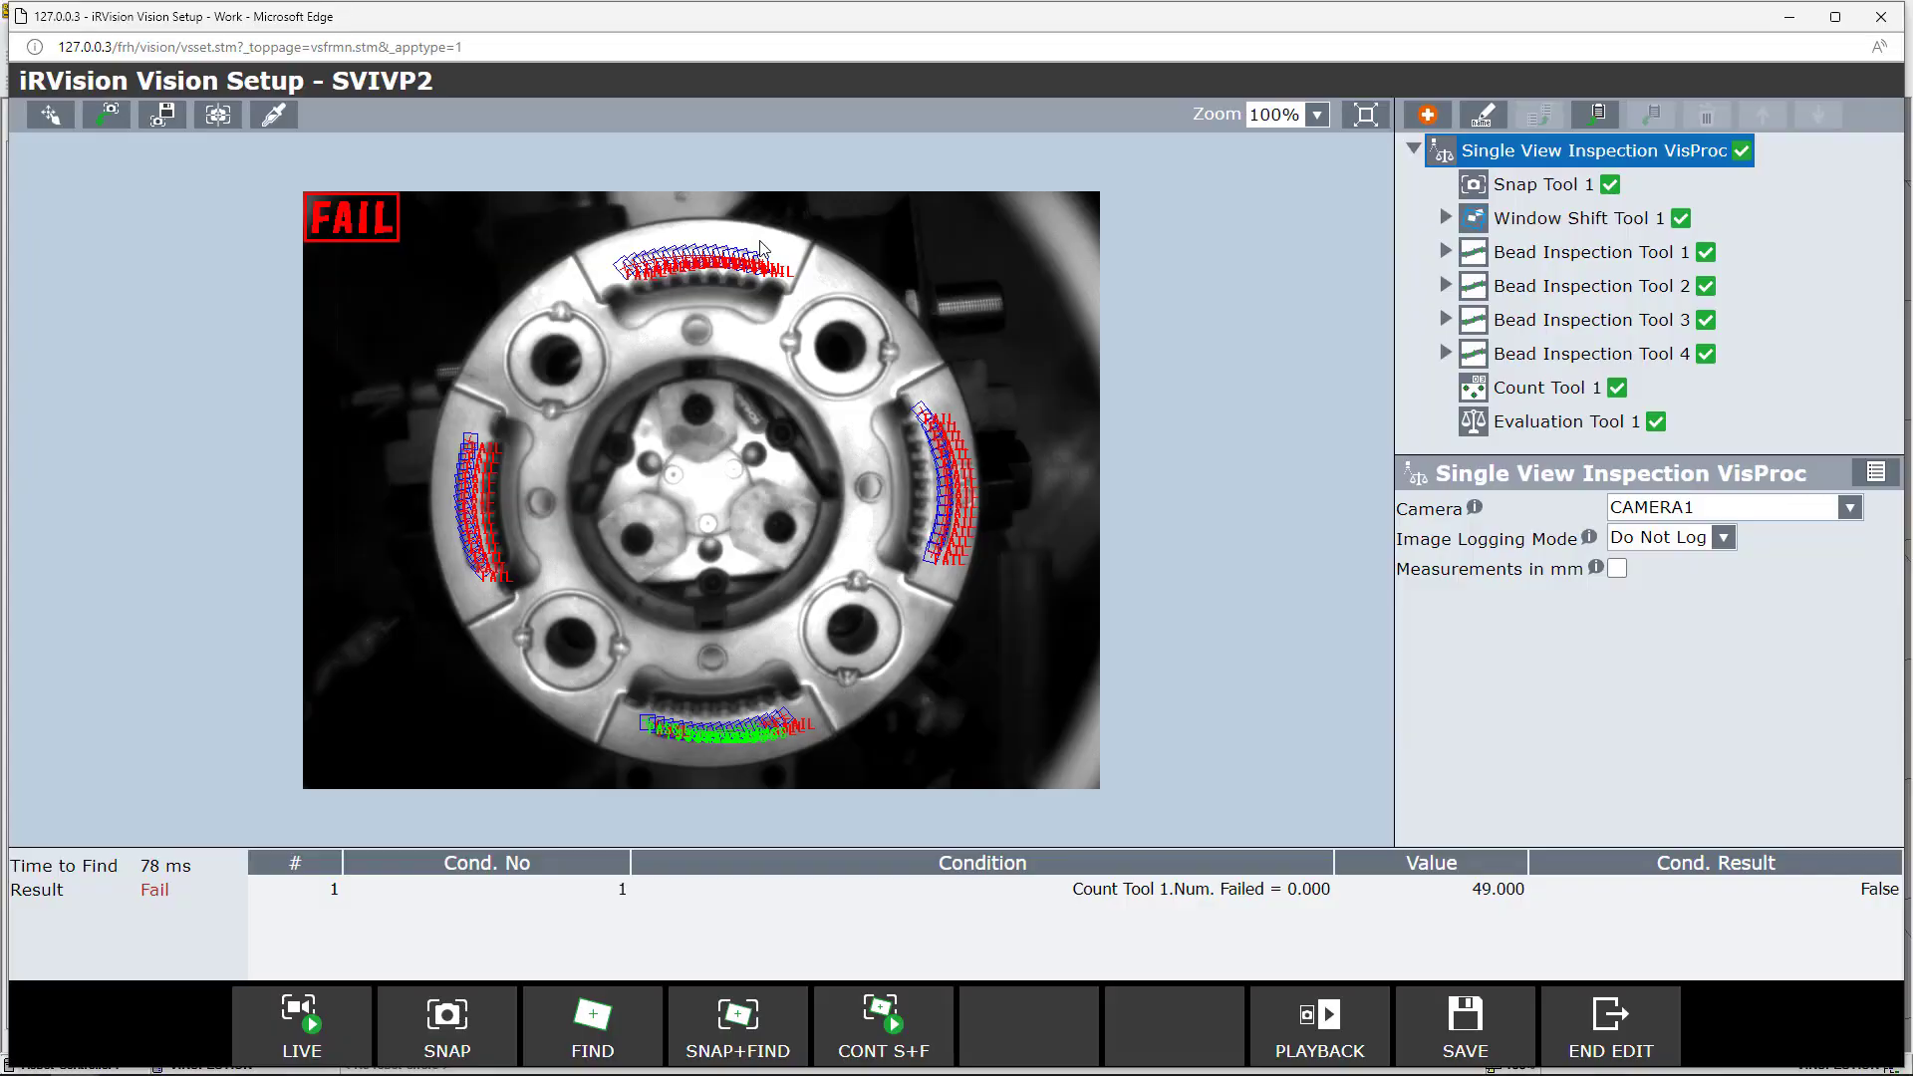
{"action": "left_click", "coordinate": [1549, 421]}
{"action": "left_click", "coordinate": [1683, 554]}
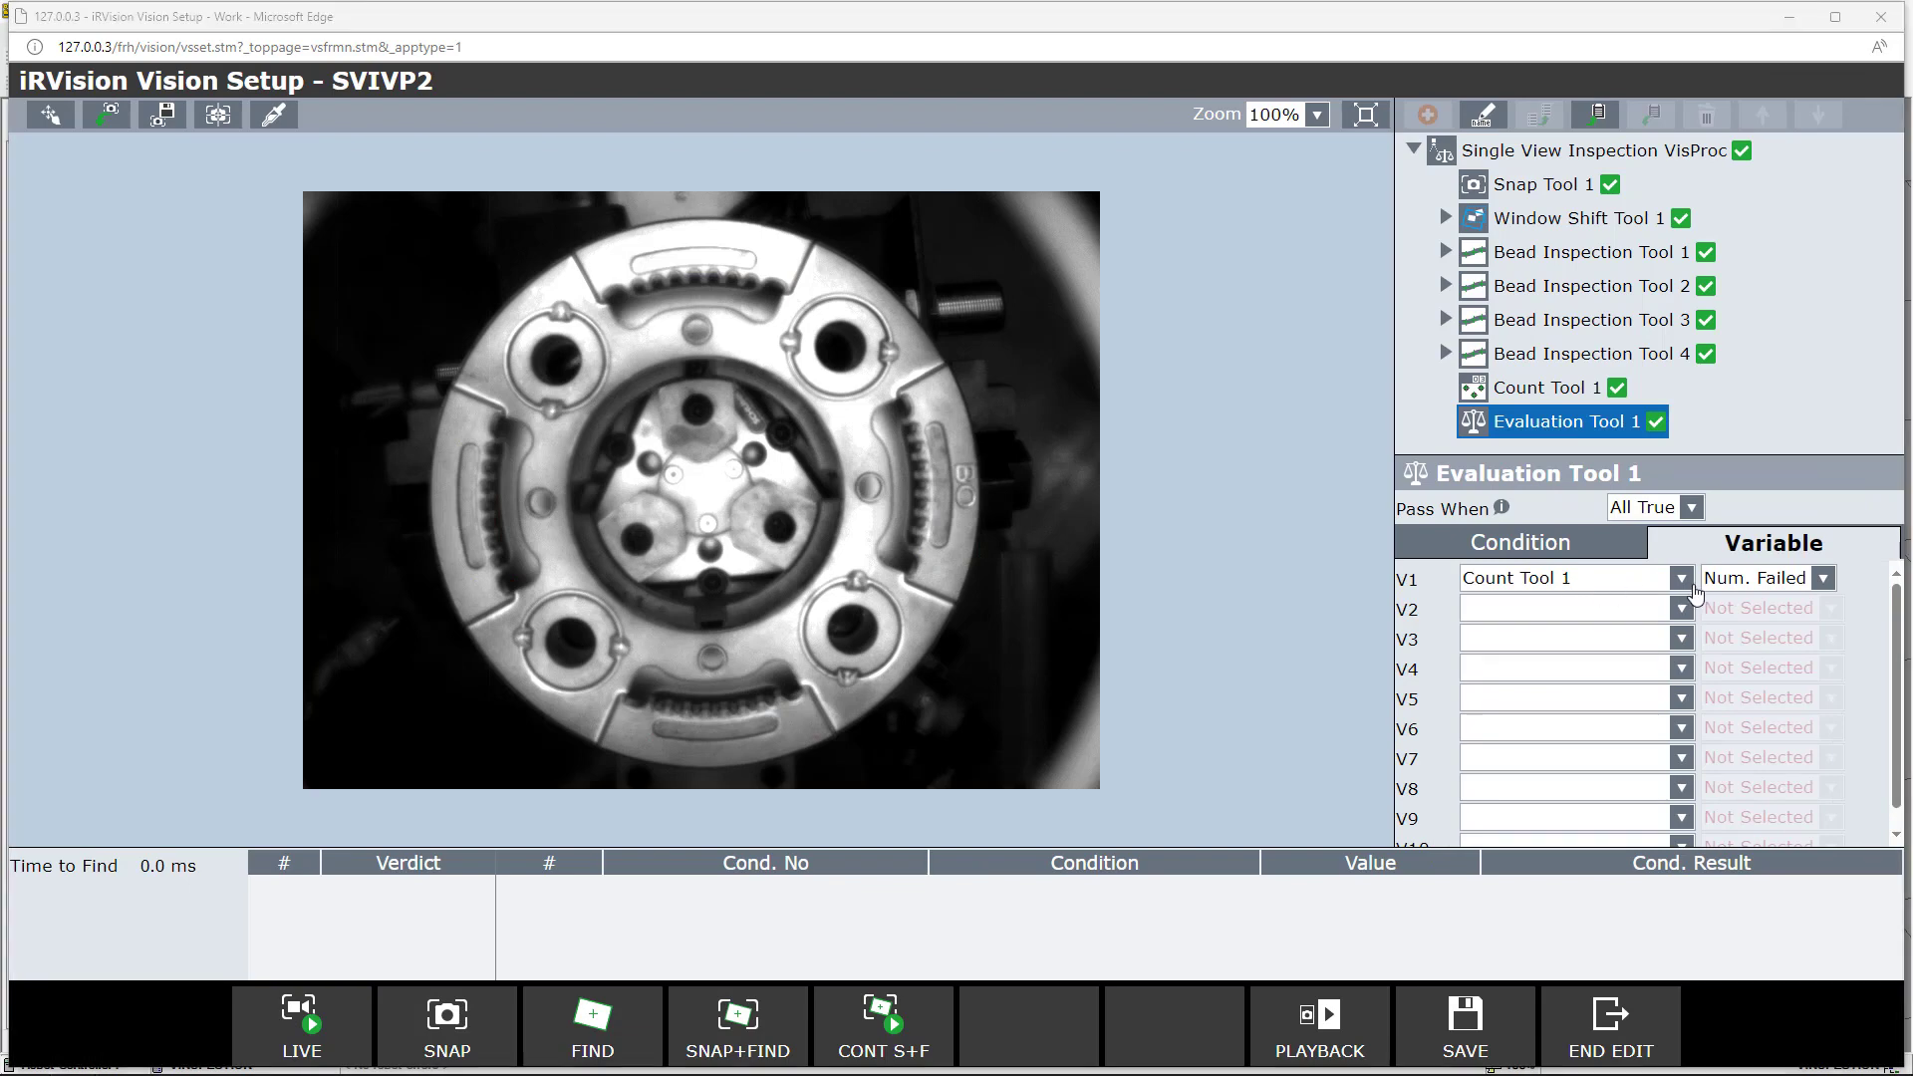
Step: Switch to the virtual teach pendant, show the data registers beside the VINSPECTION program, and make the program pane active
{"action": "left_click", "coordinate": [1012, 427]}
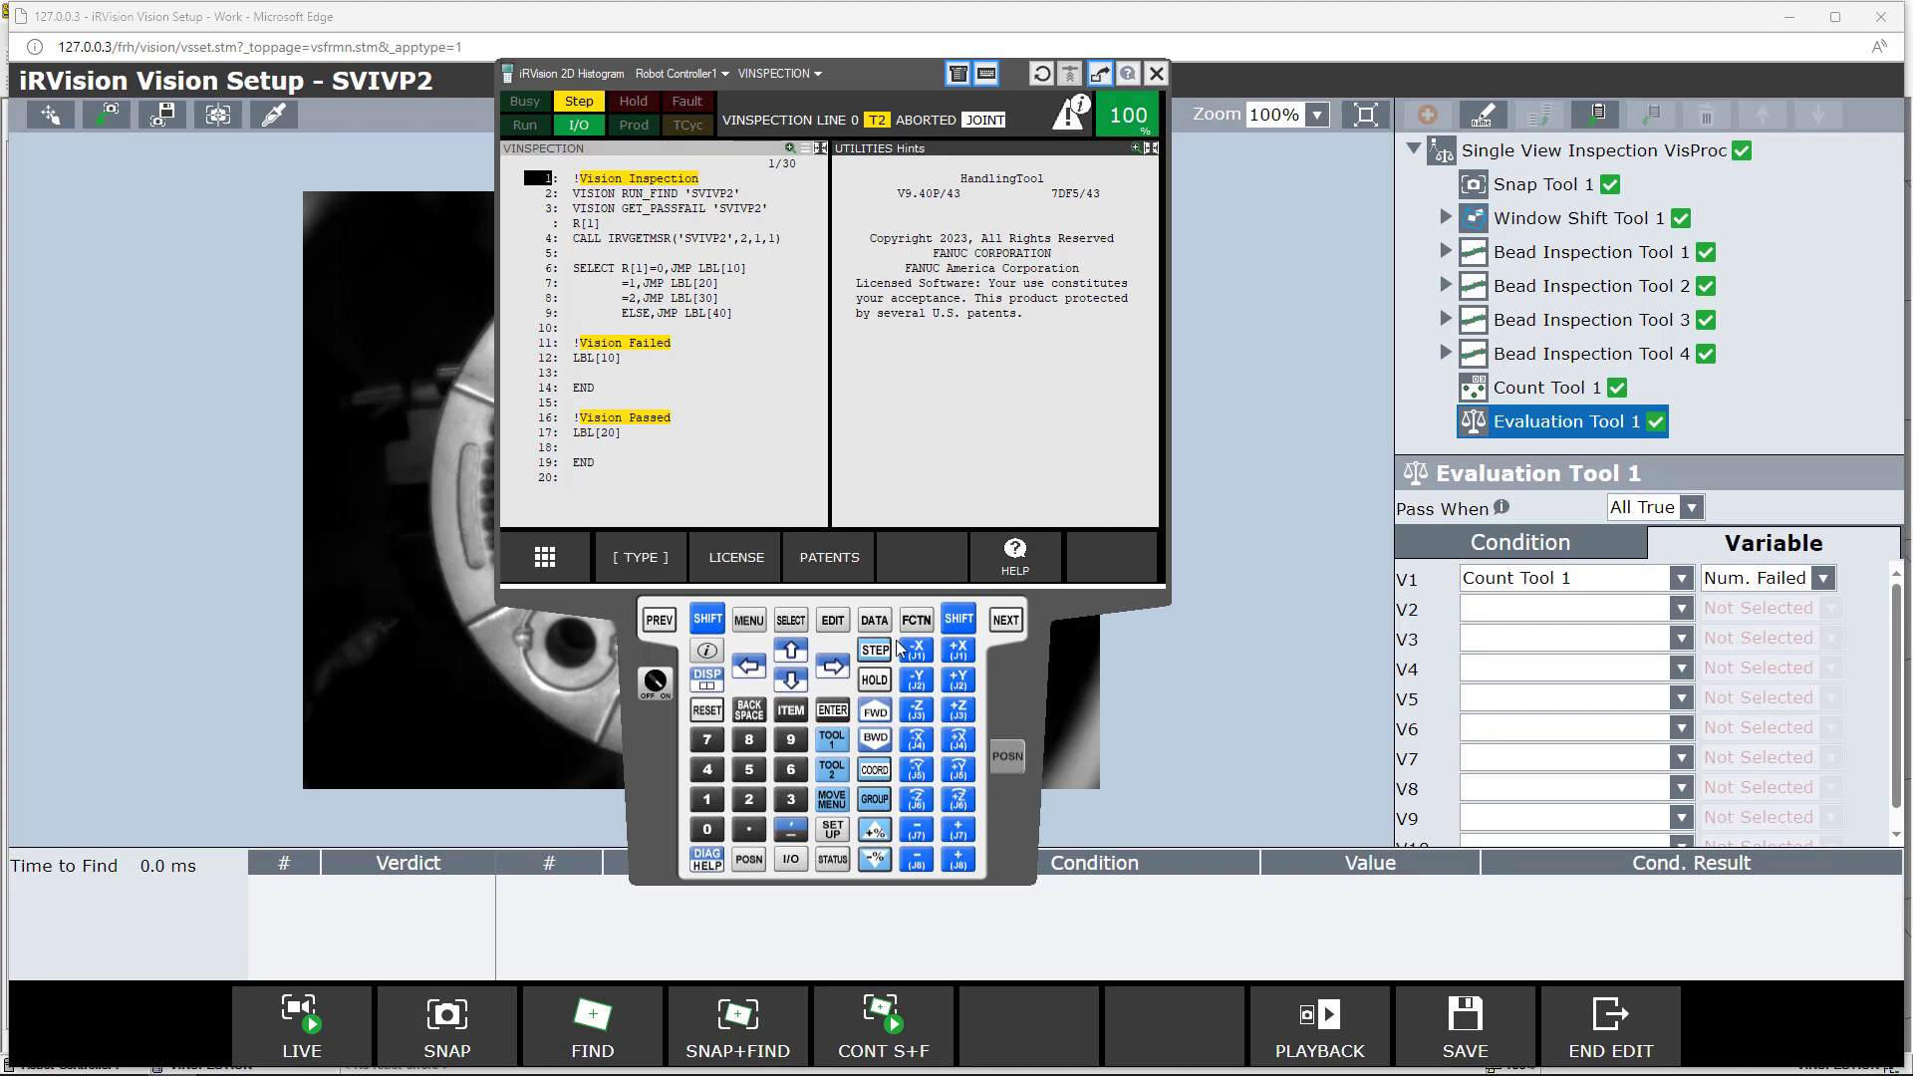
{"action": "left_click", "coordinate": [874, 620]}
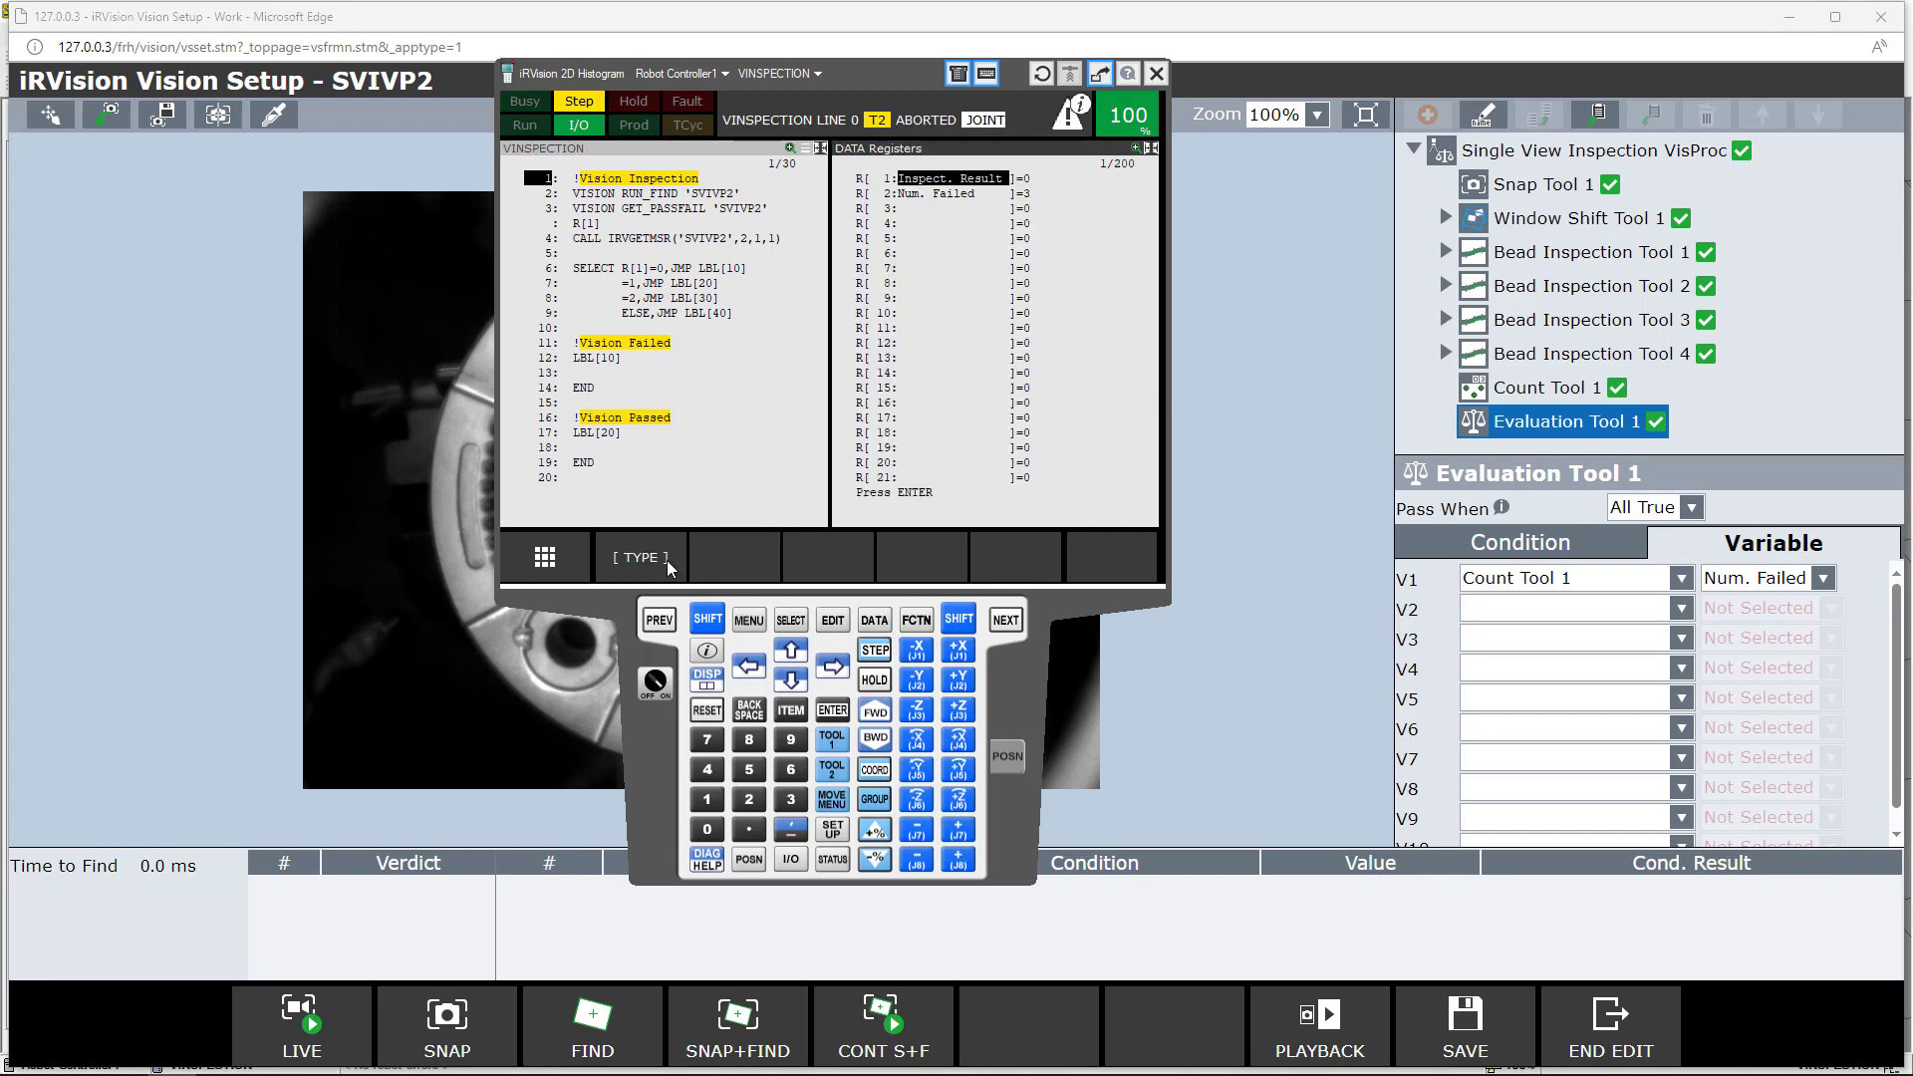
{"action": "left_click", "coordinate": [732, 159]}
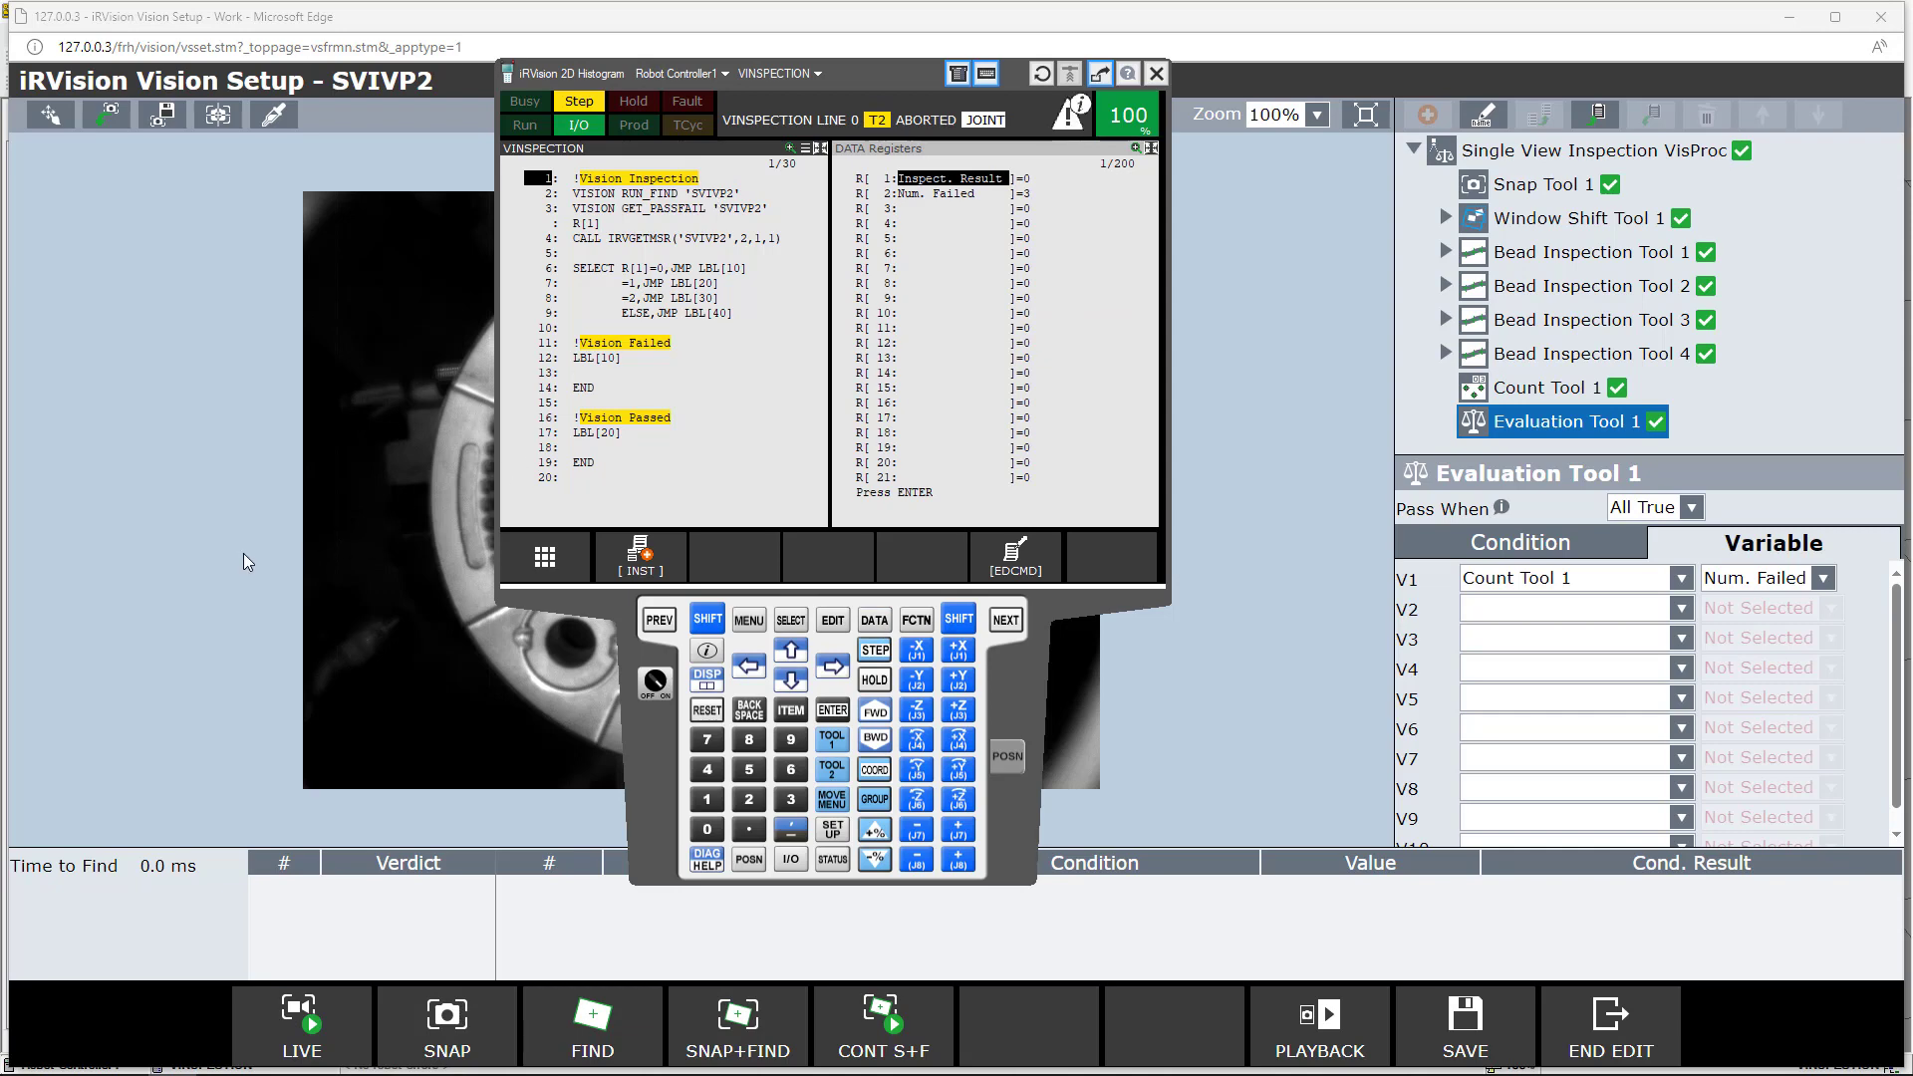
Step: Snap and inspect a new part in SVIVP2, and single-step VINSPECTION forward from line 1 to its end, checking registers R[1] and R[2]
{"action": "left_click", "coordinate": [711, 1038]}
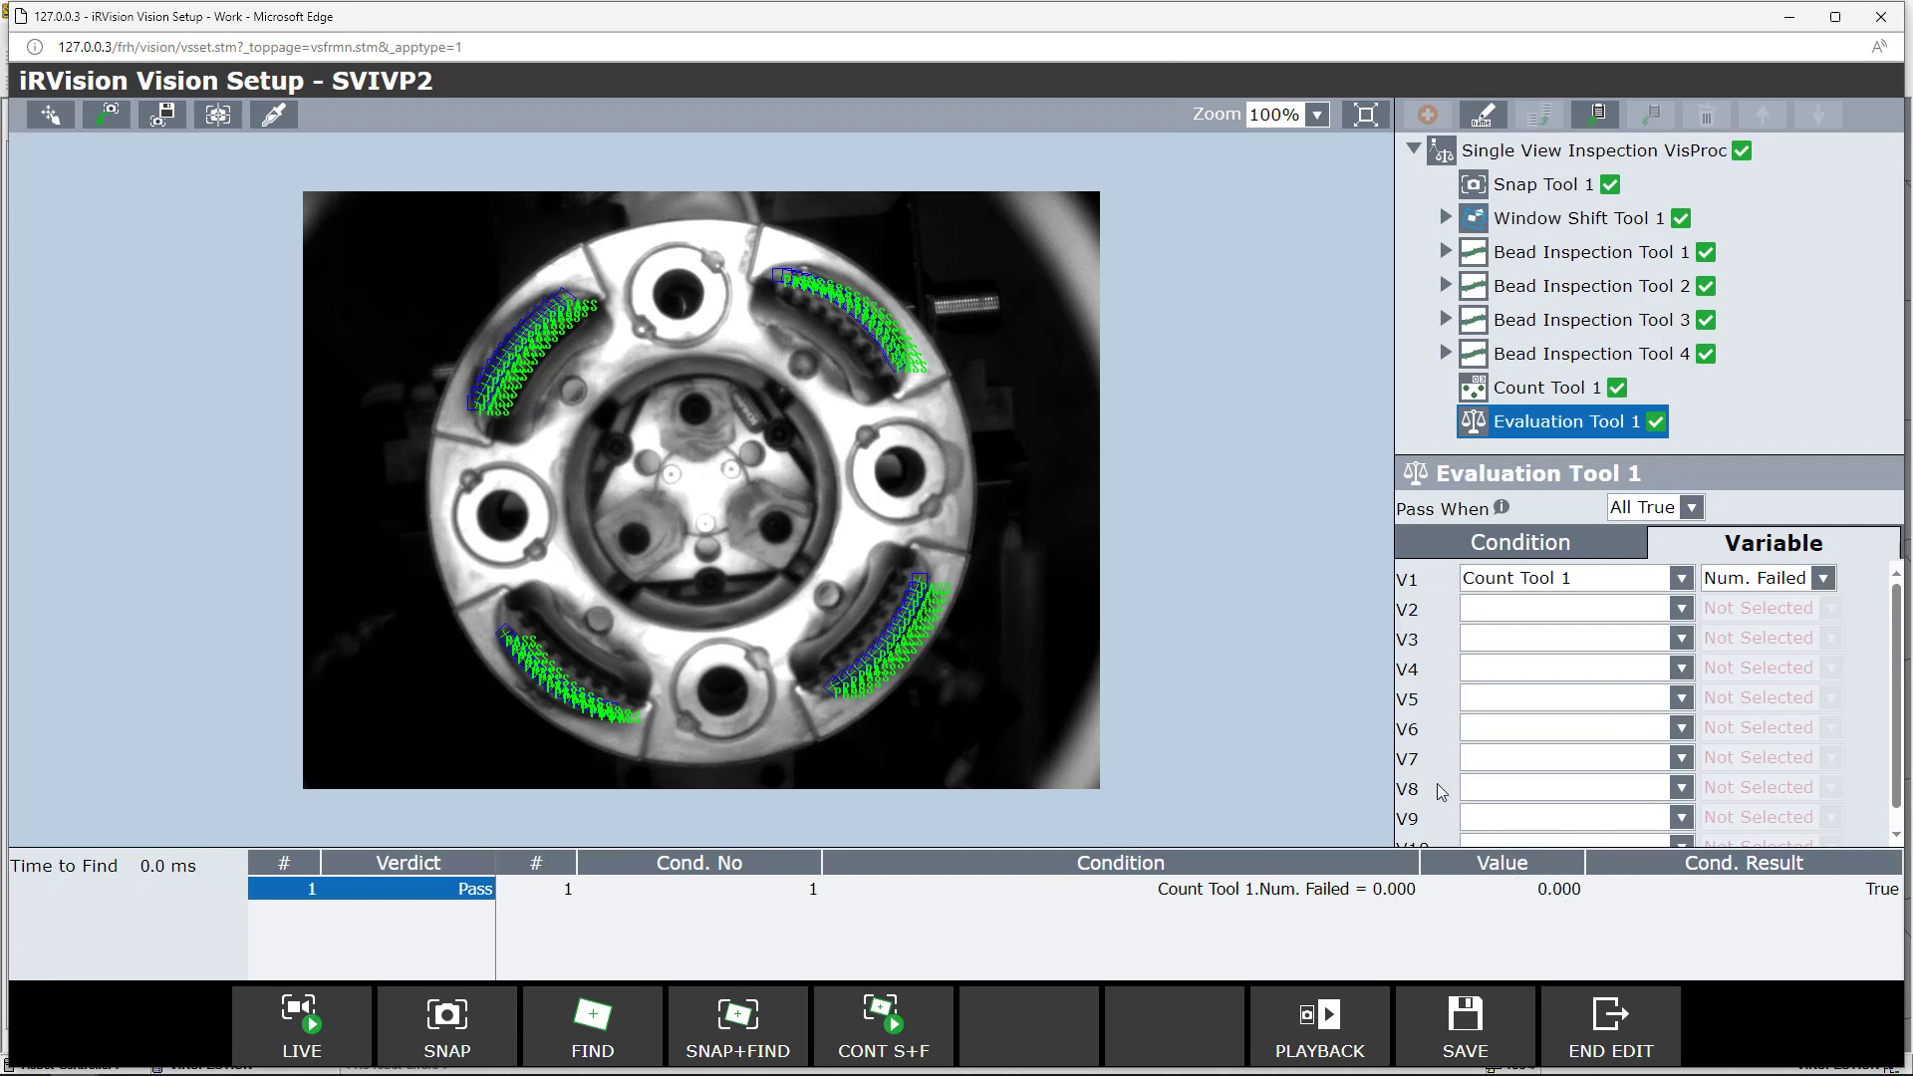
{"action": "key", "text": "alt+Tab"}
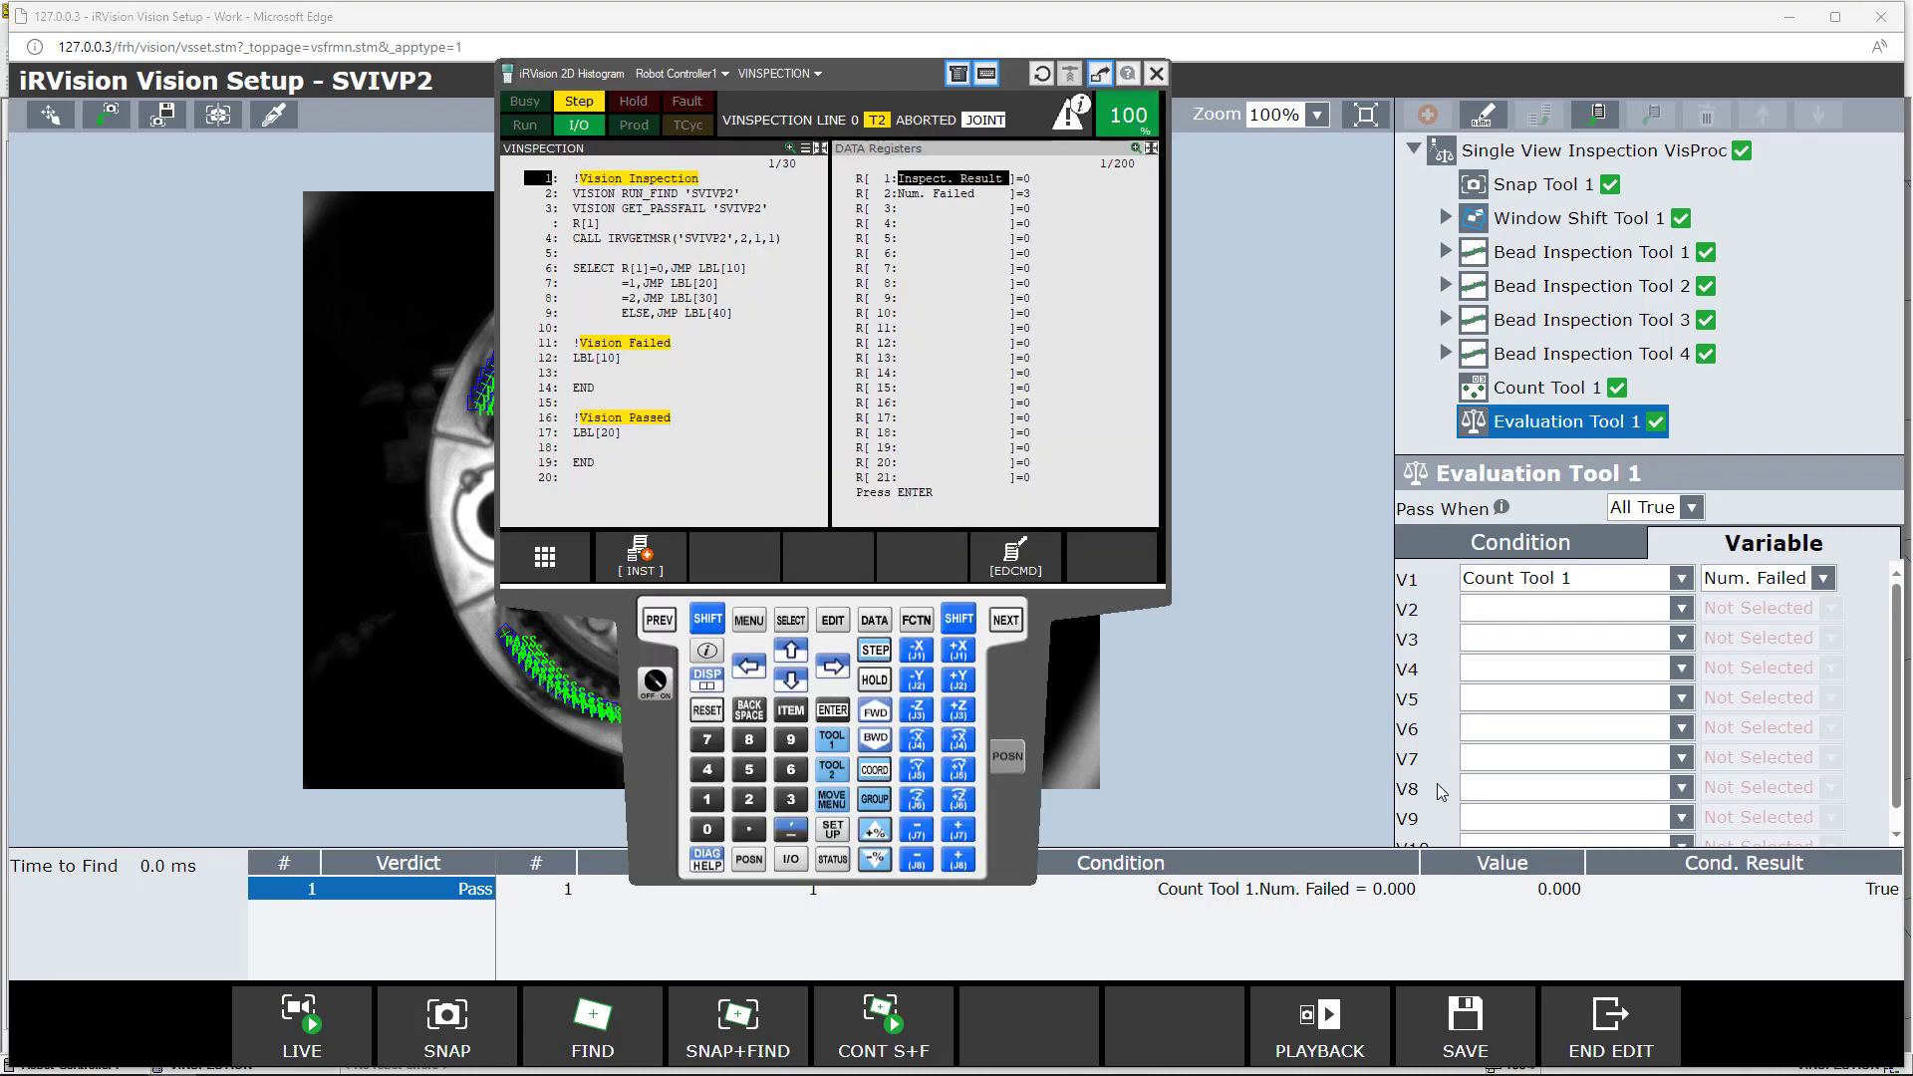
{"action": "left_click", "coordinate": [712, 621]}
{"action": "left_click", "coordinate": [874, 713]}
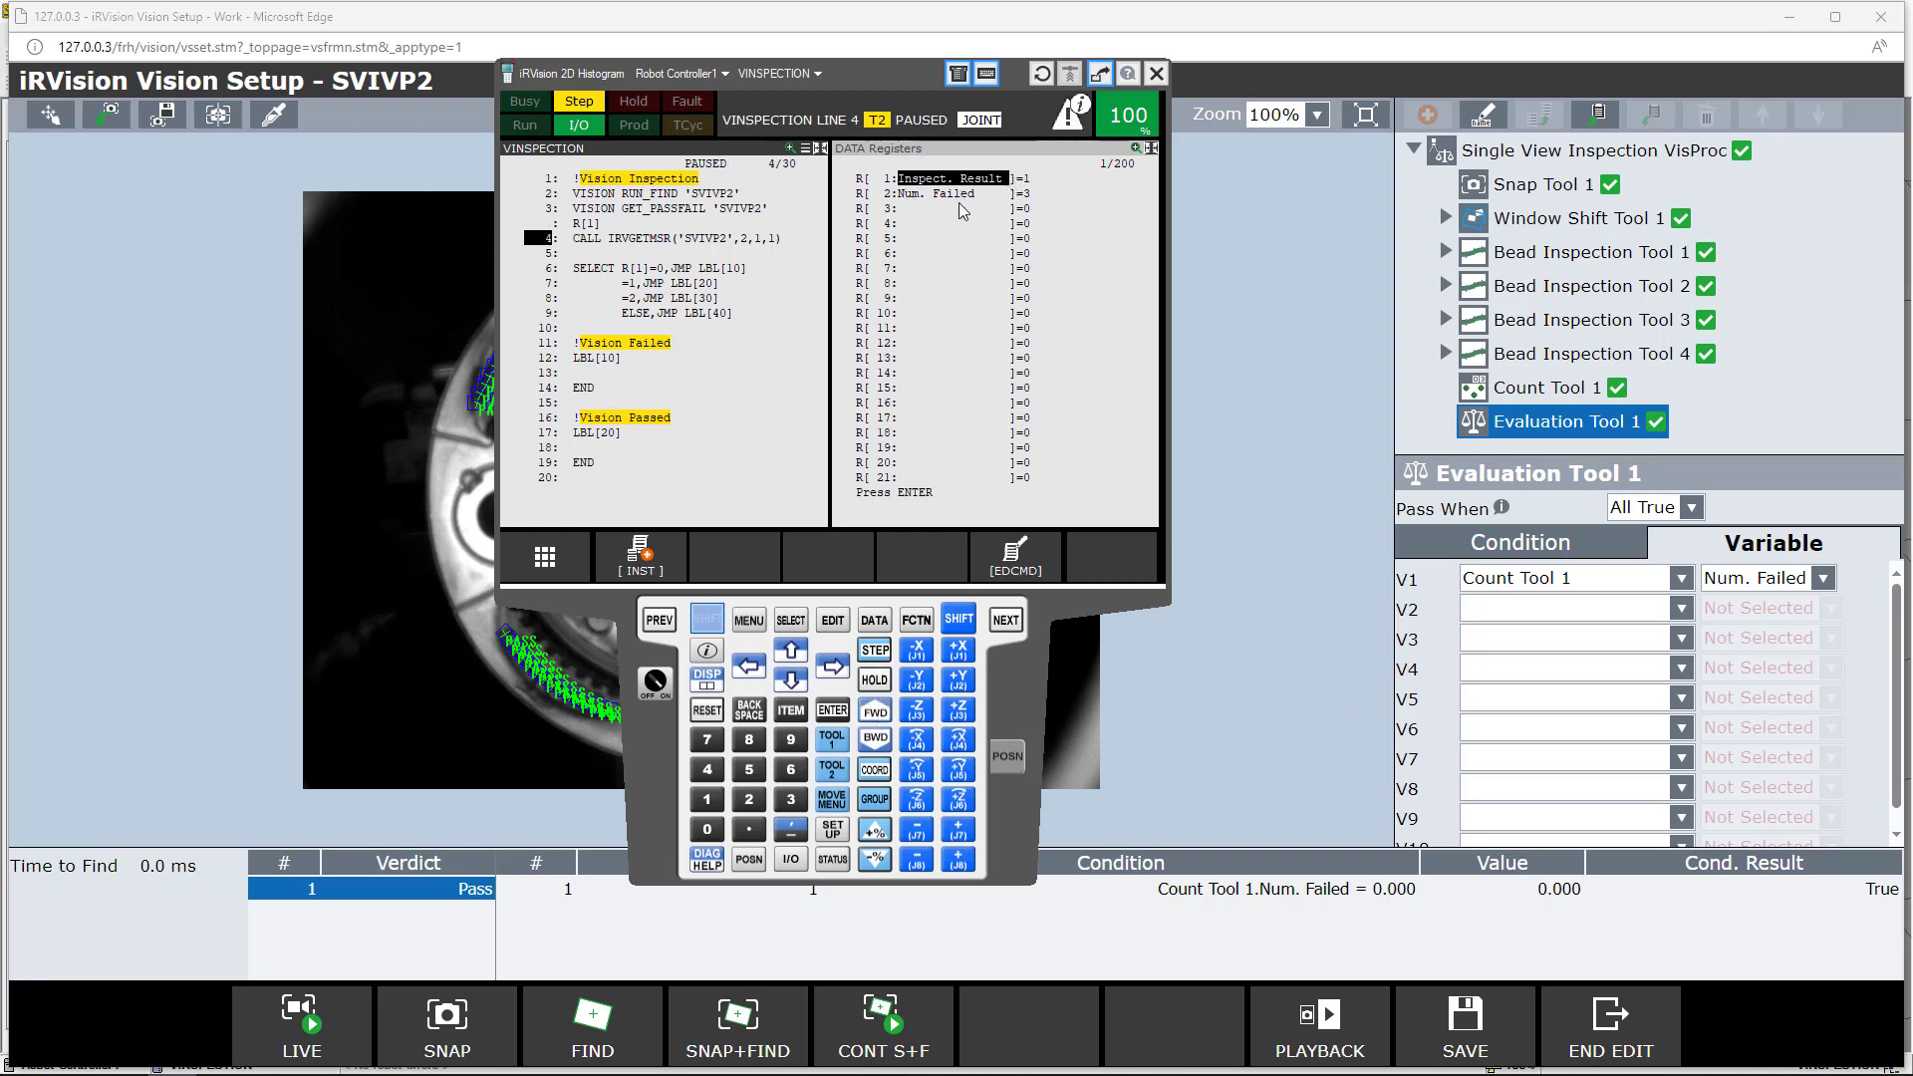
{"action": "left_click", "coordinate": [876, 710]}
{"action": "left_click", "coordinate": [877, 711]}
{"action": "left_click", "coordinate": [876, 712]}
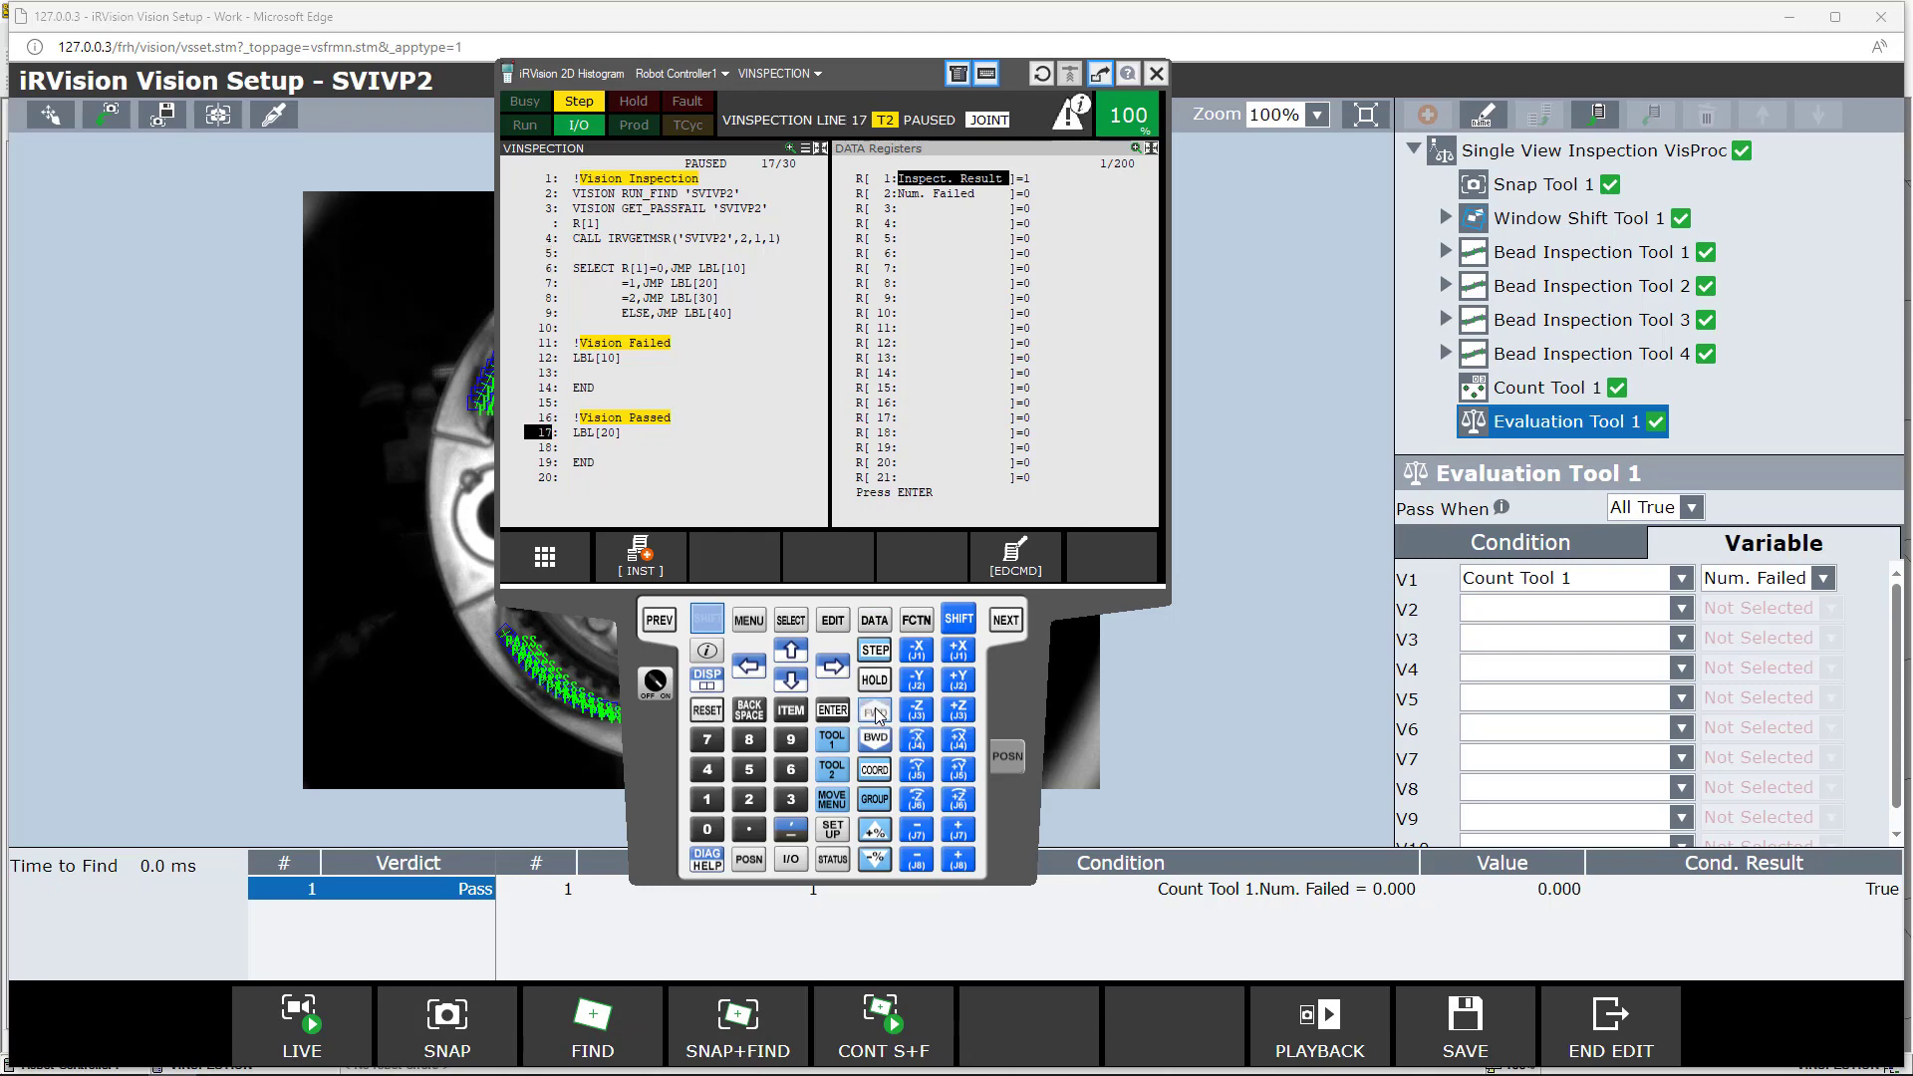
{"action": "left_click", "coordinate": [876, 711]}
{"action": "left_click", "coordinate": [876, 712]}
{"action": "left_click", "coordinate": [876, 712]}
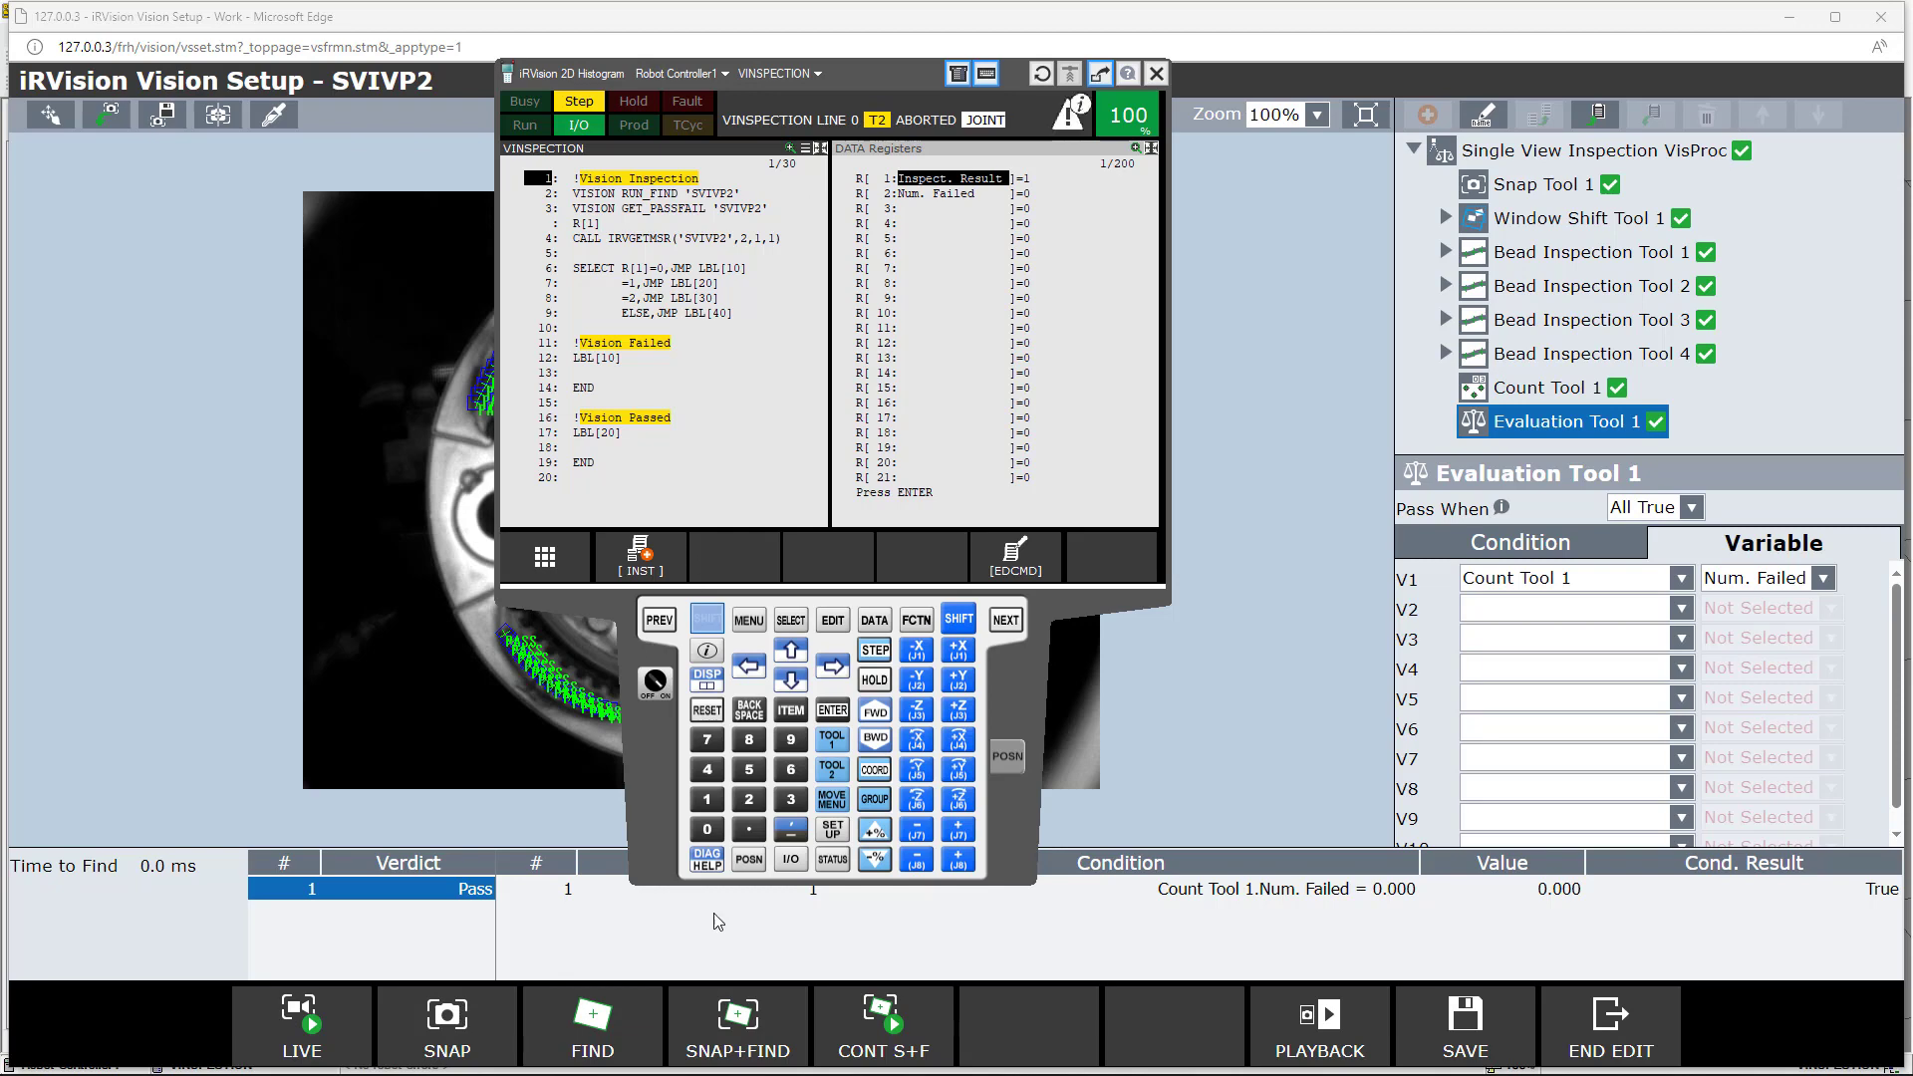
Step: Snap and inspect a different part, and single-step VINSPECTION through to its end again to compare the Inspect. Result and Num. Failed registers
{"action": "left_click", "coordinate": [739, 1024]}
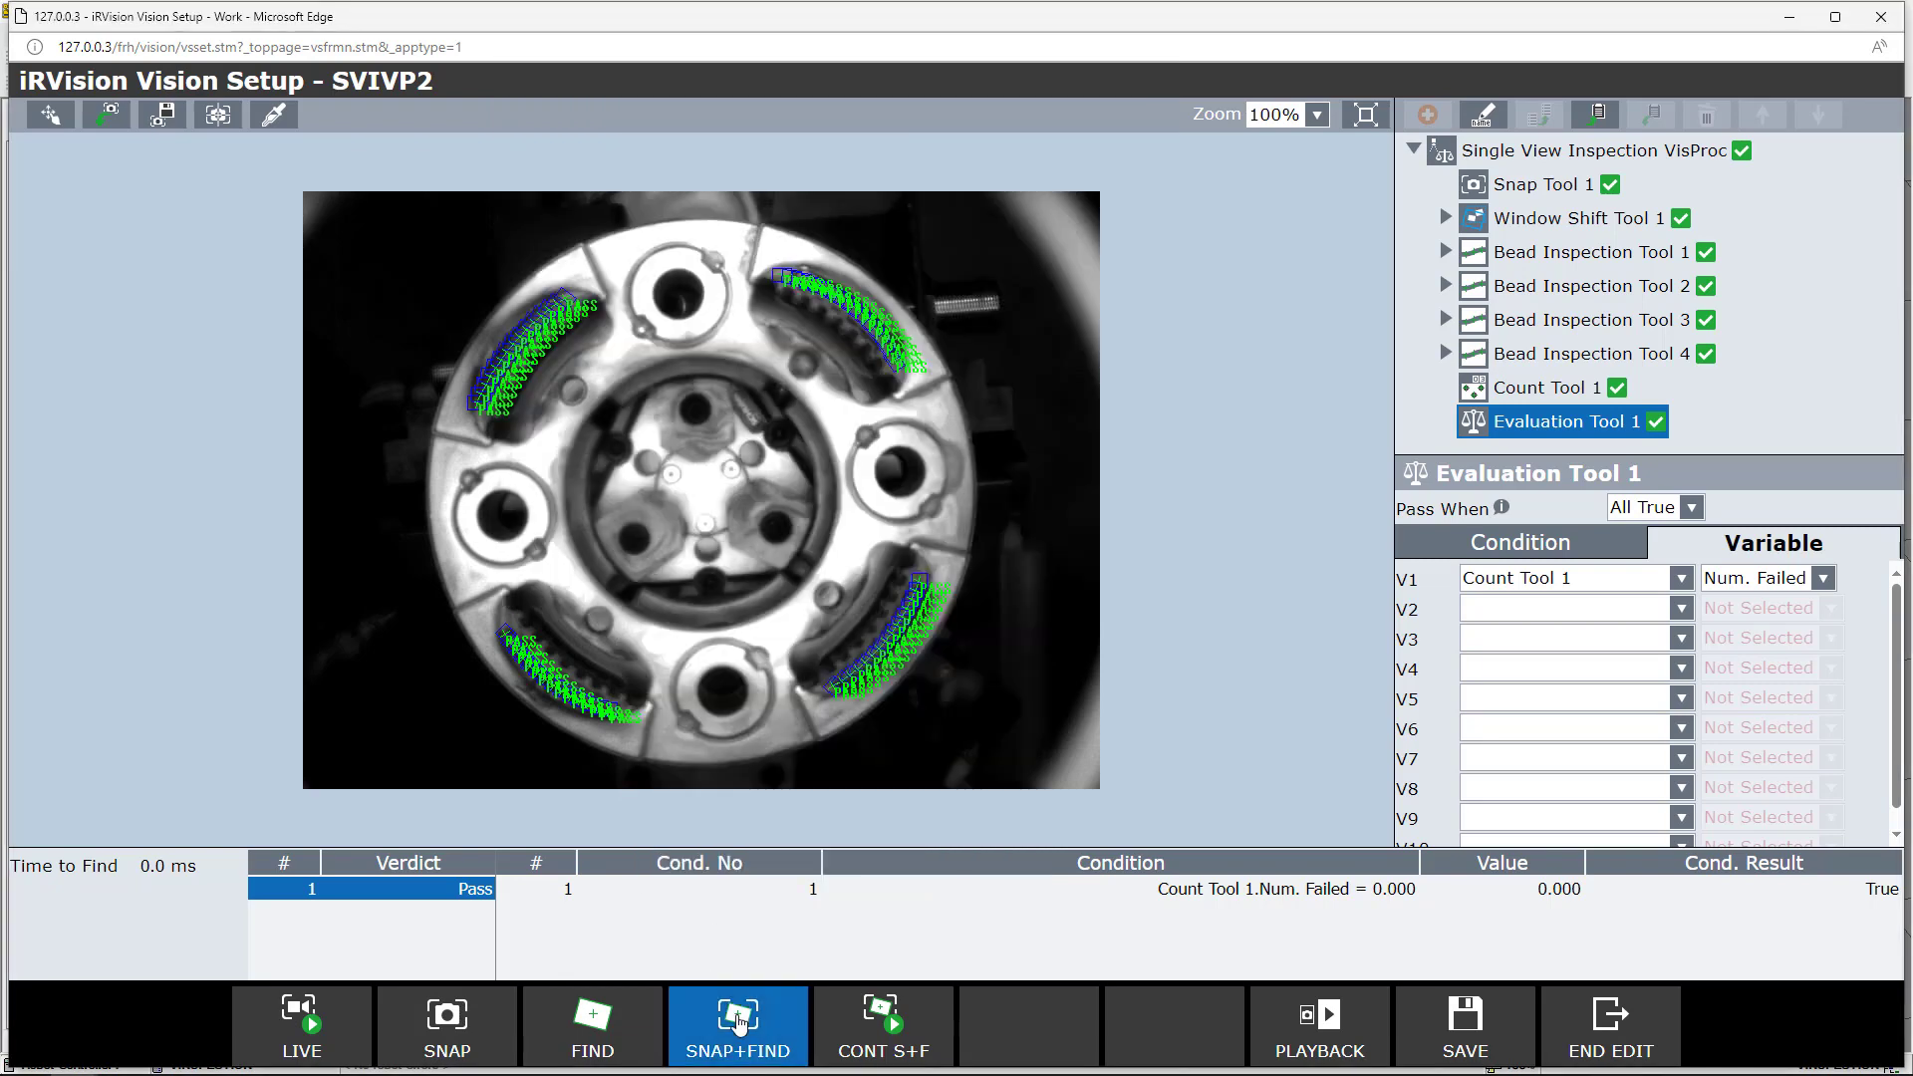
{"action": "left_click", "coordinate": [645, 3]}
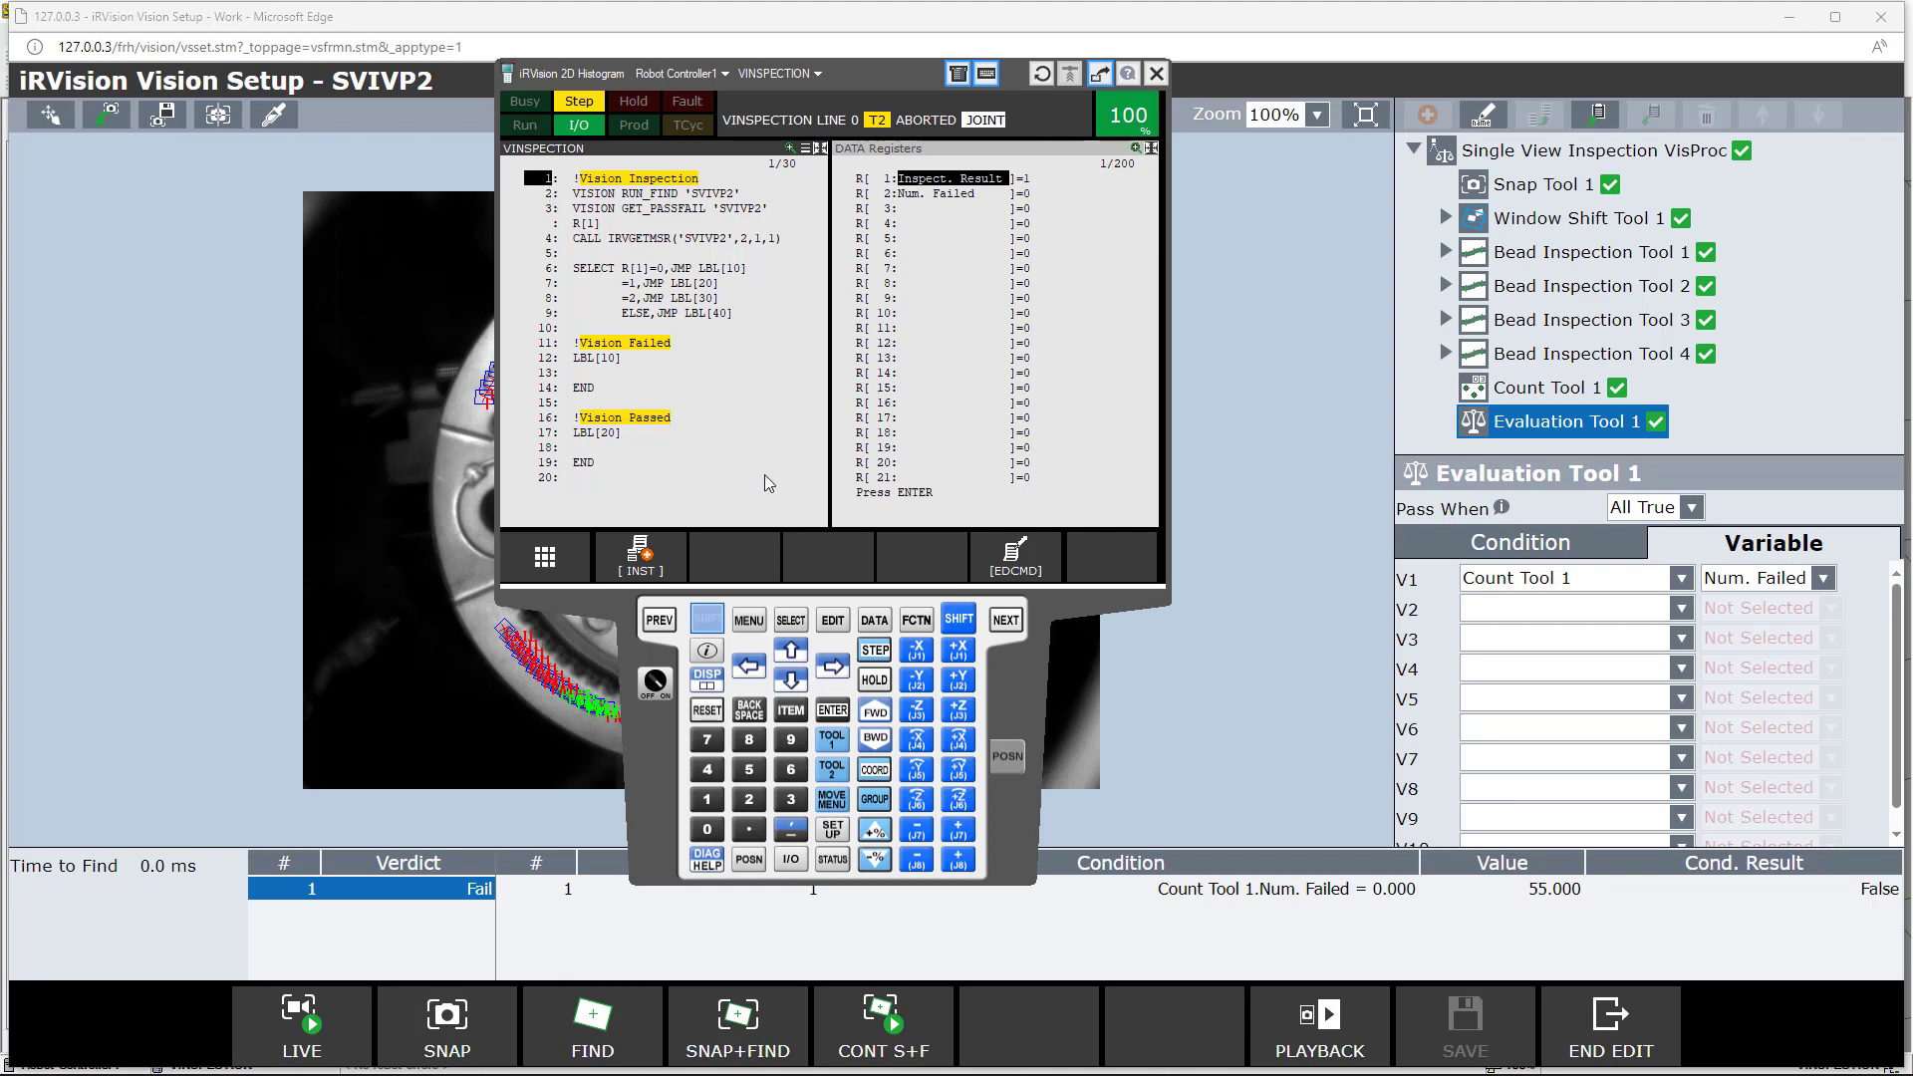
{"action": "left_click", "coordinate": [872, 712]}
{"action": "left_click", "coordinate": [874, 715]}
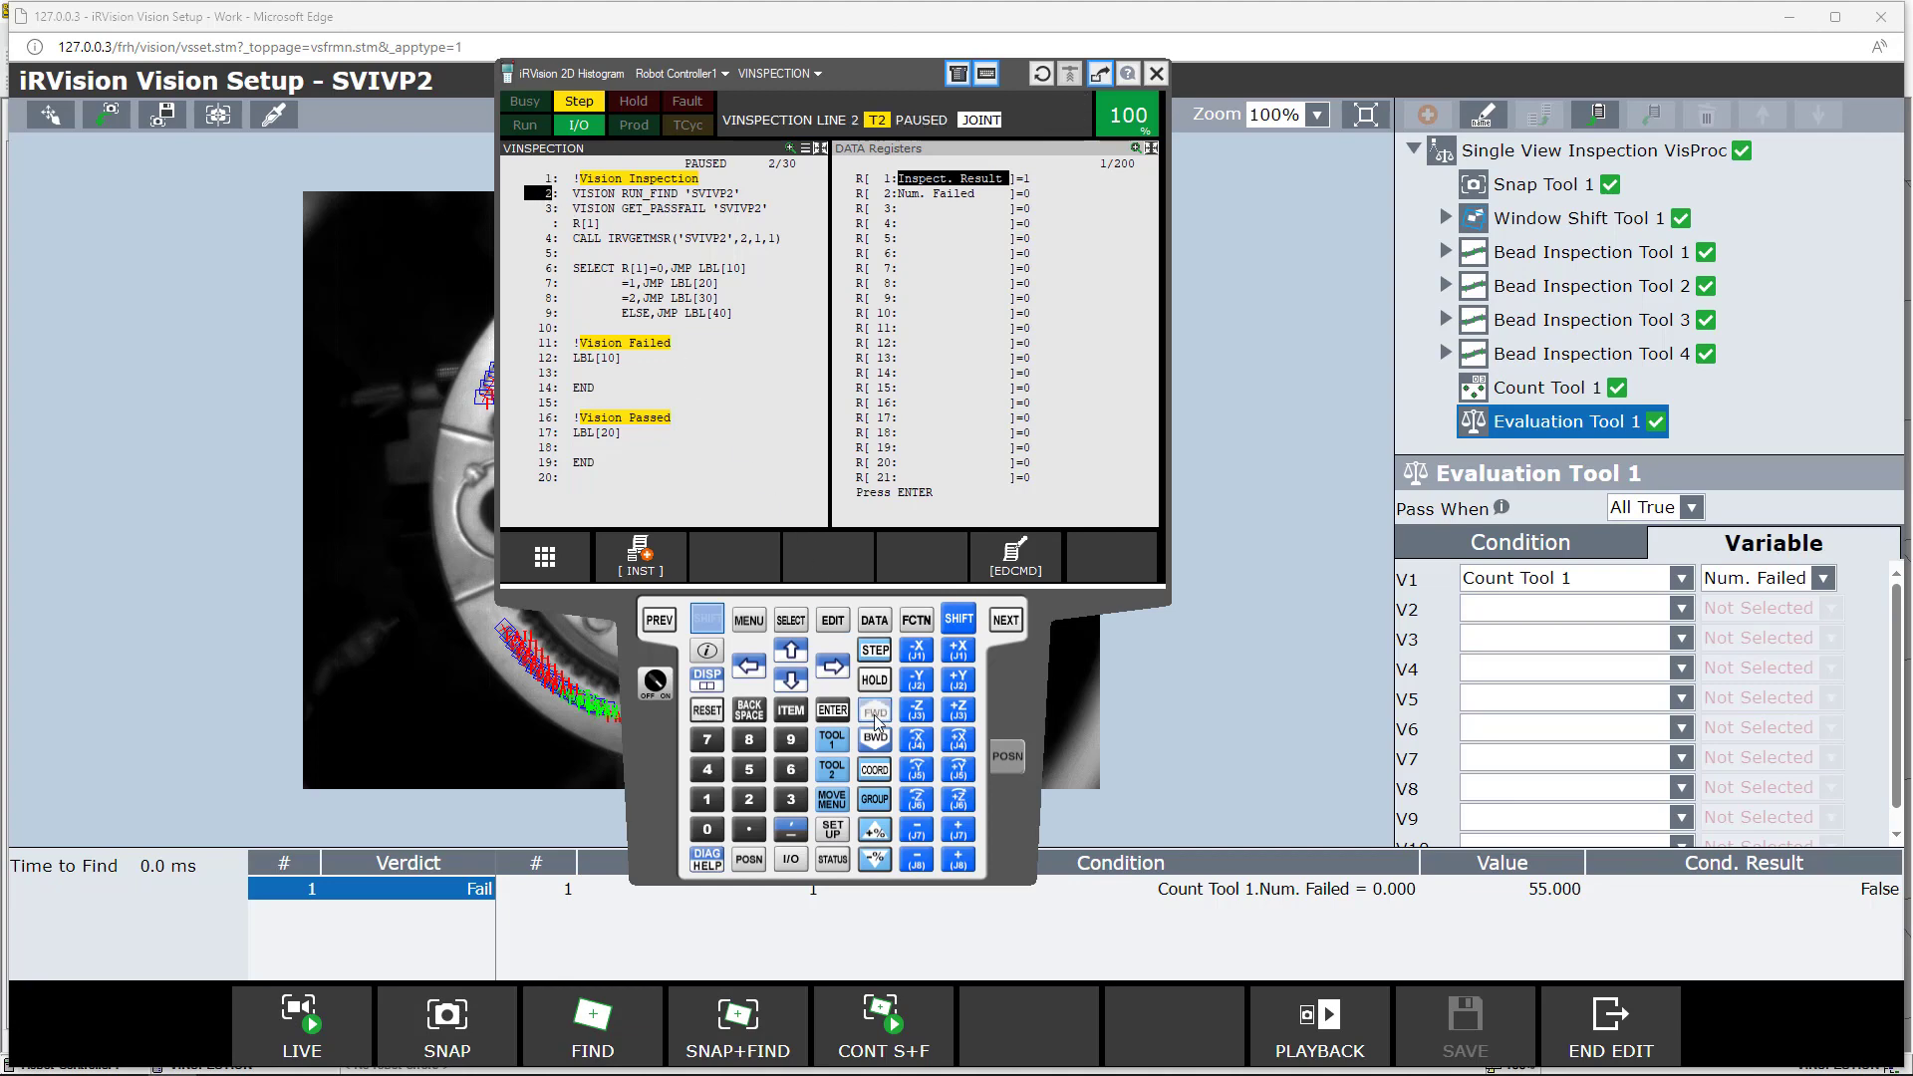
{"action": "left_click", "coordinate": [875, 714]}
{"action": "left_click", "coordinate": [877, 712]}
{"action": "left_click", "coordinate": [873, 712]}
{"action": "left_click", "coordinate": [872, 711]}
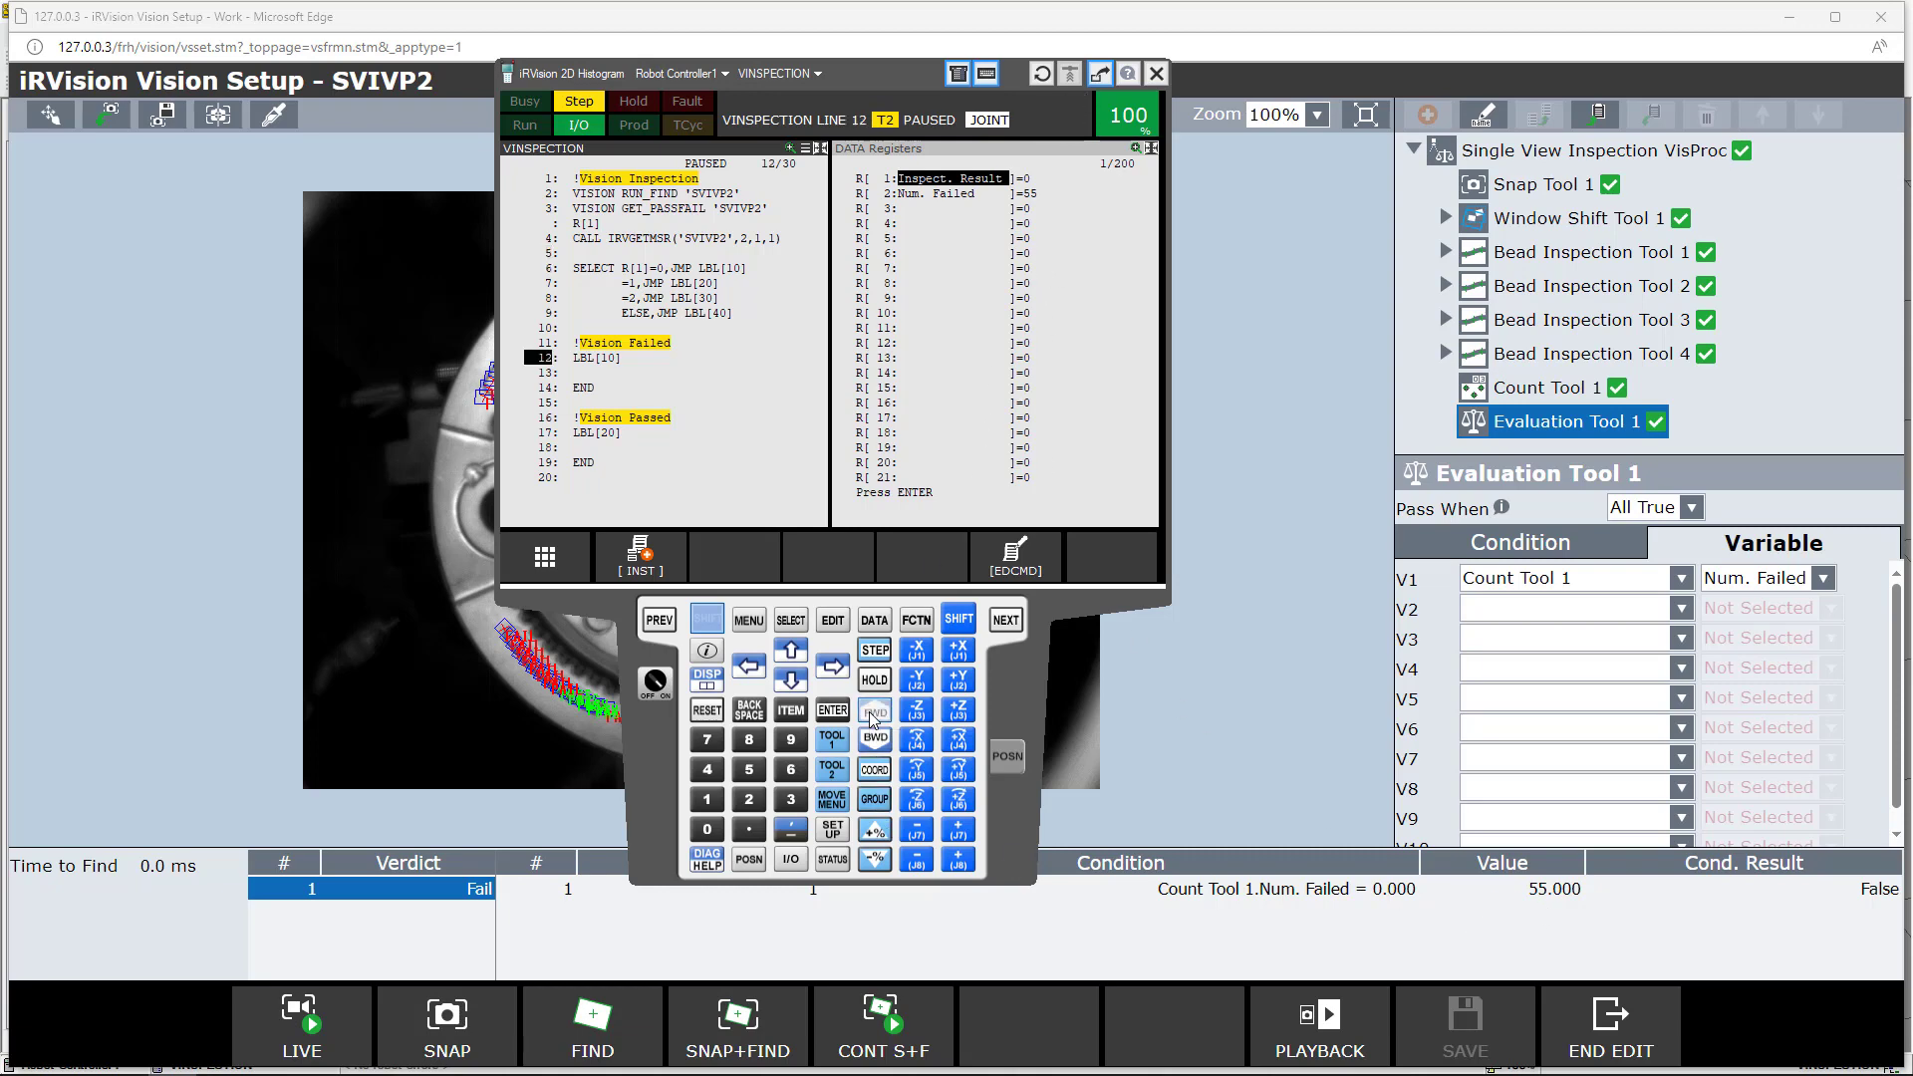
{"action": "left_click", "coordinate": [873, 711]}
{"action": "left_click", "coordinate": [869, 712]}
{"action": "left_click", "coordinate": [869, 711]}
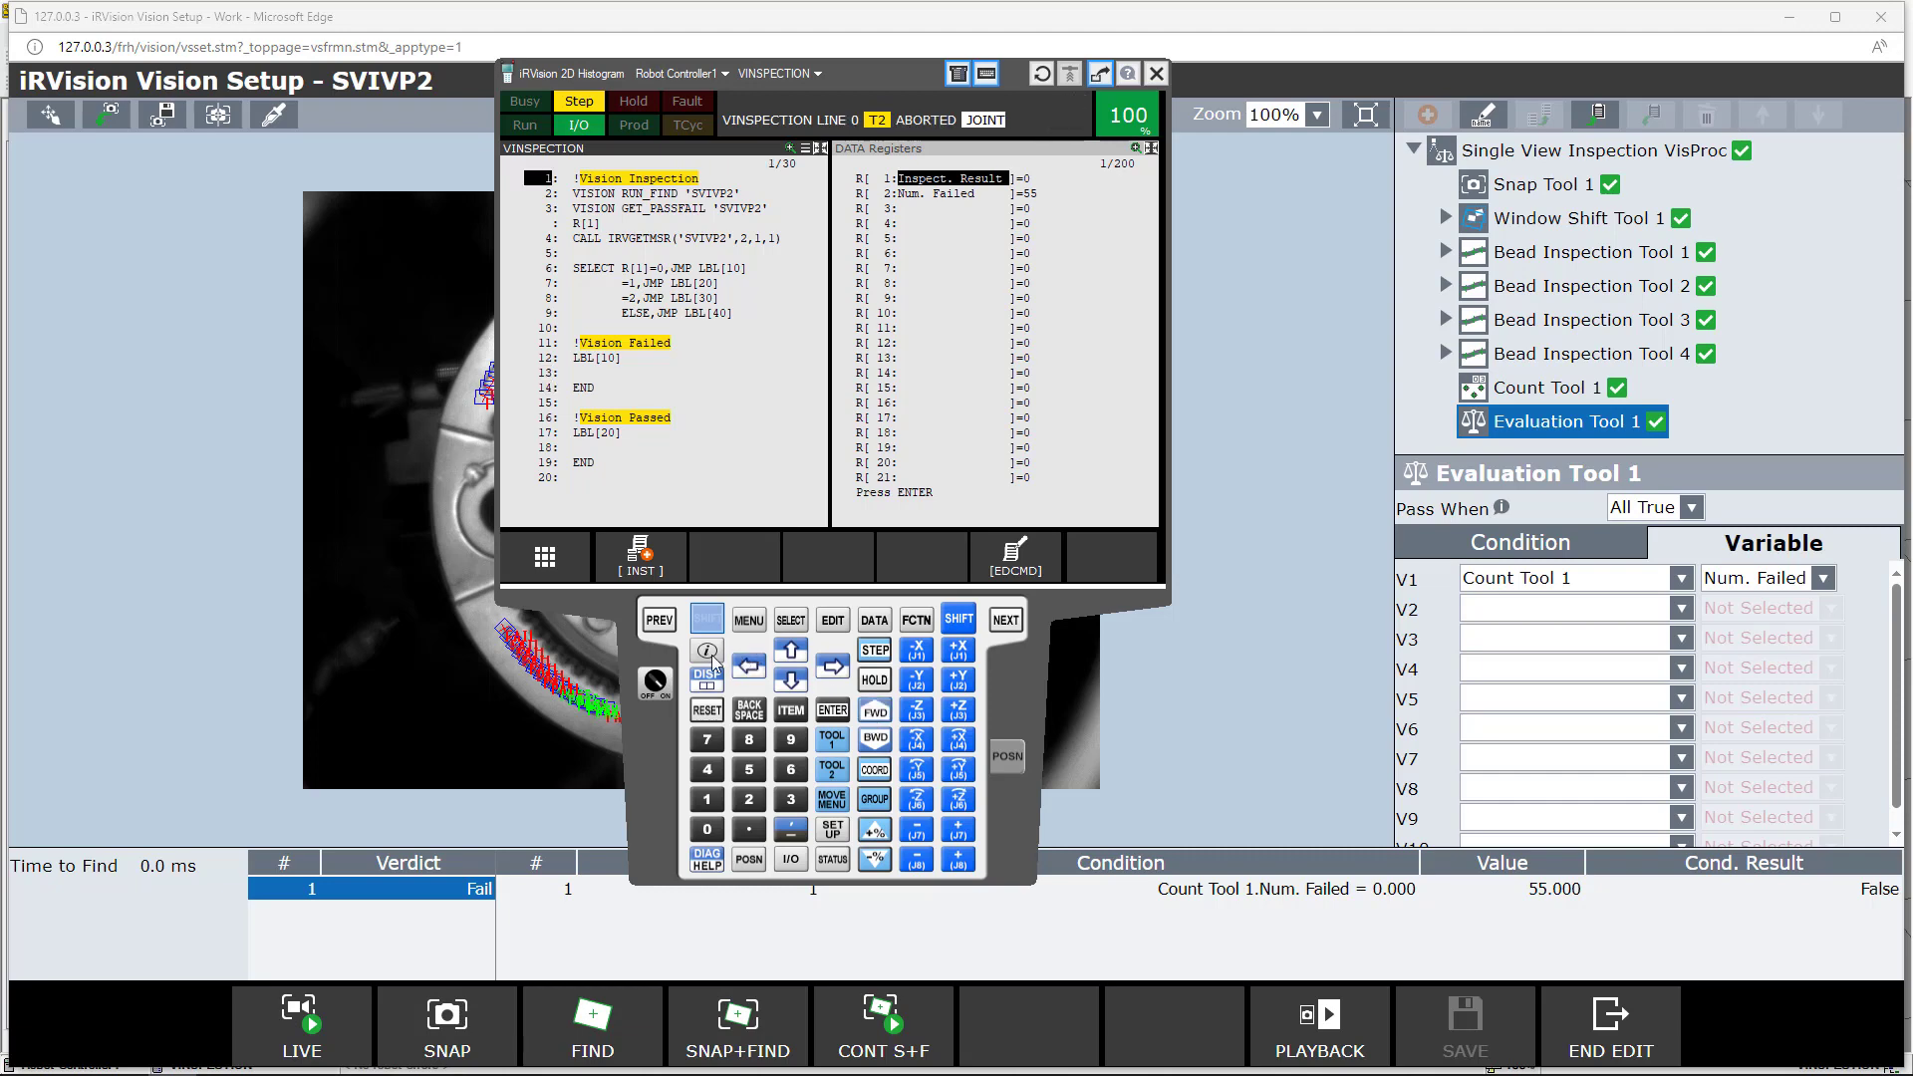
{"action": "left_click", "coordinate": [707, 619]}
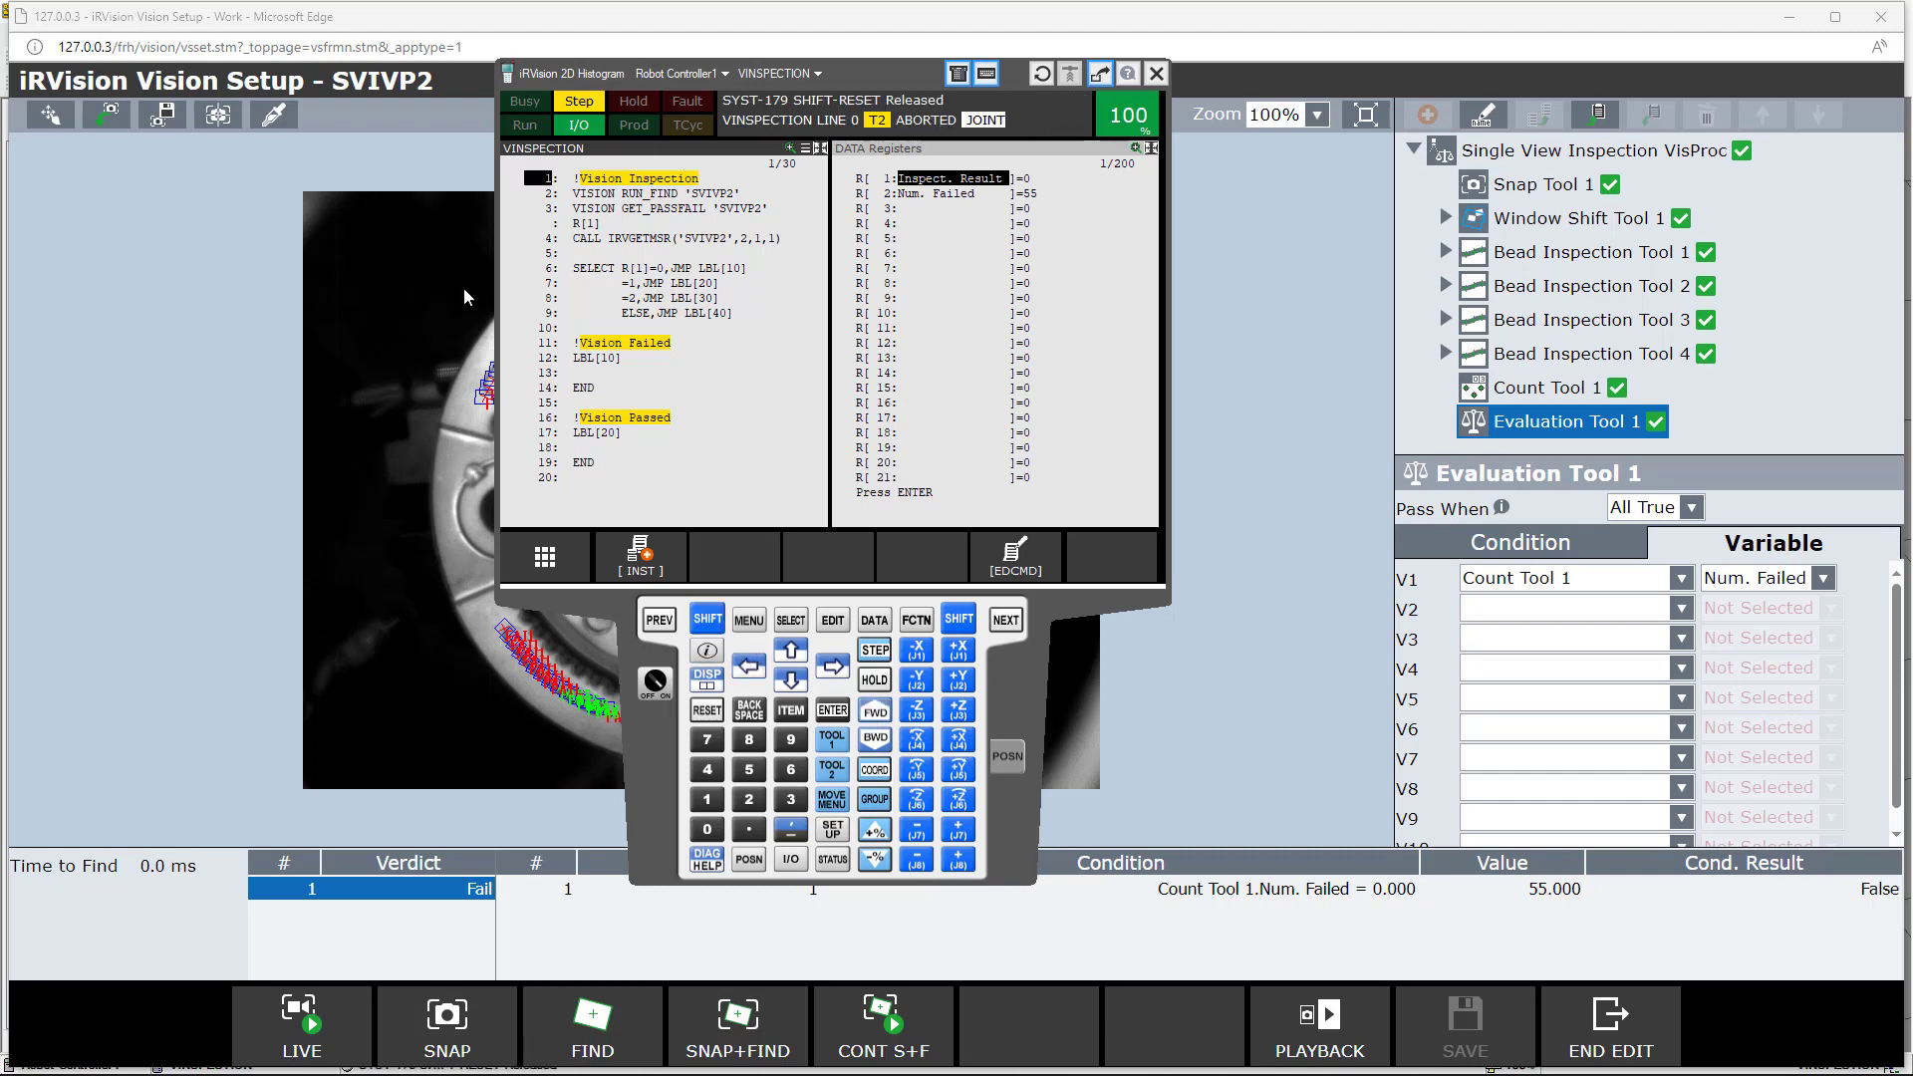